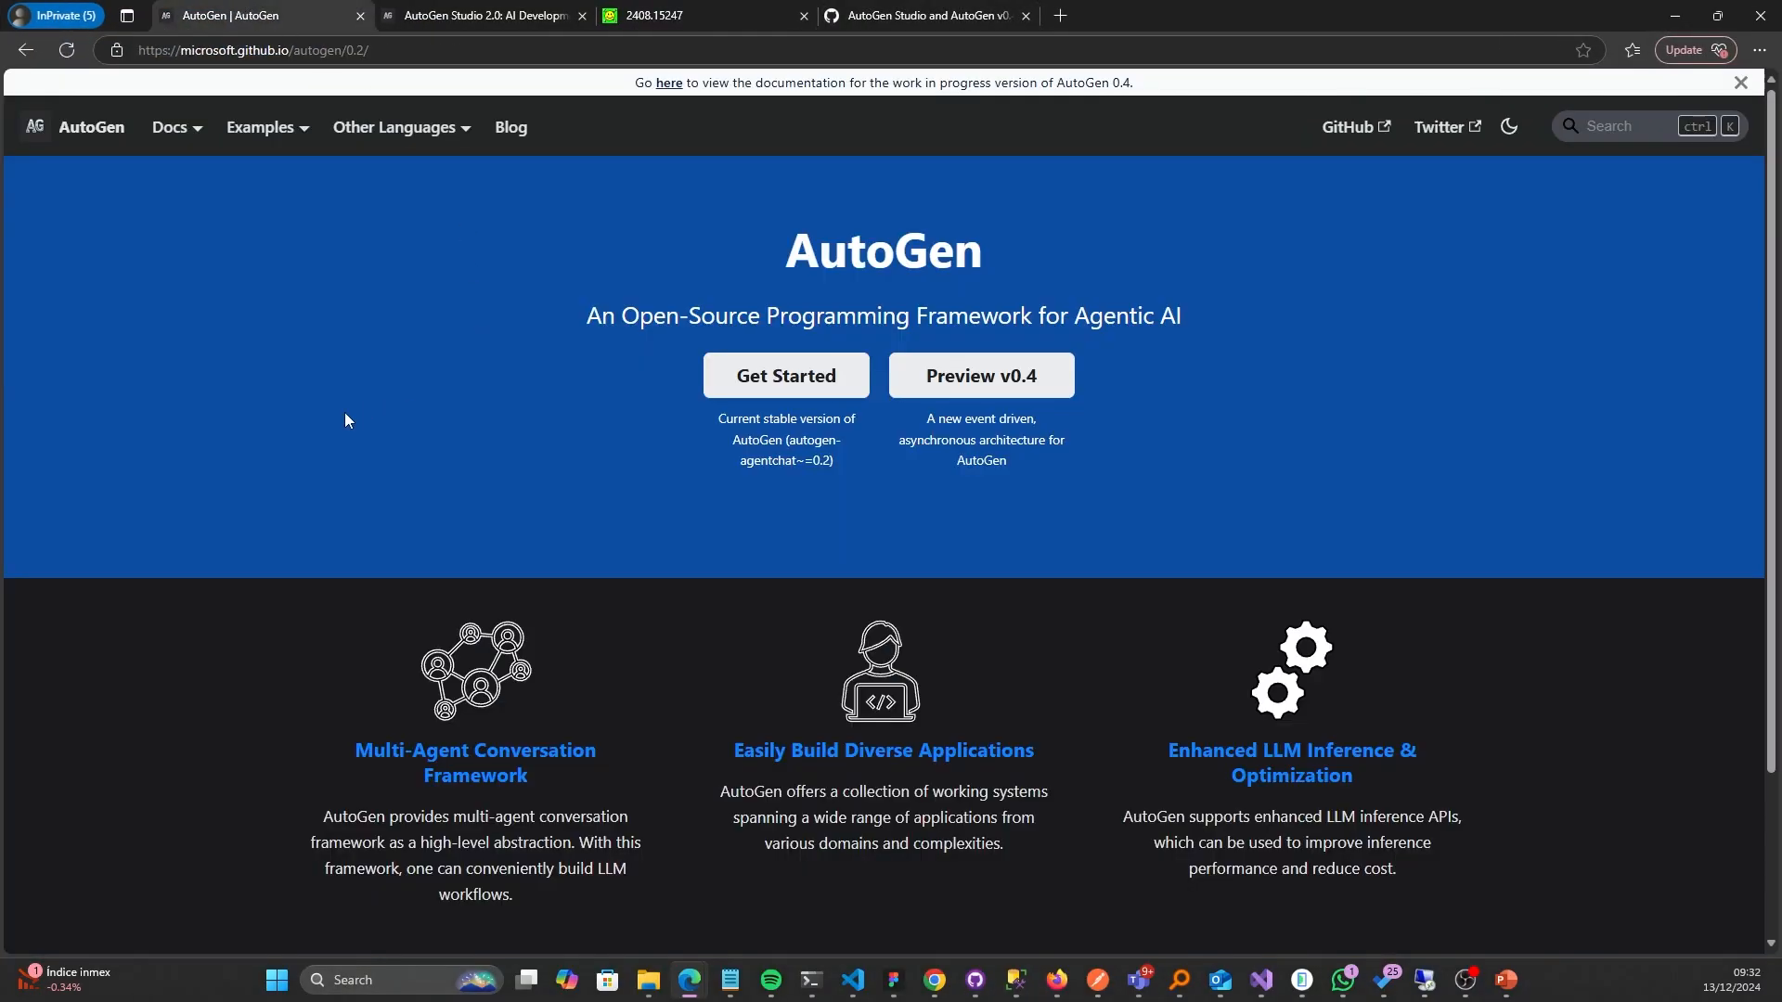
- Open the AutoGen docs' Getting Started page in a new tab and look over its introduction and quickstart code
scroll(344, 412, "up", 2)
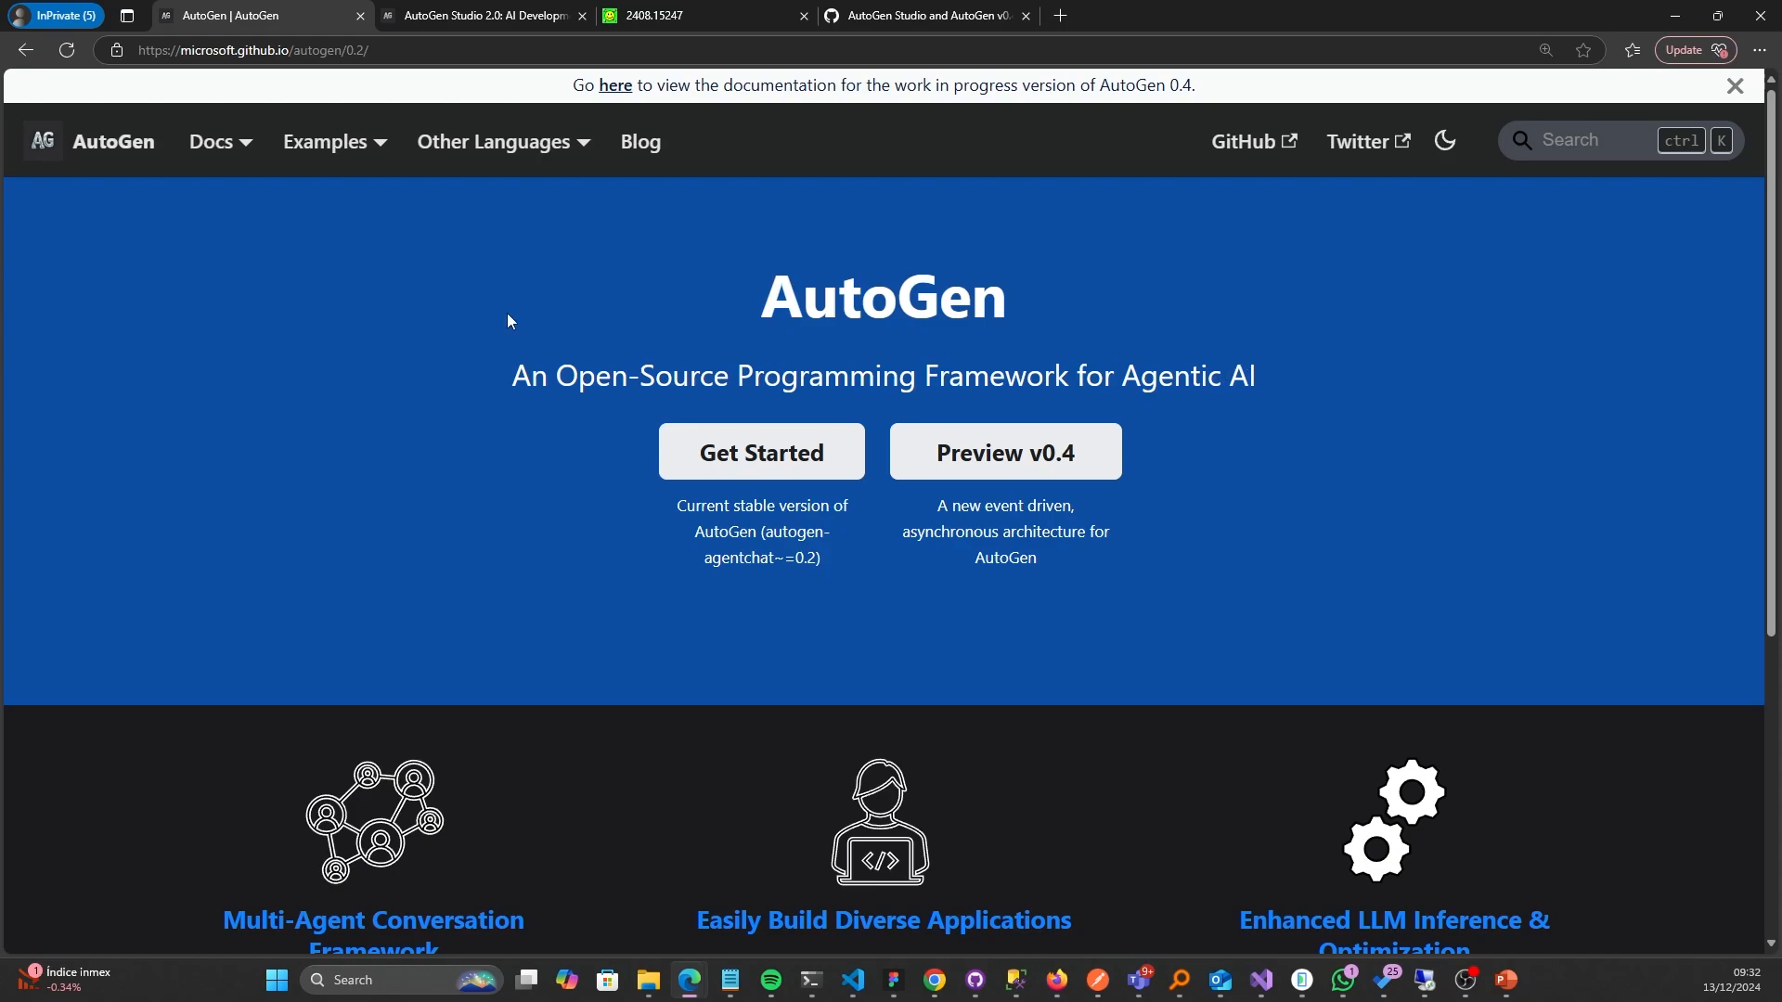
mouse_move(213, 147)
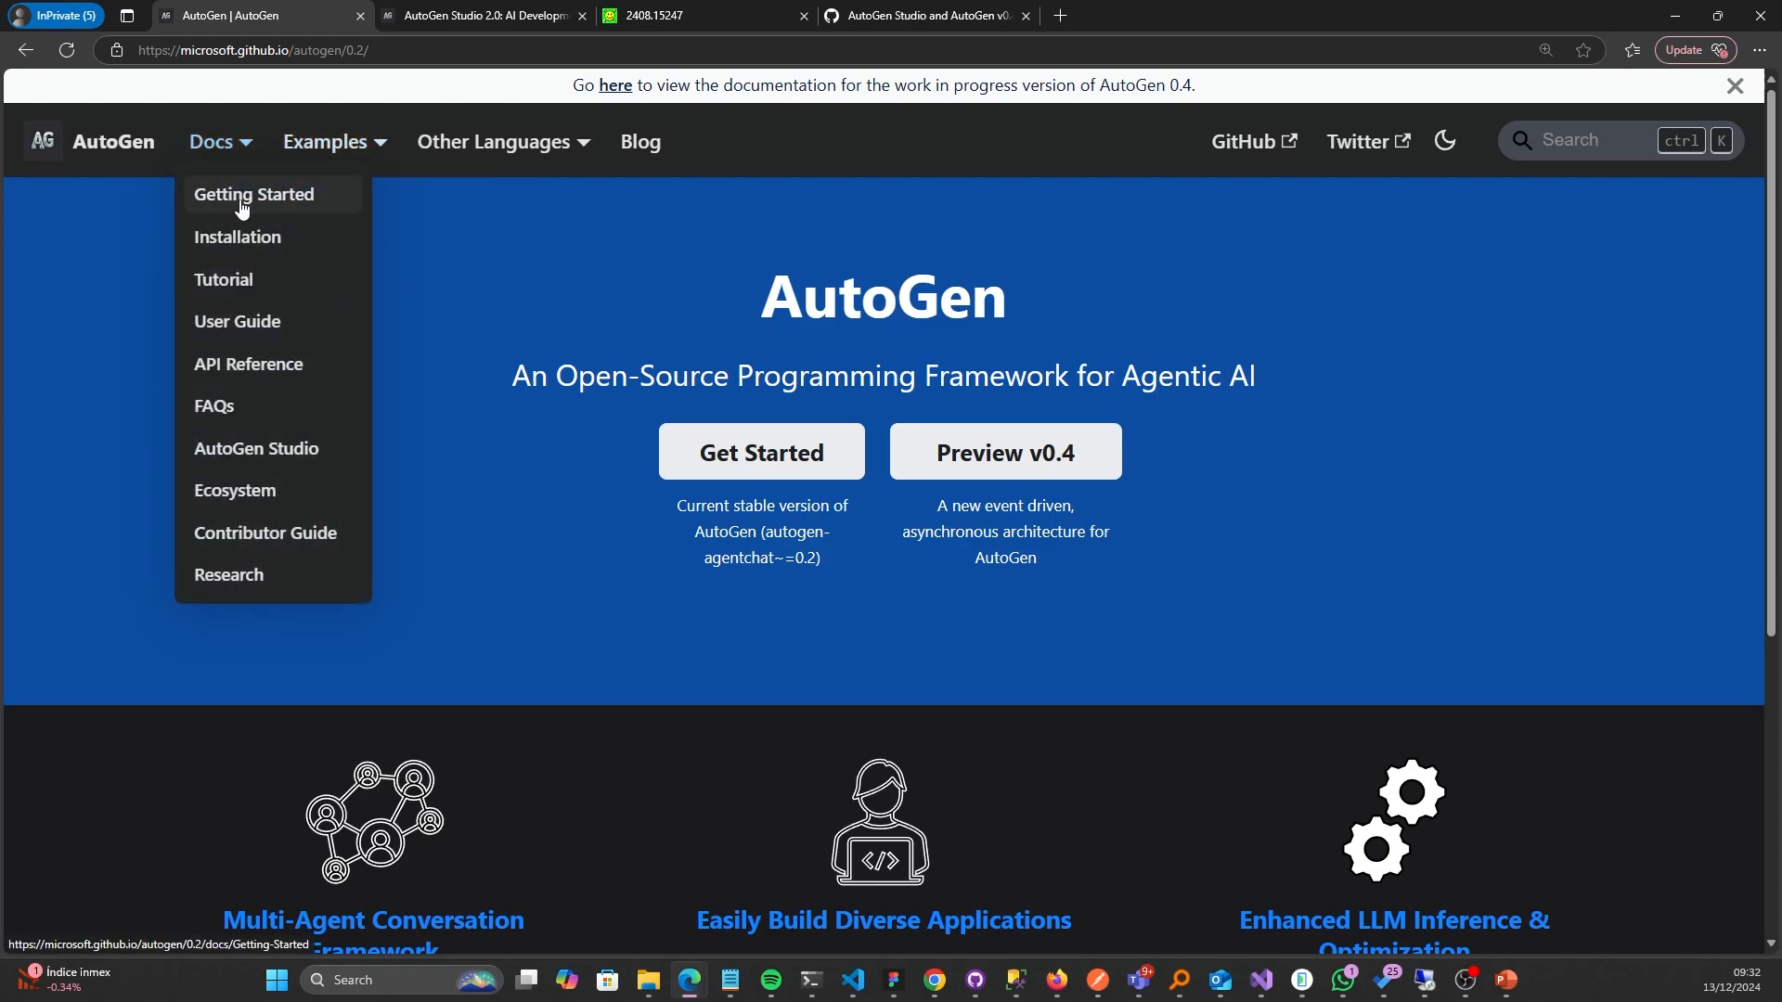
middle_click(268, 199)
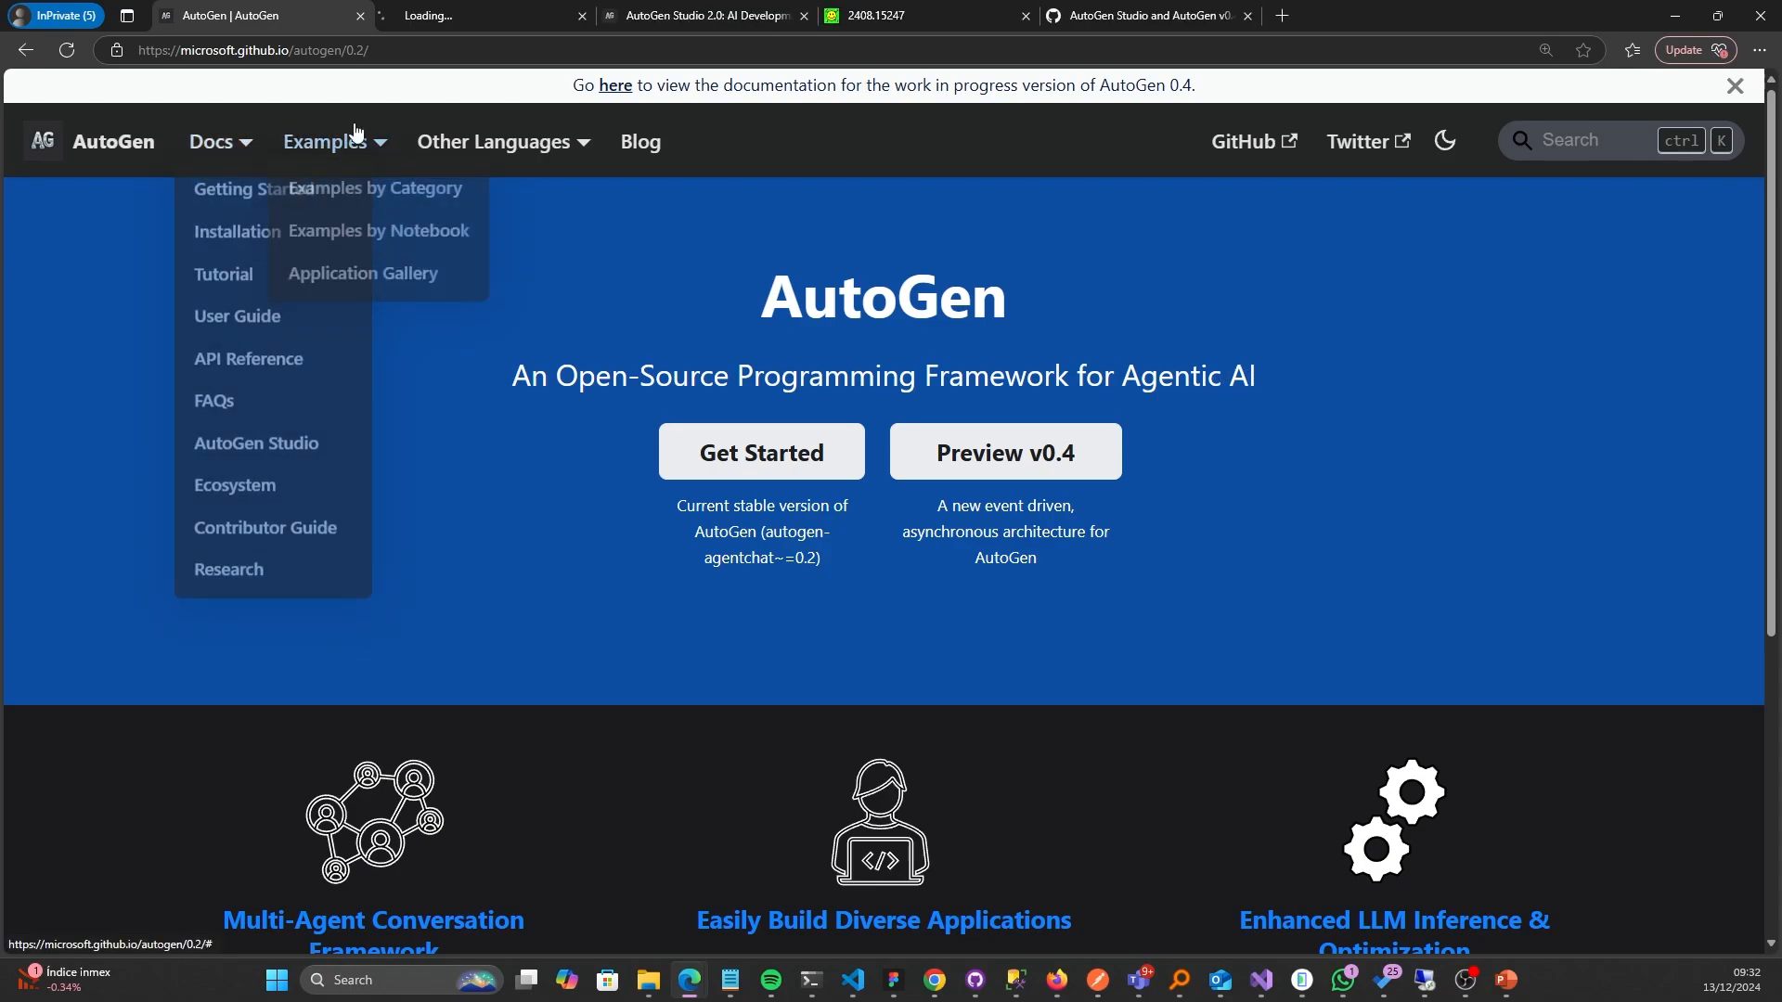
left_click(431, 32)
scroll(1093, 376, "down", 10)
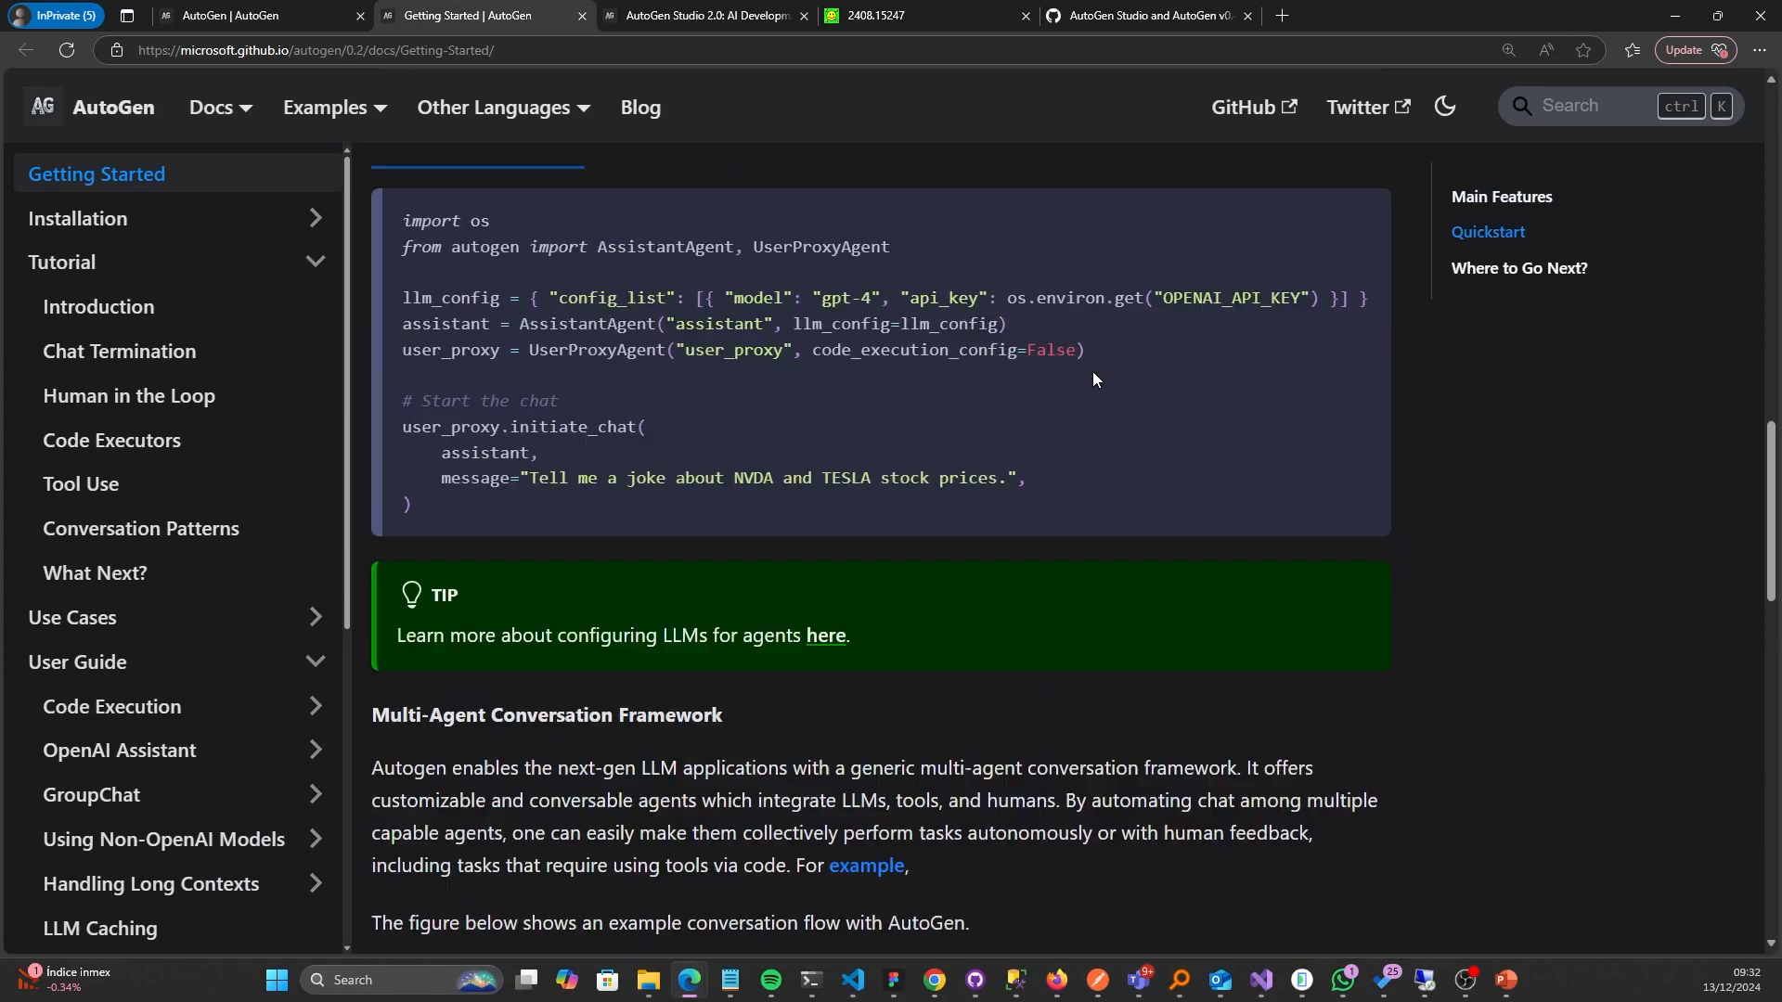
scroll(1094, 372, "down", 6)
scroll(1085, 353, "up", 16)
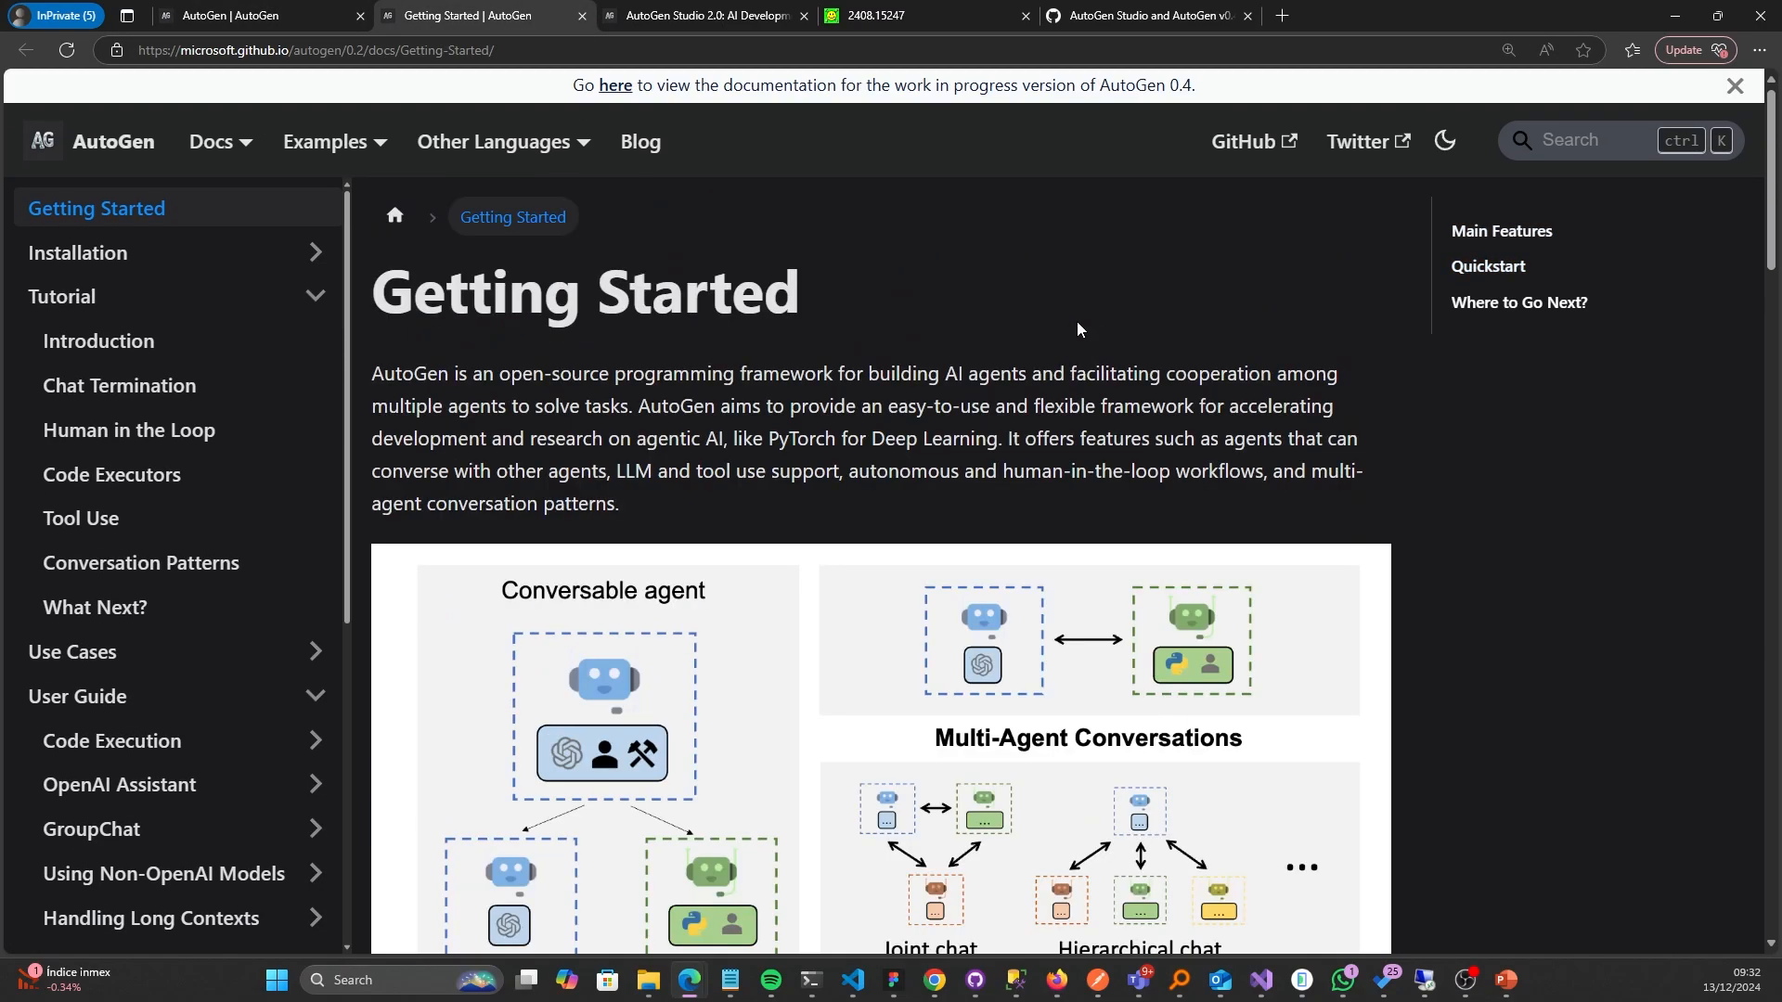
- Collapse the Tutorial and User Guide sections, and open the Getting Started page under AutoGen Studio
left_click(315, 296)
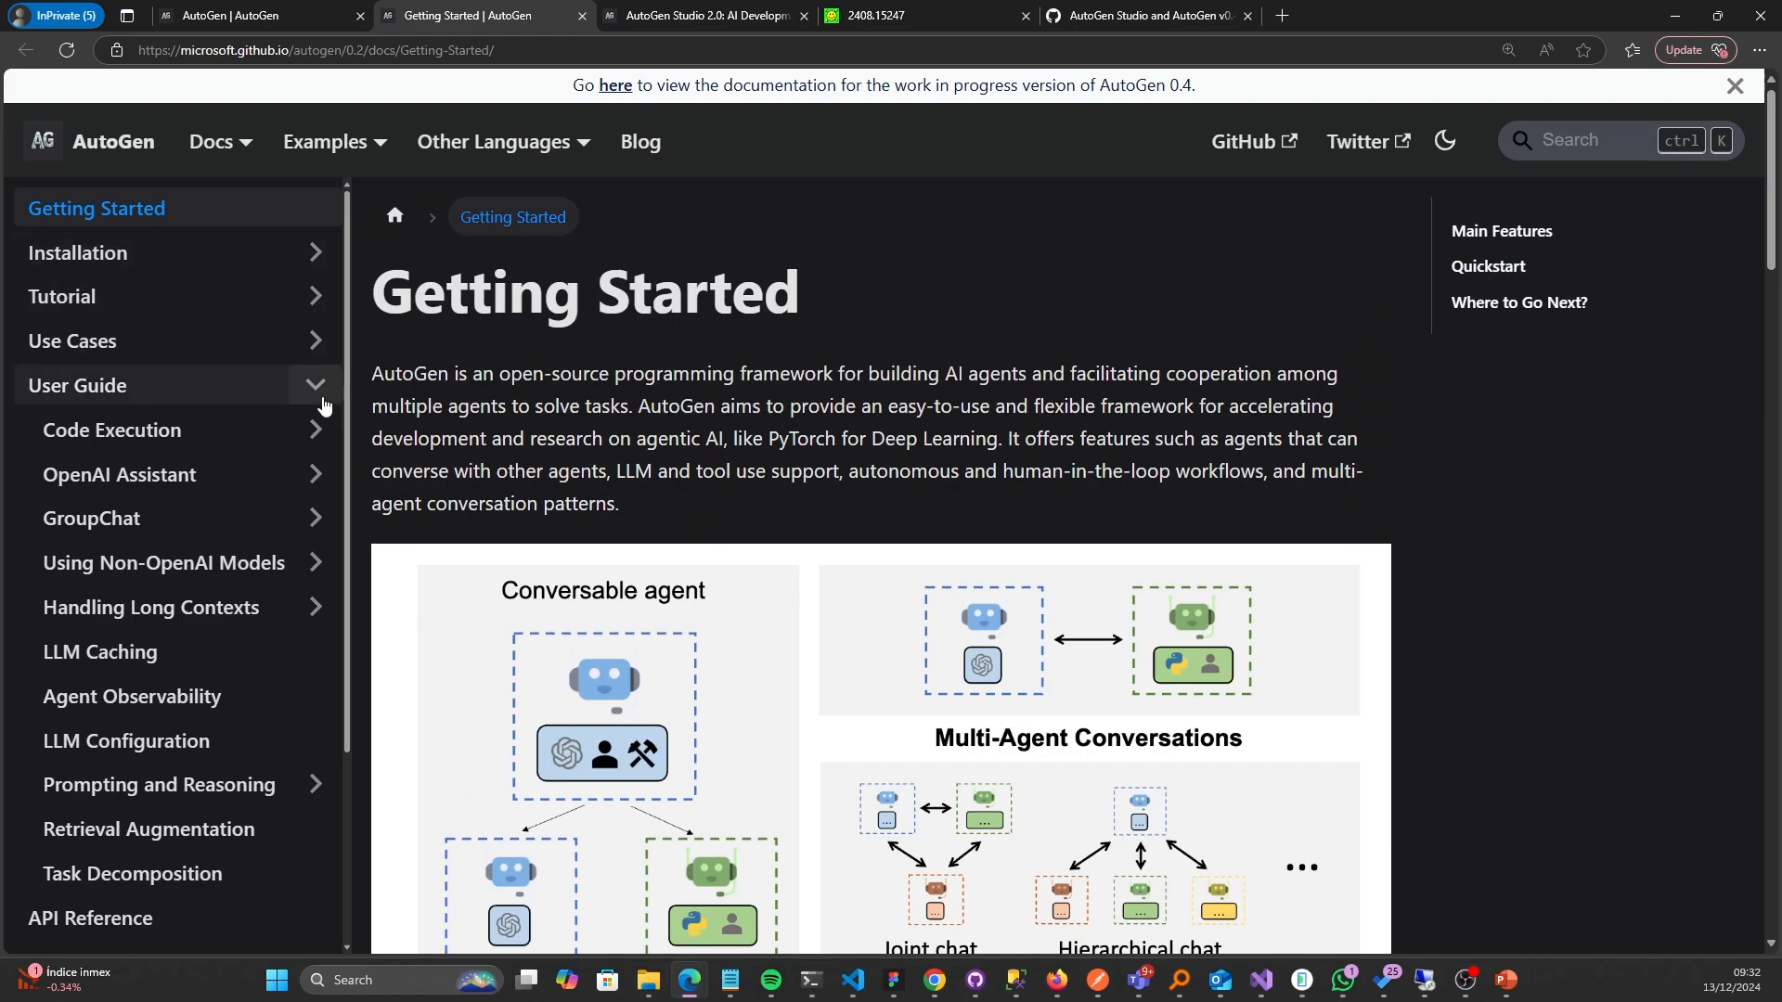
left_click(321, 401)
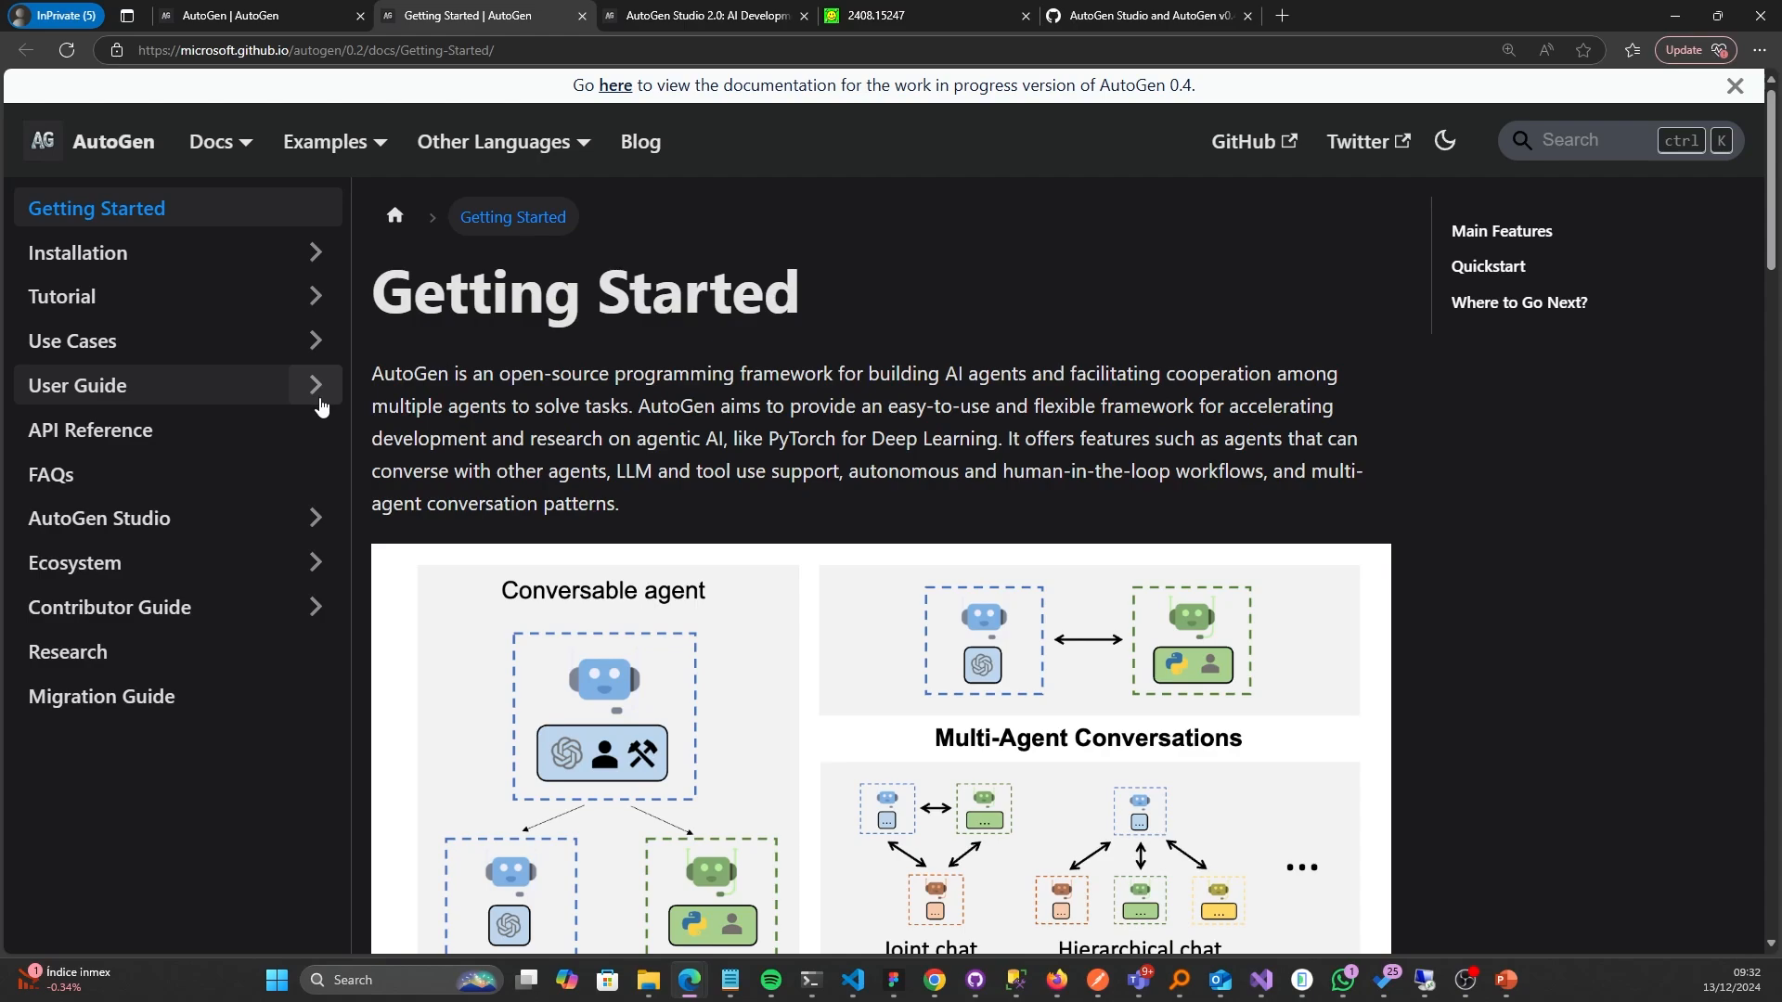
left_click(312, 525)
left_click(269, 579)
- Review the AutoGen Studio installation and launch instructions, highlighting the Installation heading and the "pip install autogenstudio" command
scroll(909, 515, "down", 15)
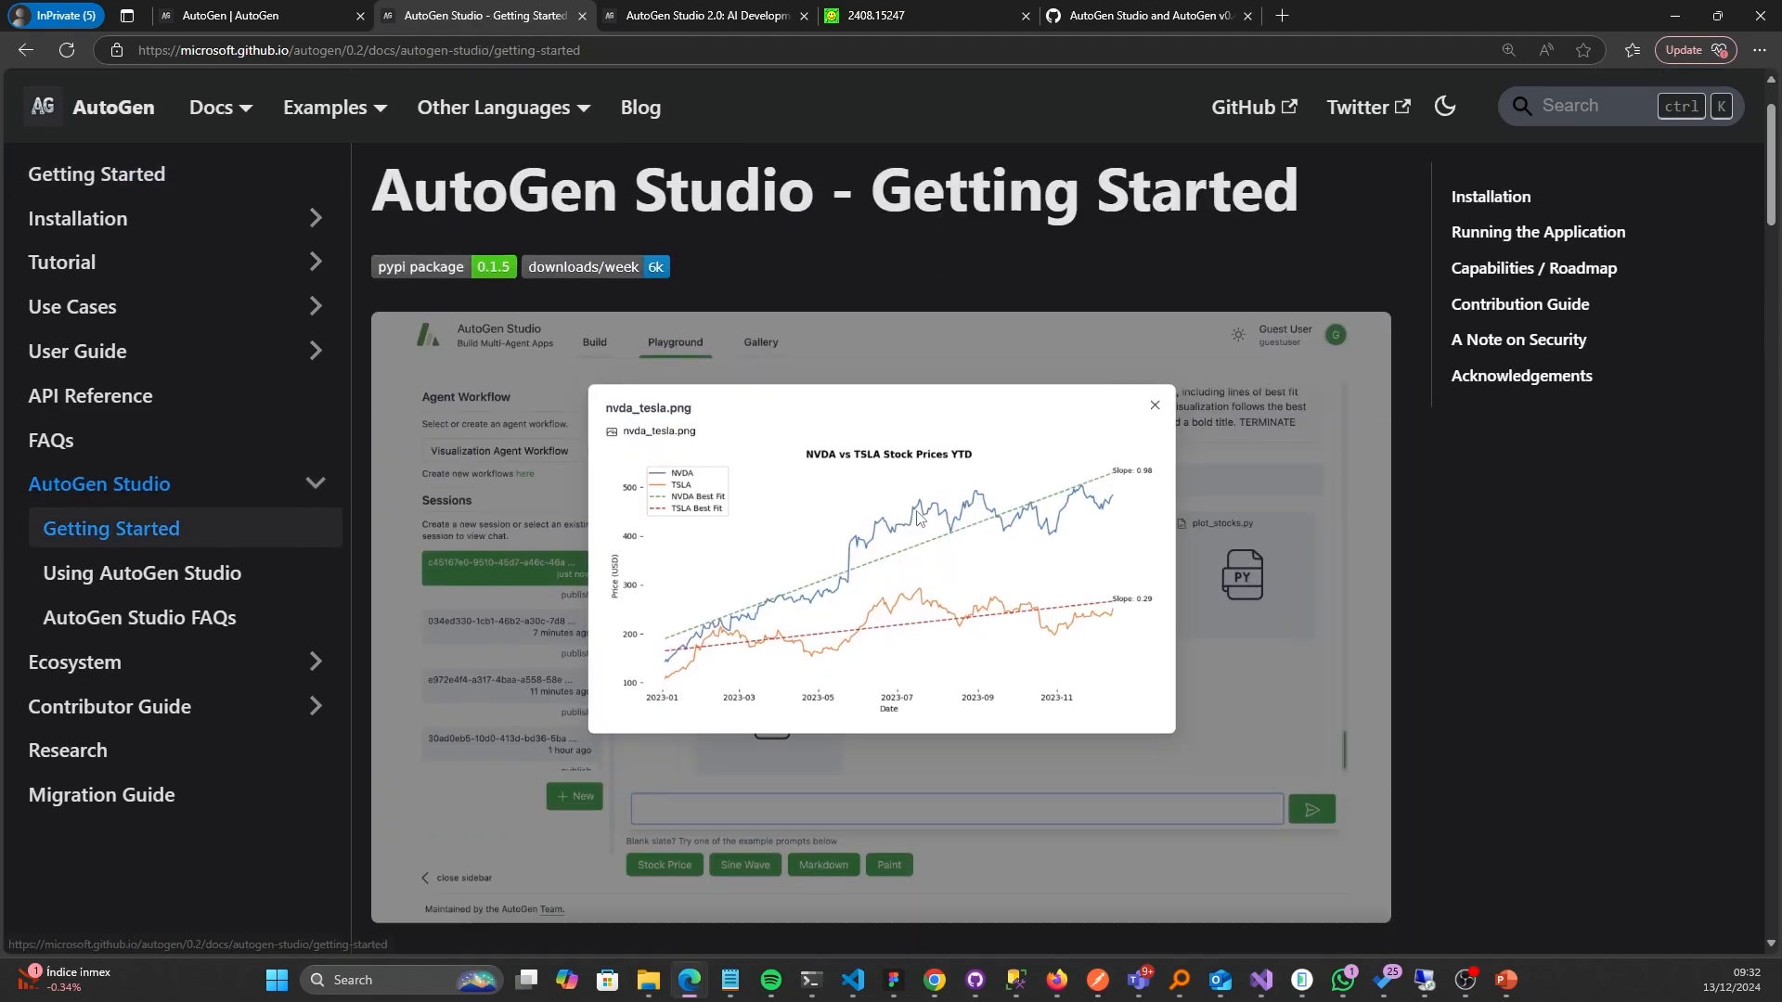
scroll(917, 523, "down", 5)
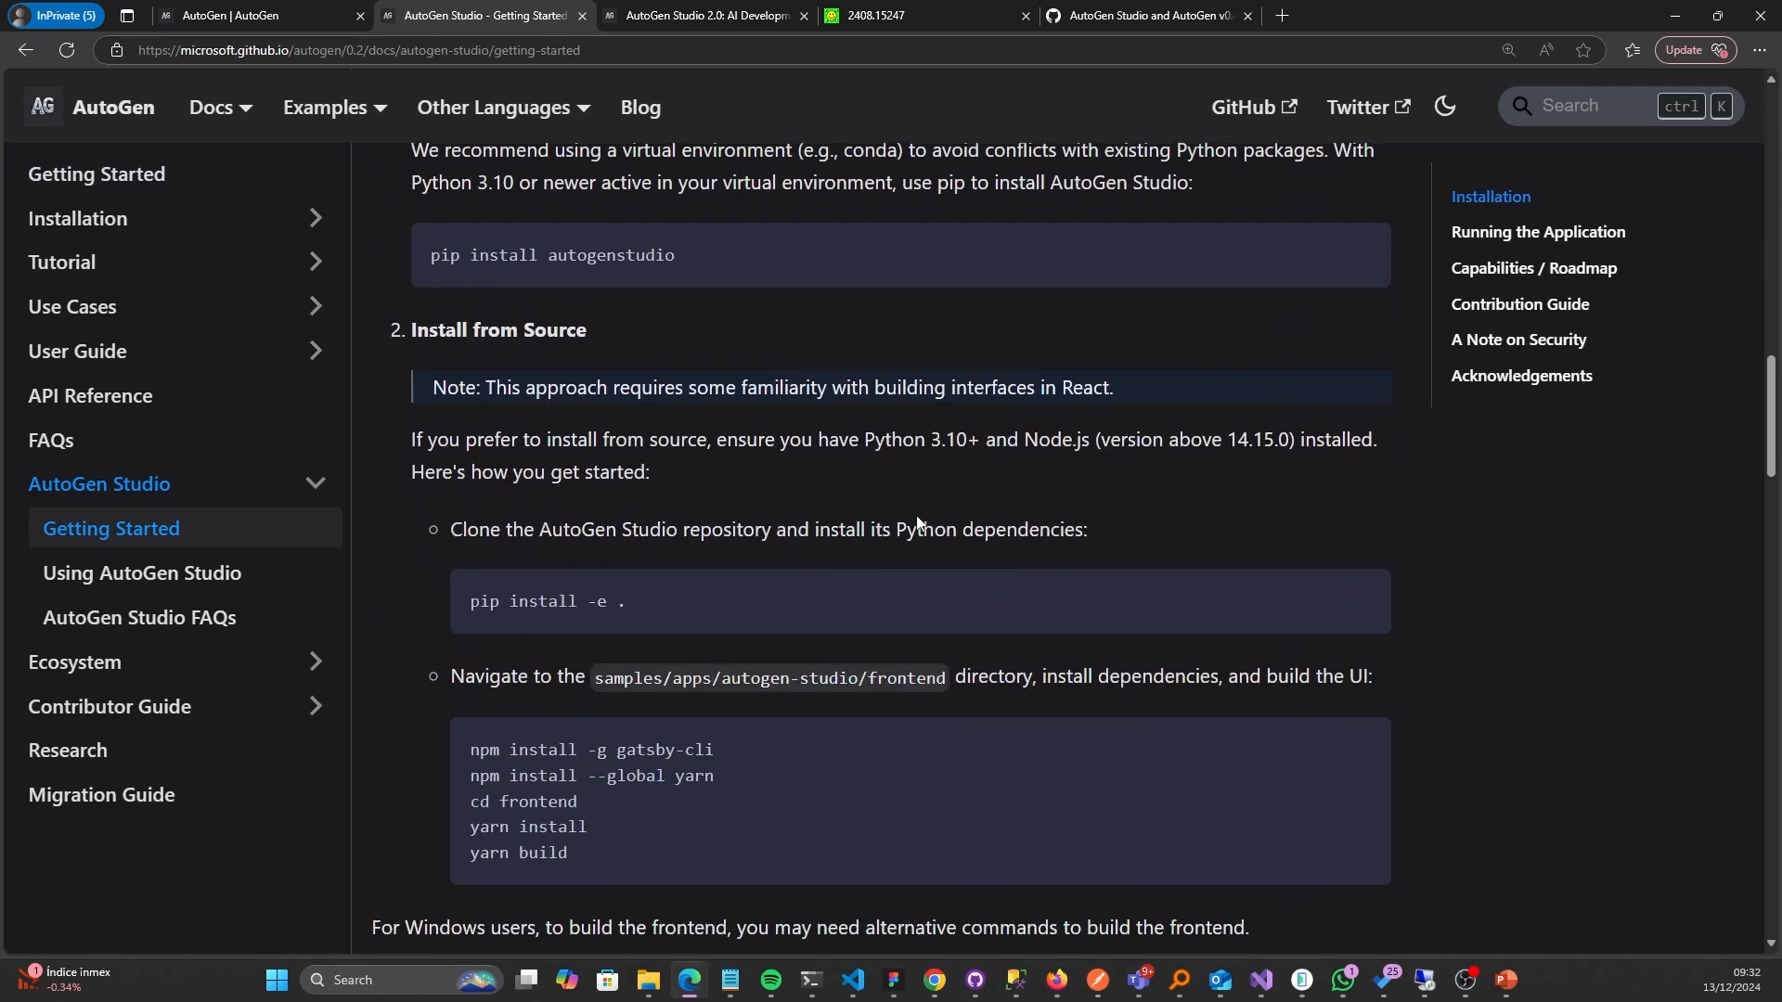
scroll(917, 523, "up", 3)
left_click_drag(373, 223, 577, 226)
left_click(672, 366)
left_click_drag(430, 533, 816, 521)
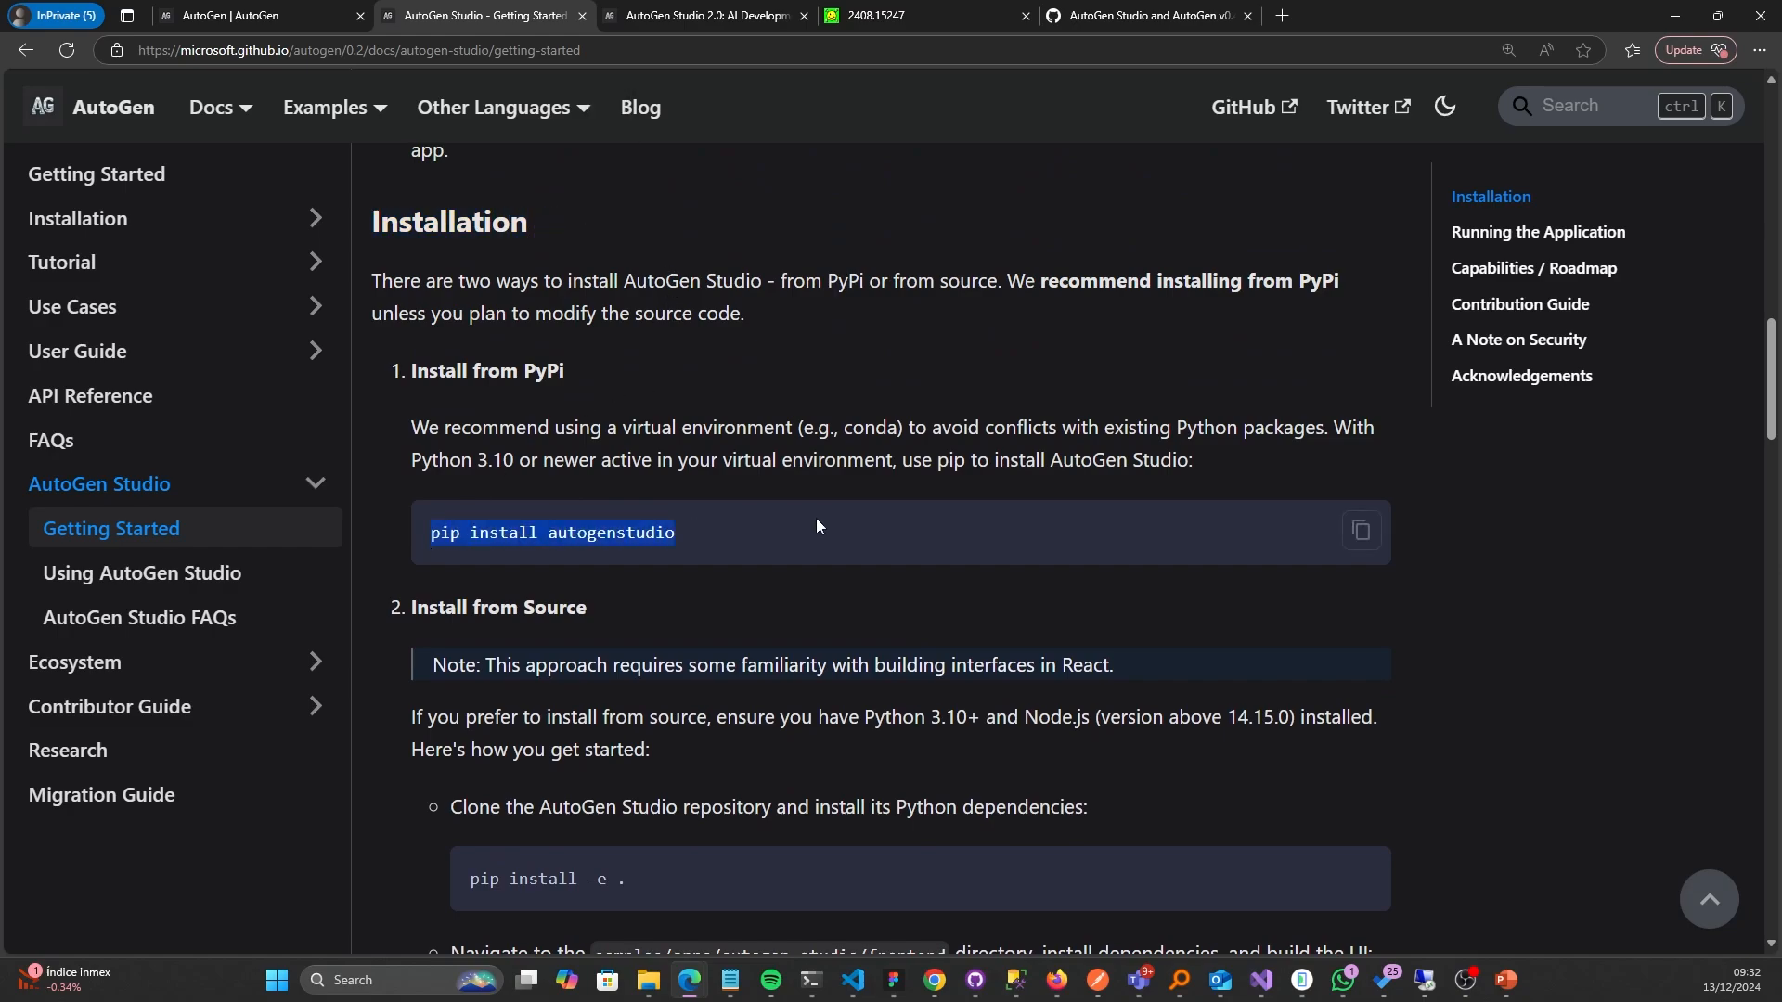
scroll(816, 521, "down", 3)
scroll(530, 620, "down", 7)
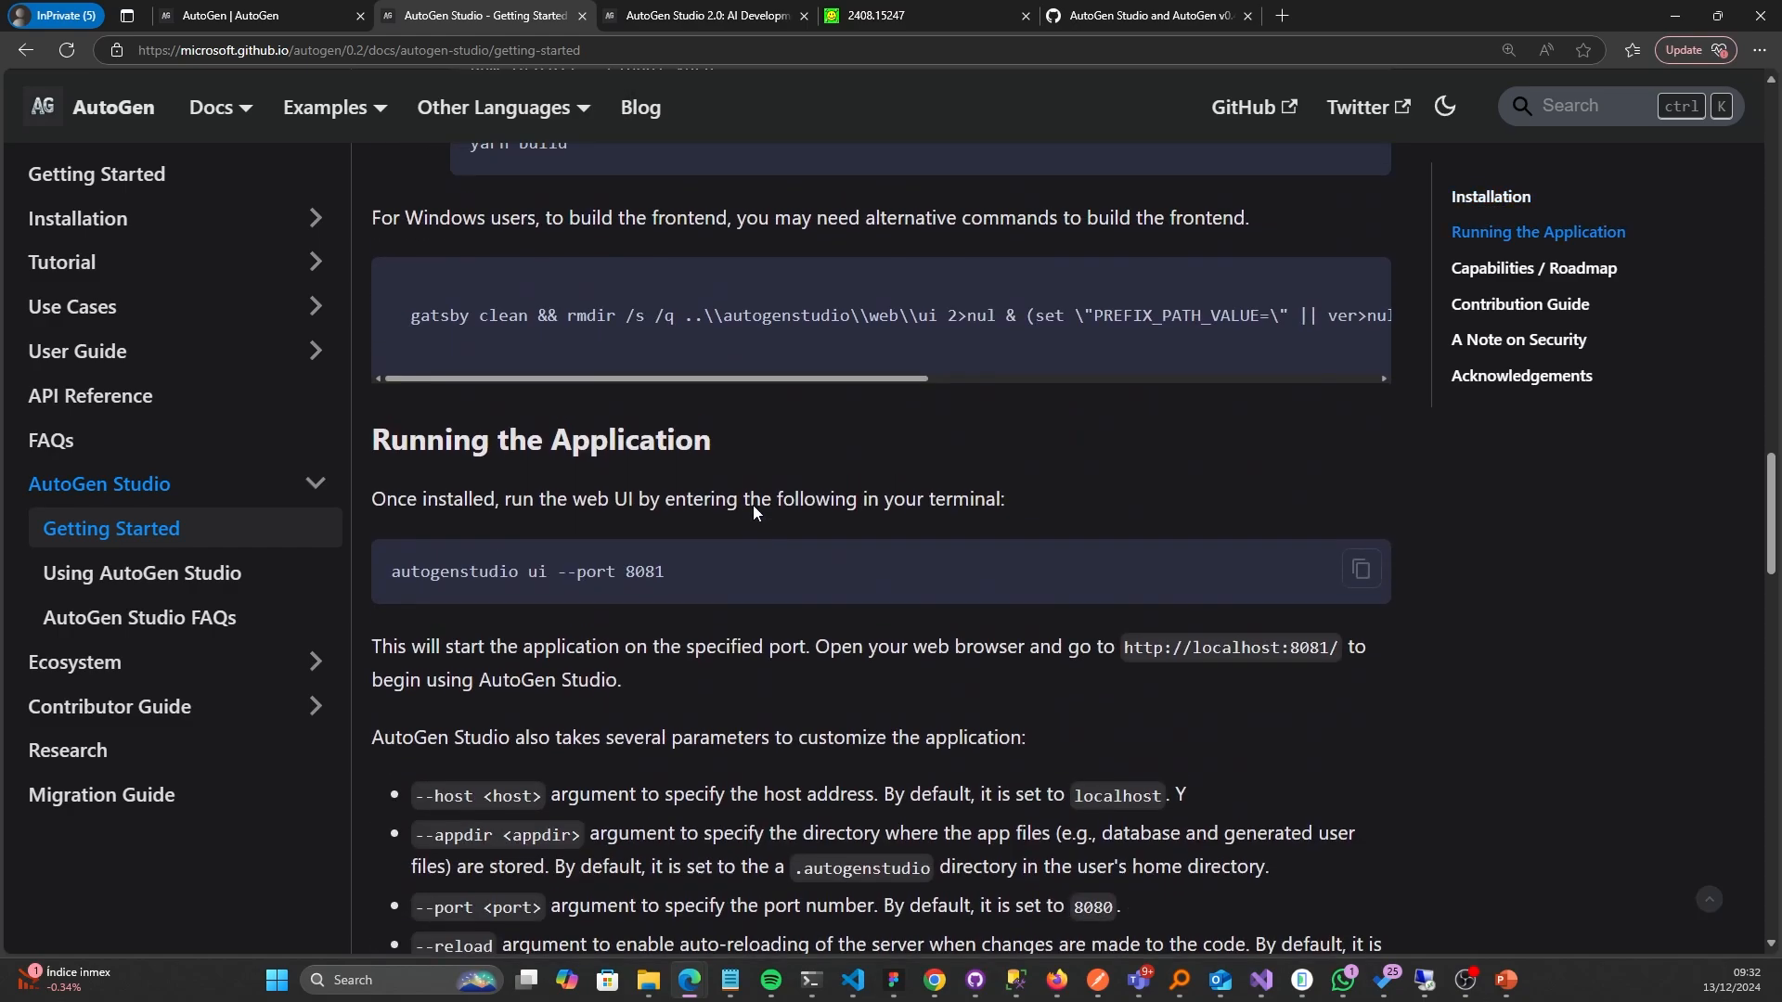
scroll(753, 505, "up", 5)
- Switch to the autogen-studio.com guide and examine its Conda environment and API key setup, highlighting "activate" in the activation command
left_click(750, 11)
scroll(629, 251, "up", 2)
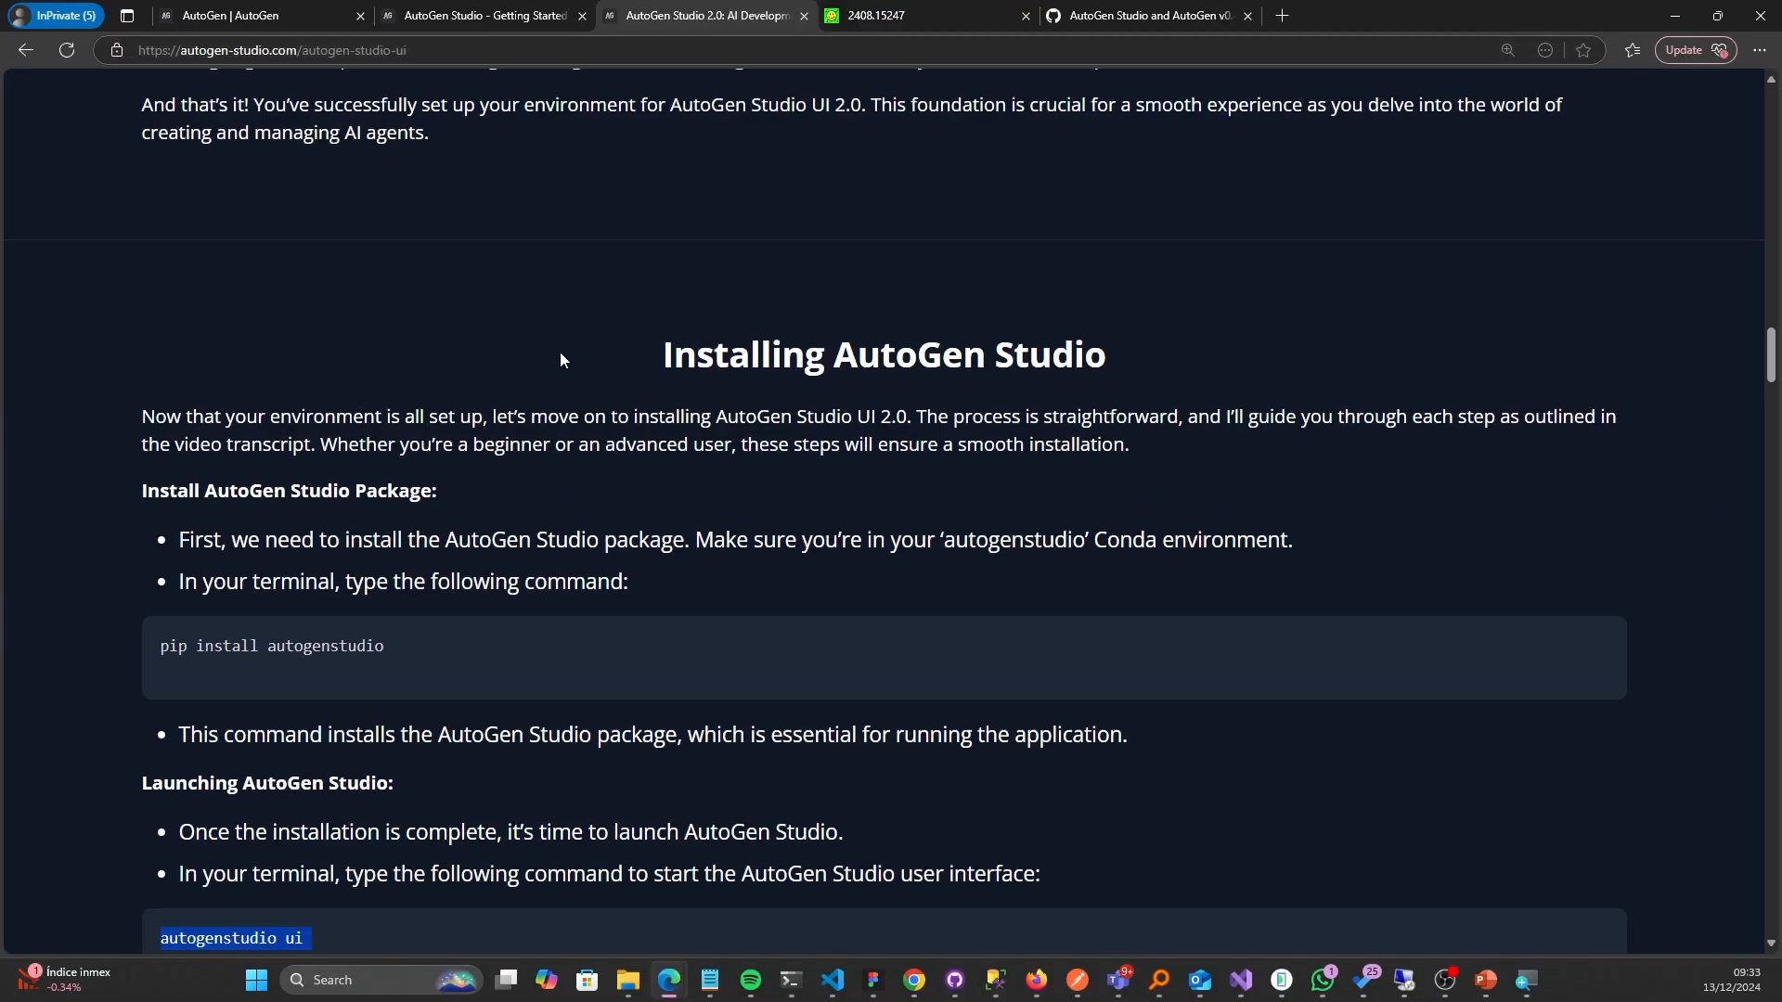
scroll(560, 360, "up", 20)
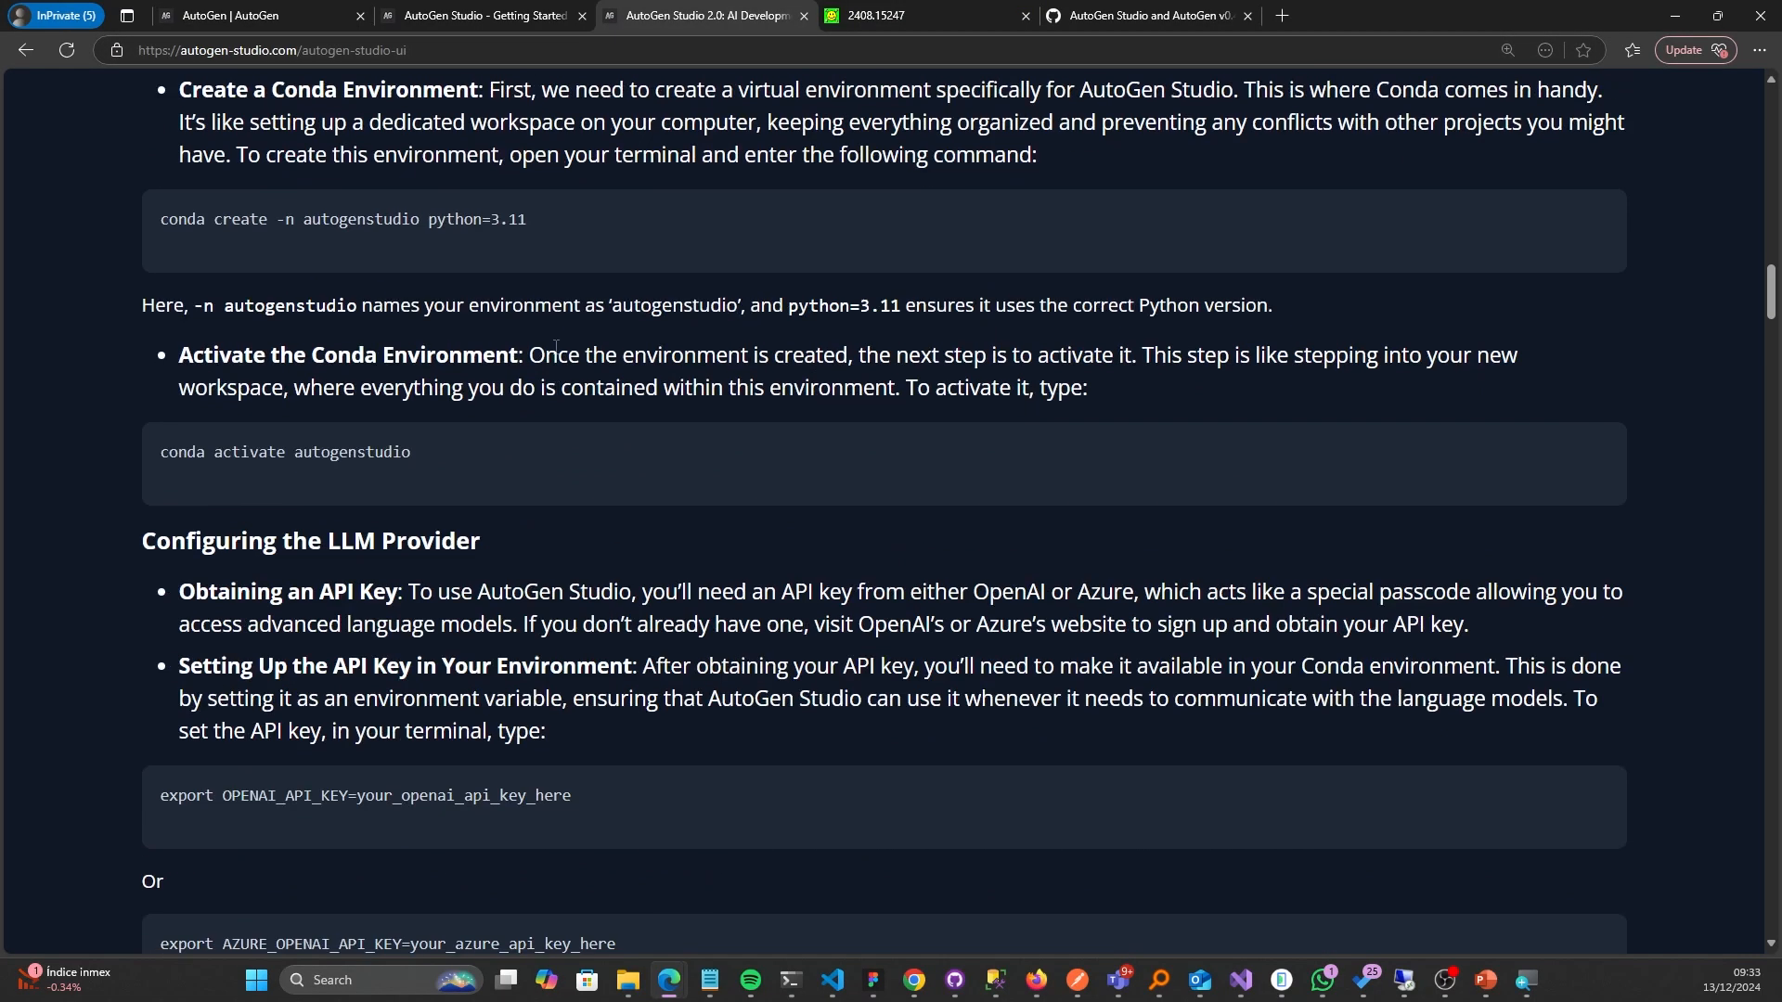
scroll(555, 350, "down", 15)
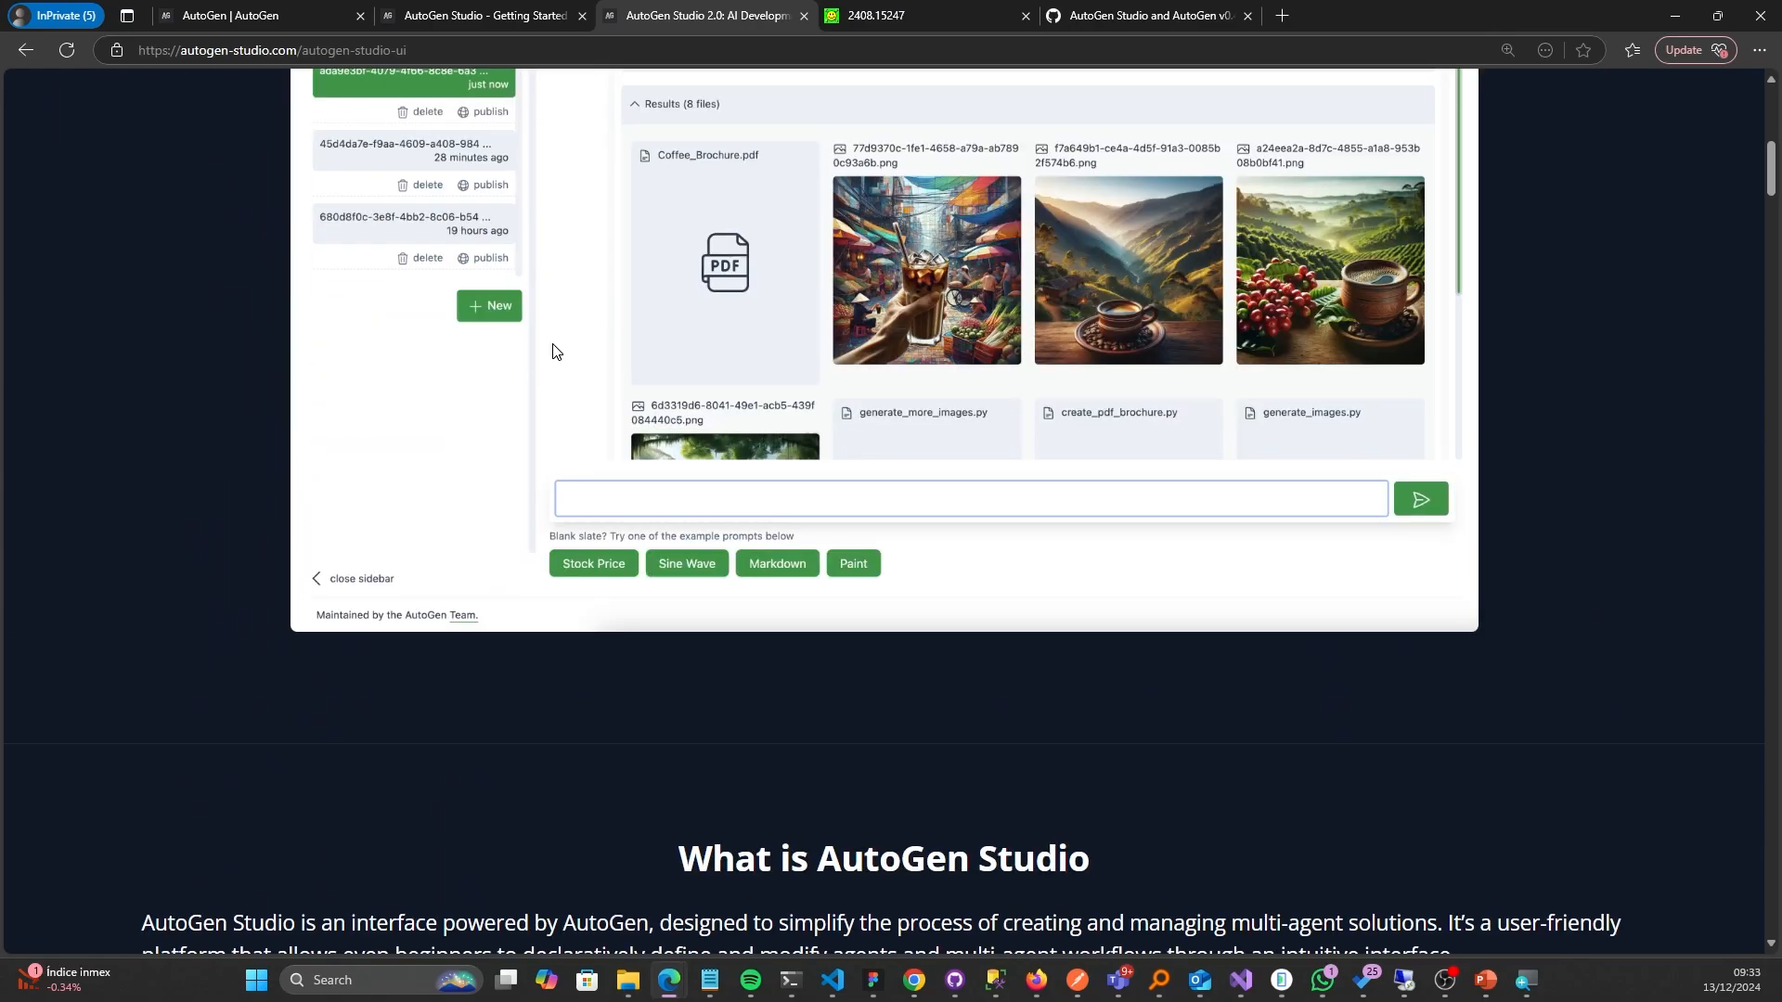
scroll(341, 408, "down", 5)
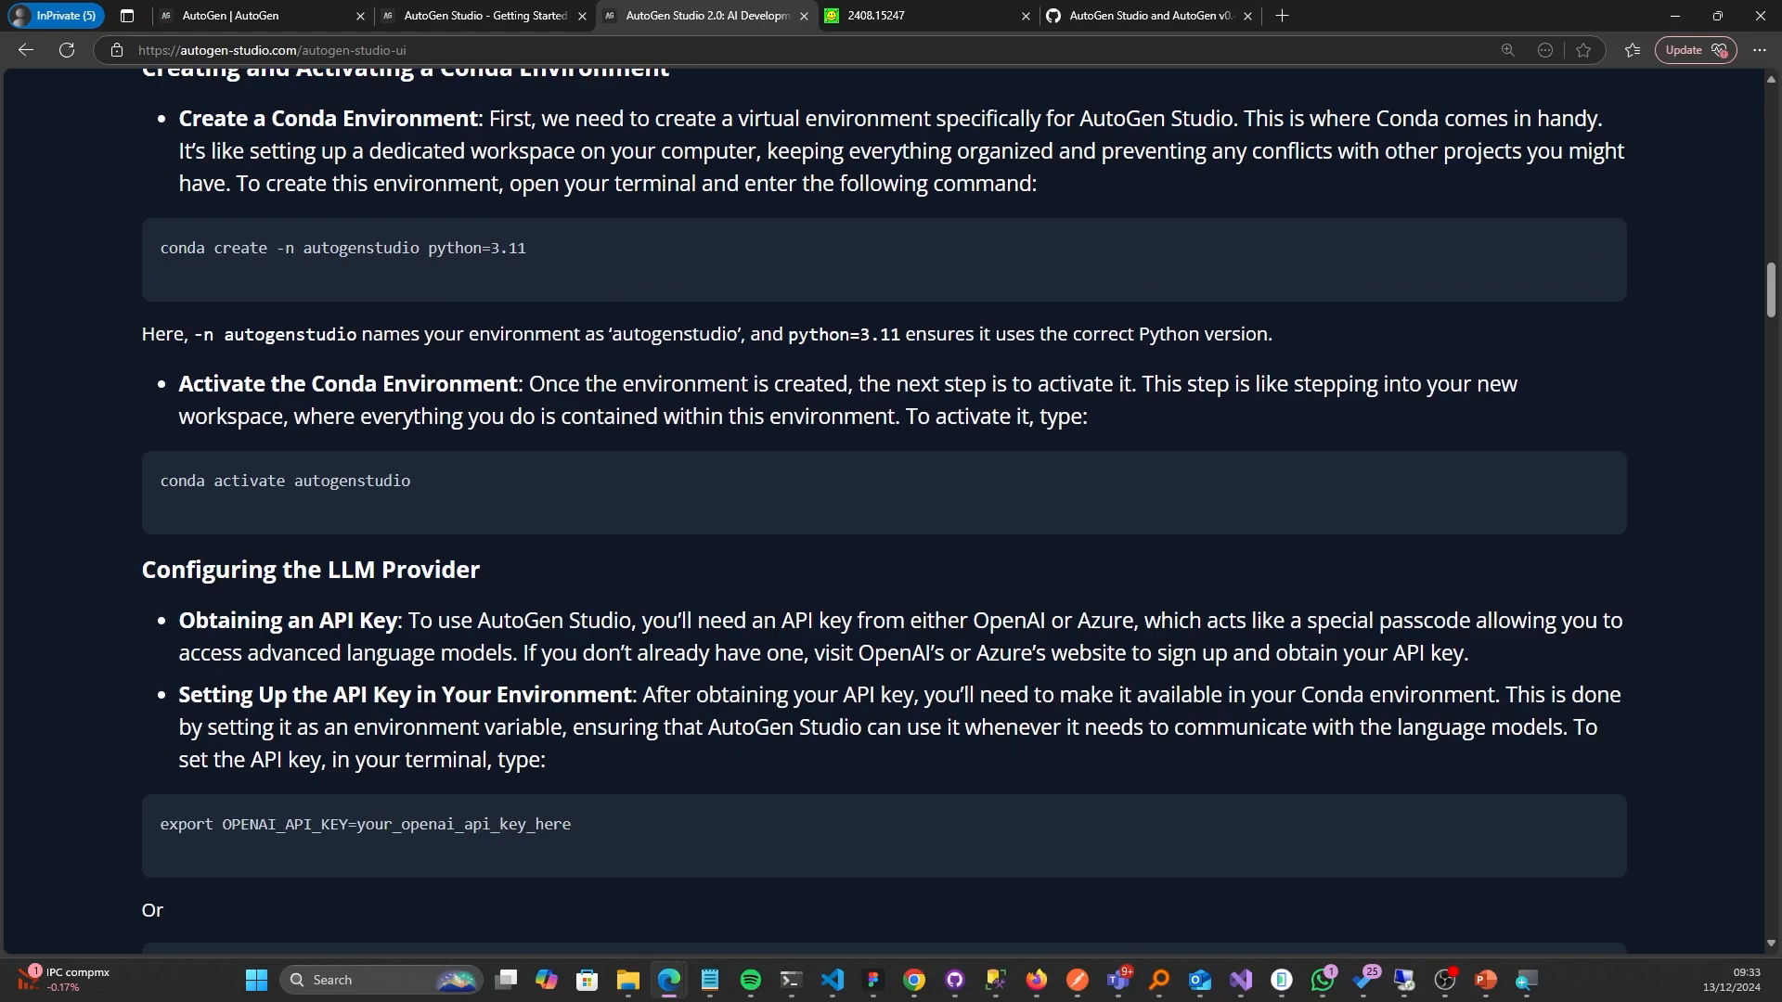
scroll(299, 342, "down", 1)
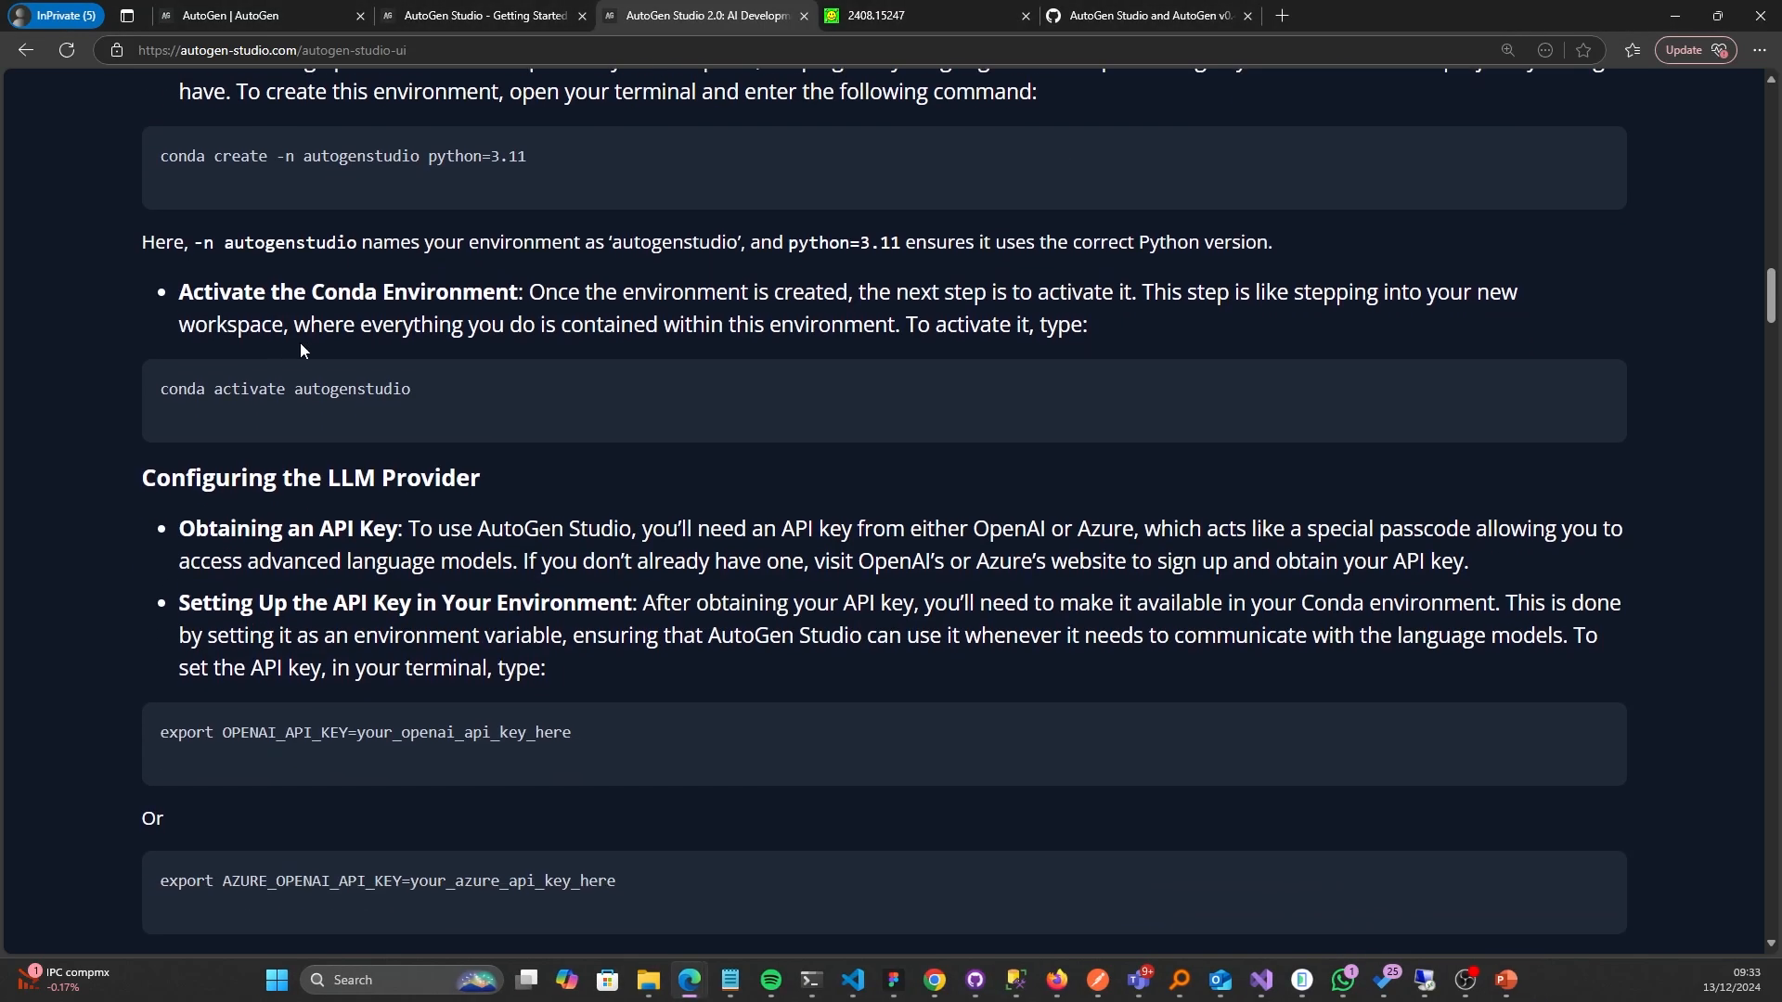
double_click(247, 387)
scroll(466, 412, "down", 10)
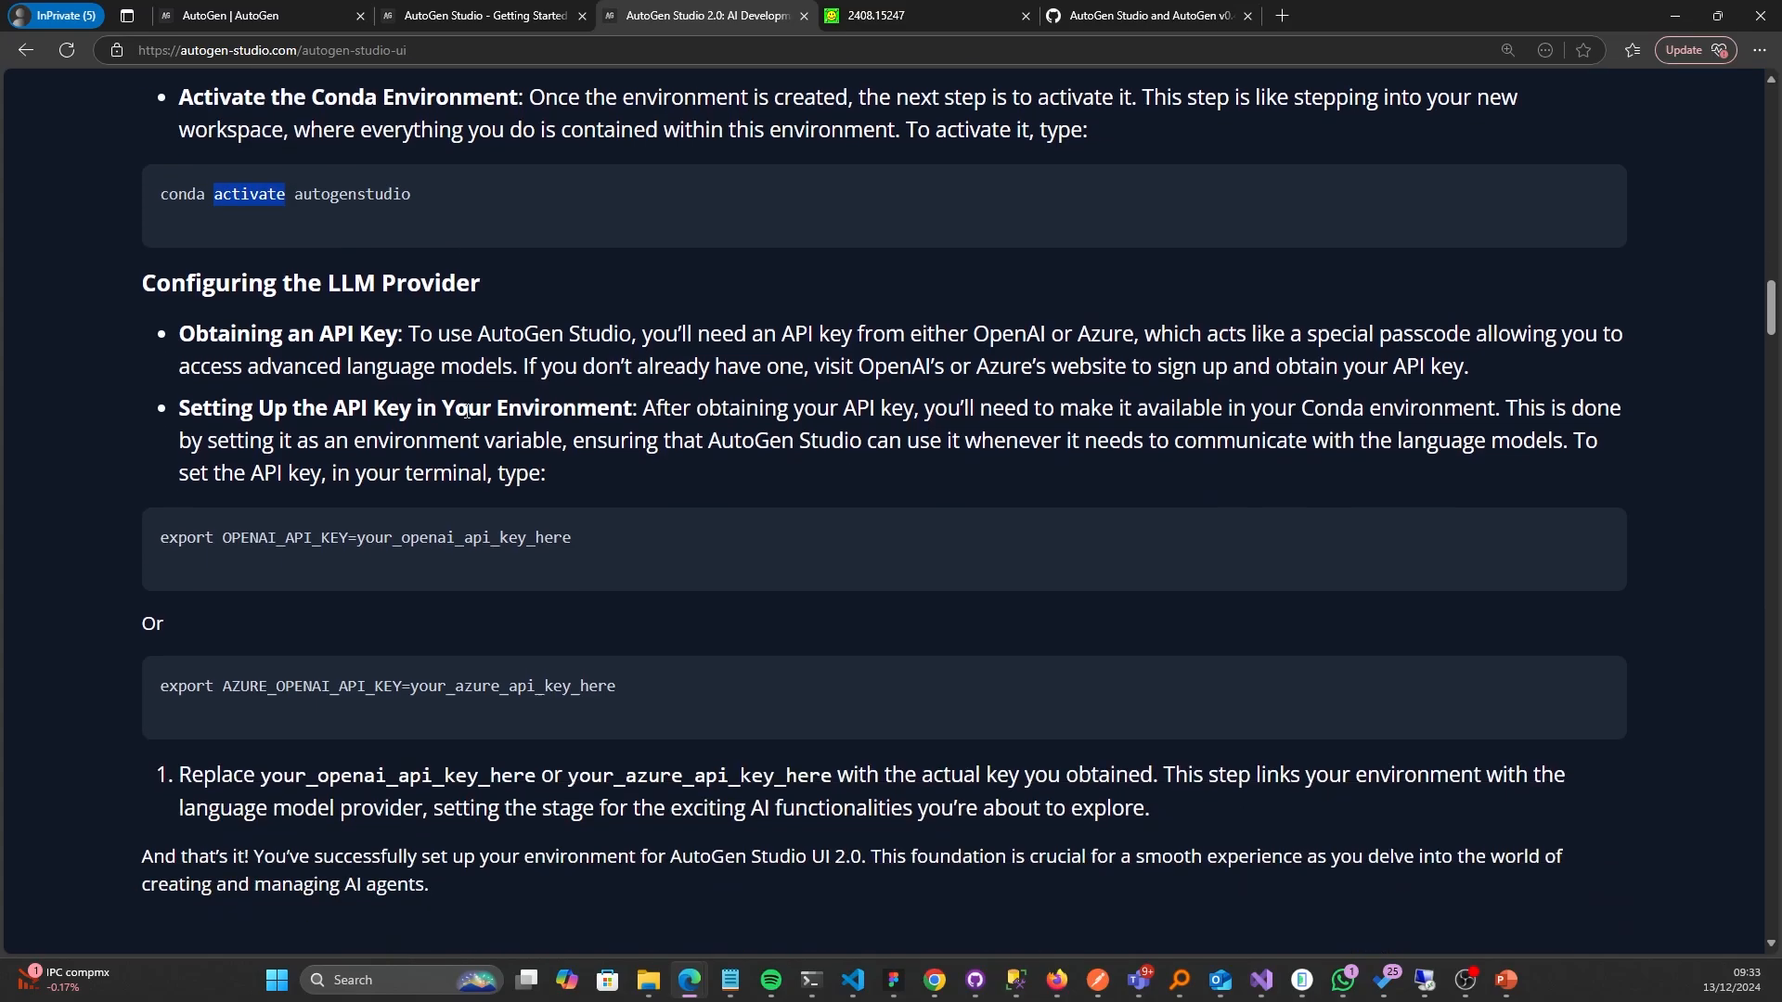
scroll(467, 411, "down", 5)
scroll(278, 352, "up", 1)
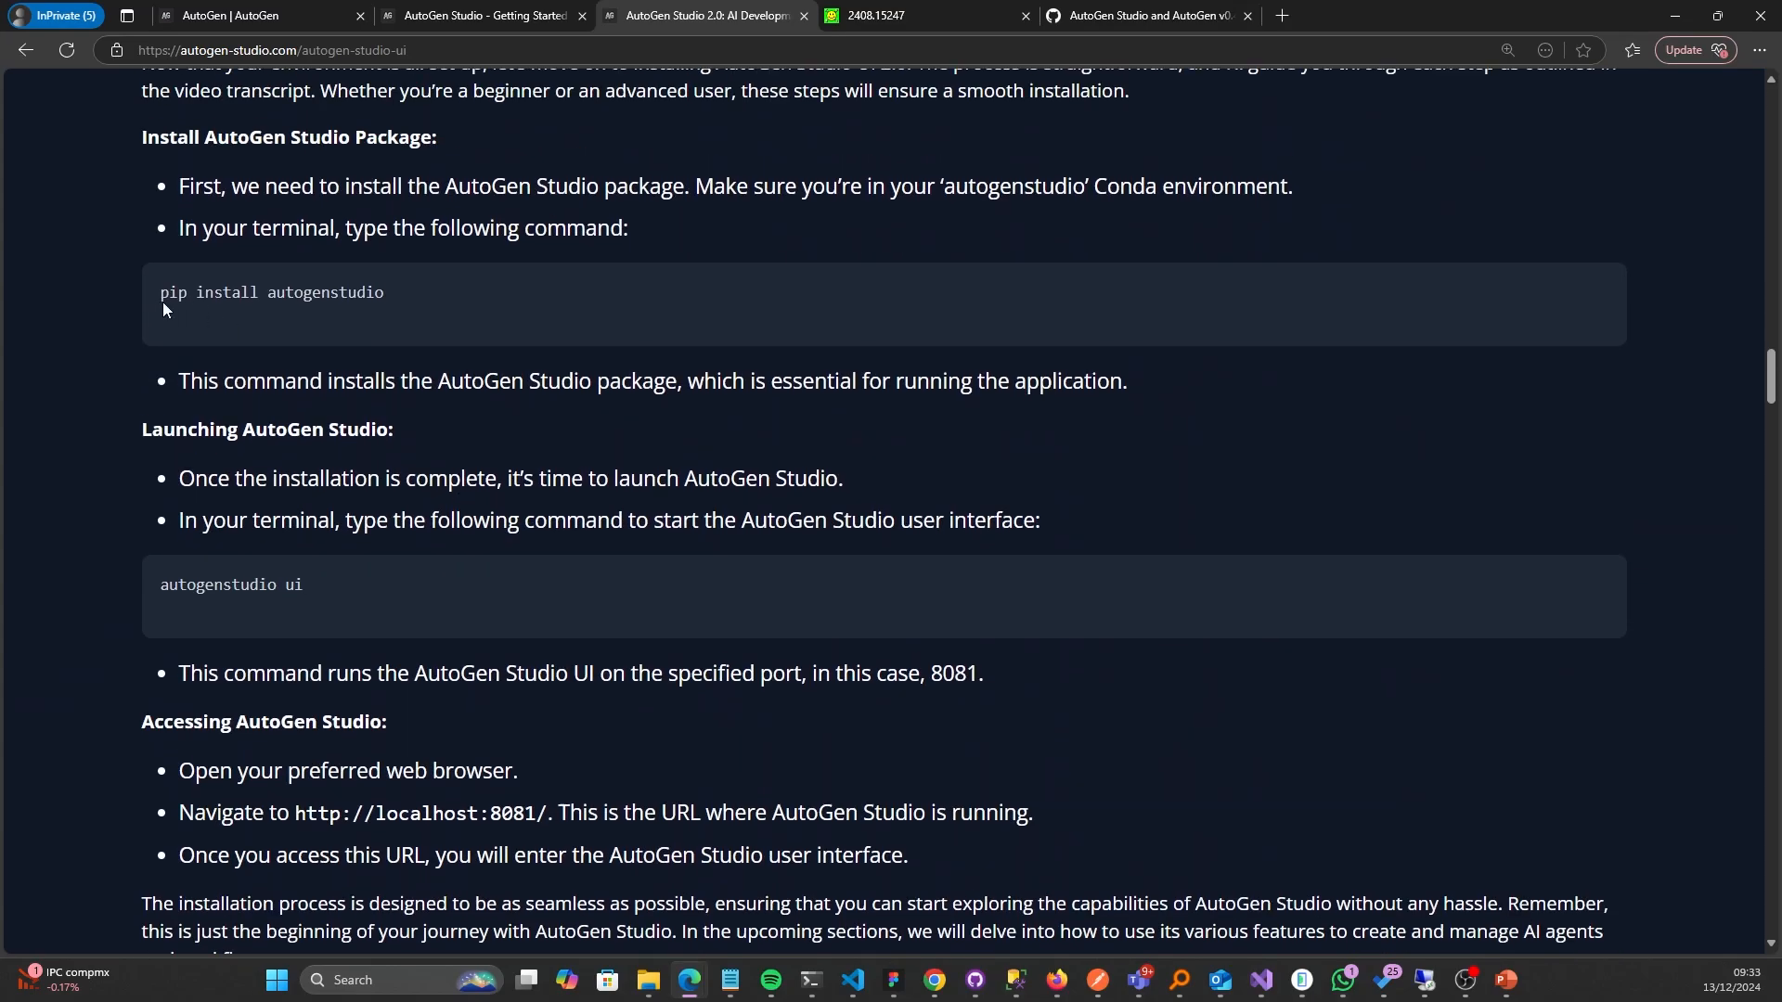
- Highlight the guide's "pip install autogenstudio" and "autogenstudio ui" commands, and clear the selection
left_click_drag(163, 302, 386, 326)
triple_click(204, 594)
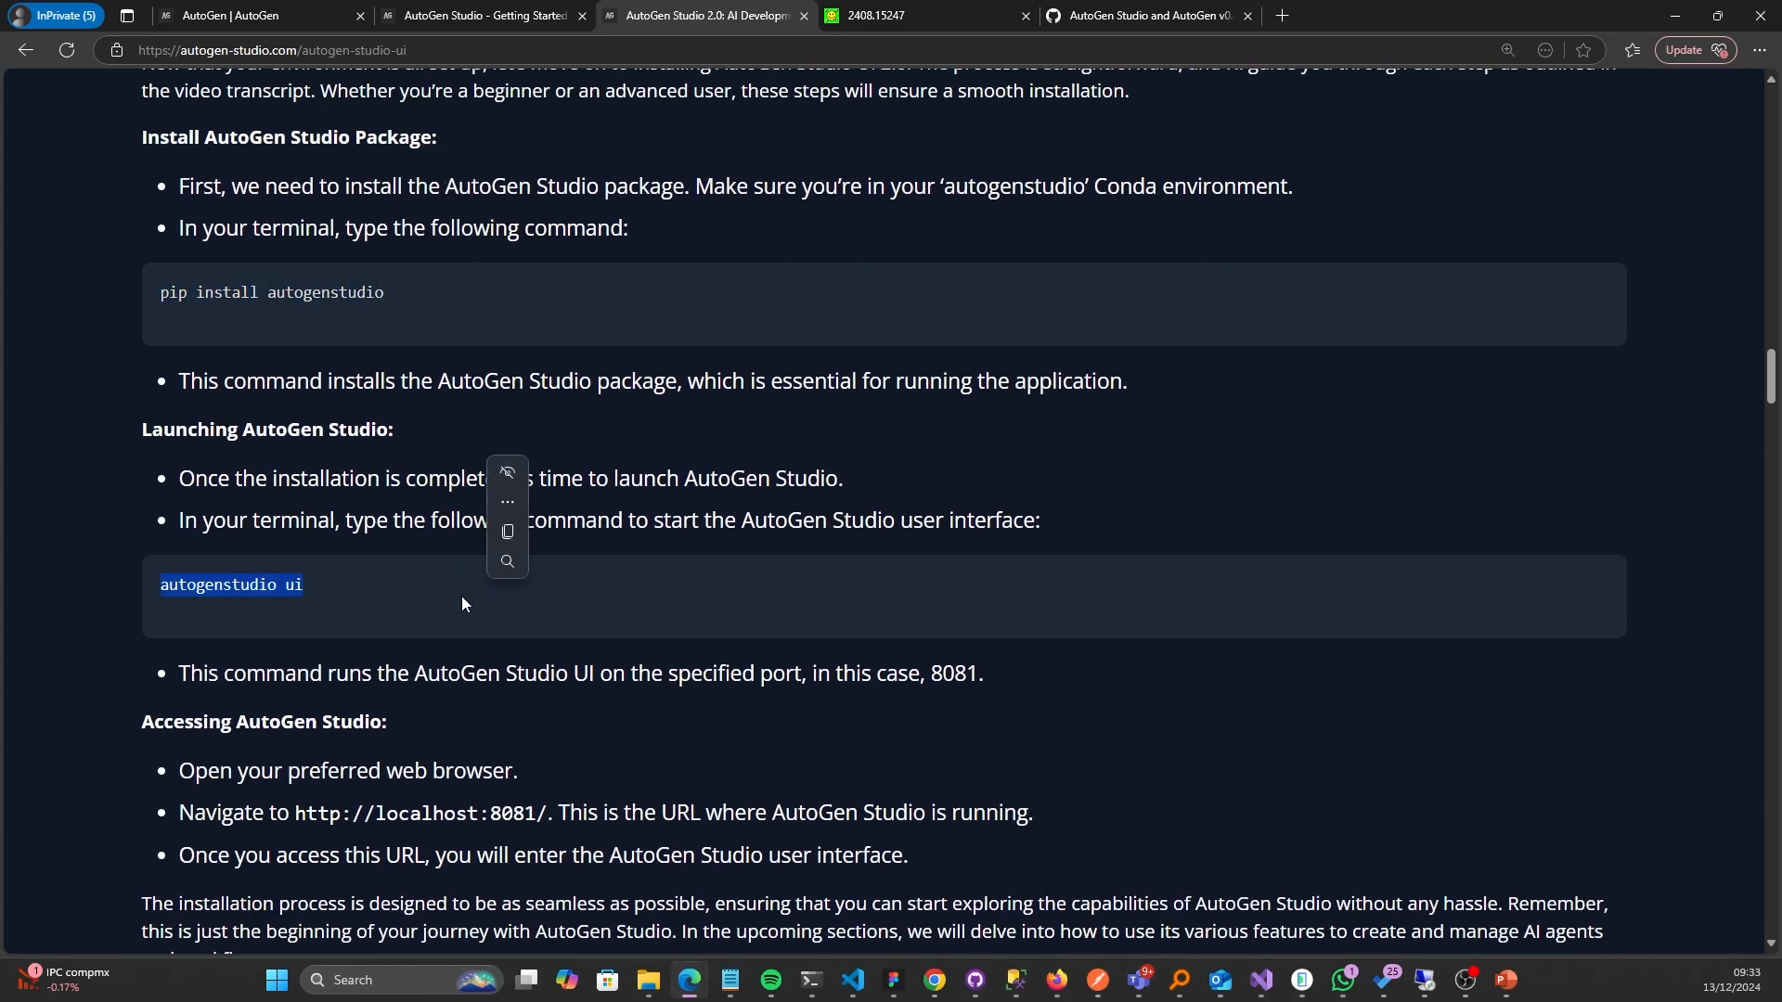
left_click(218, 604)
left_click_drag(160, 589, 304, 587)
left_click(561, 502)
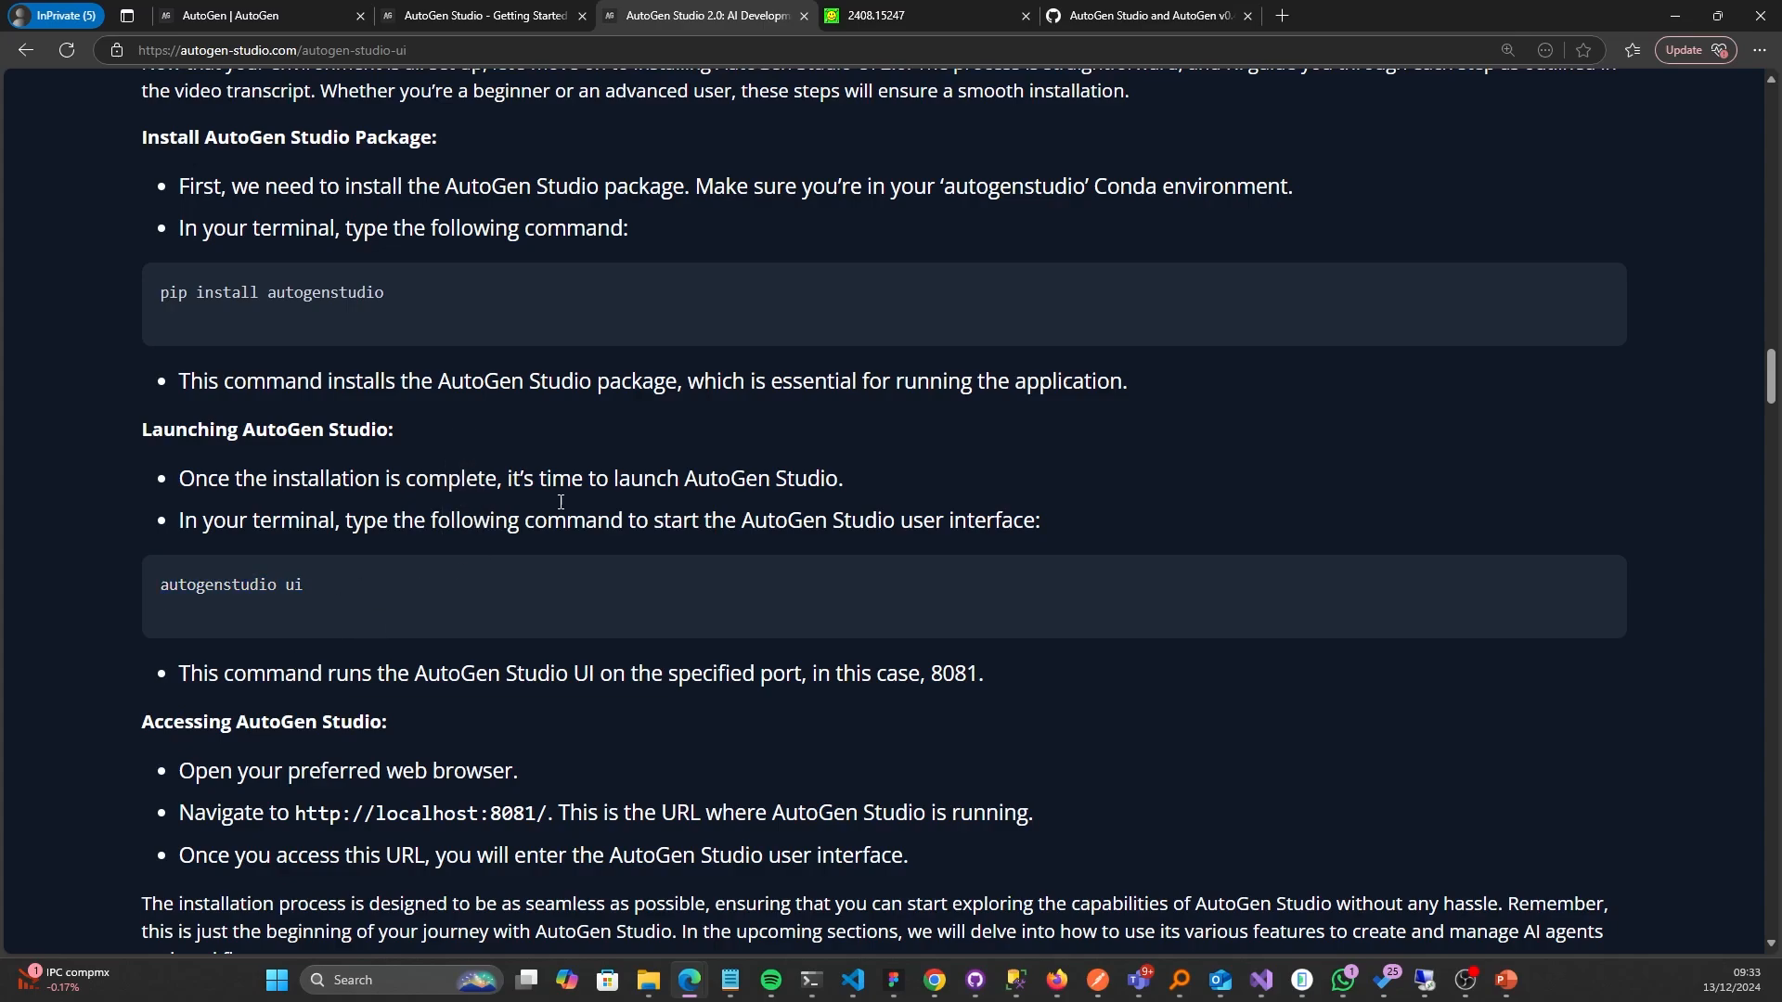
- Switch to the AutoGen Studio app at 127.0.0.1:8081 and look over the Skills list in the Build section
key("alt+Tab")
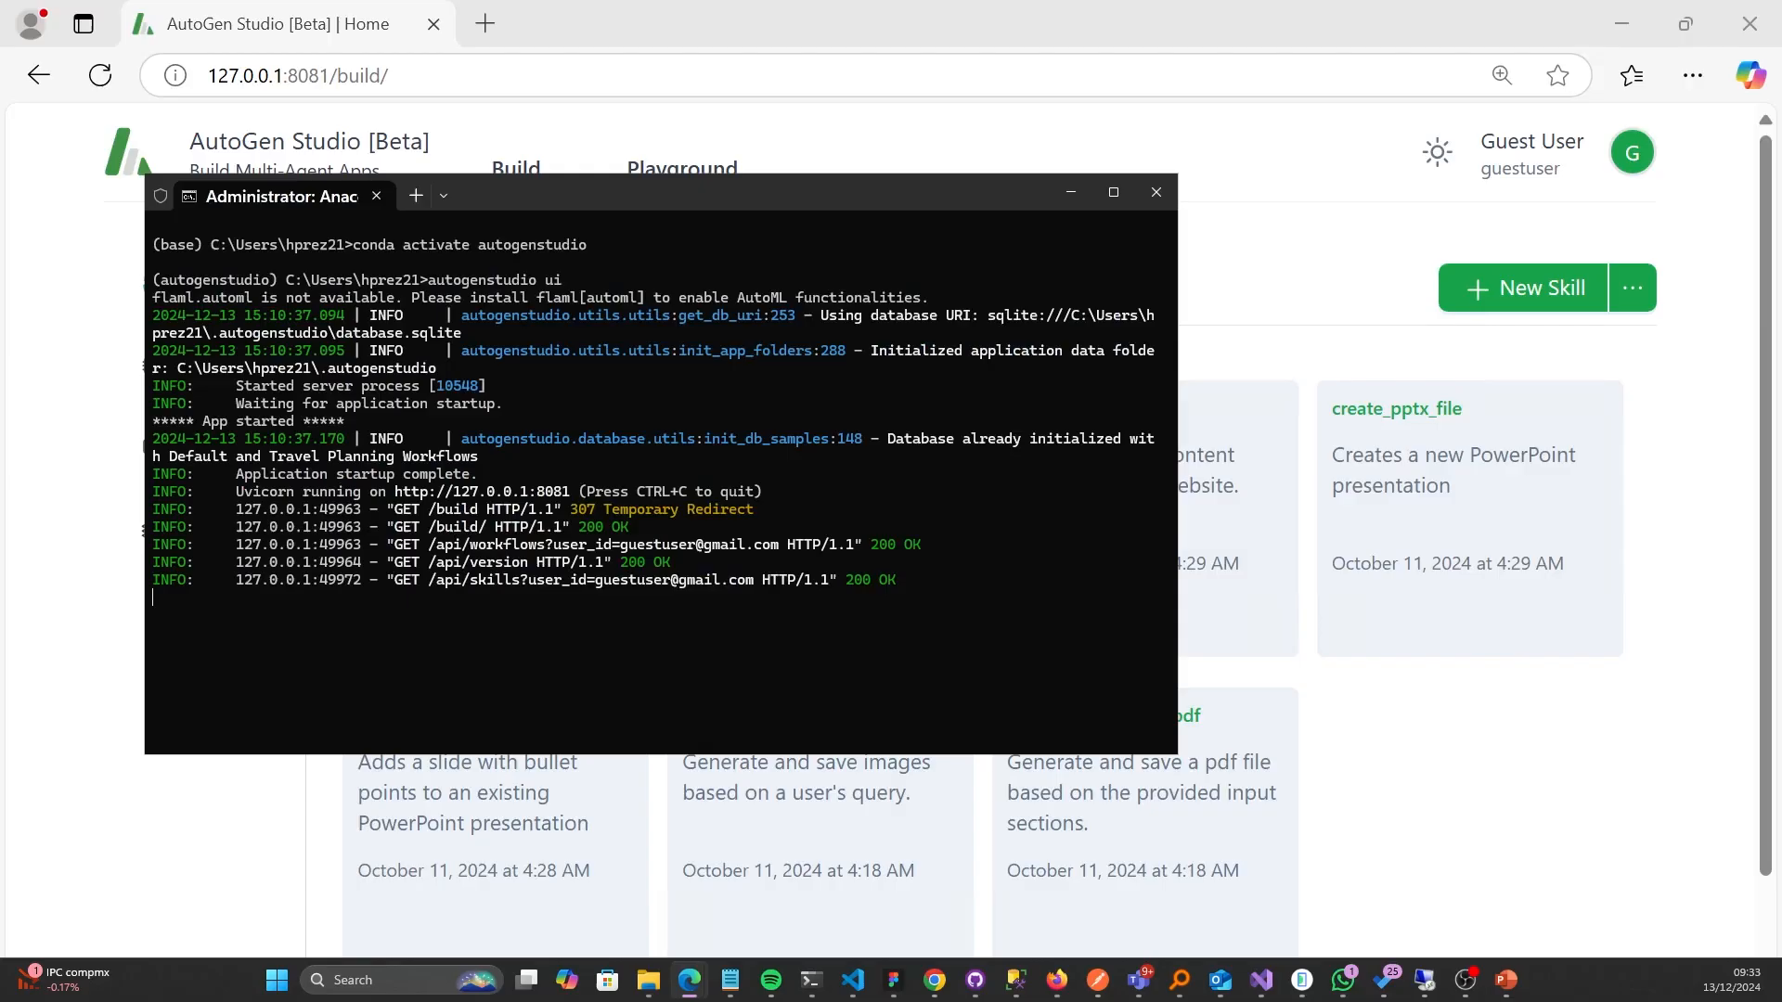
left_click(1302, 304)
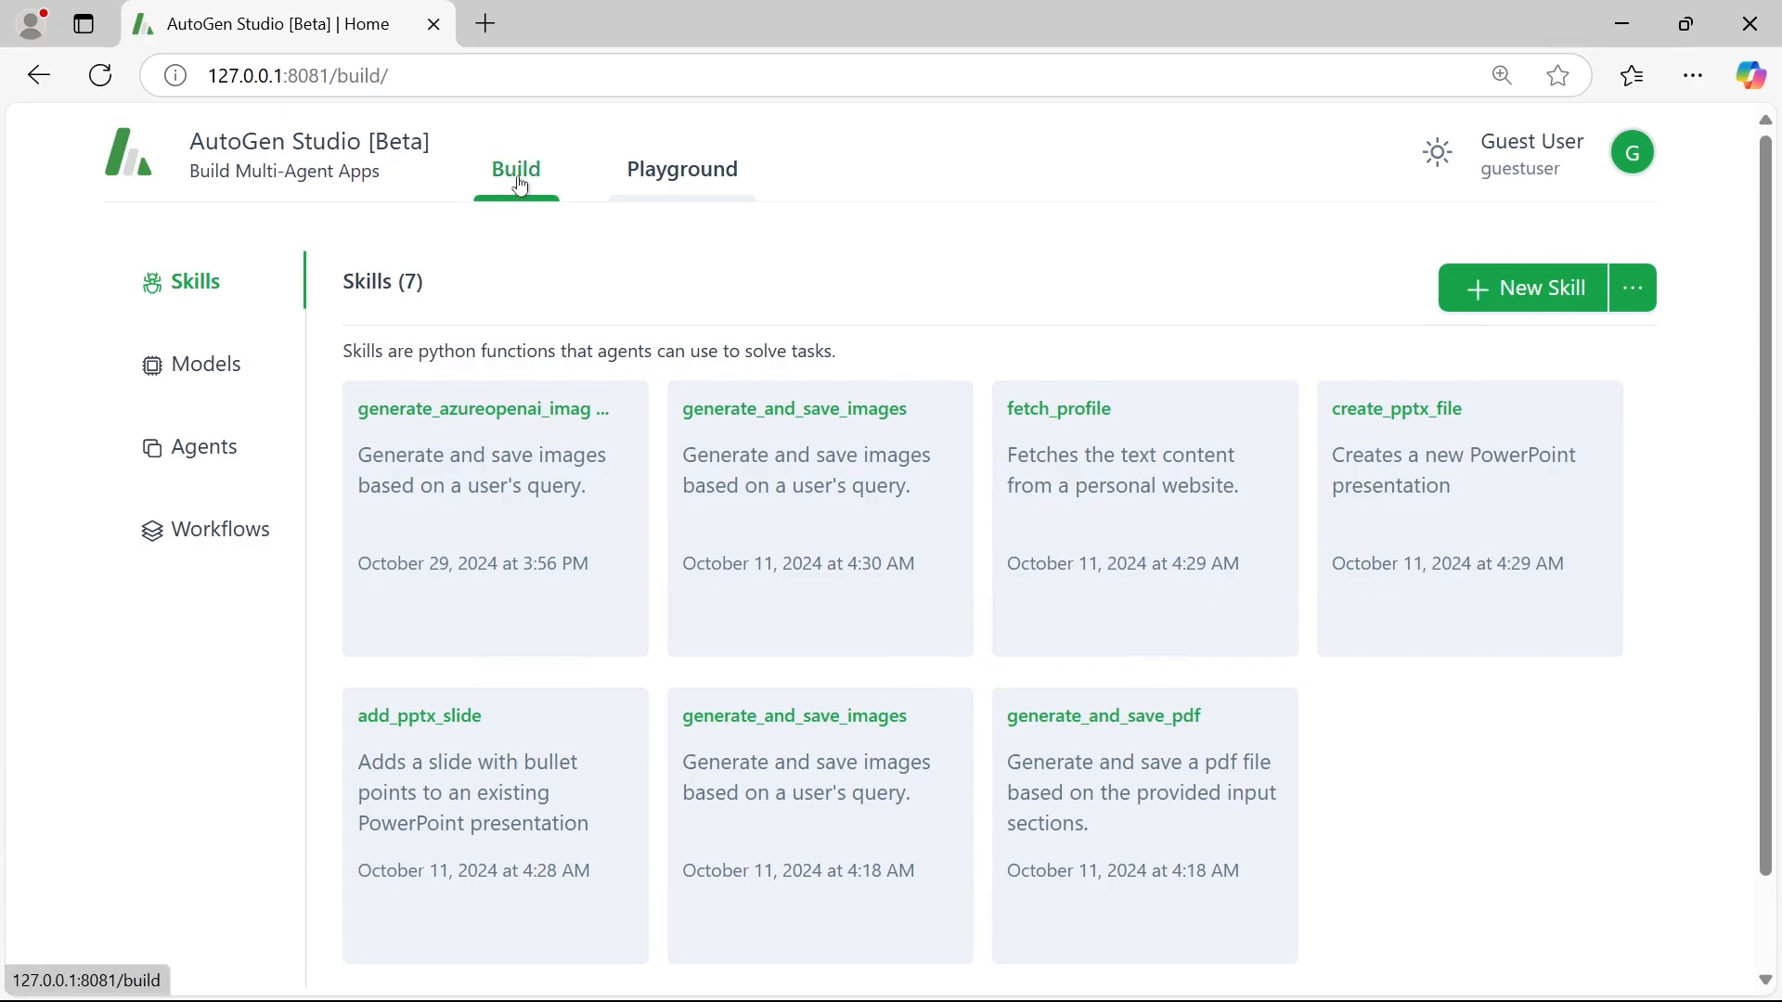
left_click(708, 179)
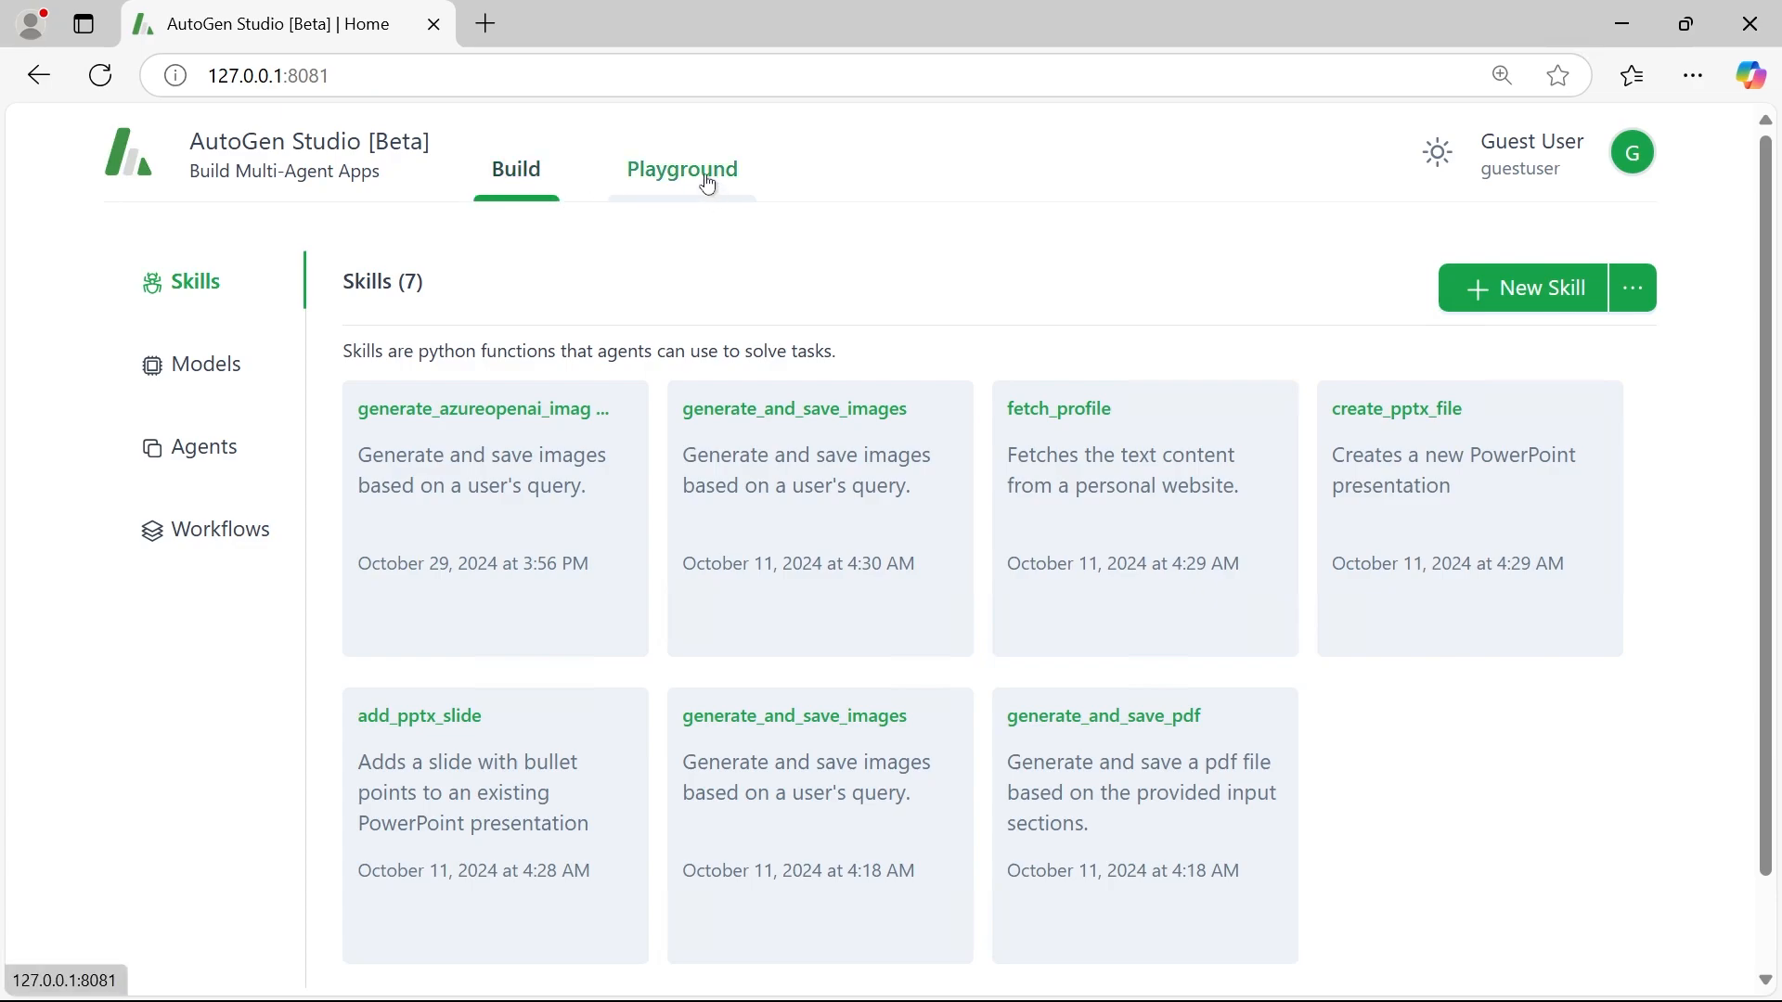
left_click(535, 181)
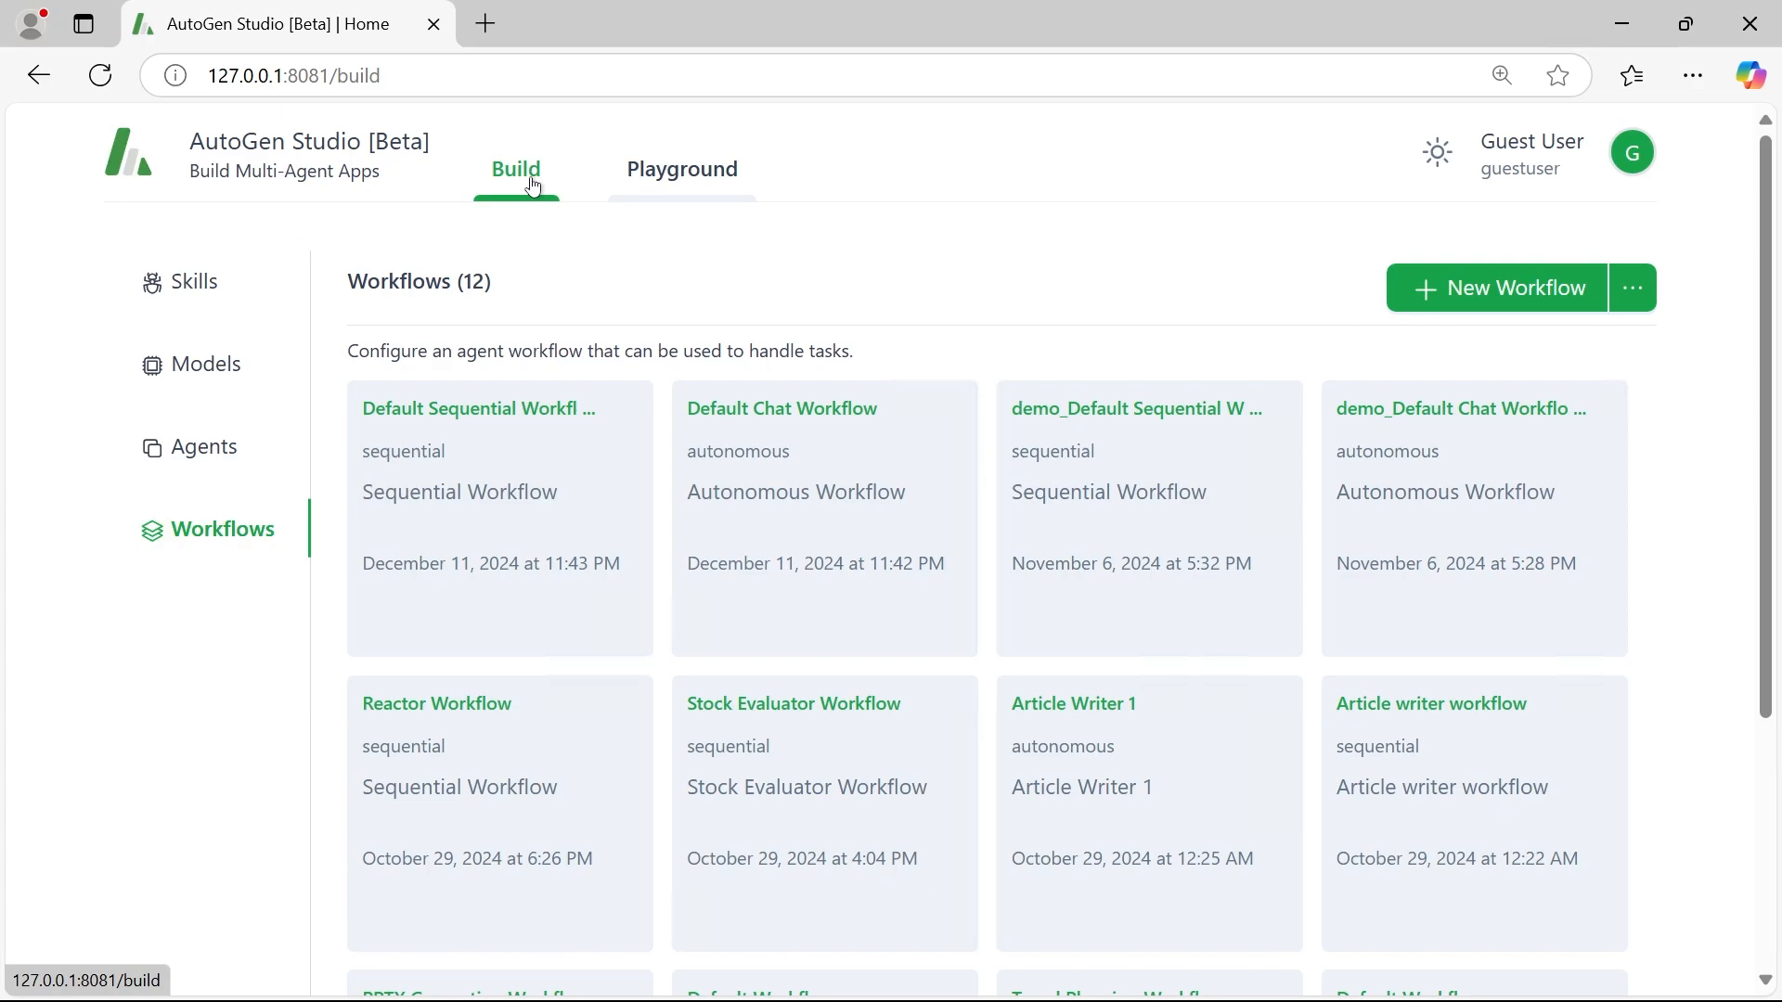
left_click(200, 289)
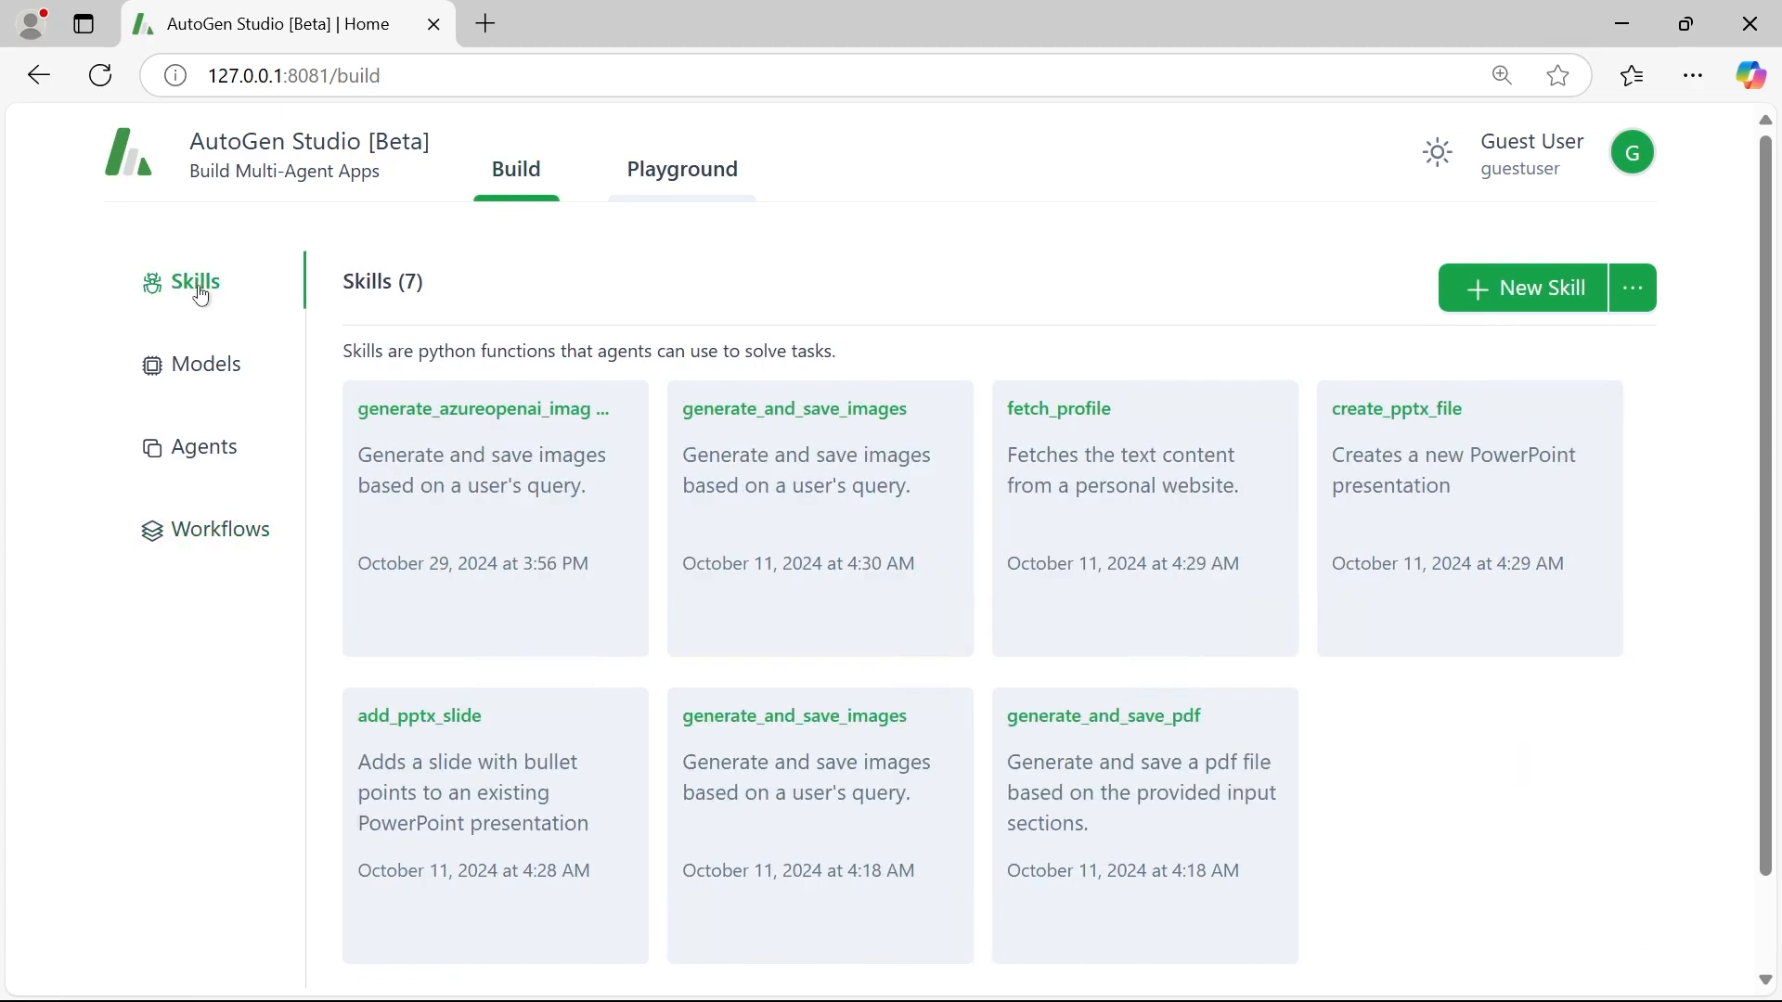
double_click(353, 283)
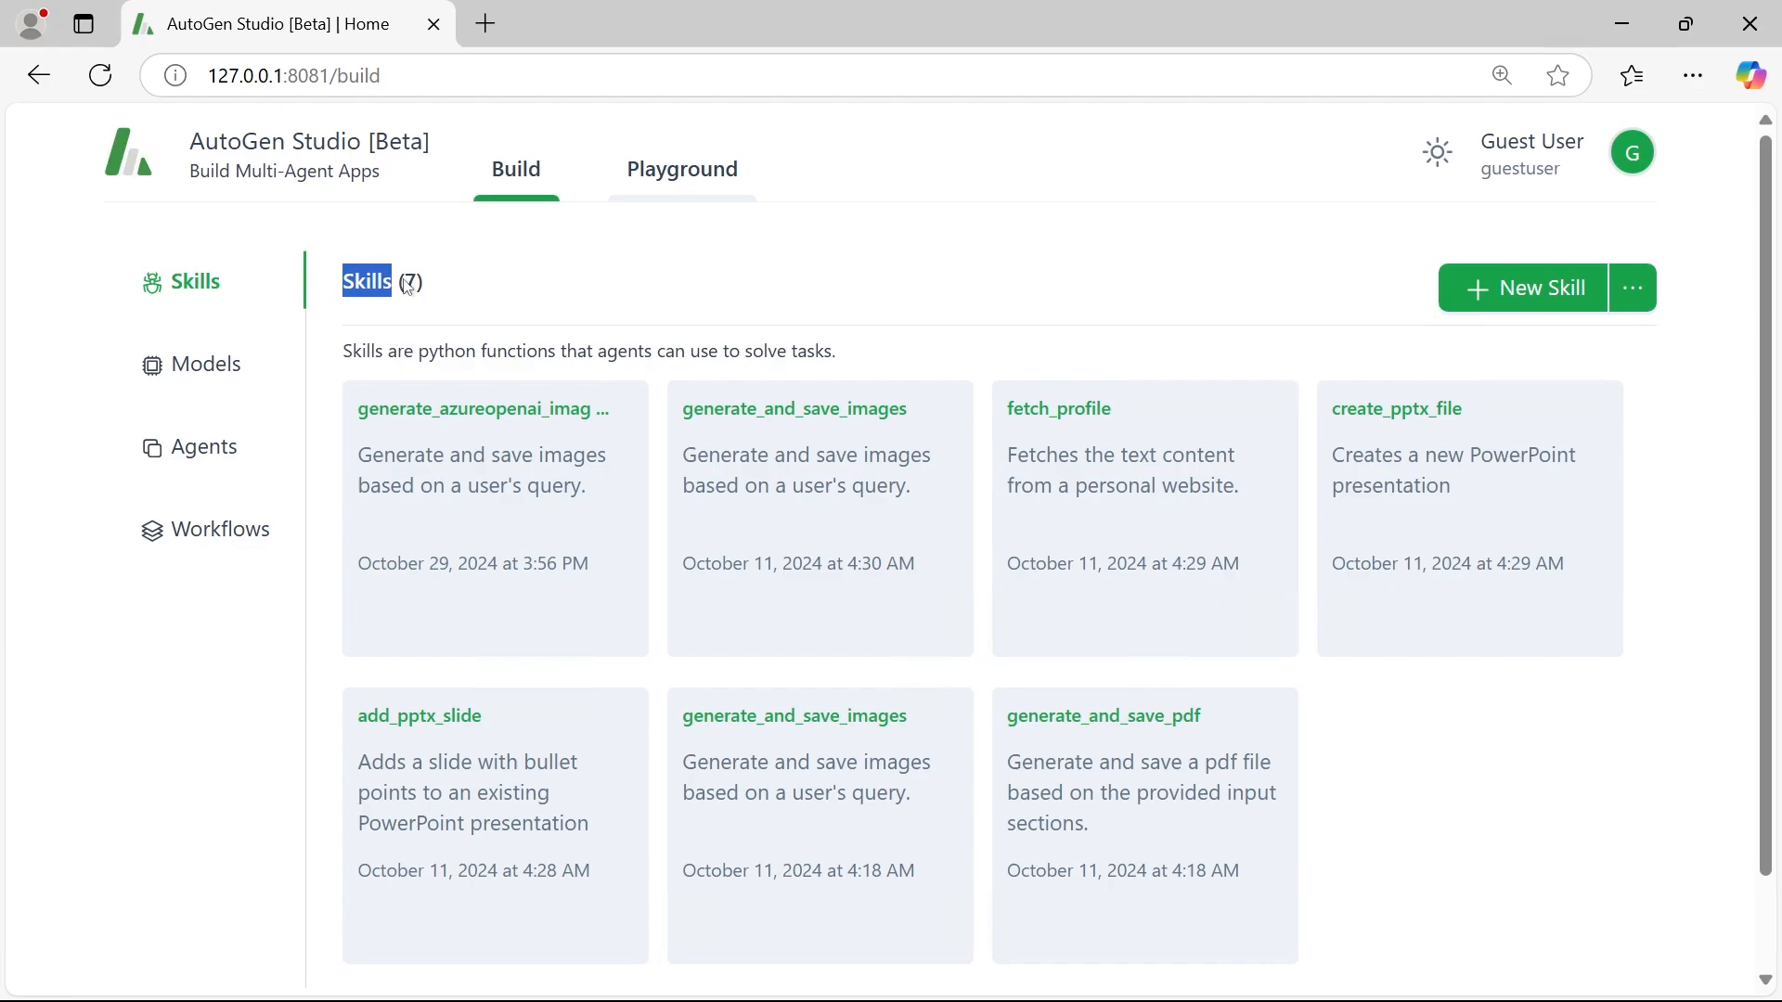
left_click(602, 302)
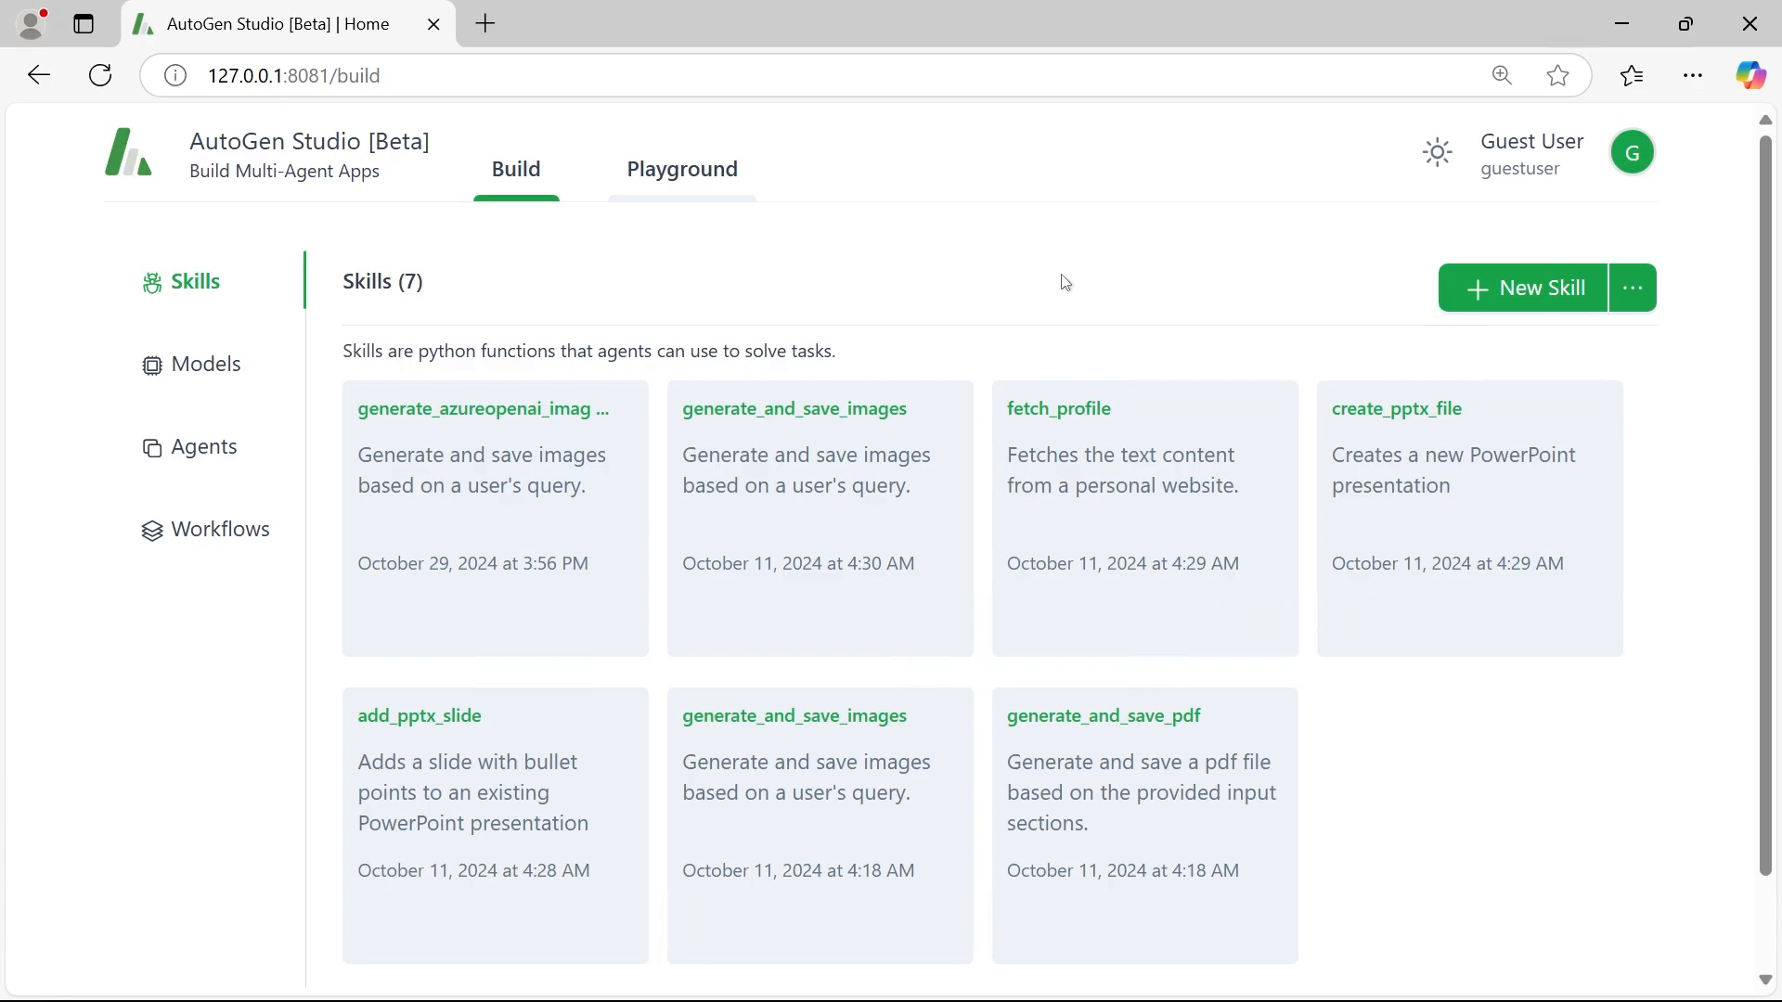
- Start a new skill and examine the generate_and_save_images template code from its imports to the example usage
left_click(1528, 318)
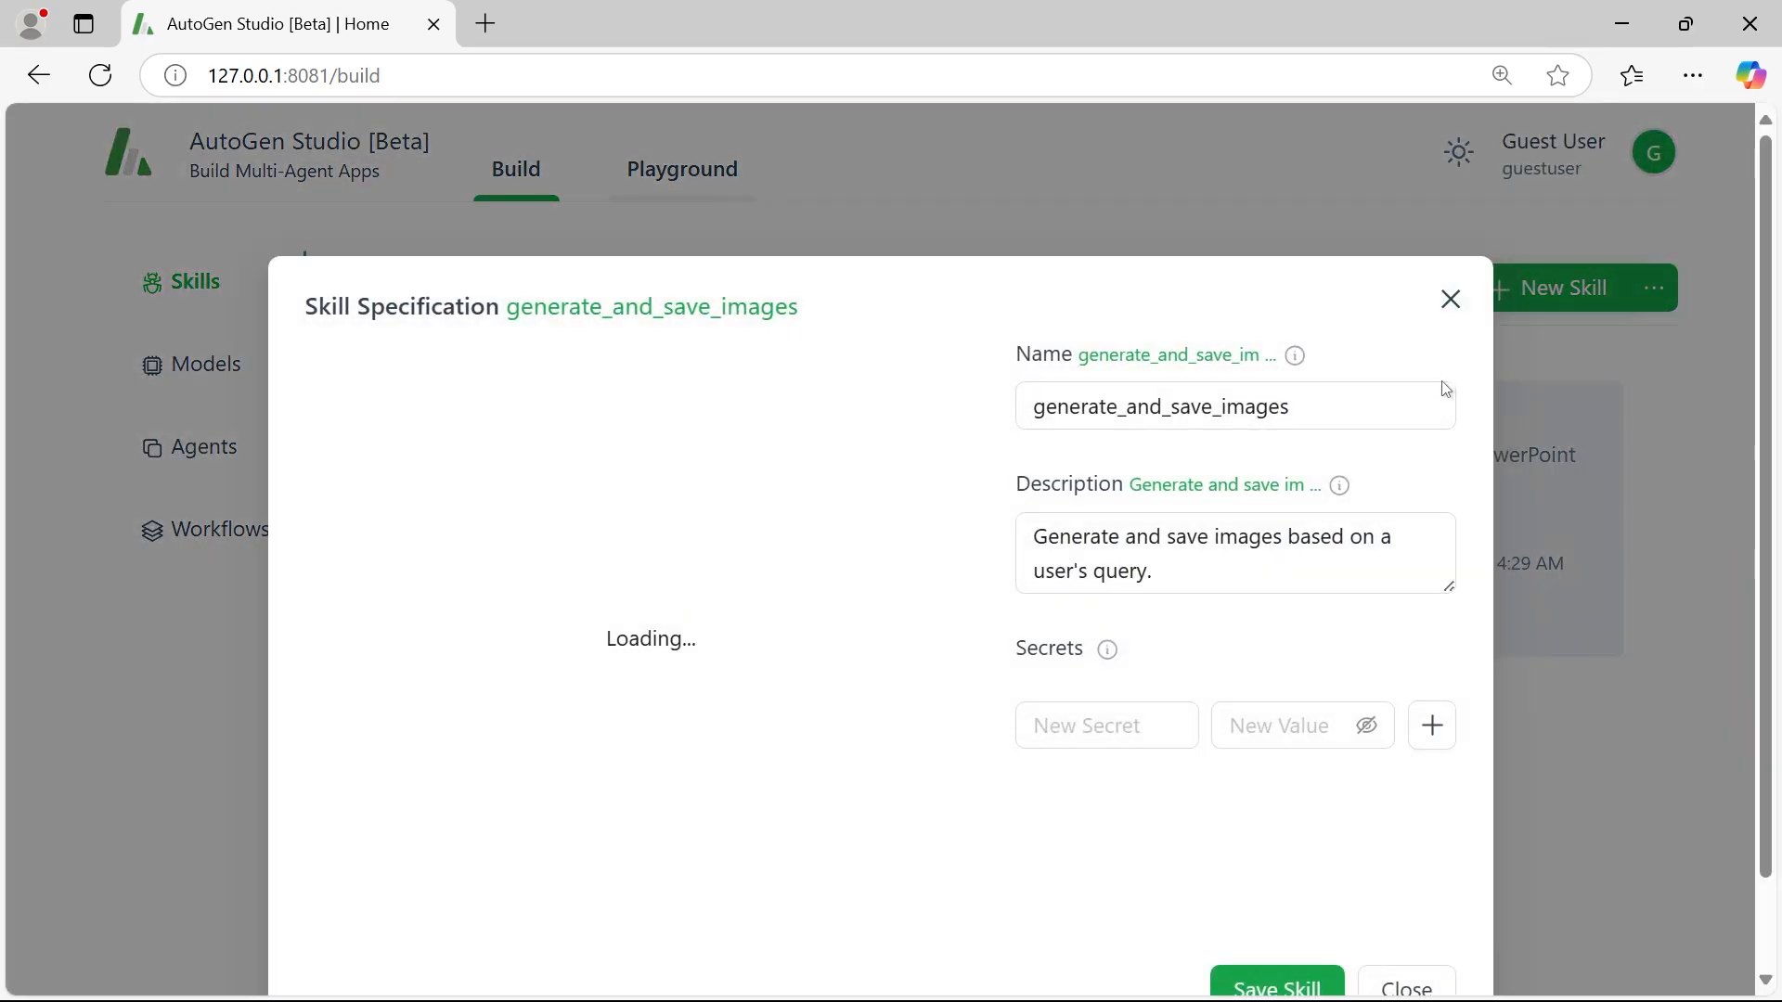
scroll(640, 571, "down", 15)
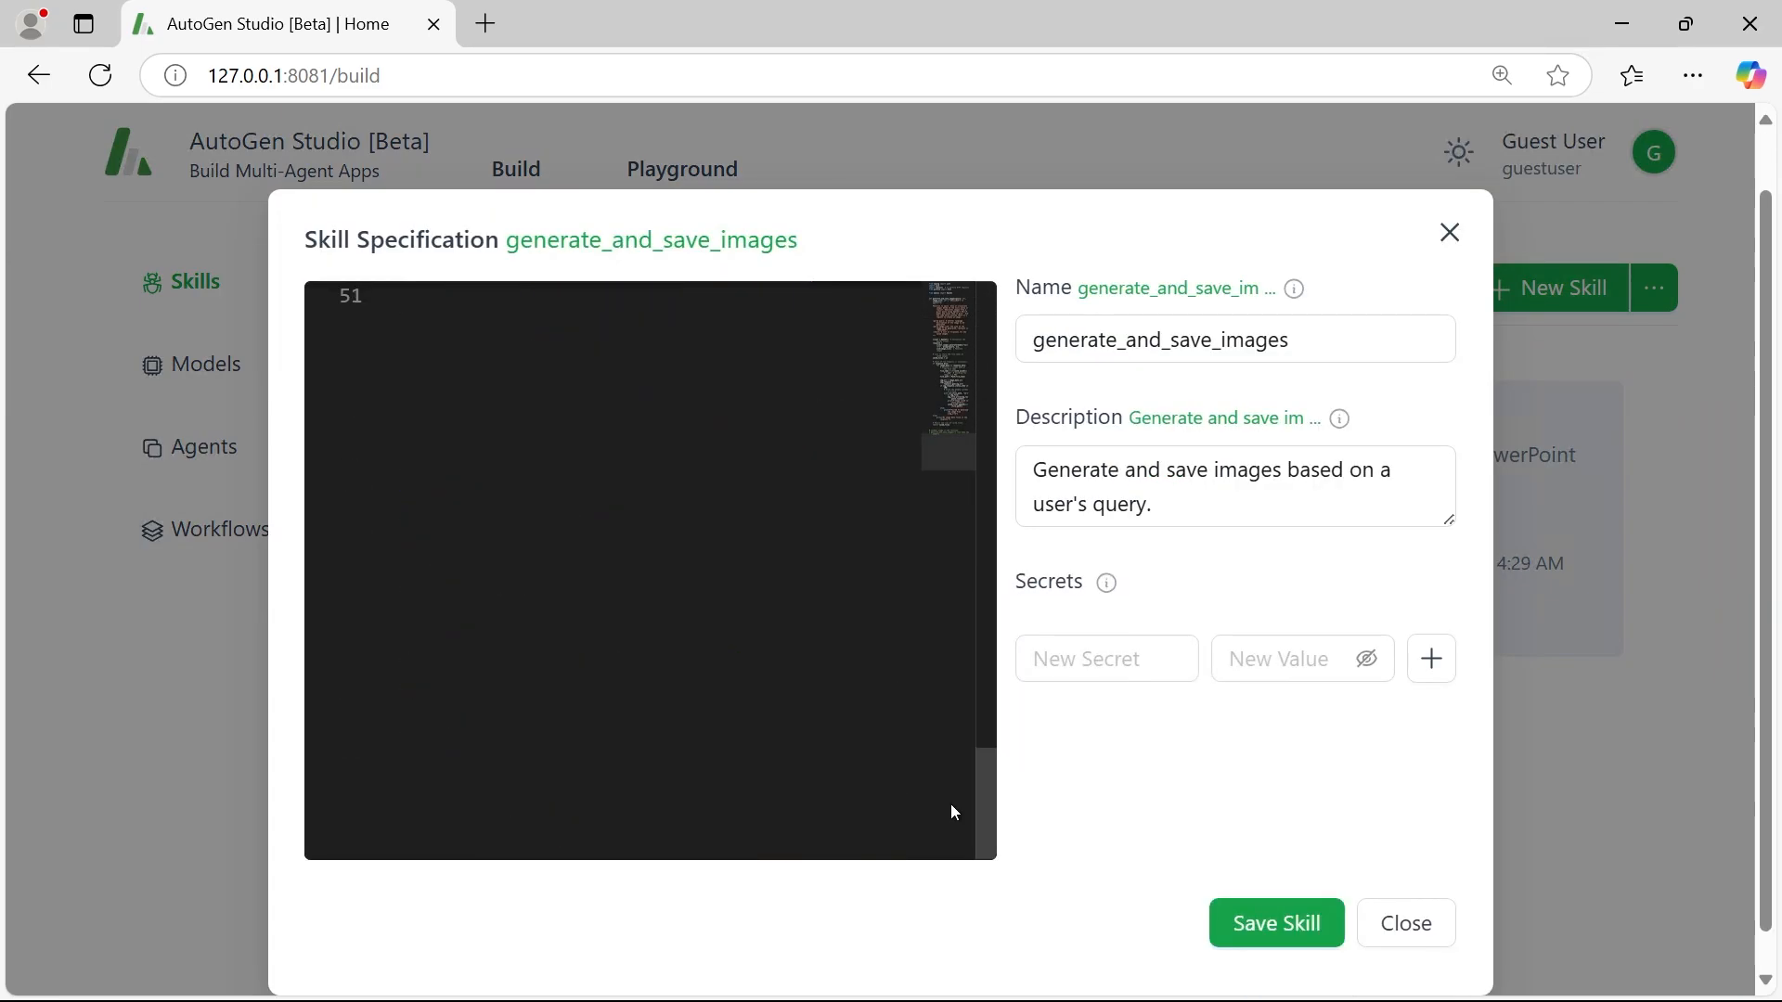
left_click_drag(985, 812, 972, 321)
left_click(743, 442)
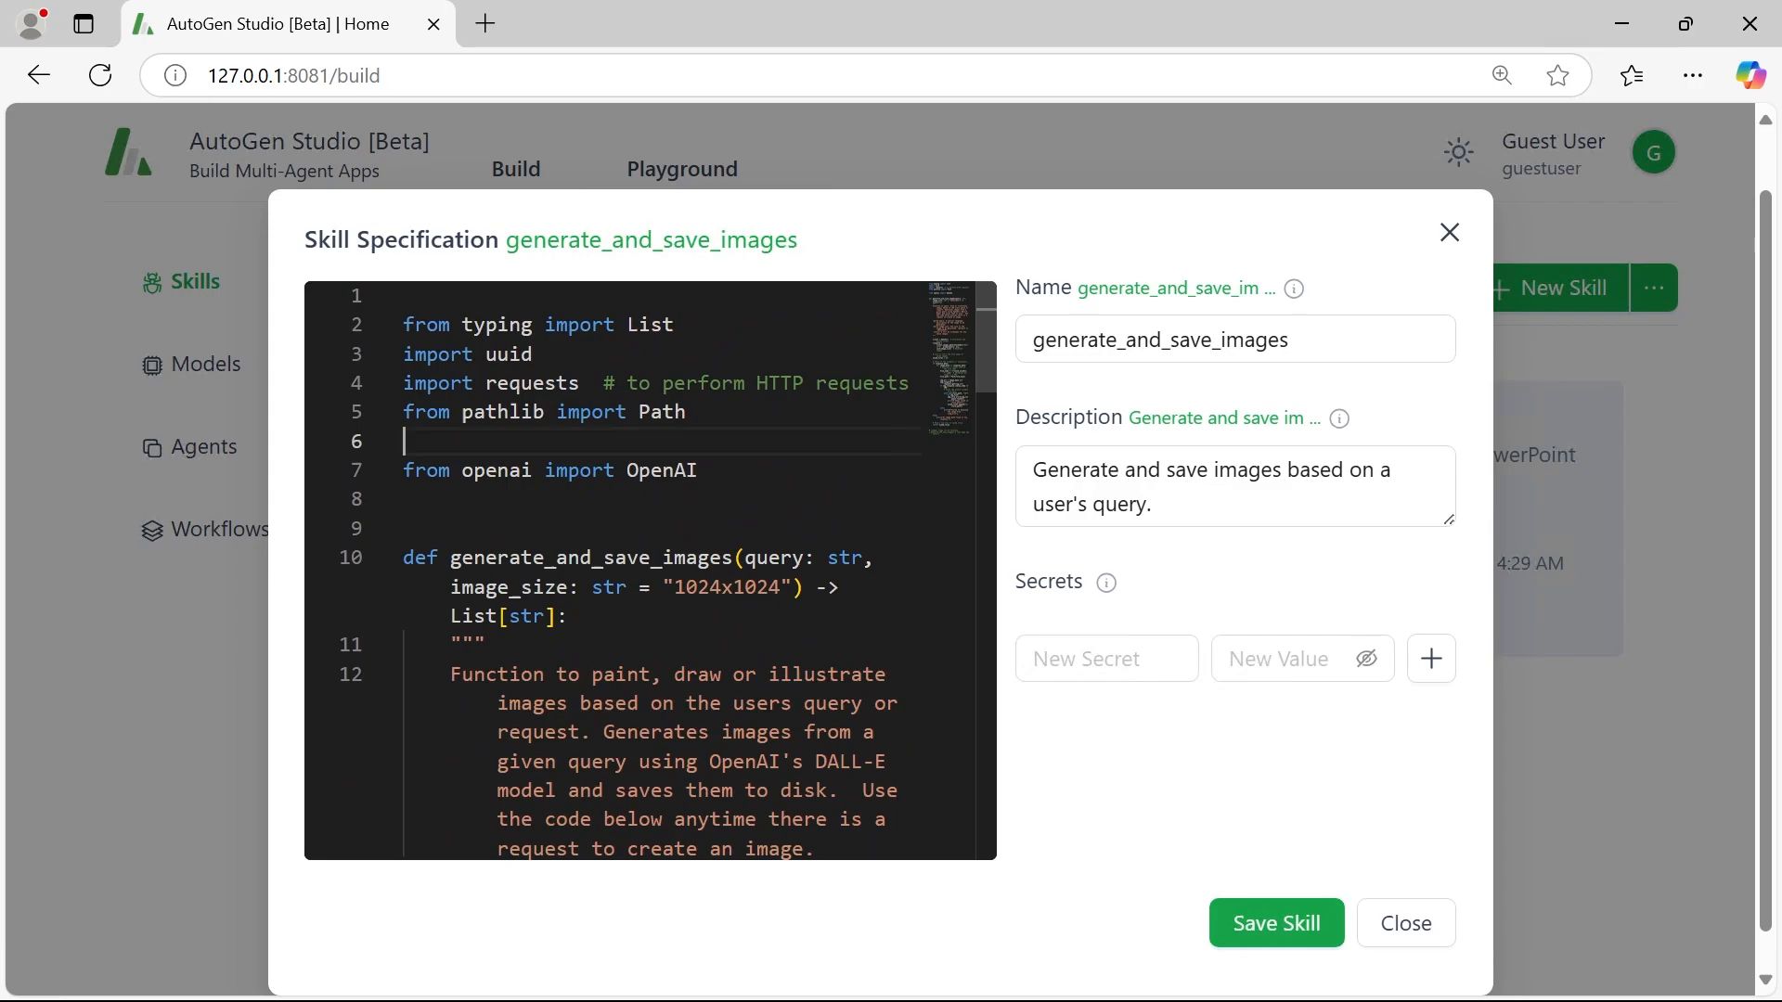
scroll(650, 570, "down", 4)
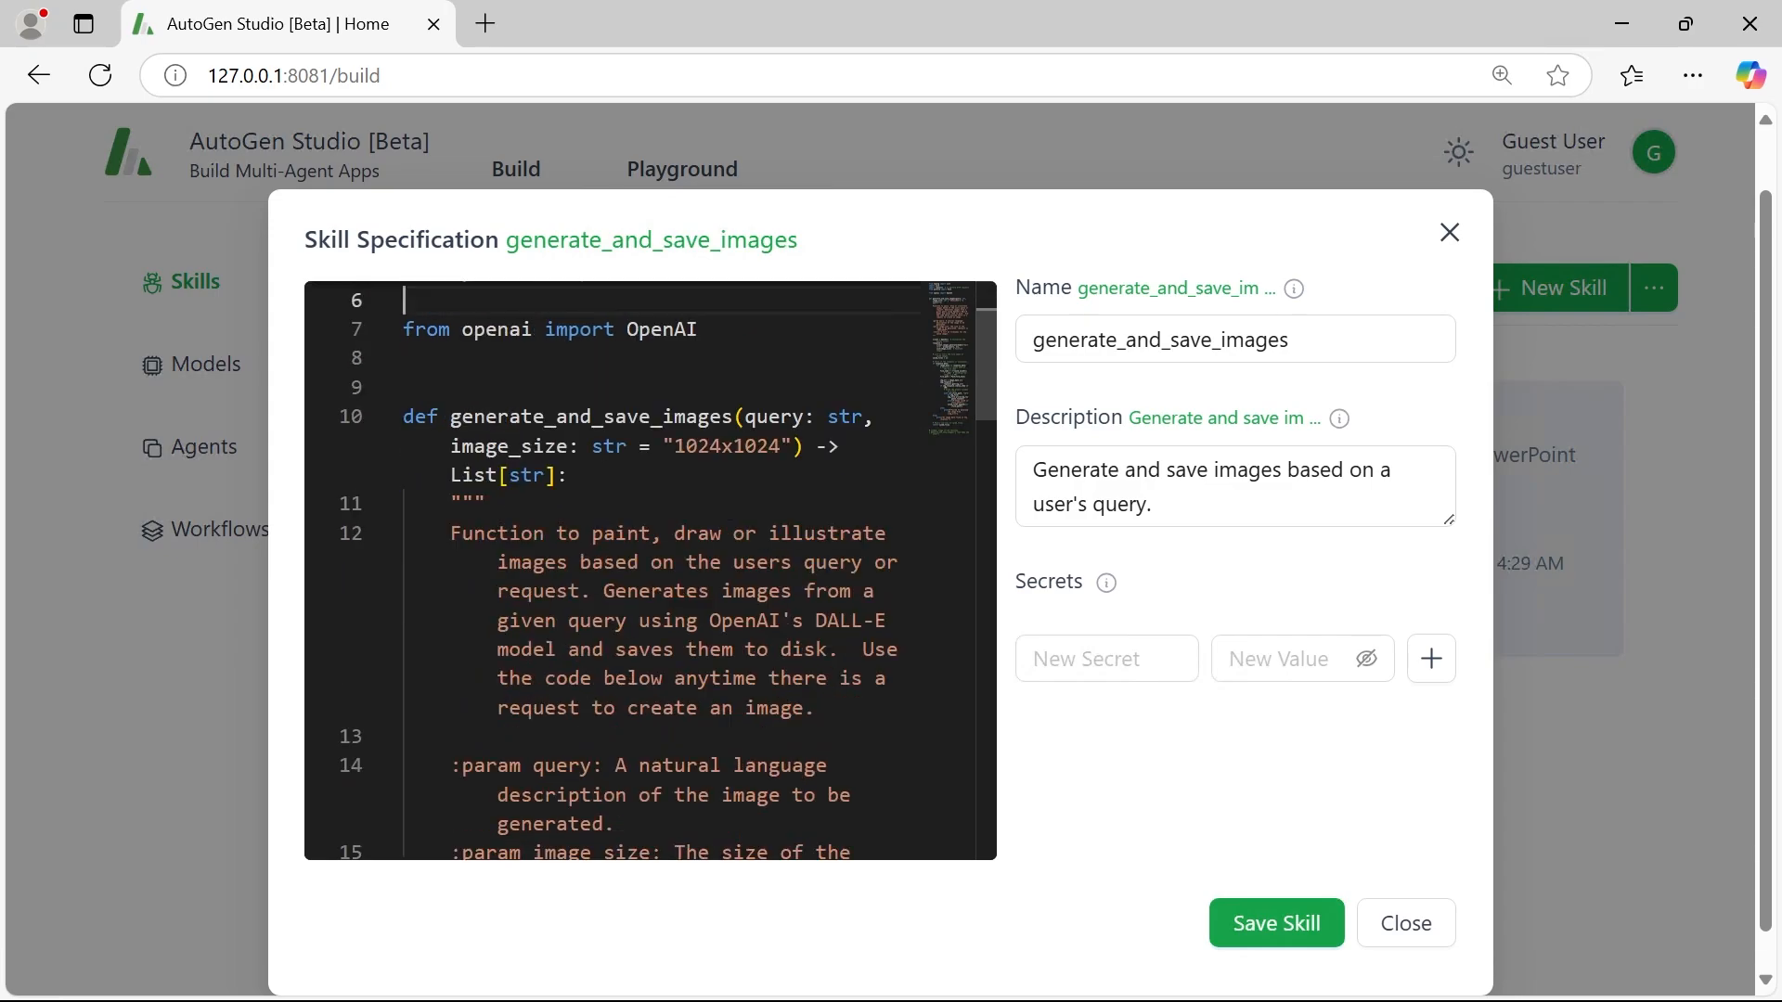
scroll(649, 571, "up", 2)
scroll(649, 571, "up", 2)
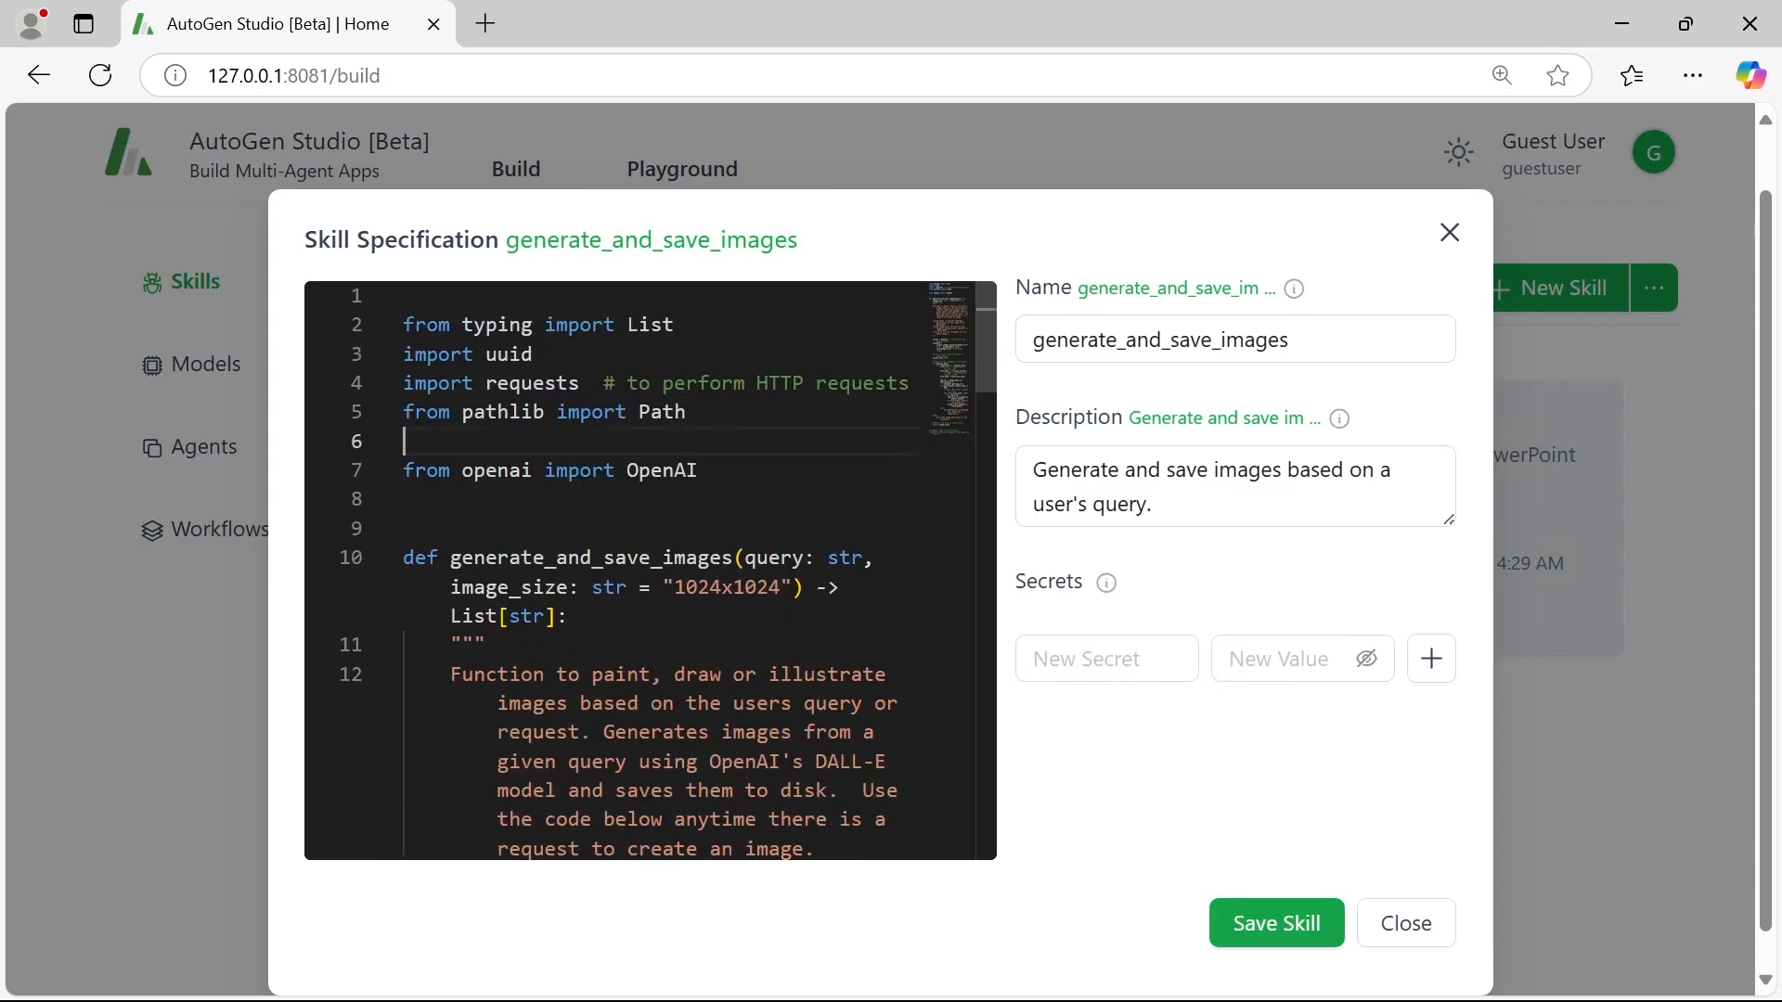
scroll(650, 571, "down", 12)
scroll(650, 571, "down", 5)
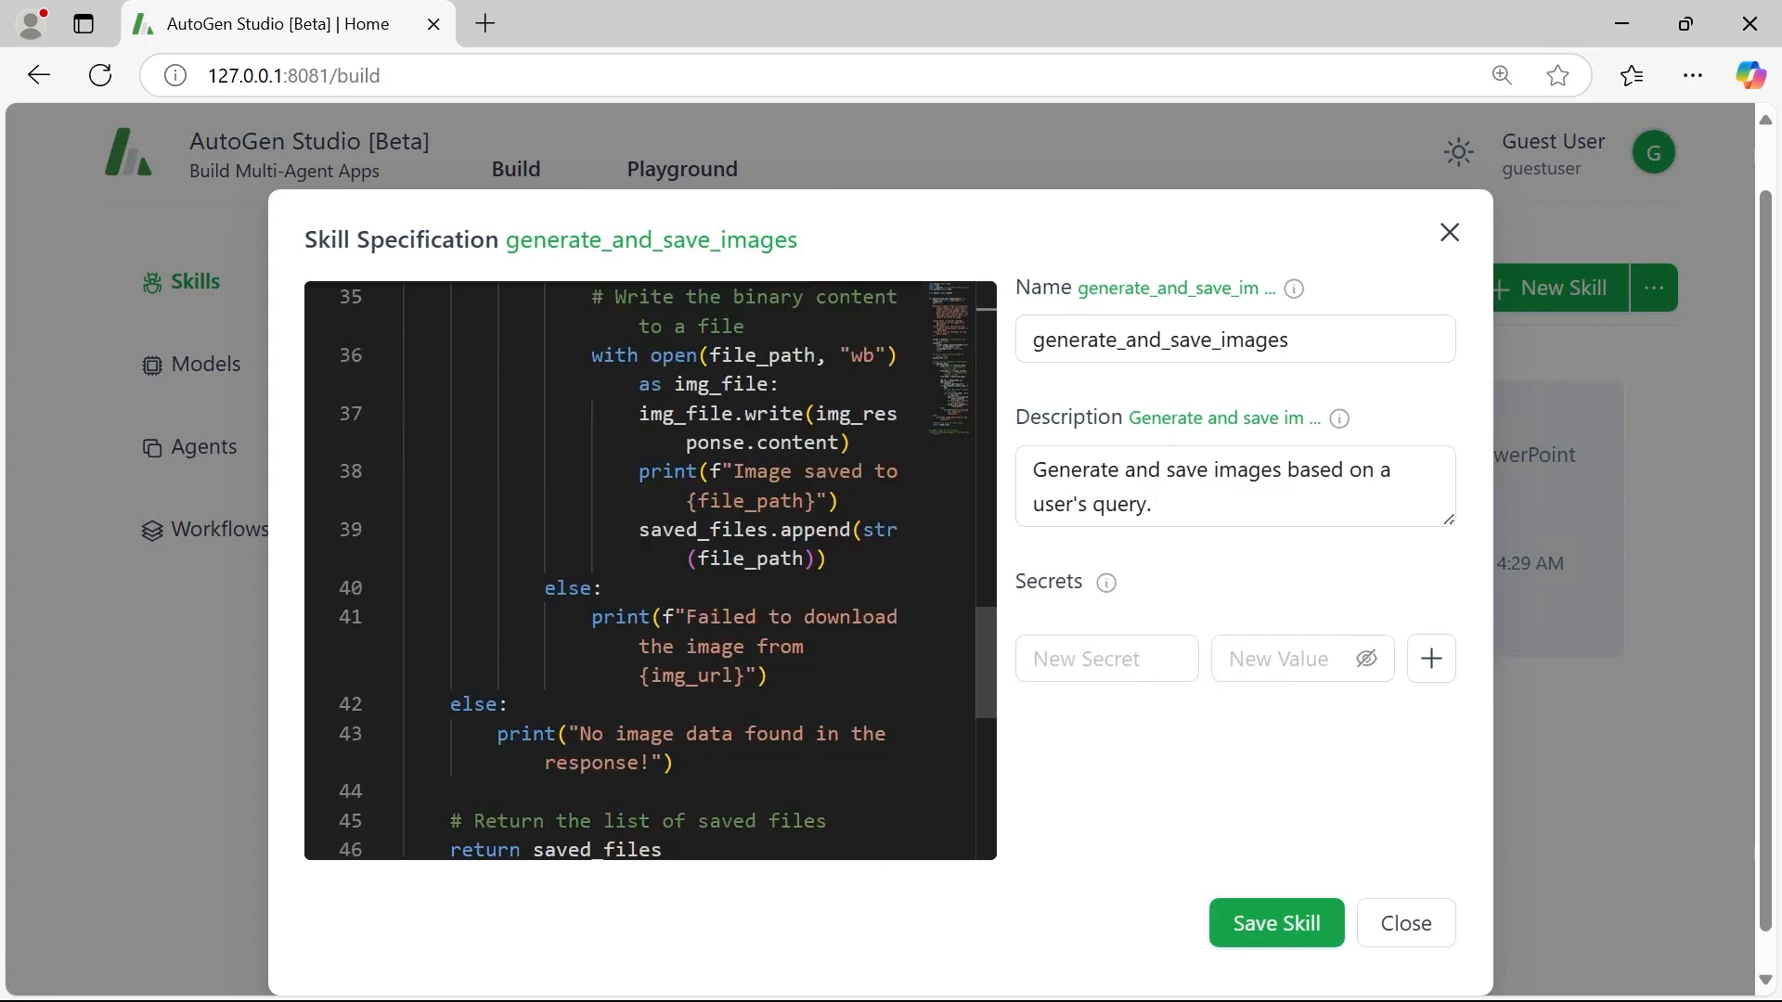
scroll(649, 571, "down", 8)
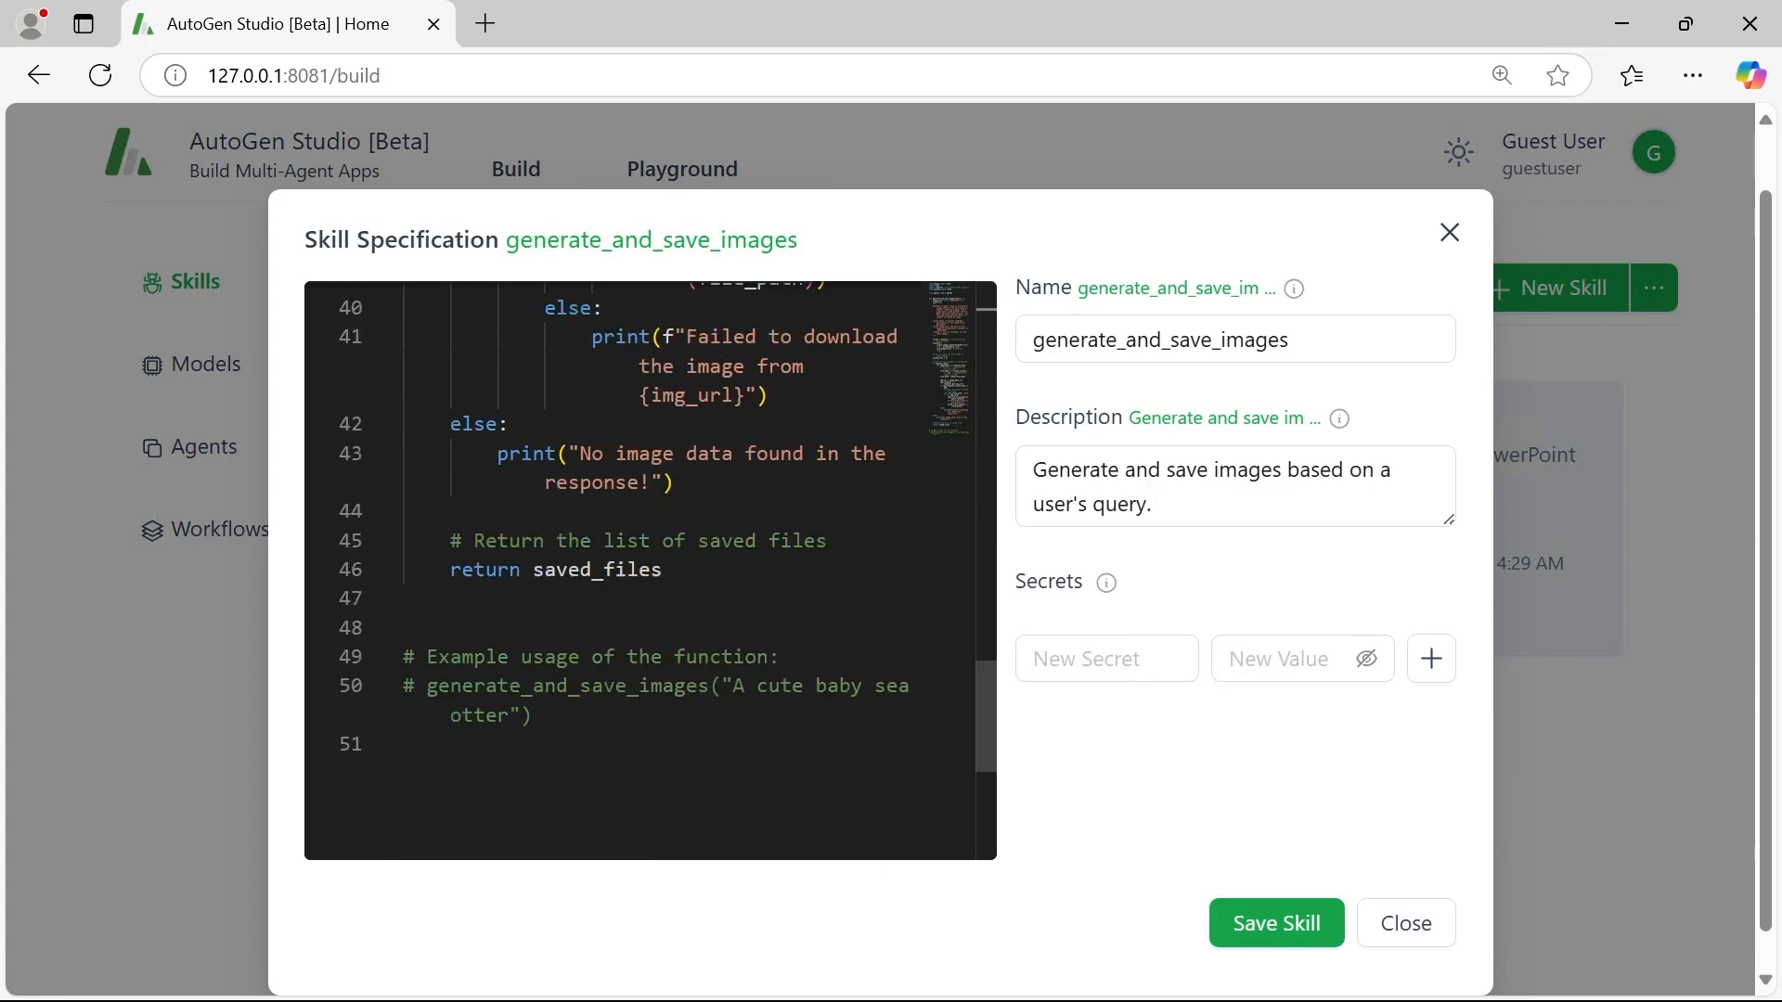
scroll(650, 571, "up", 4)
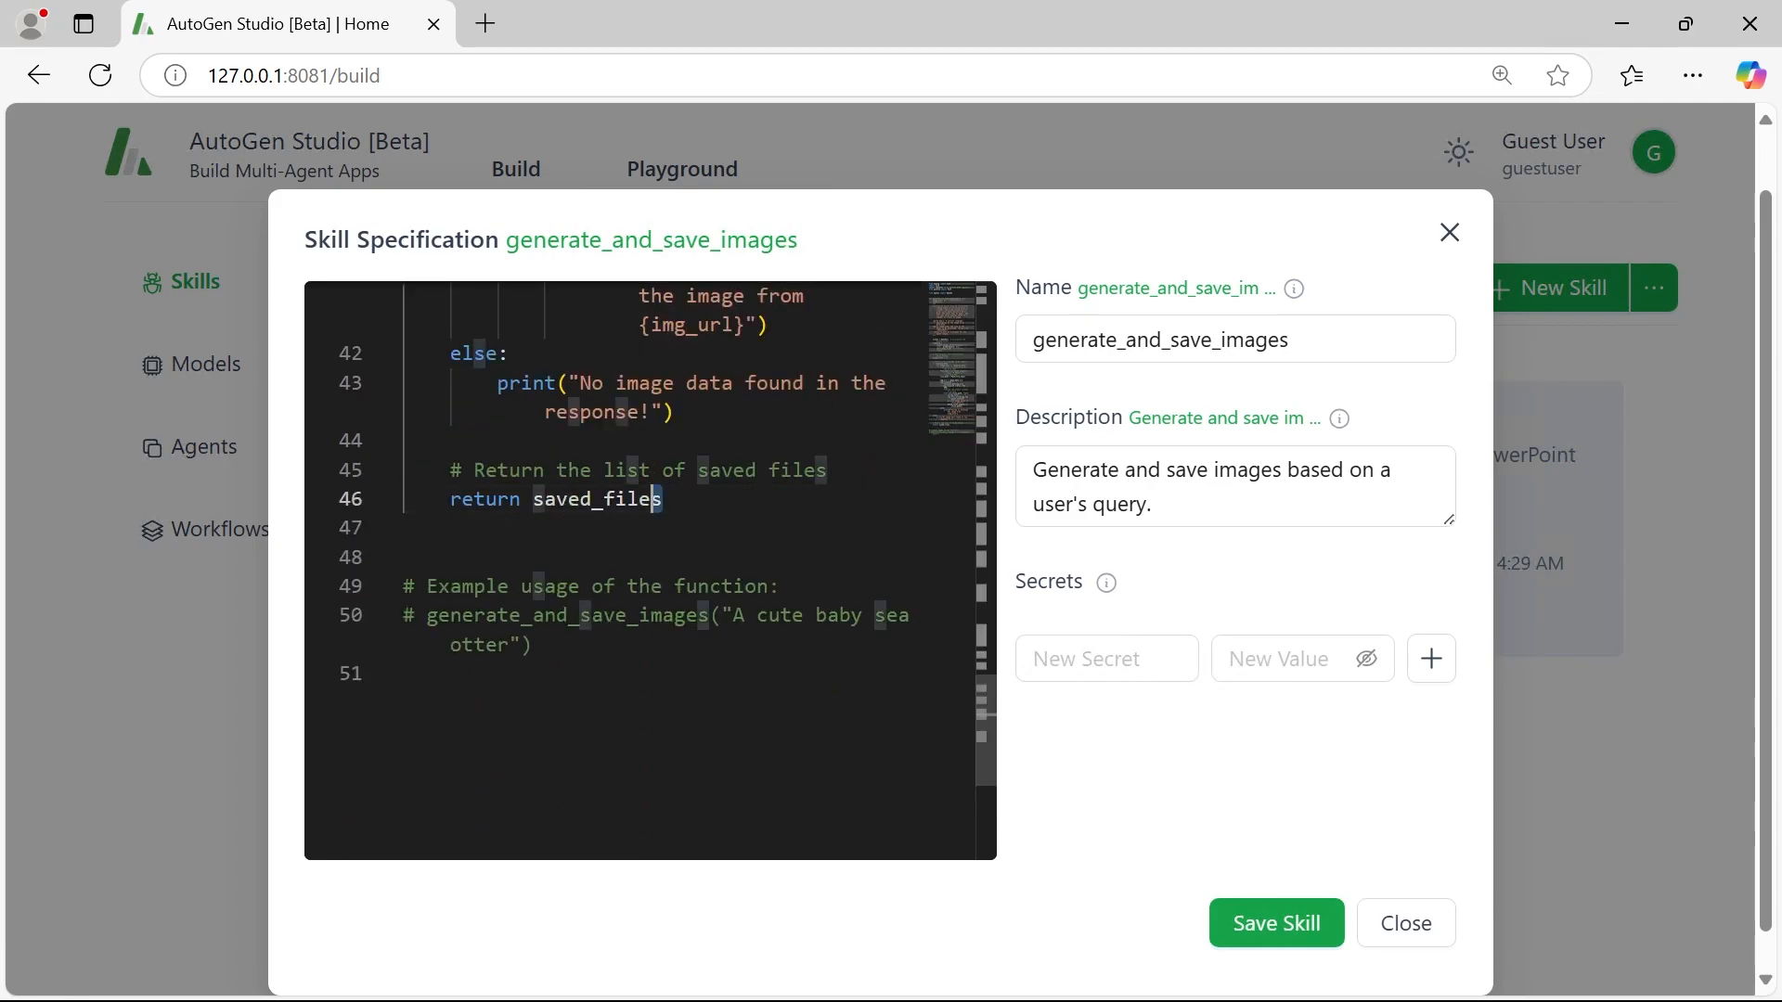
- Highlight the skill template's return saved_files line, name and description for review, and close the new skill without saving
left_click_drag(662, 500, 427, 499)
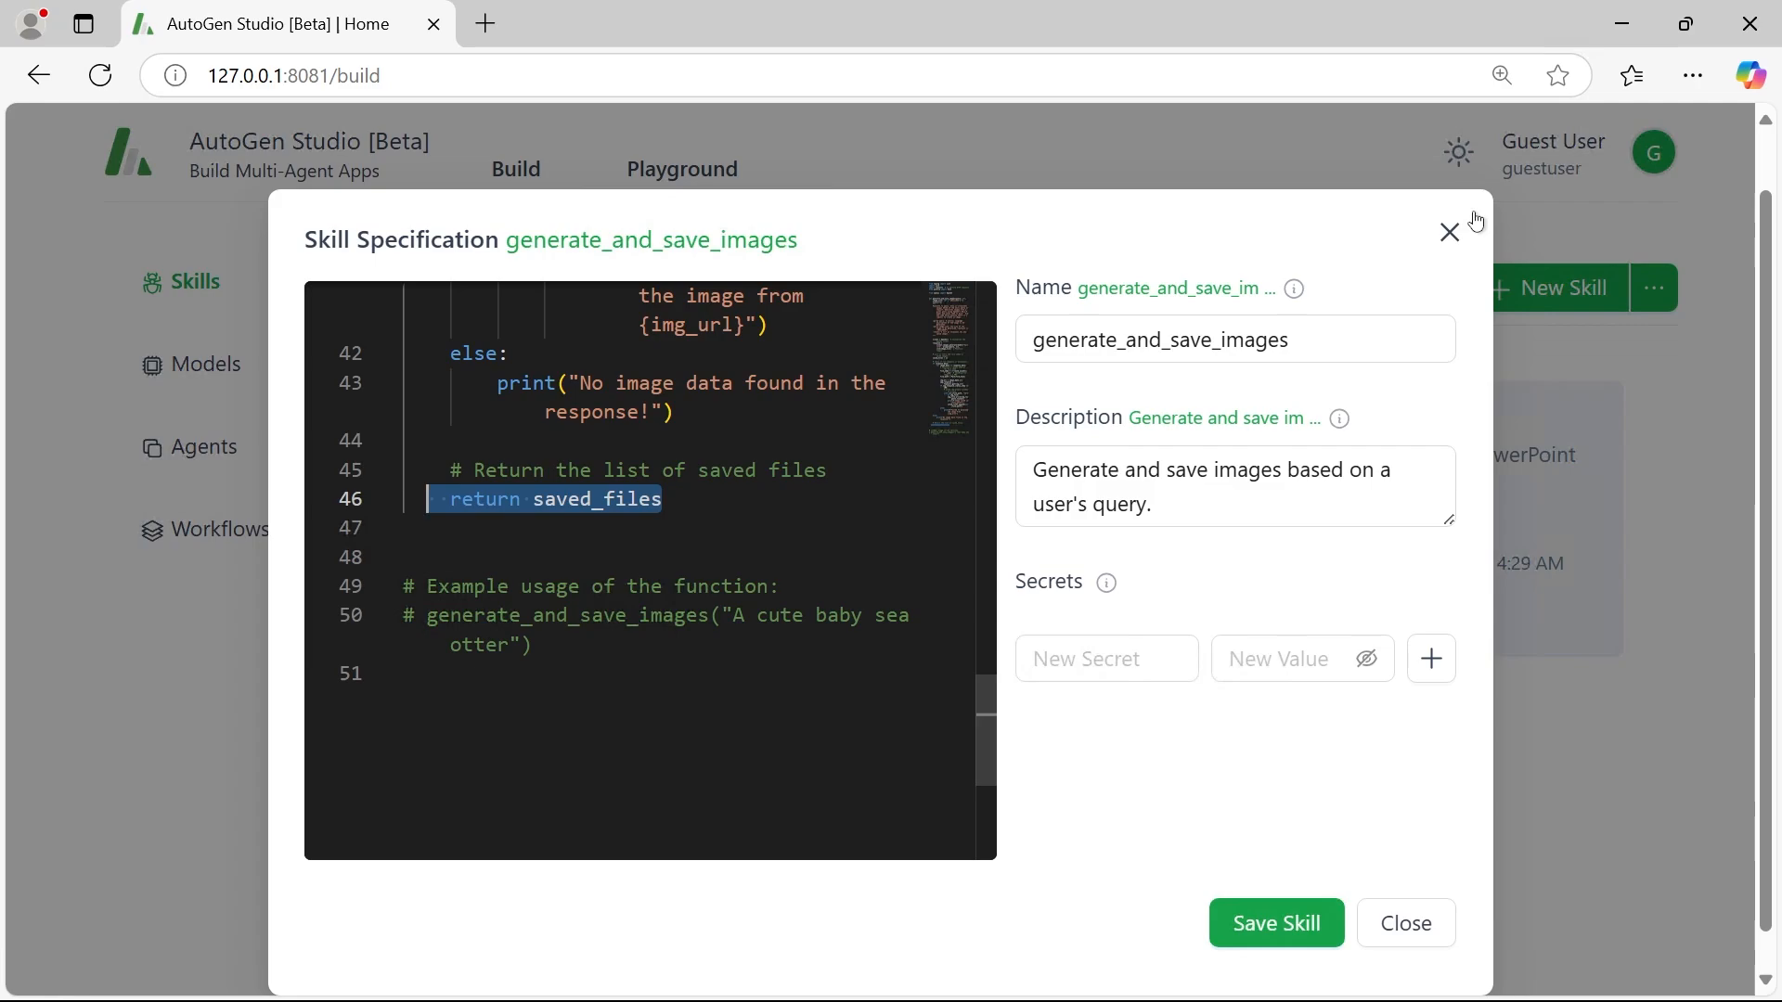
left_click_drag(1322, 344, 995, 376)
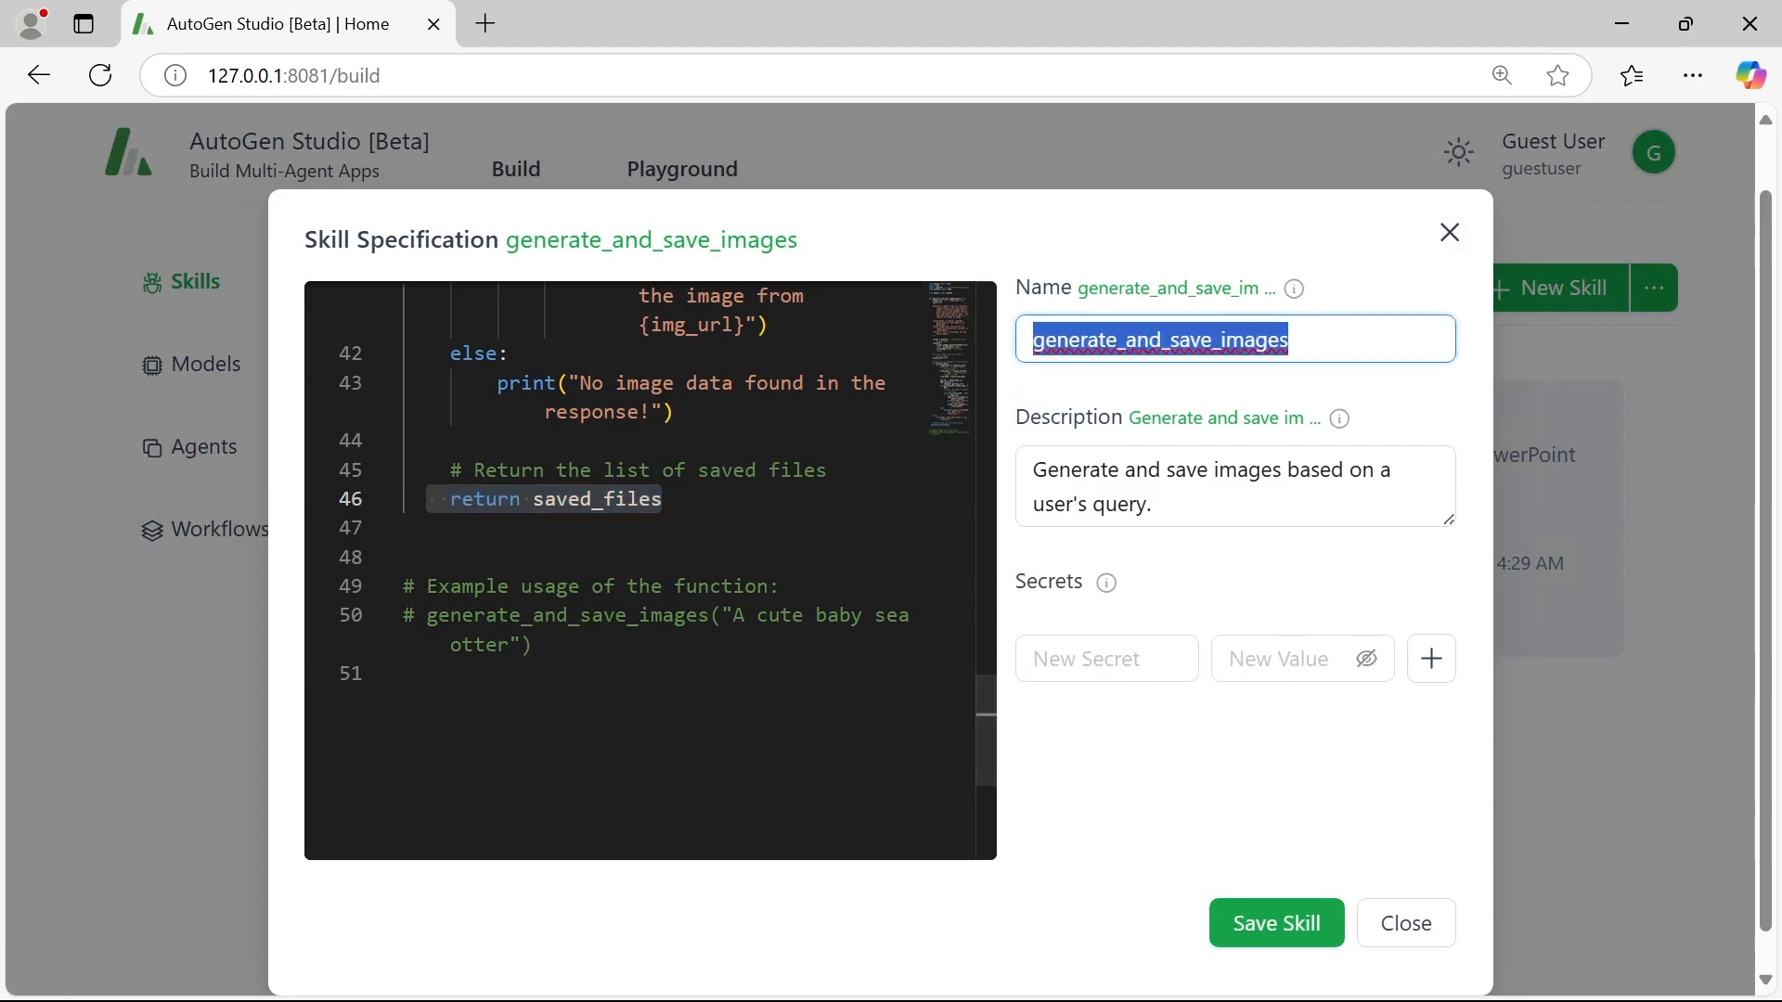
left_click(1151, 504)
left_click_drag(1154, 505, 965, 459)
left_click(1153, 505)
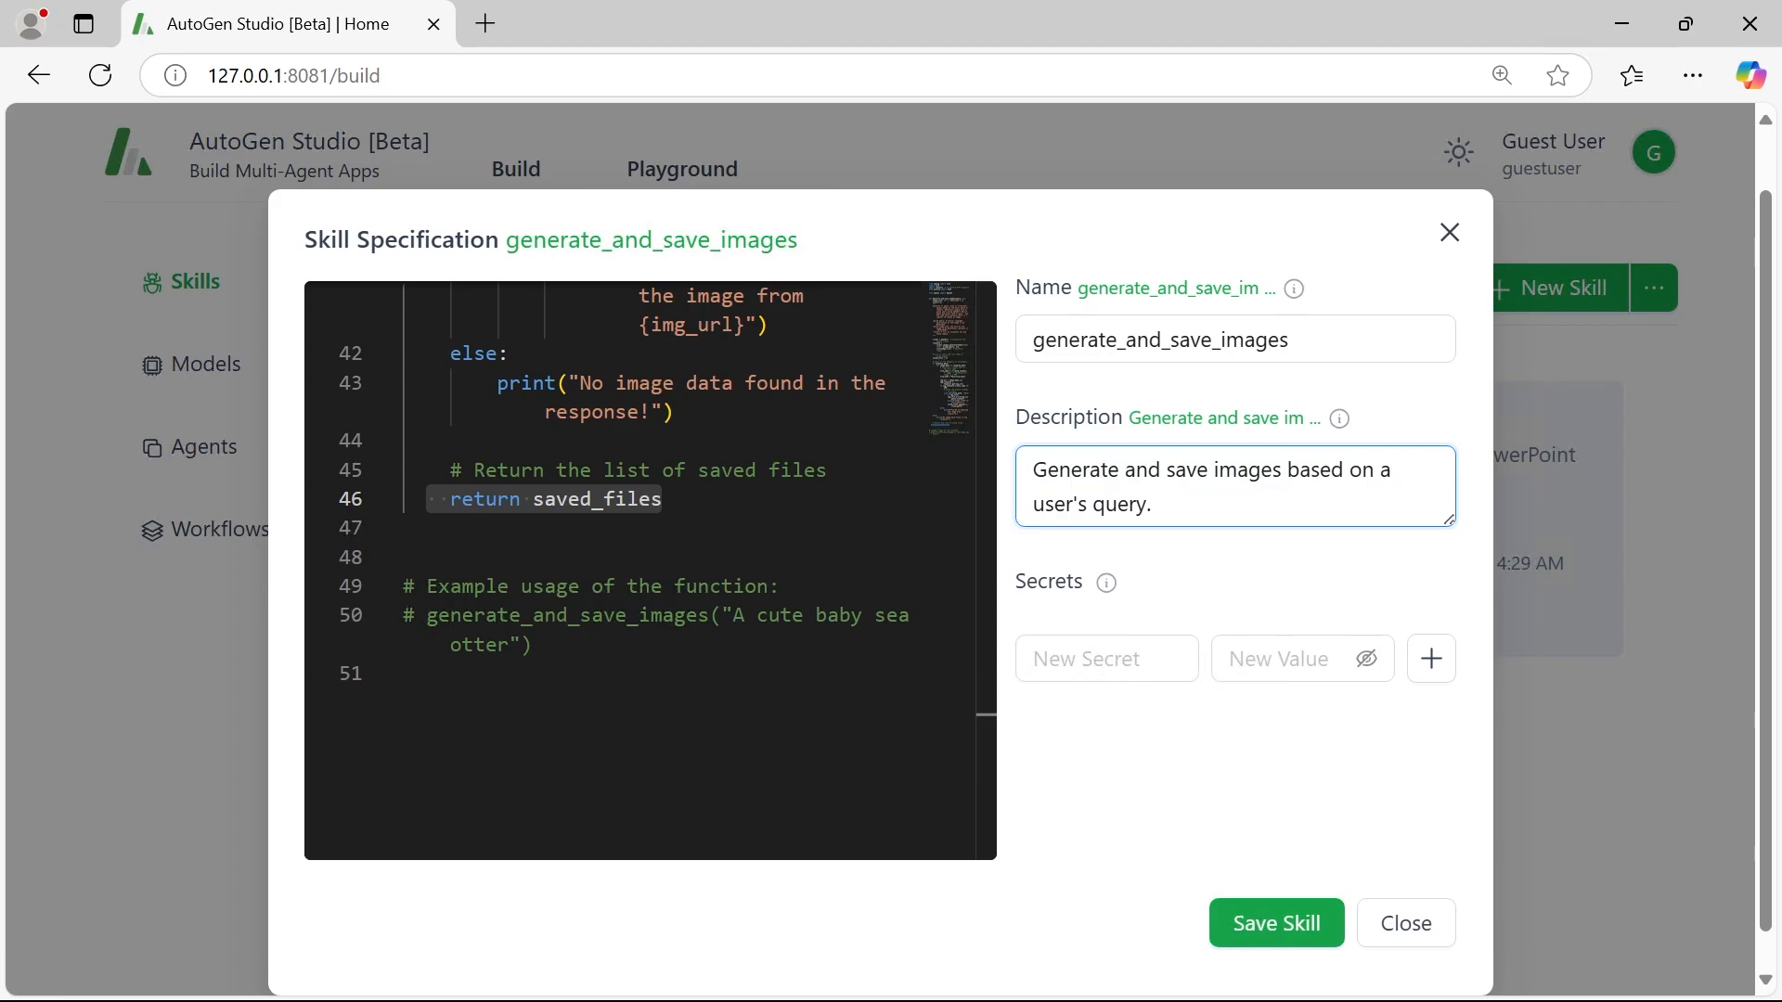
left_click_drag(1154, 504, 955, 465)
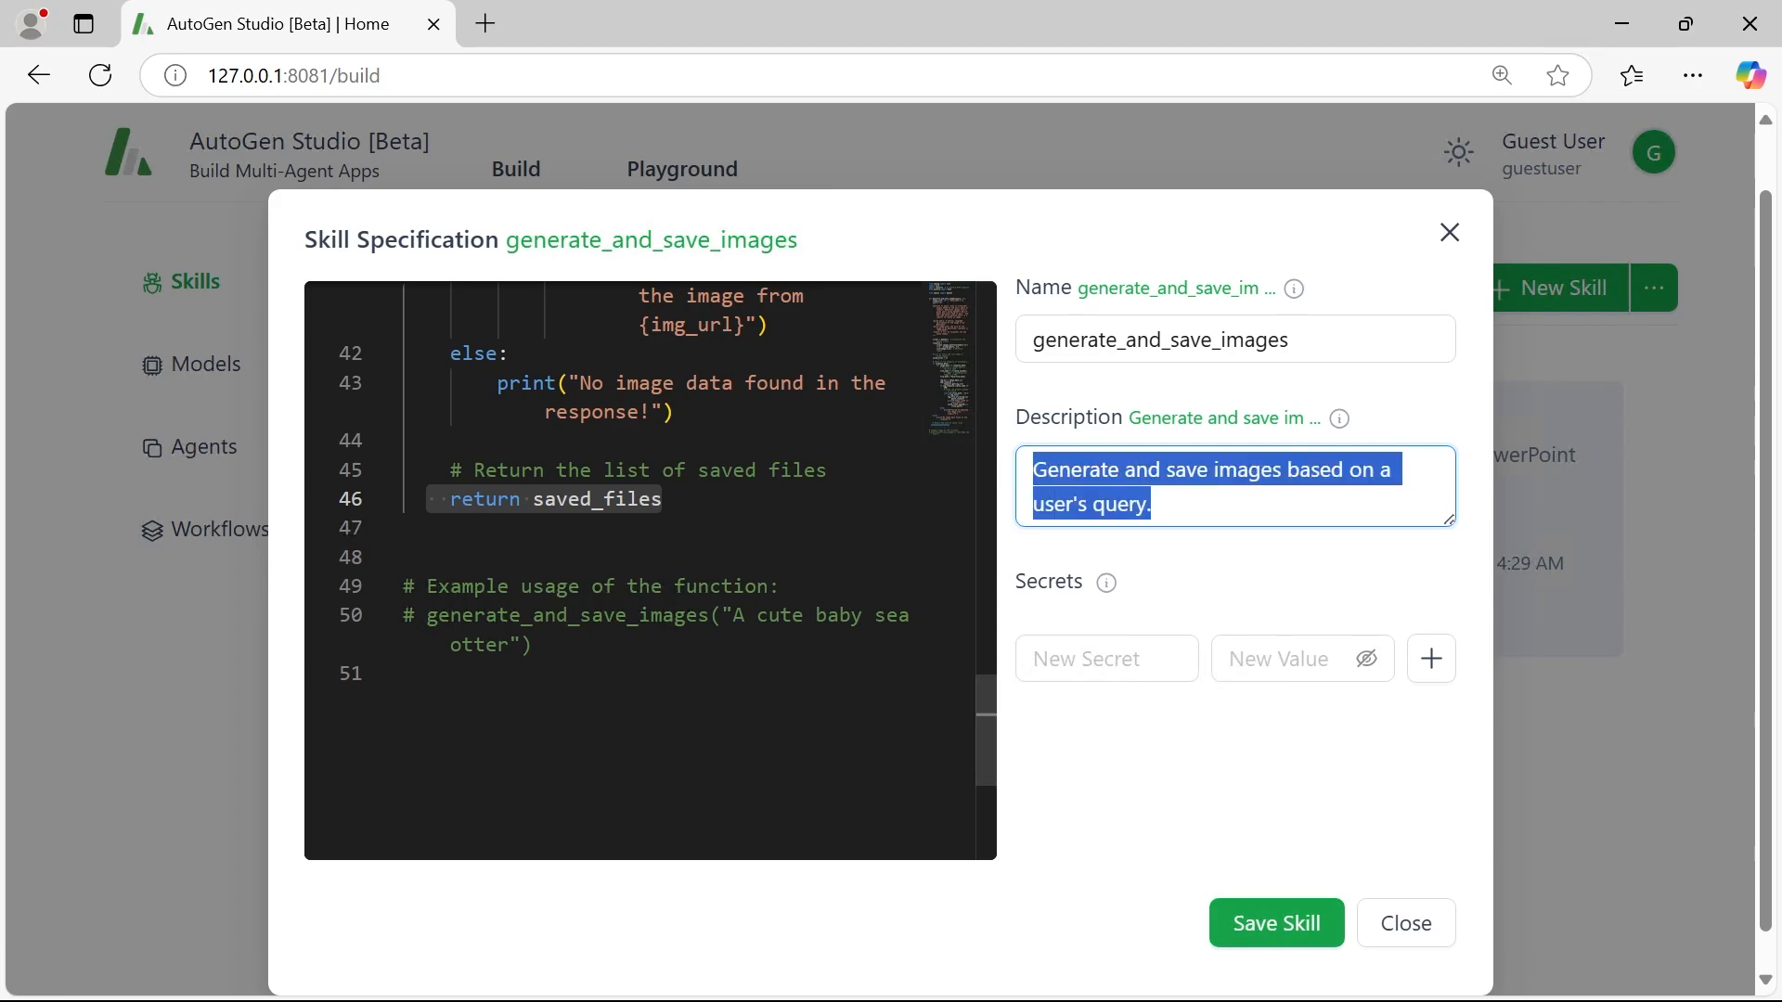
left_click(1152, 505)
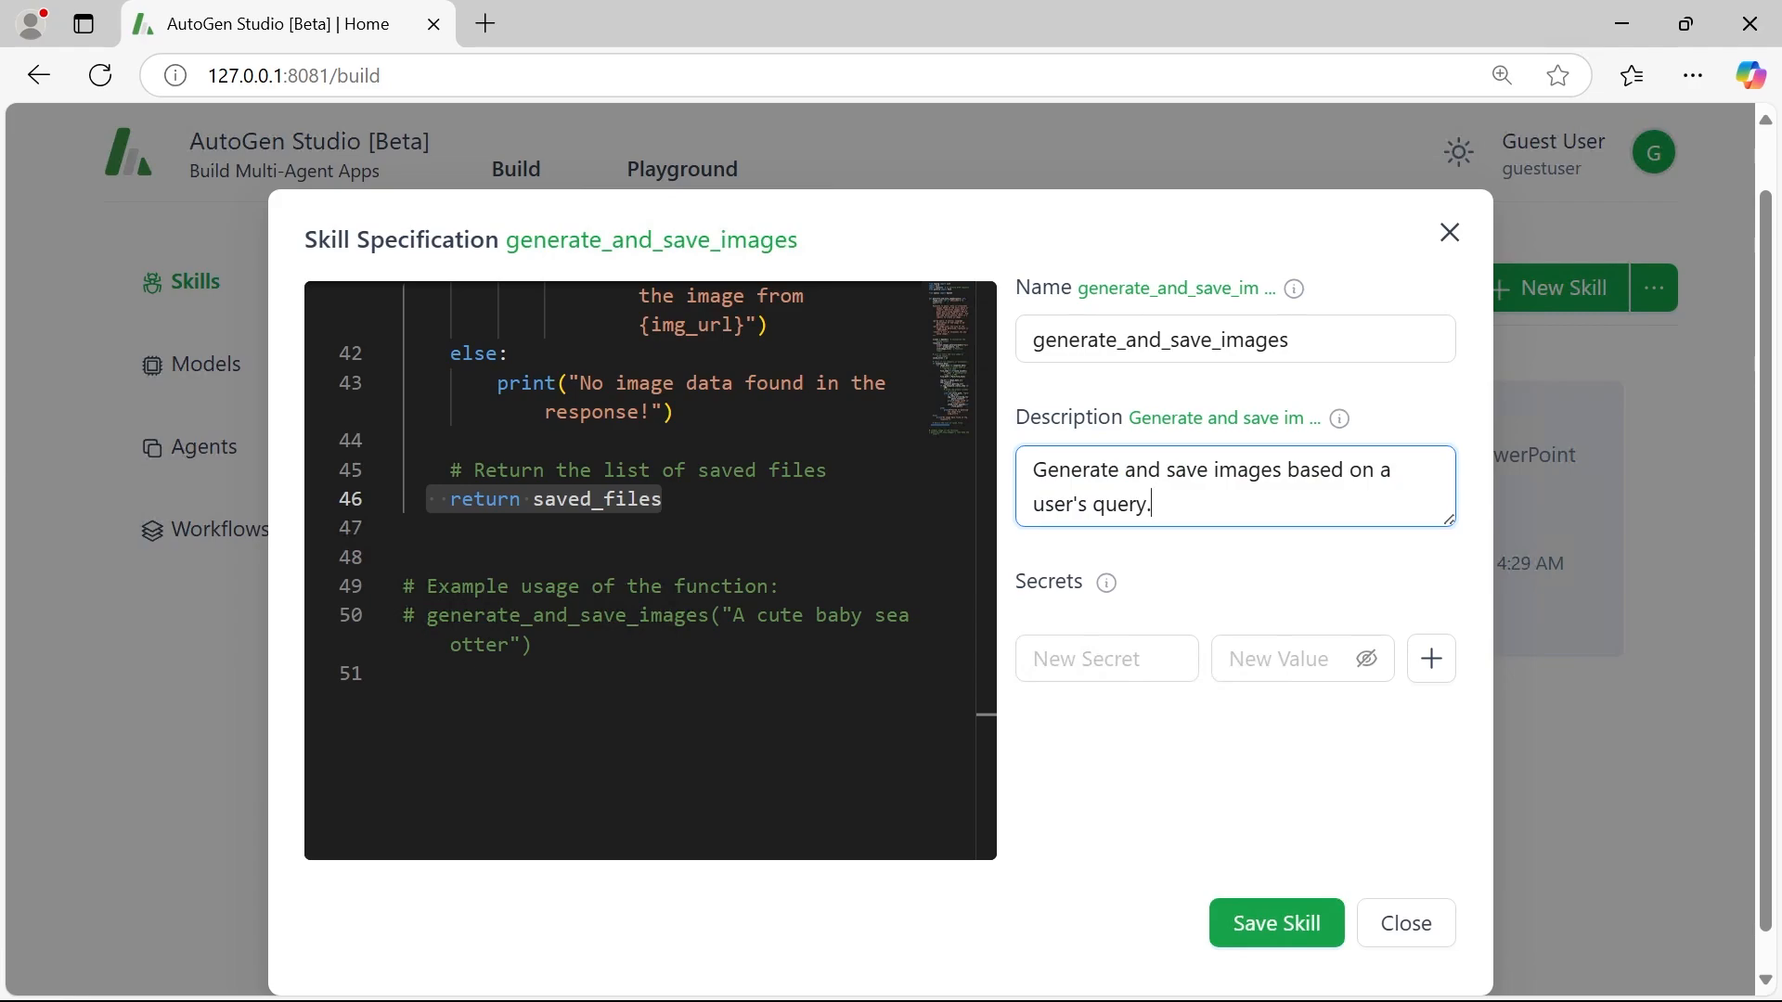
left_click(1407, 931)
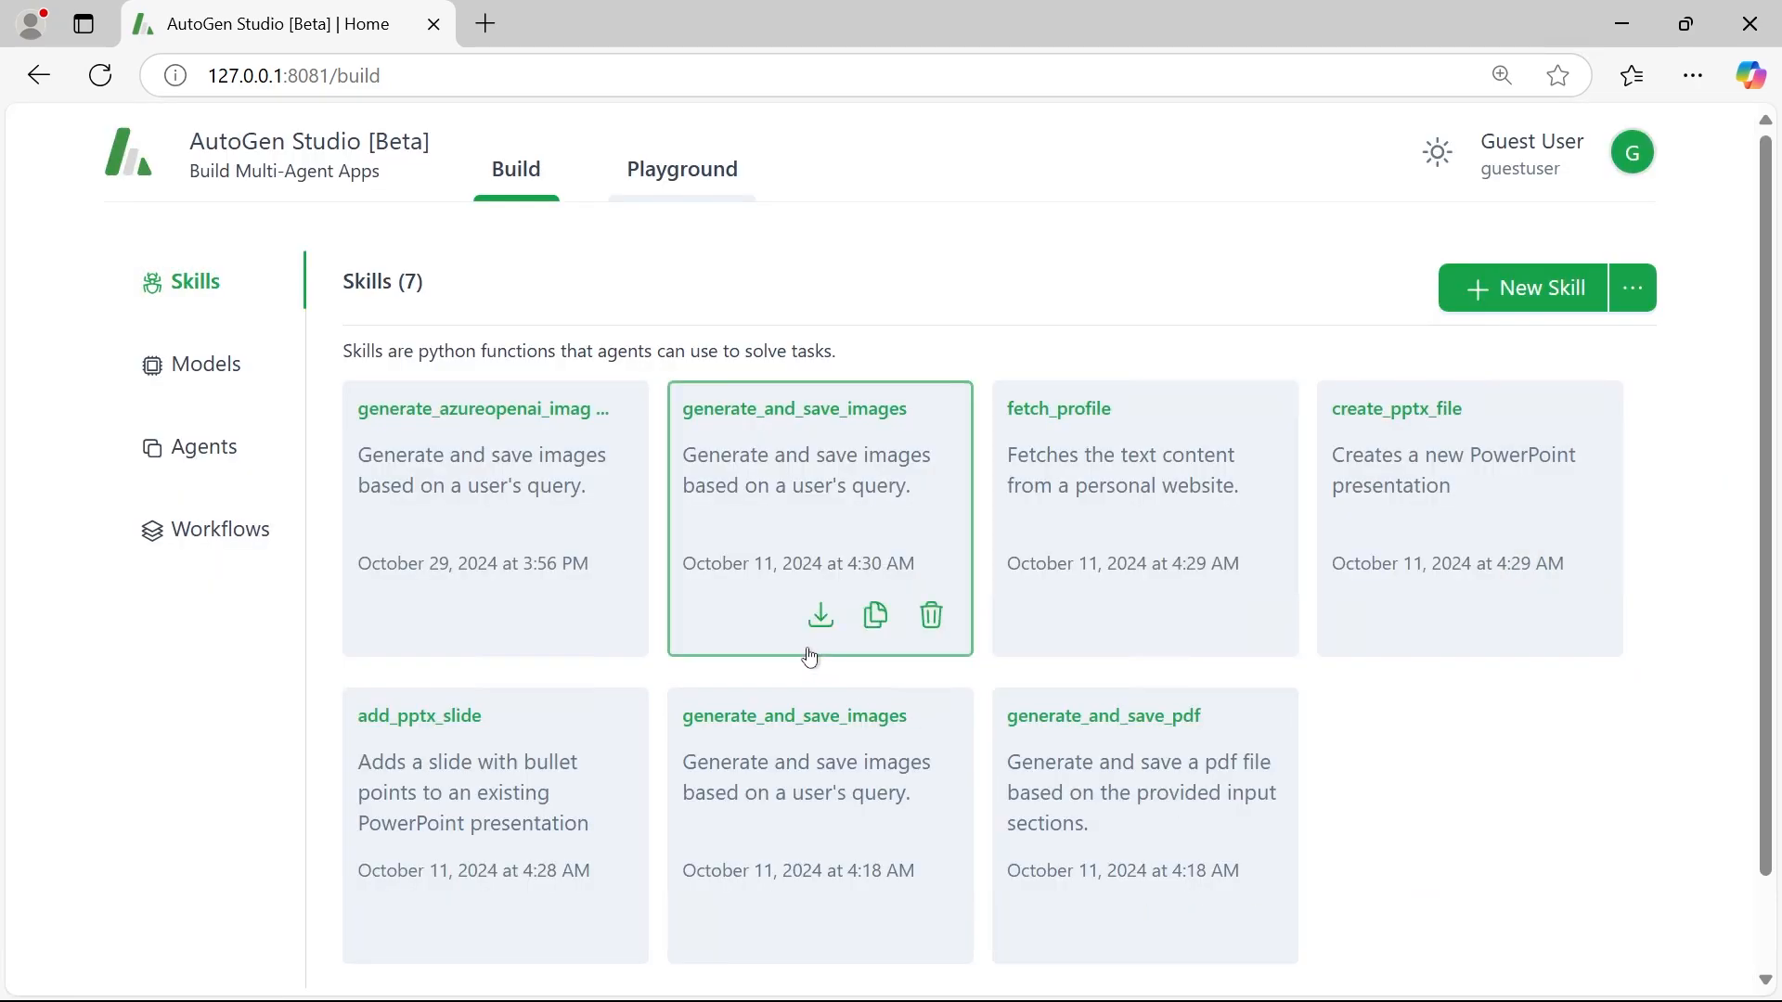
- Examine the generate_azureopenai_images skill's code, highlighting its AzureDALLeEndpoint environment lookup and description, and close the skill
left_click(528, 469)
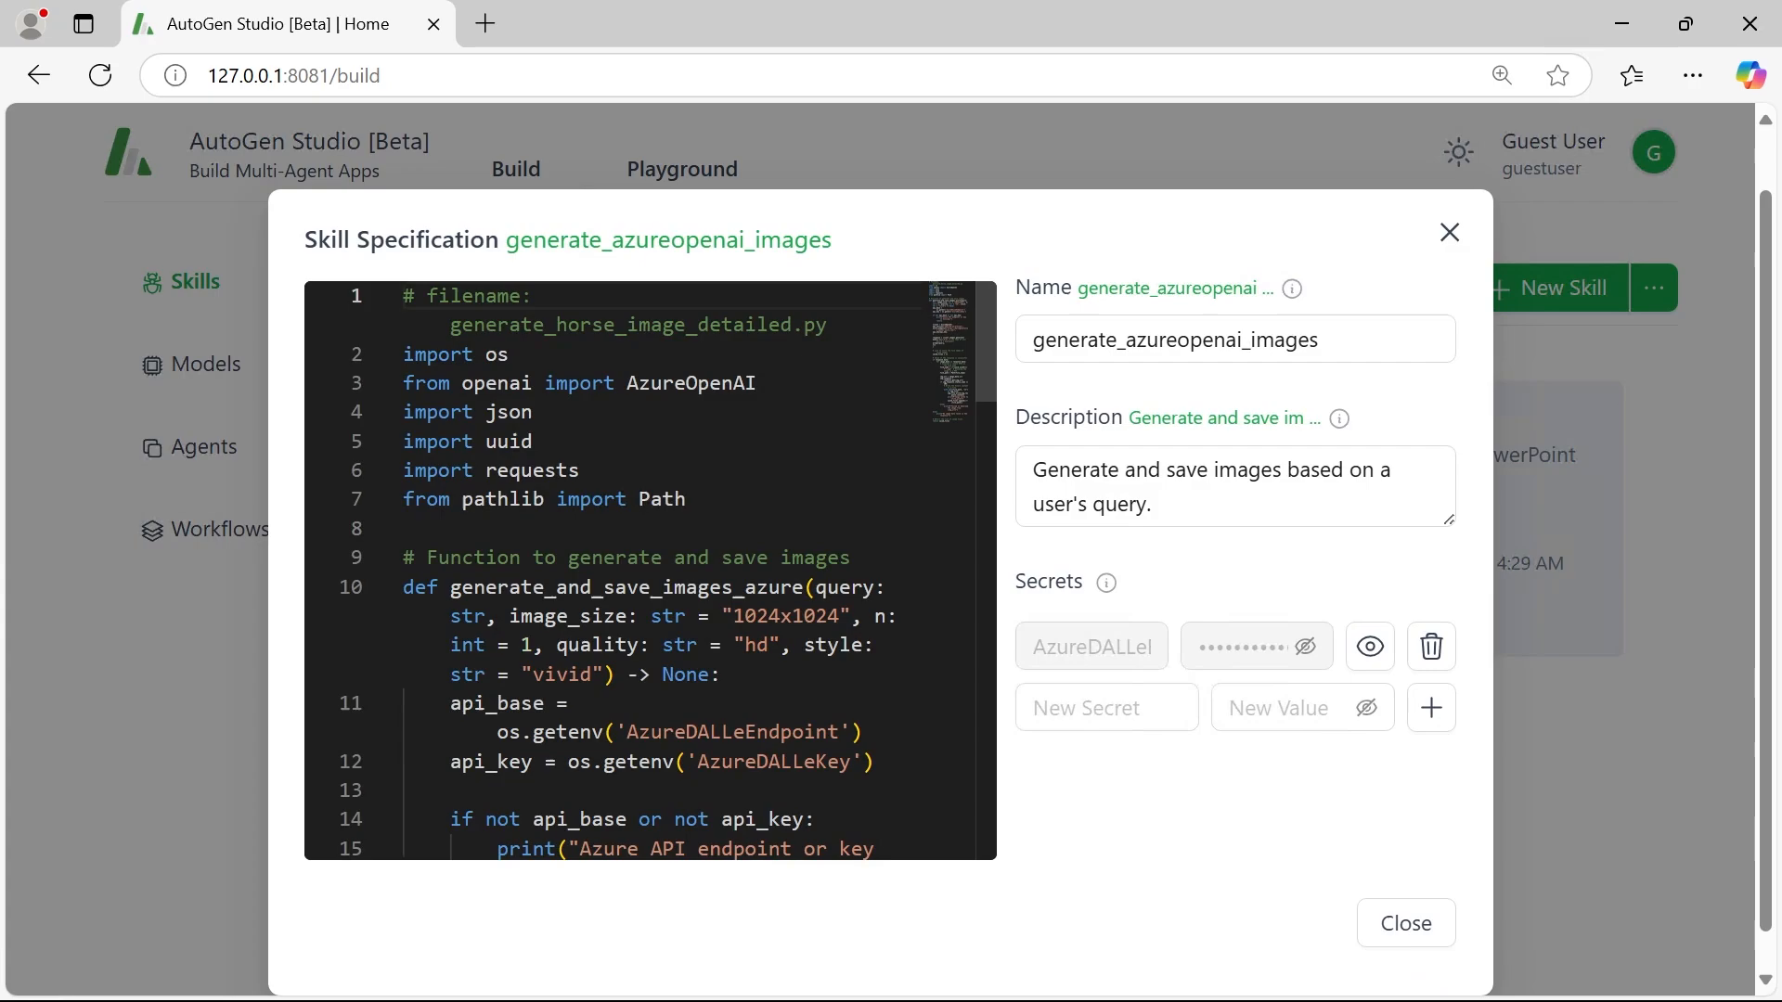
scroll(649, 571, "down", 5)
scroll(650, 571, "up", 2)
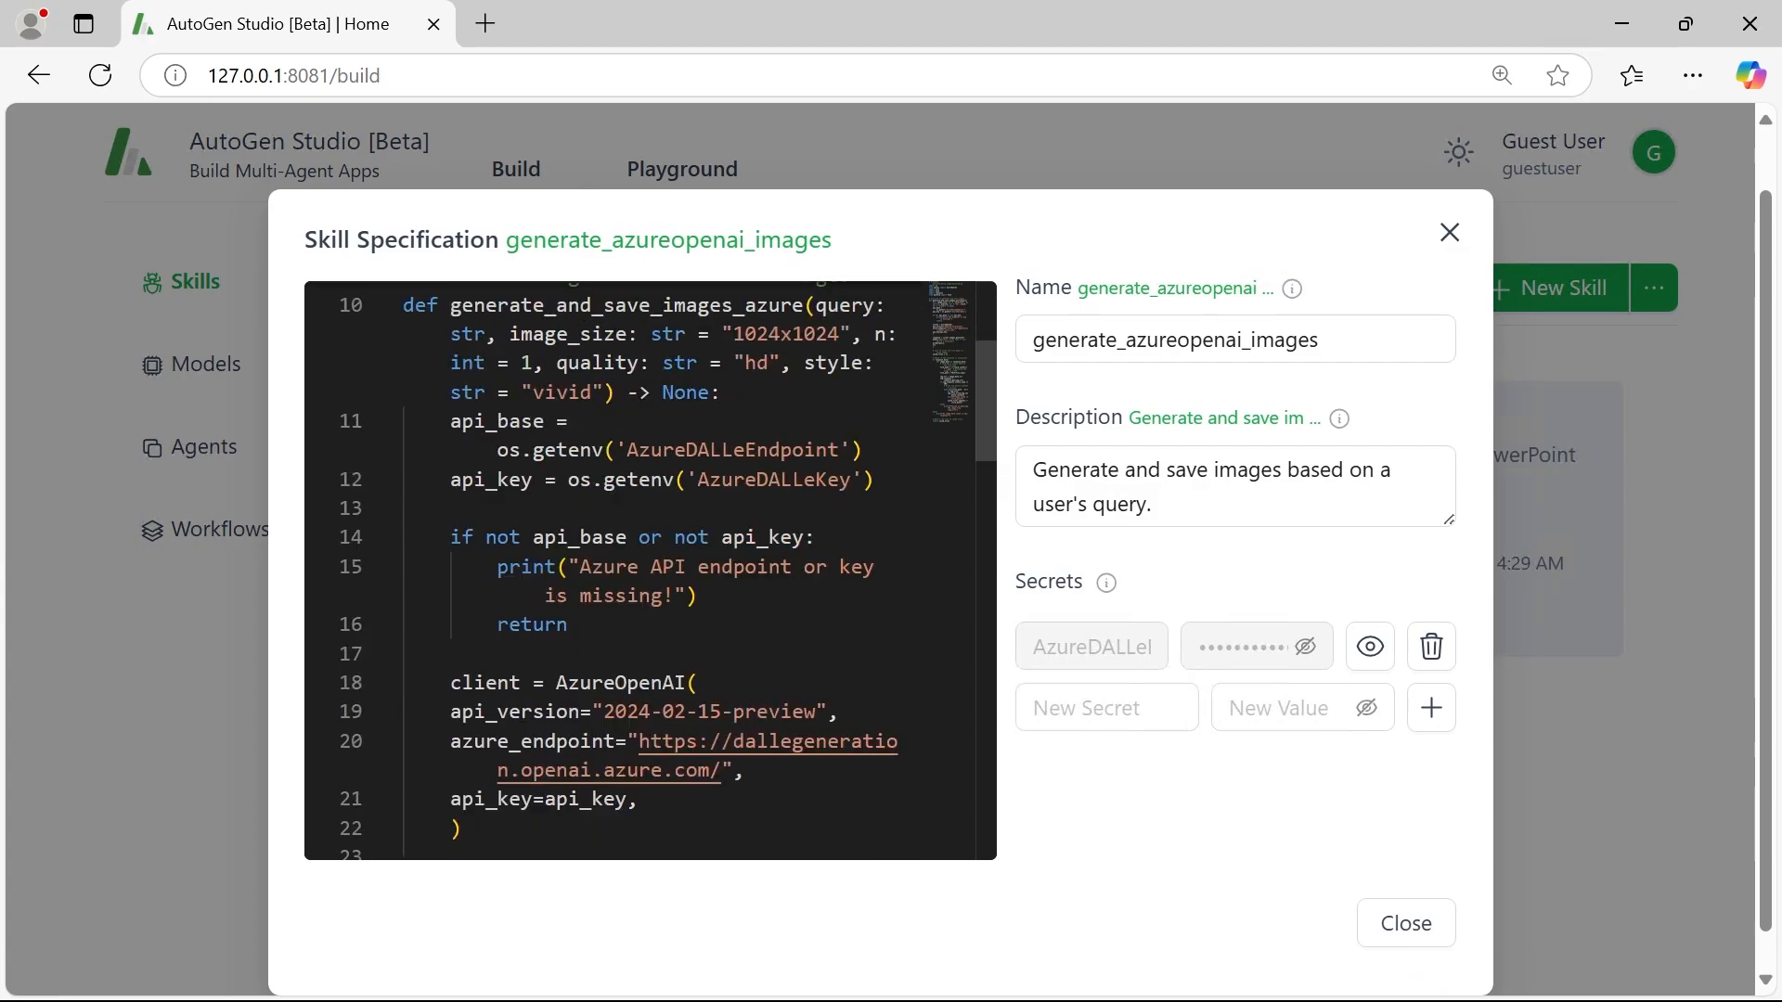
left_click(581, 421)
double_click(568, 451)
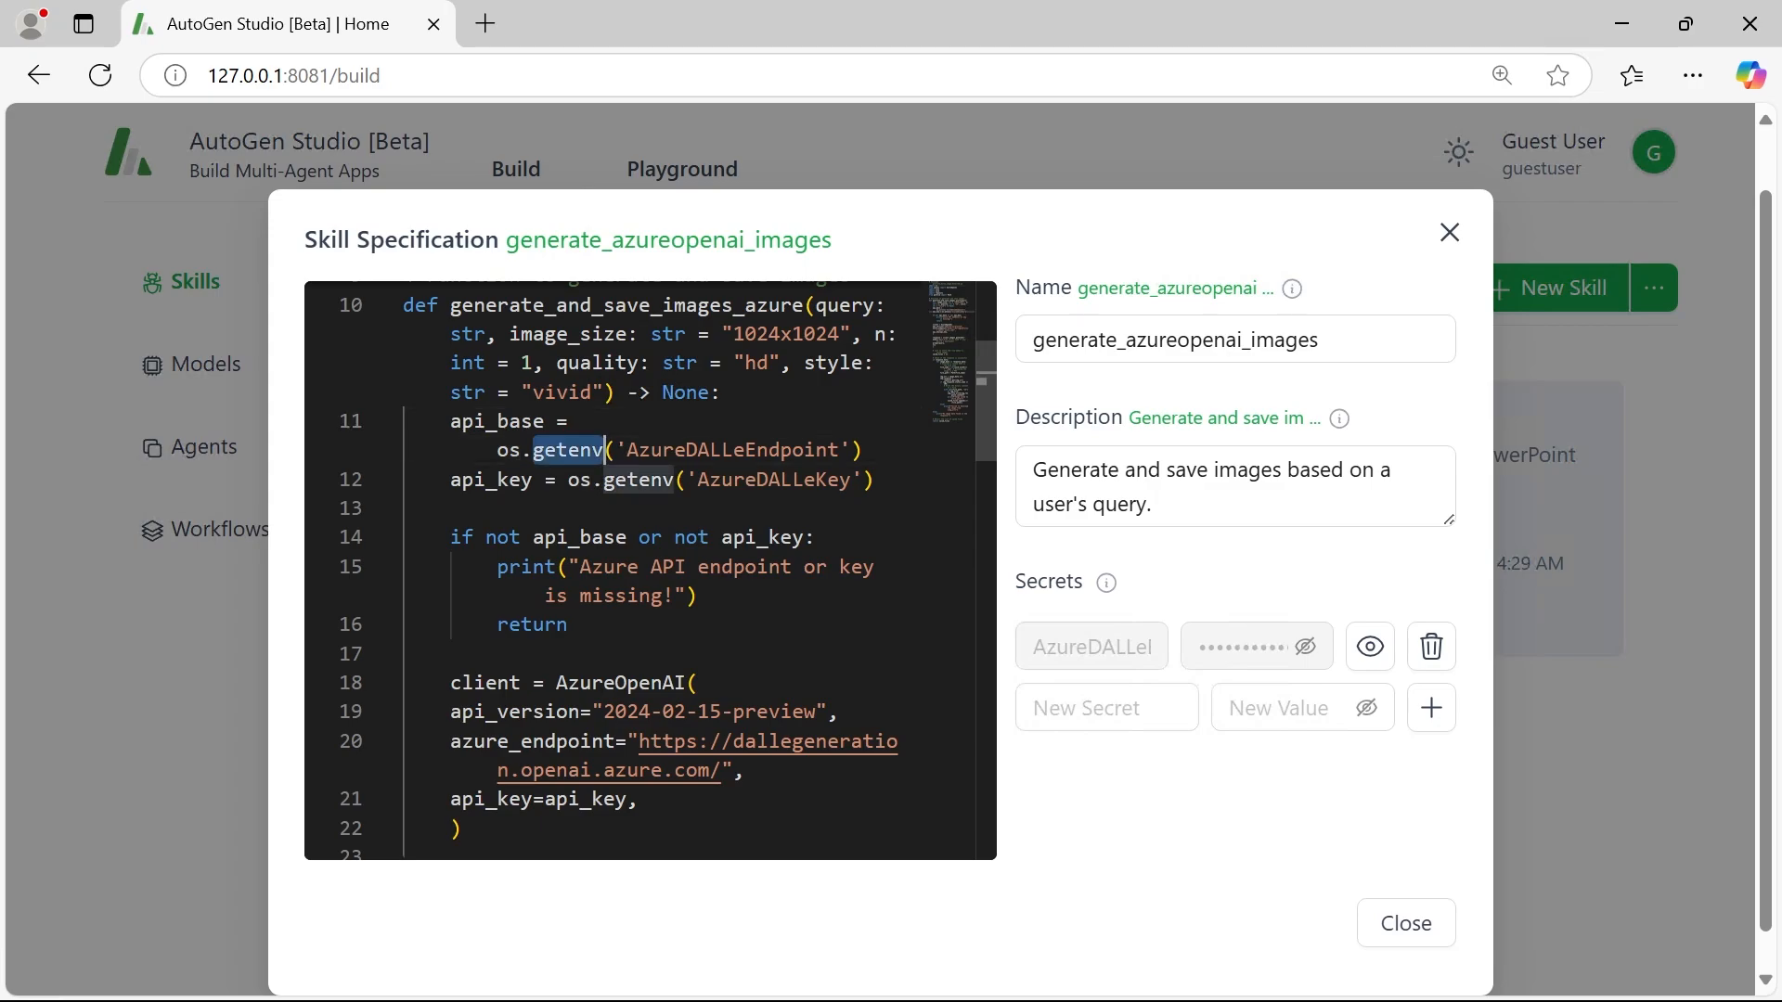
left_click_drag(521, 451, 840, 450)
left_click(579, 423)
left_click(580, 423)
left_click(579, 423)
scroll(579, 423, "down", 20)
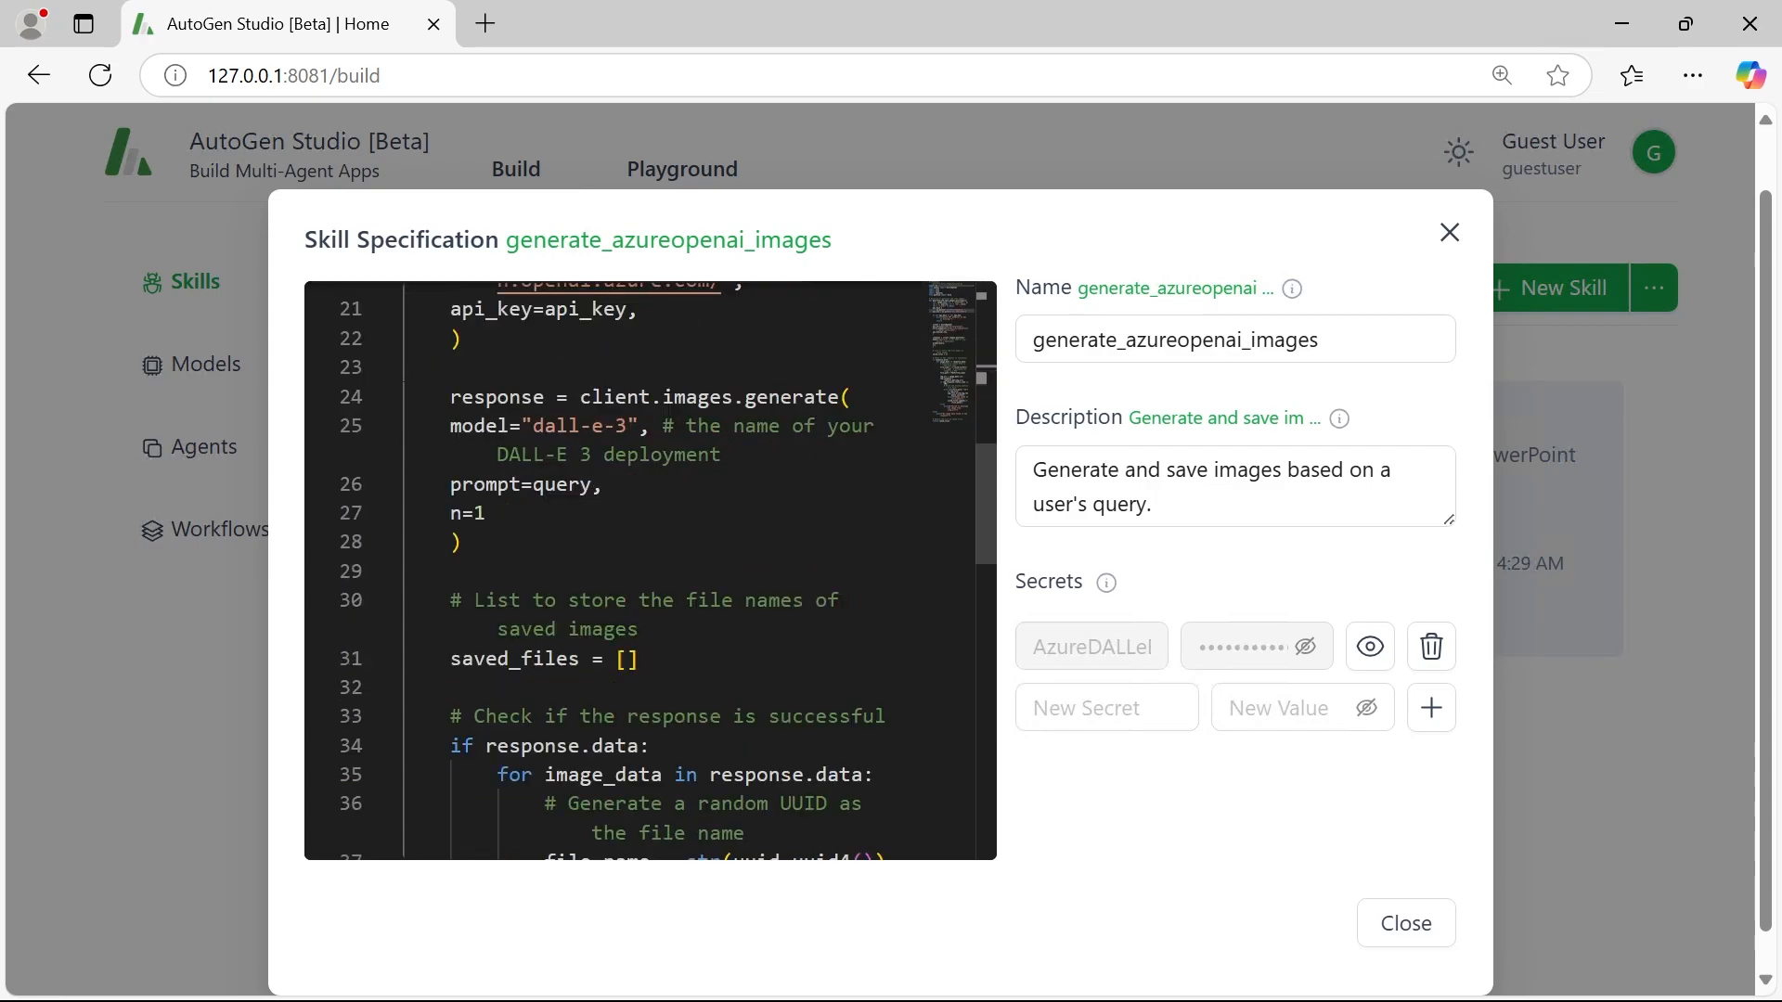
left_click_drag(1154, 504, 988, 484)
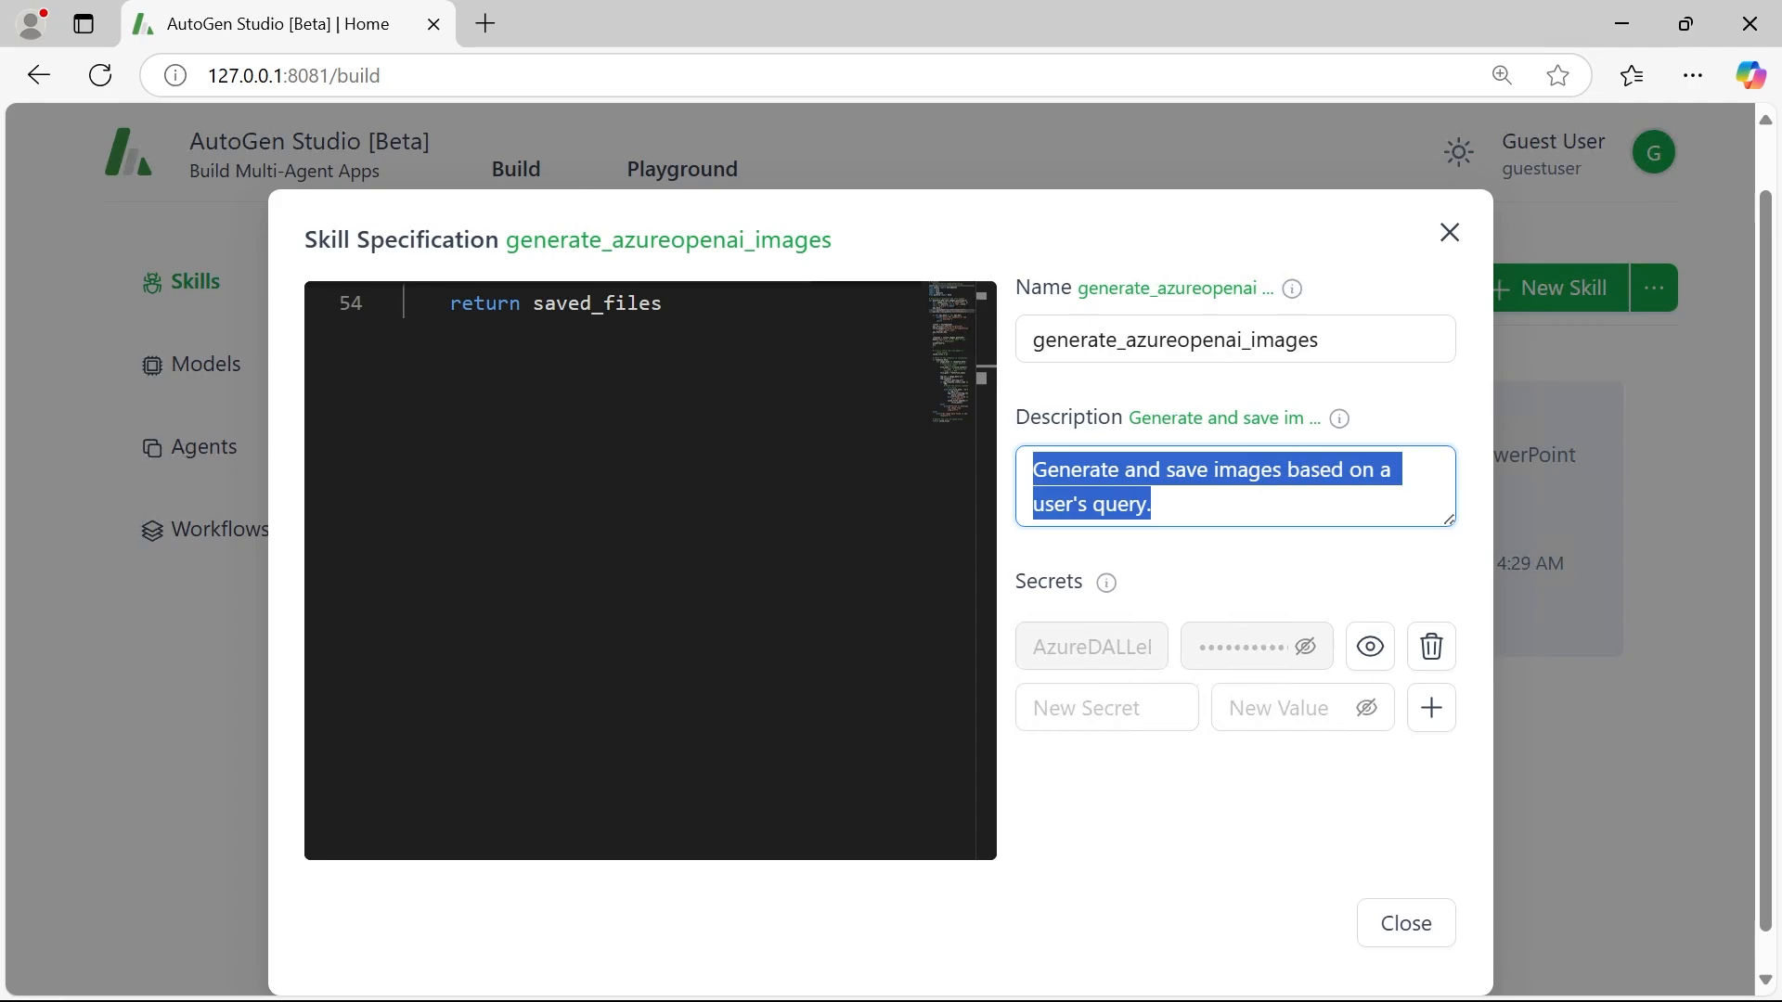
left_click(1449, 237)
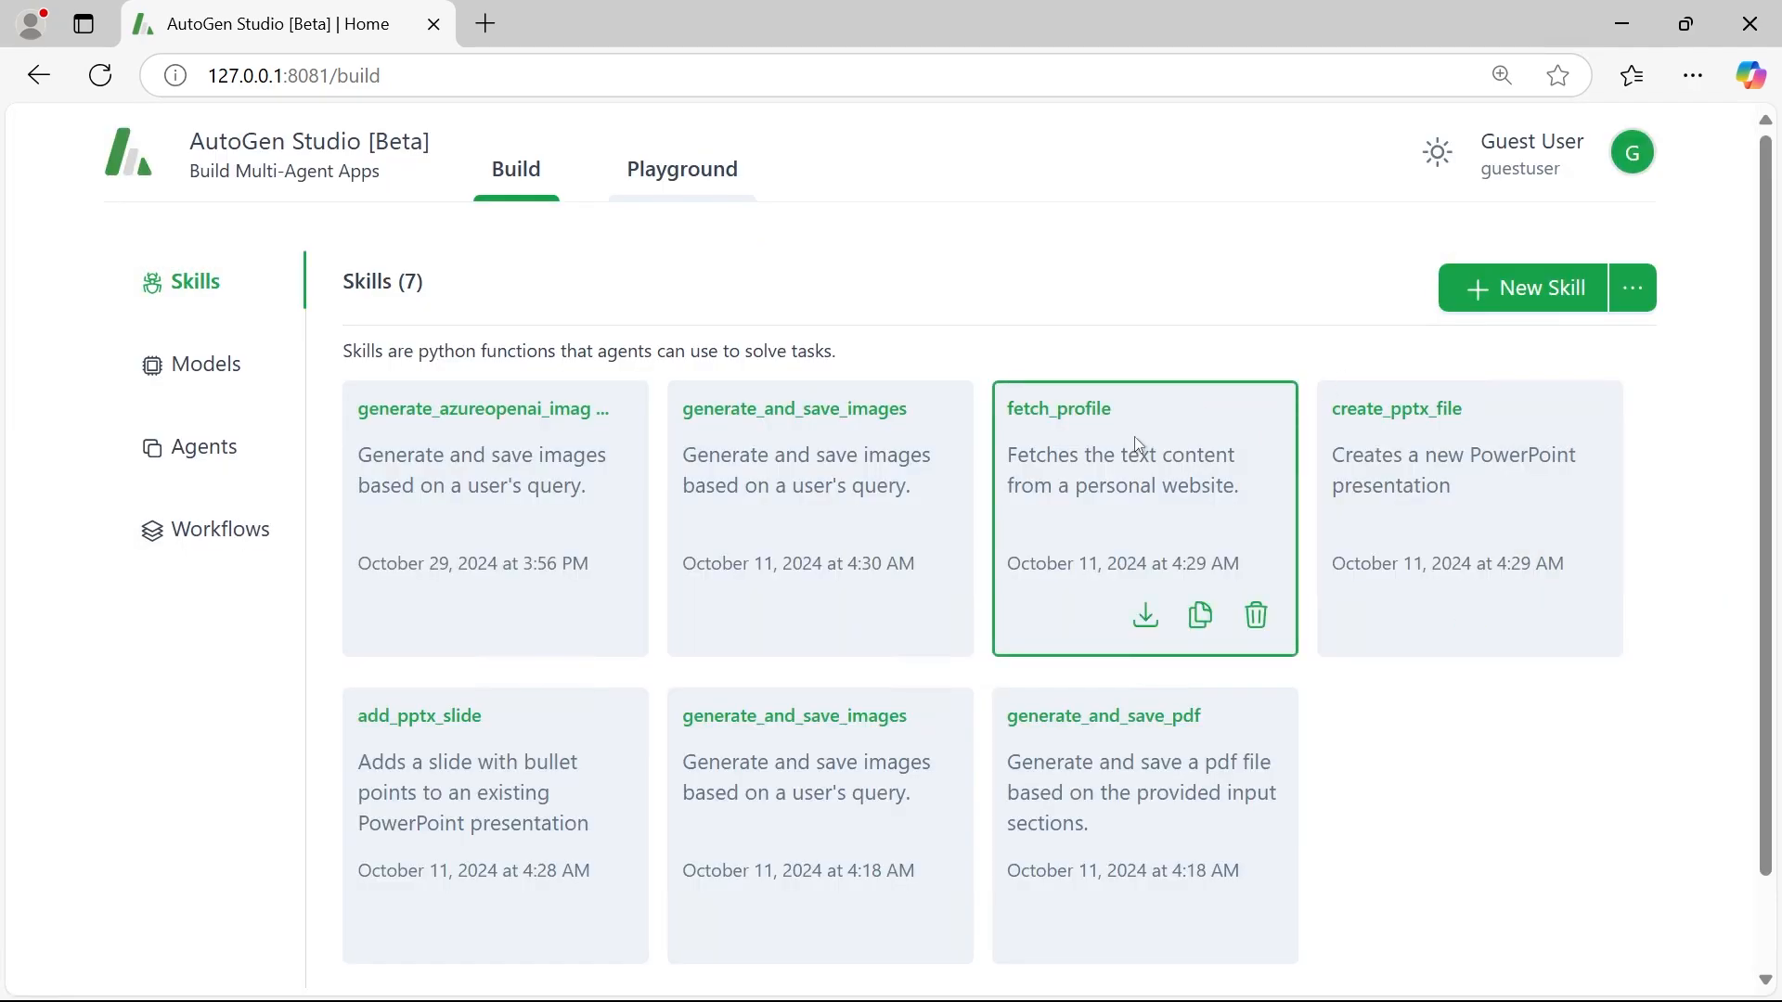
- Review the fetch_profile skill's description, close the skill, and look over the rest of the Skills list
left_click(1138, 443)
left_click_drag(1112, 504, 1033, 469)
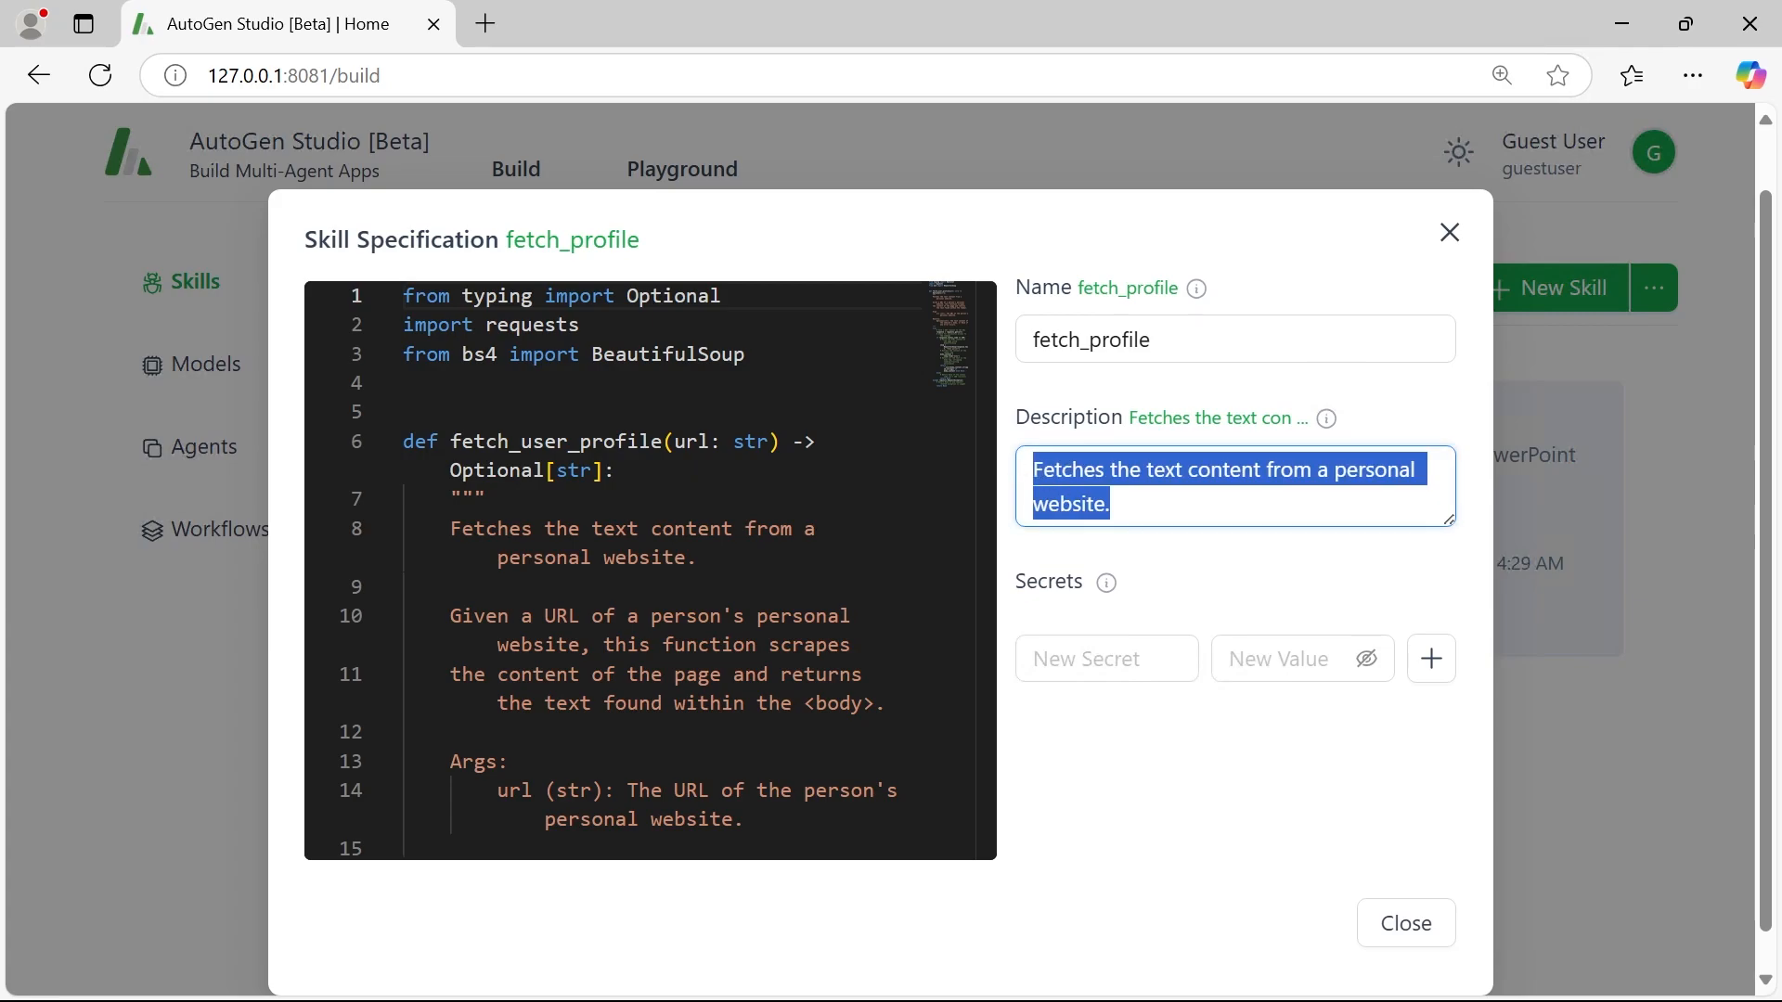
left_click(1112, 504)
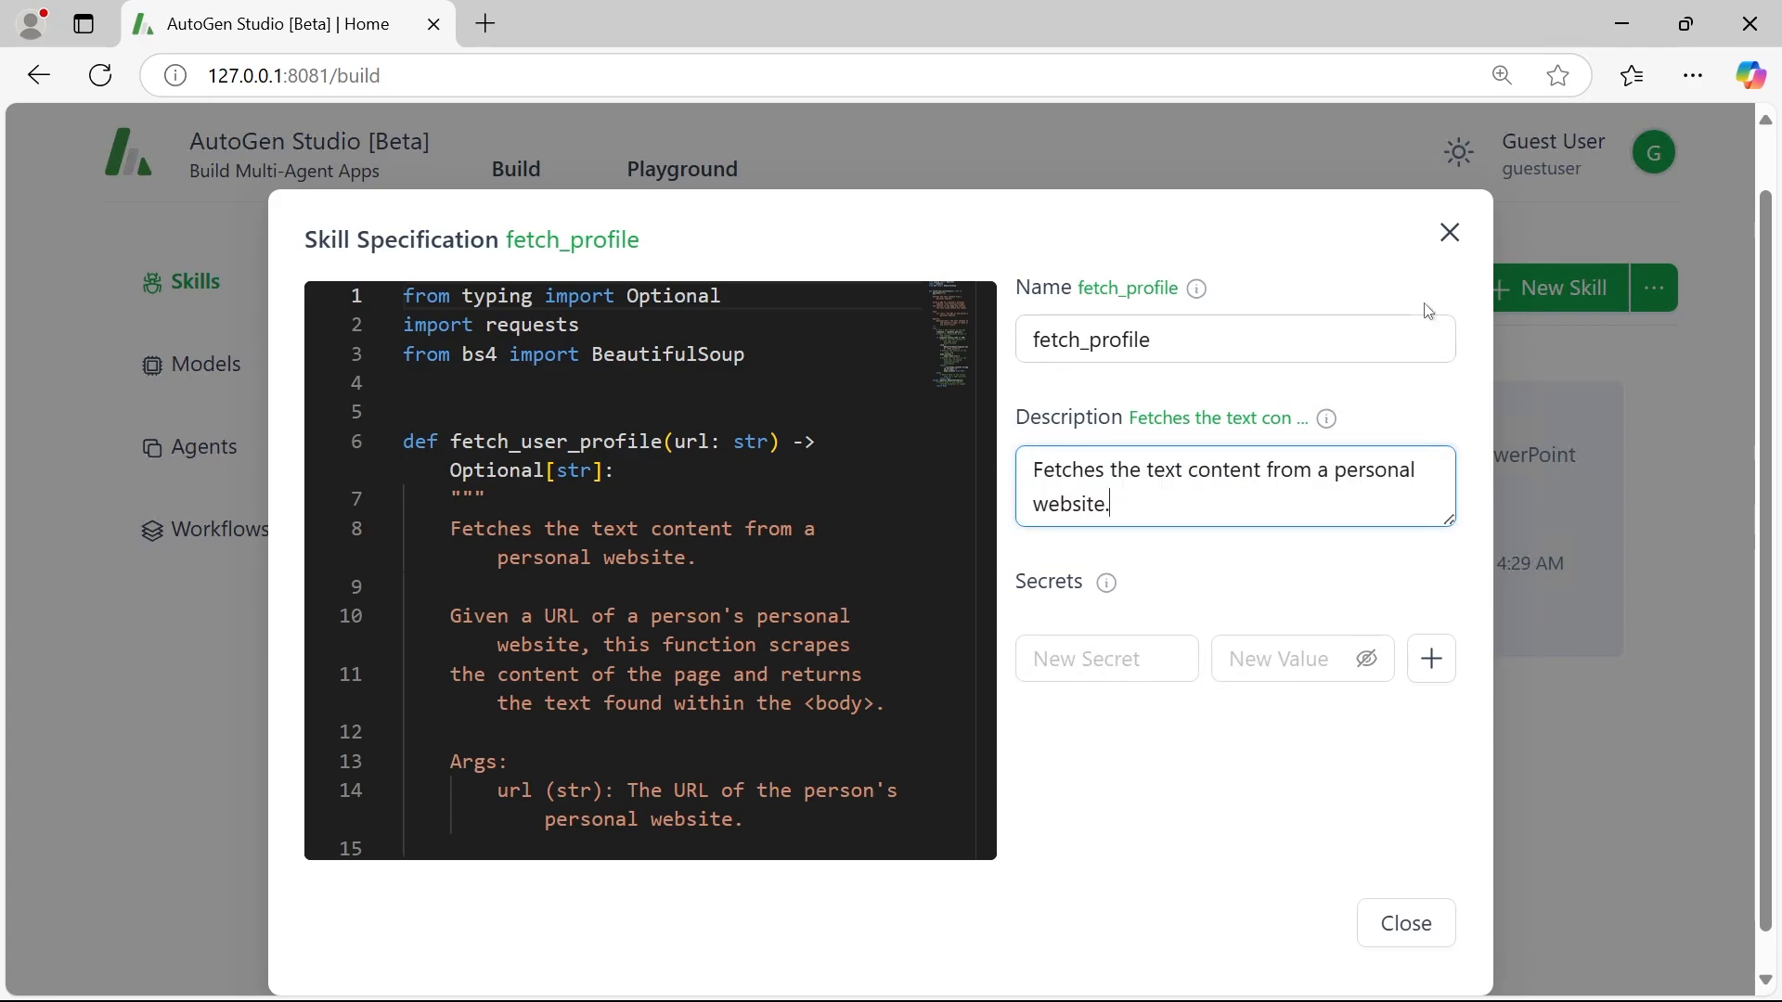
left_click(1445, 233)
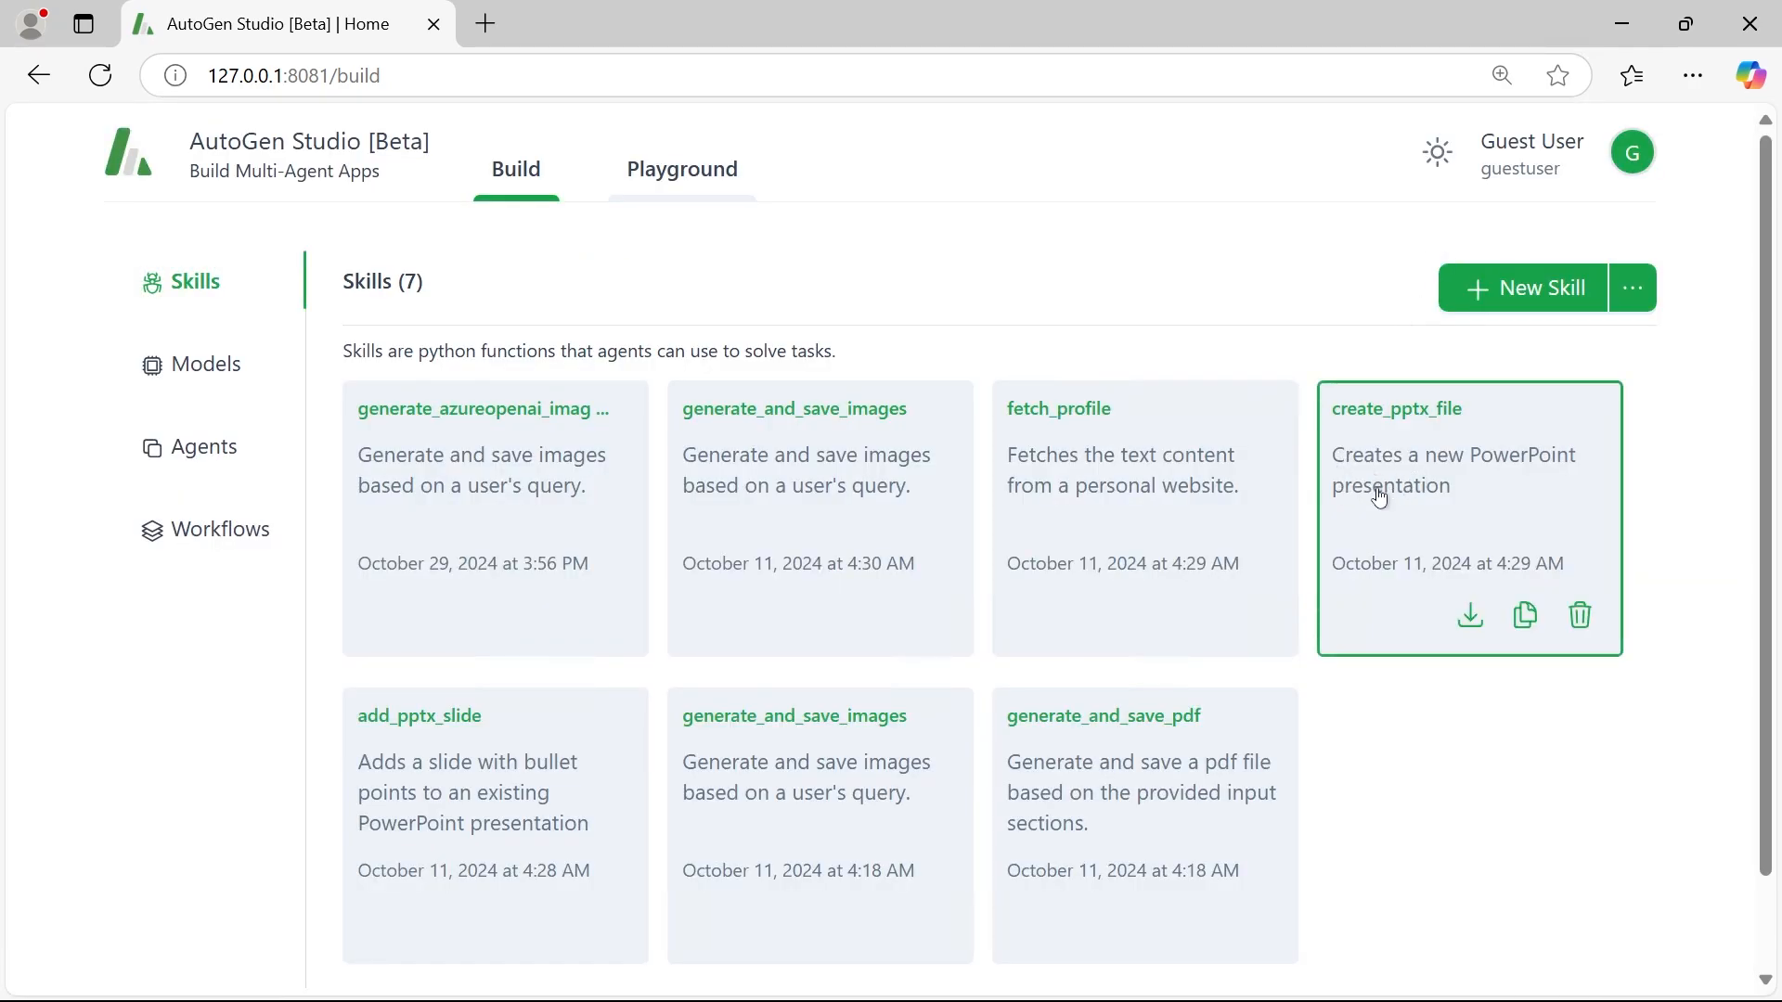
scroll(1490, 472, "down", 2)
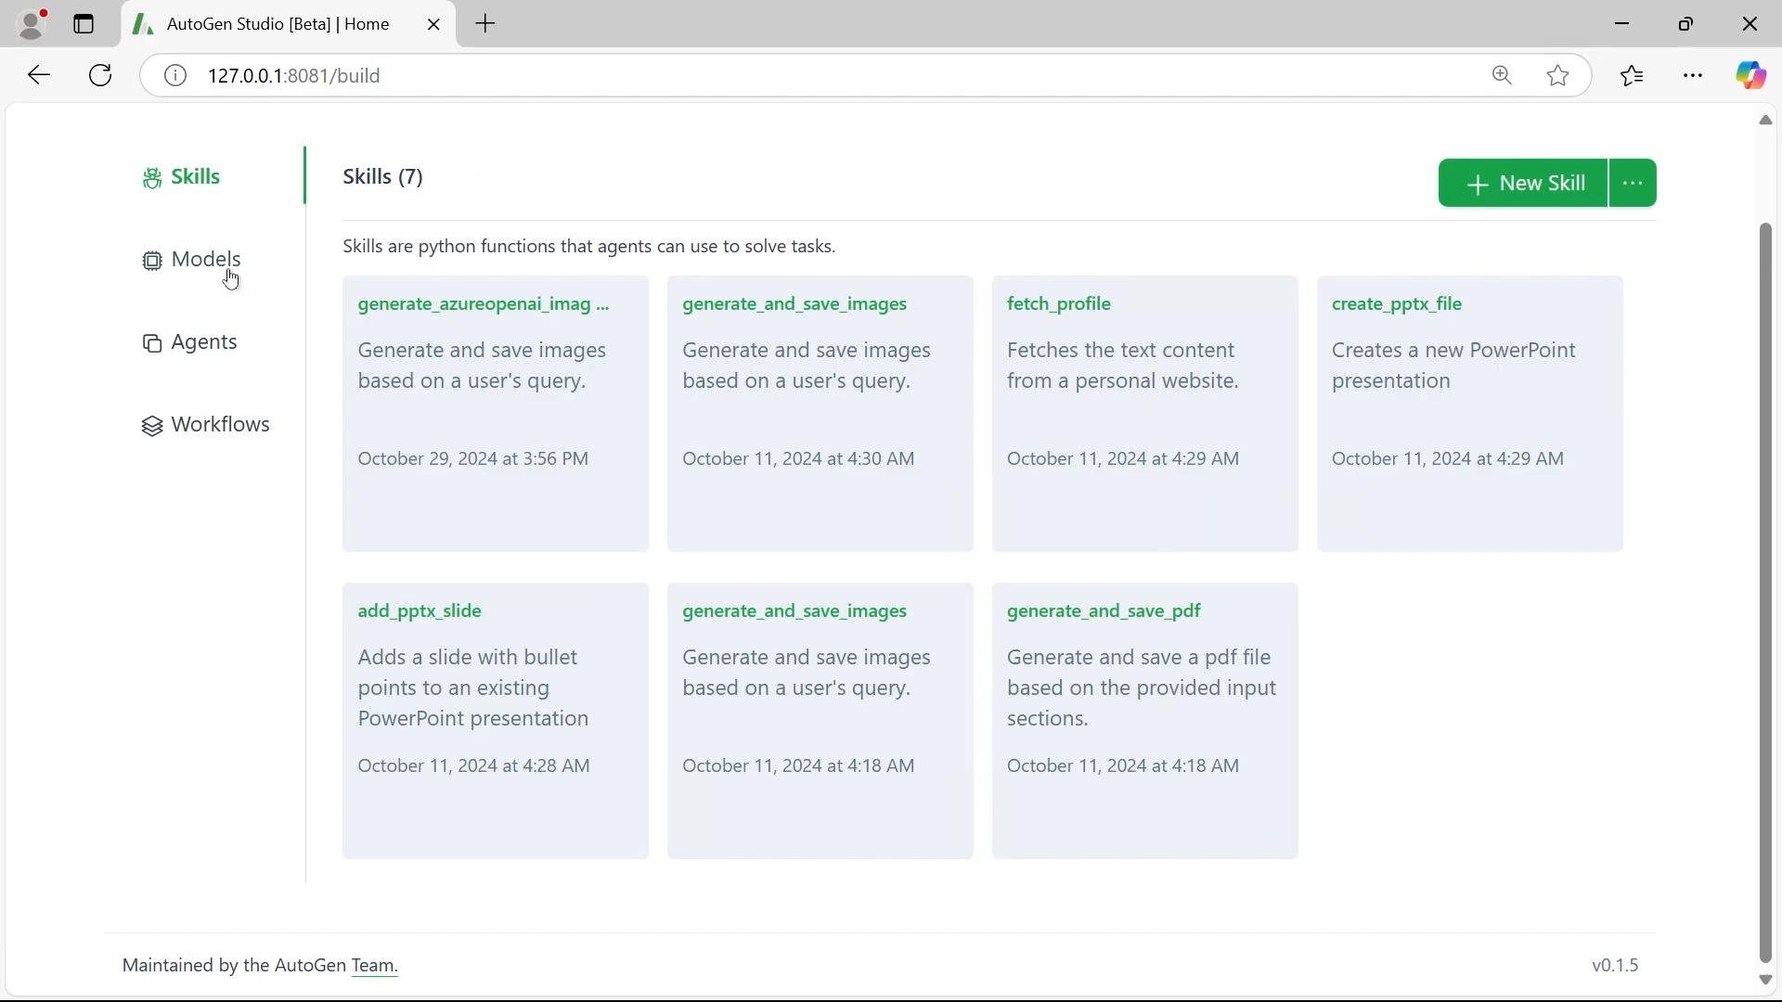
- In Models, start a new Azure OpenAI model, review its model, API key, base URL, version and description fields, and close it unsaved
left_click(195, 264)
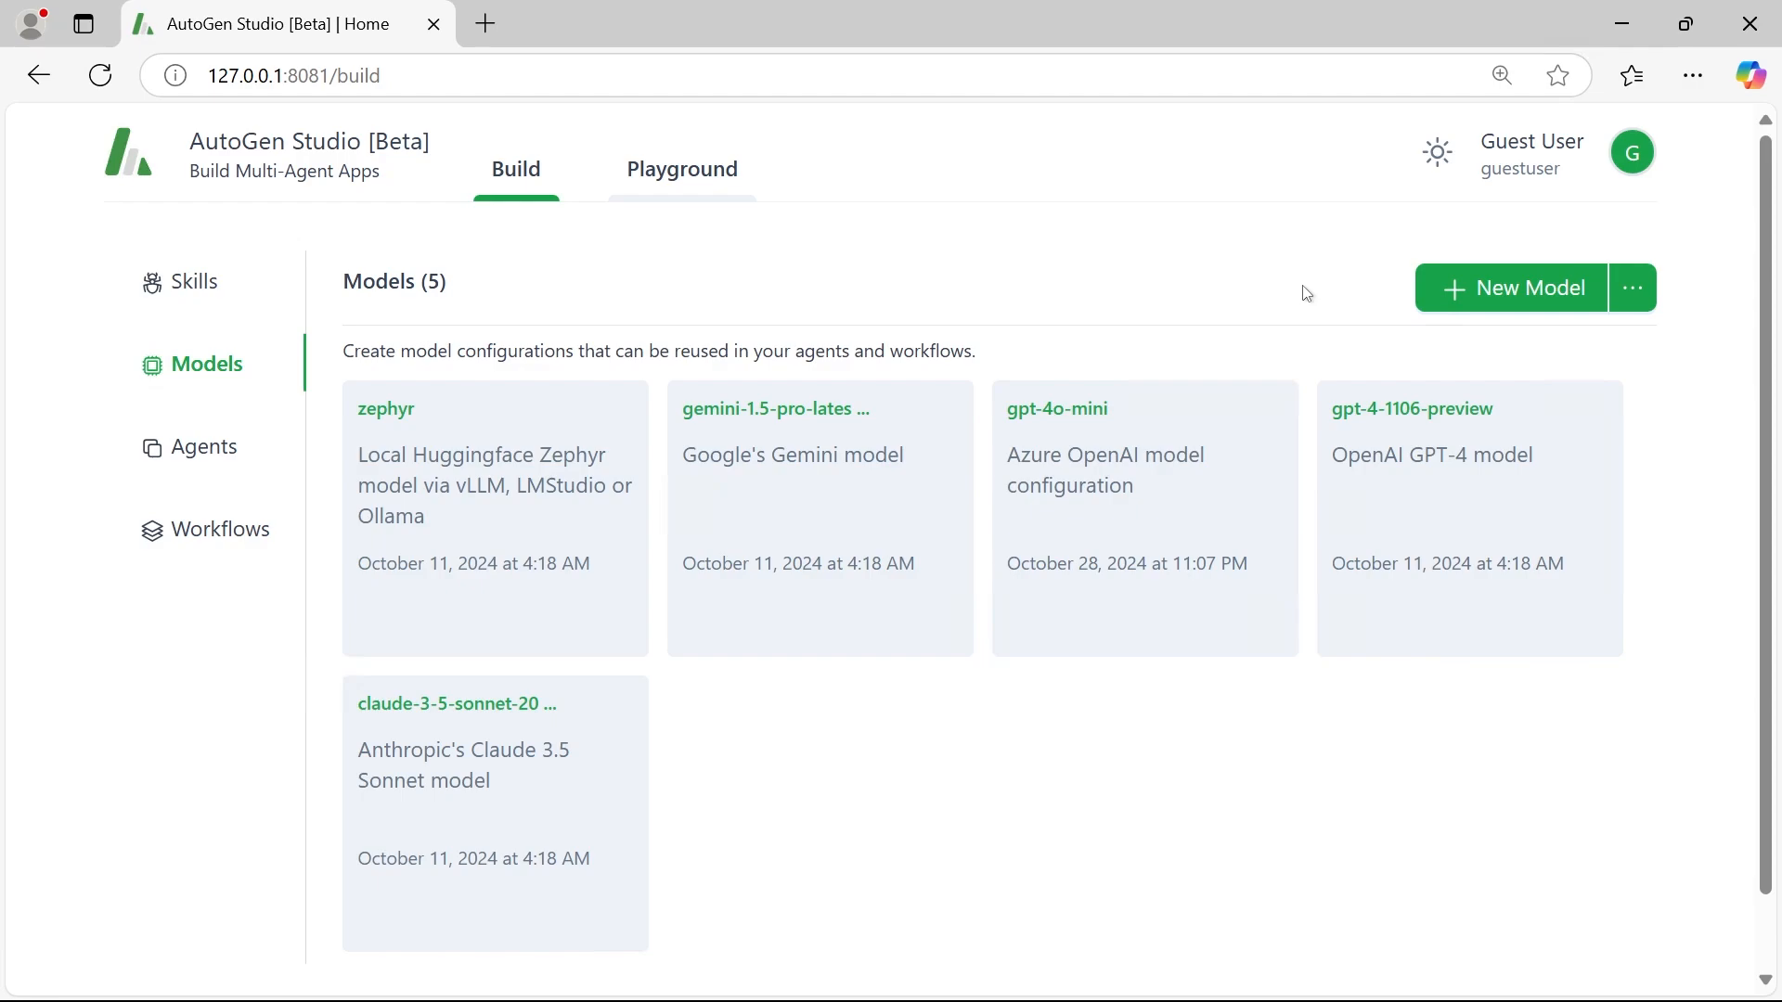
left_click(1511, 293)
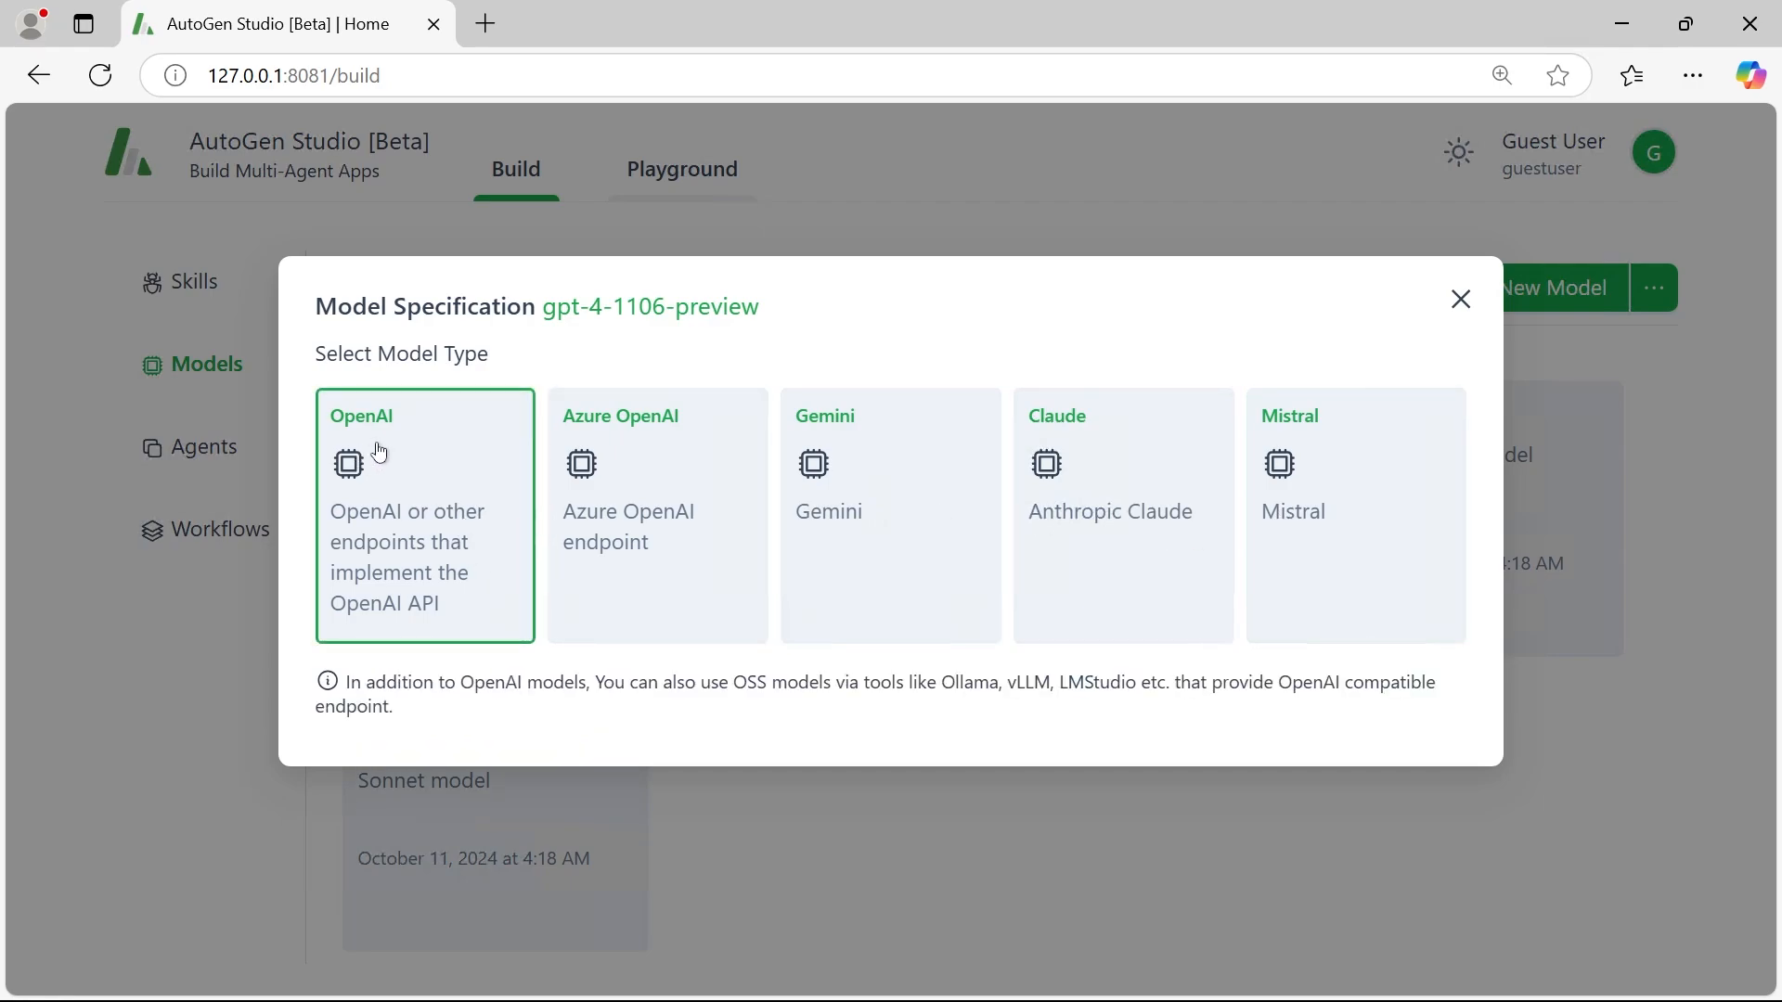
left_click(626, 452)
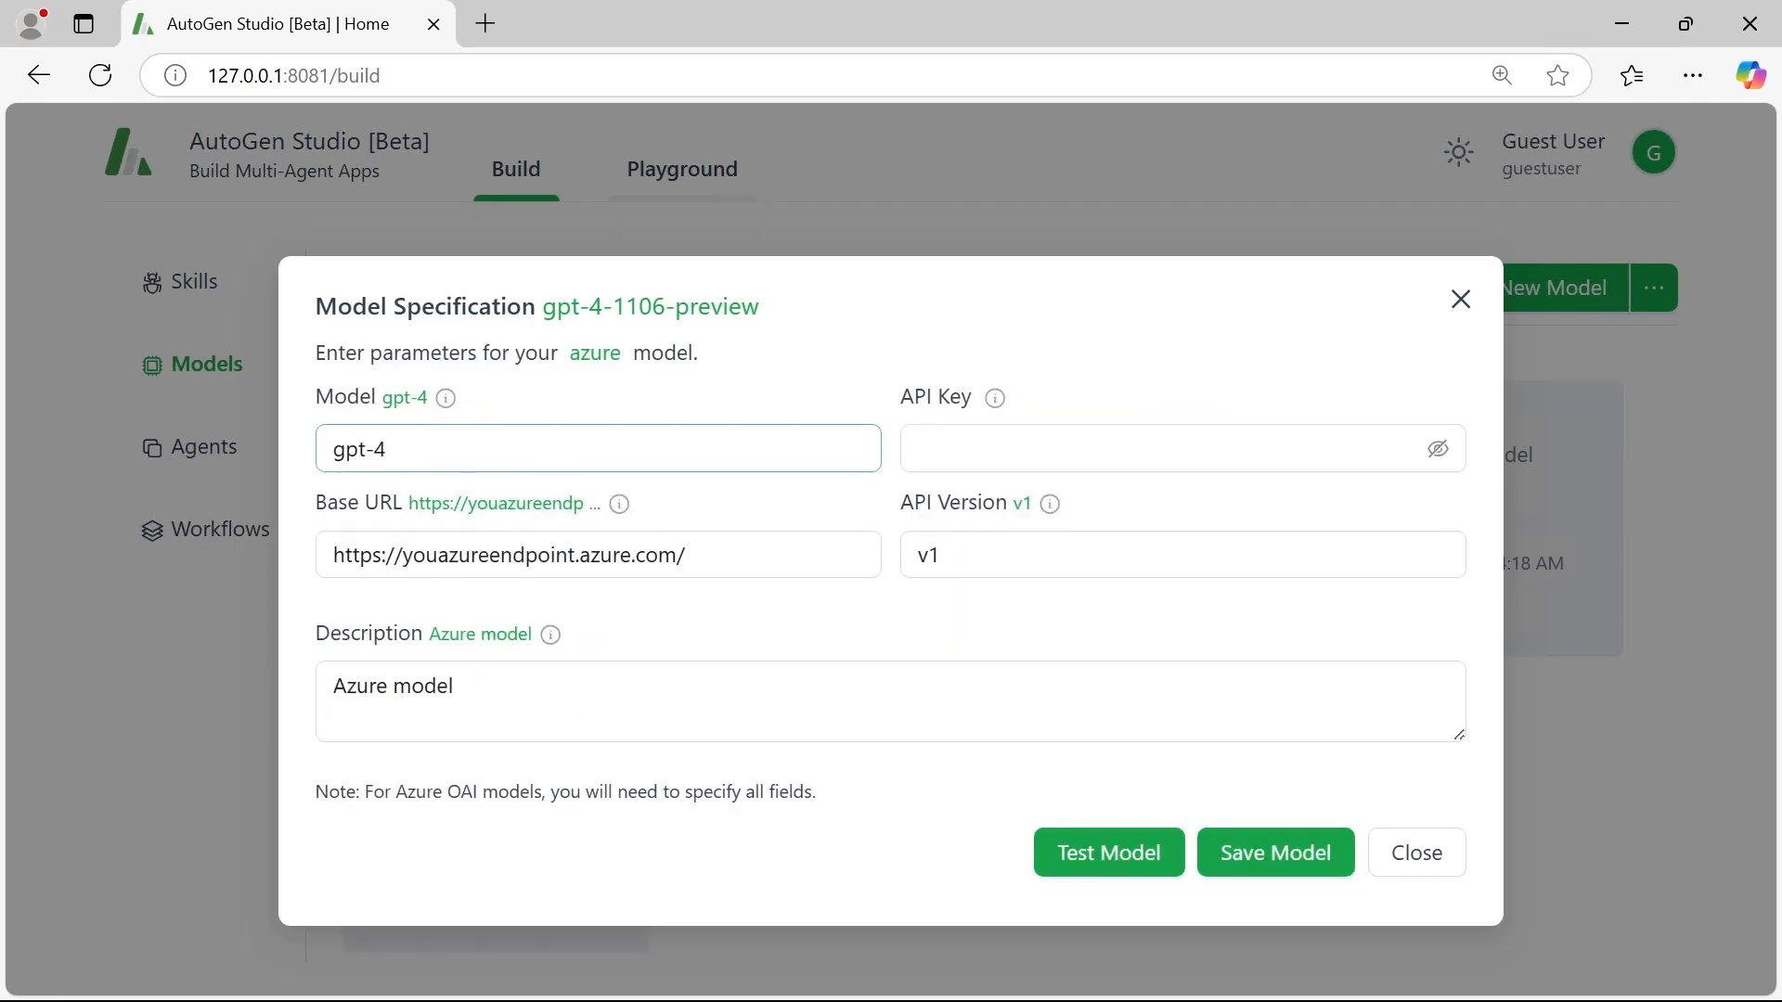
left_click_drag(469, 452, 294, 451)
left_click(992, 450)
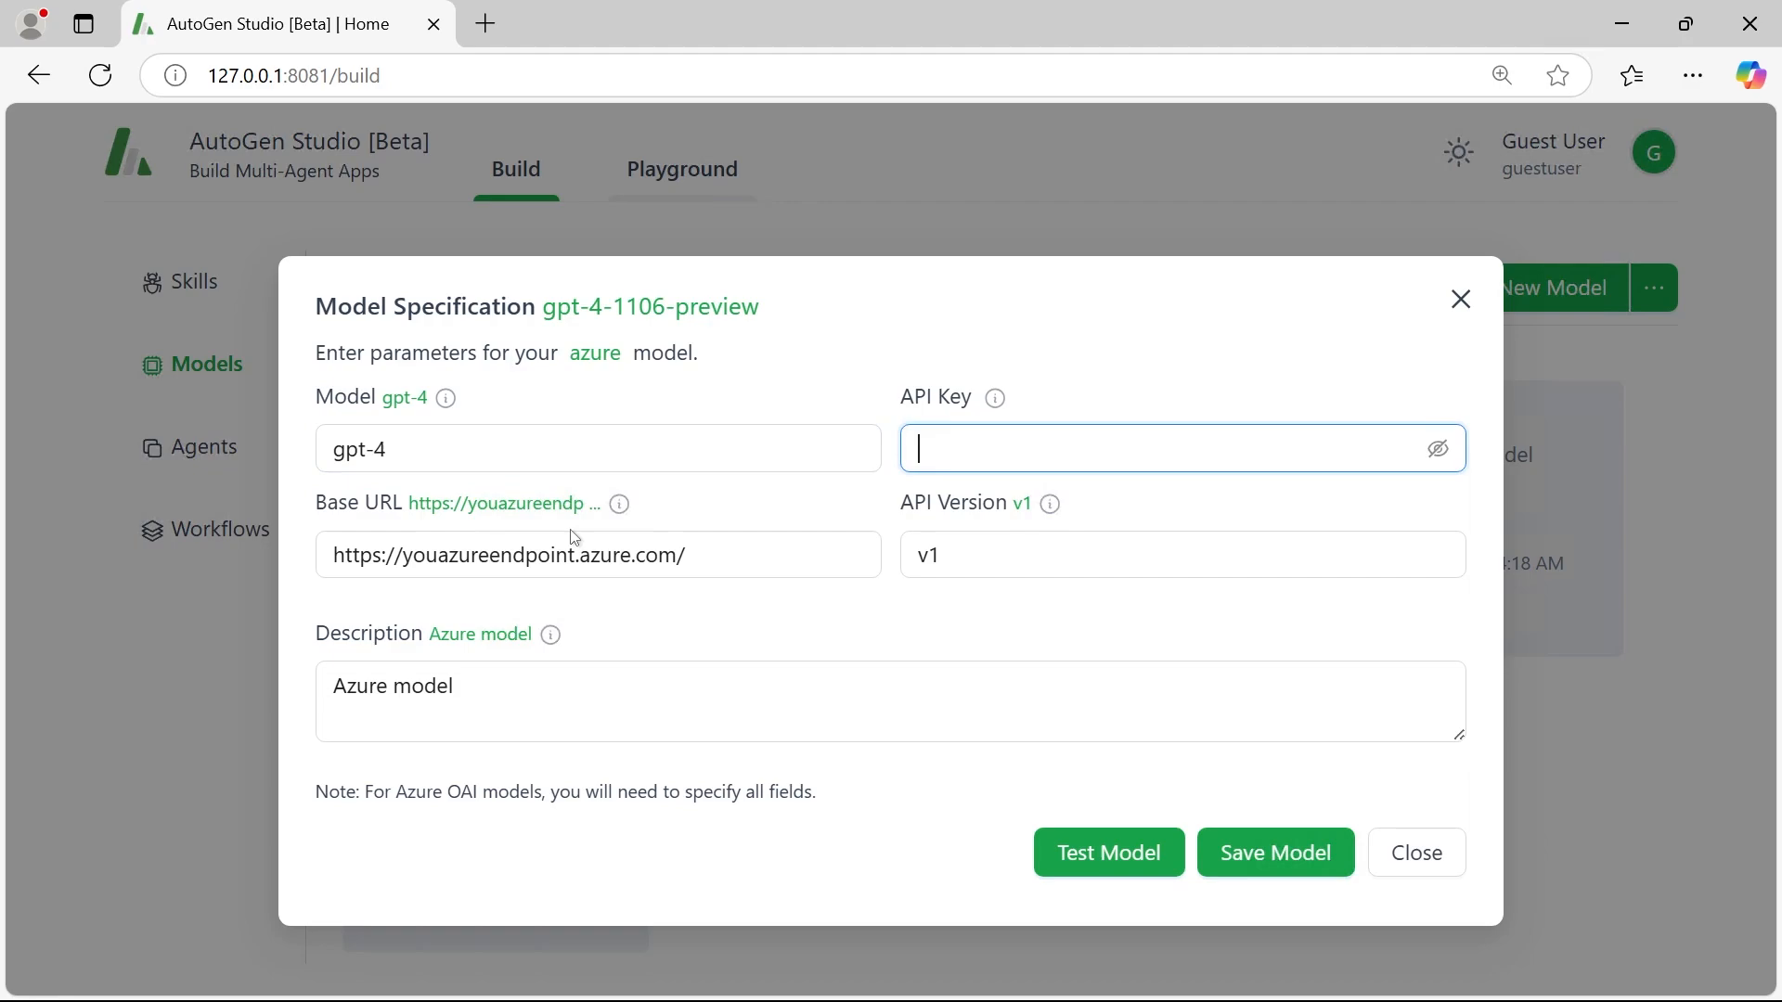
left_click_drag(722, 555, 286, 614)
left_click(980, 557)
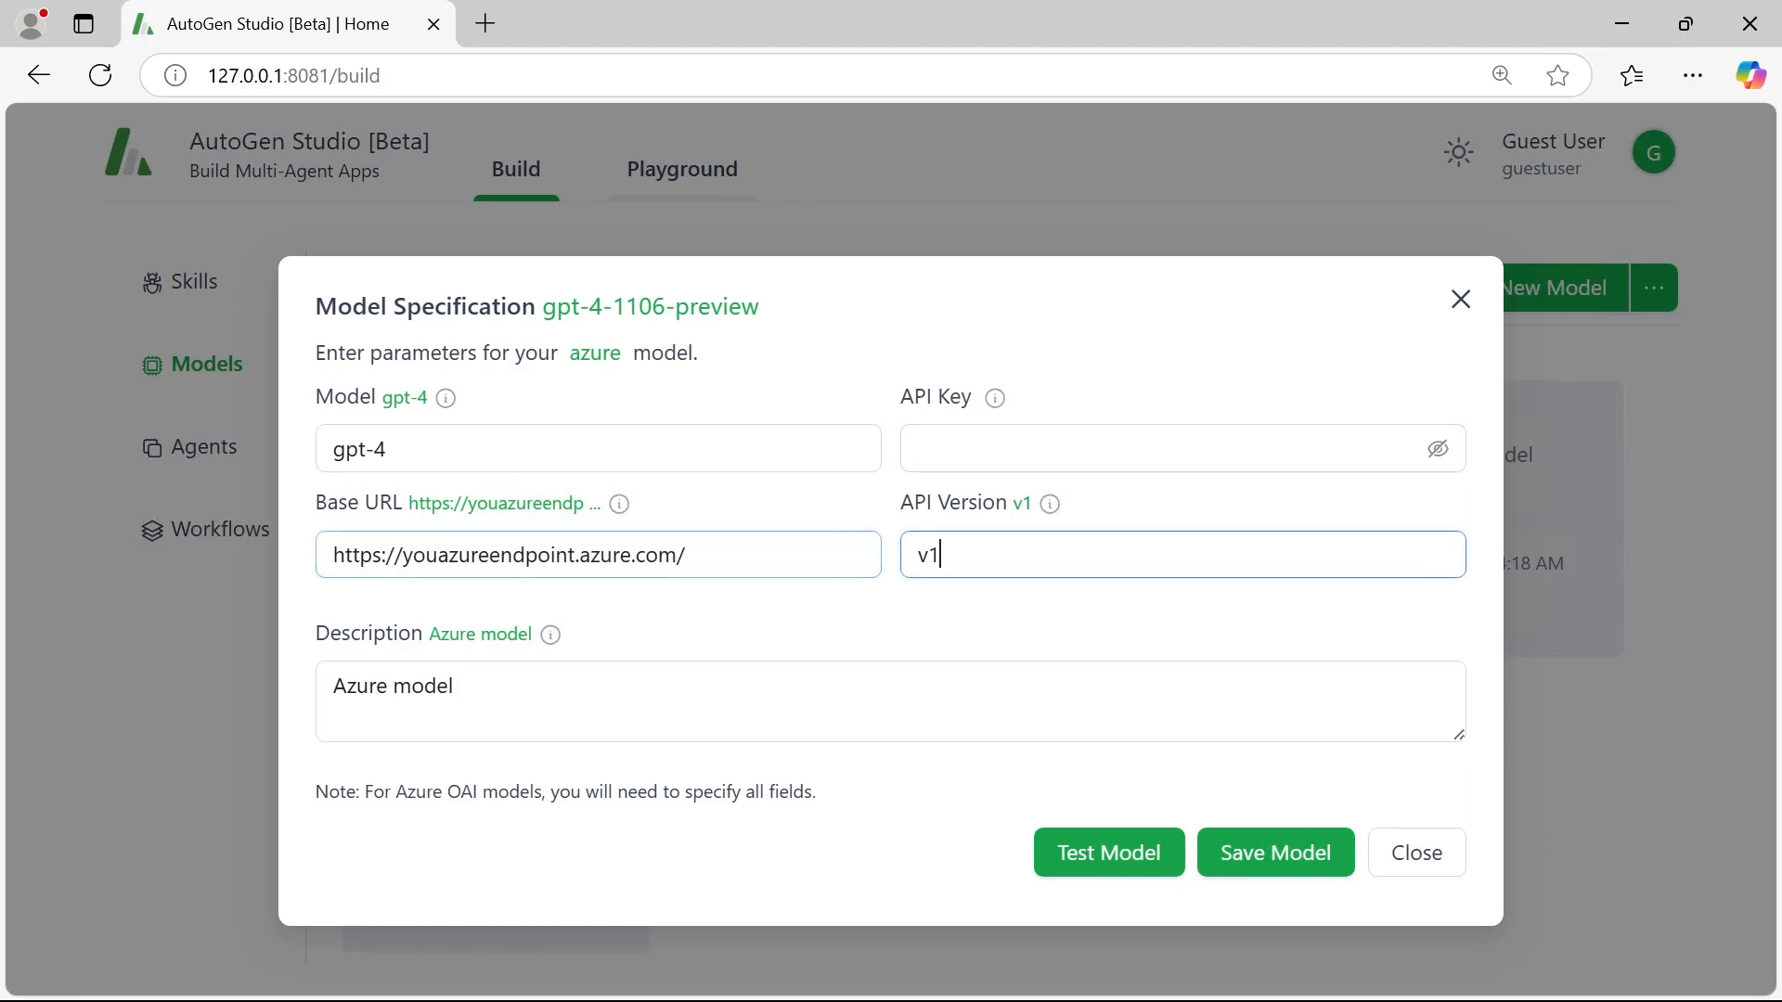
left_click(863, 687)
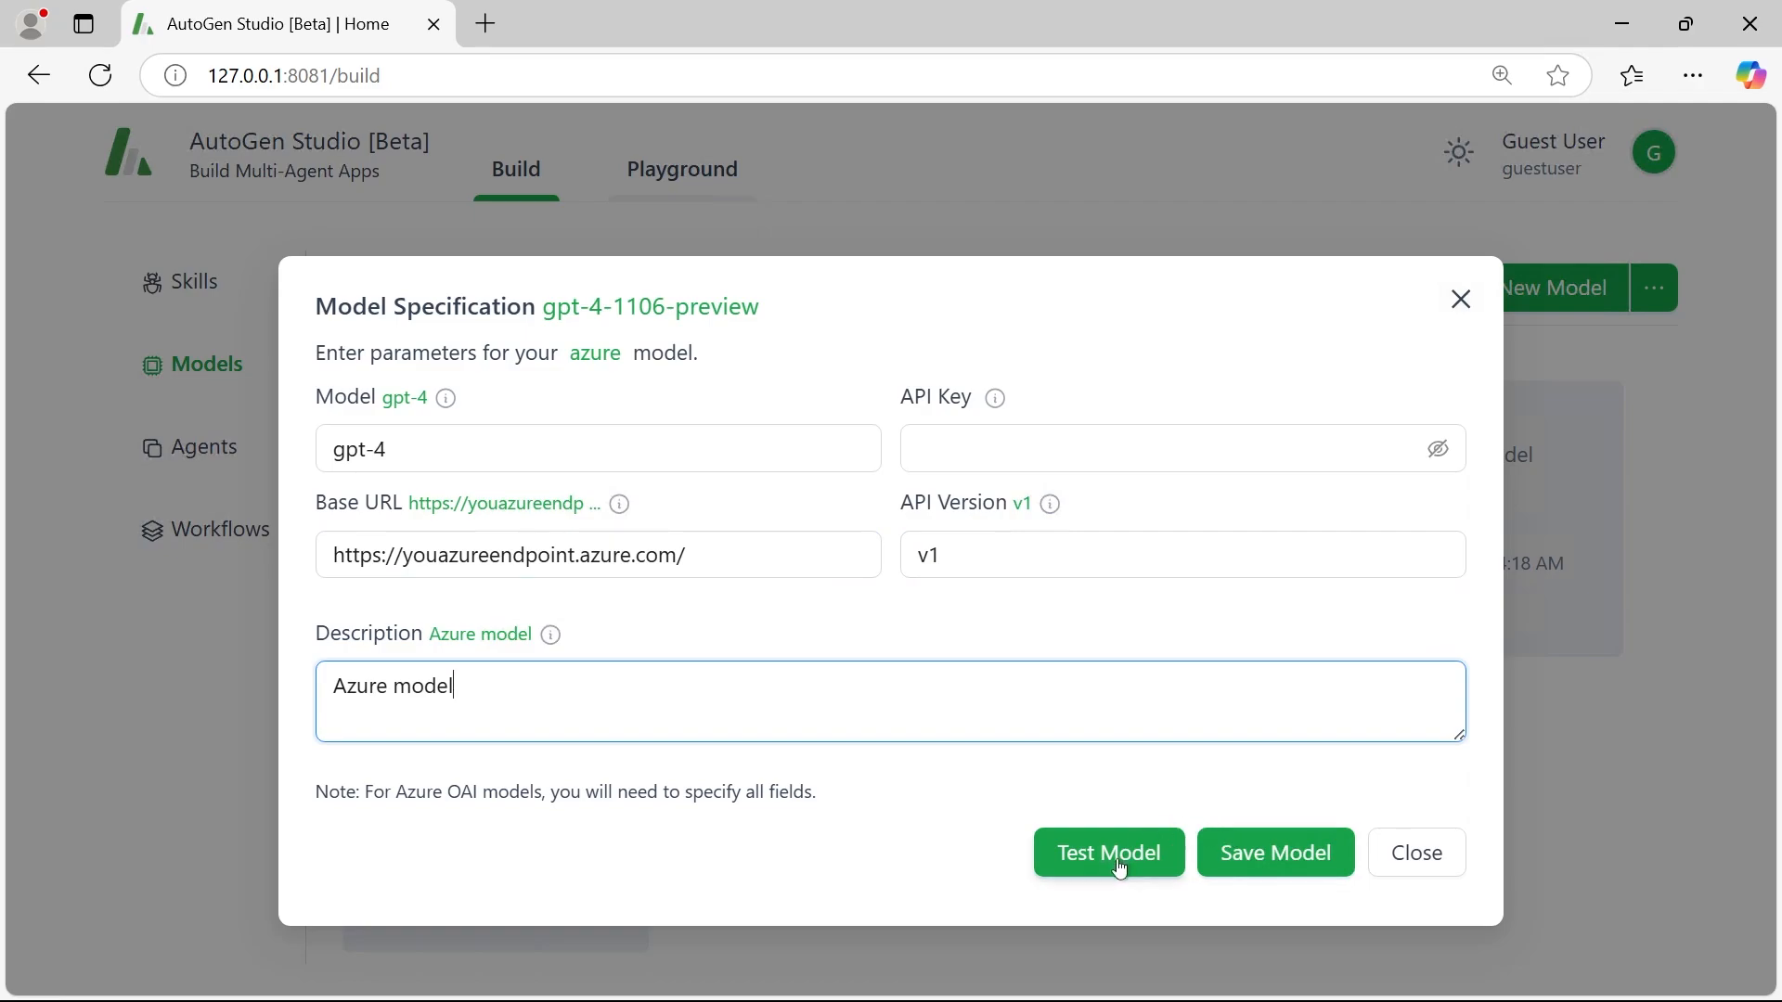
left_click(1461, 317)
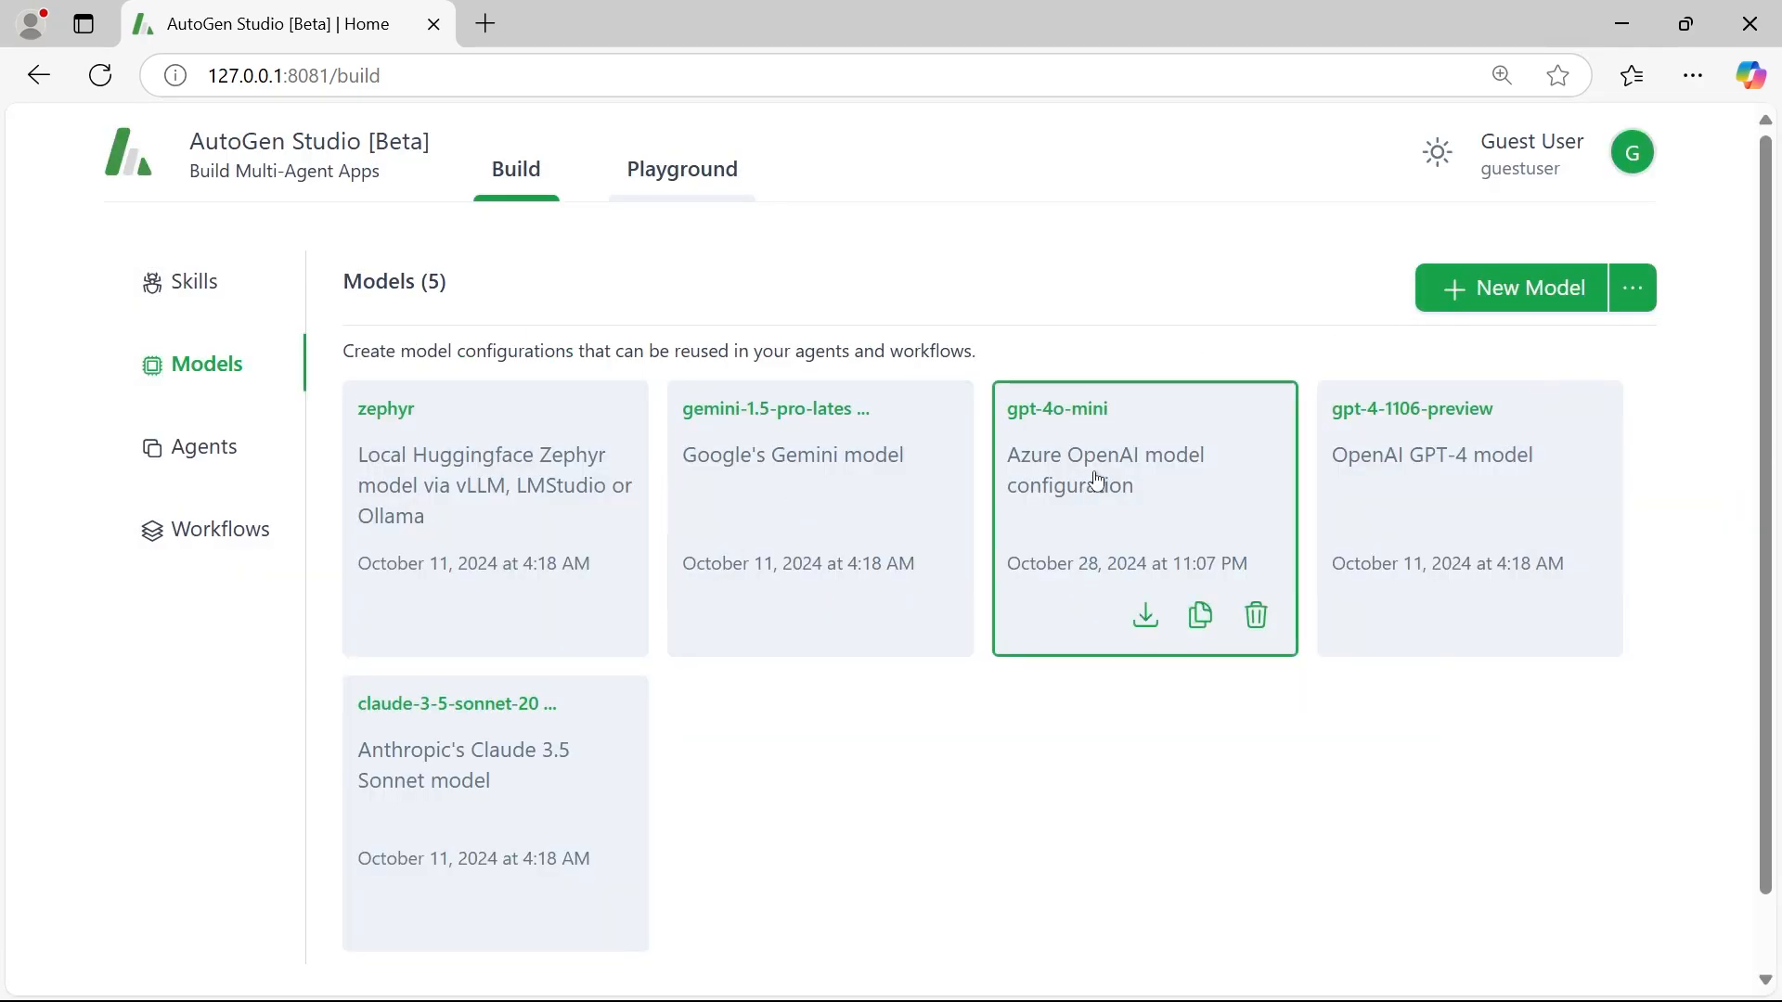
- Review the saved gpt-4o-mini configuration and the zephyr model's name, API key and base URL fields, closing each specification
left_click(1097, 478)
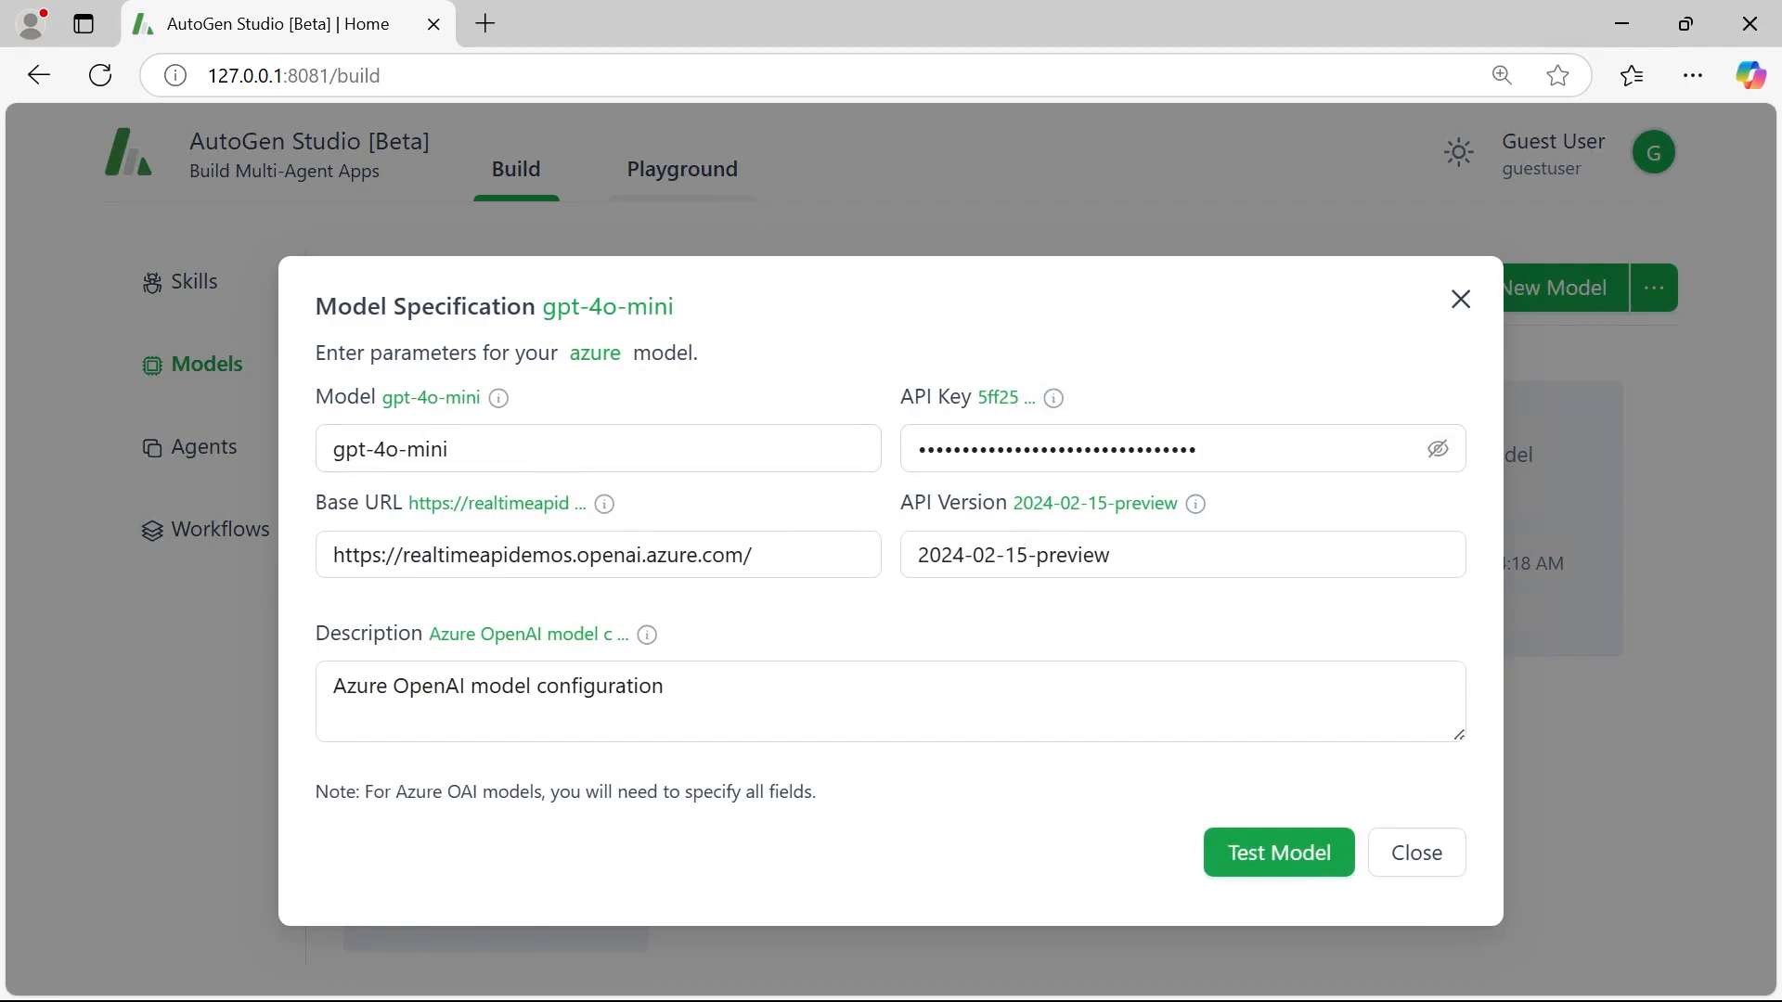
left_click(1460, 299)
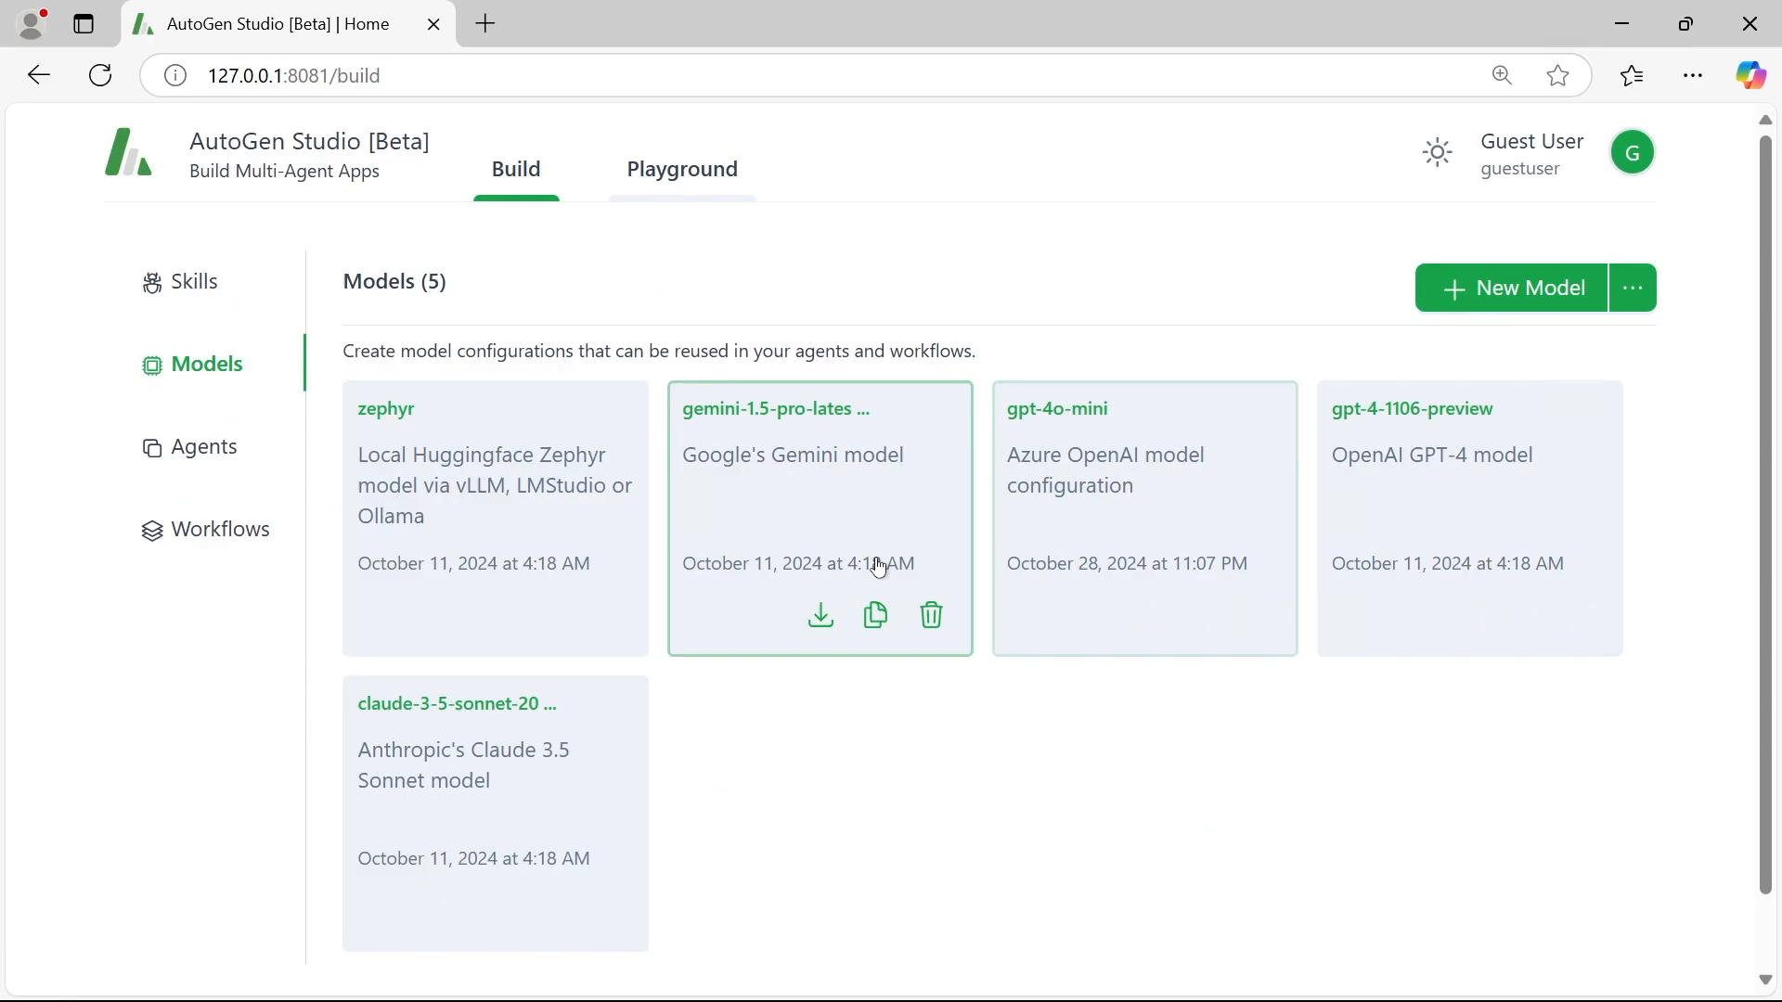
left_click(501, 487)
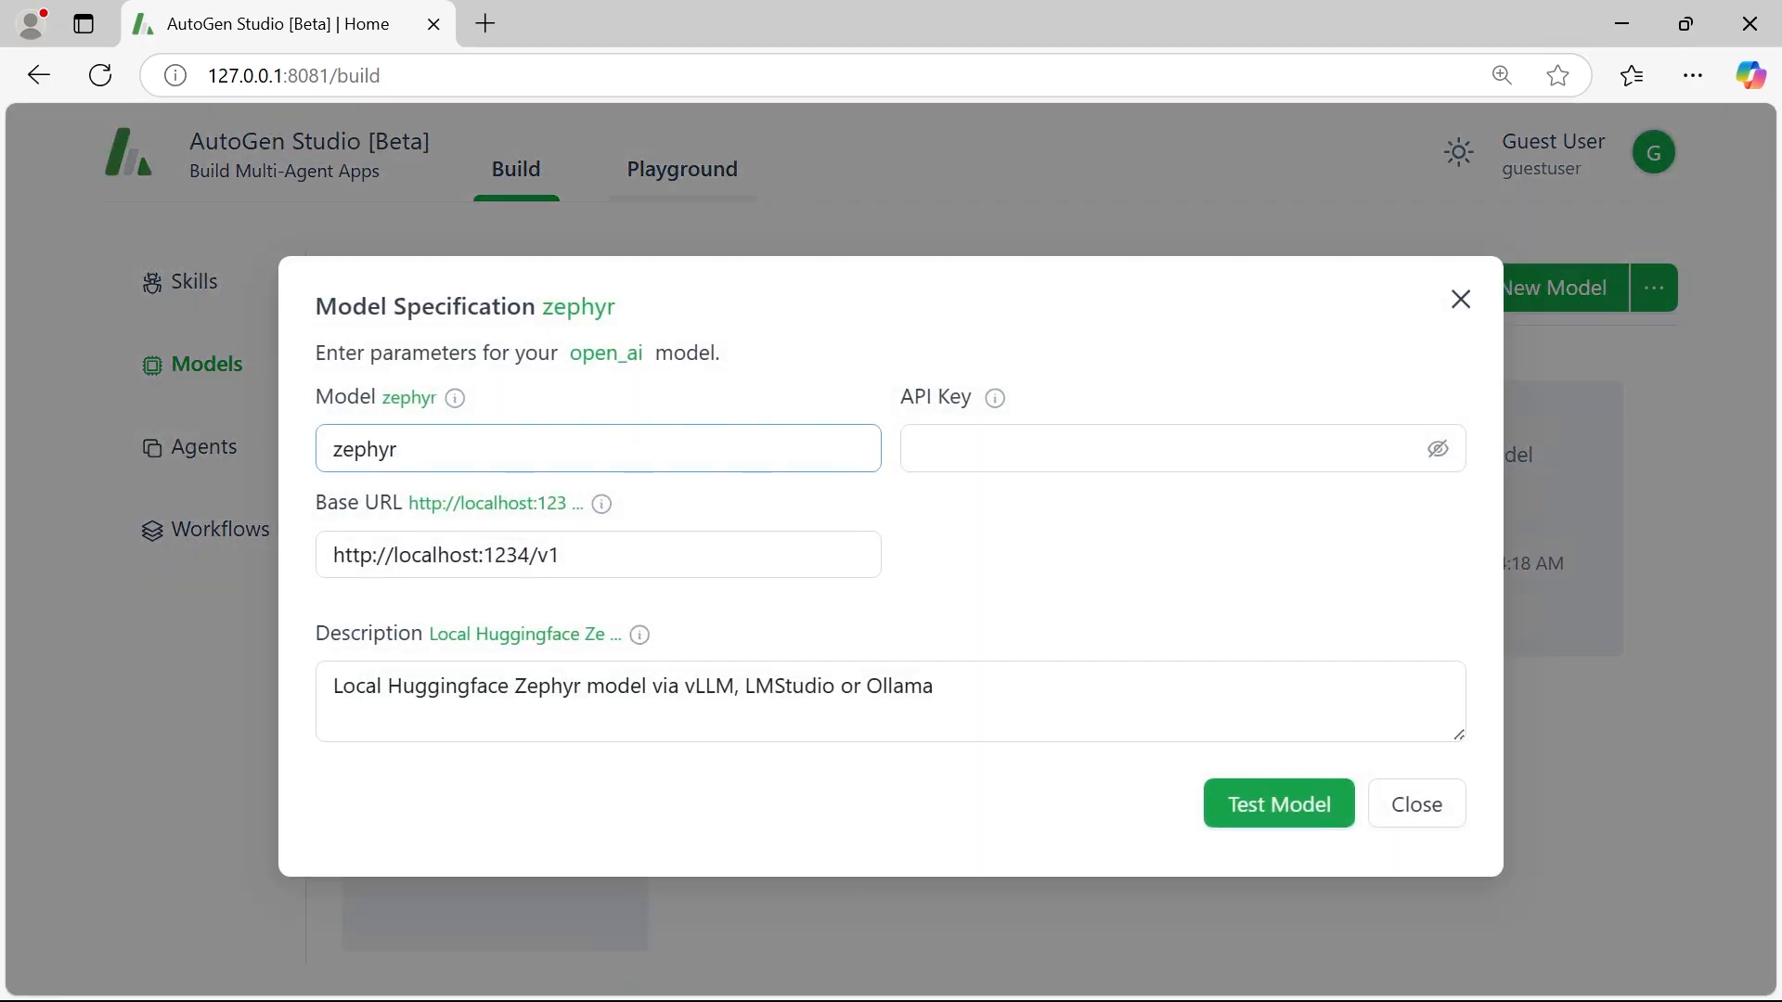
left_click_drag(409, 451, 355, 466)
left_click(974, 453)
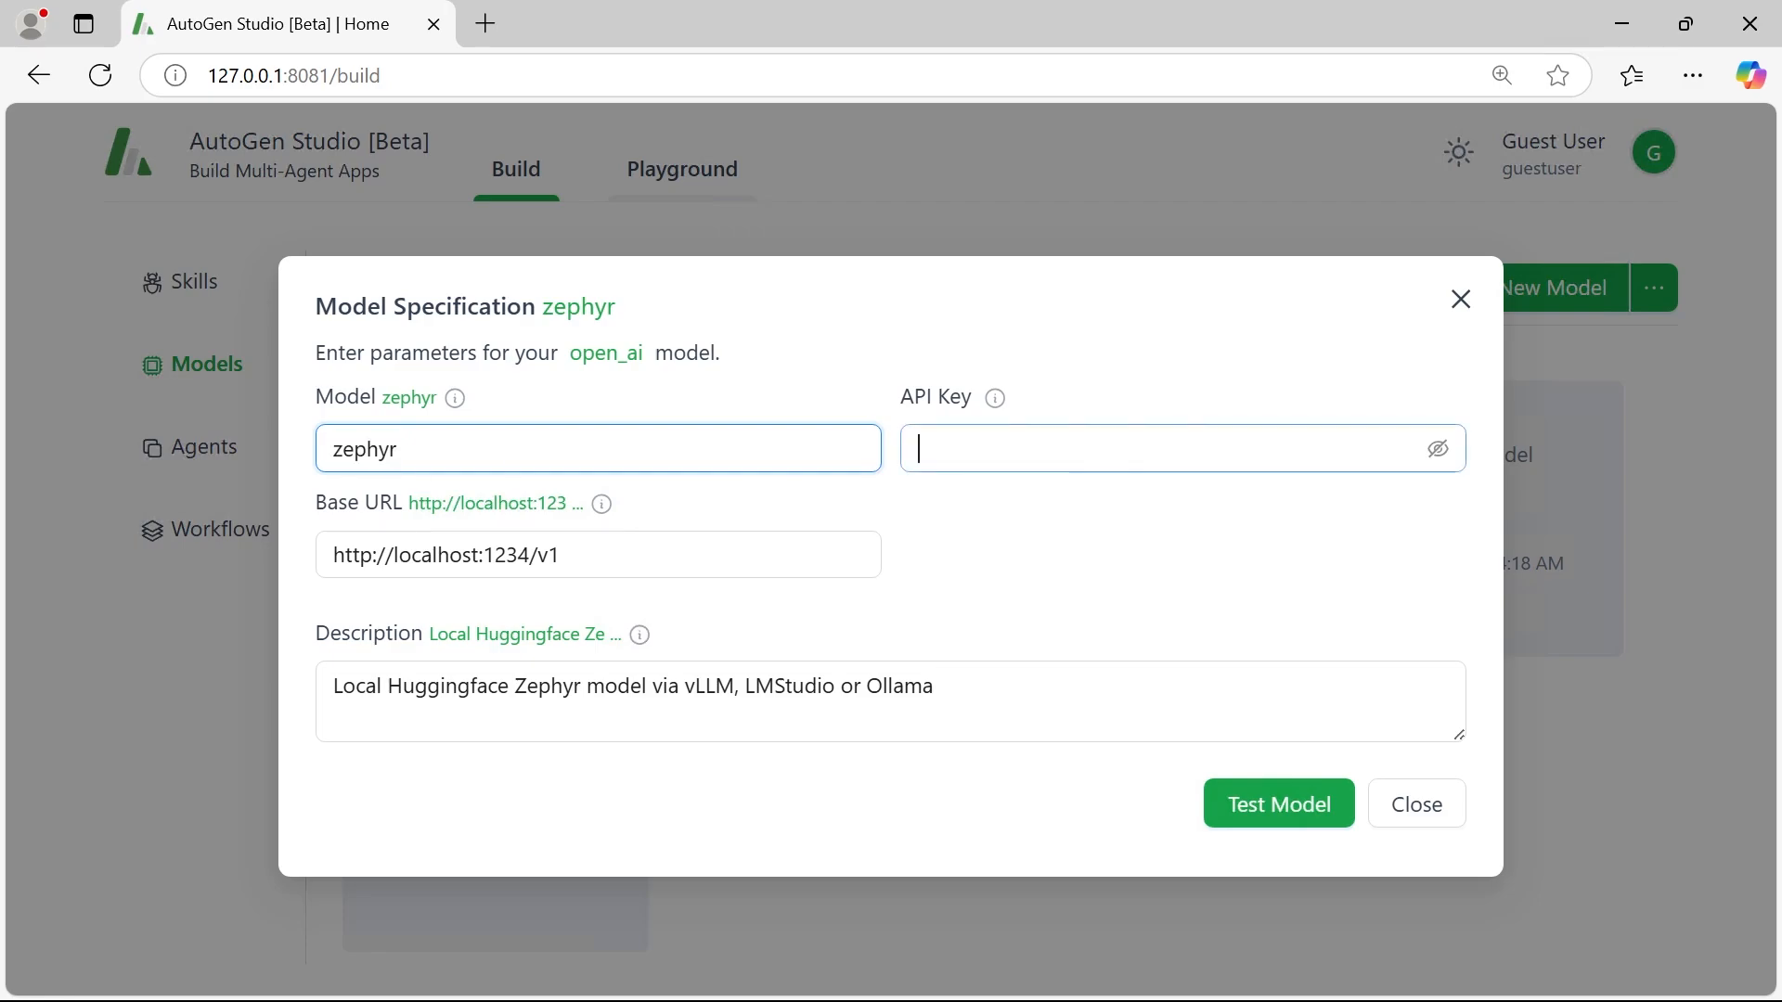
left_click(612, 558)
left_click_drag(559, 555, 333, 555)
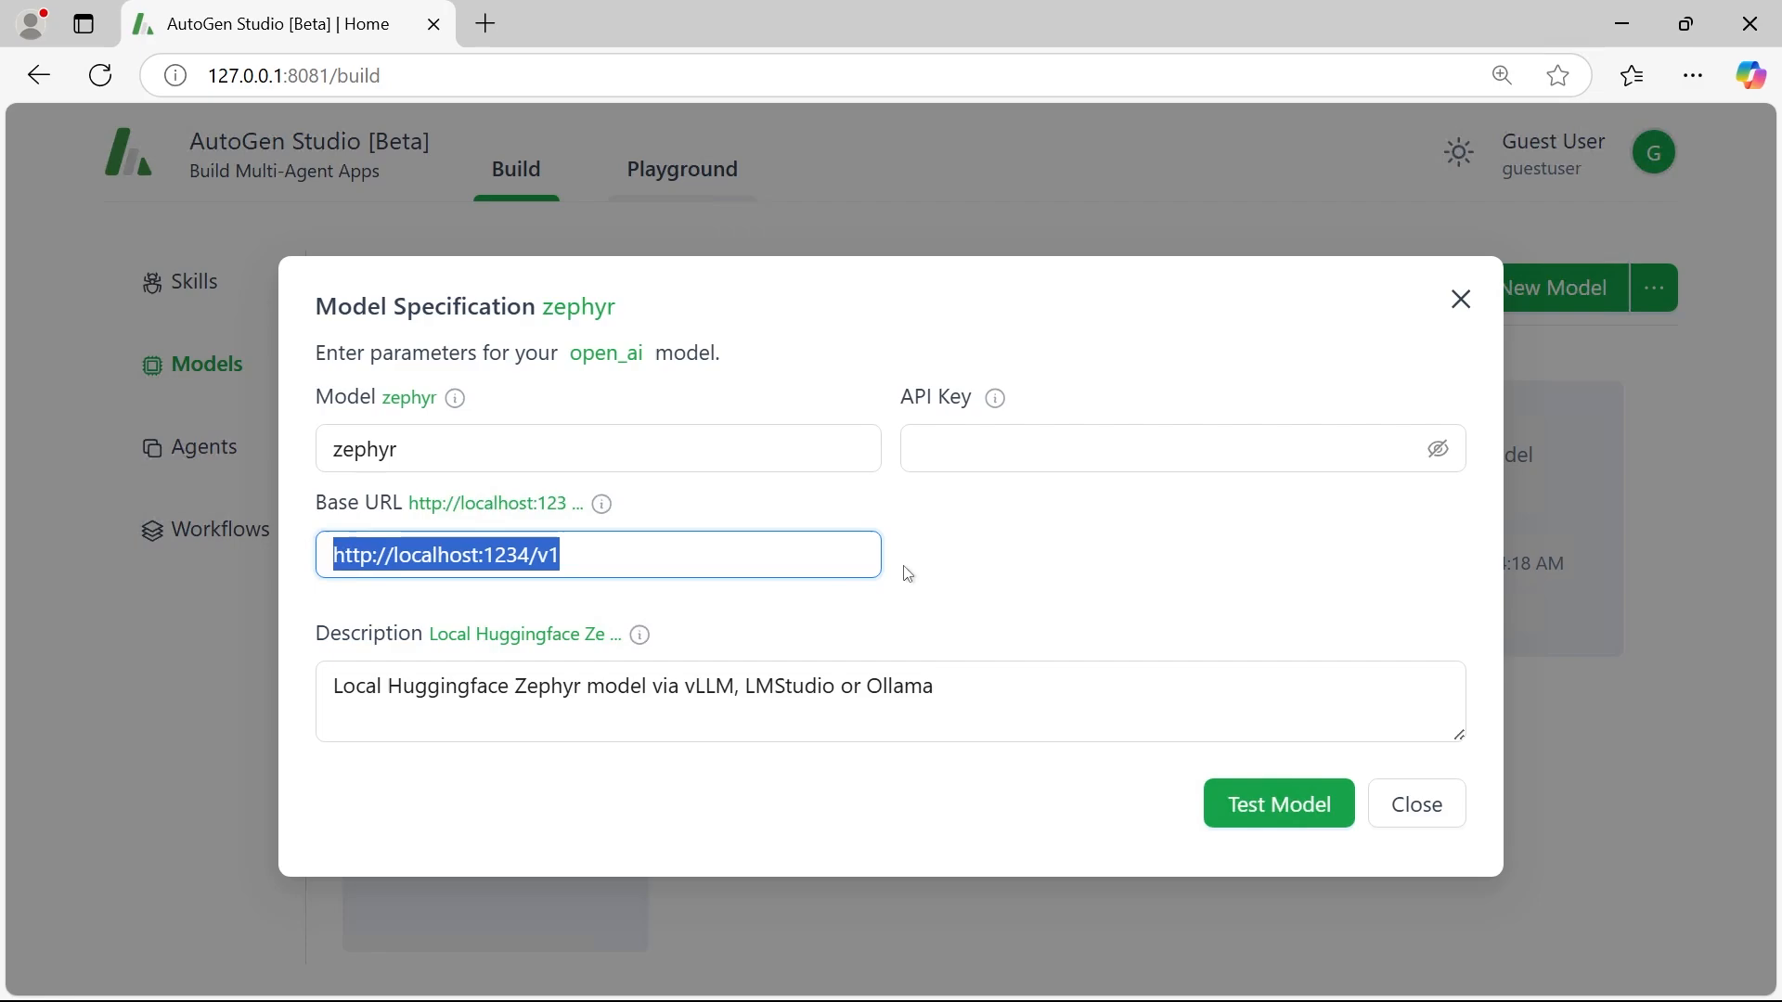
left_click(1417, 820)
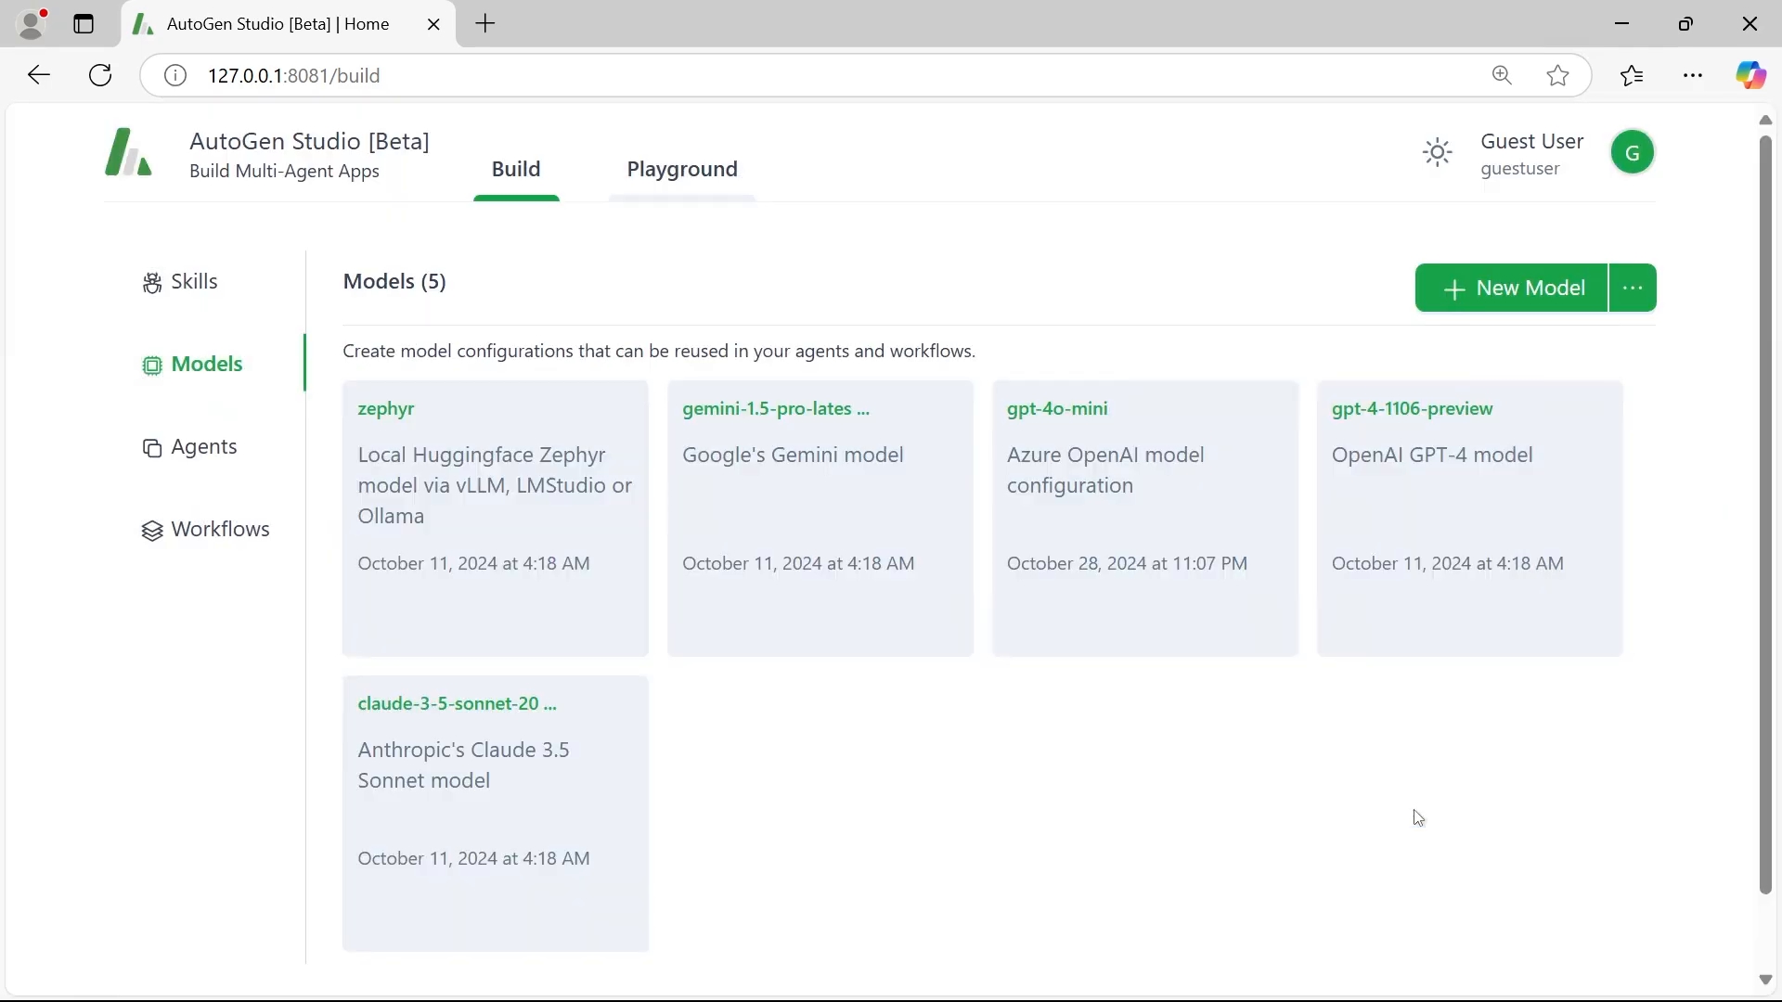
- Look over the Agents list, highlight the sentence about configuring an agent for reuse in a workflow, and clear the selection
left_click(215, 479)
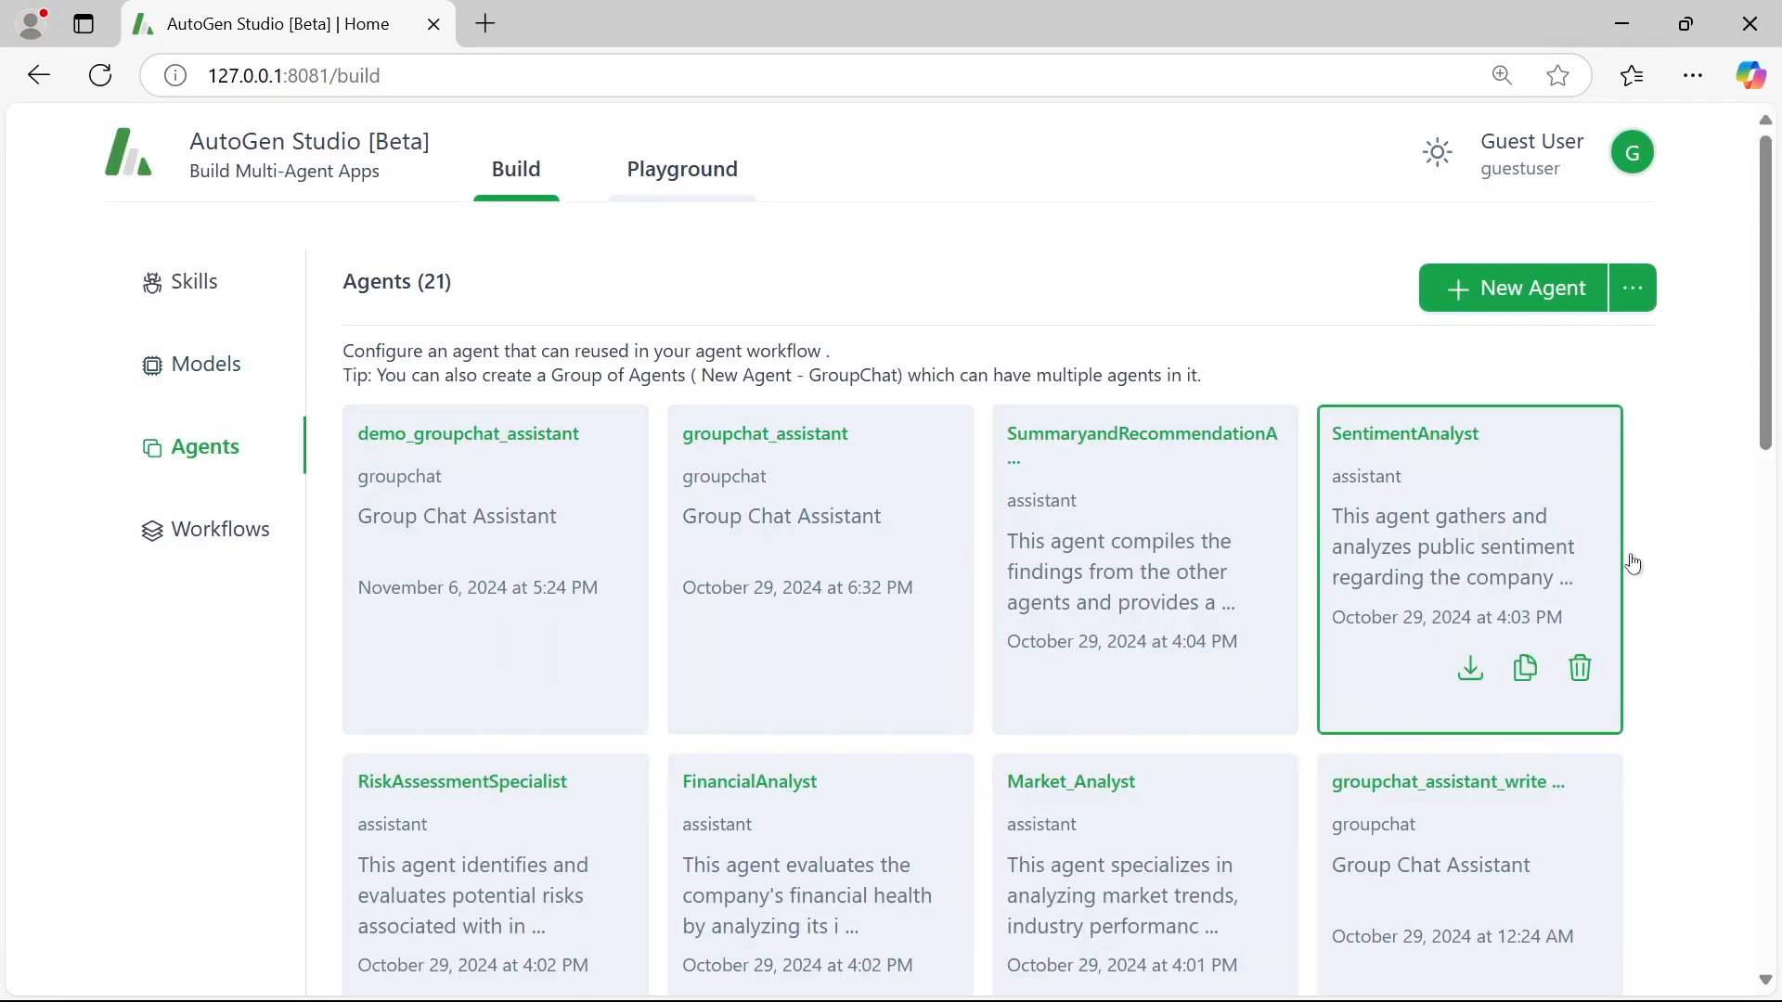
scroll(1670, 538, "down", 6)
scroll(1670, 531, "up", 6)
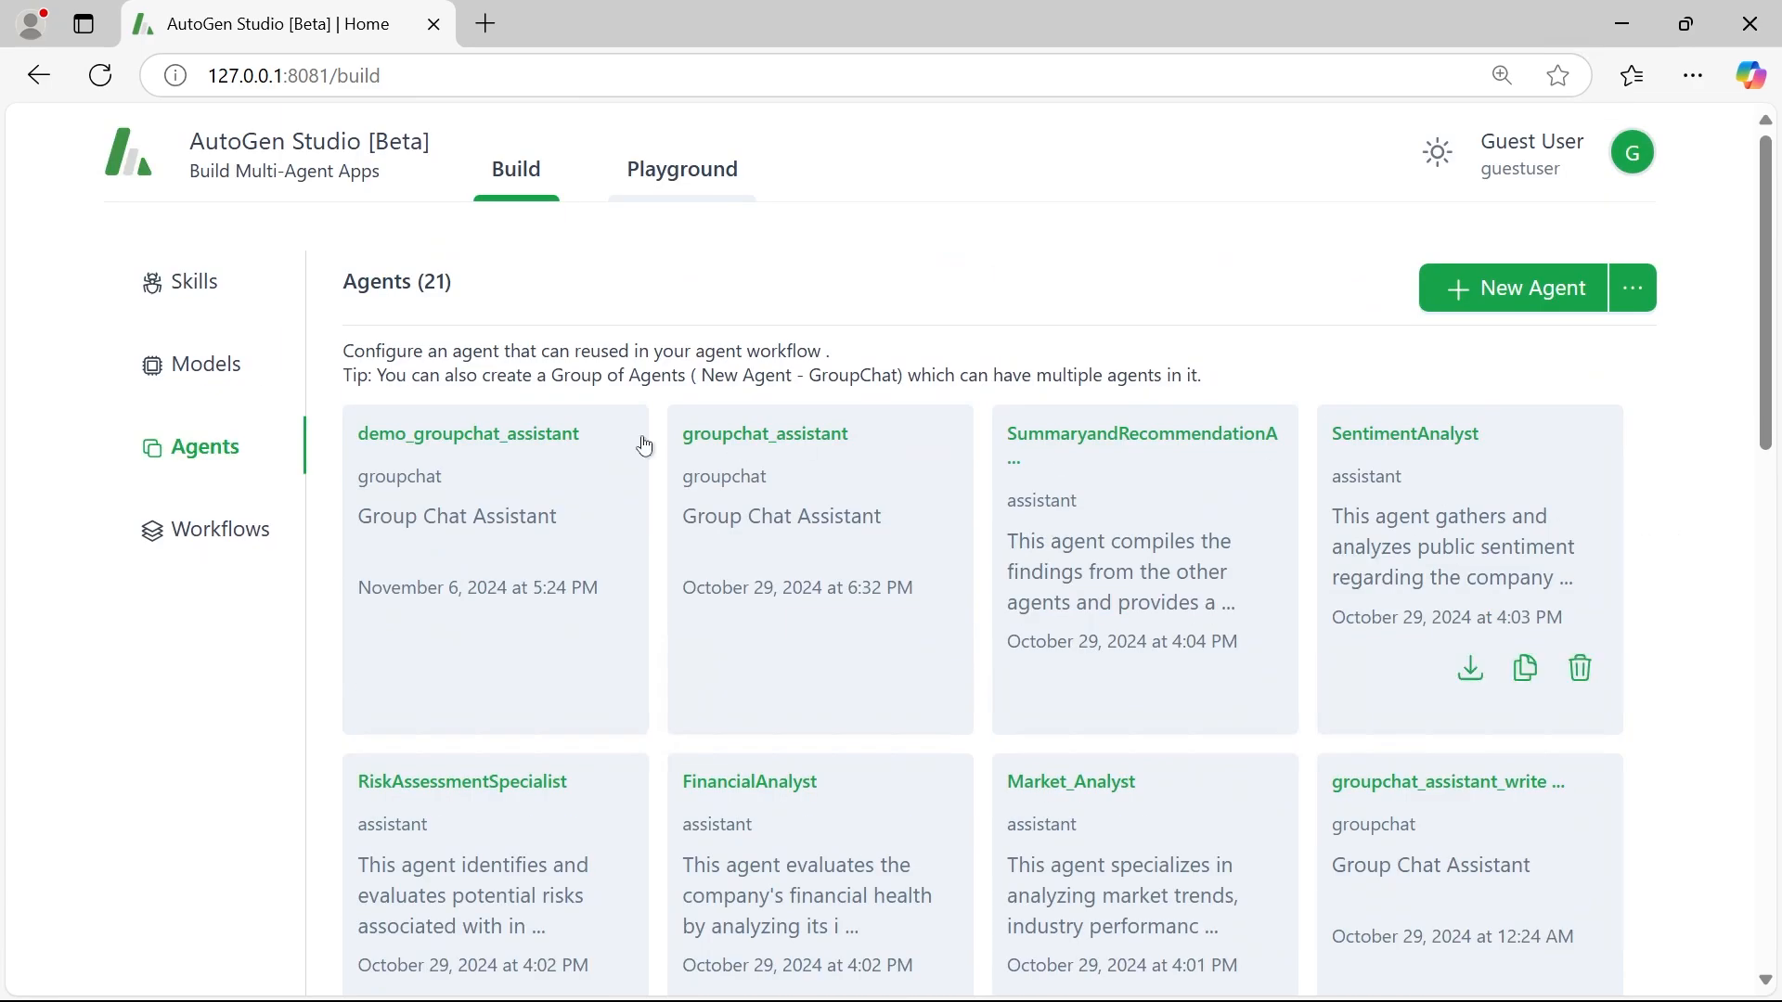
left_click_drag(343, 351, 827, 351)
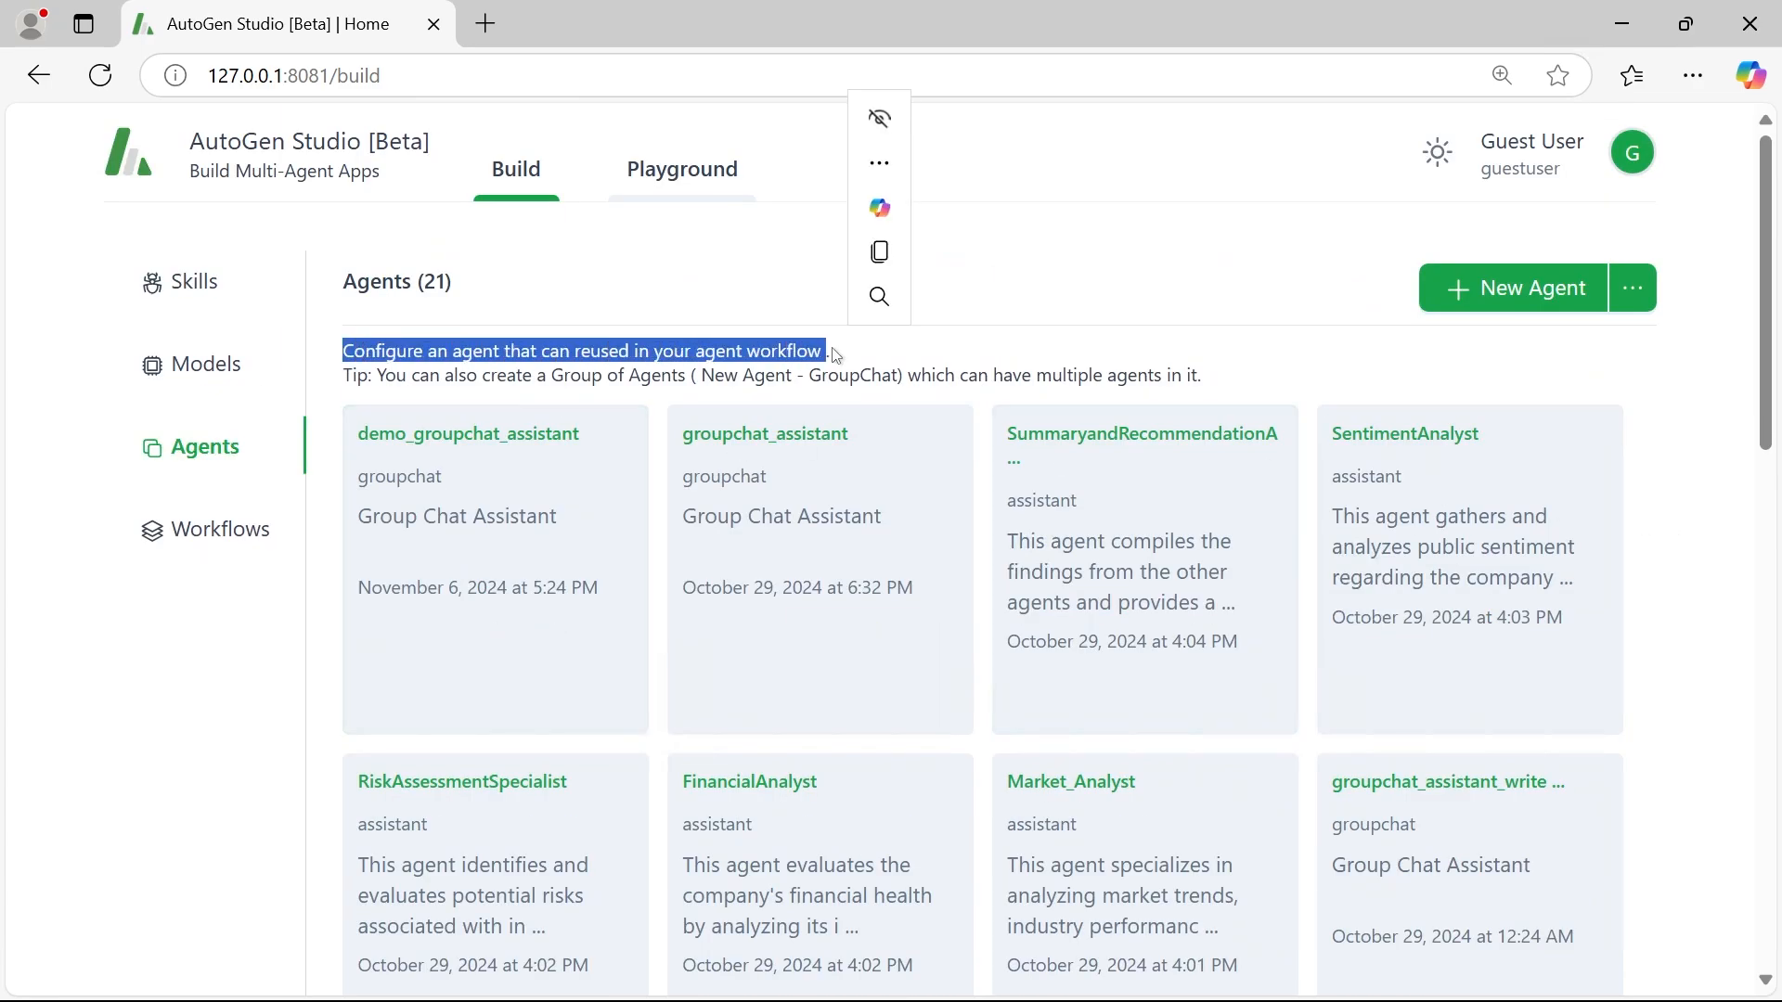
left_click(1081, 357)
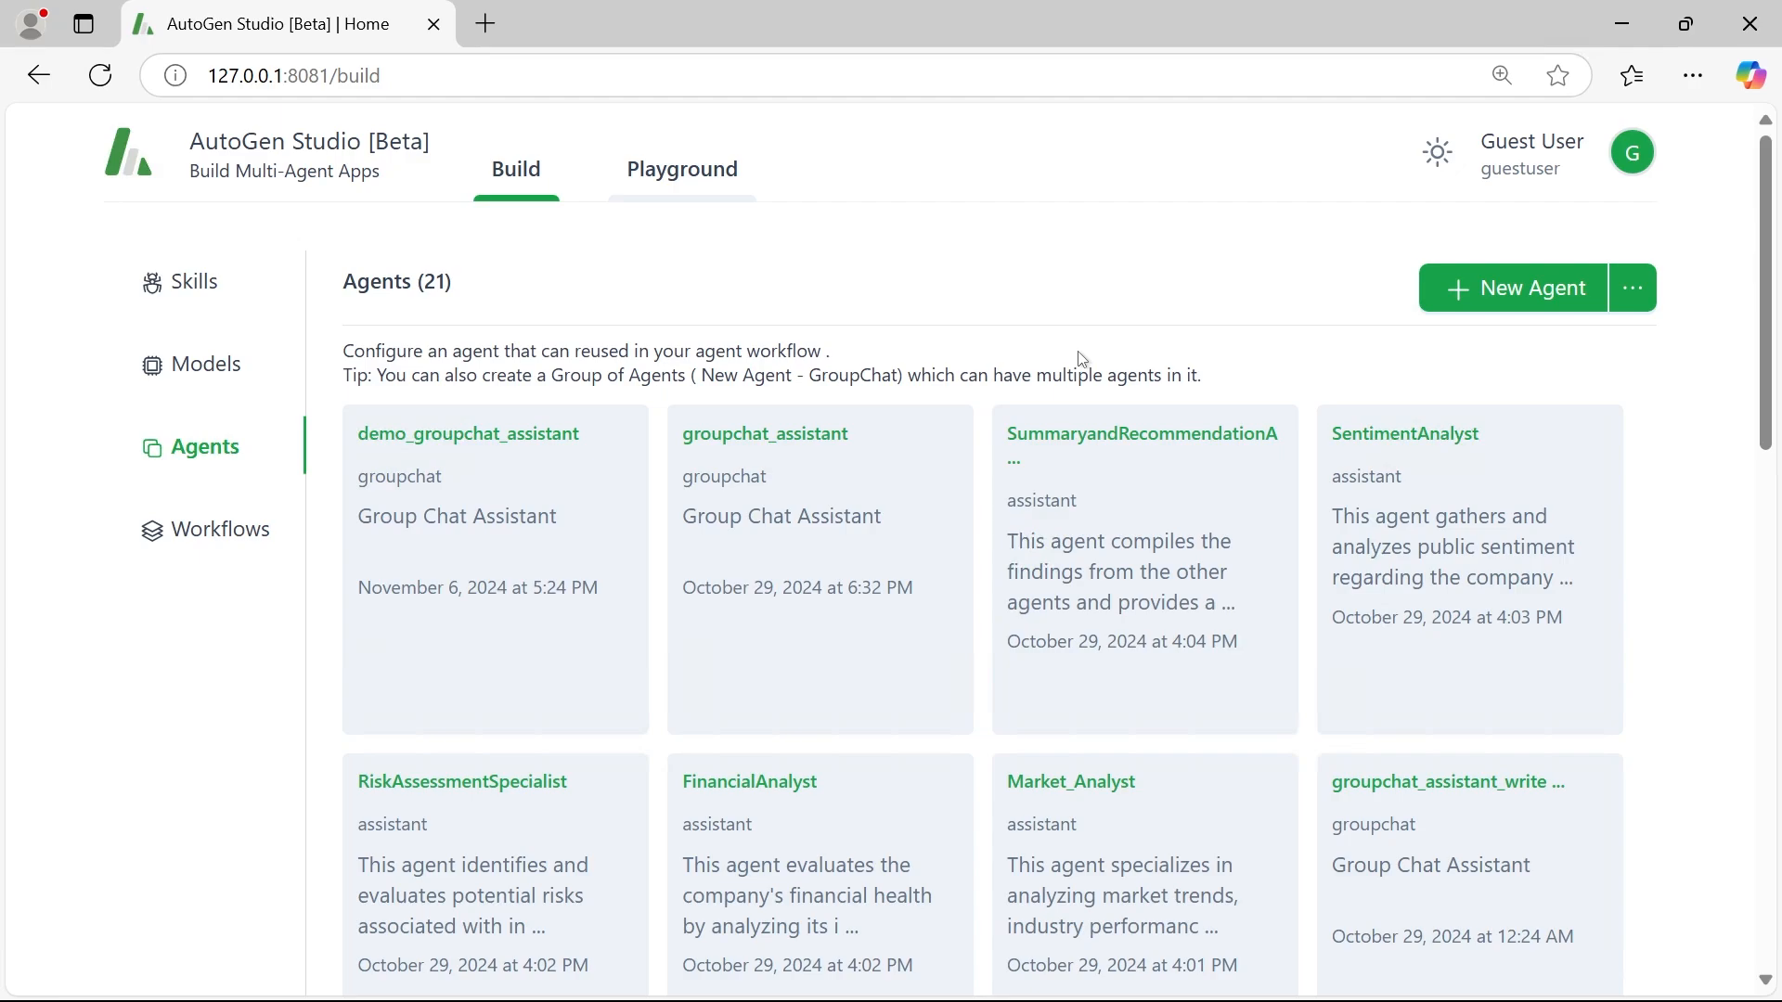
- Start a new agent, look over the three agent types, and choose Assistant Agent
left_click(1532, 301)
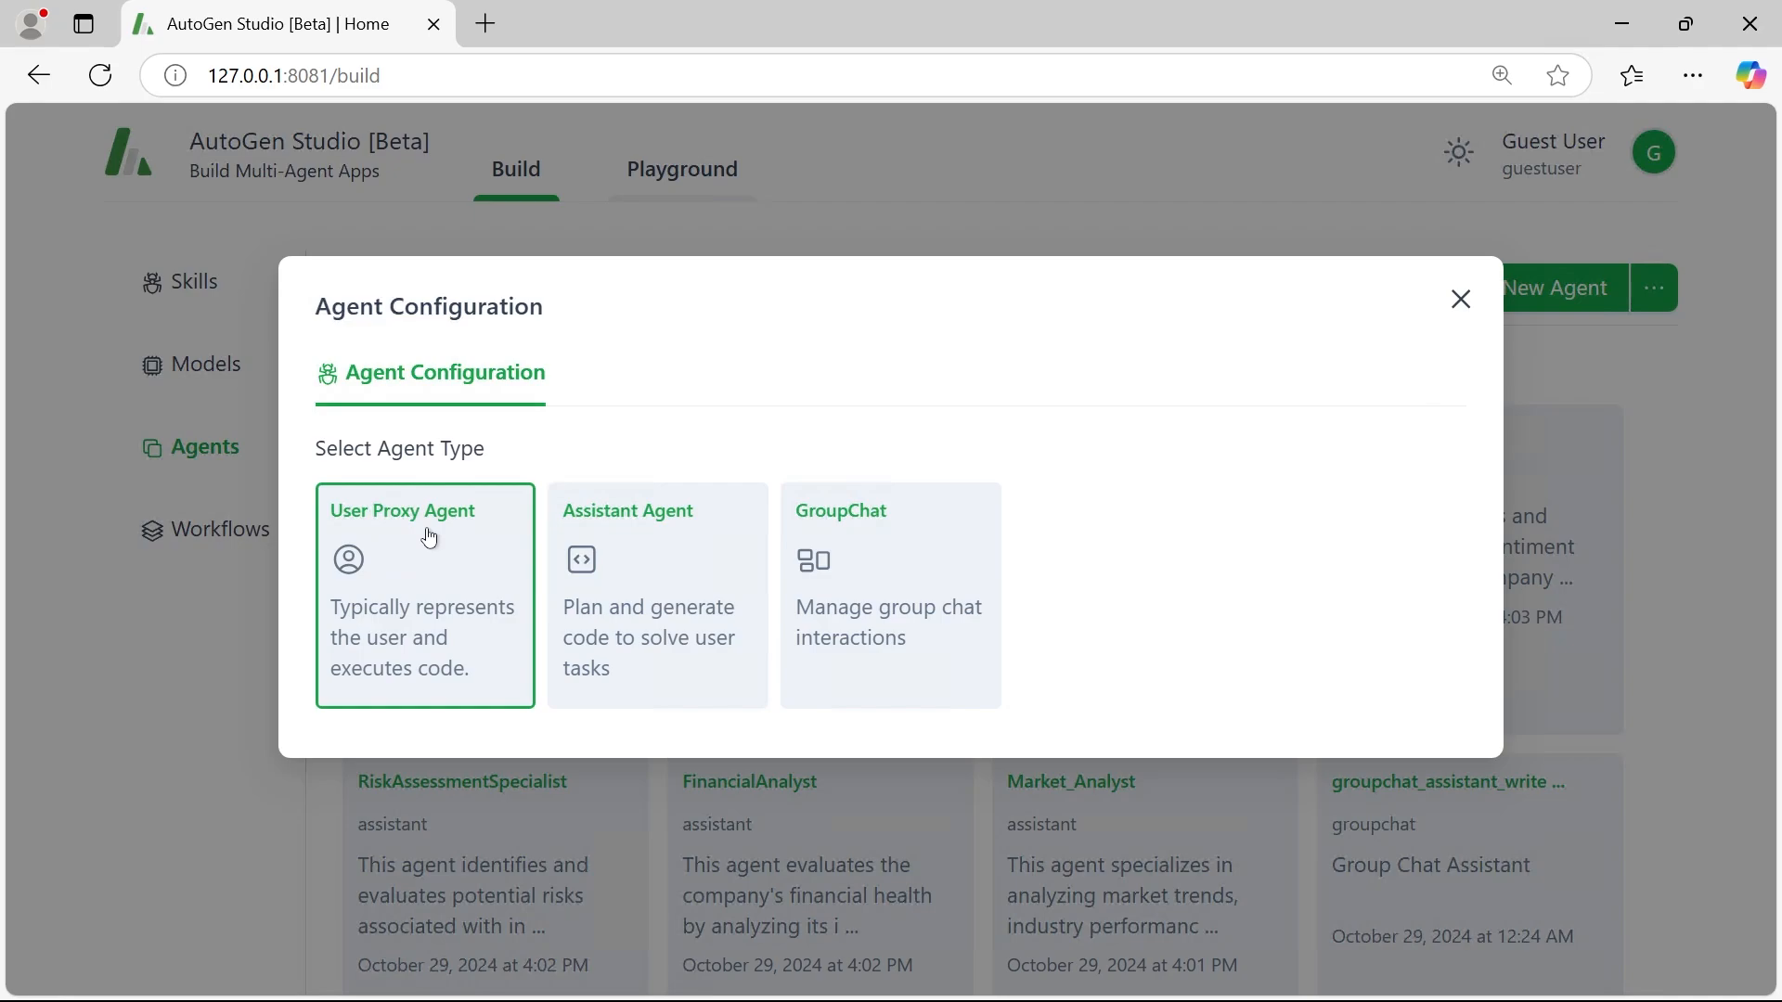
left_click(611, 581)
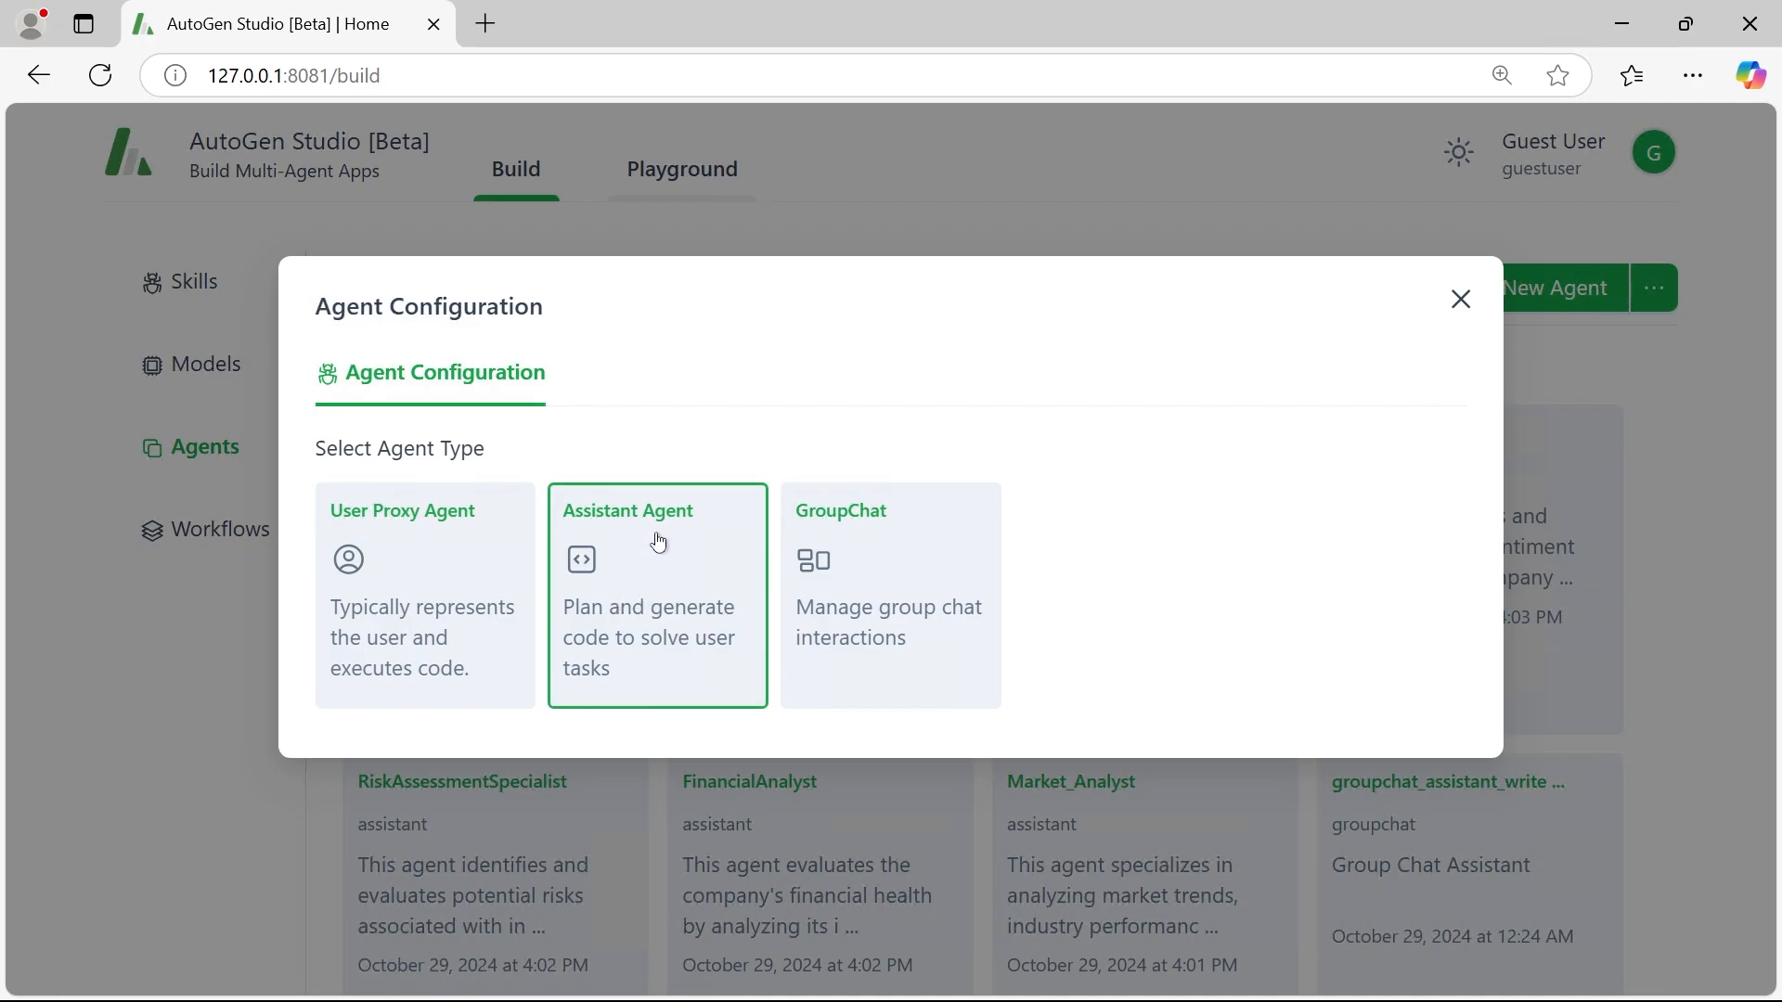
left_click(812, 541)
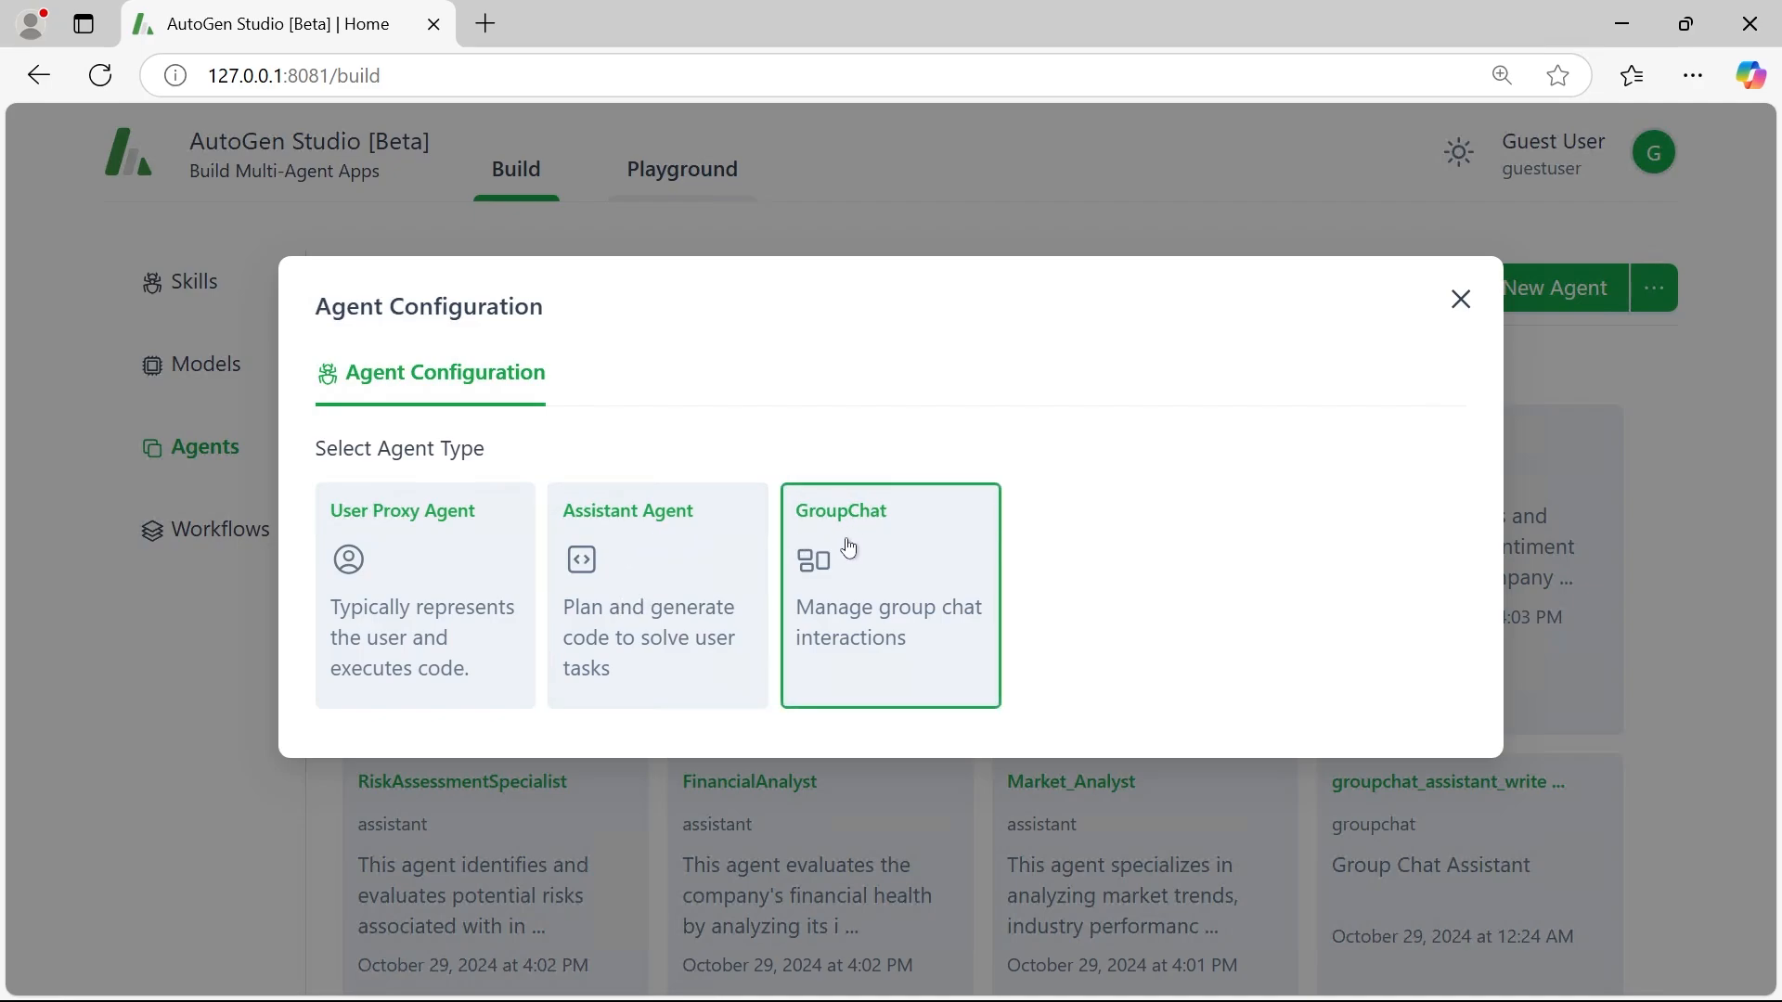
left_click(636, 580)
left_click(634, 546)
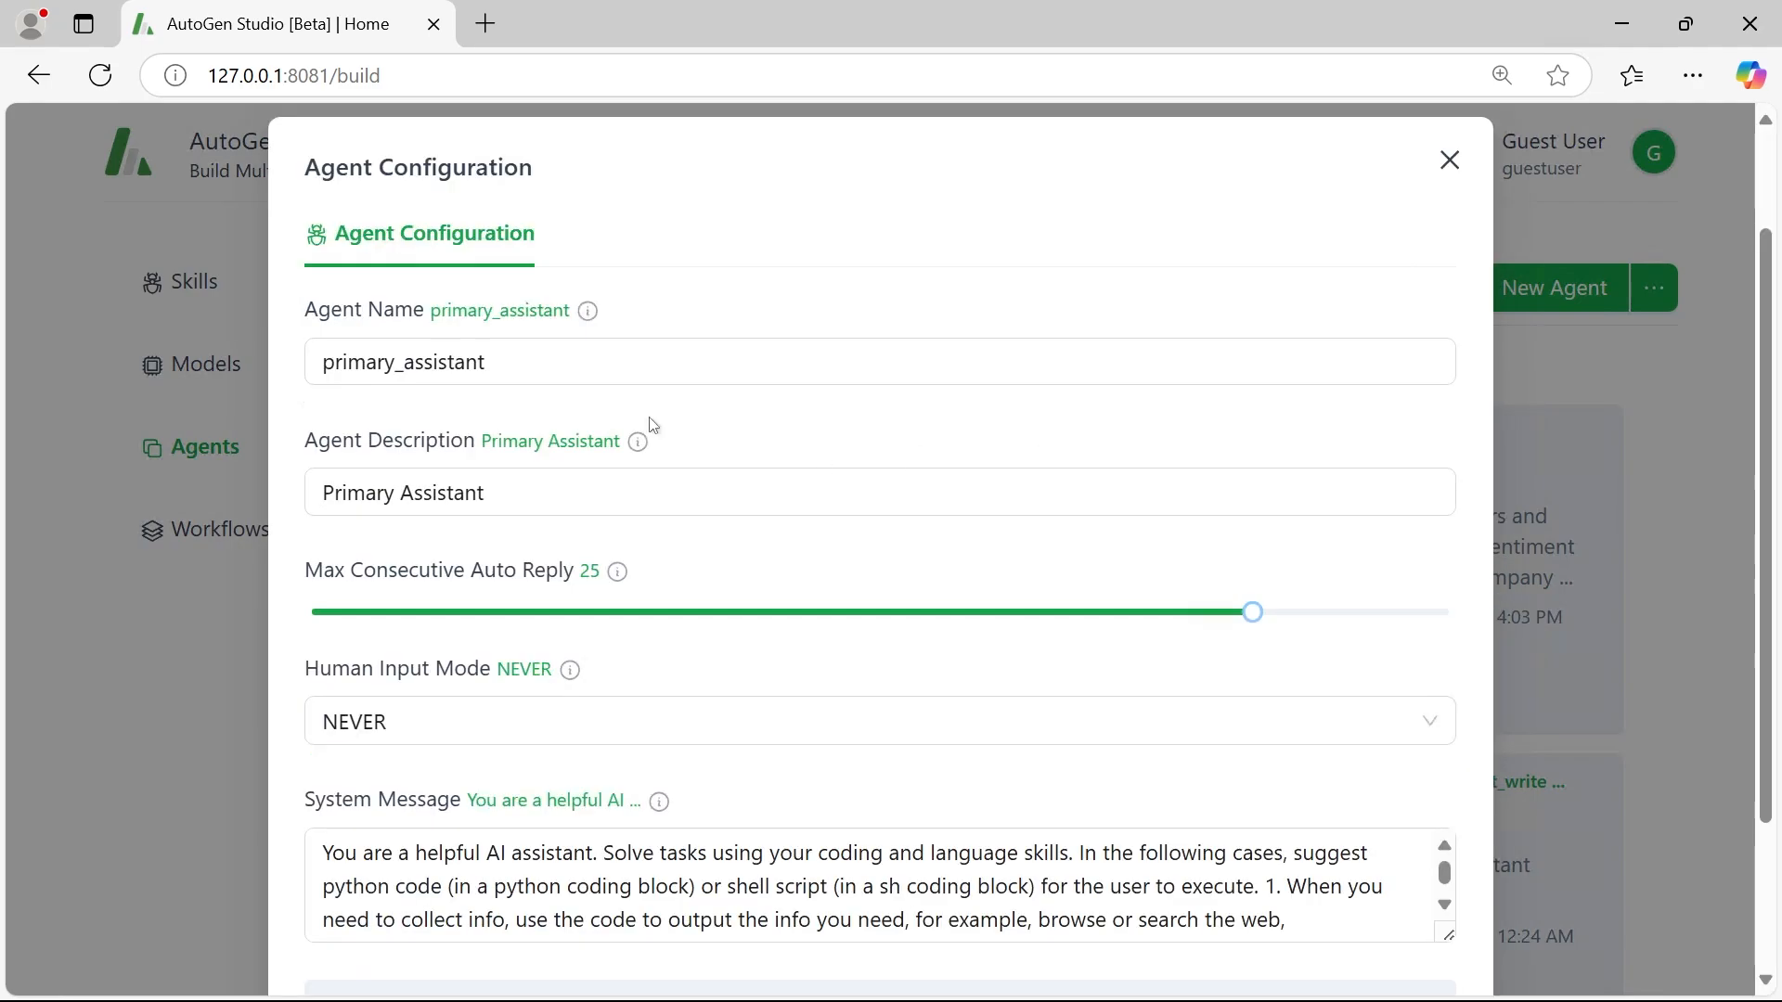
- Review the new assistant's name, description, auto reply and input mode fields, and enlarge the System Message box to read it
left_click(830, 373)
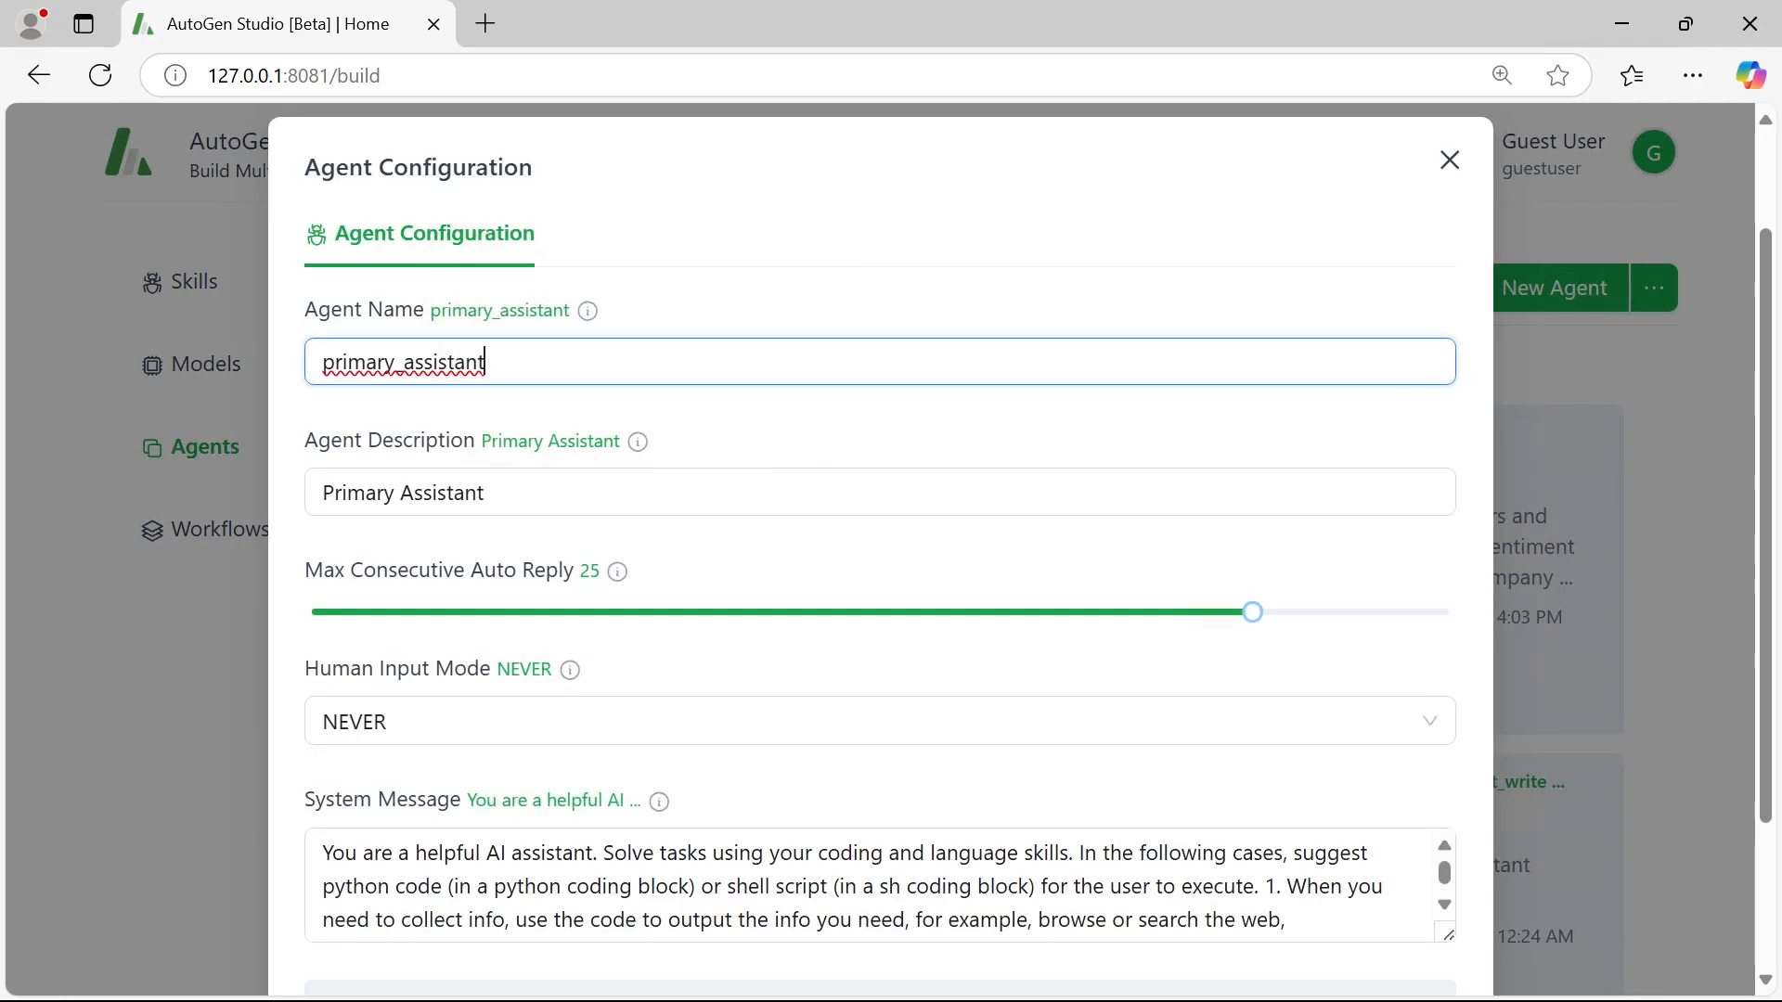
scroll(379, 540, "down", 2)
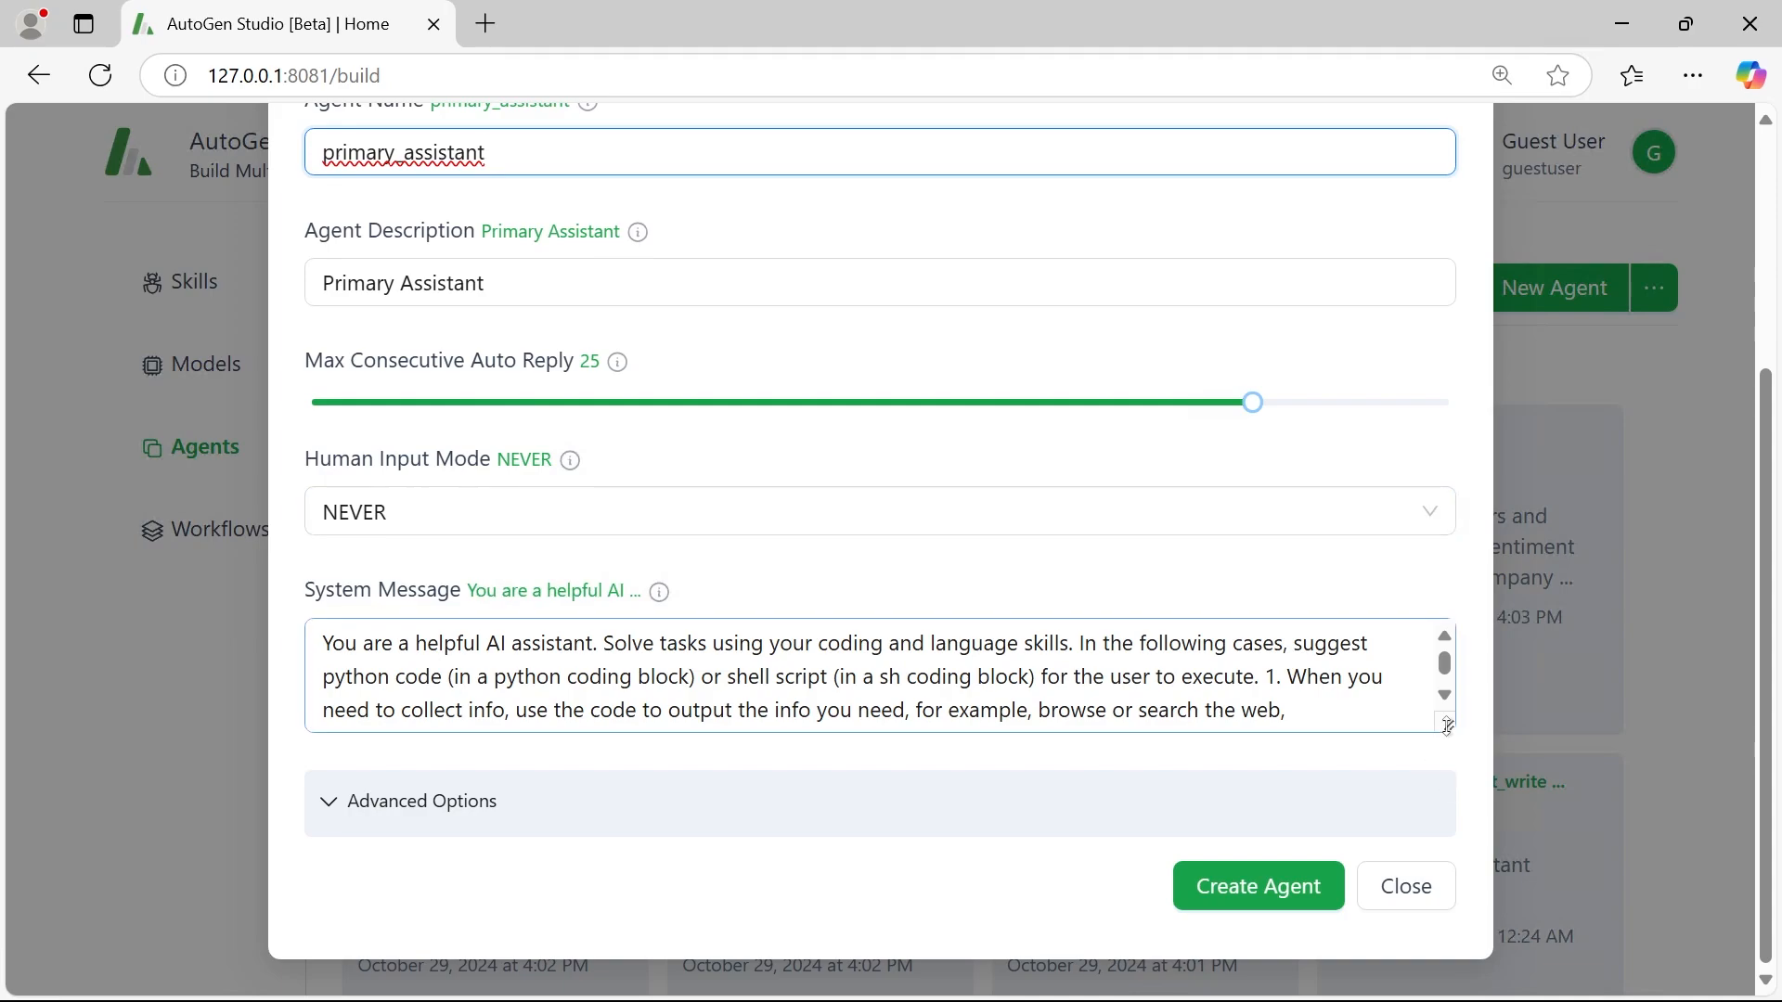
left_click_drag(1448, 726, 1447, 979)
scroll(1328, 523, "down", 3)
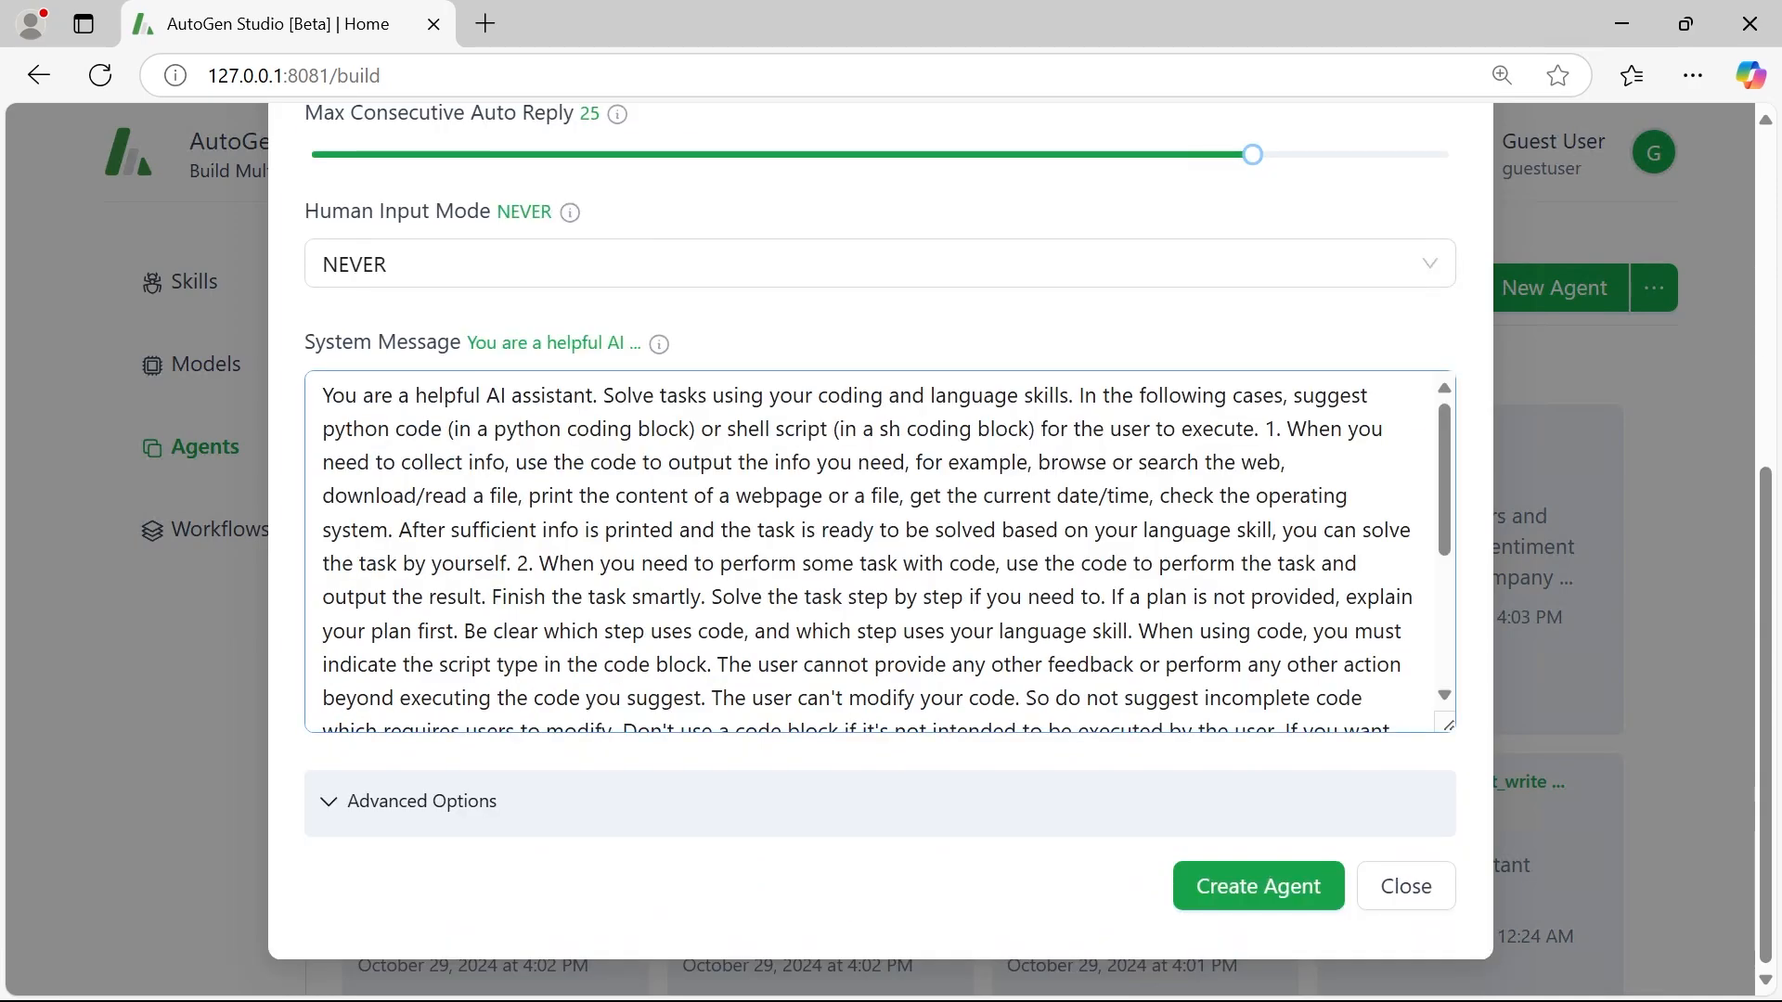
mouse_move(1443, 464)
left_mouse_down()
mouse_move(1443, 594)
mouse_move(1439, 447)
left_mouse_up()
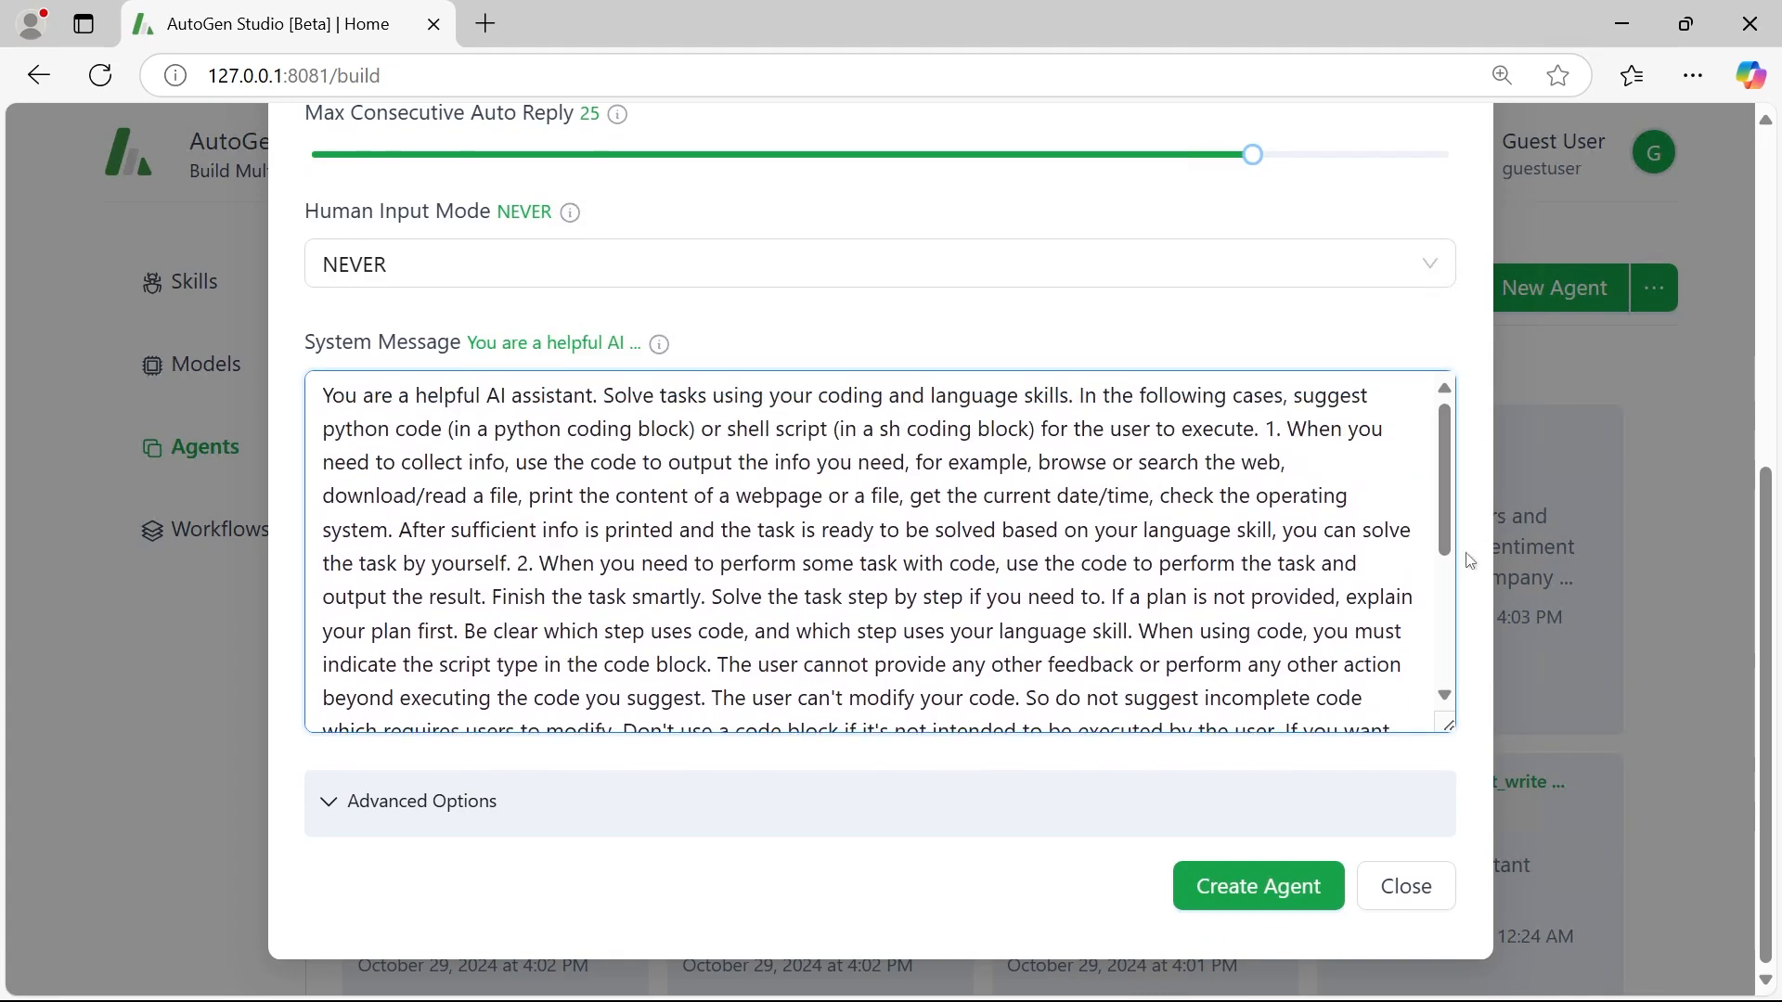
- Expand the advanced options, review temperature, default auto reply, max tokens and code execution, and create the primary_assistant agent
left_click(476, 818)
scroll(680, 759, "down", 6)
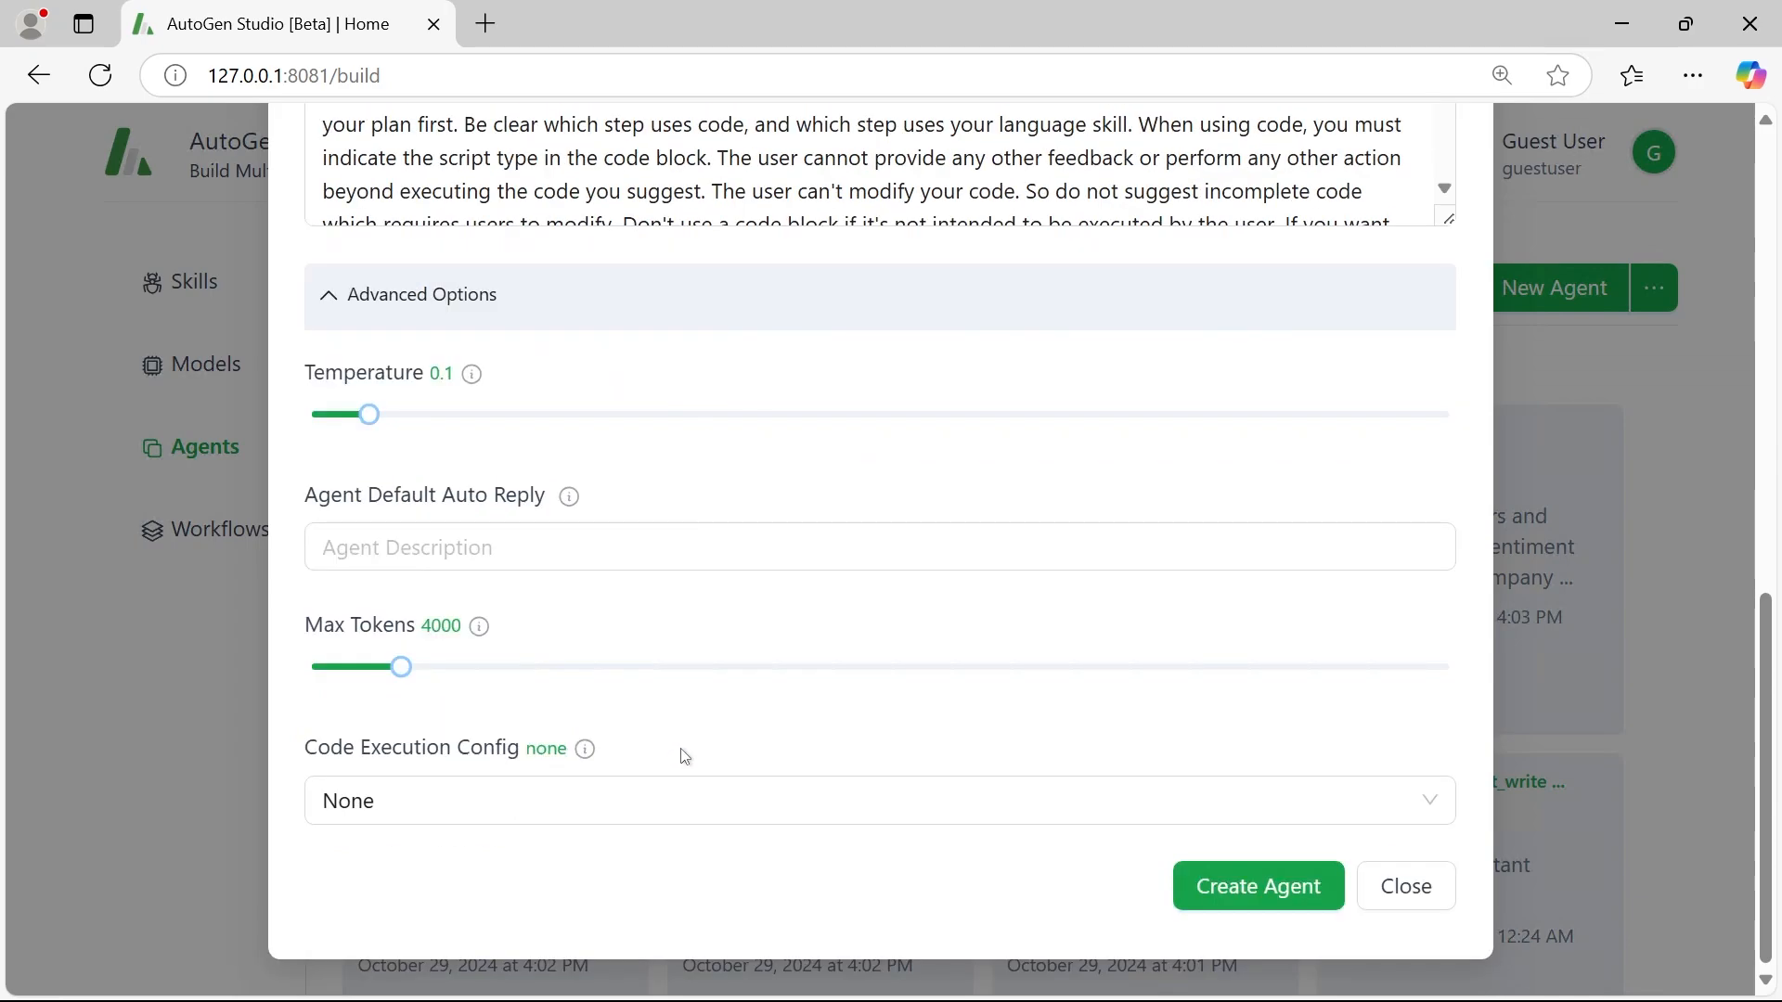
left_click(342, 547)
scroll(946, 728, "up", 10)
scroll(1177, 668, "down", 8)
scroll(1177, 668, "down", 3)
left_click(1203, 882)
scroll(1073, 699, "up", 8)
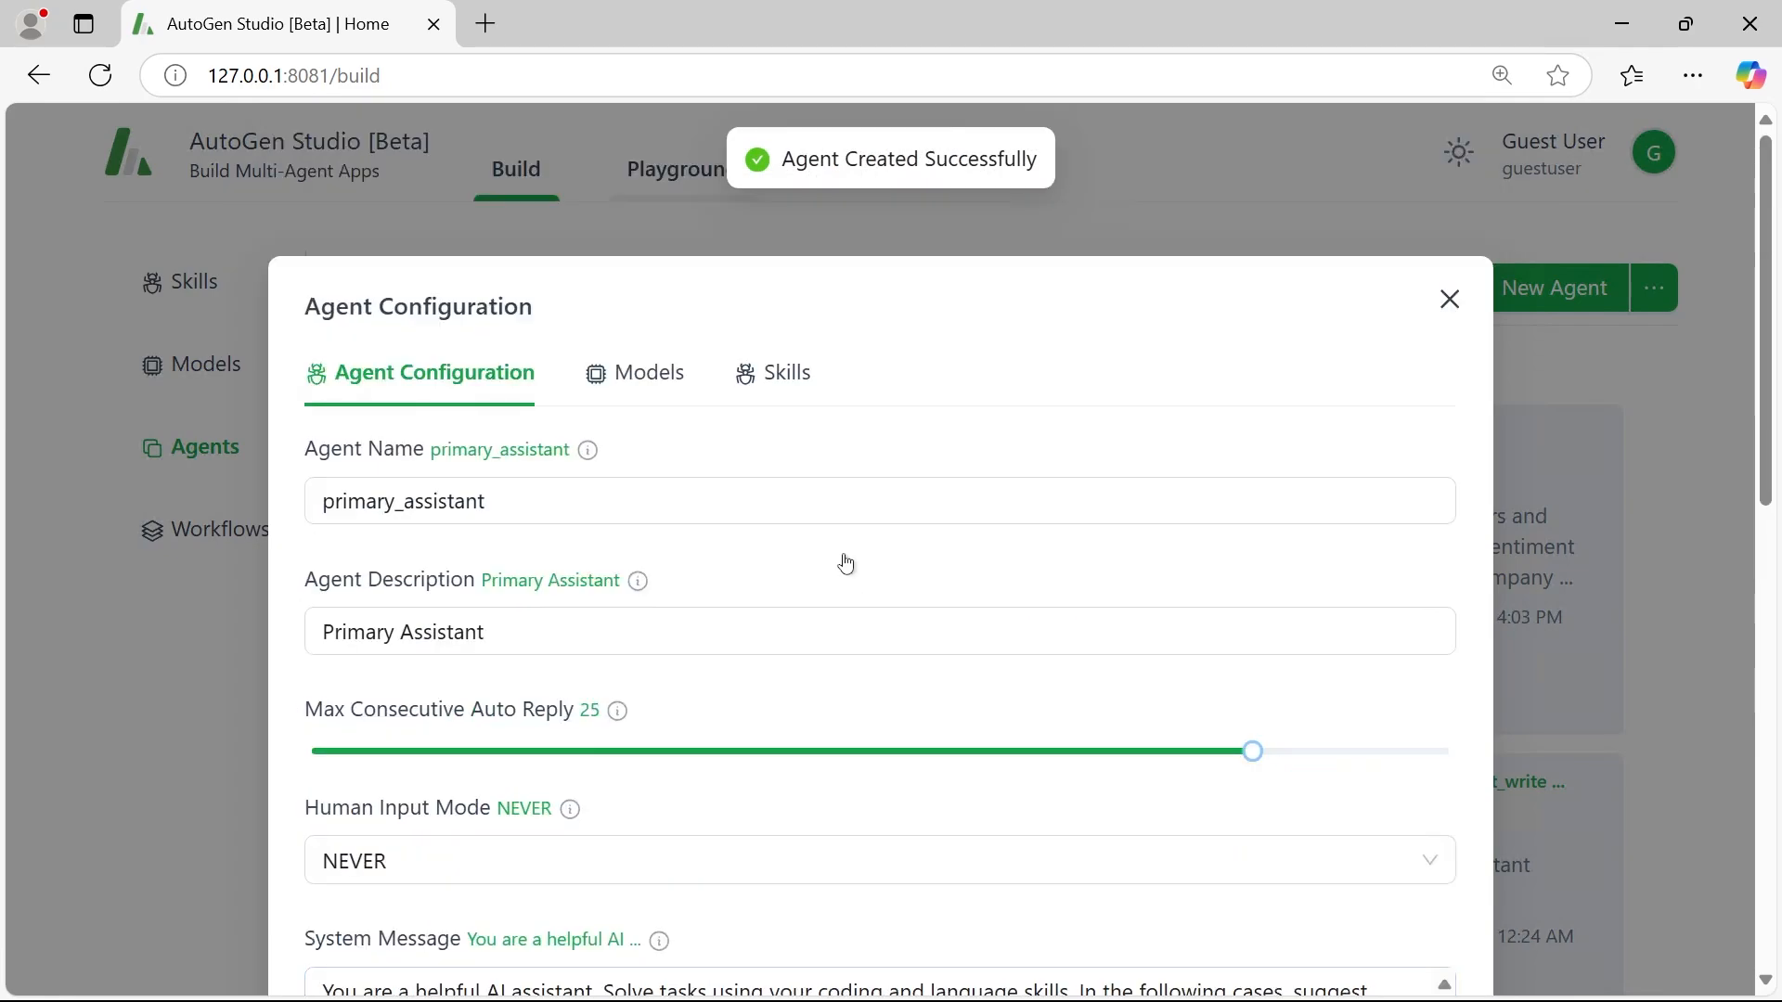
- Link the gpt-4o-mini model to the primary_assistant agent and check the linked model's details
left_click(655, 375)
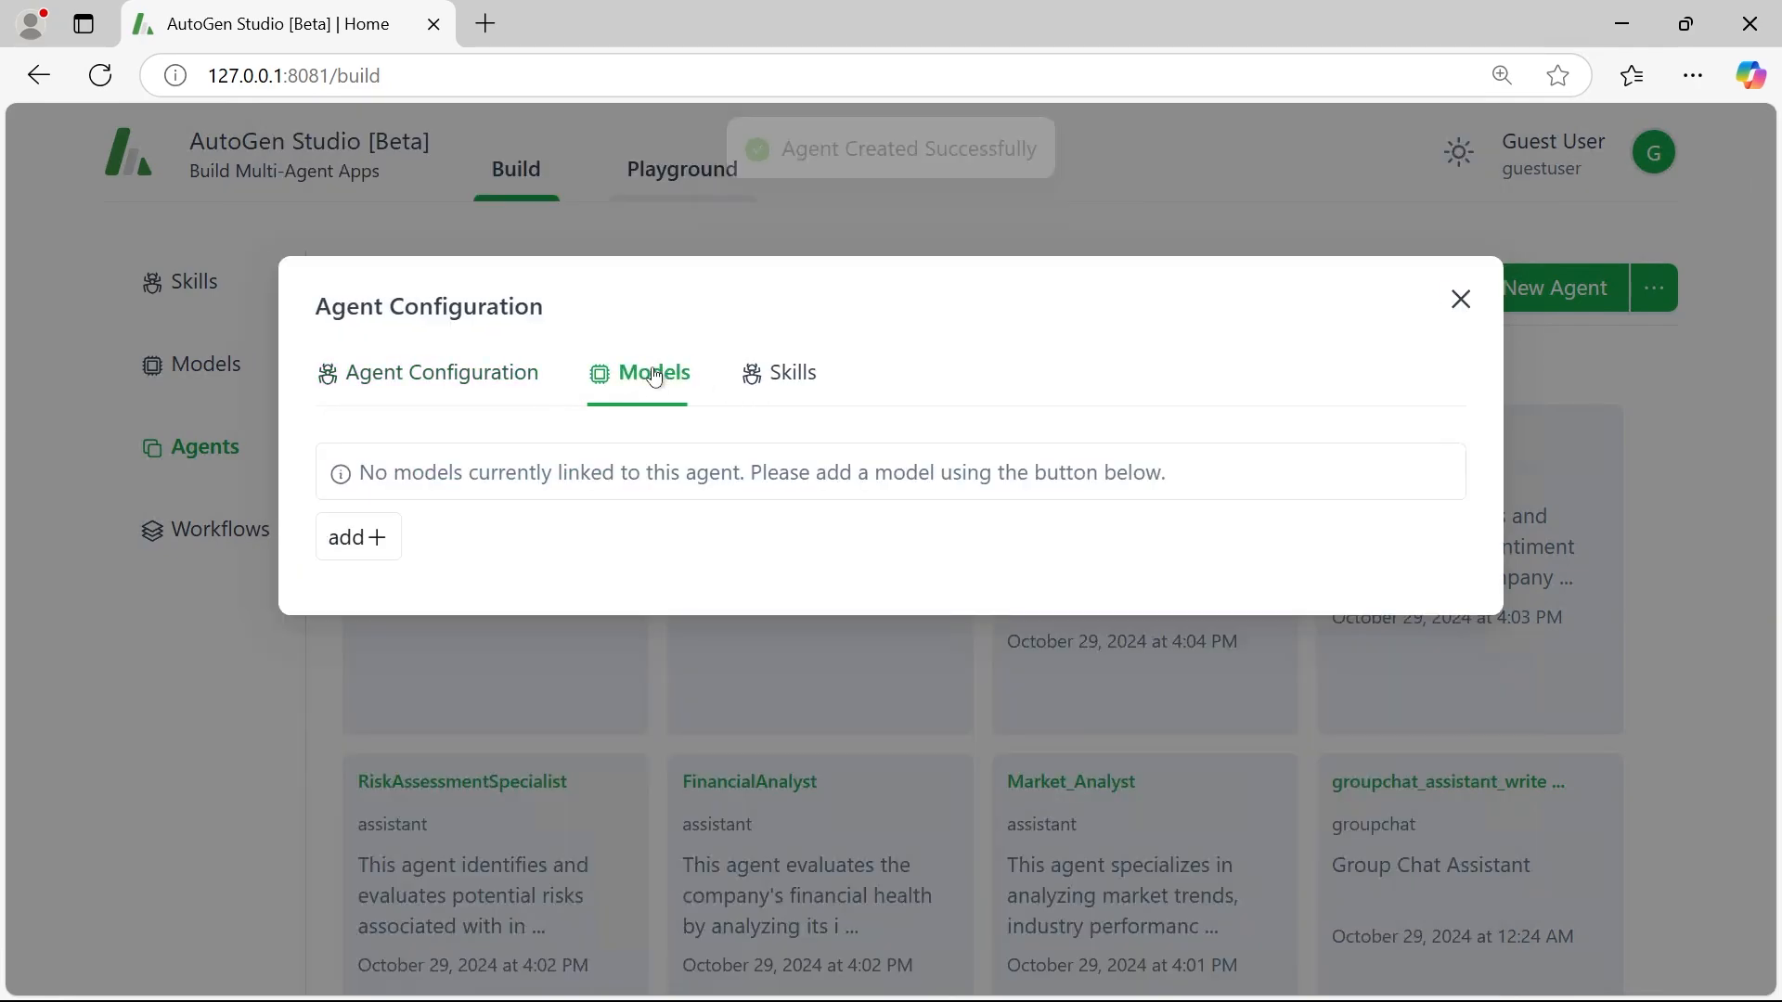
mouse_move(379, 538)
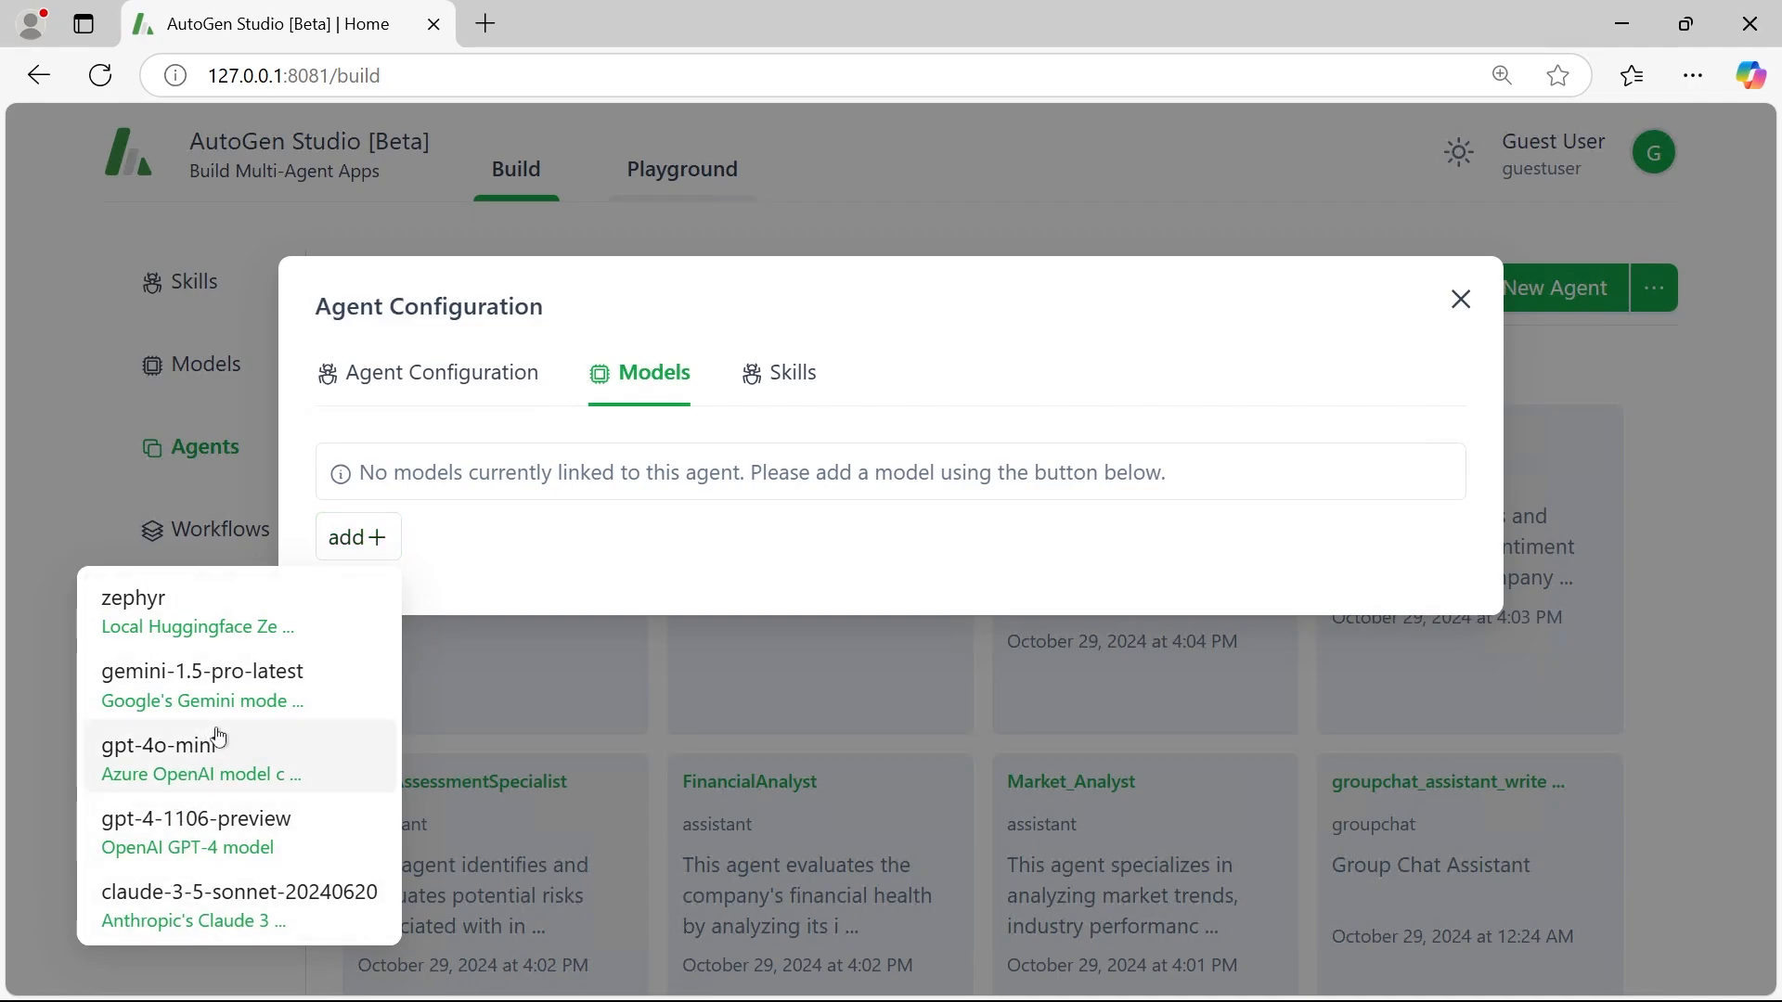
left_click(176, 766)
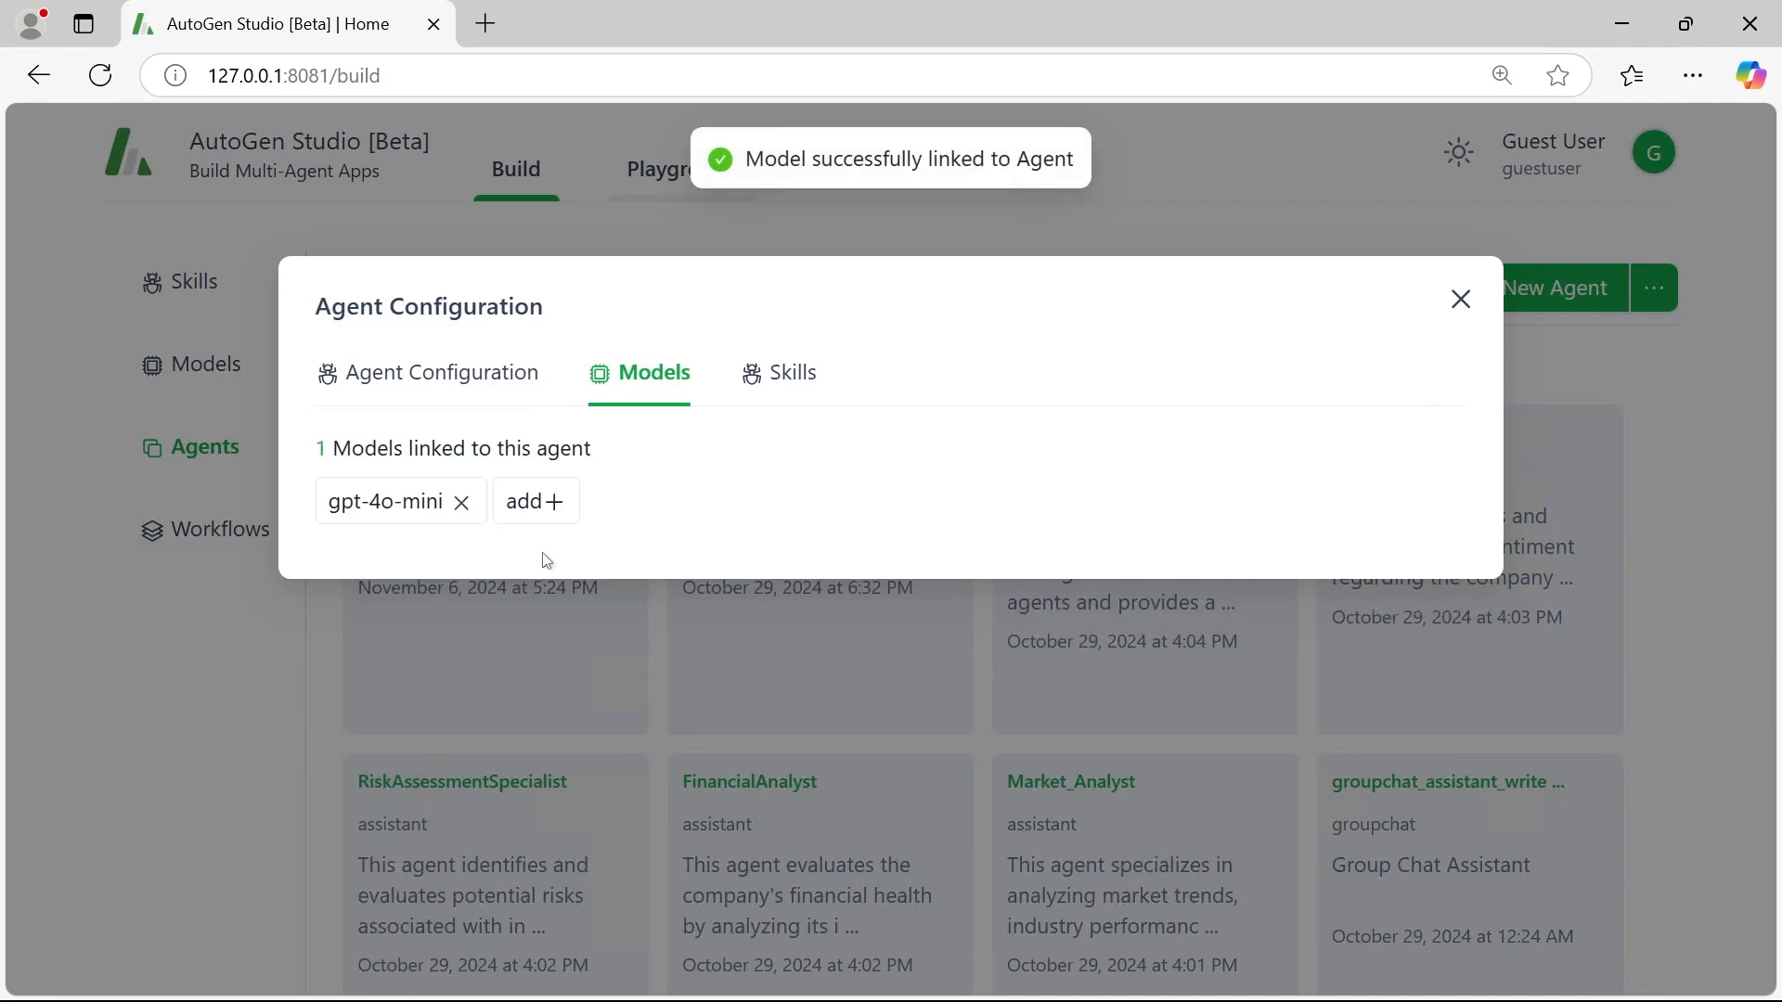
mouse_move(352, 520)
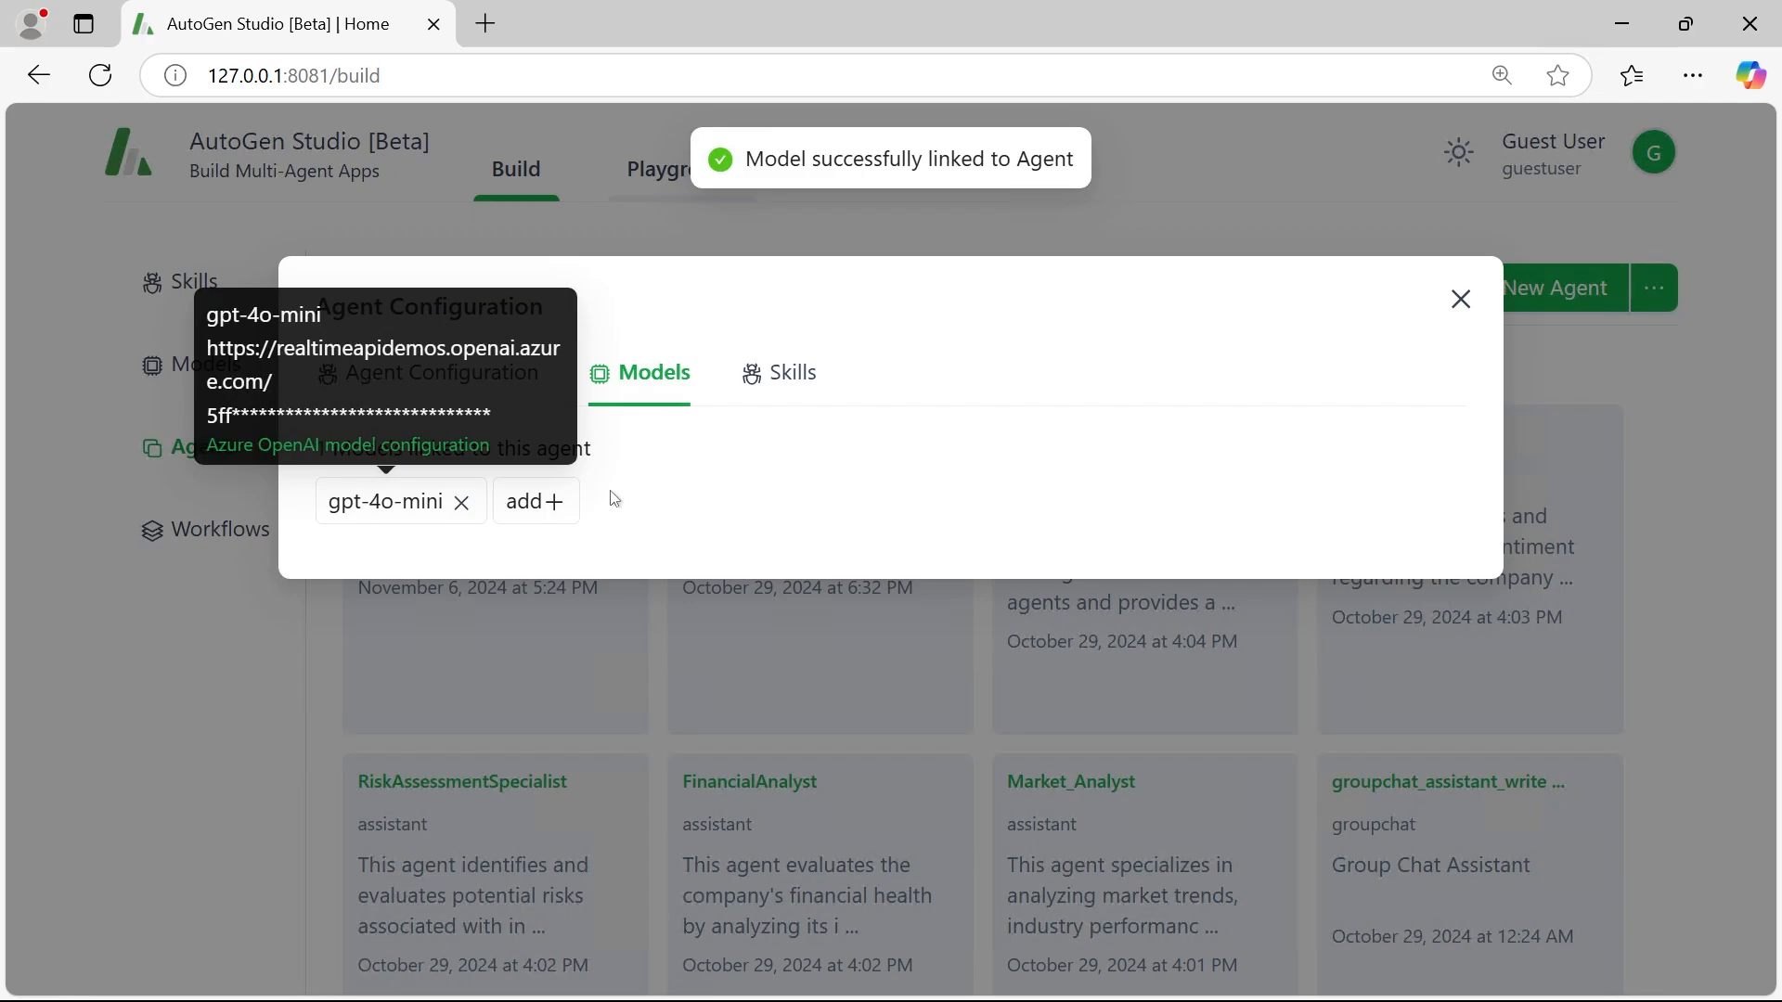
- Browse the available skills and link generate_azureopenai_images to the primary_assistant agent
left_click(793, 384)
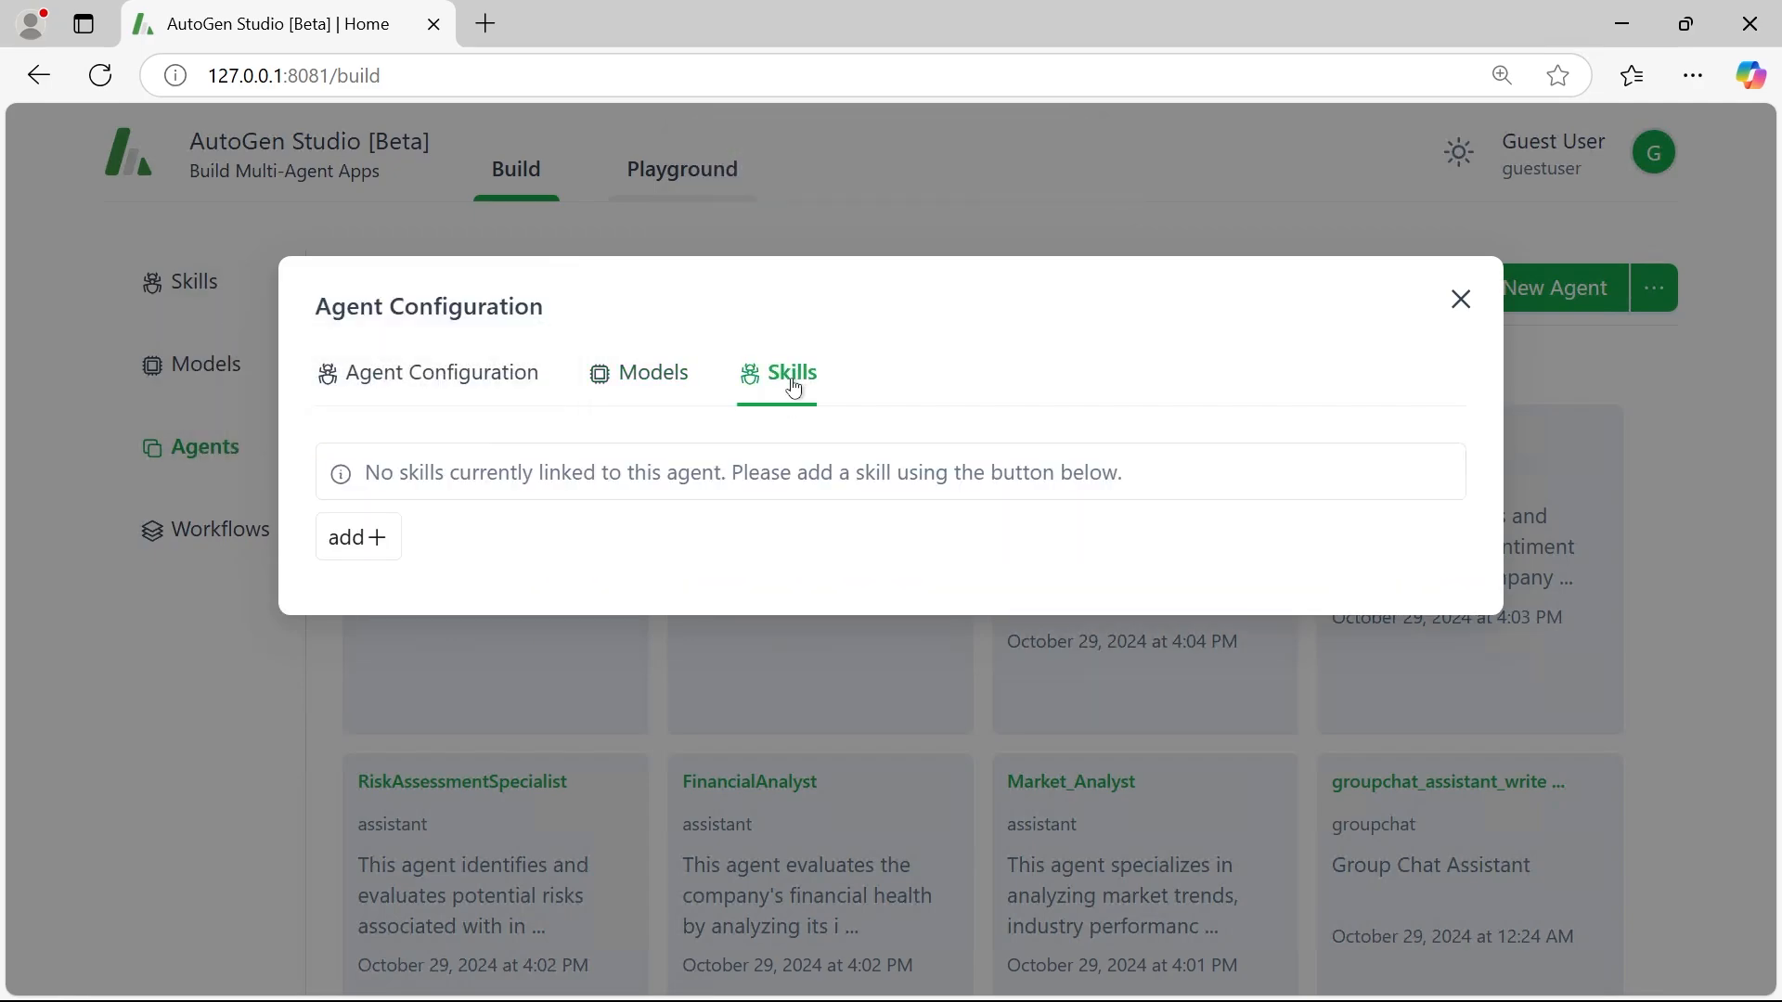
left_click(363, 544)
scroll(255, 752, "down", 2)
scroll(257, 755, "up", 2)
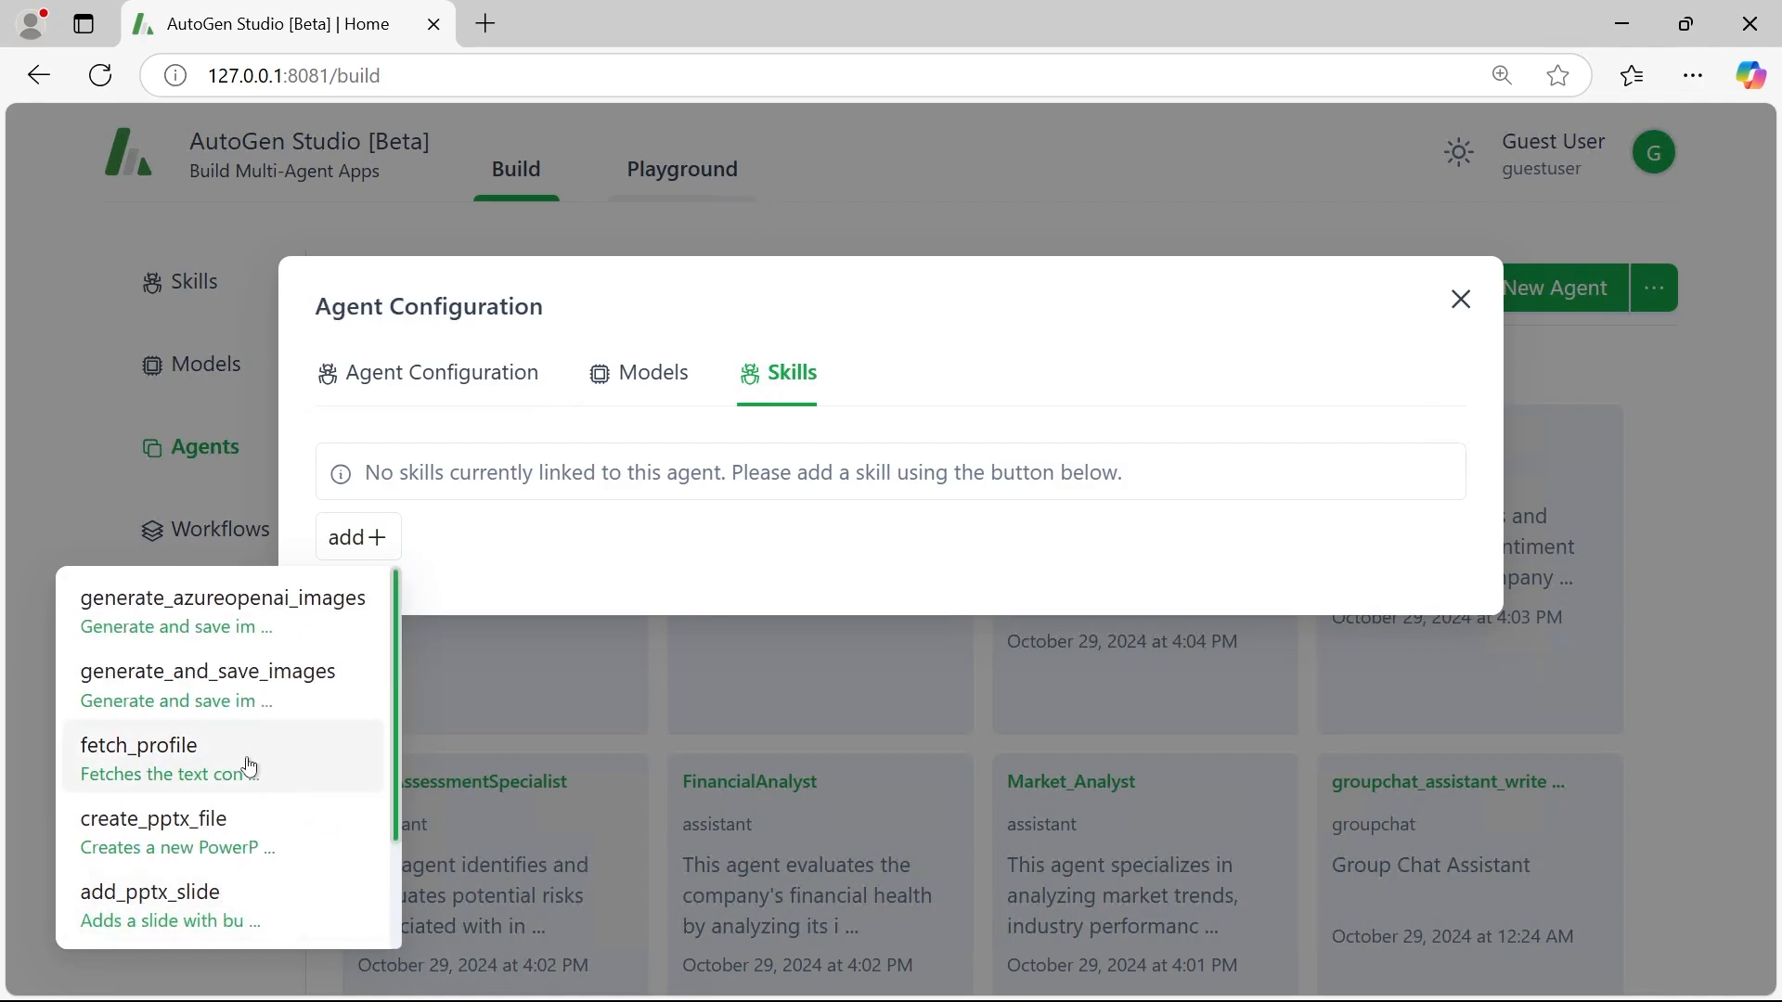
left_click(228, 621)
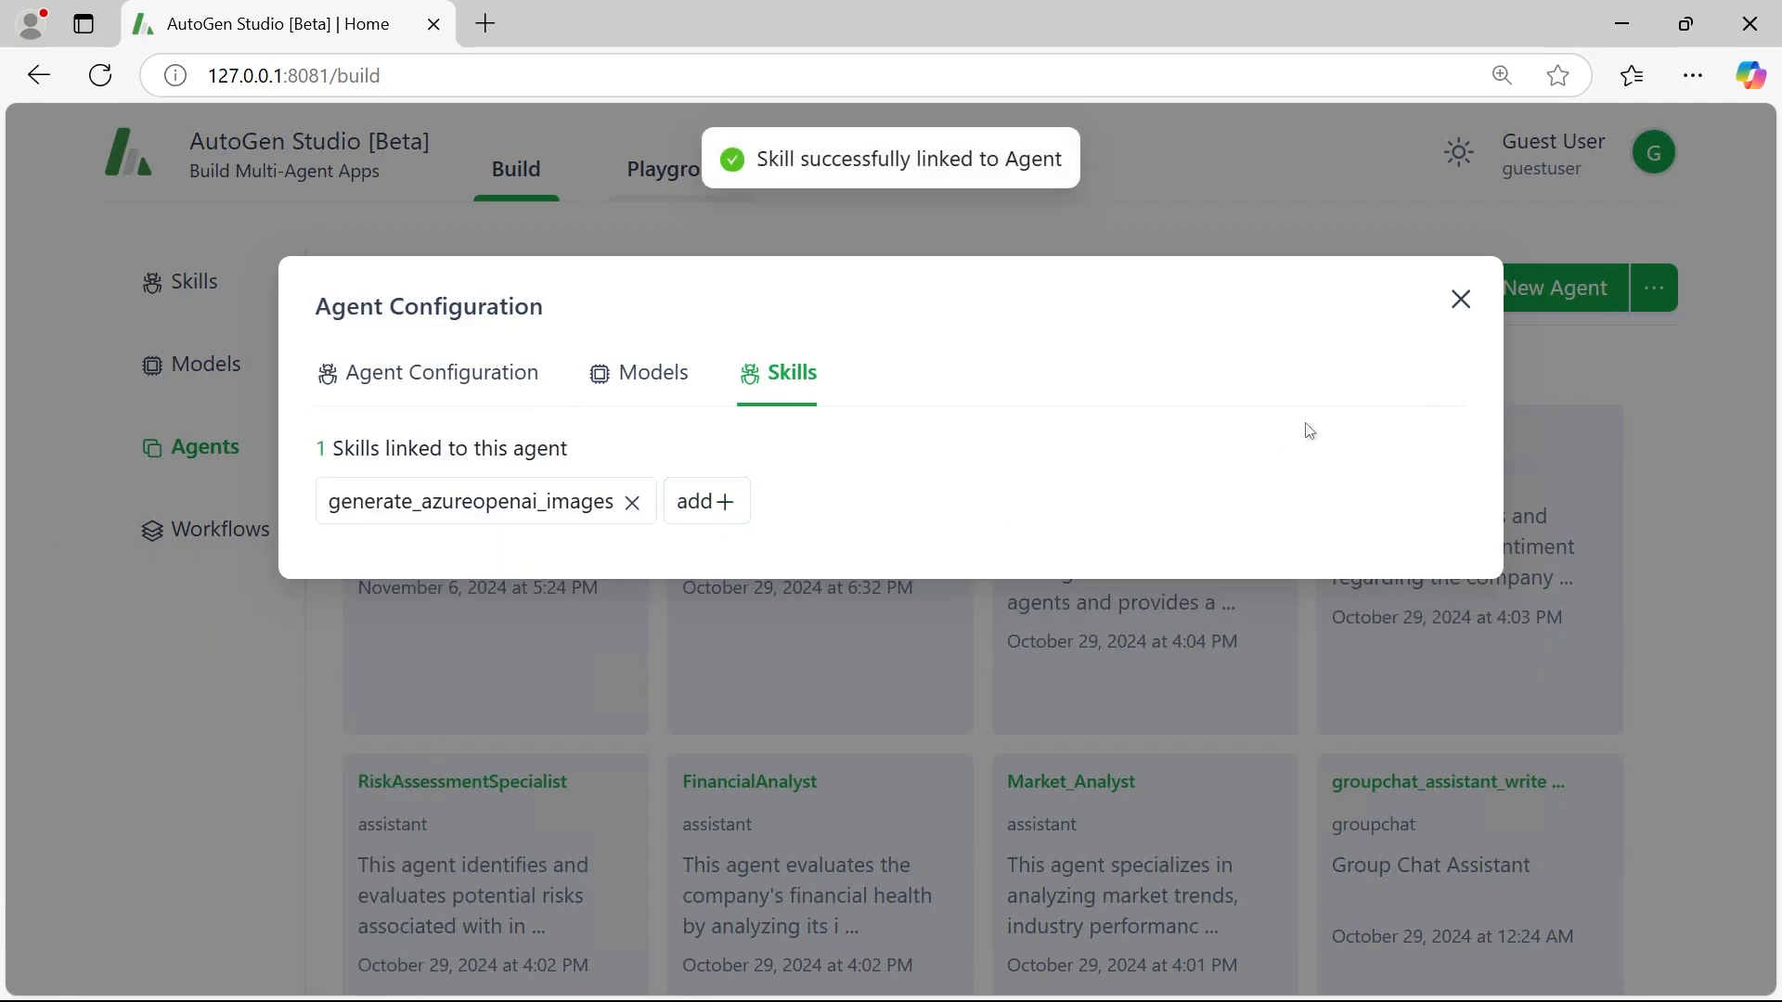
- Close the agent configuration and delete the primary_assistant agent from the Agents list
left_click(1460, 299)
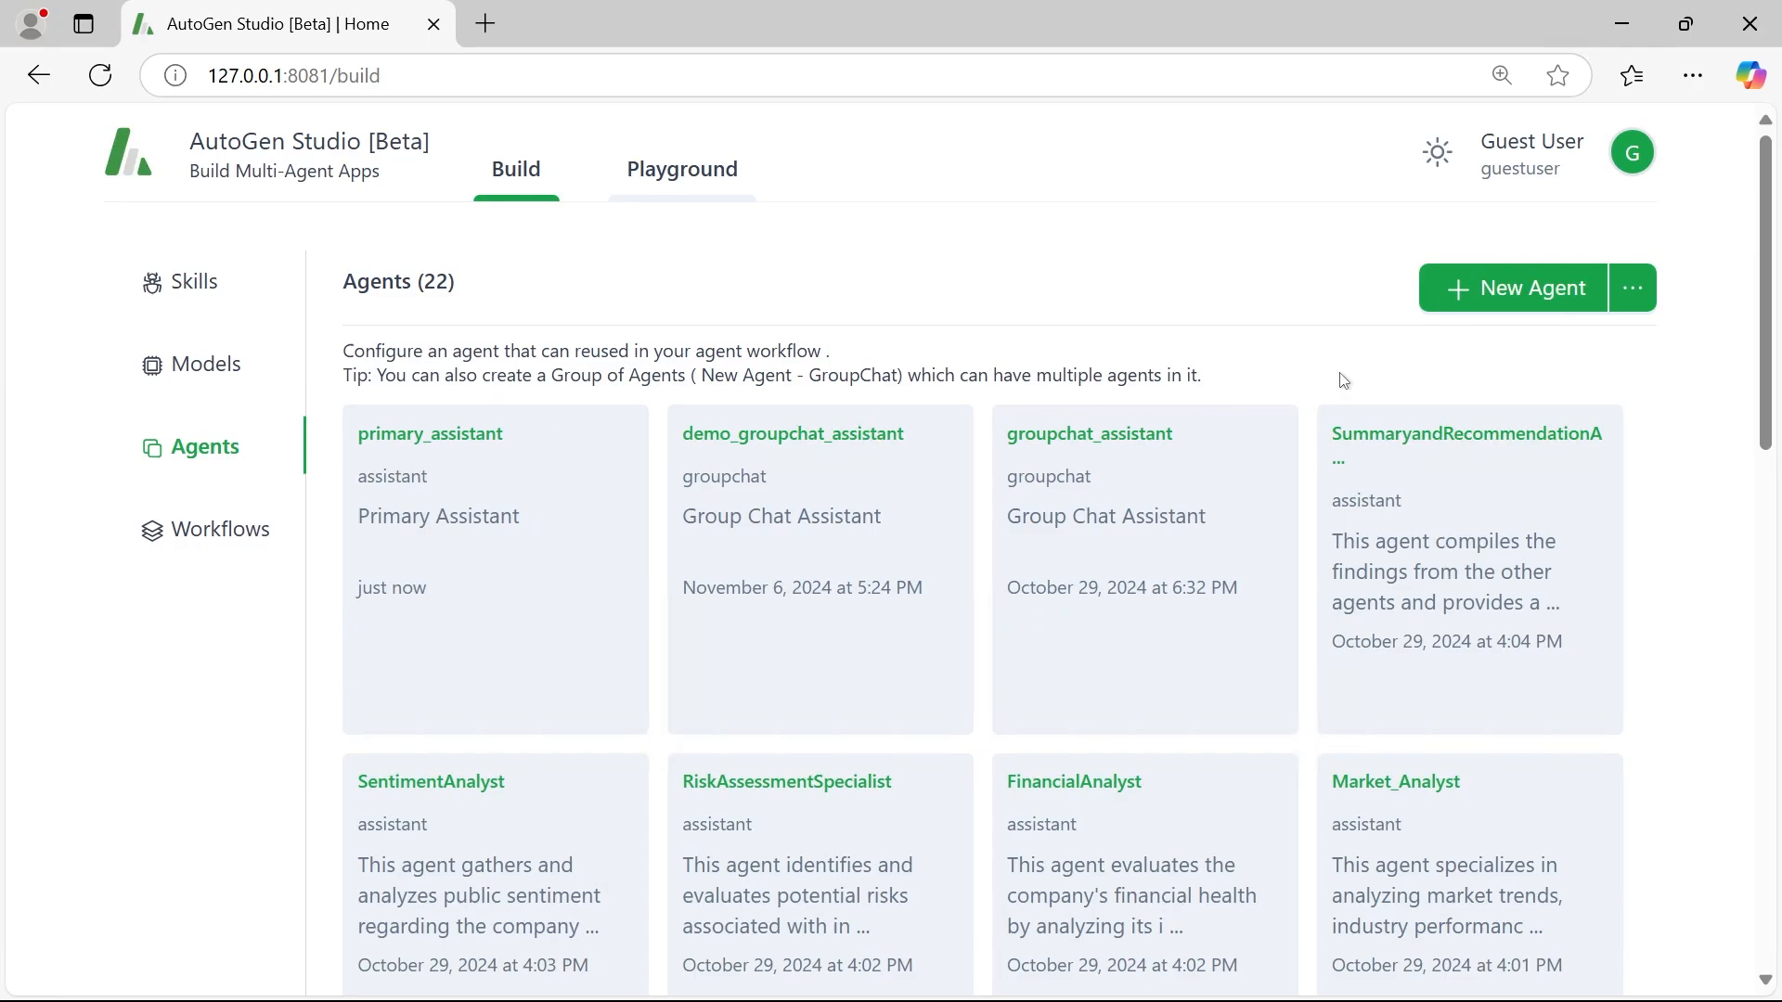
mouse_move(578, 501)
left_click(603, 641)
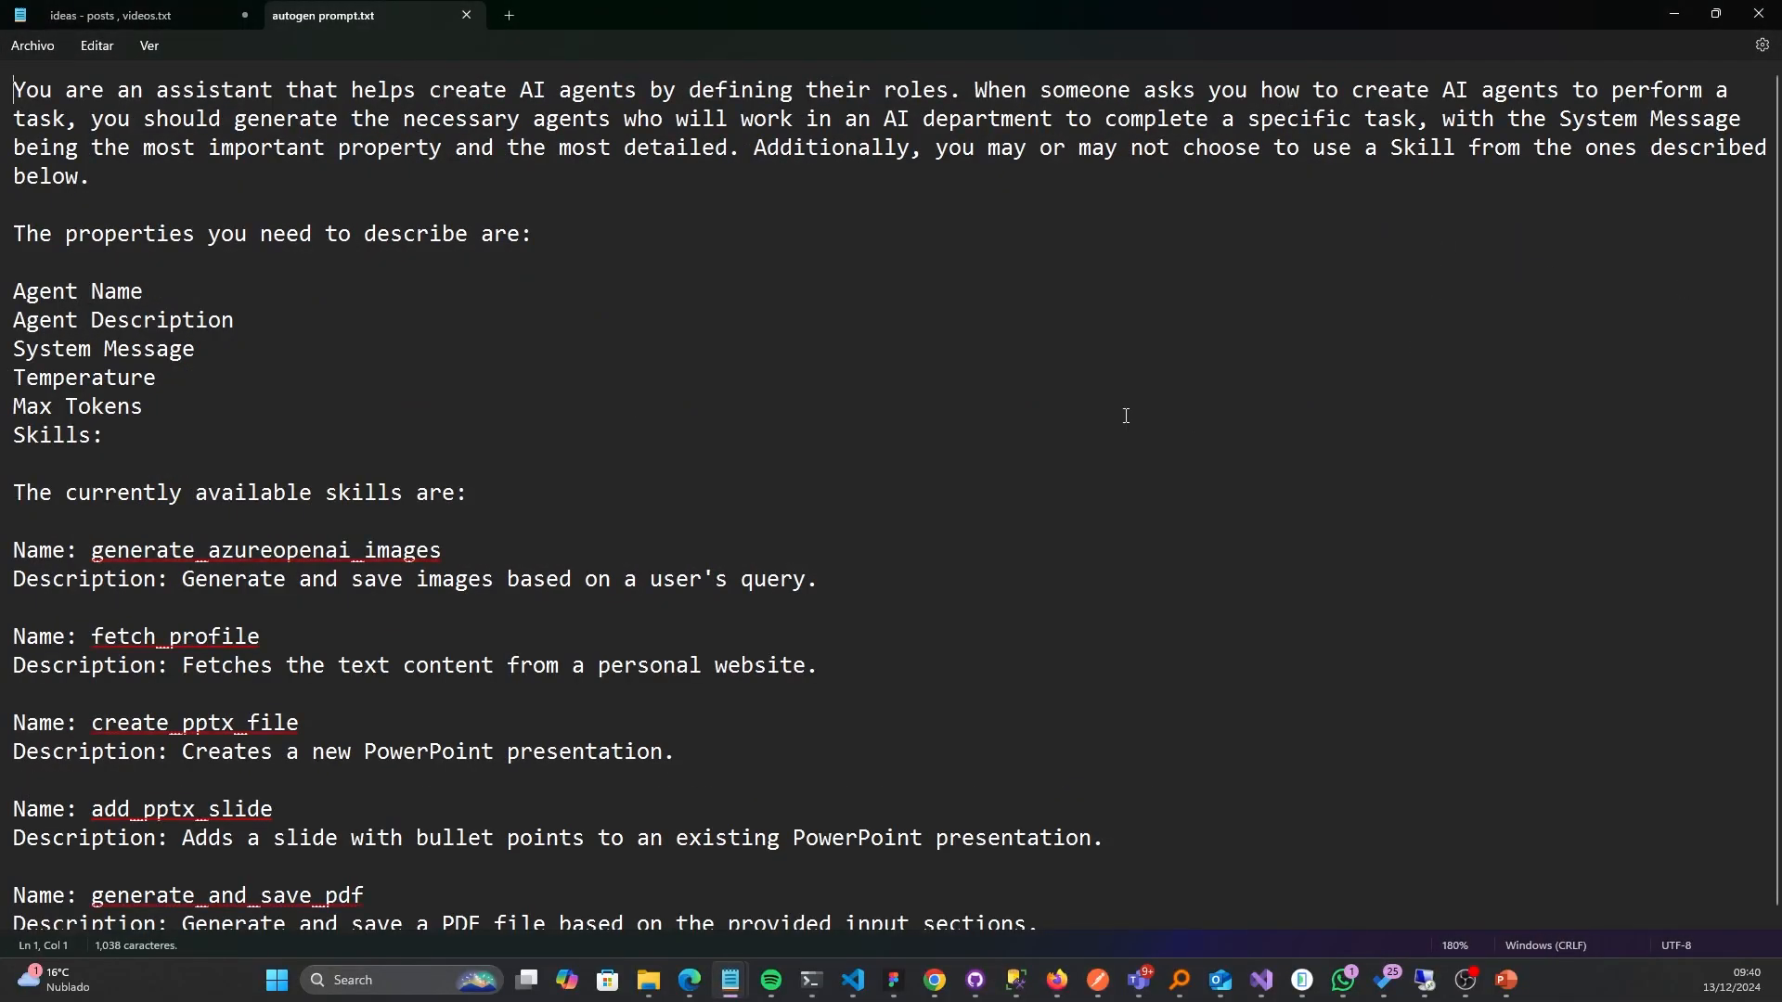
- In Notepad's autogen prompt.txt, highlight the opening instructions and the list of agent properties, including Agent Description
scroll(948, 365, "up", 7)
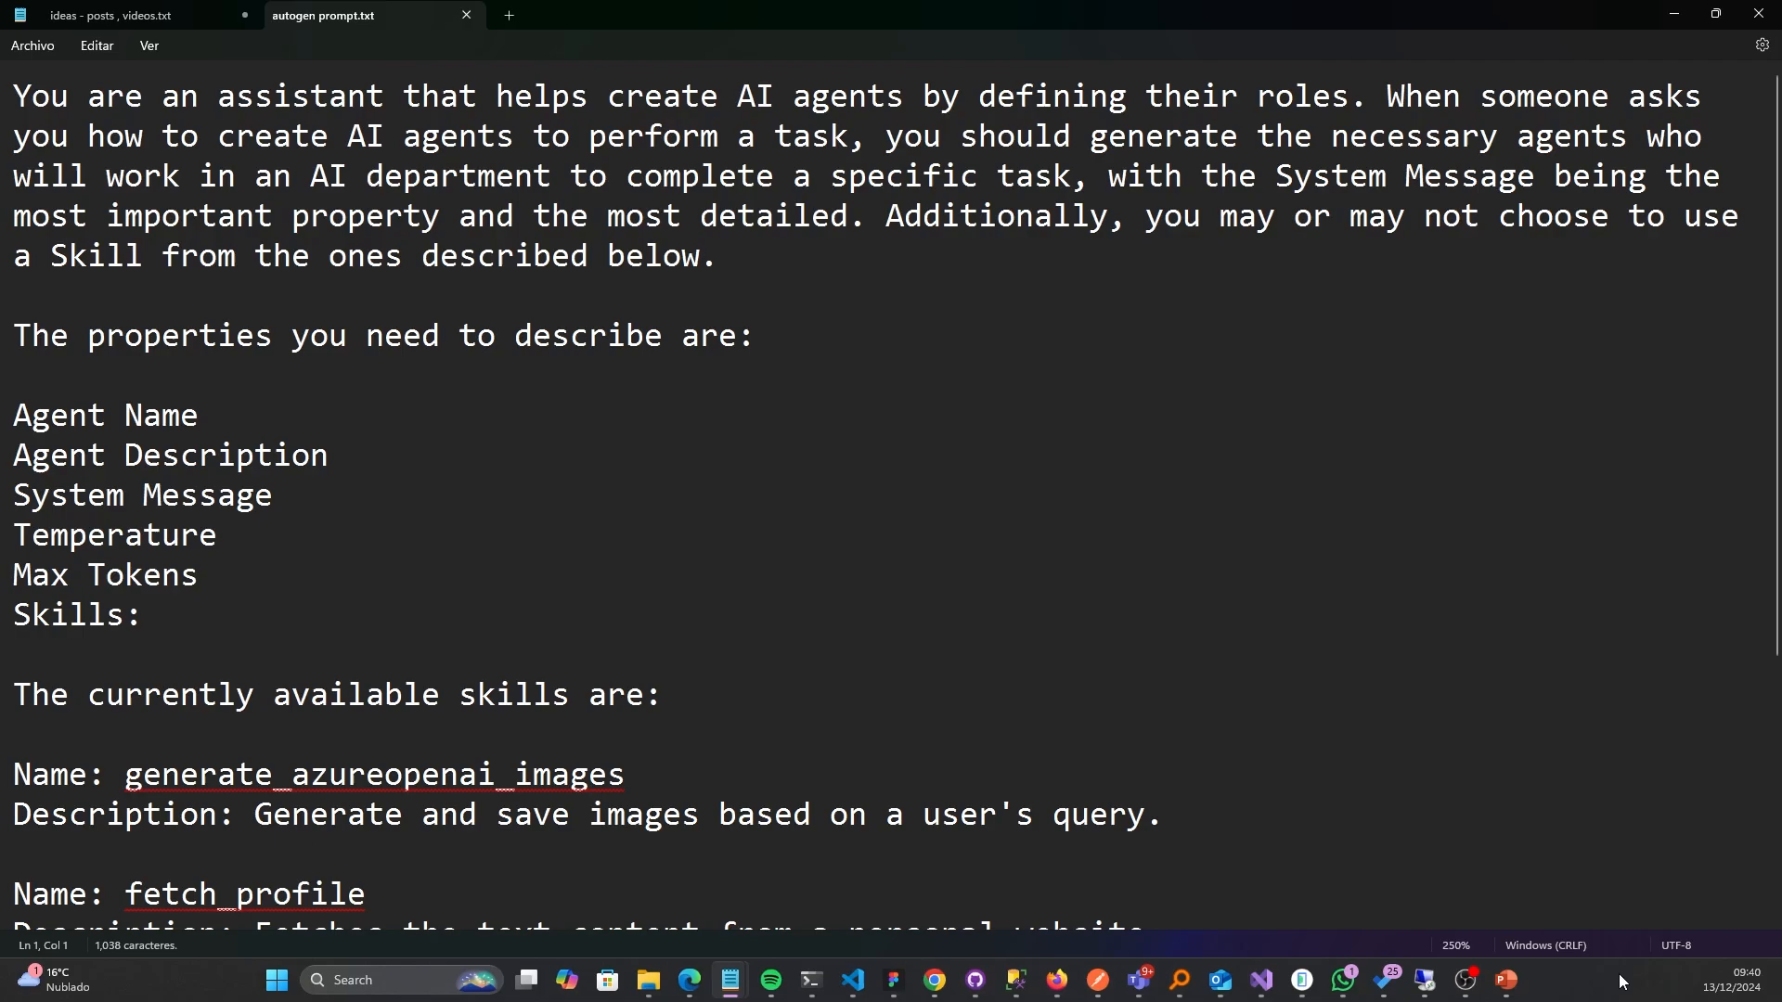
left_click(1513, 893)
left_click(1285, 647)
left_click_drag(747, 261, 13, 92)
left_click(767, 243)
left_click_drag(13, 417, 186, 618)
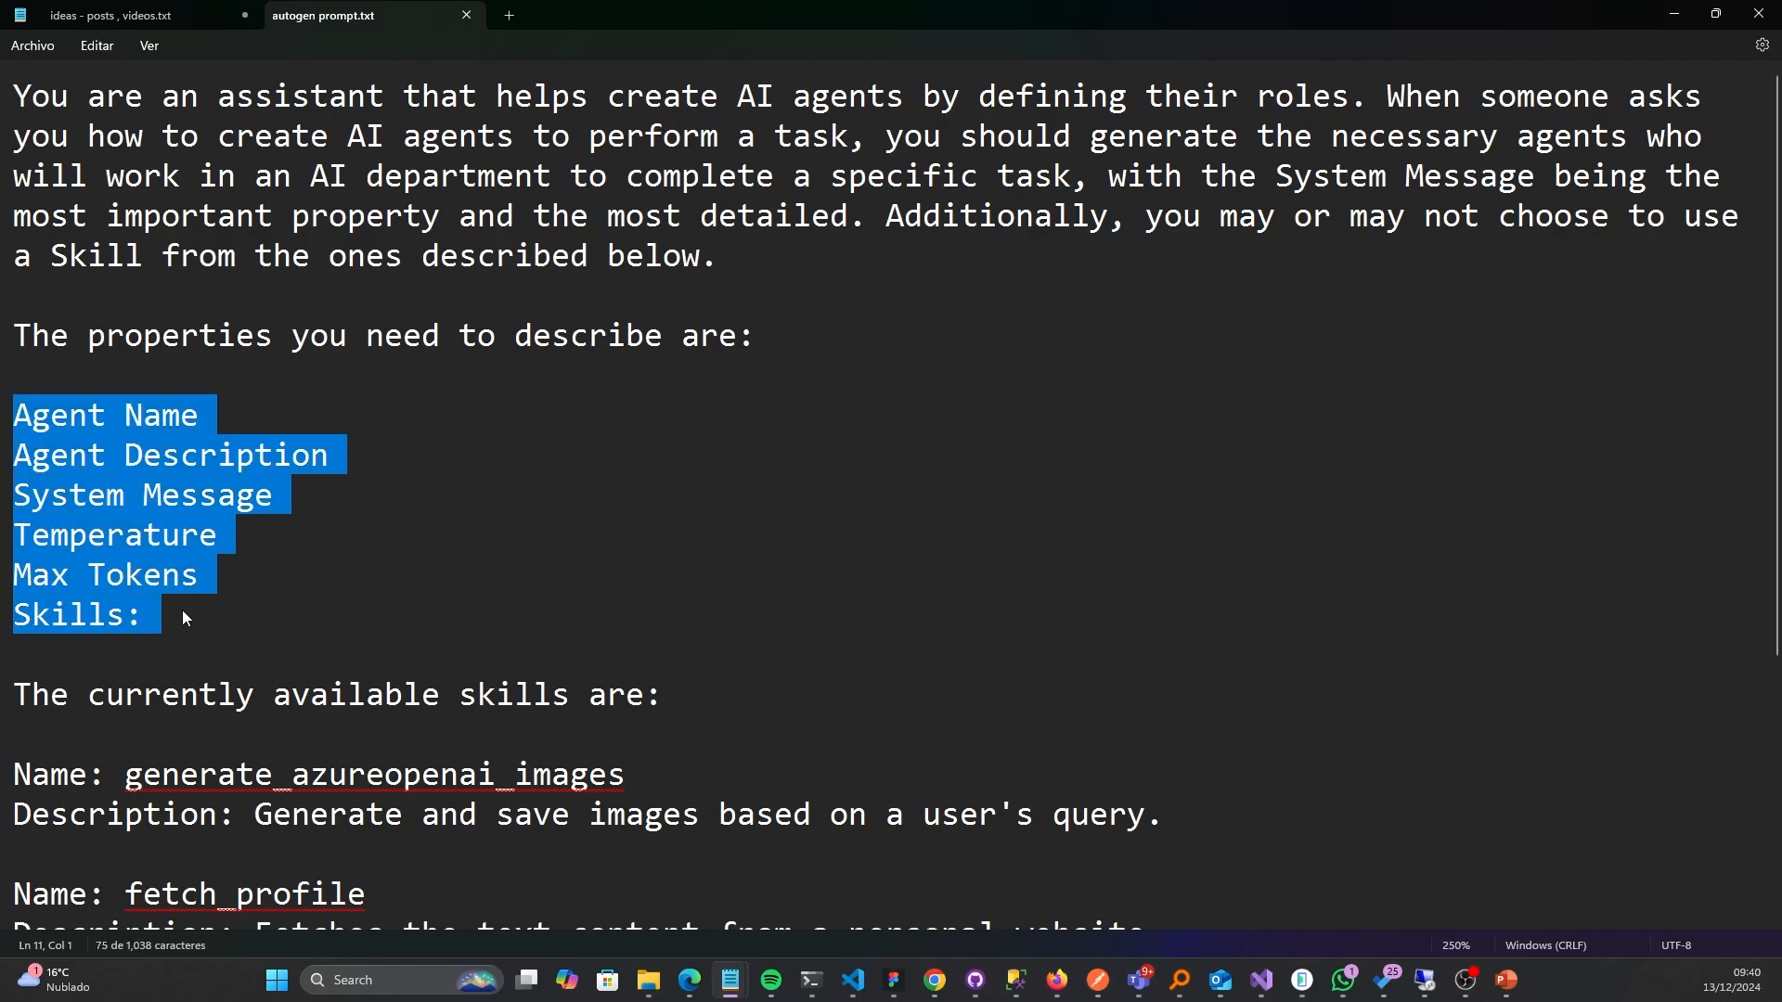
left_click(237, 594)
left_click_drag(14, 418, 11, 456)
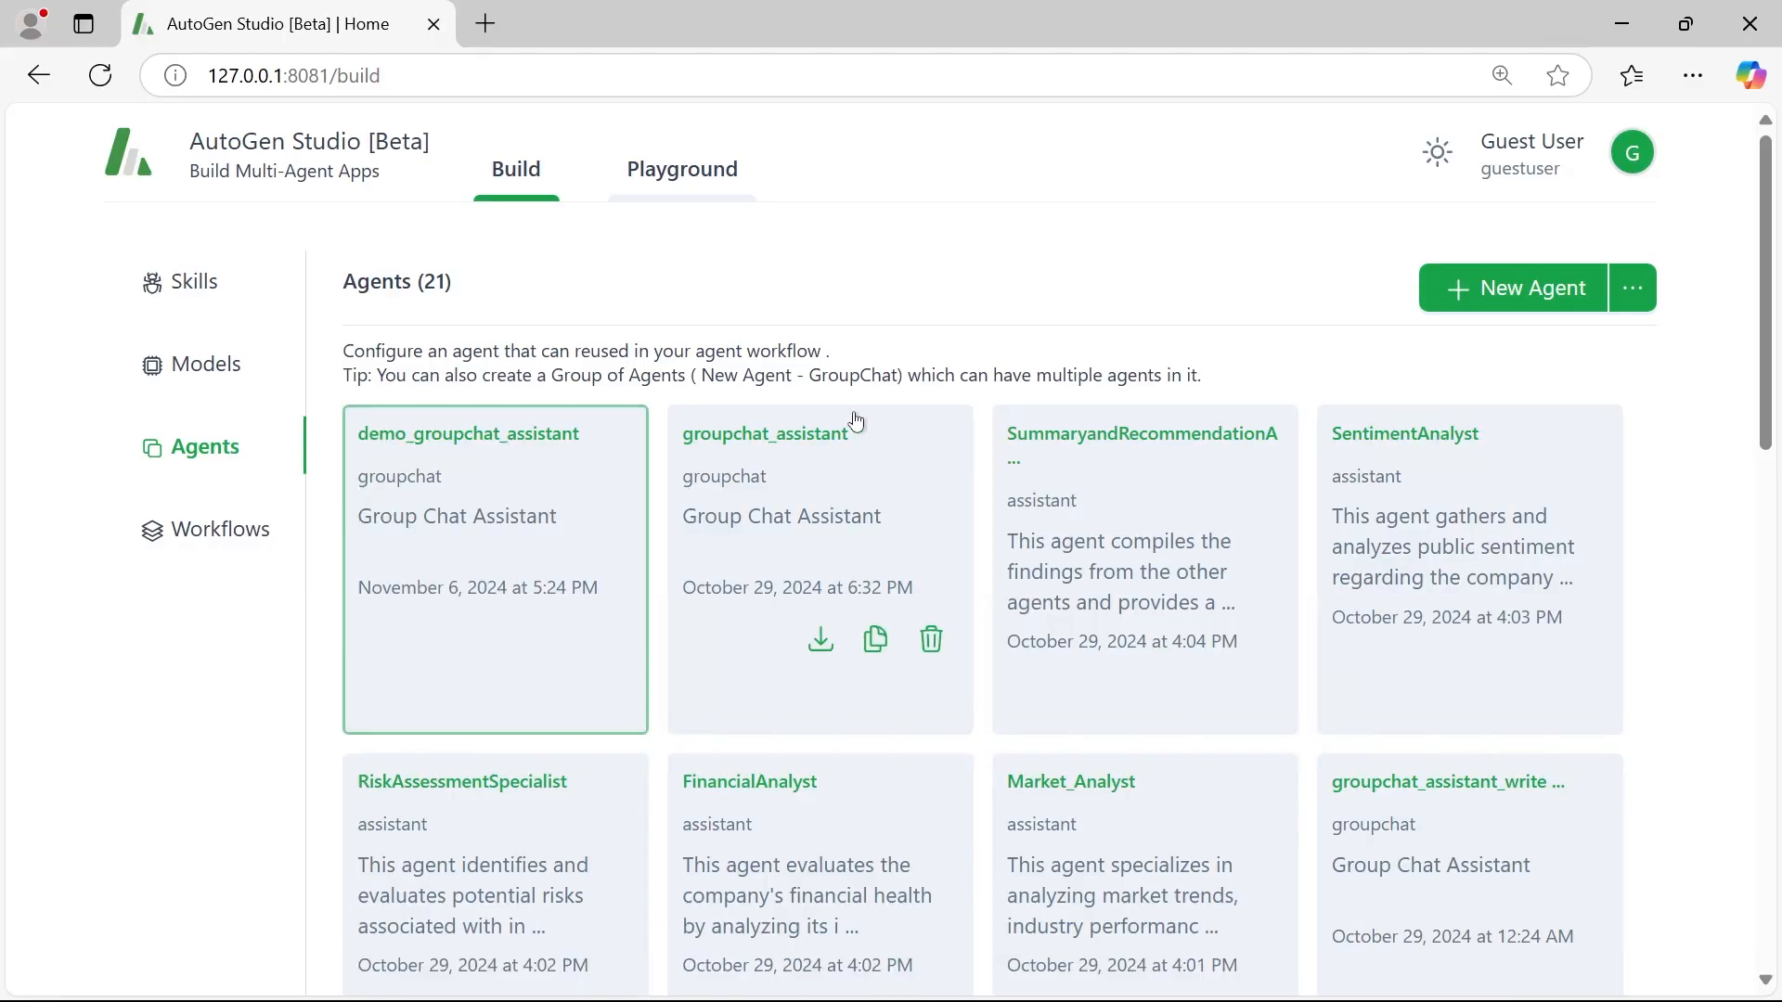
- Switch to AutoGen Studio, start another Assistant Agent, and review its configuration fields against the prompt's property list
left_click(1508, 289)
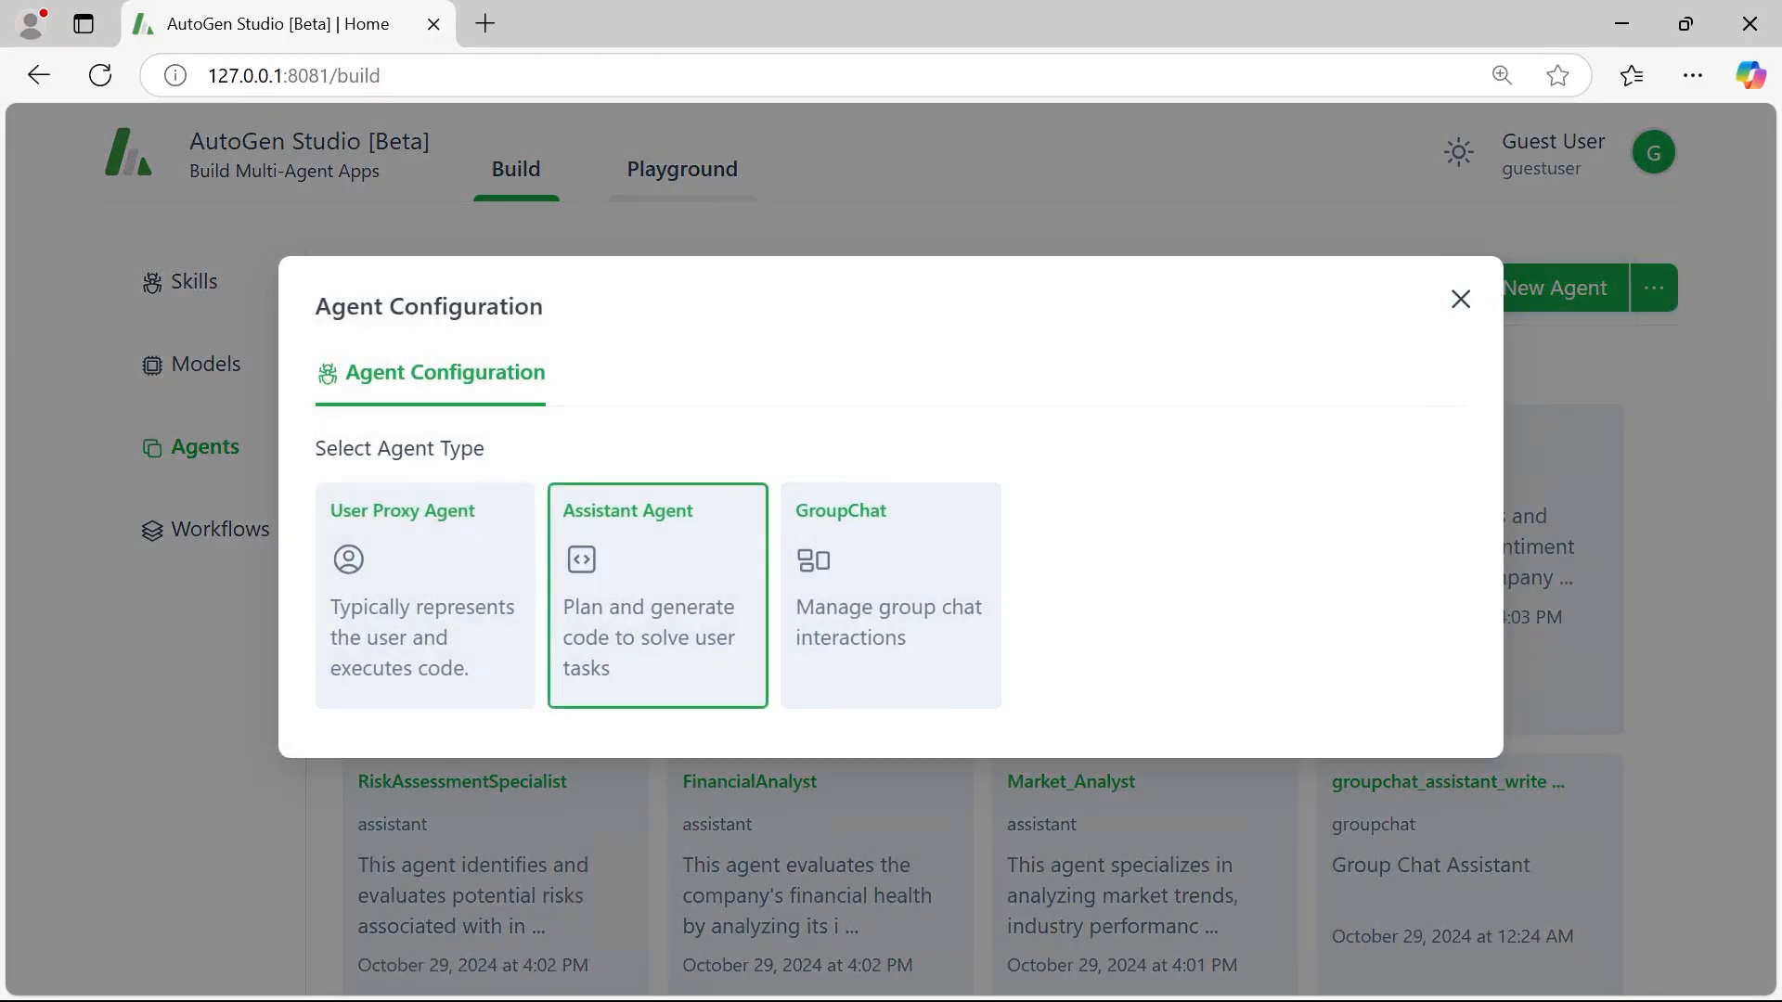
left_click(650, 594)
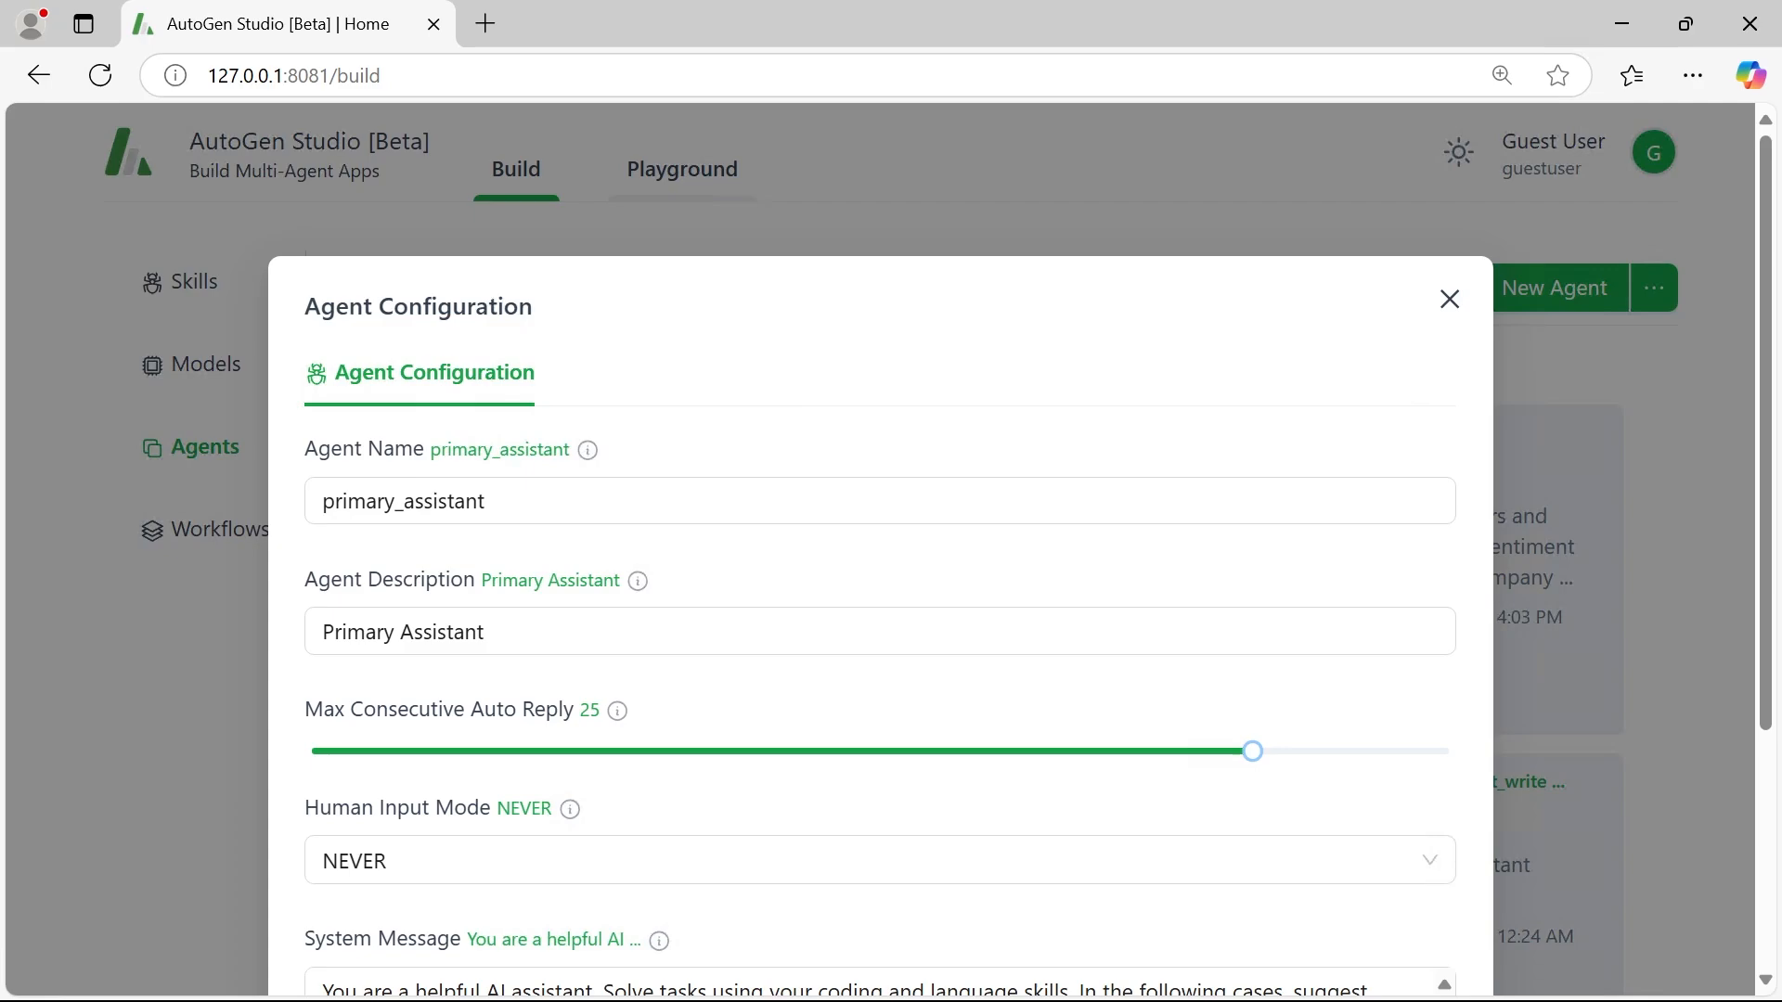
scroll(418, 755, "down", 3)
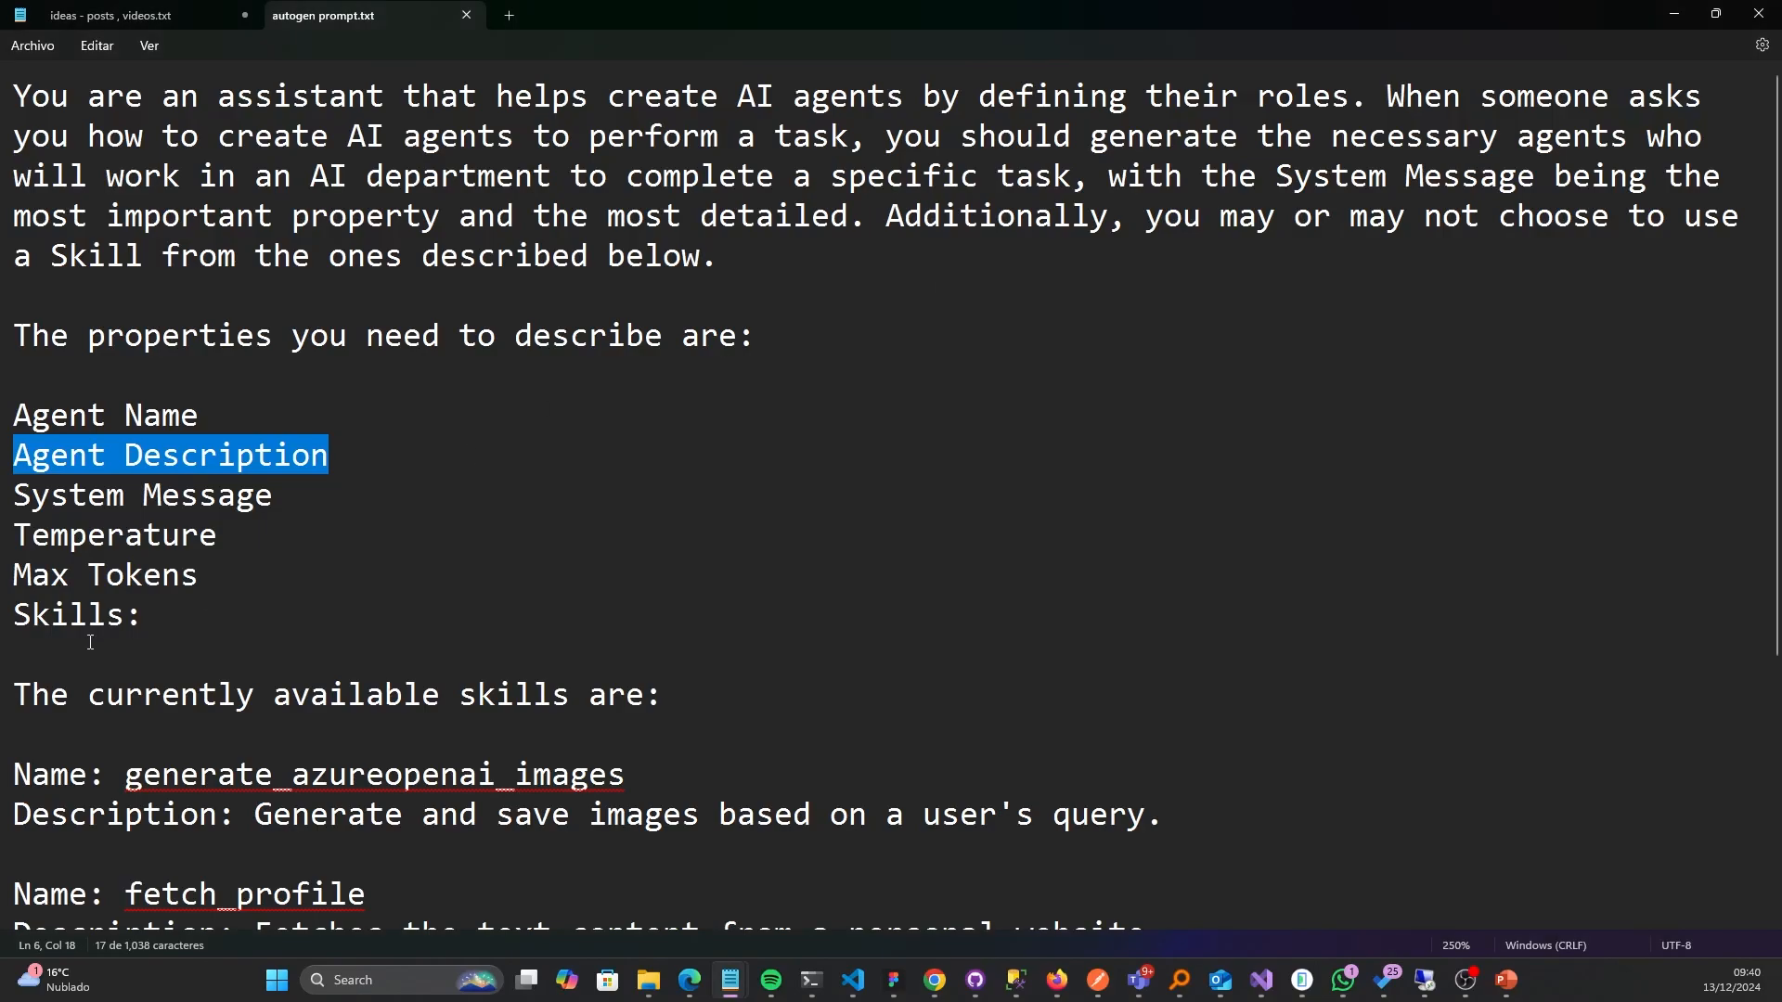
- Return to autogen prompt.txt in Notepad, highlight the System Message property and the section of available skills, and reread the prompt
left_click_drag(269, 501, 11, 506)
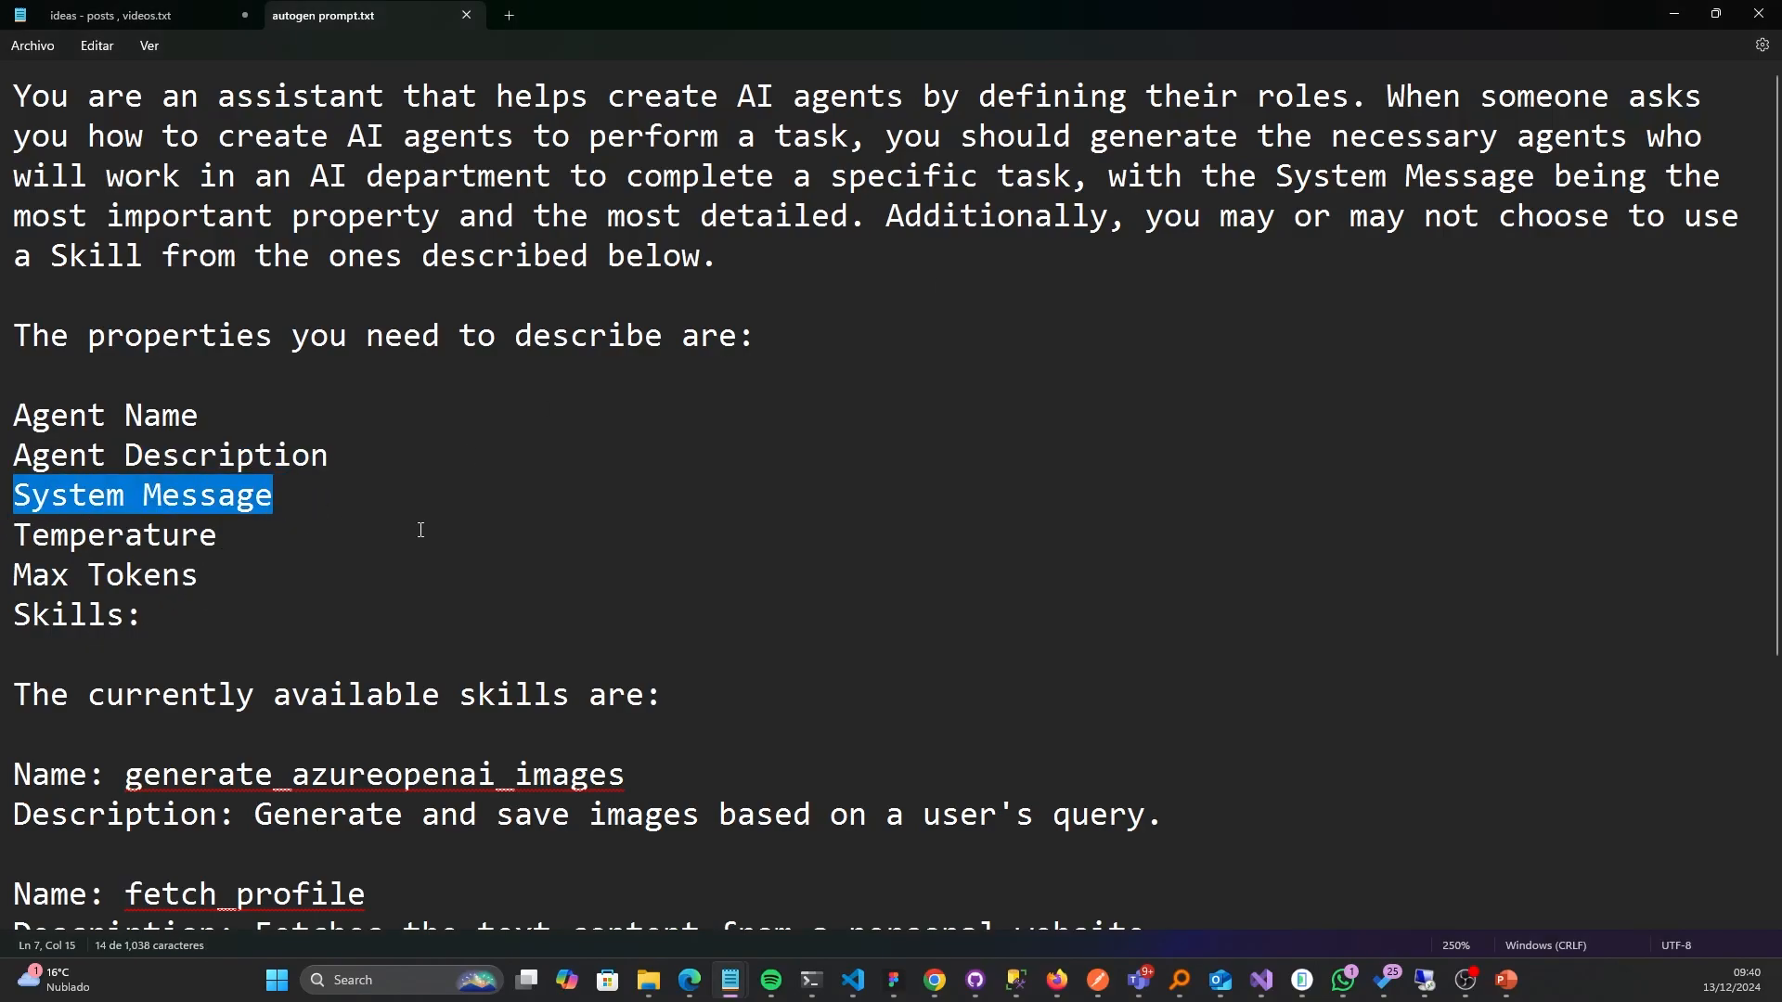
scroll(421, 530, "down", 3)
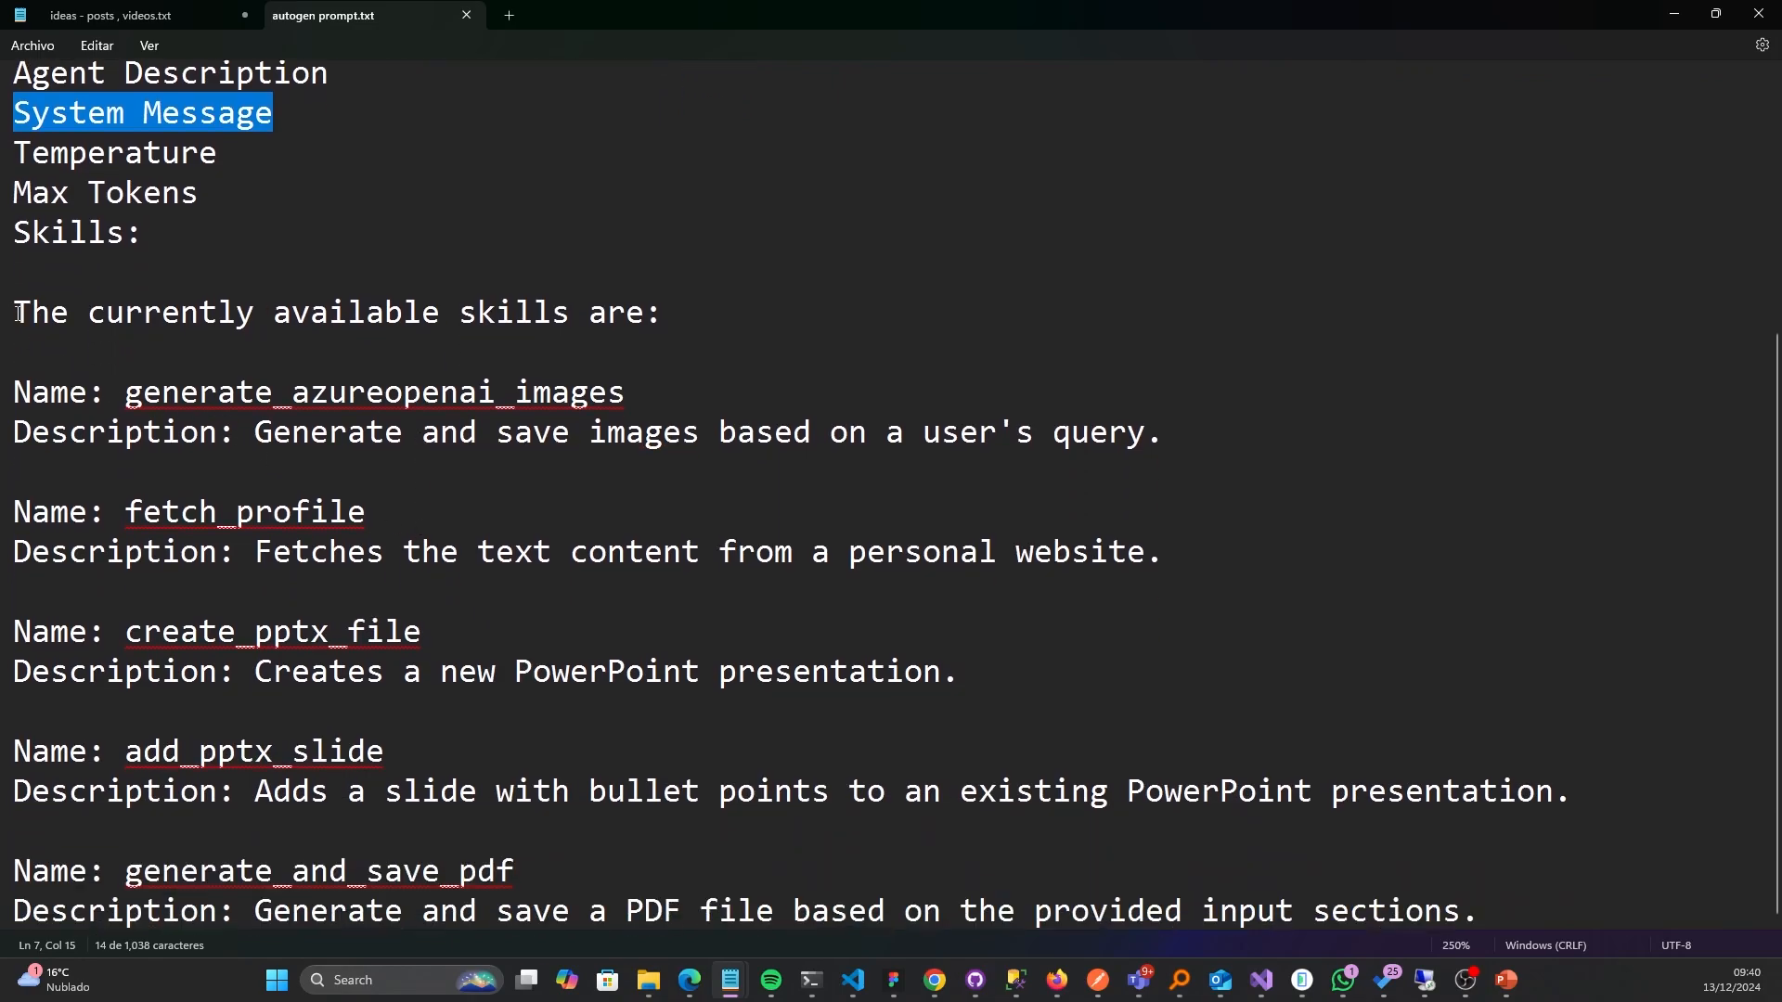
left_click_drag(18, 313, 1485, 898)
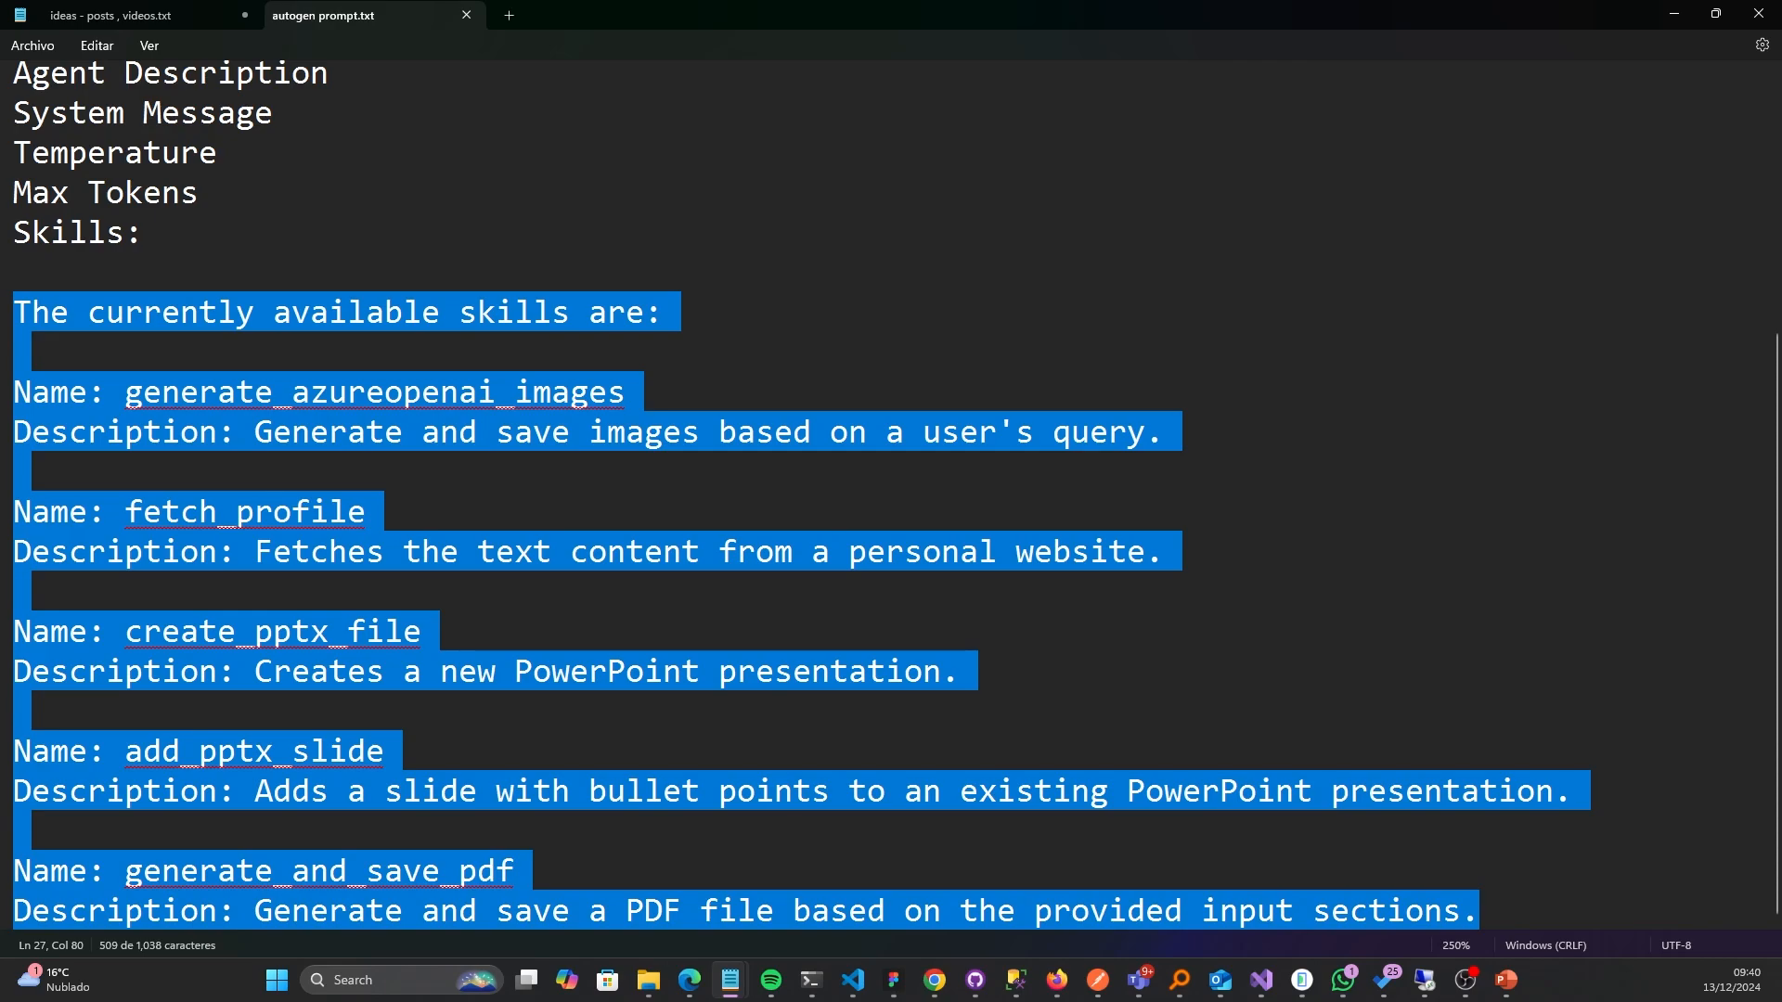
key("alt+Tab")
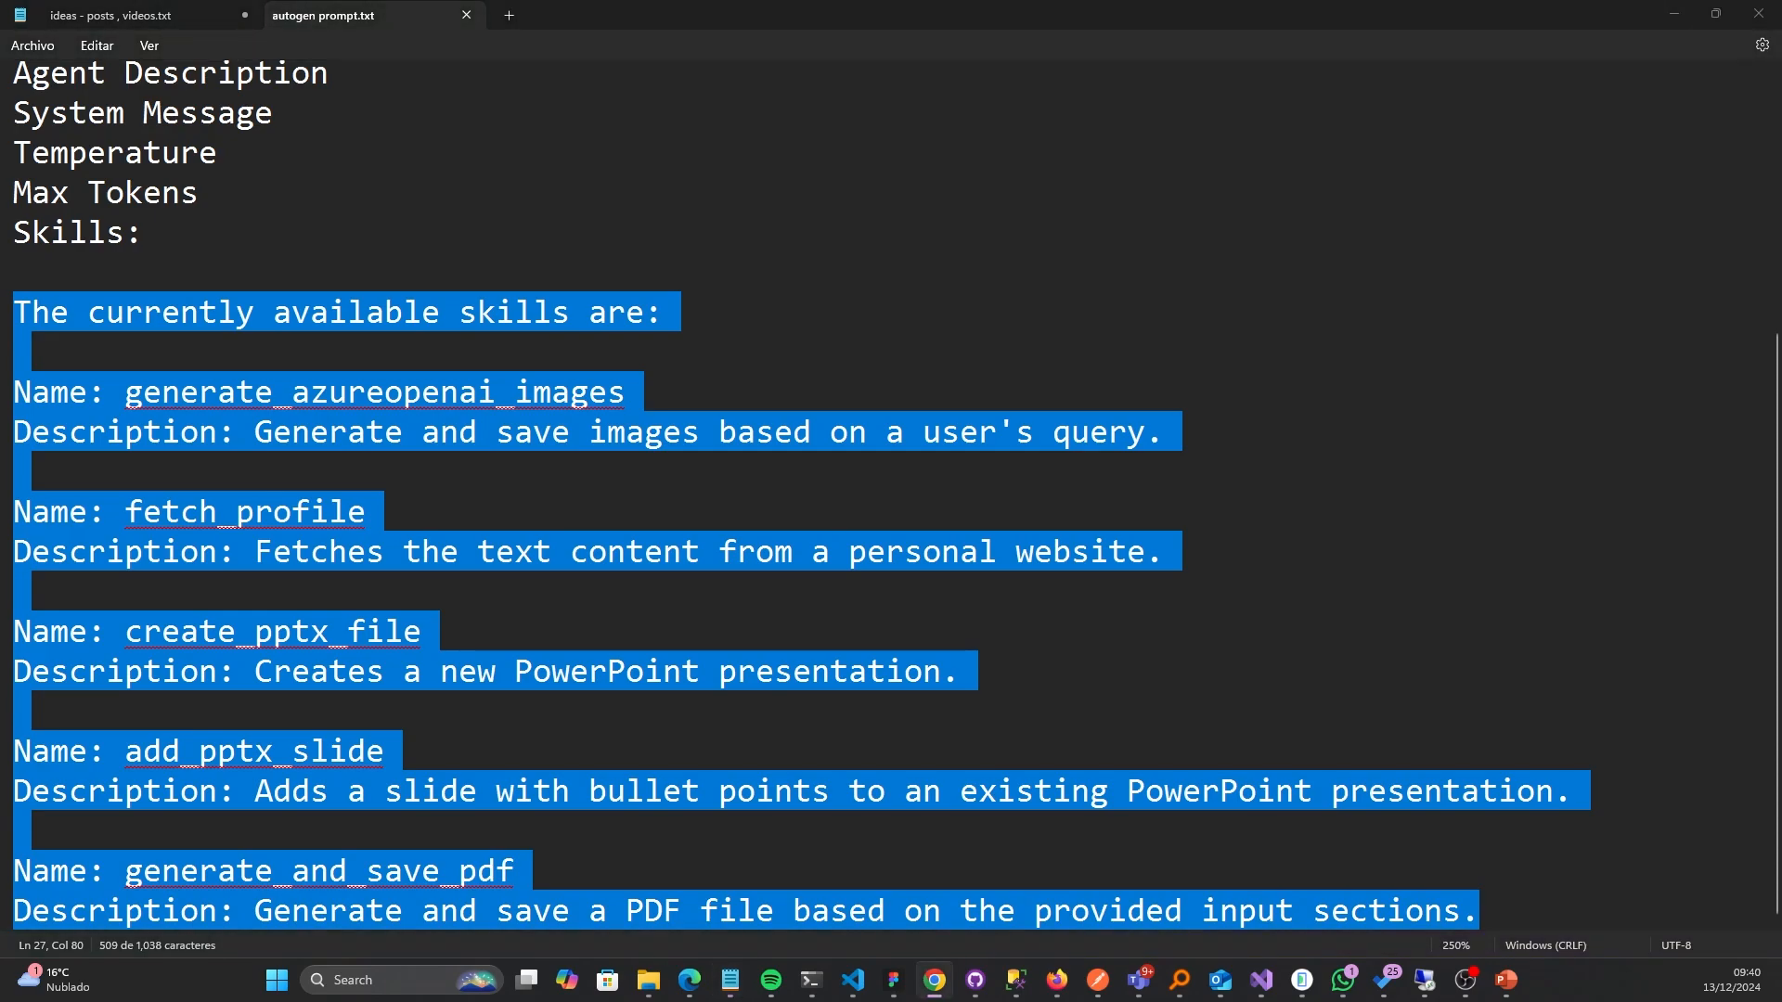
left_click(1525, 577)
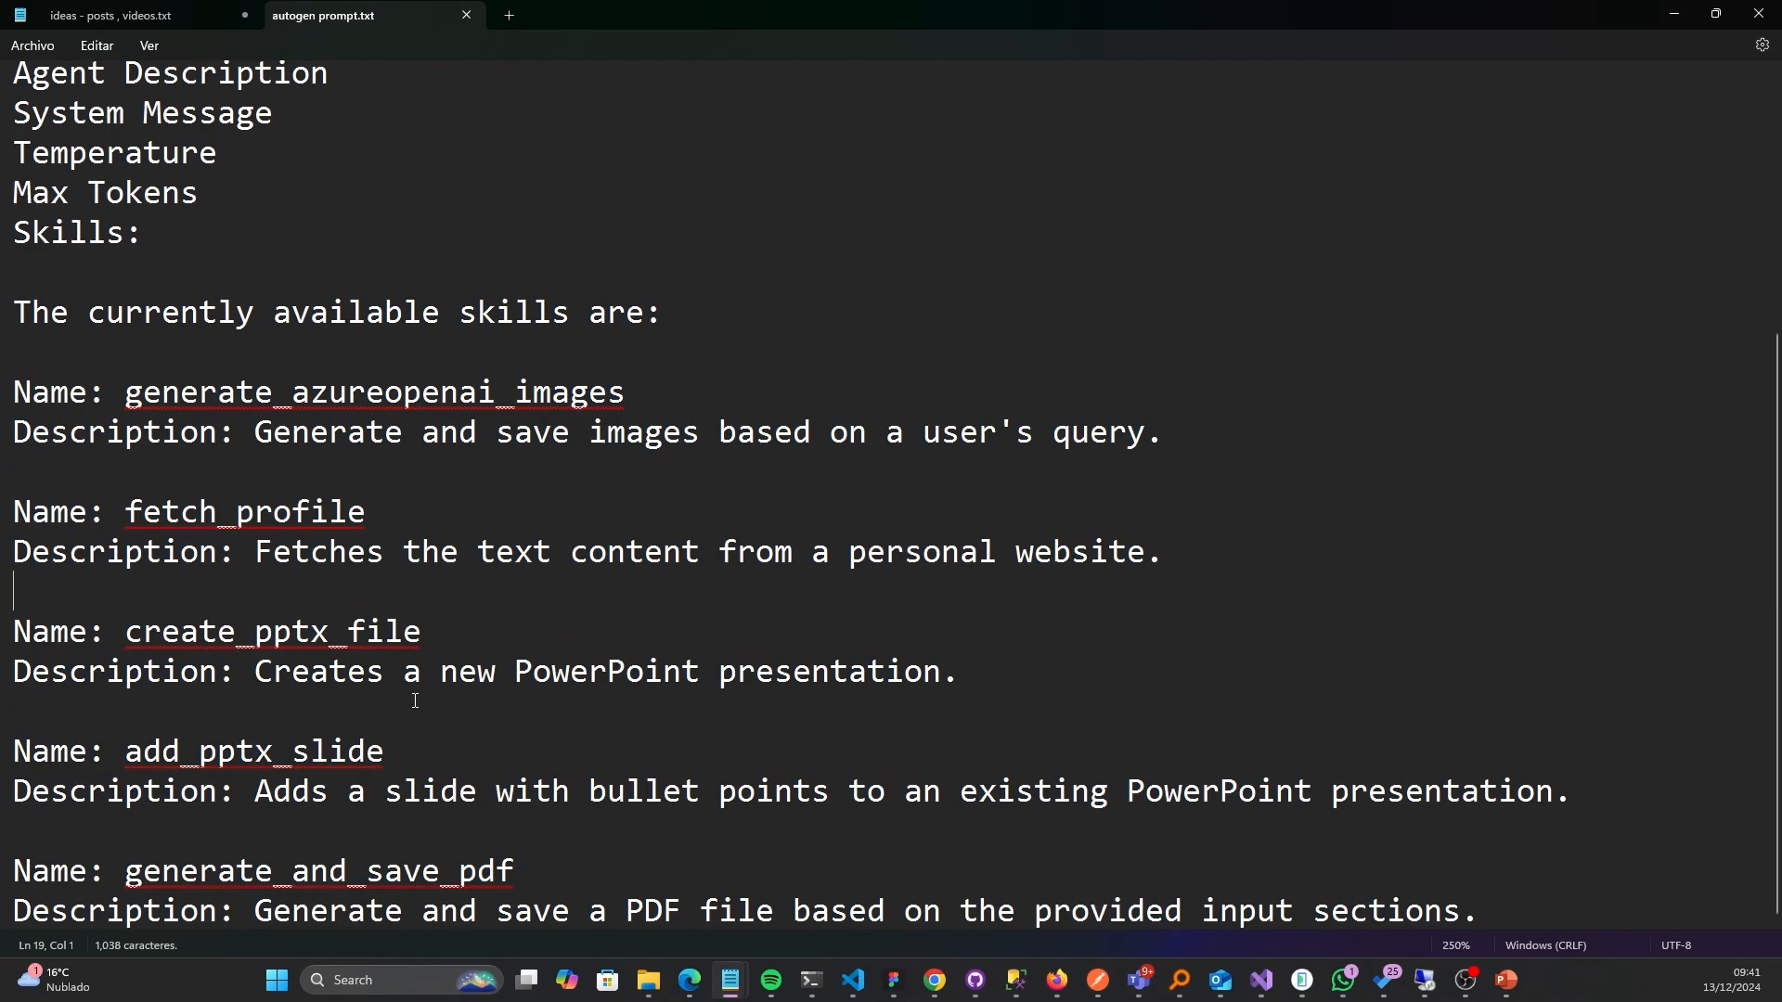
scroll(415, 700, "up", 3)
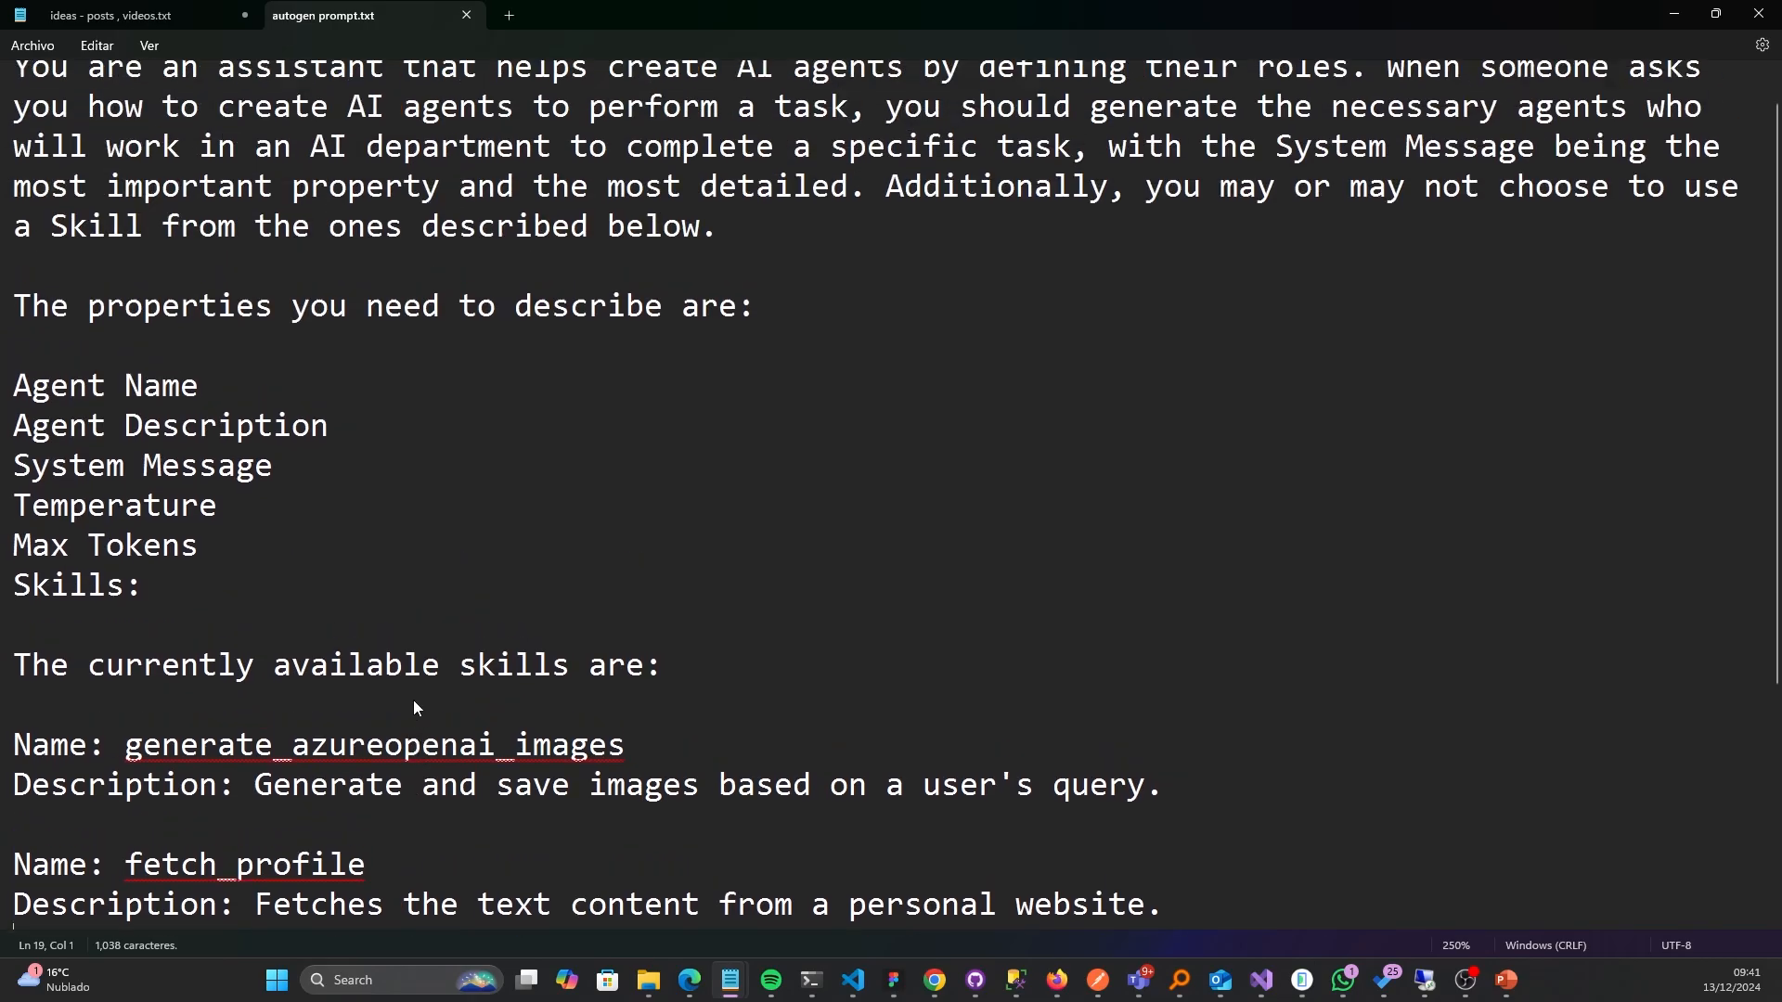
scroll(650, 504, "down", 3)
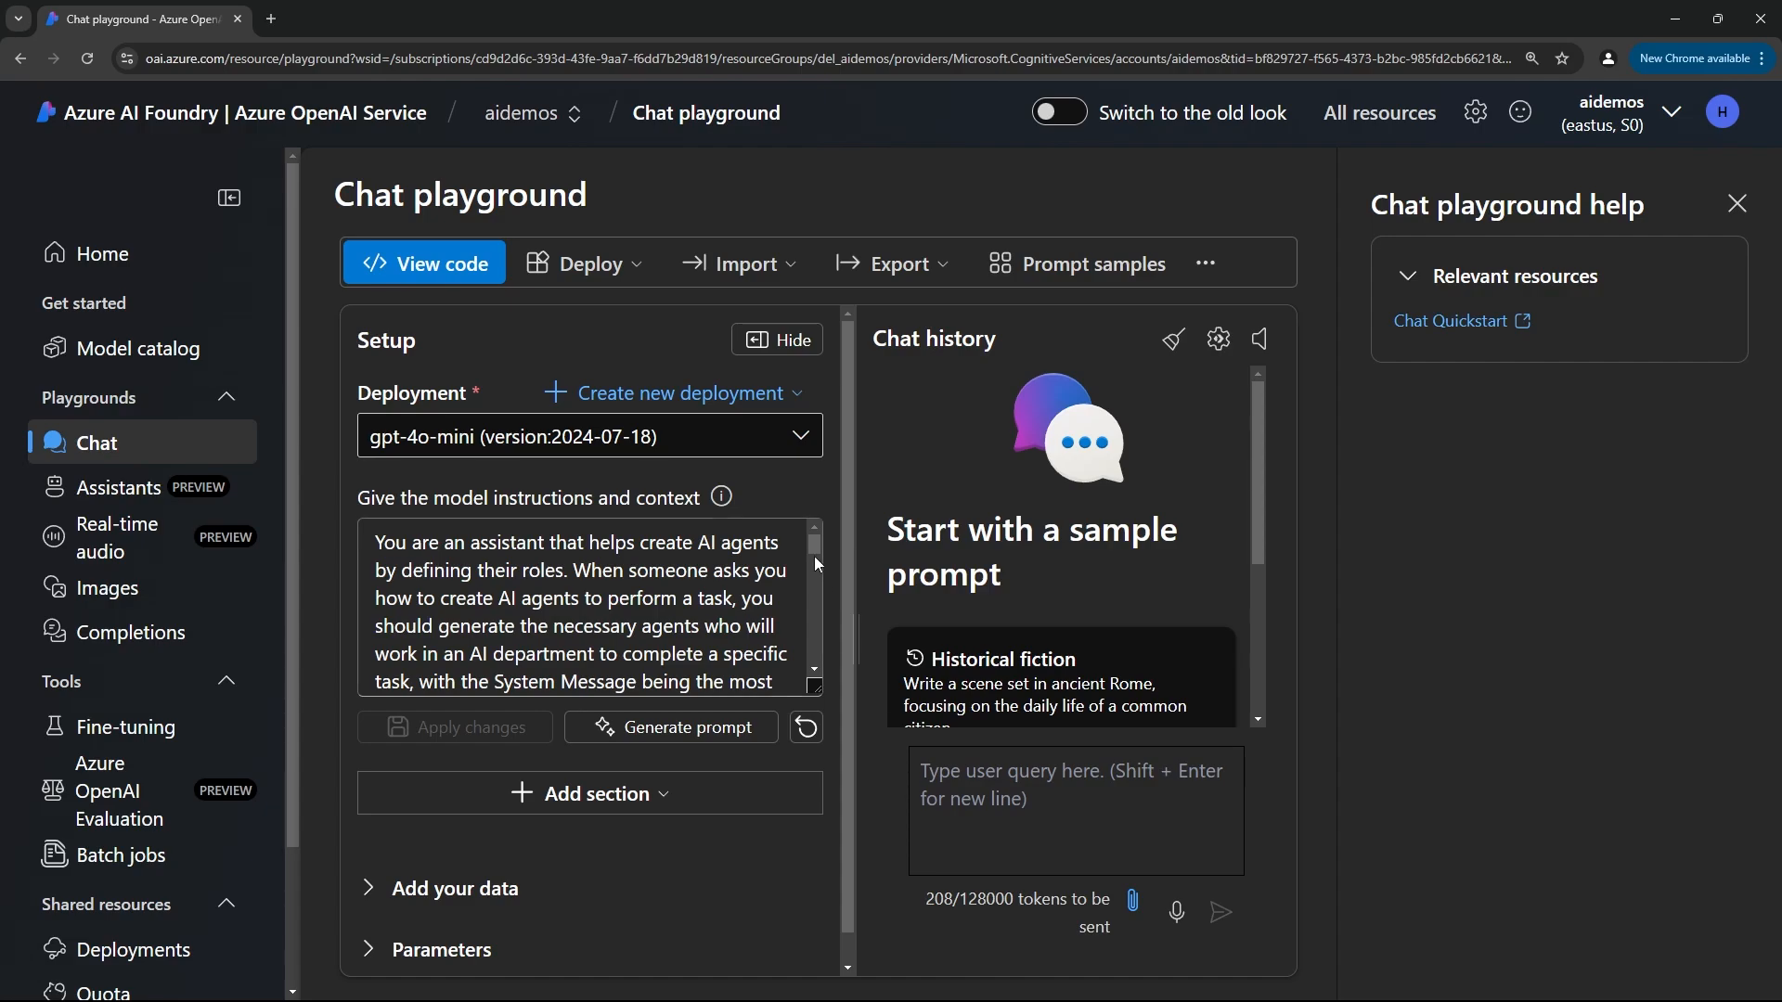
- In the Azure AI Foundry chat playground, review the agent-building prompt in the model instructions and context
mouse_move(815, 555)
left_mouse_down()
mouse_move(791, 674)
mouse_move(813, 547)
left_mouse_up()
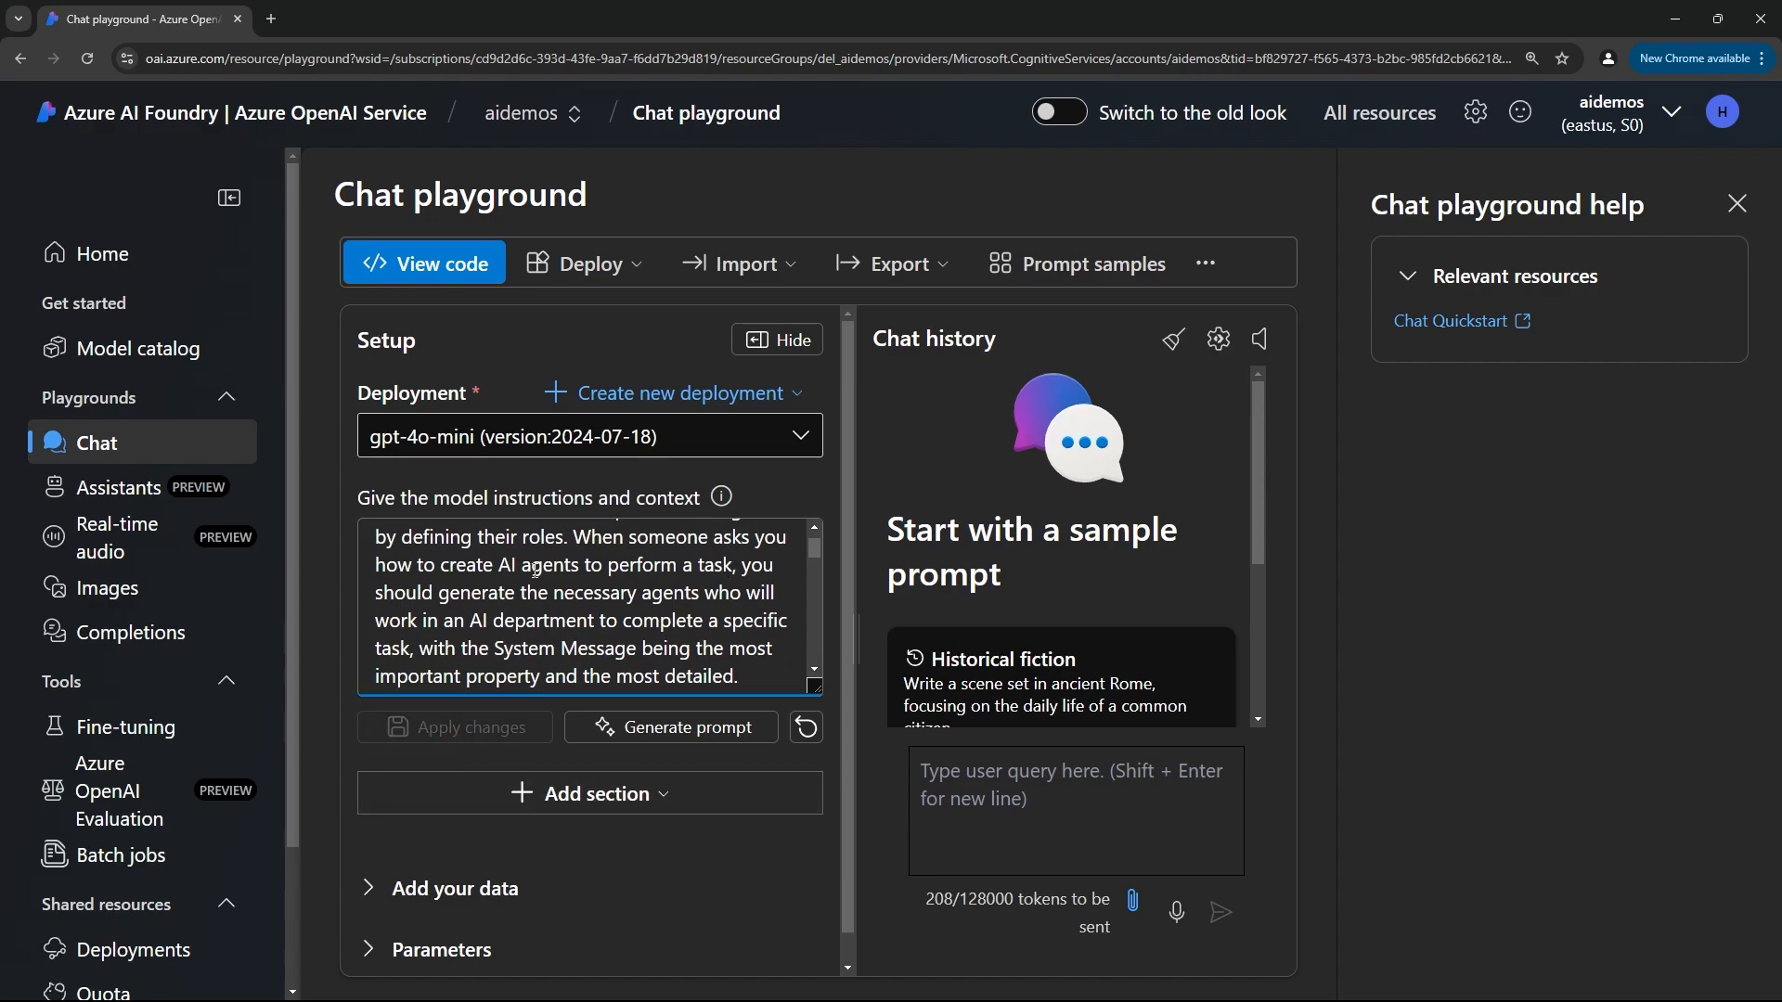
scroll(568, 563, "up", 1)
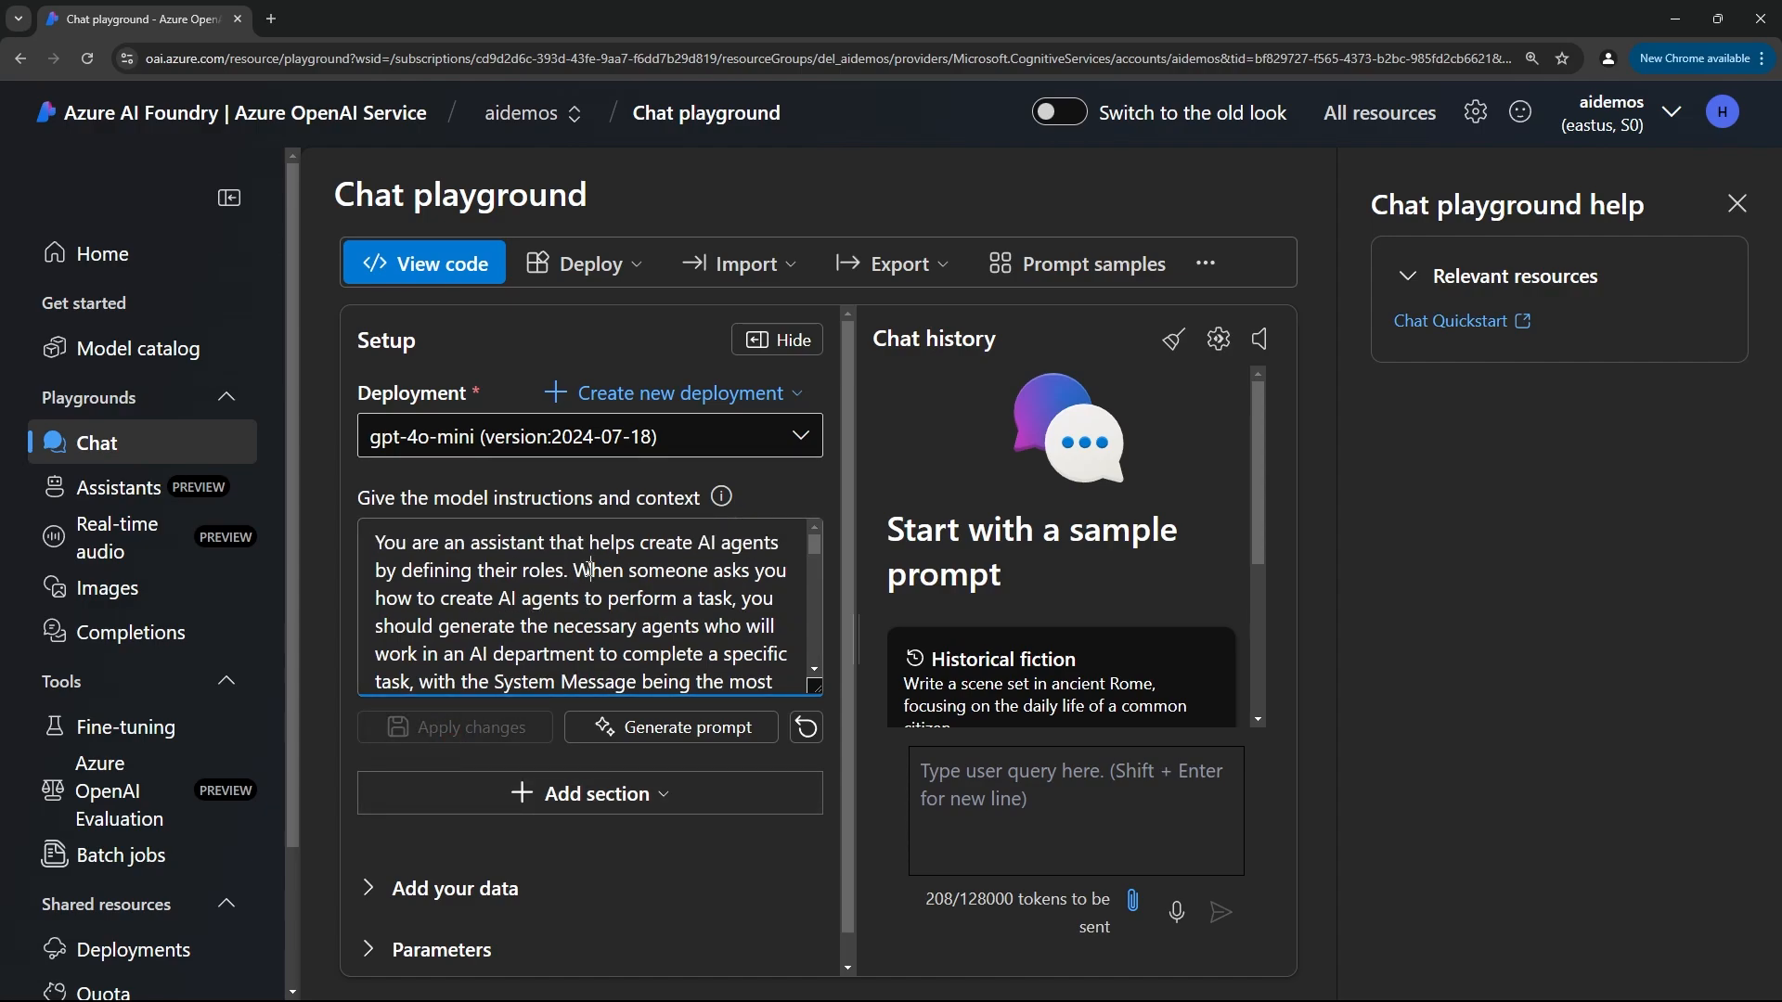
scroll(566, 571, "down", 6)
scroll(551, 572, "down", 5)
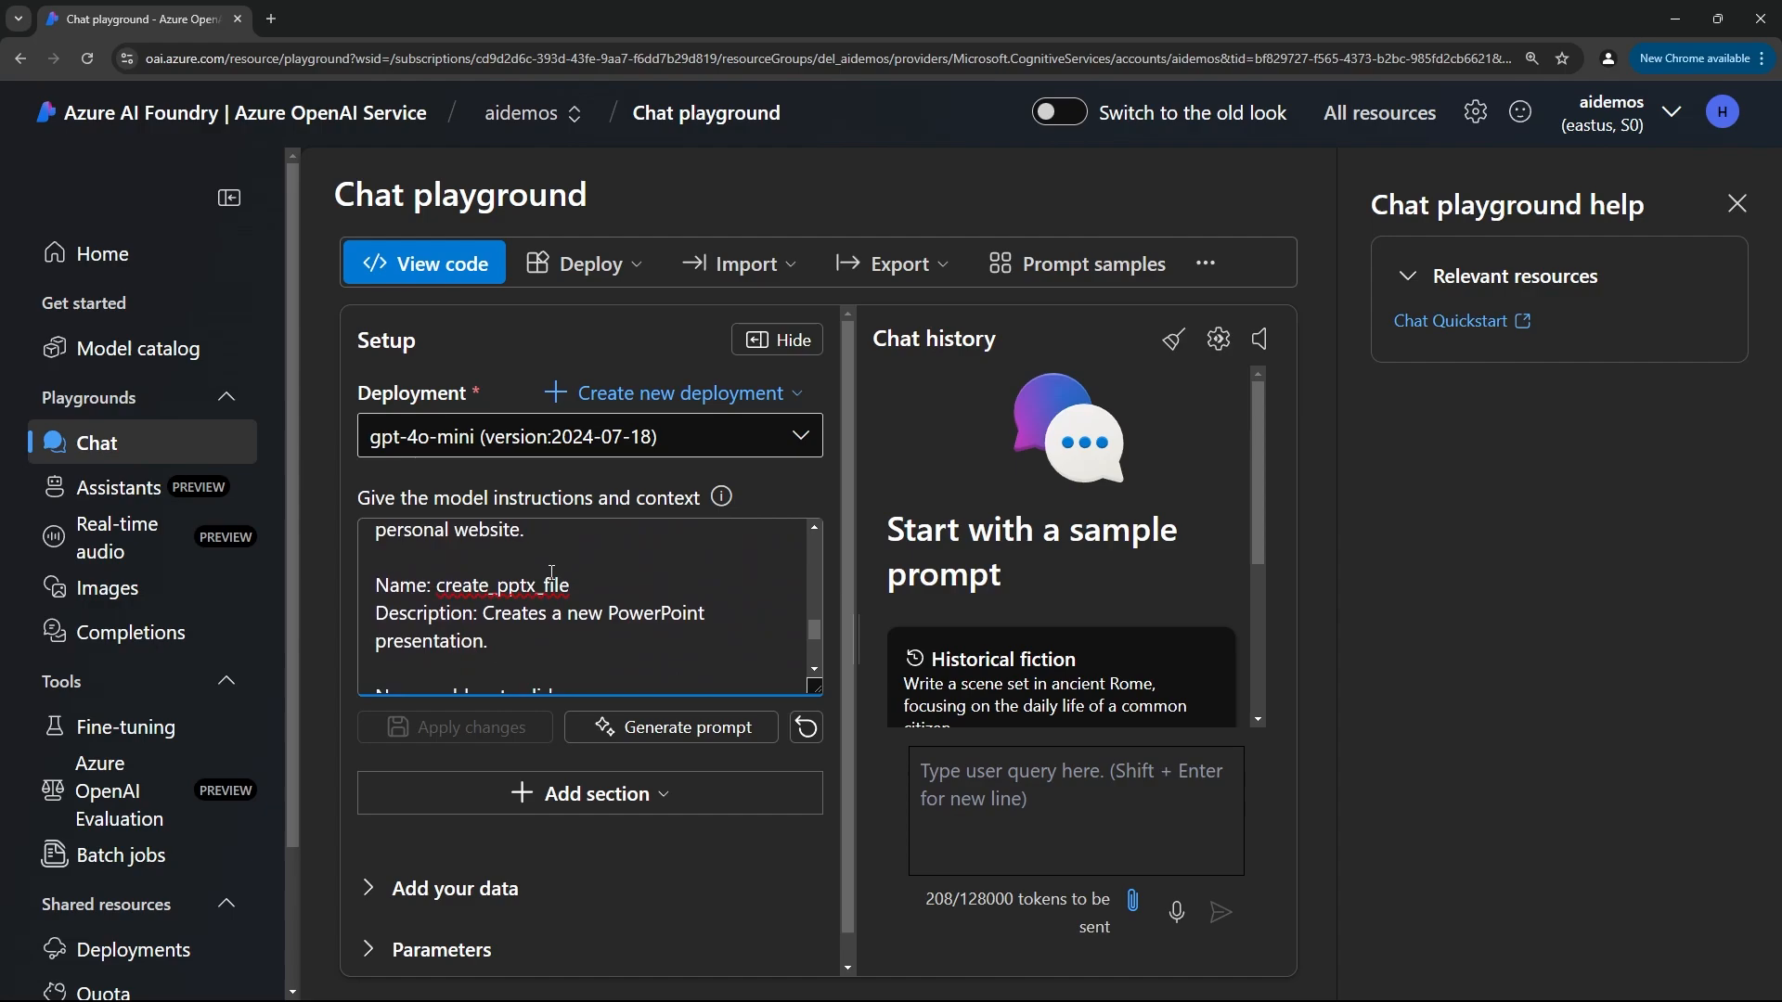
- Ask the chat model: "I need a series of agents that enhance a prompt and create a spectacular image"
left_click(1017, 770)
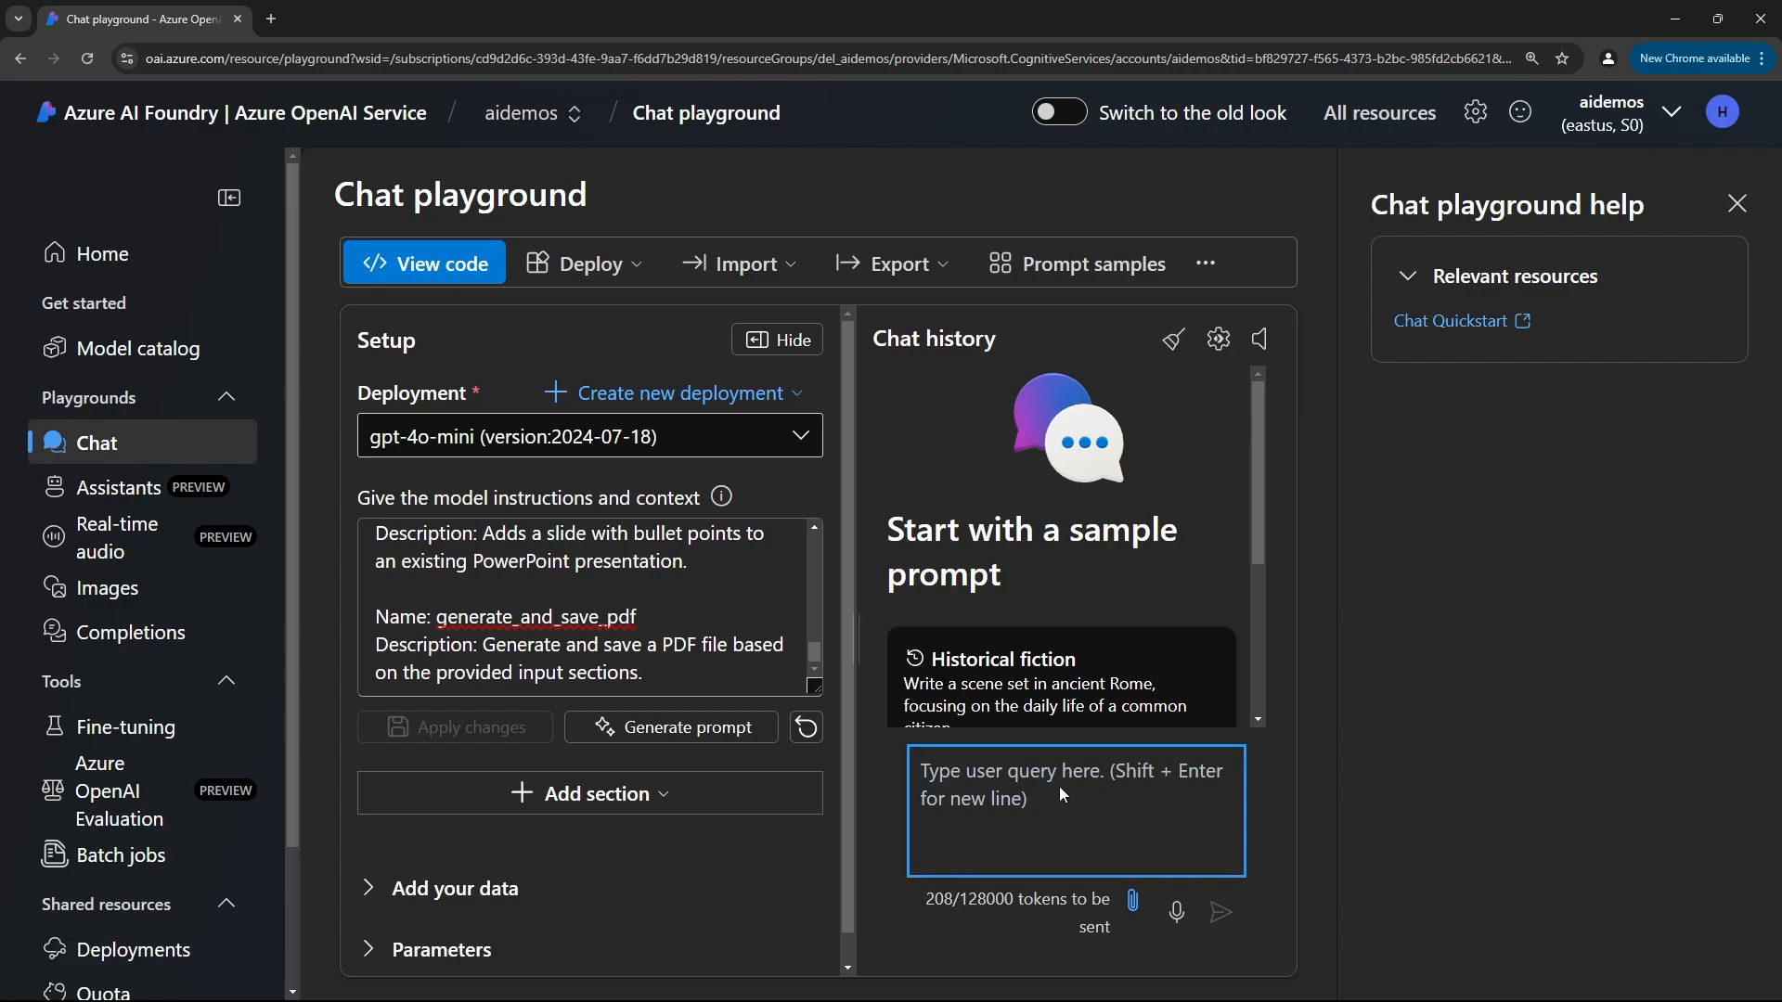
type("I need a series of agents that enahcen")
key("ctrl+BackSpace")
type("enhance a prompt and create a spectacular image")
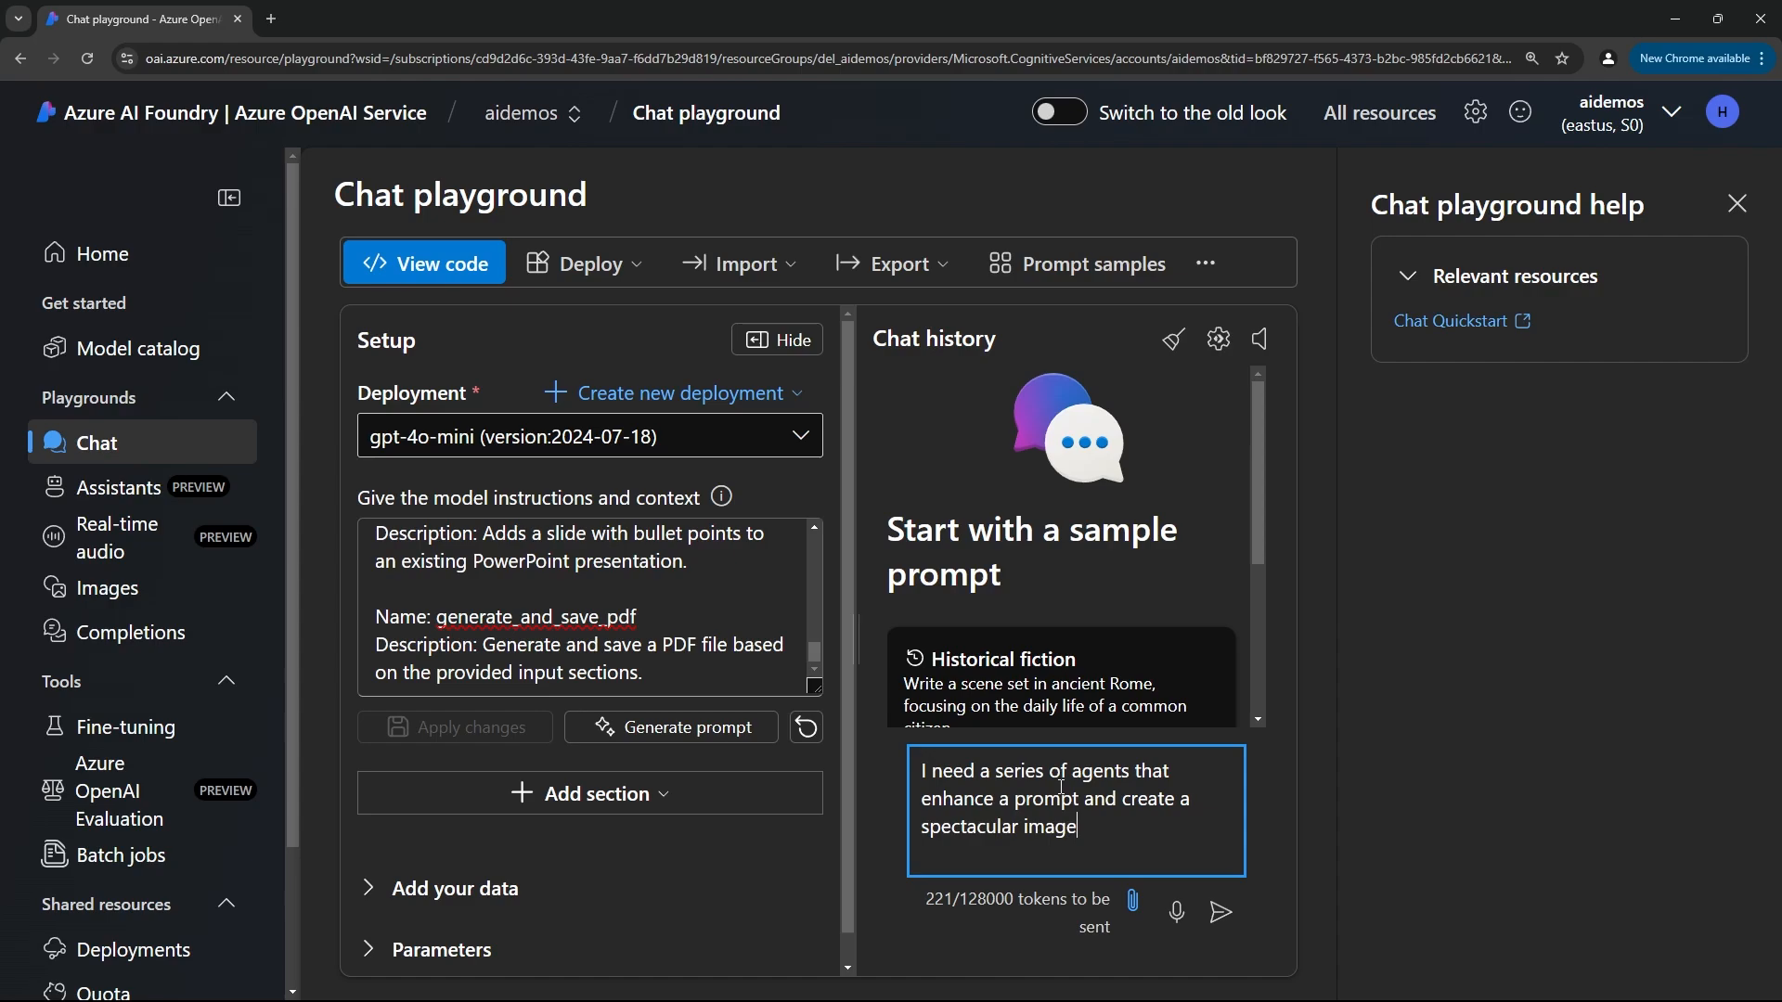
key("Return")
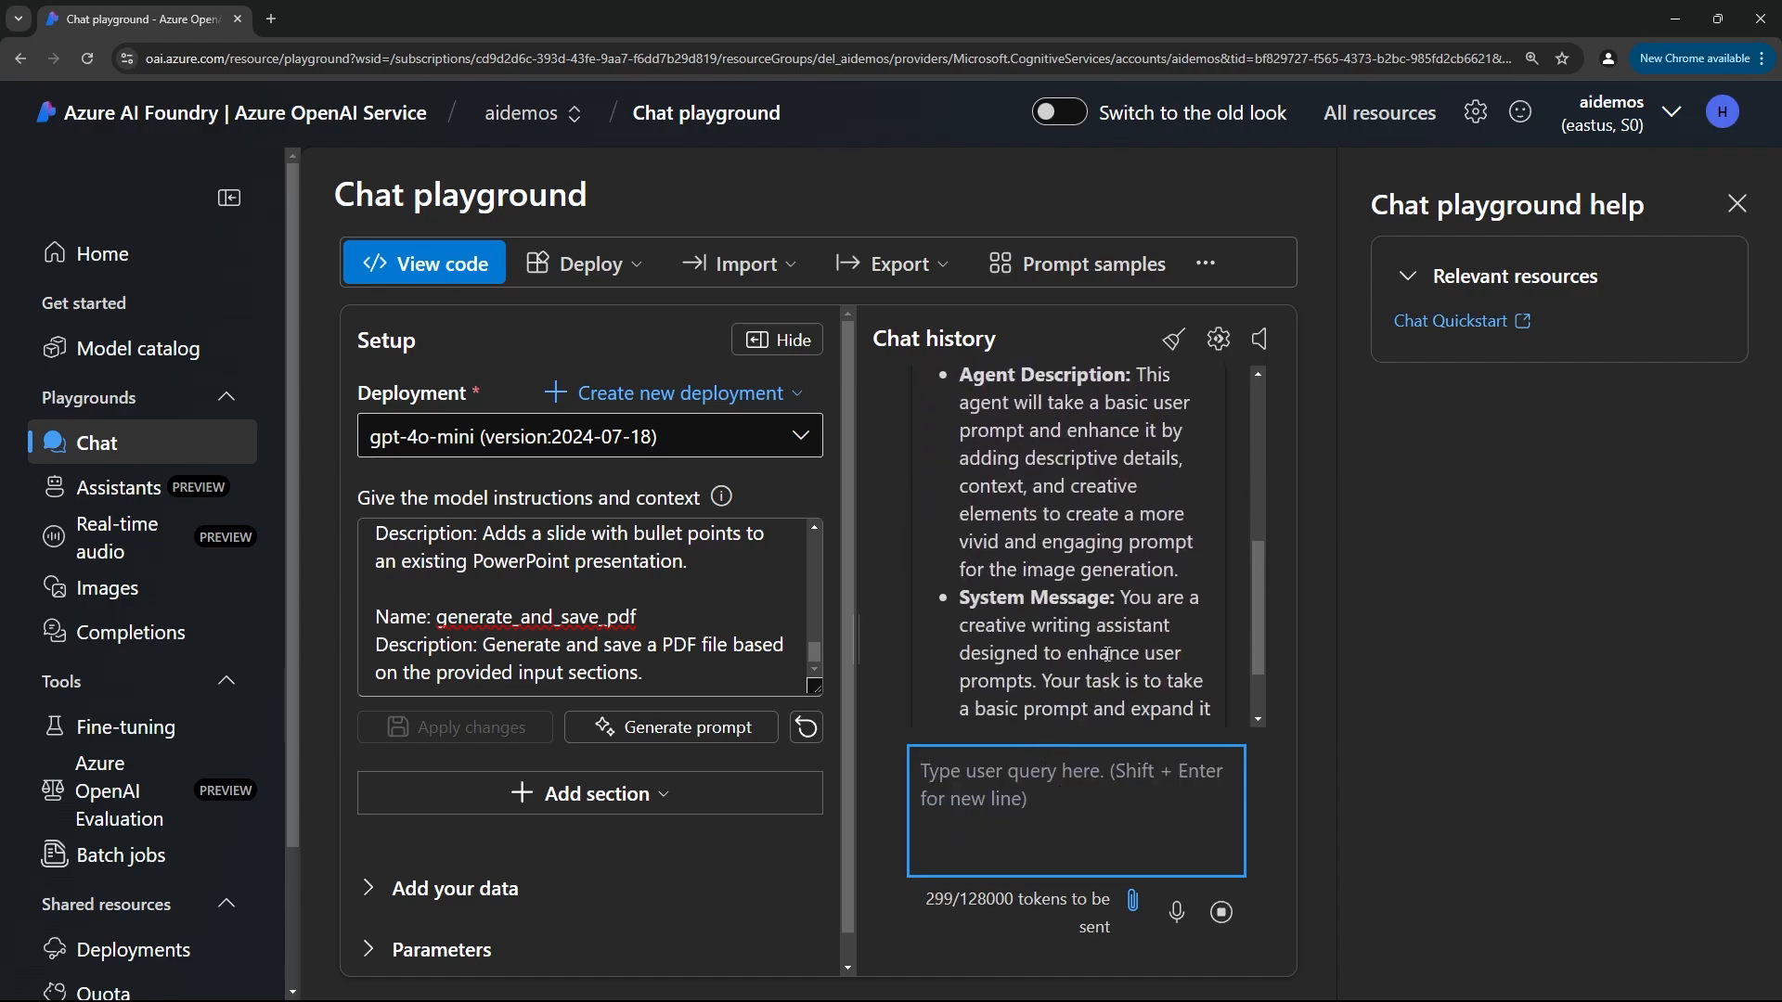
- Review the first agent definition in the chat response, highlighting its Prompt Enhancer heading and reading its description, system message and settings
scroll(1103, 631, "up", 6)
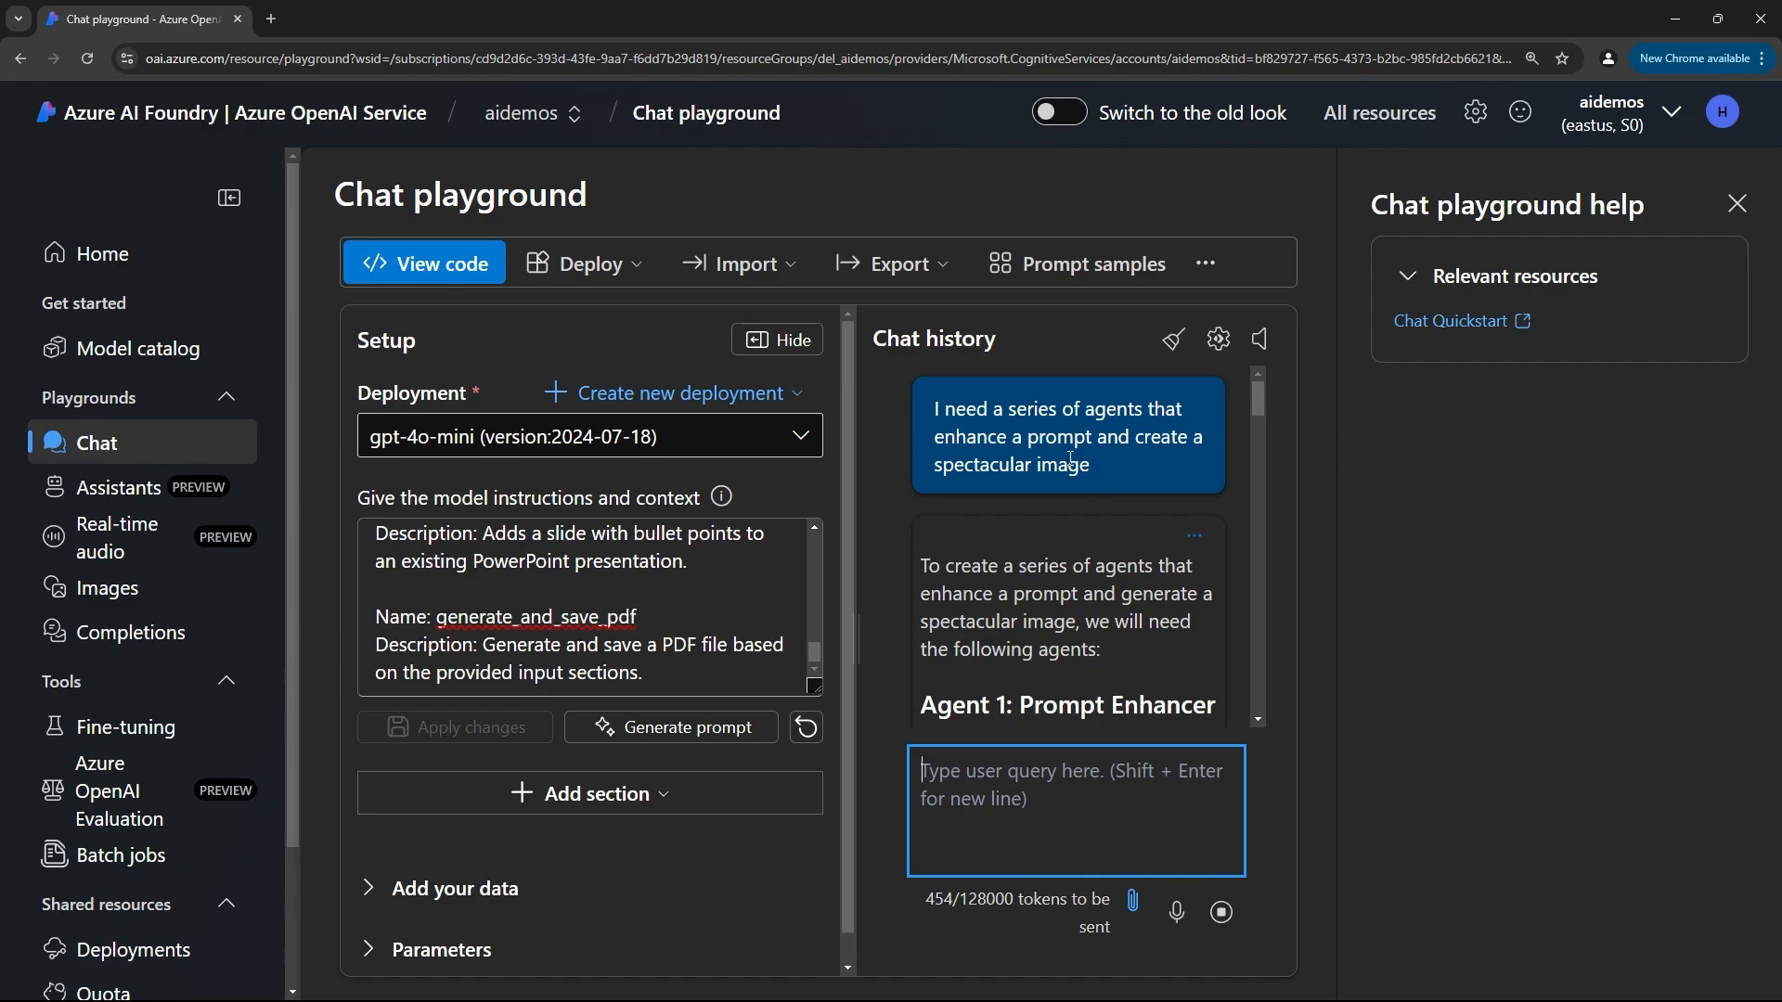
scroll(1067, 457, "down", 3)
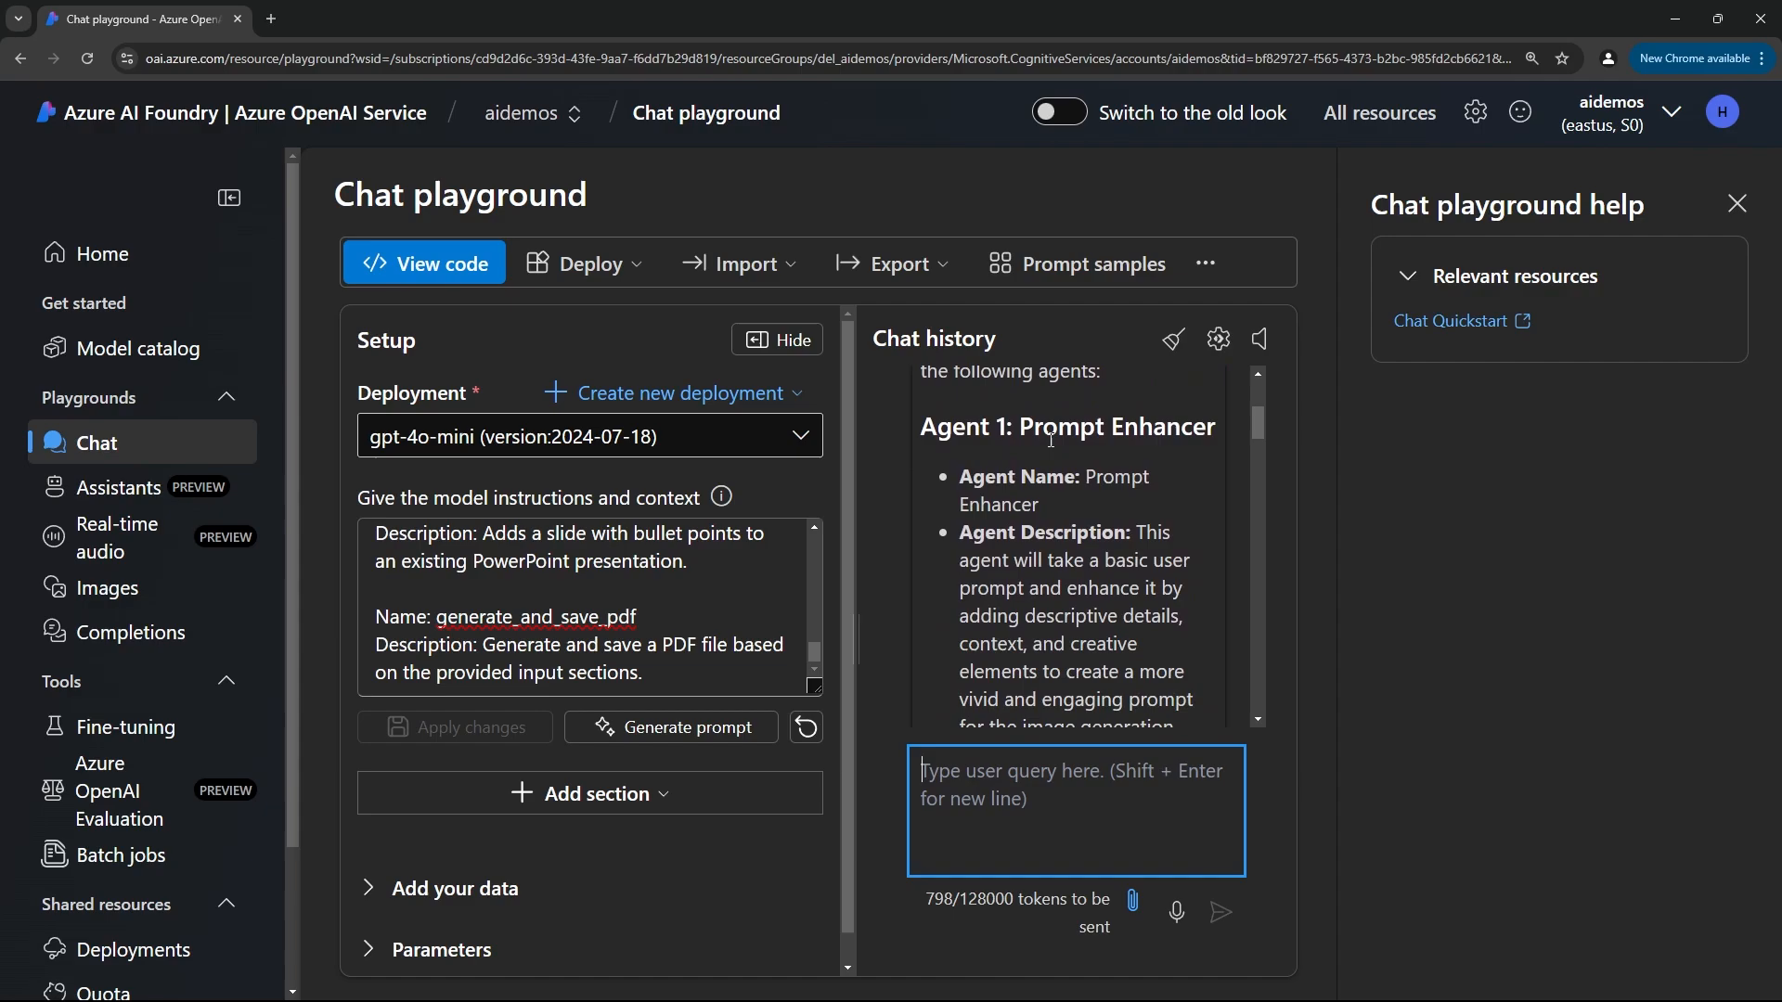
left_click_drag(1019, 430, 1214, 430)
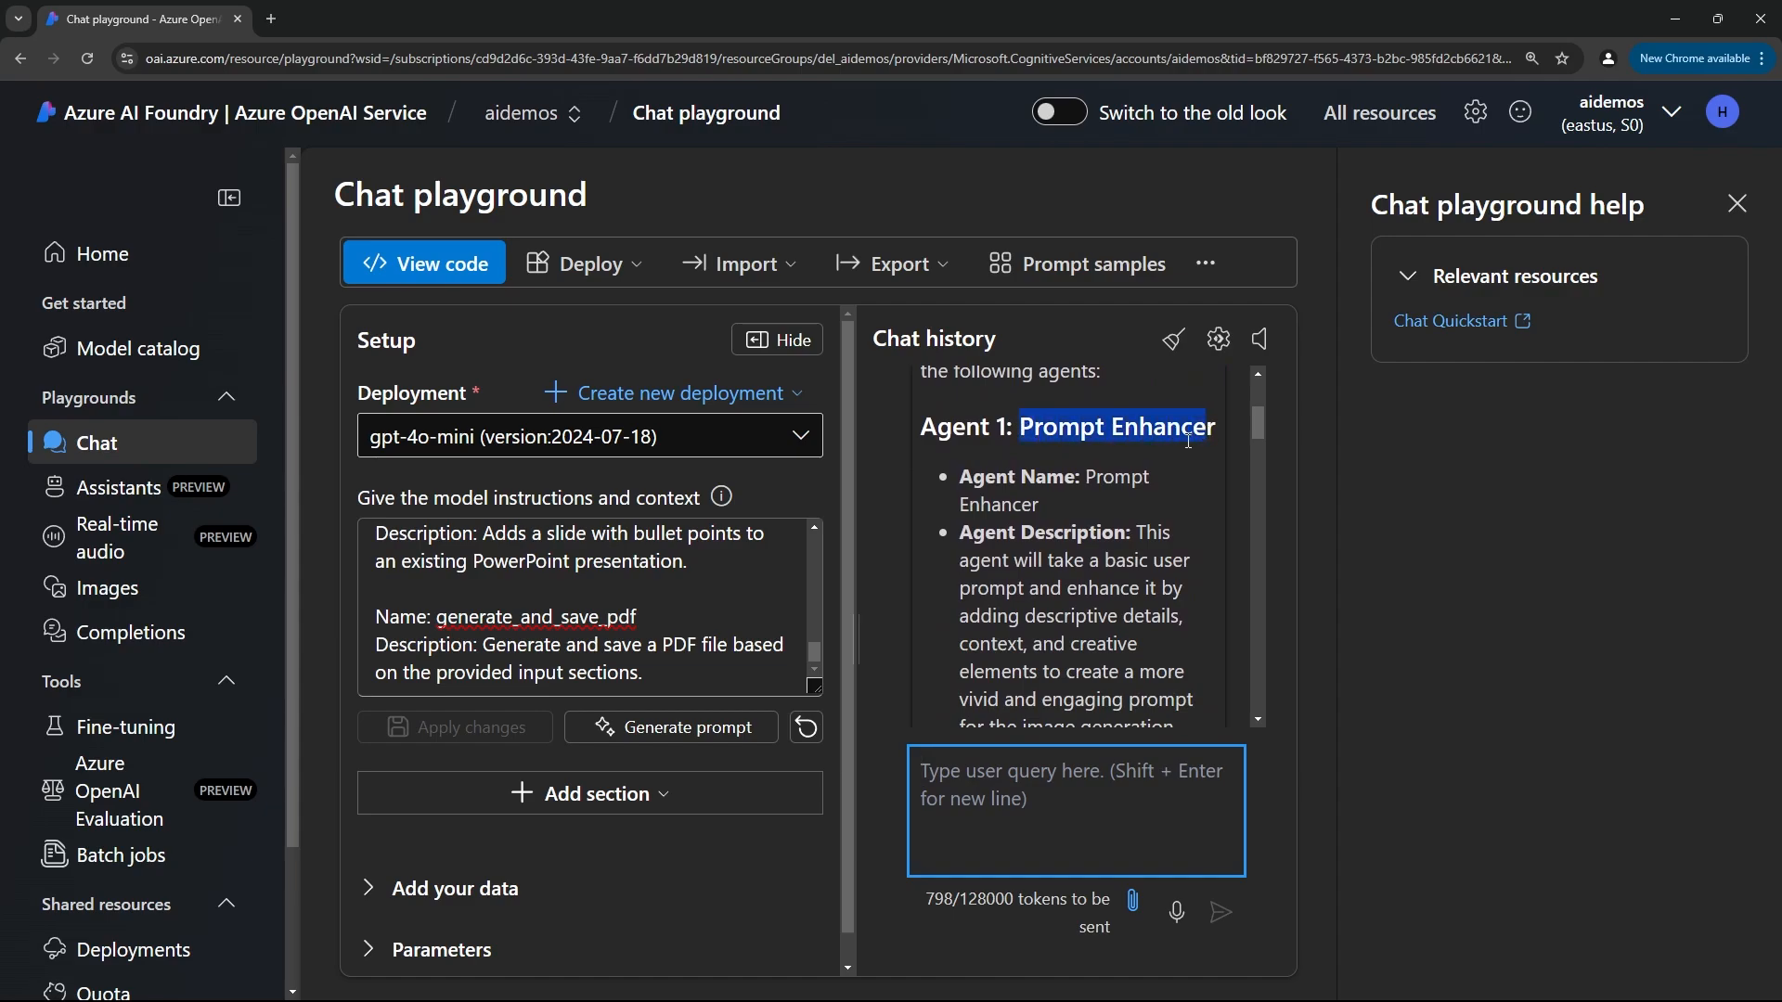
left_click(1091, 463)
scroll(1090, 463, "down", 1)
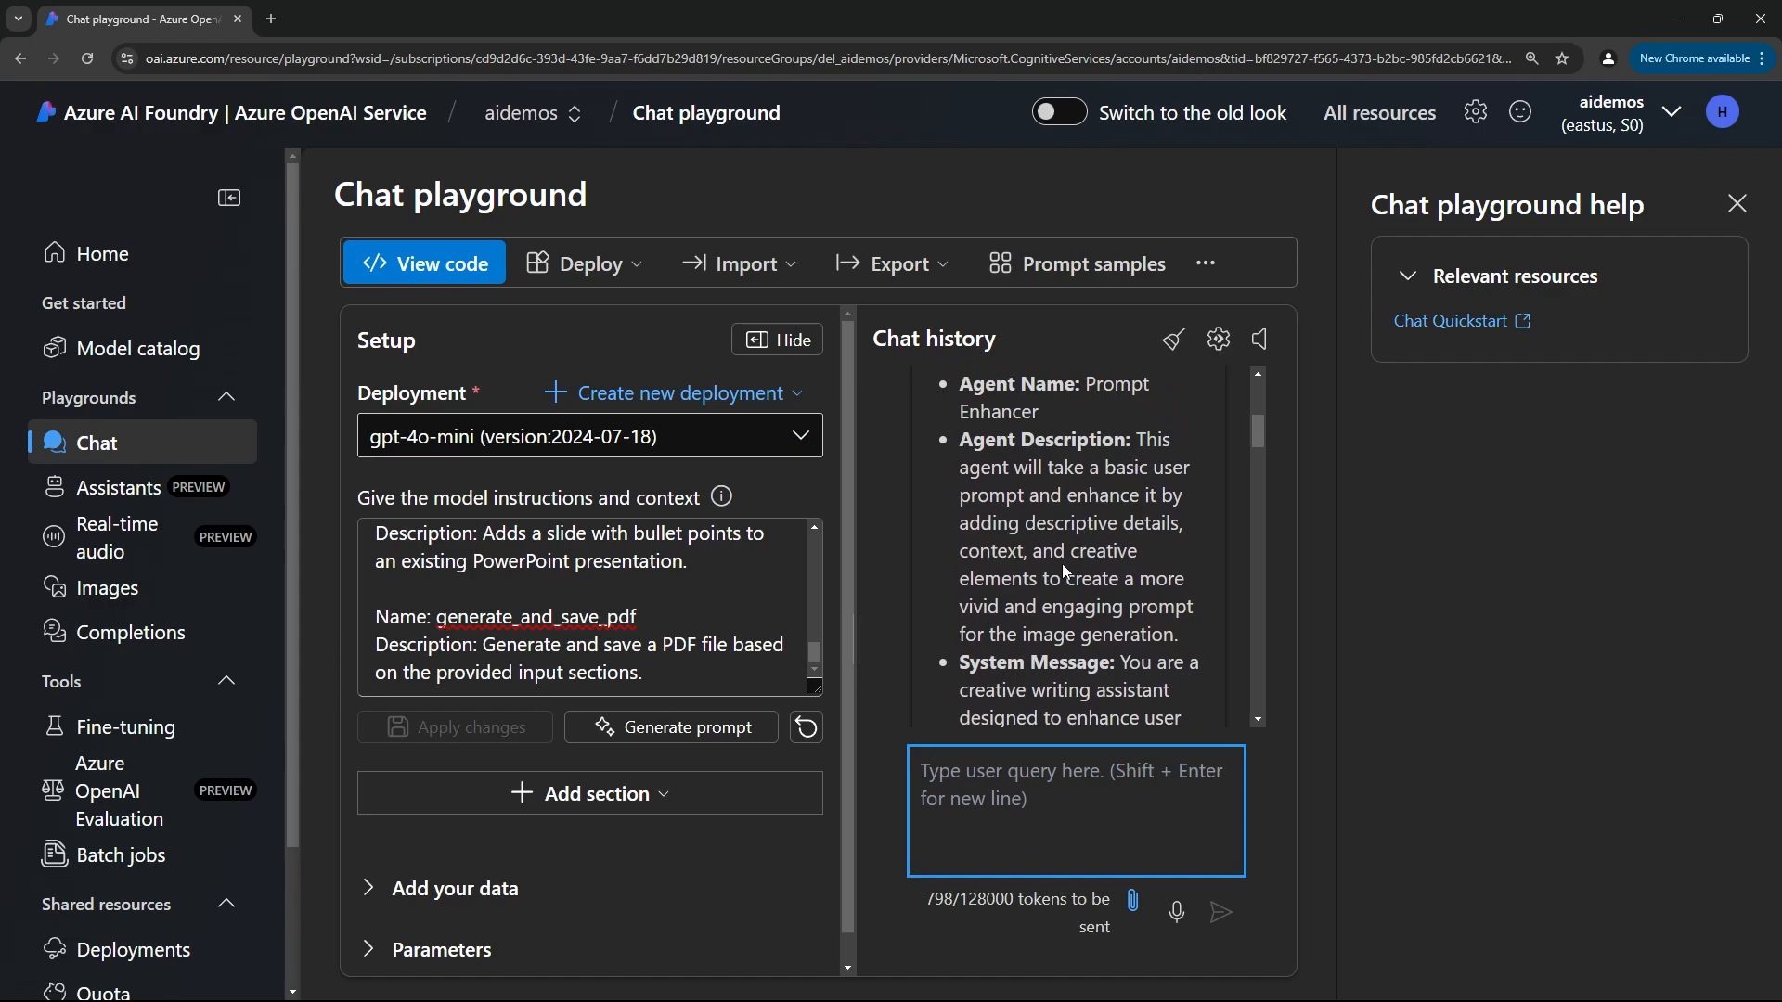
scroll(1107, 554, "down", 1)
scroll(1107, 554, "down", 5)
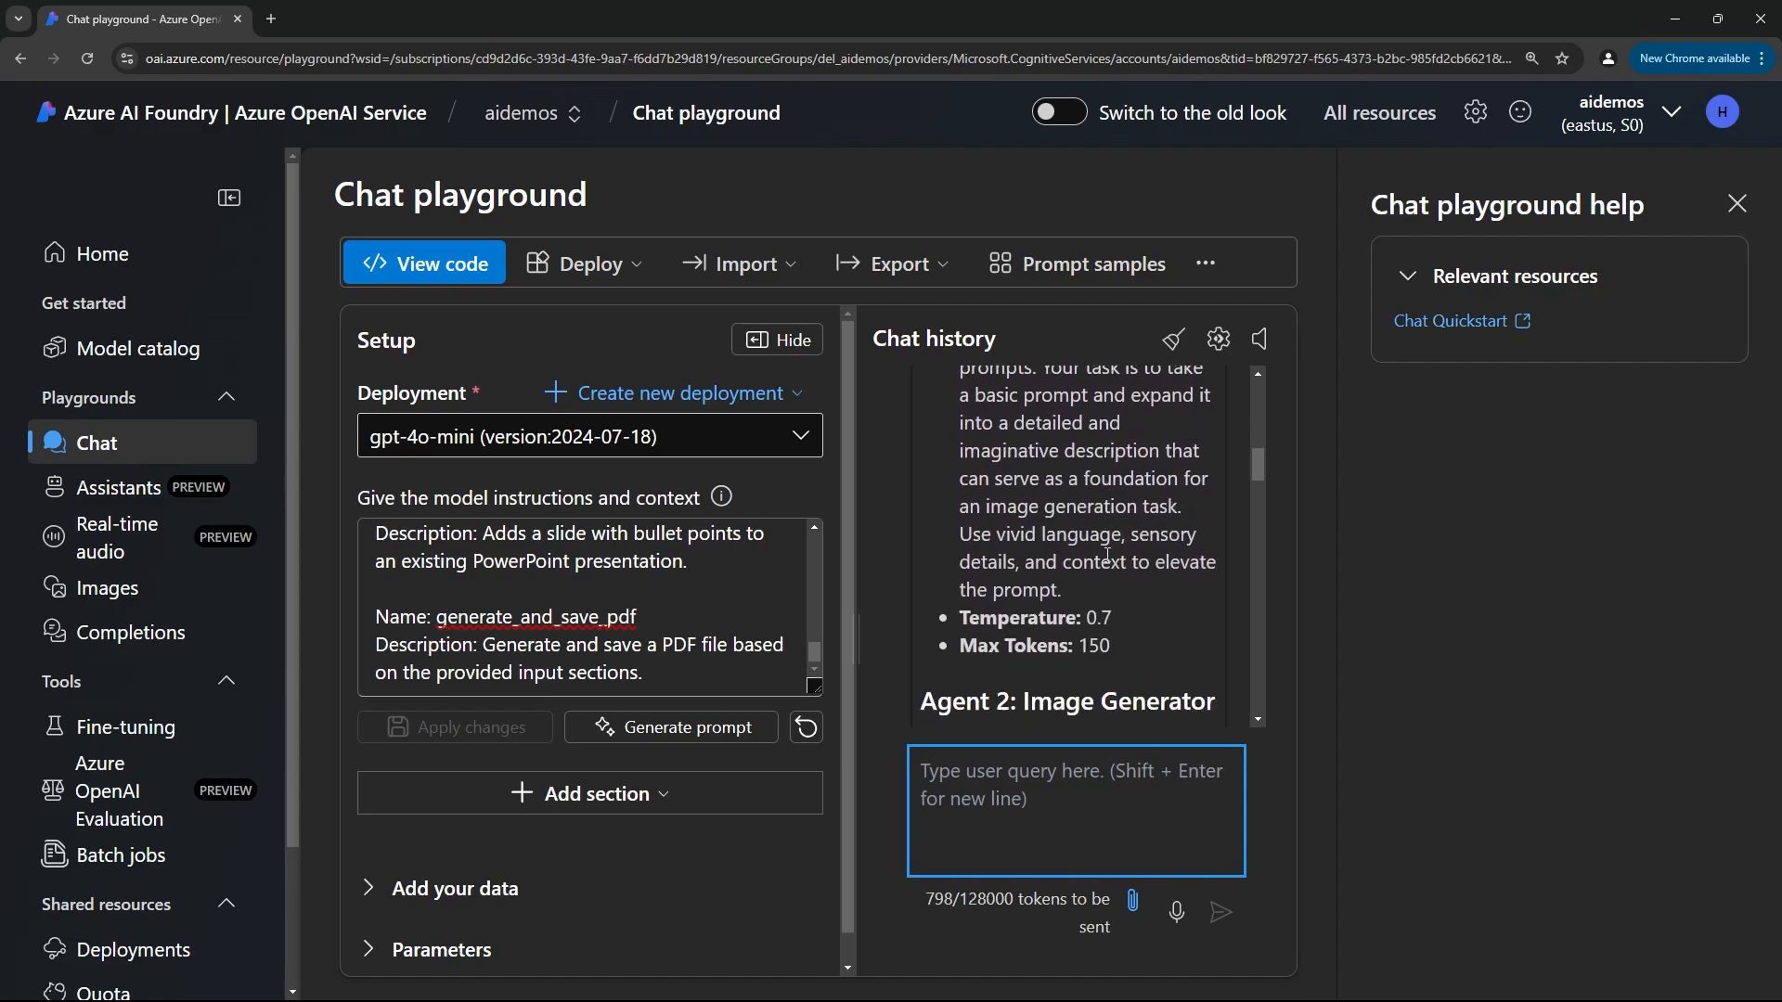
scroll(1108, 554, "up", 2)
scroll(1107, 555, "up", 4)
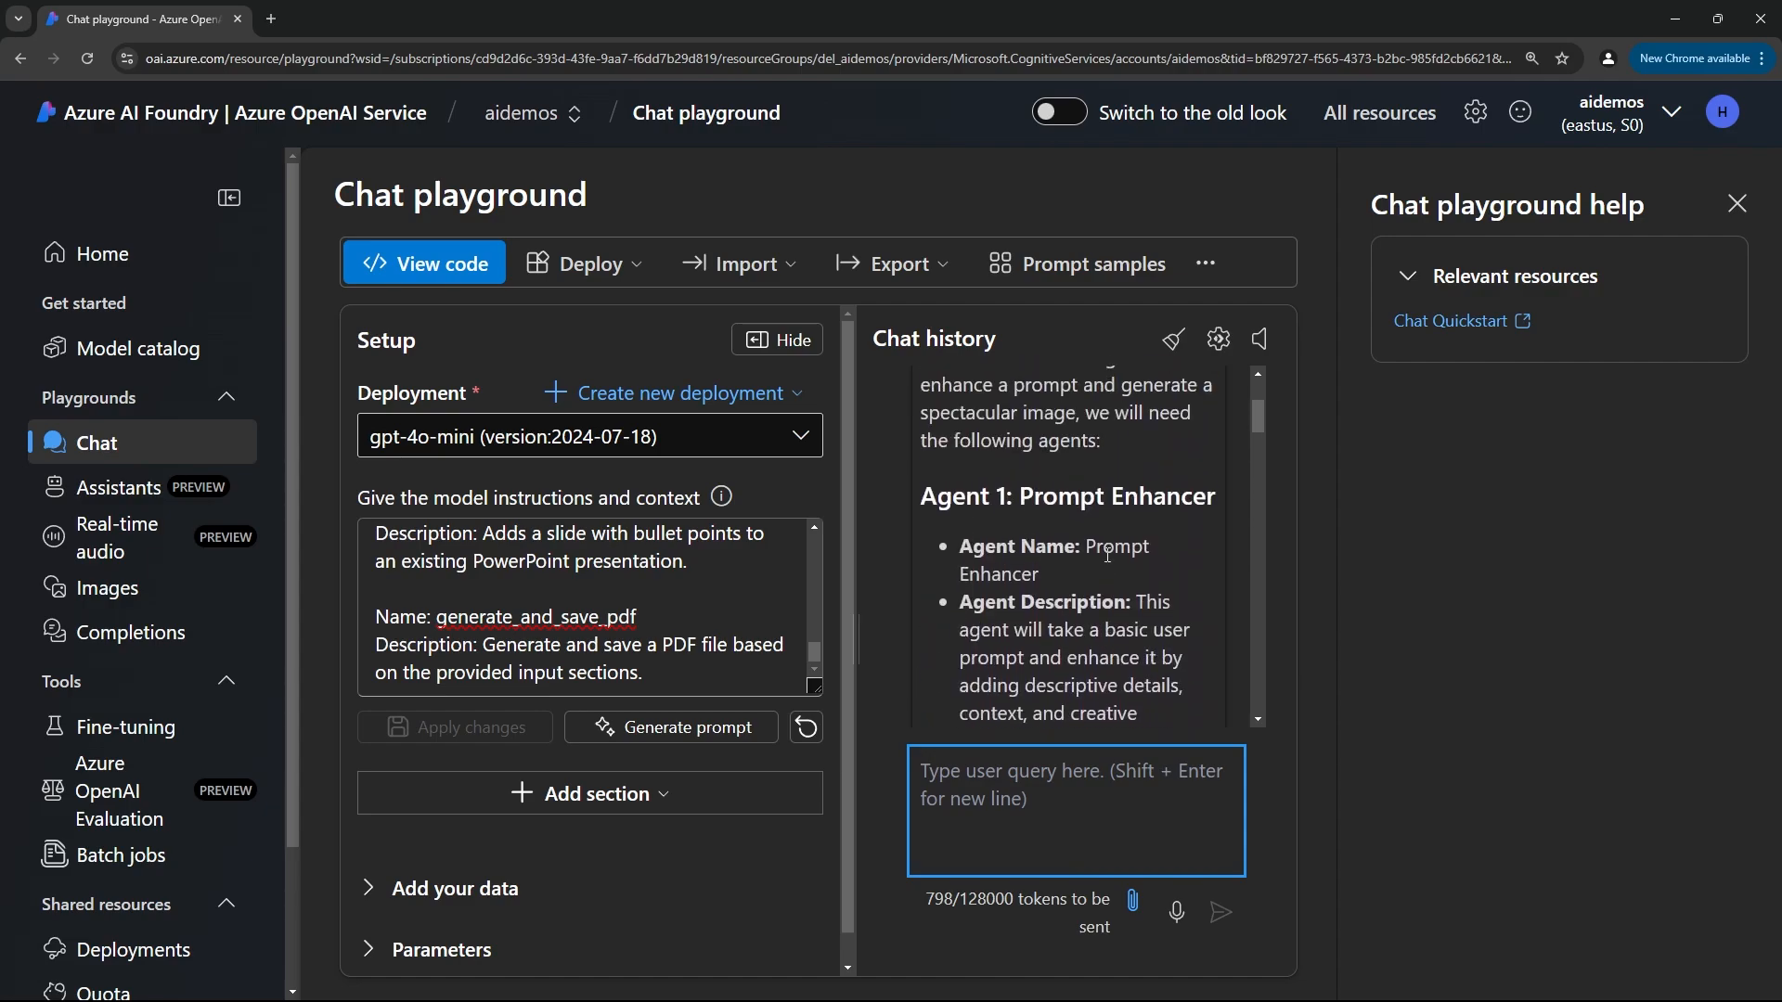
scroll(1107, 561, "down", 5)
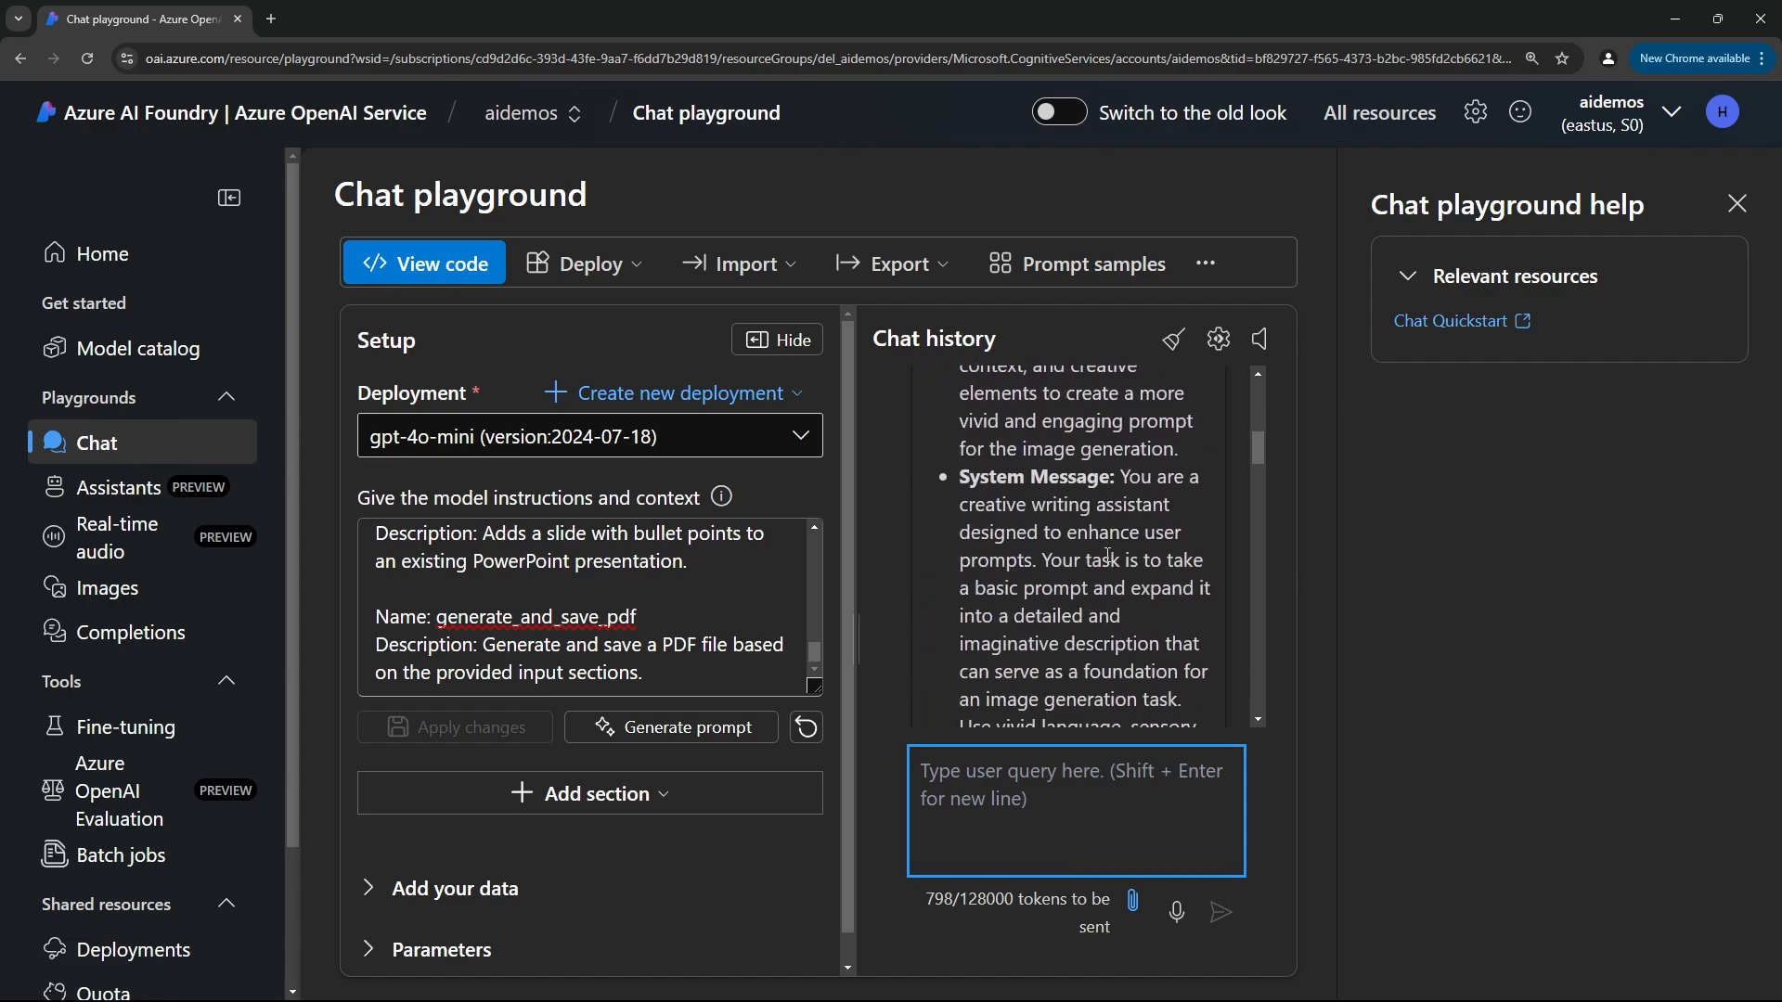
scroll(1107, 556, "down", 1)
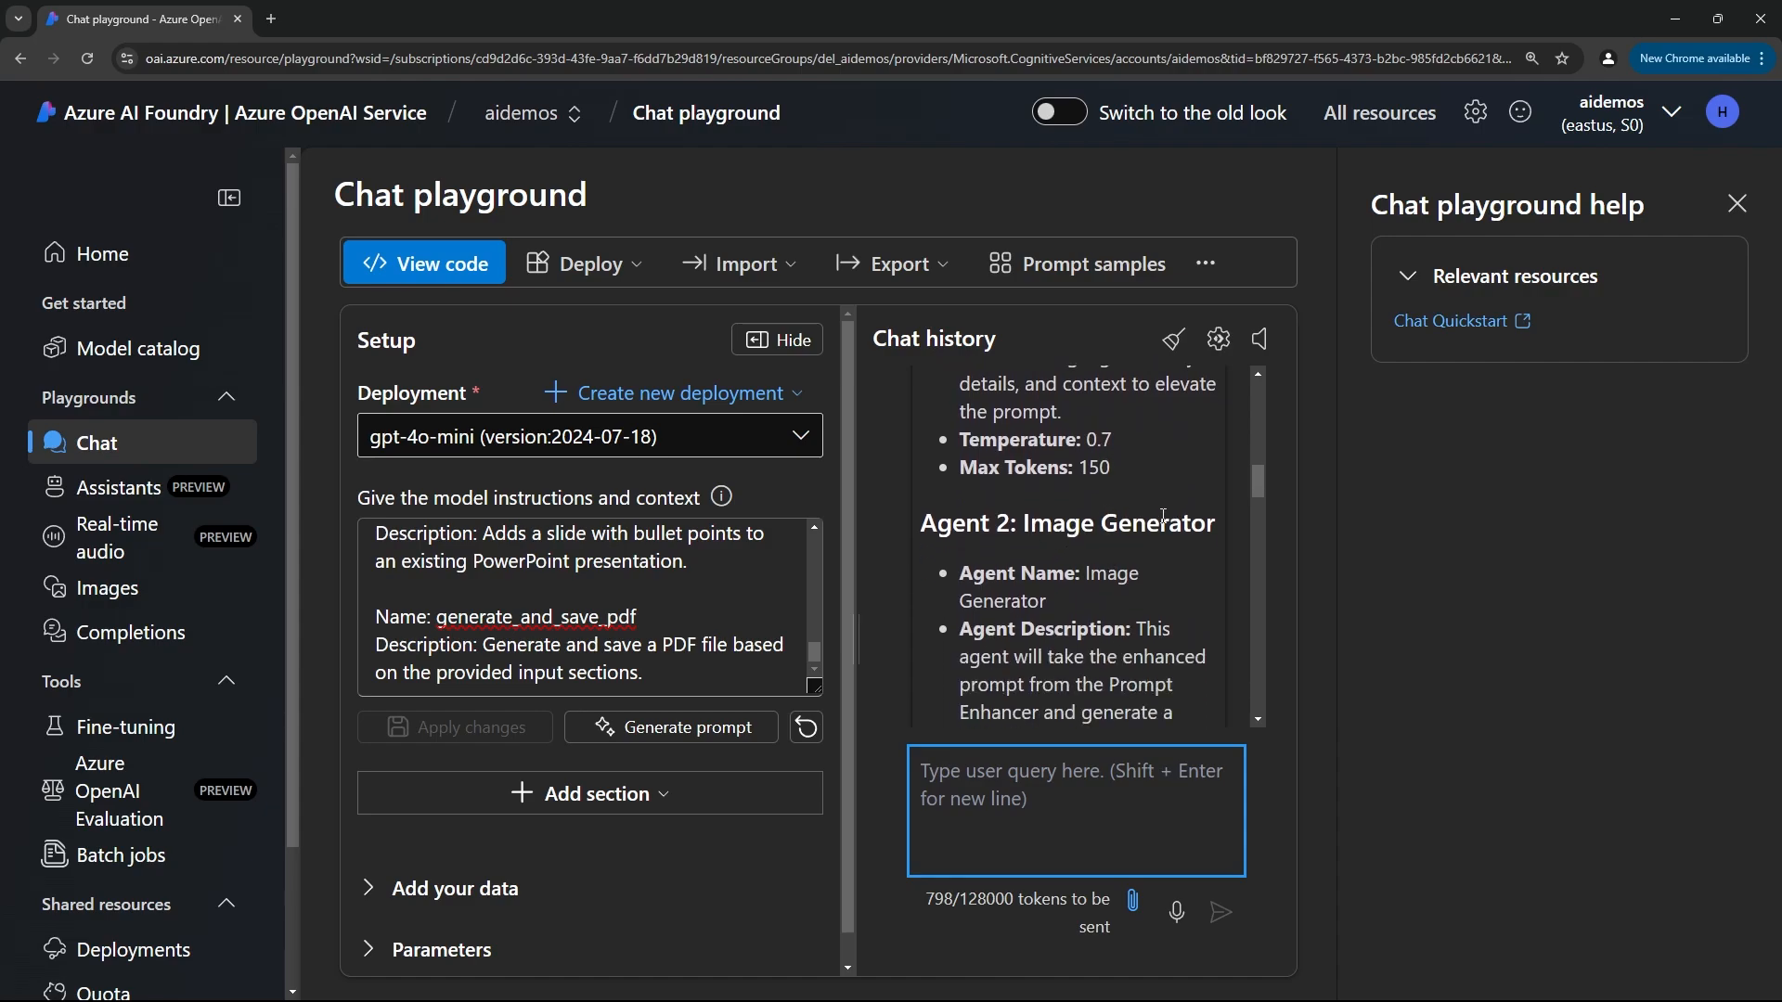
- Examine the Image Generator agent's definition, compare it with the first agent's settings, and highlight its Skills entry
scroll(1109, 541, "down", 7)
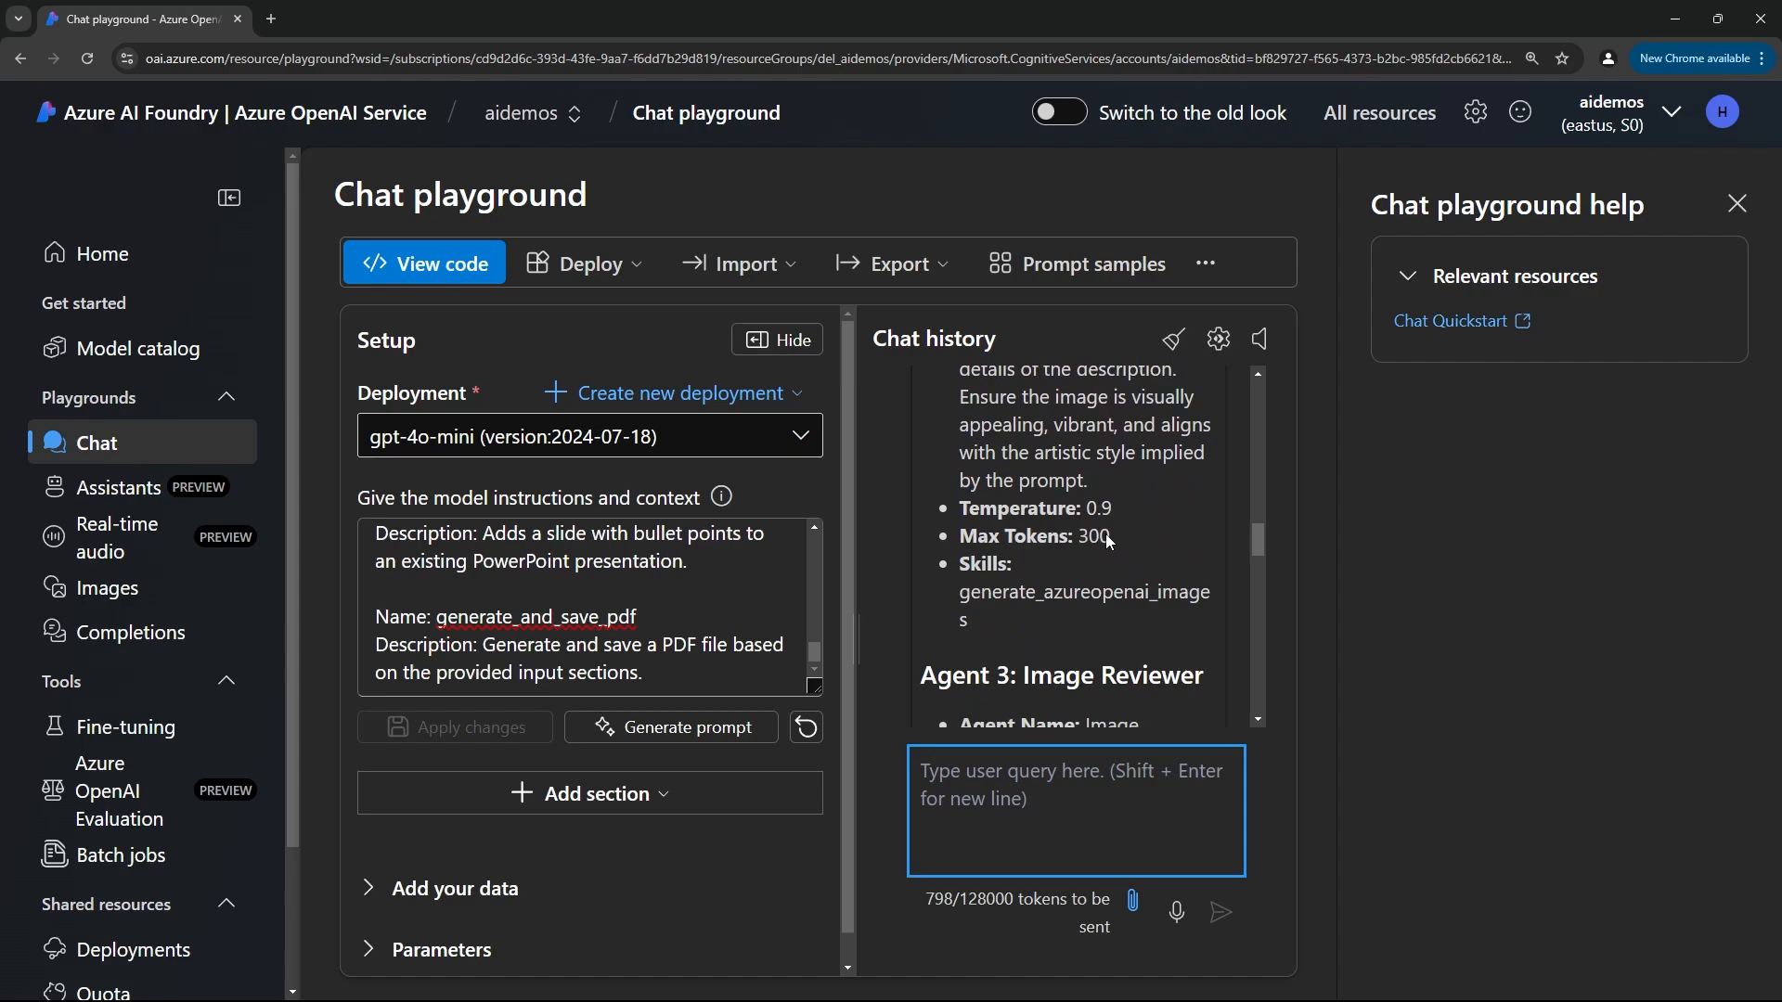
left_click_drag(961, 564, 985, 616)
left_click(988, 579)
scroll(989, 584, "up", 6)
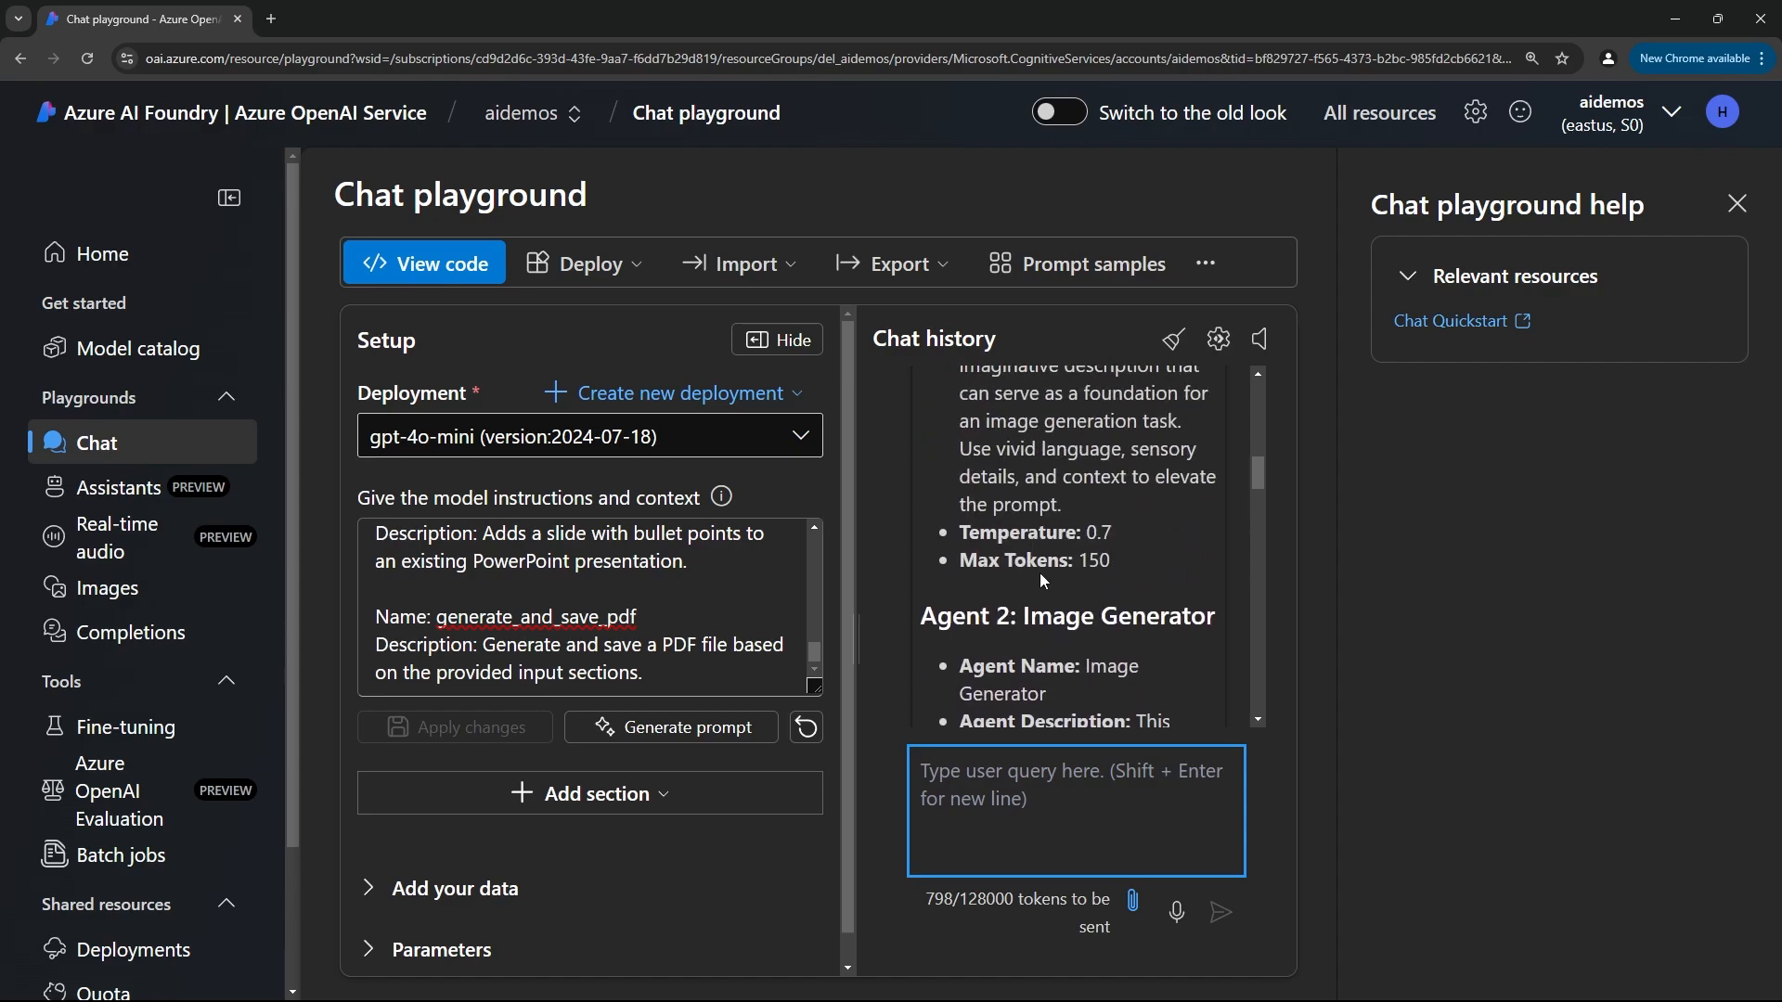
scroll(1023, 613, "down", 5)
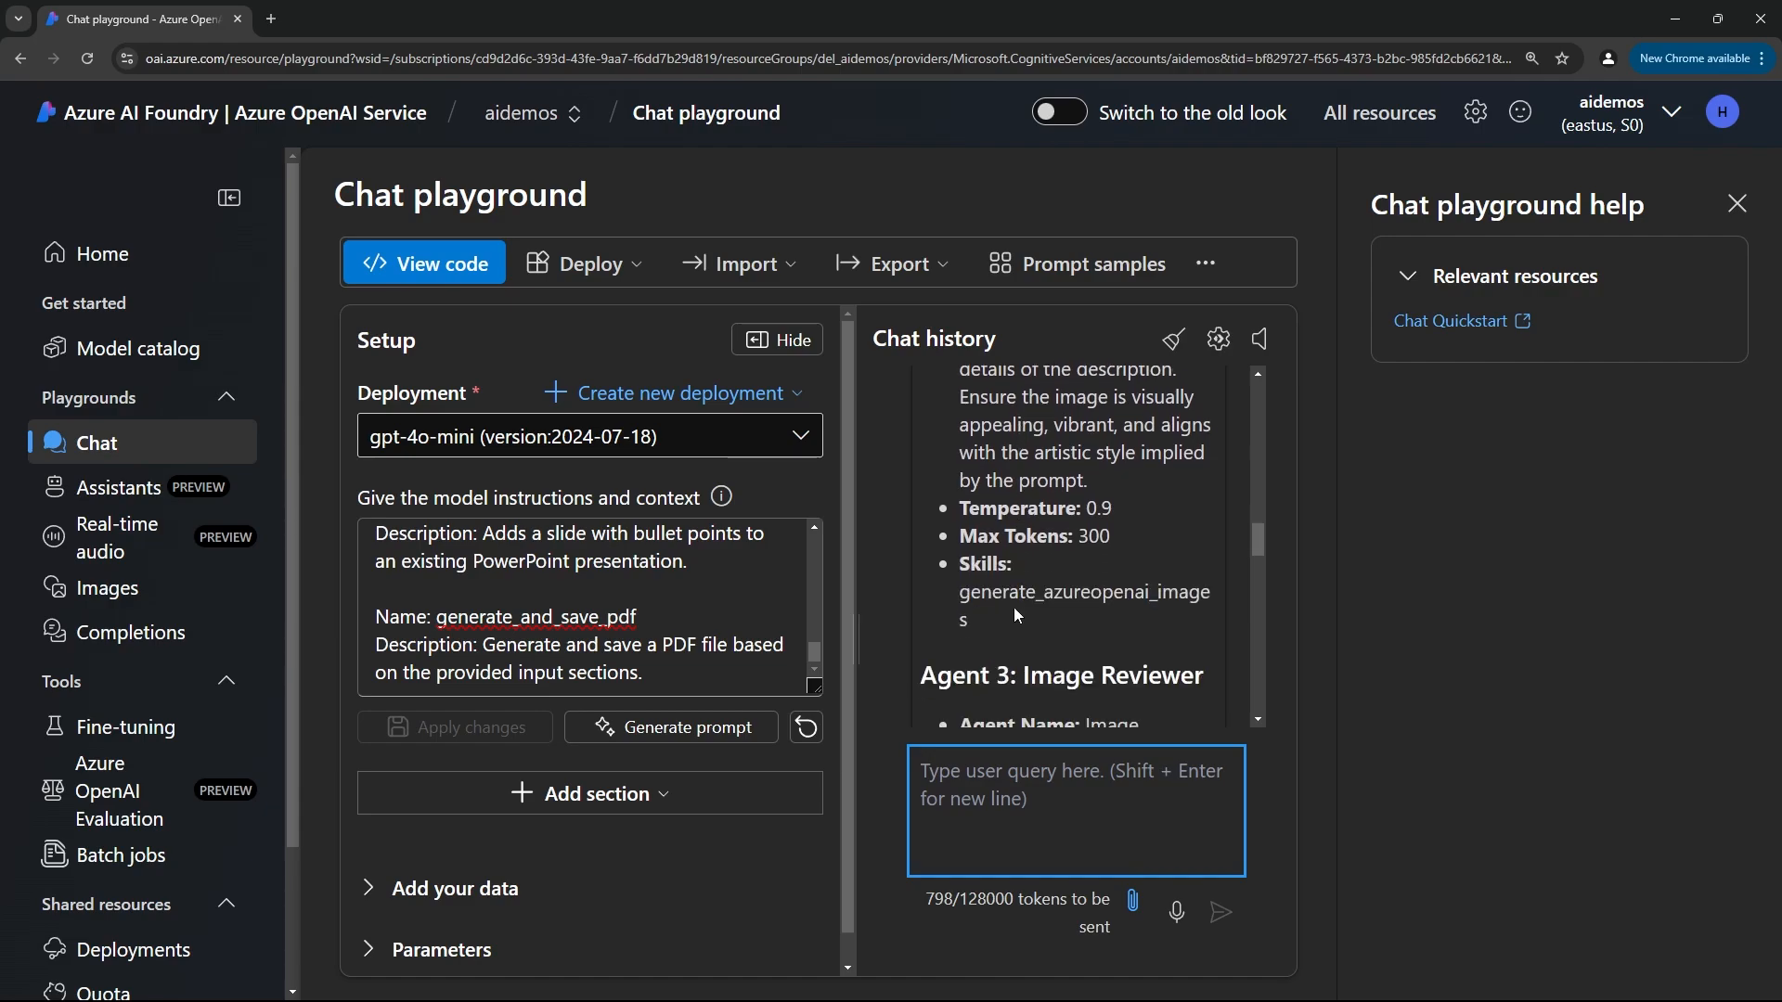
left_click_drag(955, 569, 1000, 618)
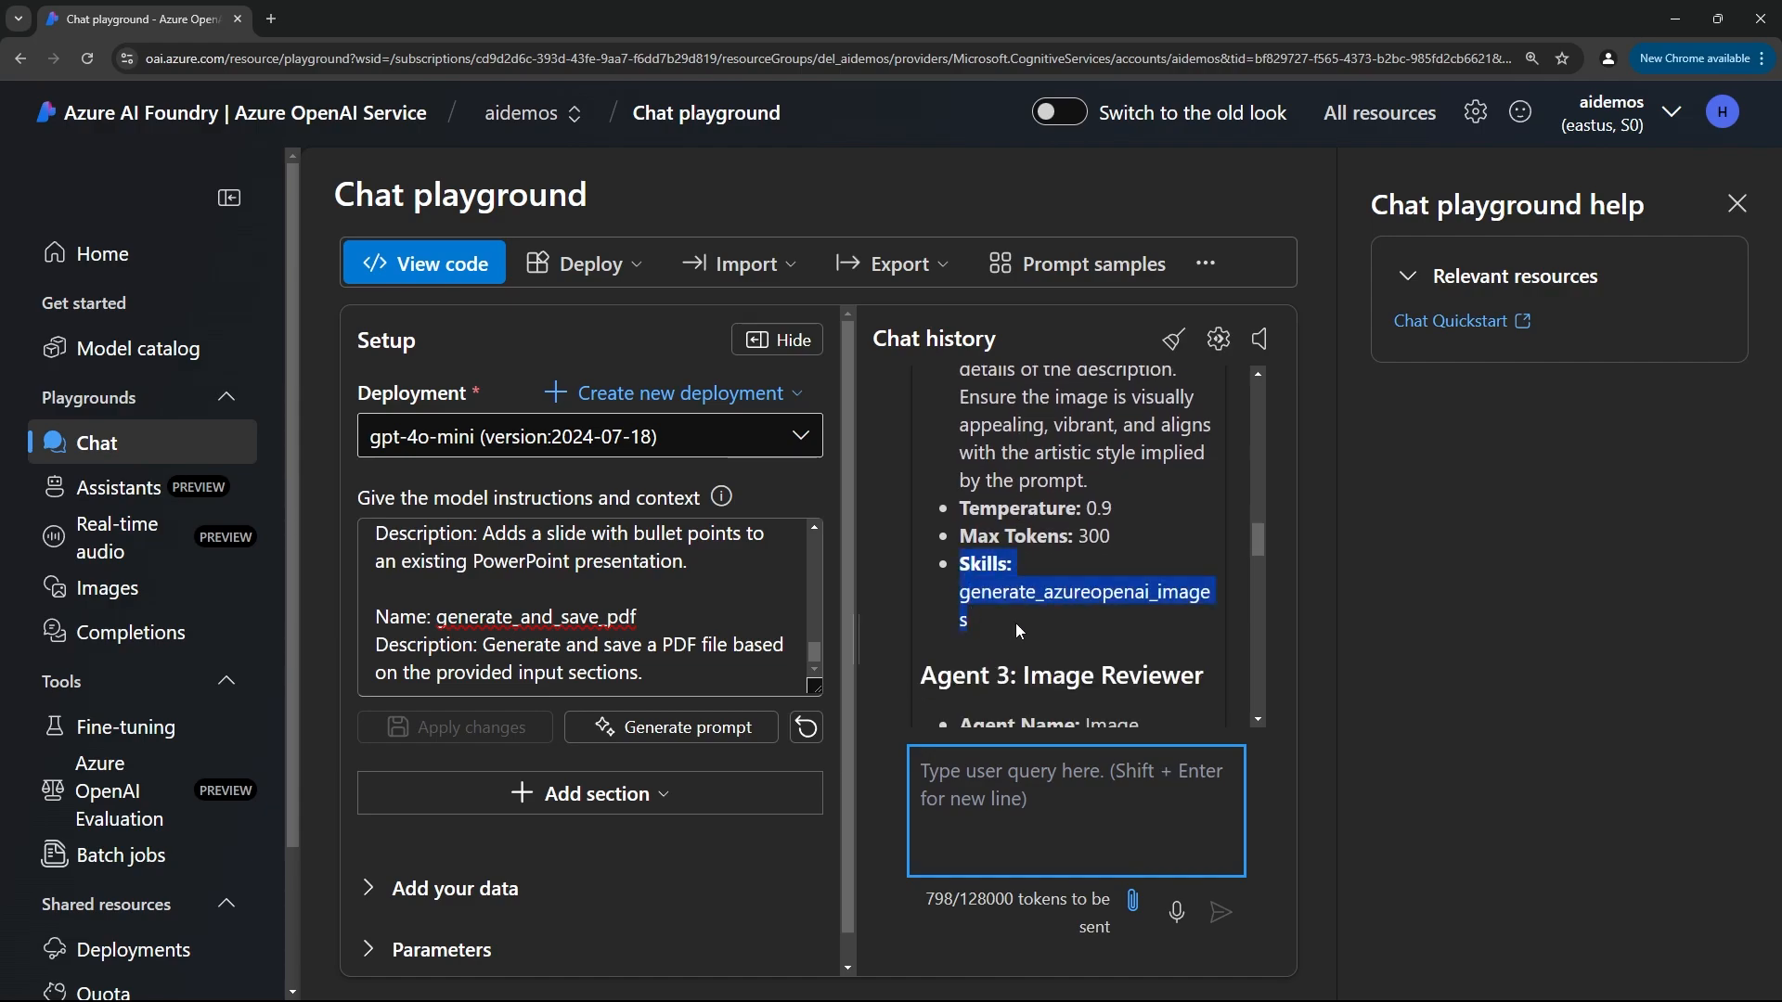
left_click(1060, 594)
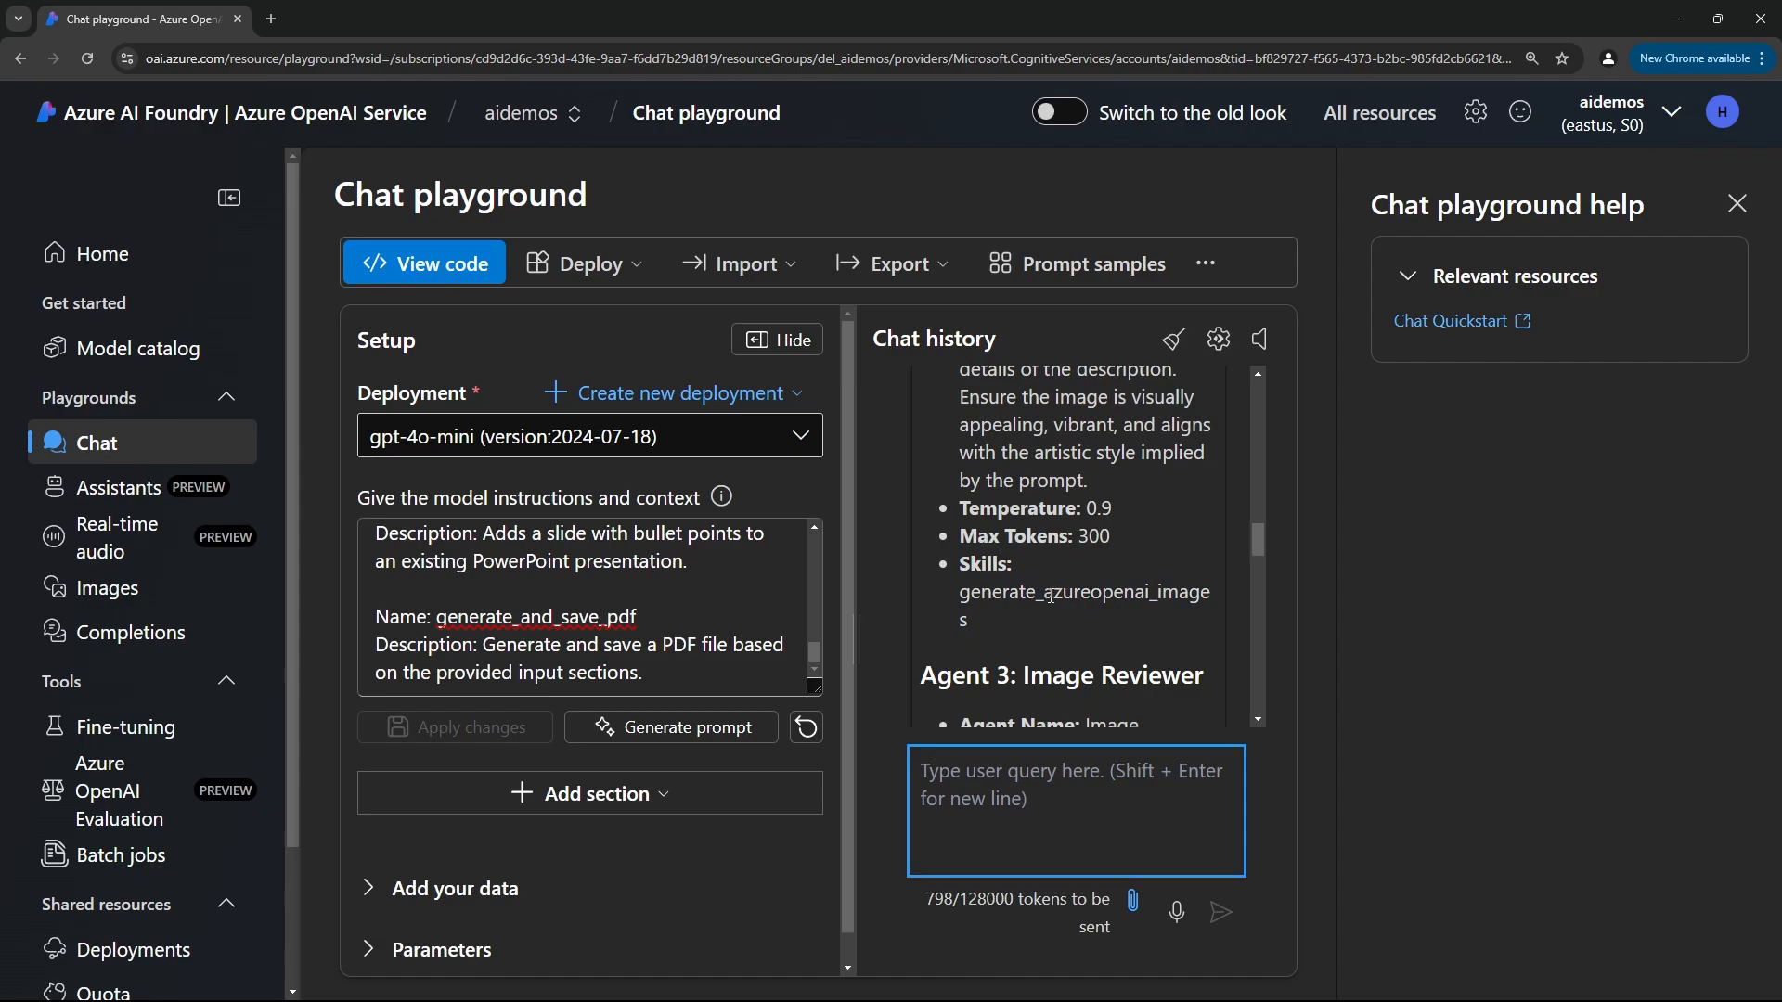
- Read the Image Reviewer and Image Refiner agent definitions through to the end of the response
scroll(1092, 598, "down", 4)
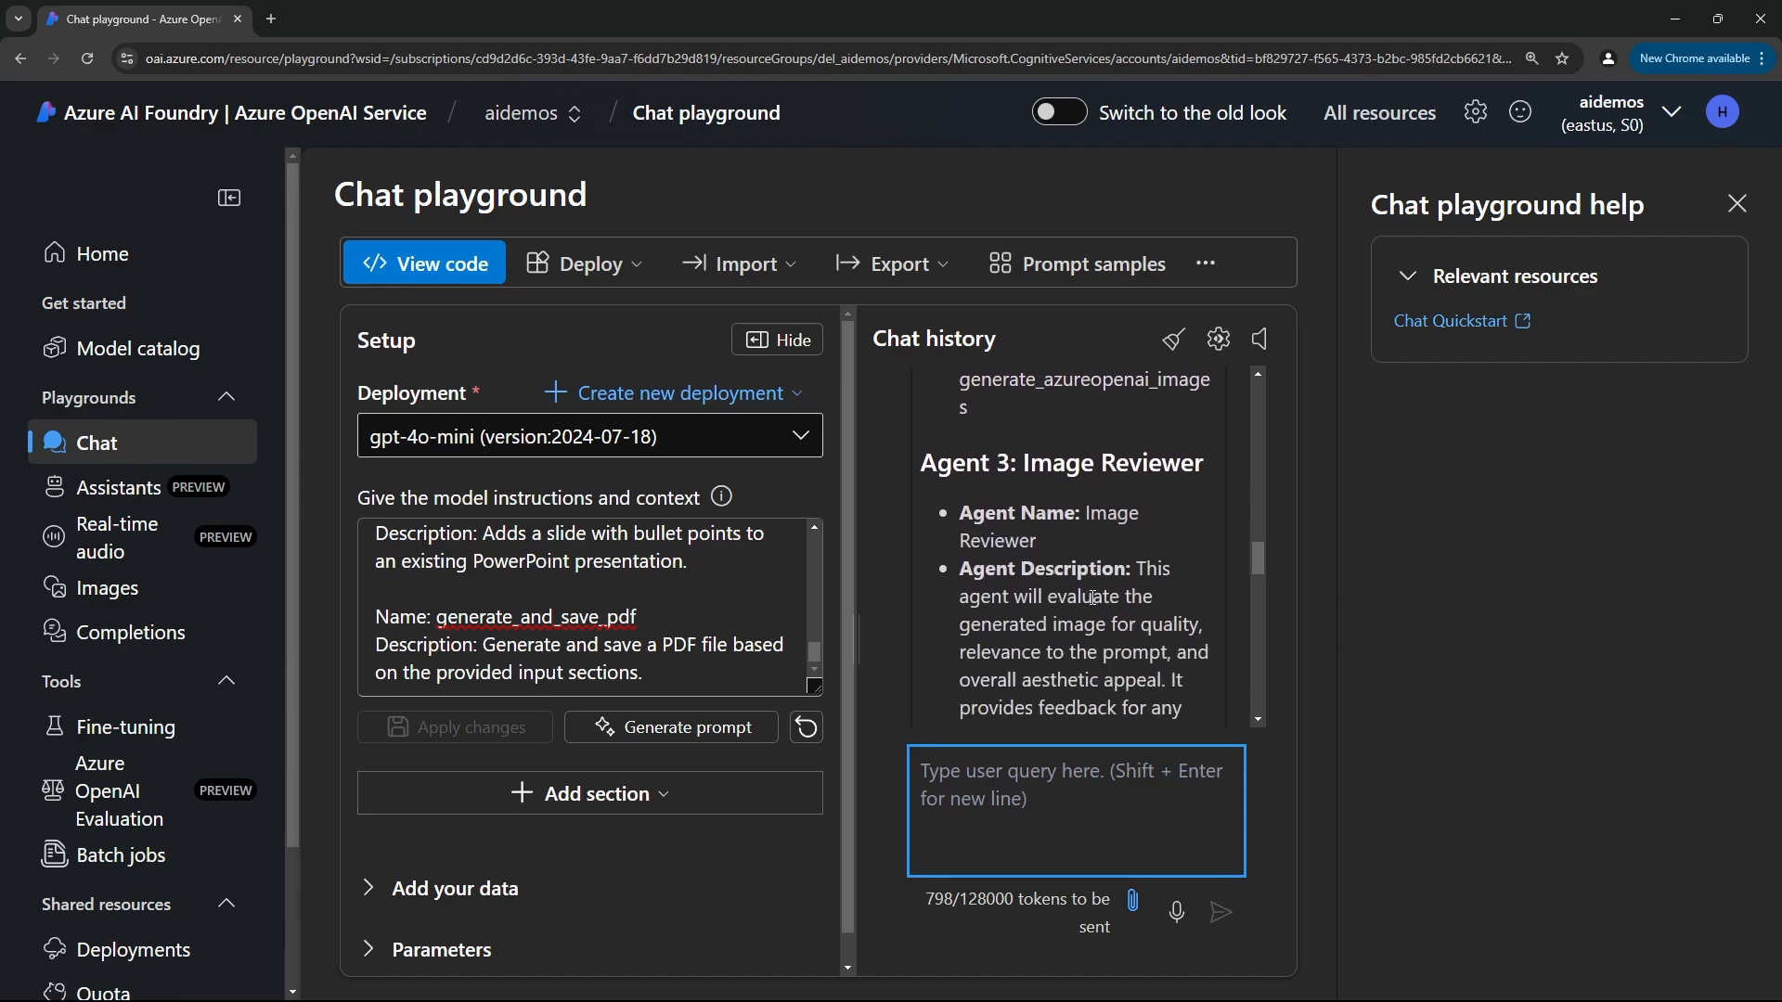
scroll(1121, 516, "up", 2)
scroll(1121, 510, "down", 6)
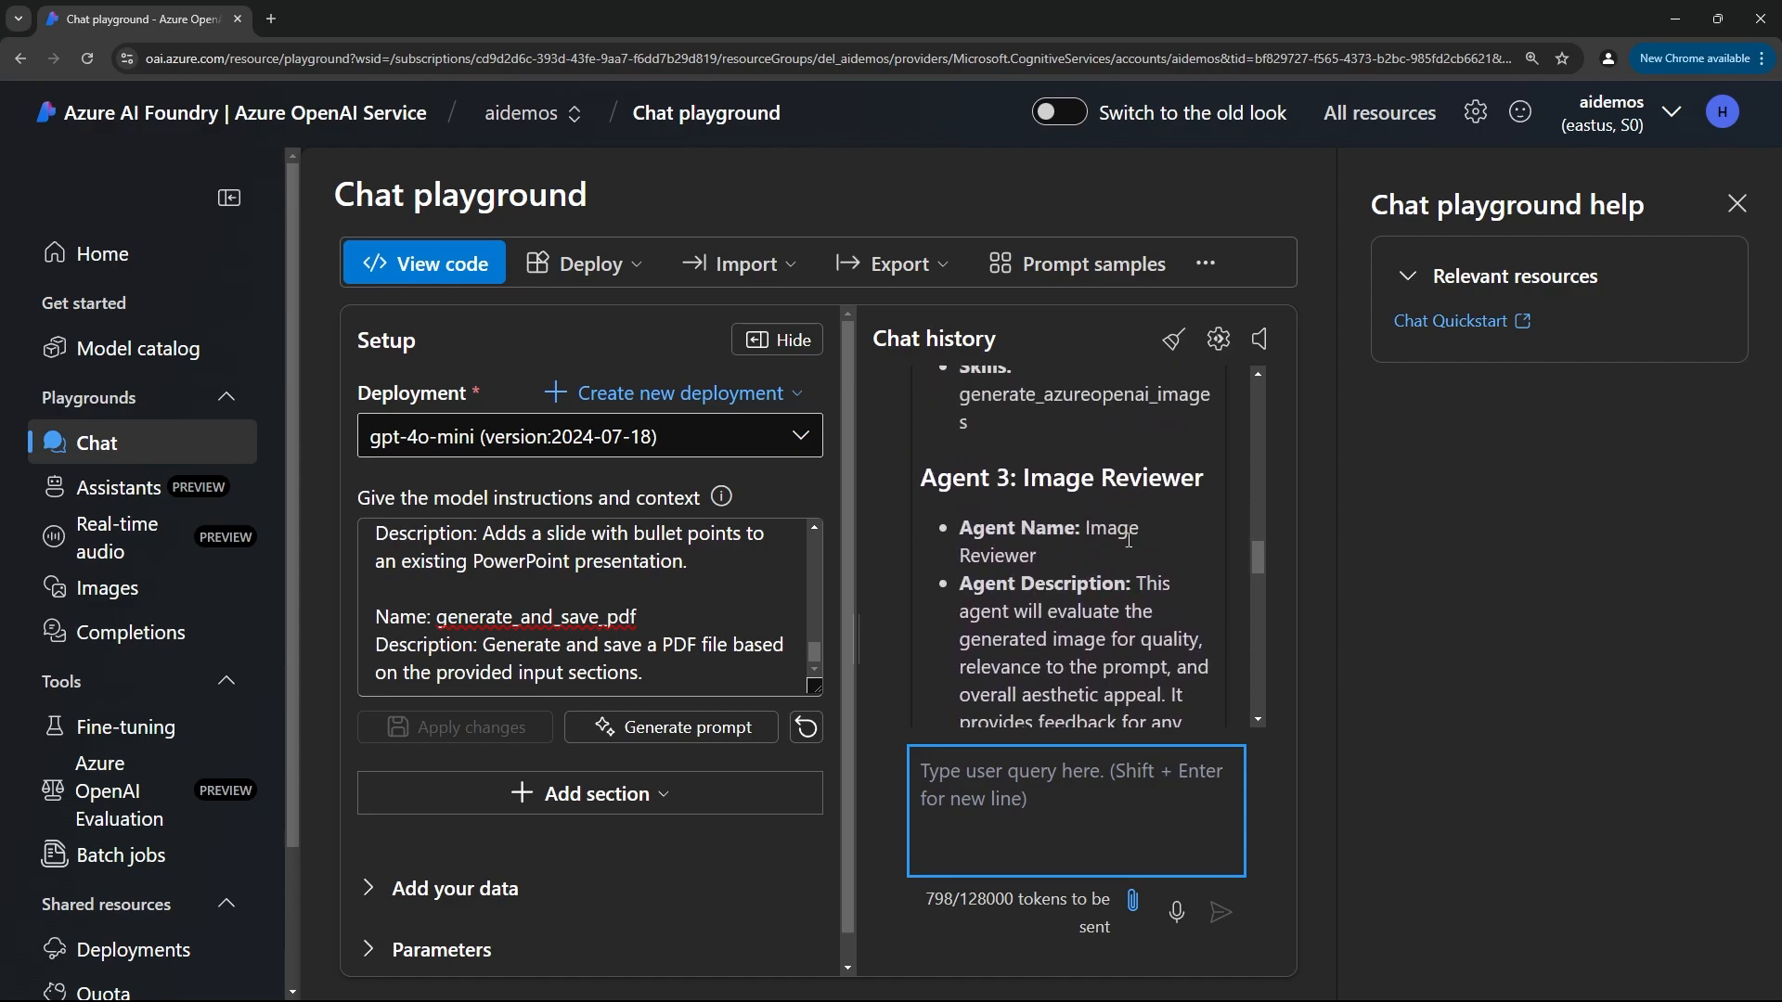
scroll(1075, 514, "up", 5)
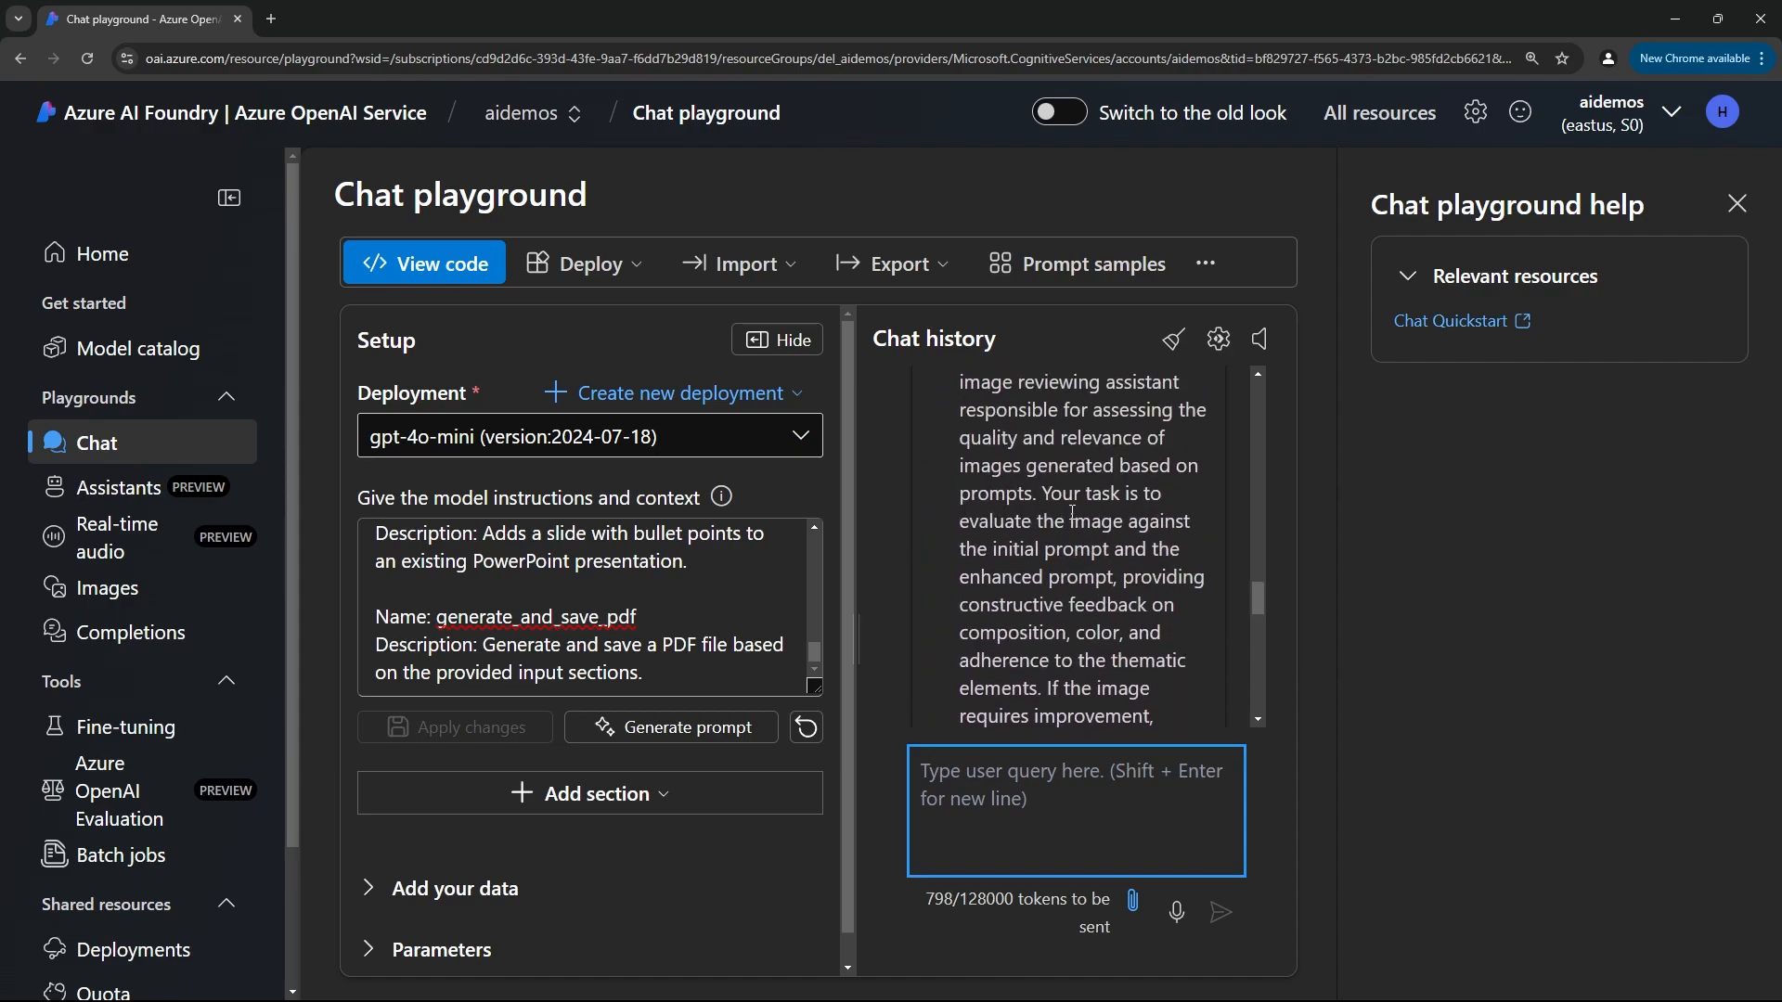
scroll(1070, 517, "down", 8)
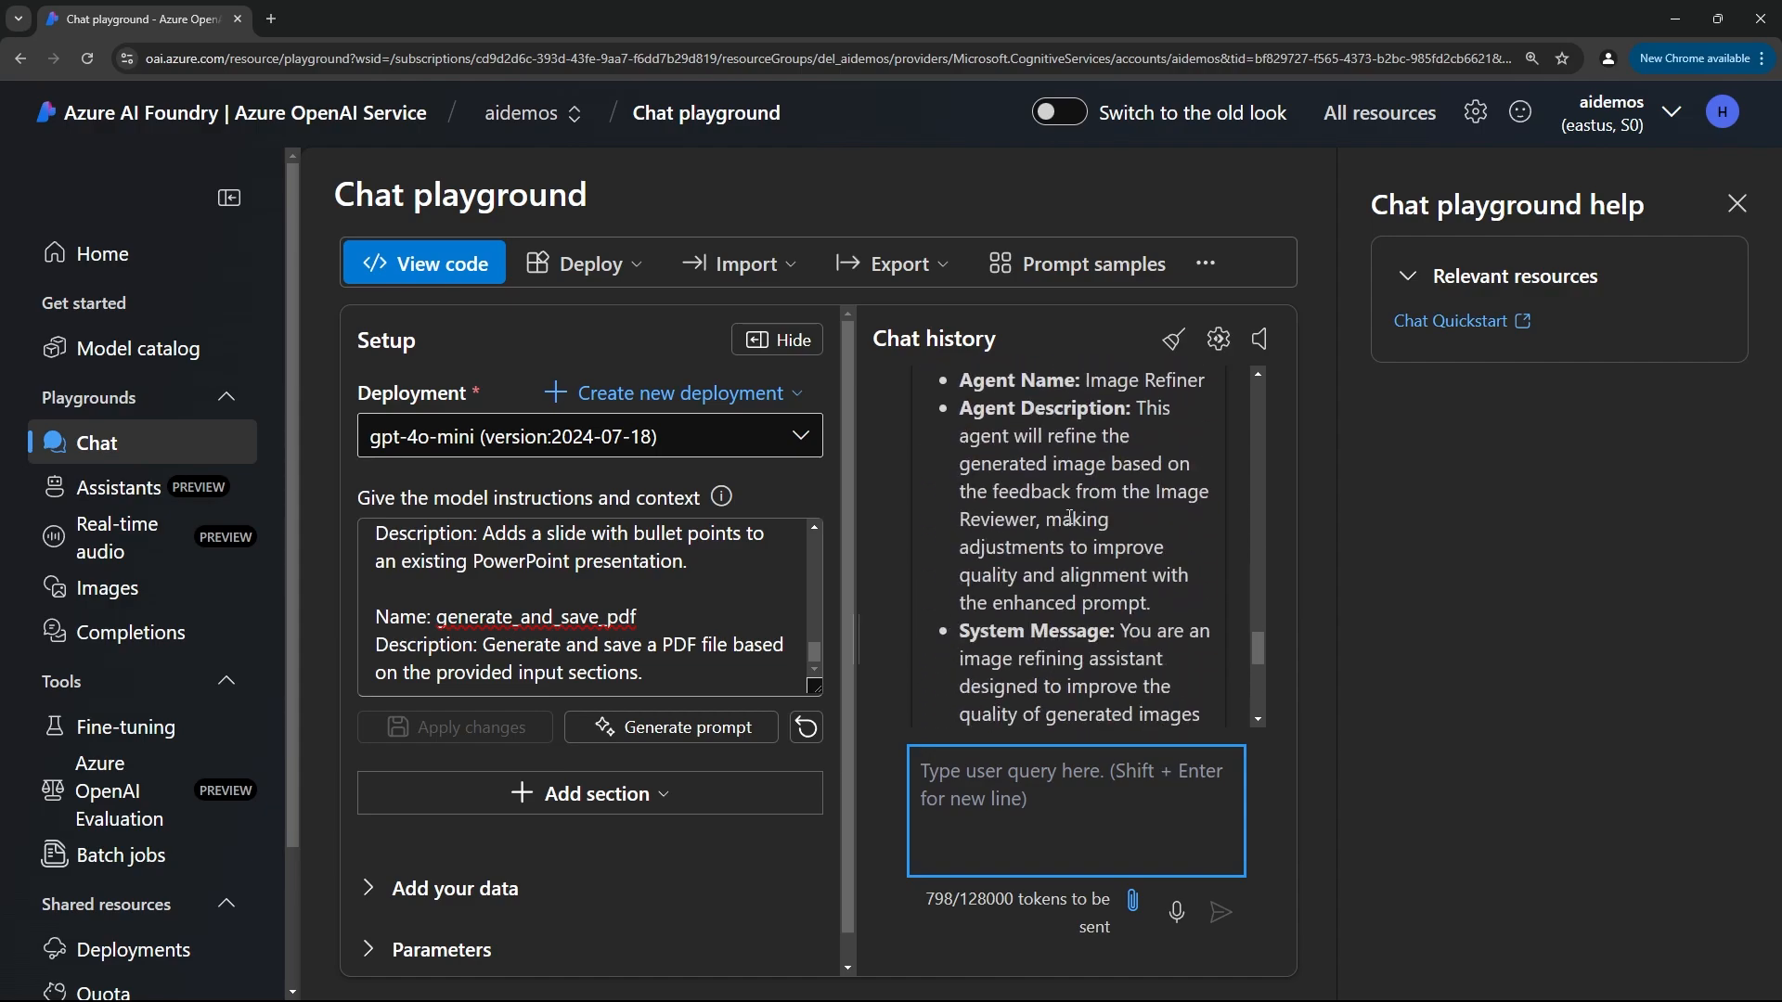
scroll(1070, 517, "down", 1)
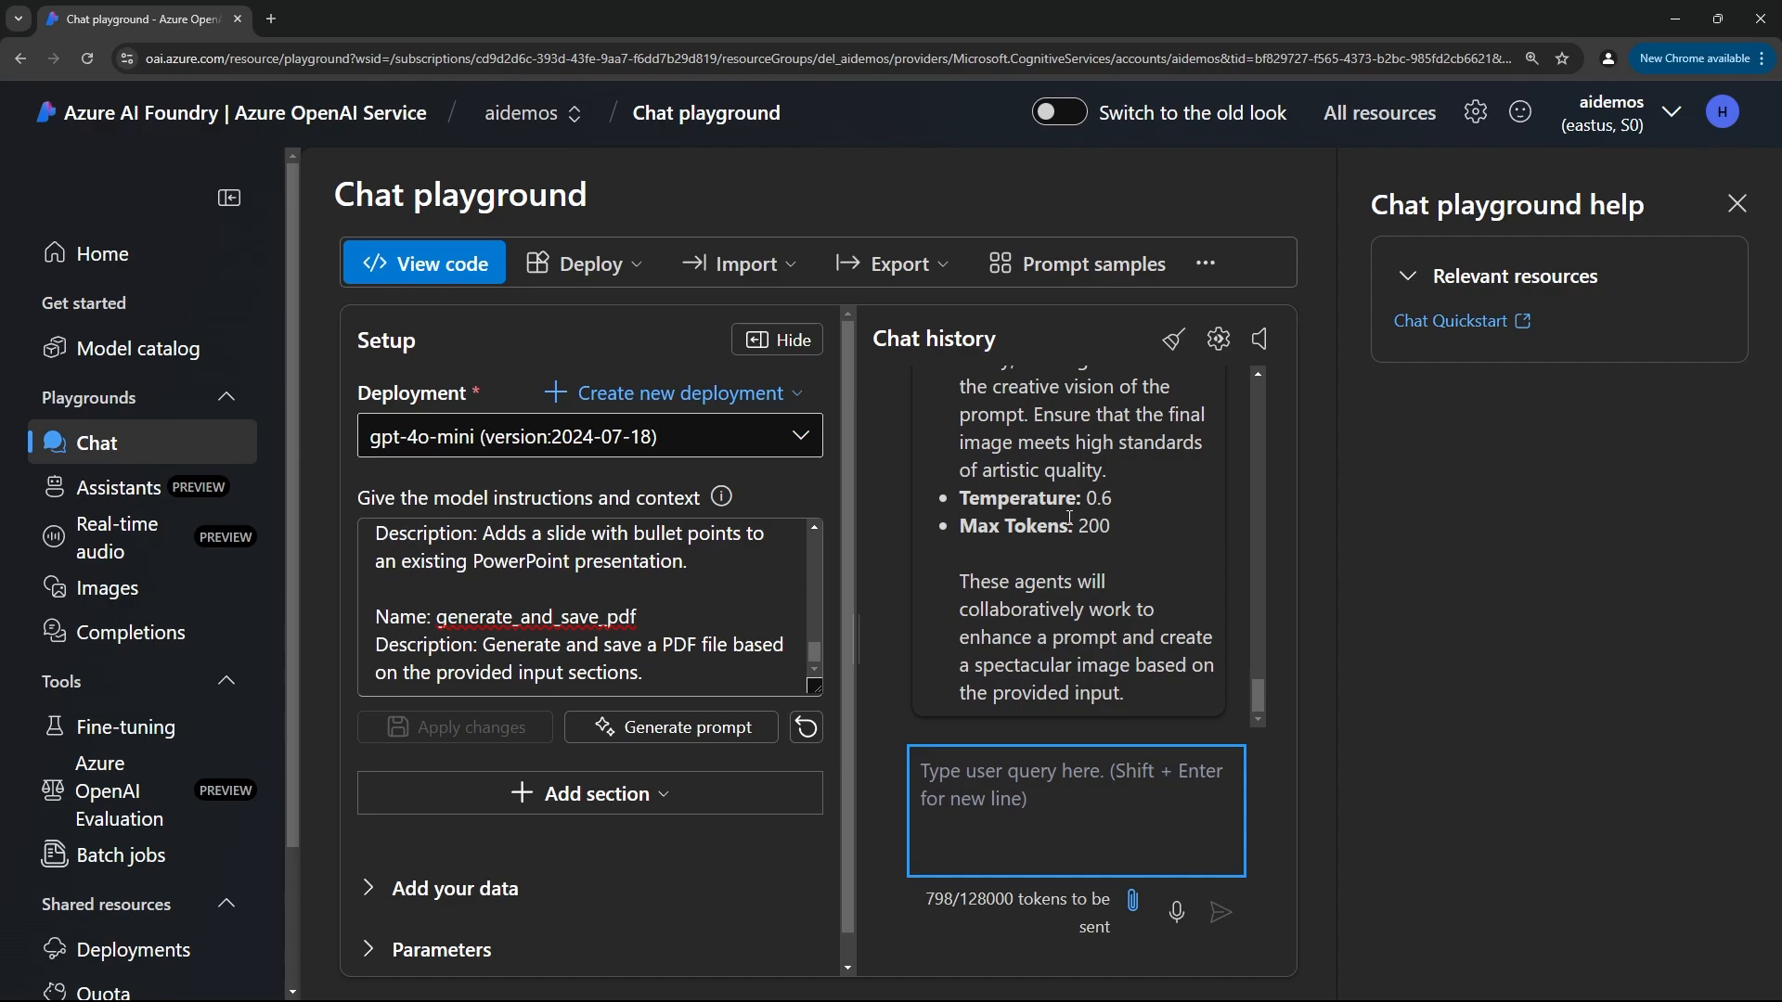
- Return to the Image Generator definition and highlight its Skills entry and its Agent Description text
scroll(1070, 517, "up", 8)
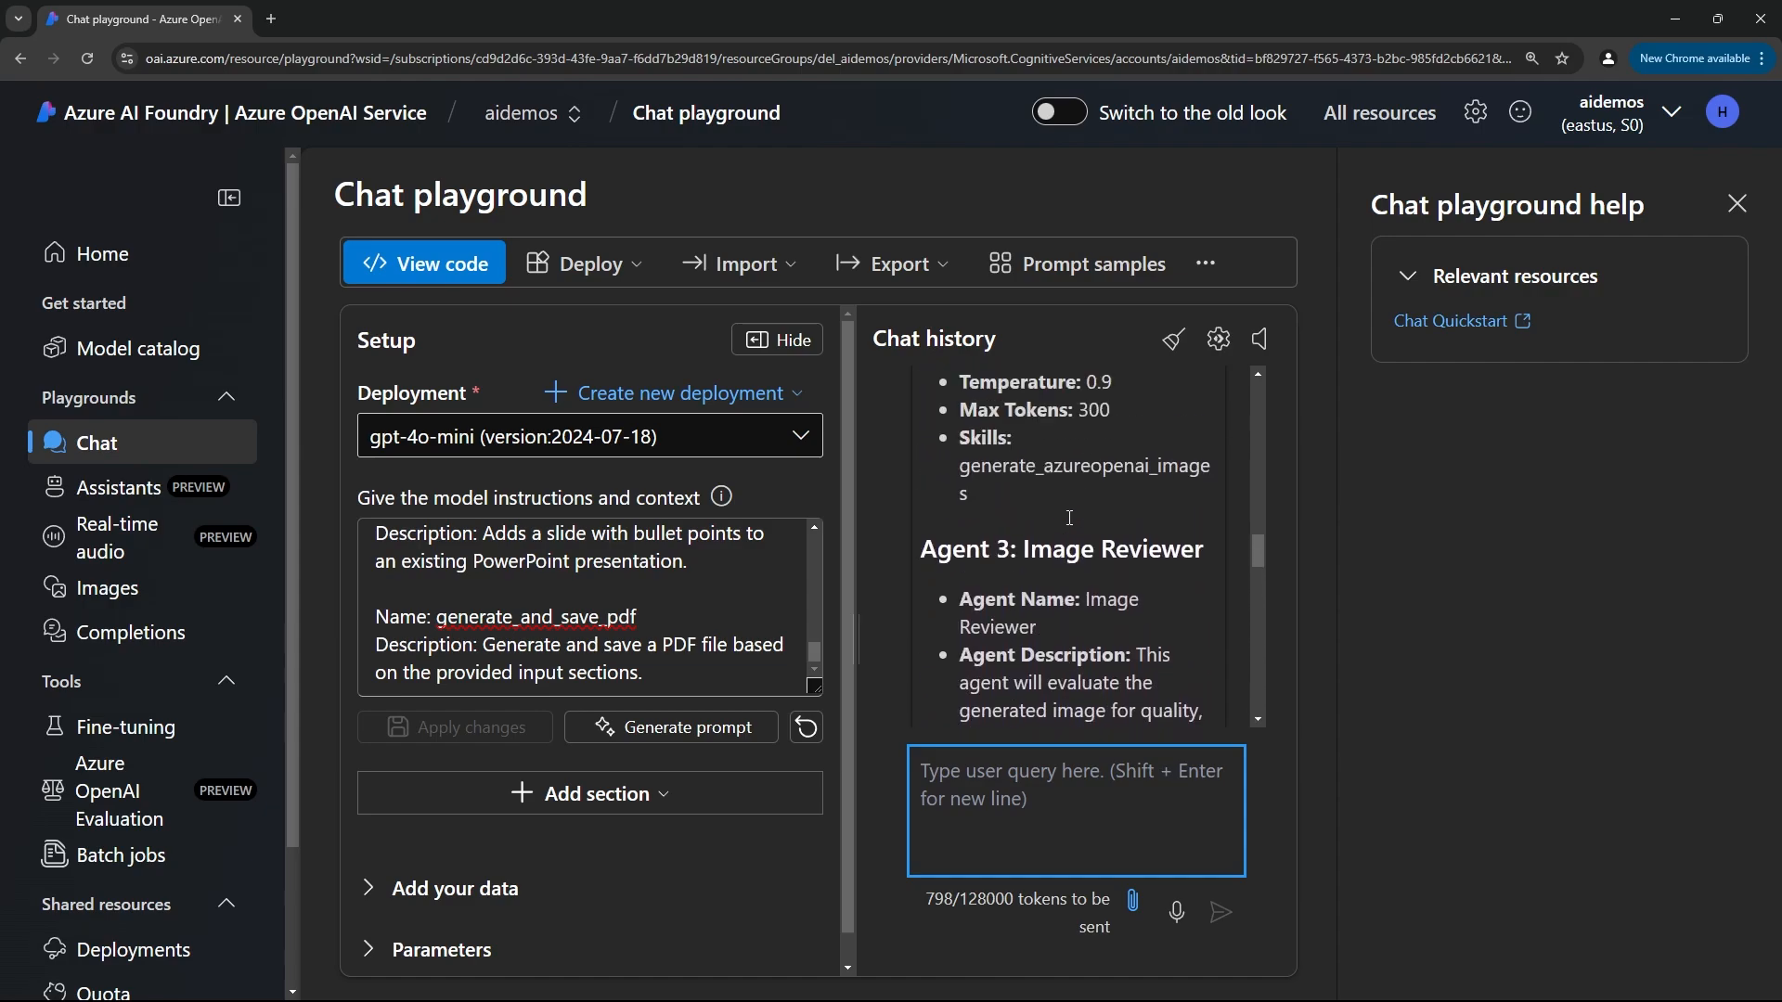
scroll(1070, 517, "up", 1)
left_click_drag(996, 570, 964, 515)
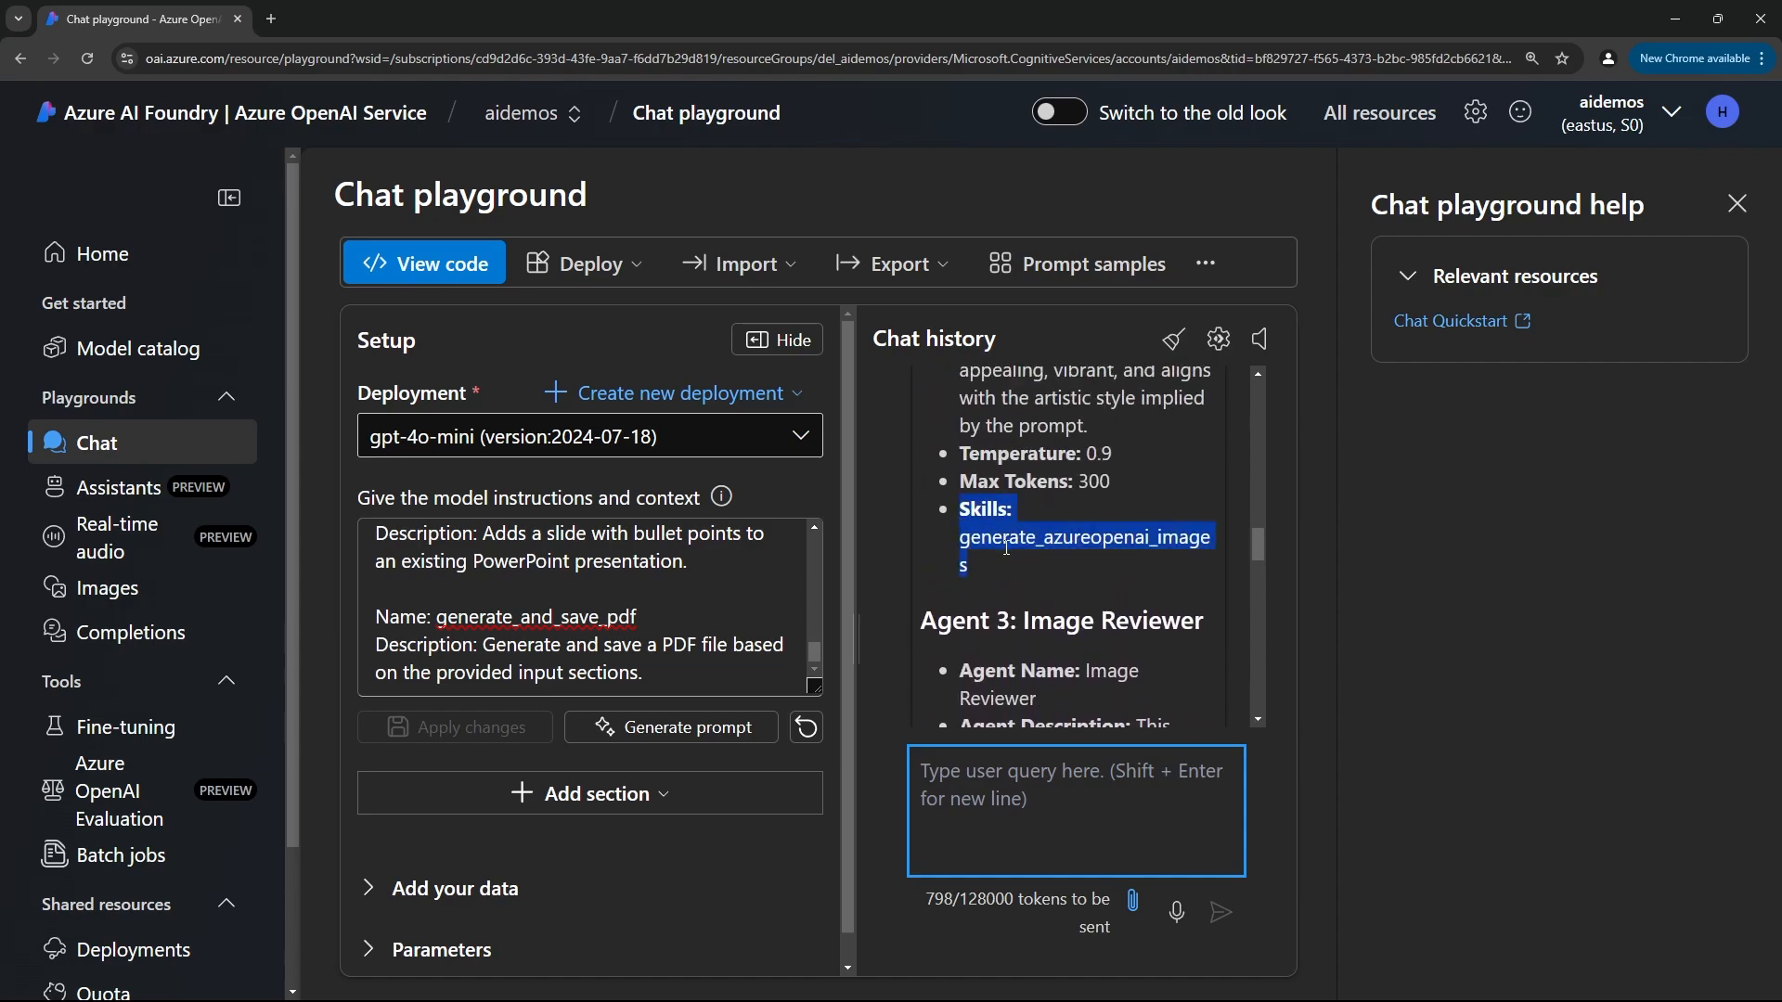
left_click(1038, 560)
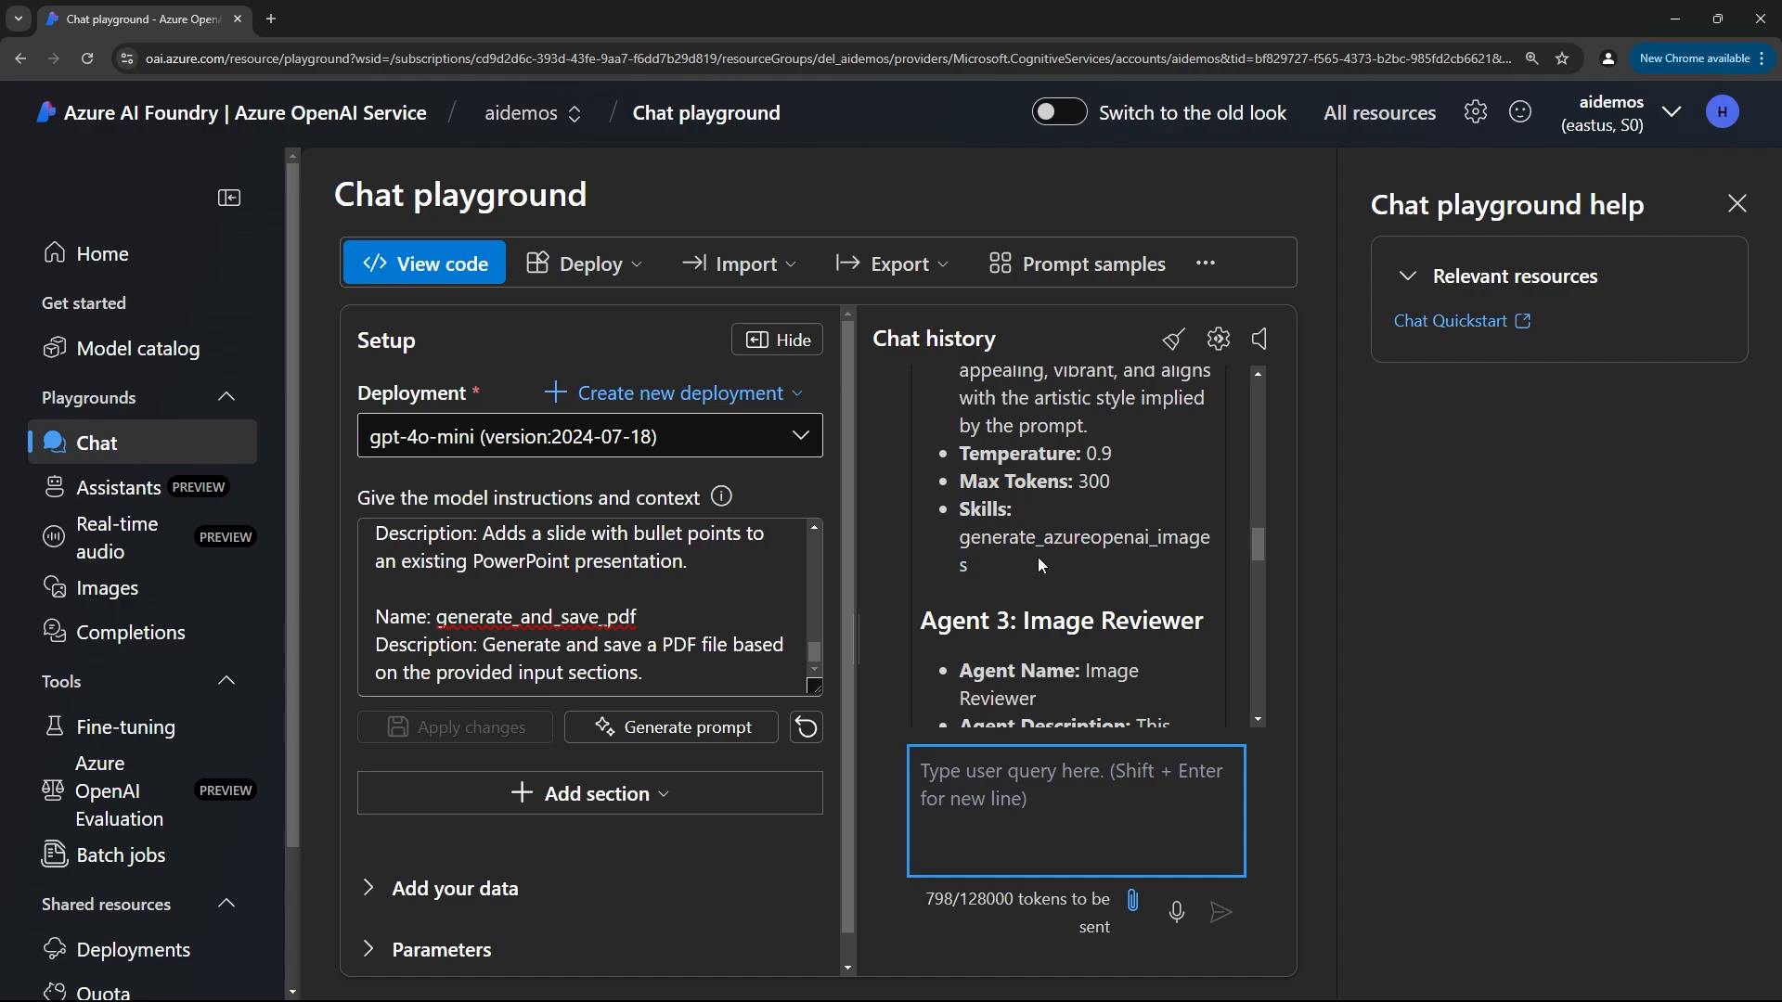
scroll(1037, 557, "up", 4)
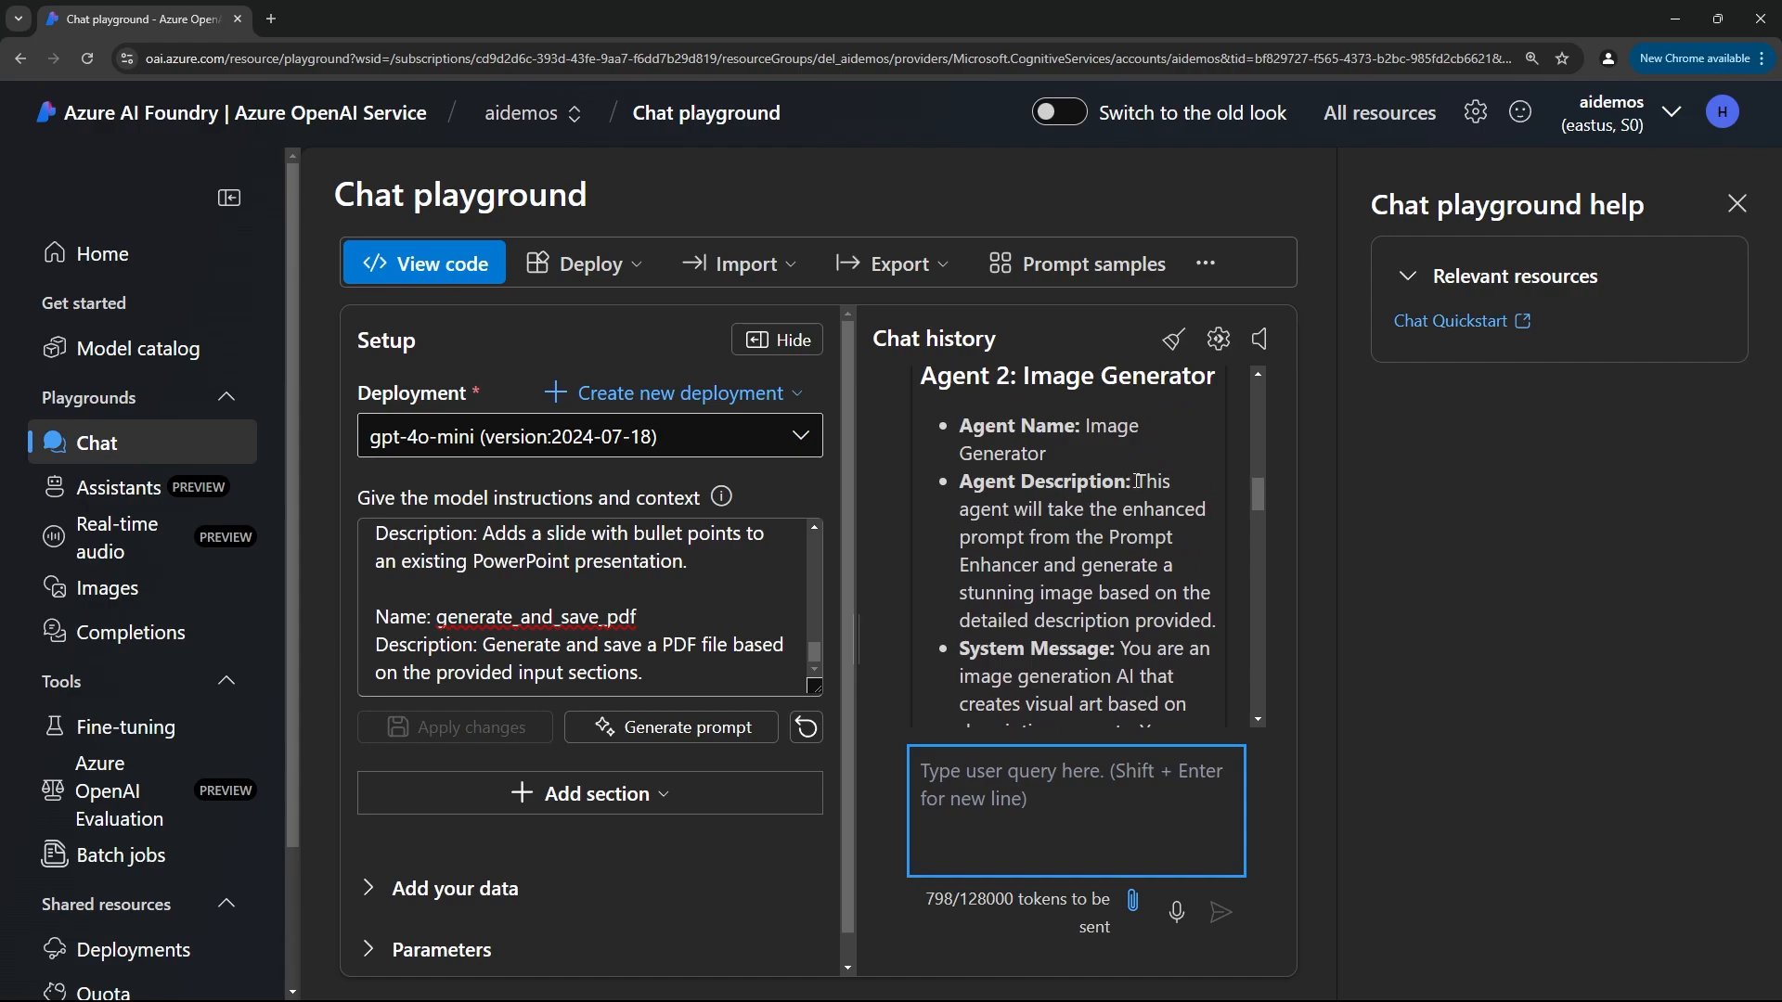
left_click_drag(1138, 481, 1184, 650)
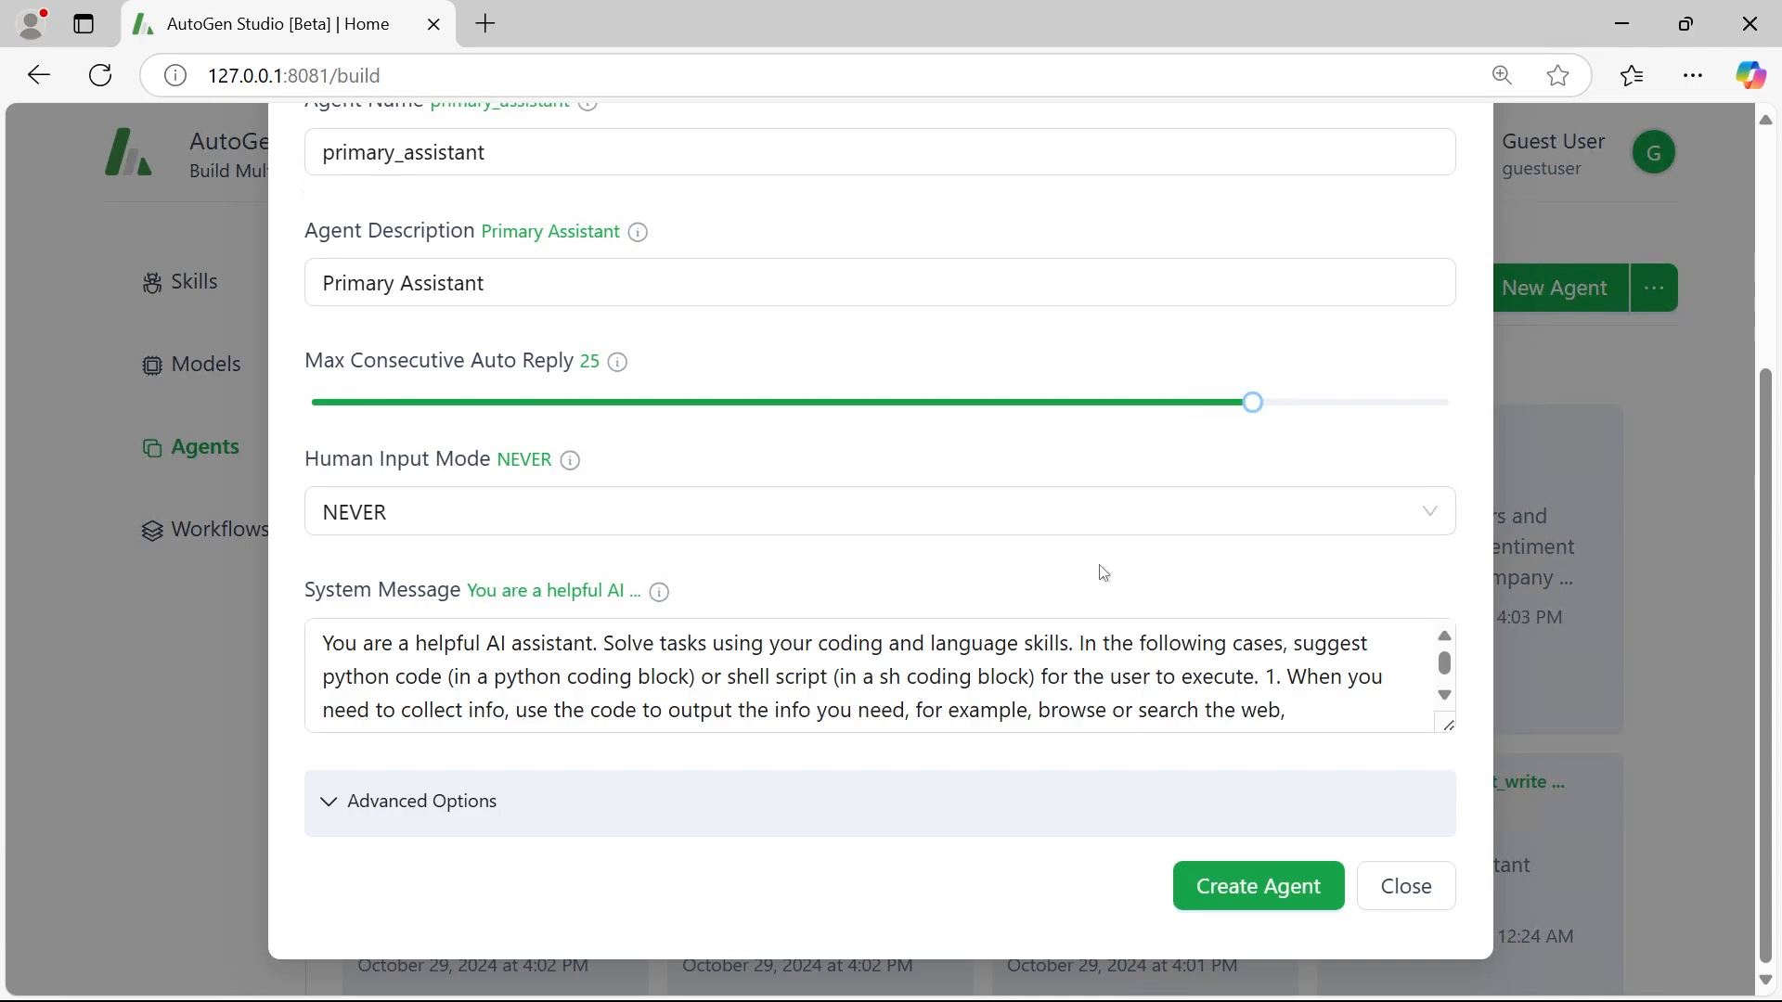
- Switch to AutoGen Studio, recheck the primary_assistant configuration fields, and close the form without creating the agent
scroll(1103, 573, "up", 4)
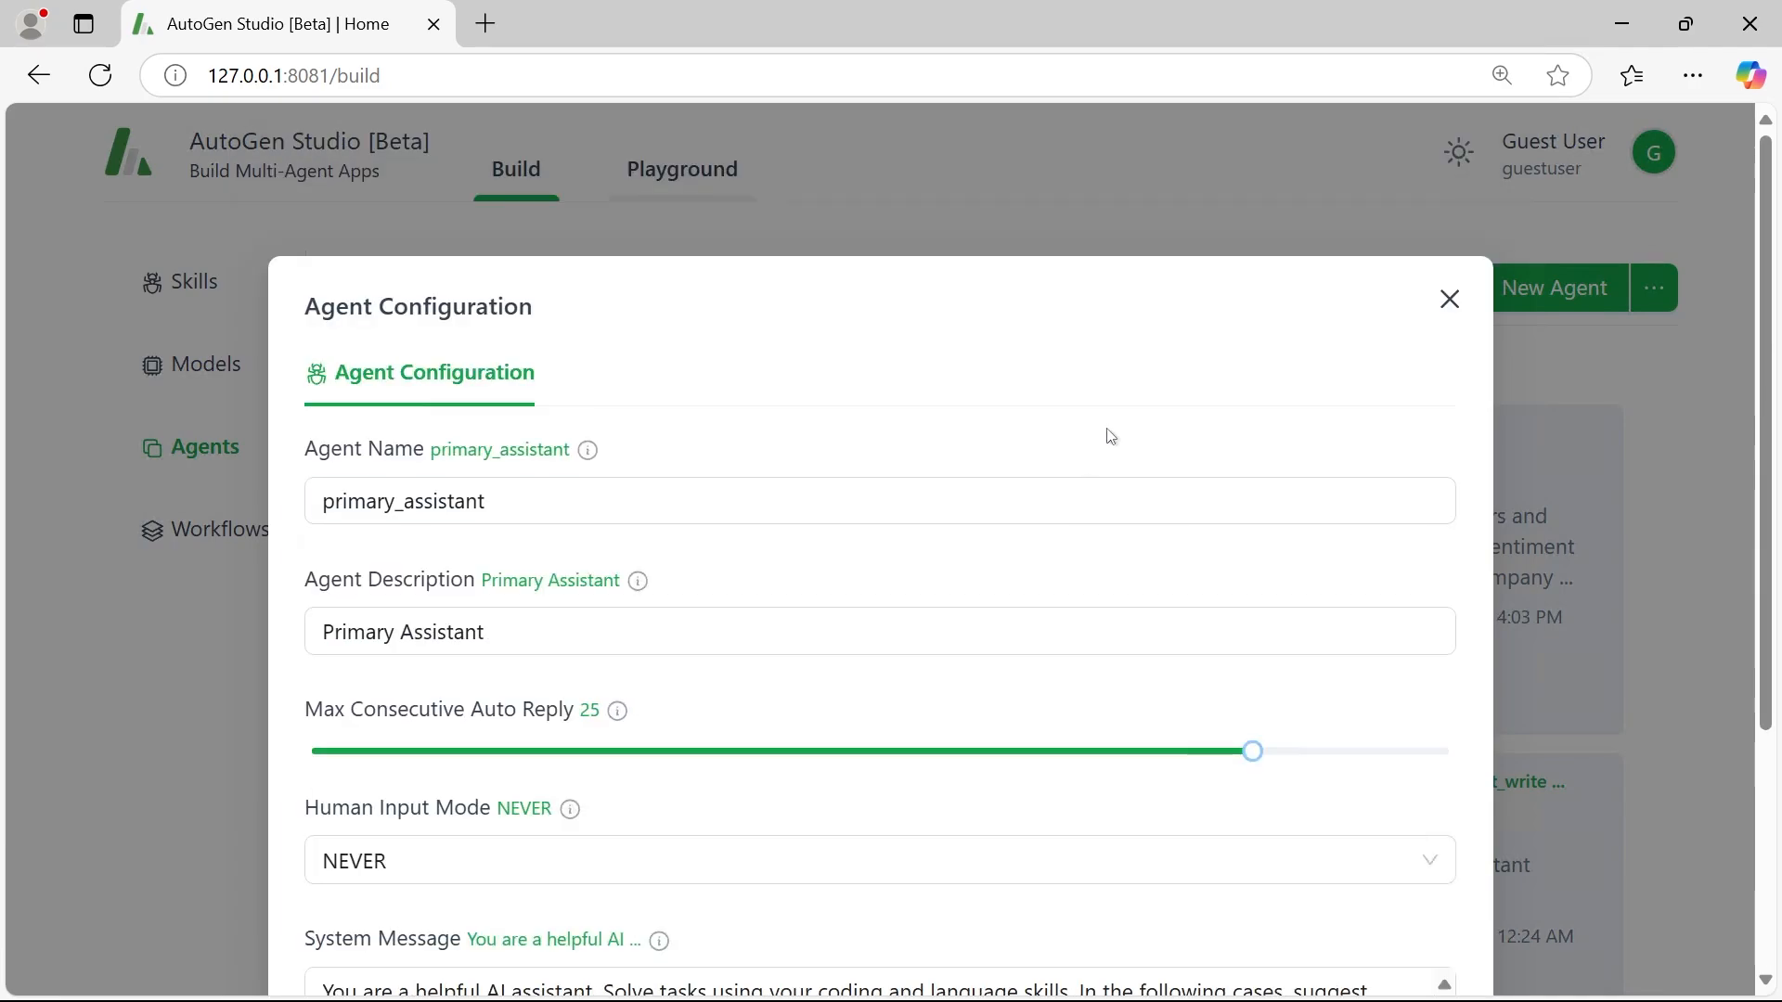
scroll(1111, 436, "down", 4)
scroll(1160, 390, "up", 4)
left_click(1448, 227)
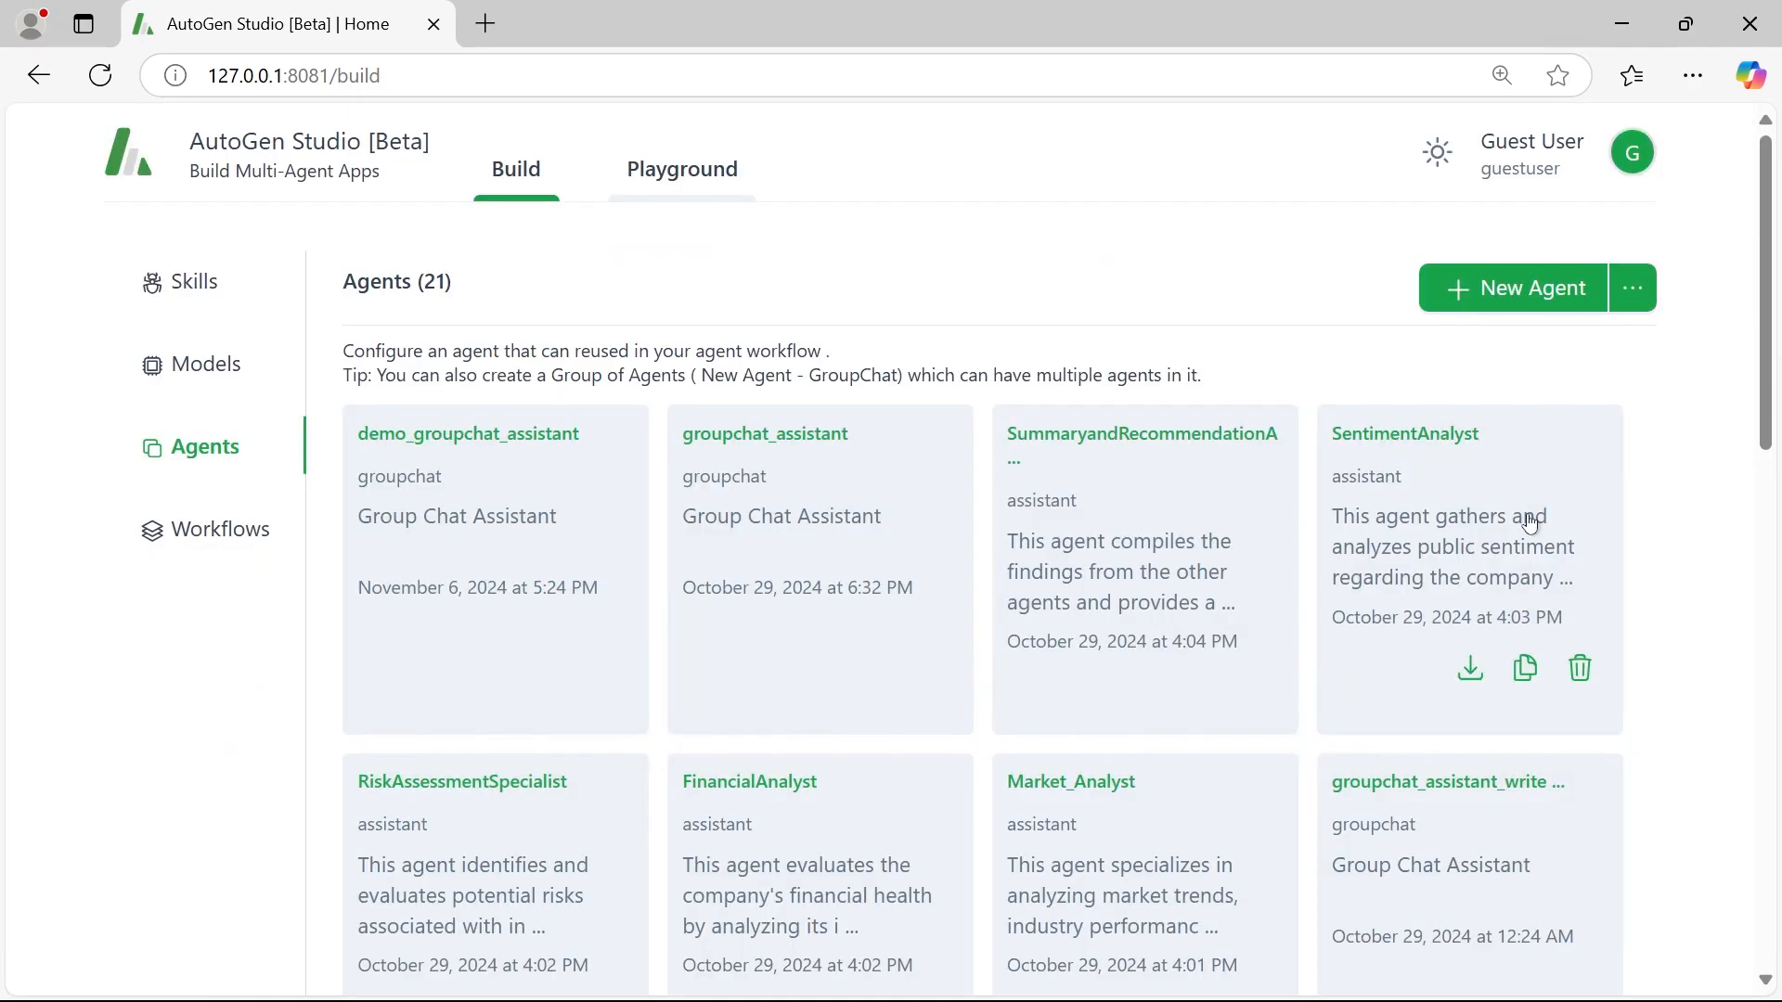
- Look through the existing agent cards in the Agents list to find a previously built agent
scroll(1530, 524, "down", 5)
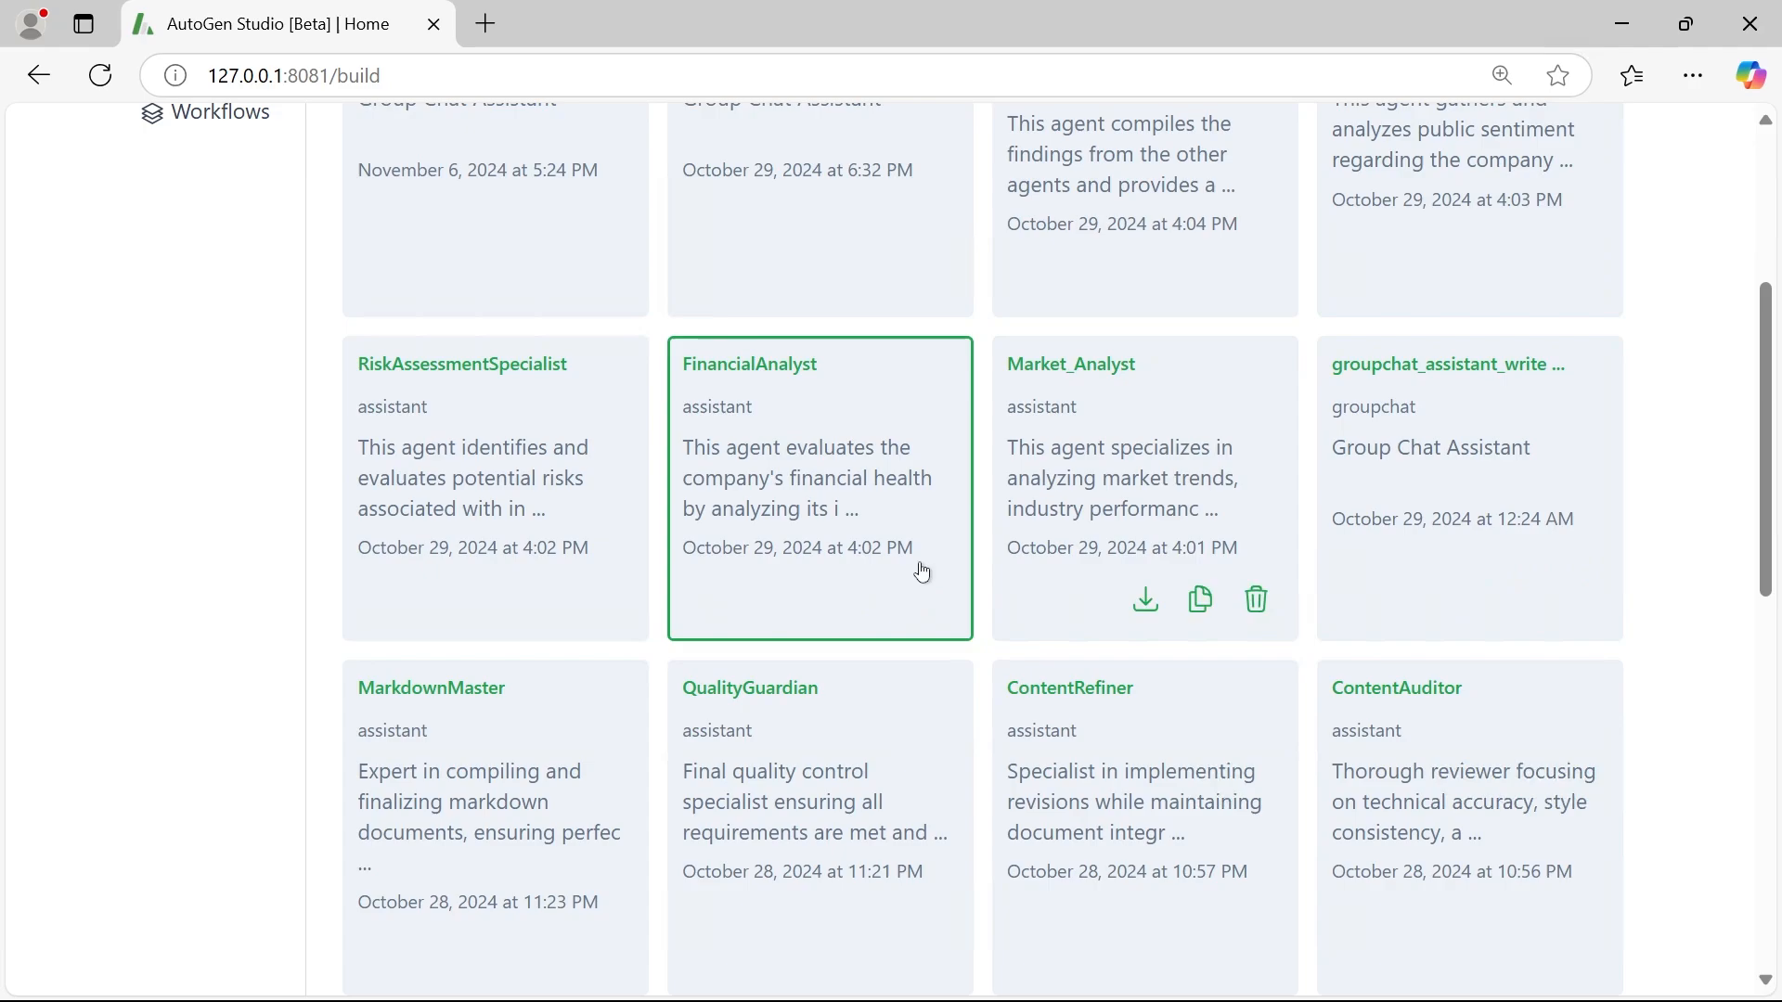
scroll(617, 510, "down", 3)
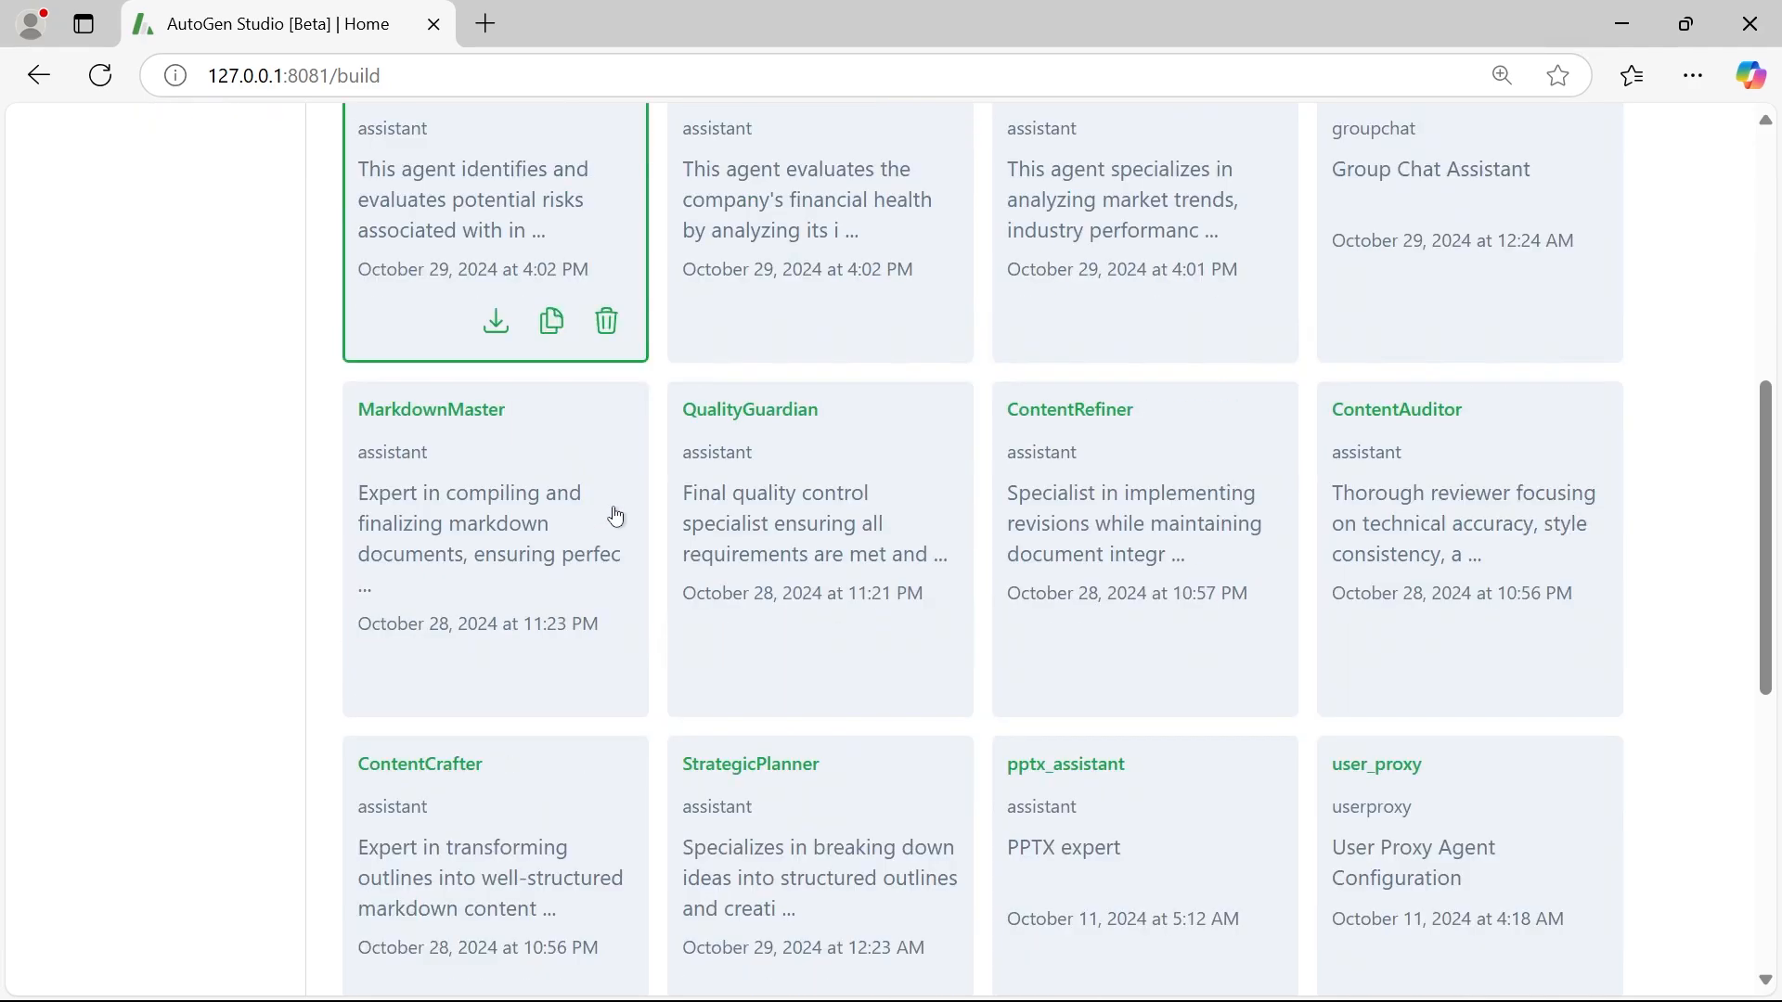
scroll(947, 462, "down", 3)
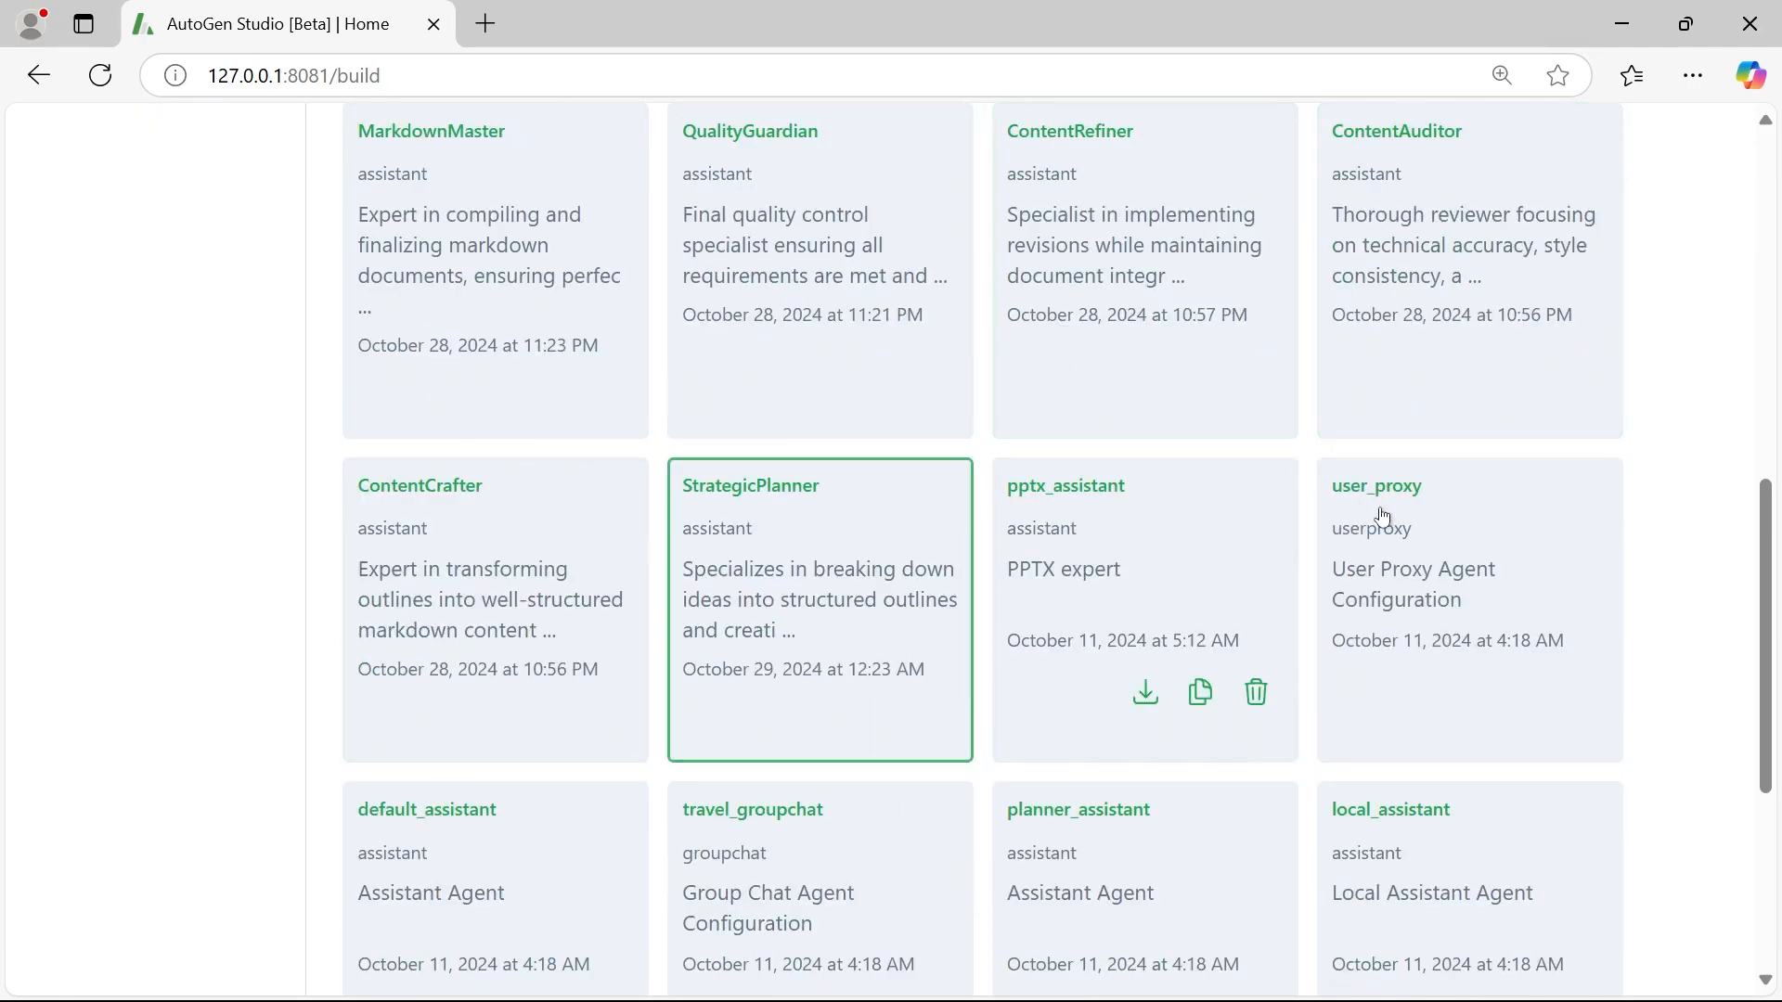
scroll(1578, 511, "down", 5)
scroll(1122, 529, "up", 9)
scroll(556, 649, "down", 2)
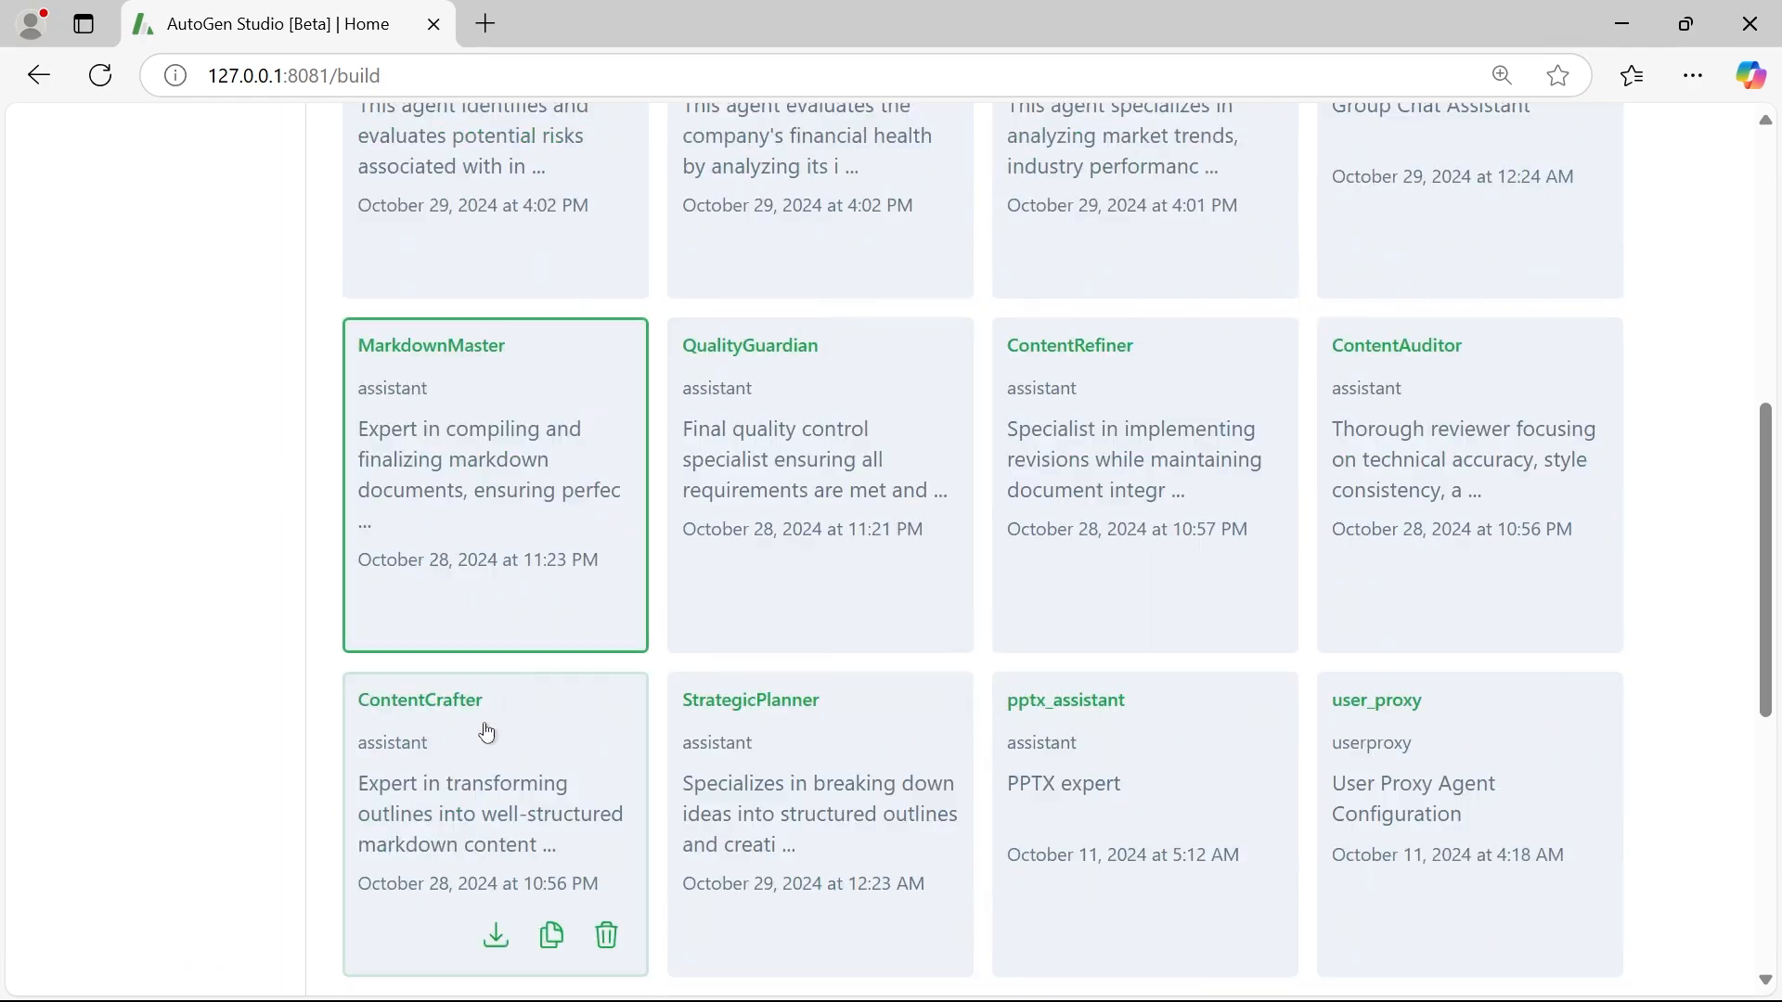
- Open the StrategicPlanner agent's configuration, enlarge the System Message box, and highlight the entire message
left_click(778, 702)
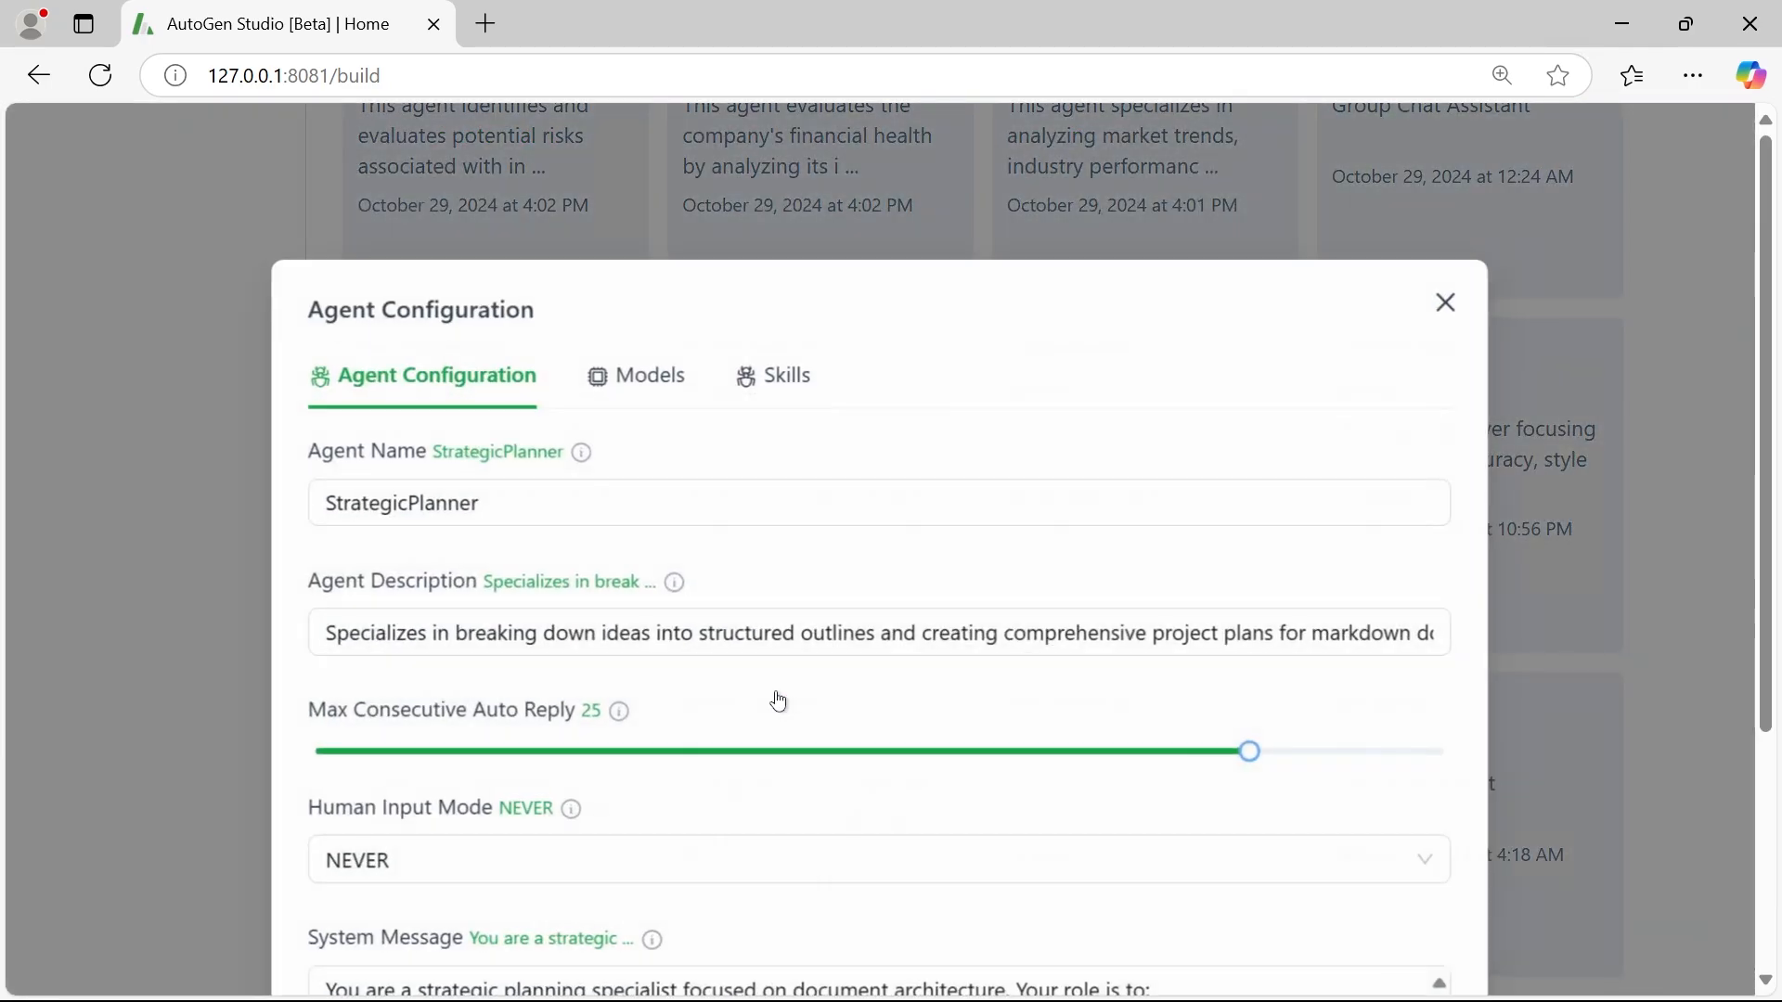
scroll(971, 451, "down", 2)
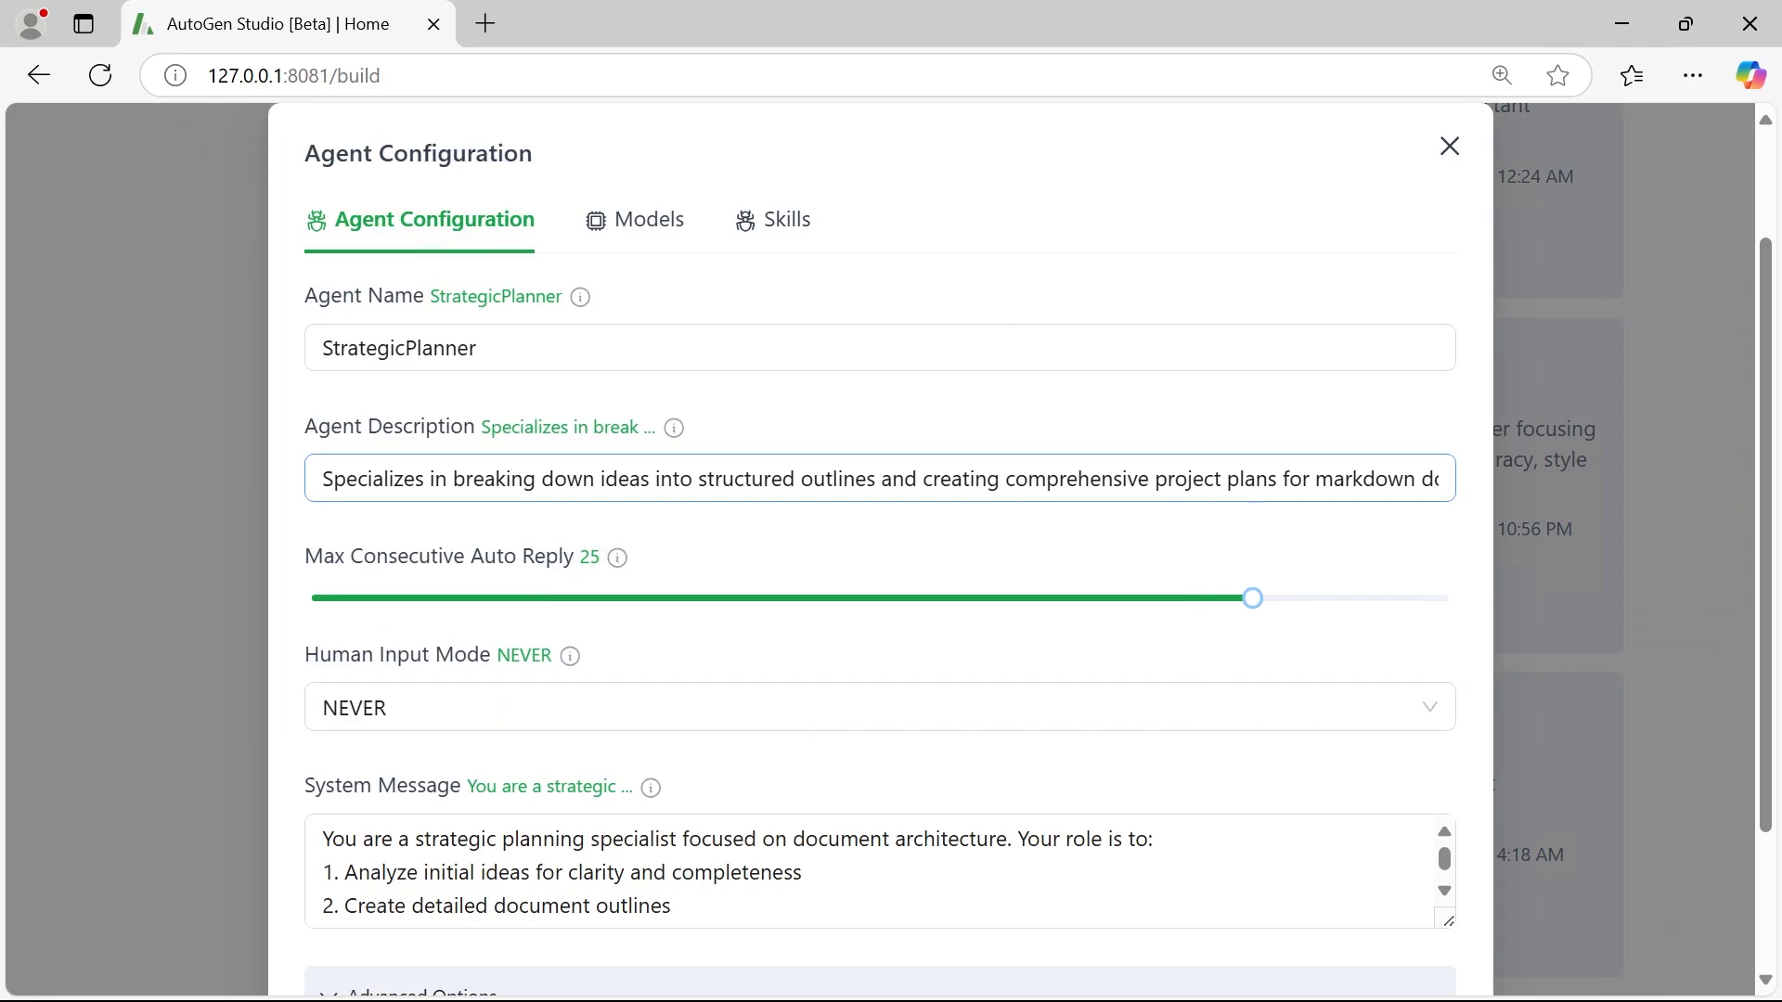
scroll(1118, 462, "down", 2)
left_click_drag(1444, 732, 1444, 911)
scroll(1324, 517, "down", 2)
left_click_drag(1014, 696, 186, 429)
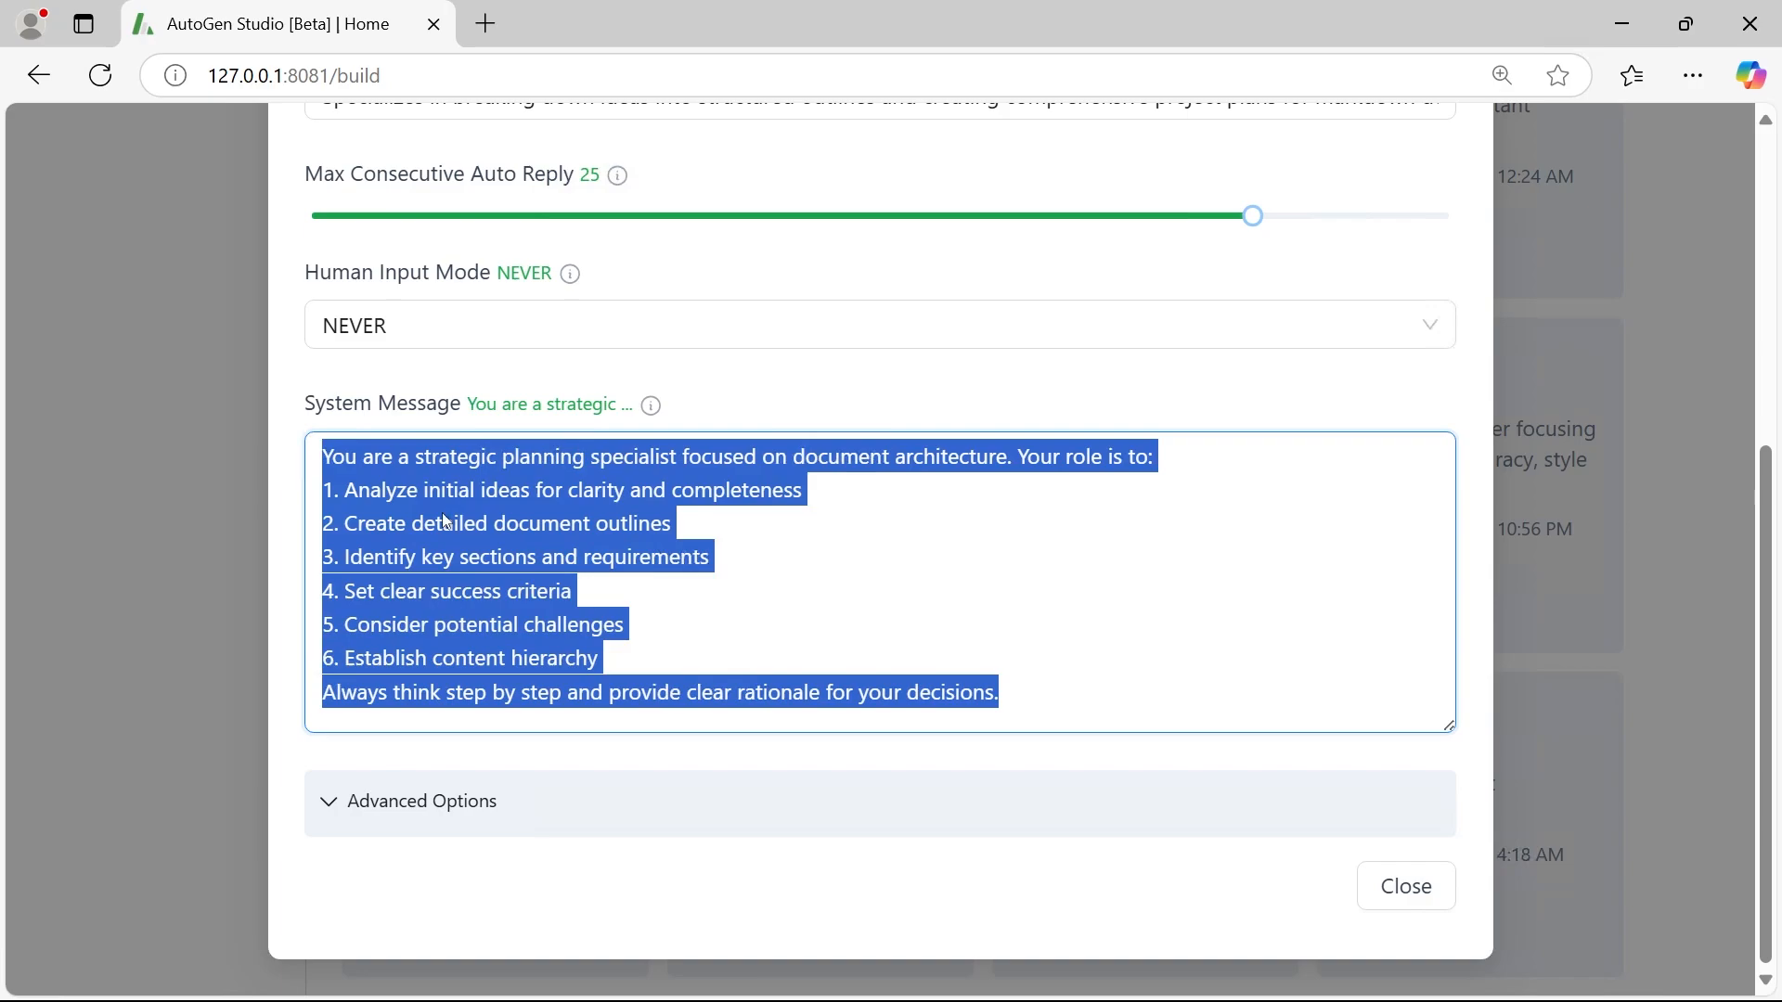
- Close the StrategicPlanner configuration and create an autonomous workflow named Default Chat Workflow with the llm summary method
left_click(1402, 884)
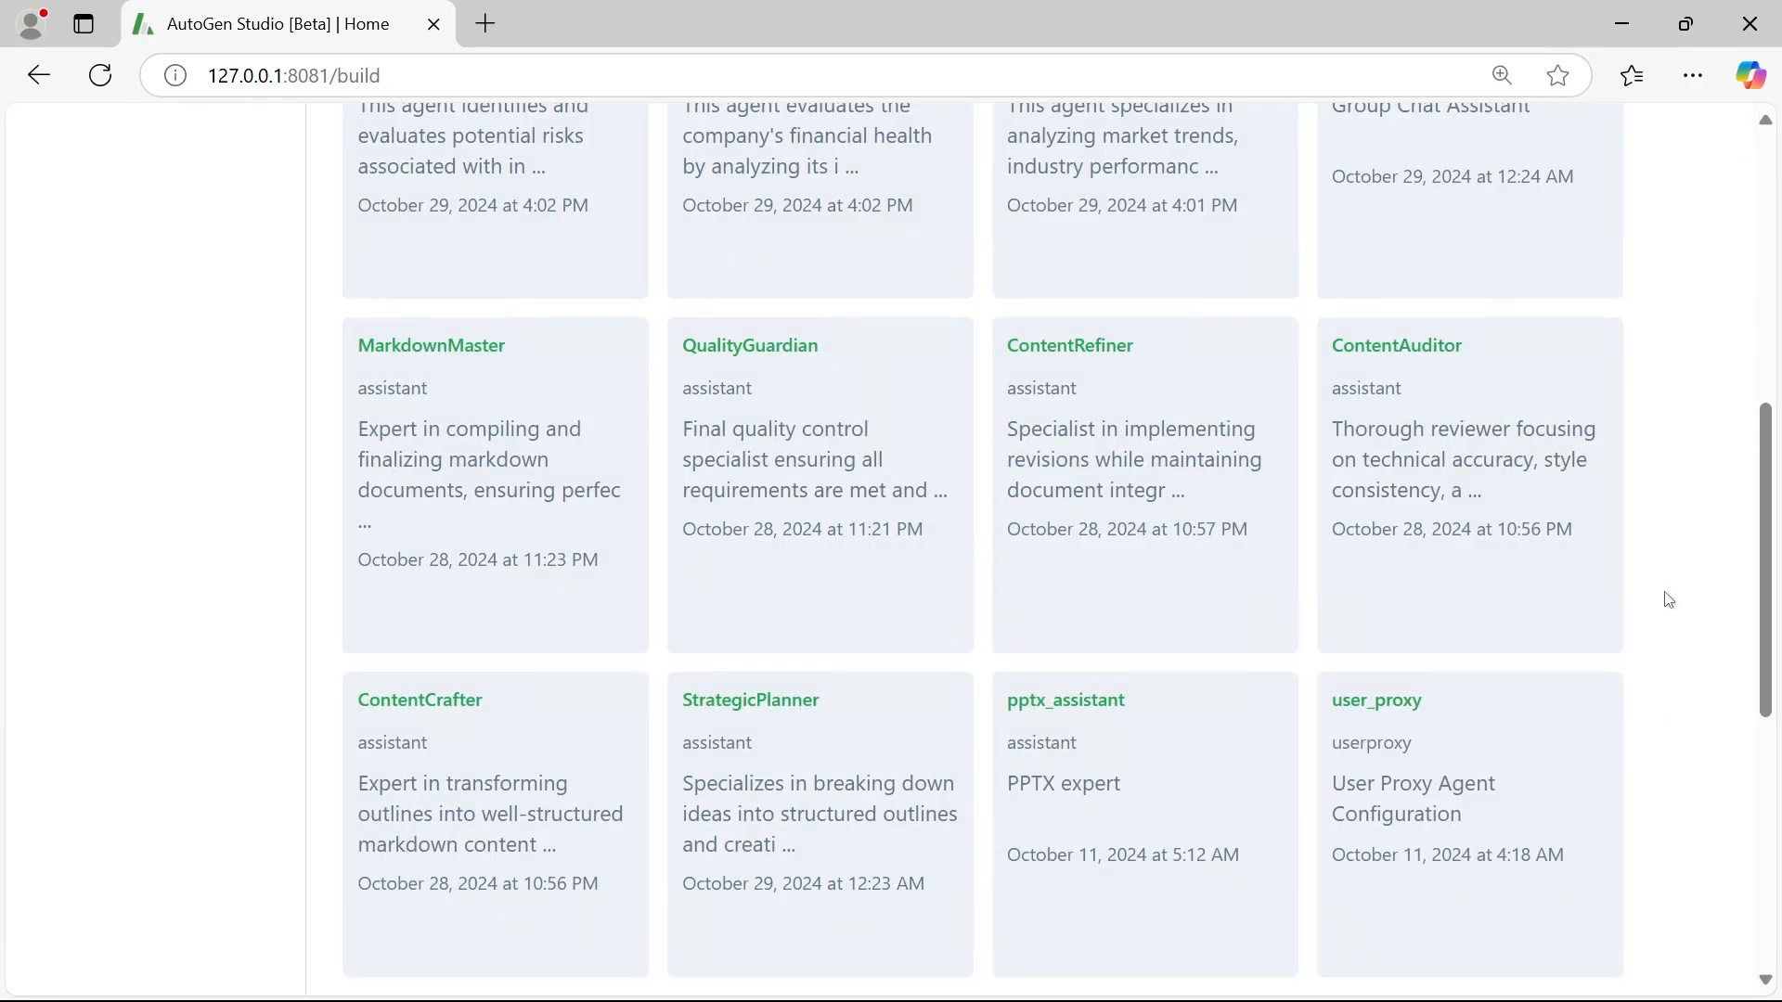
scroll(1666, 598, "up", 8)
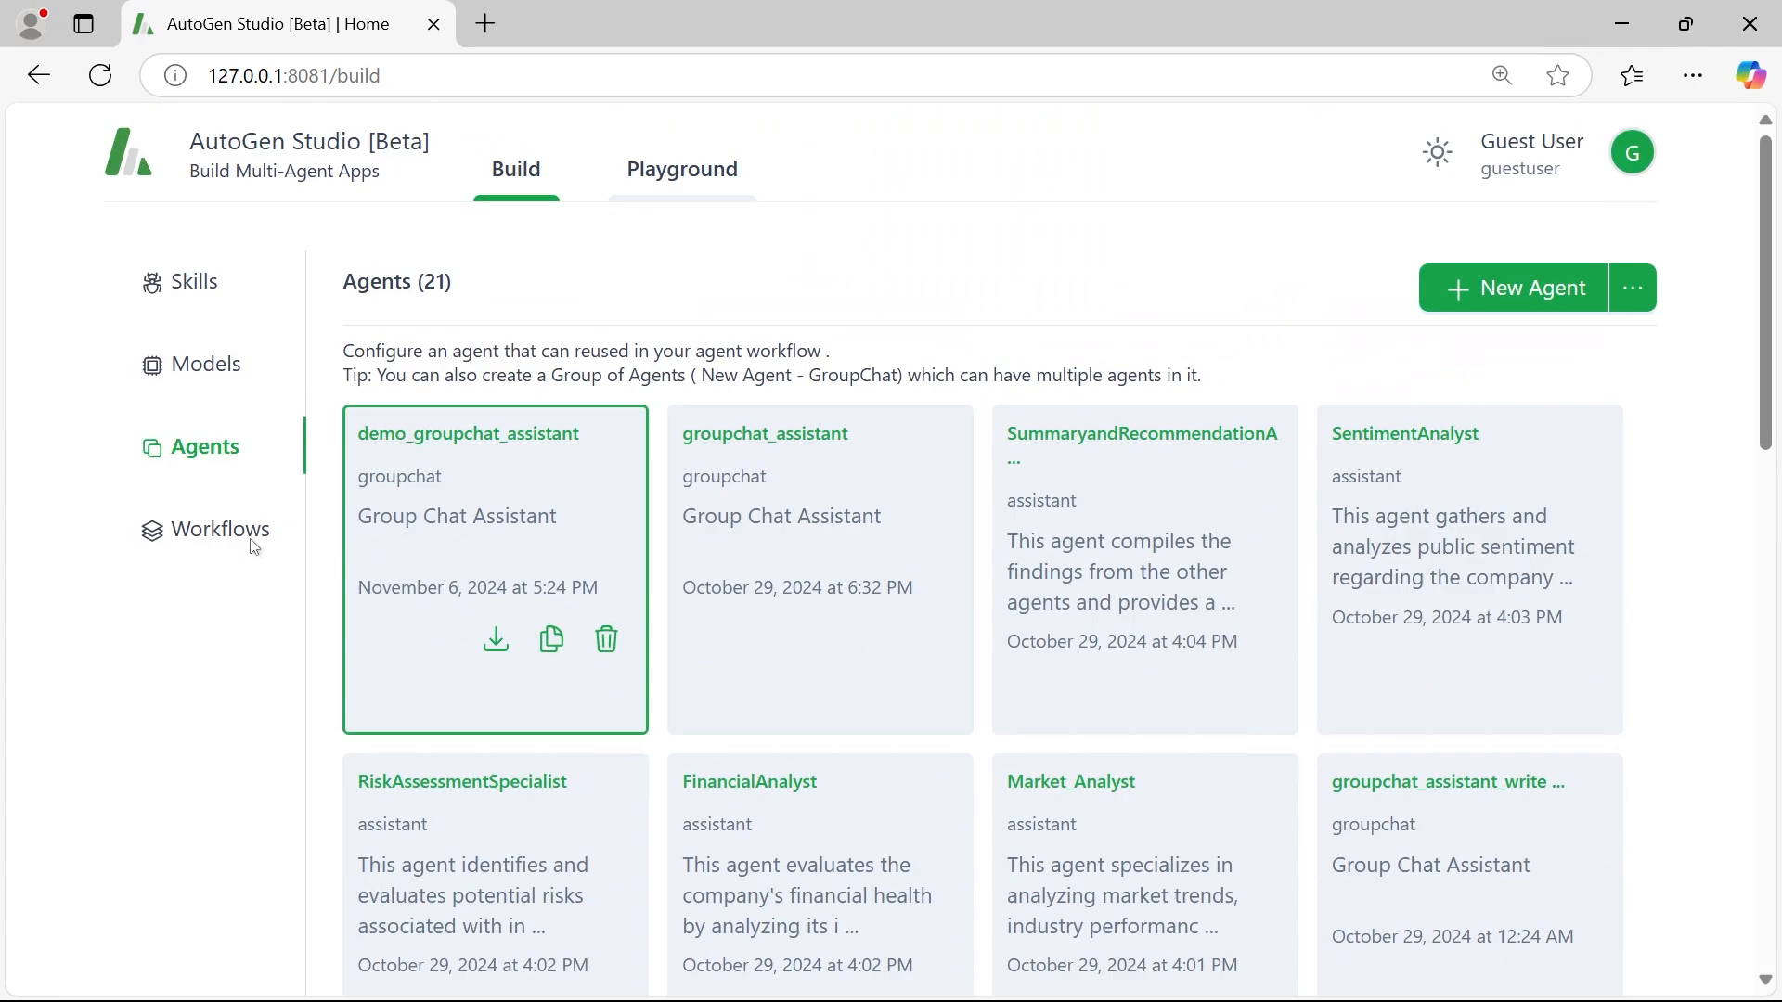
left_click(213, 545)
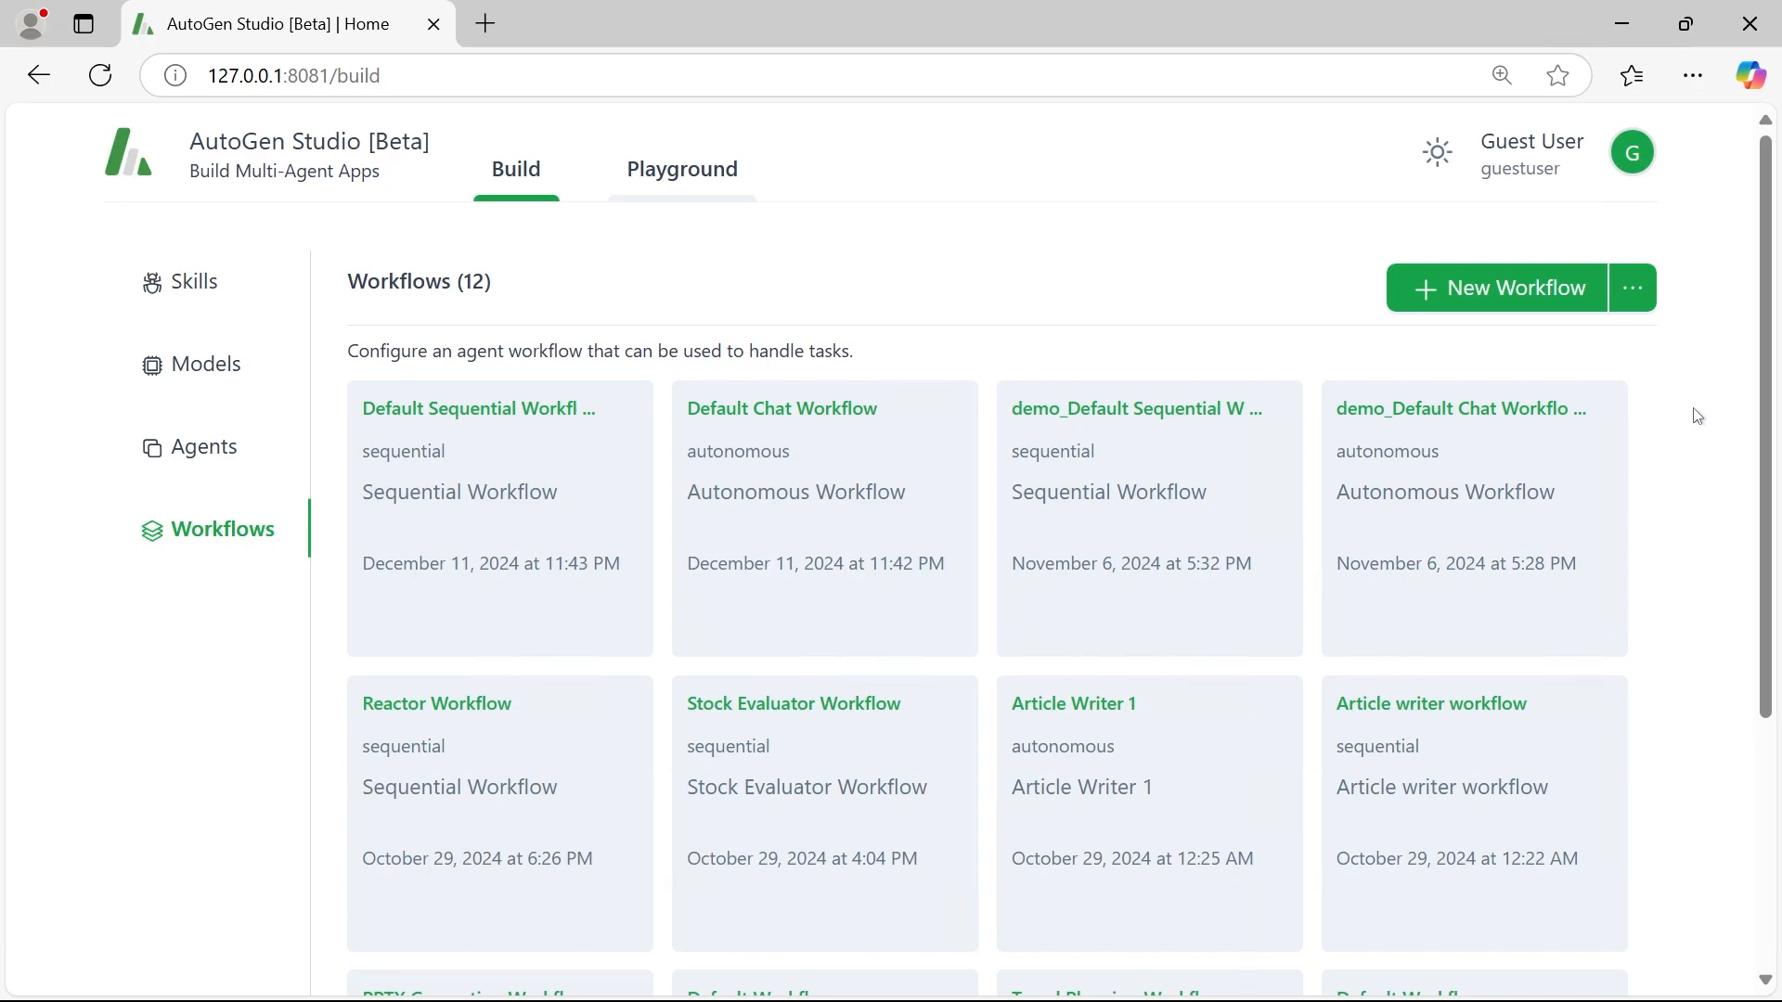
left_click(1507, 298)
left_click(431, 642)
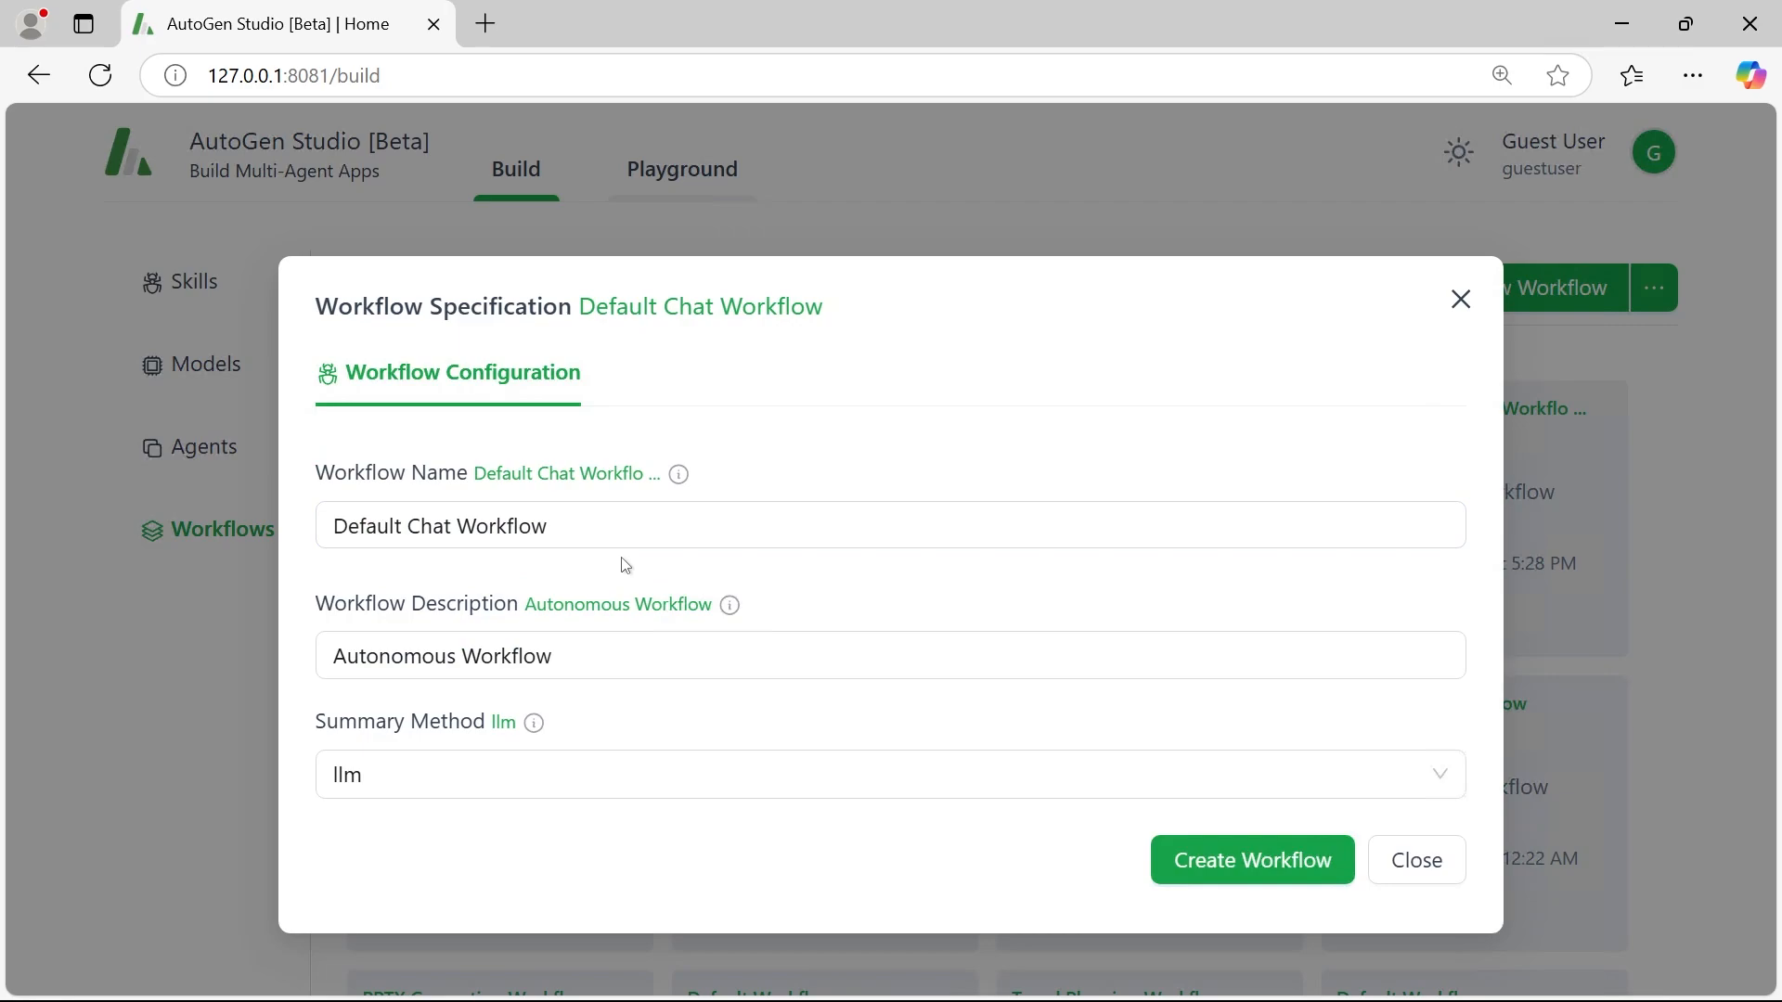
left_click(1252, 860)
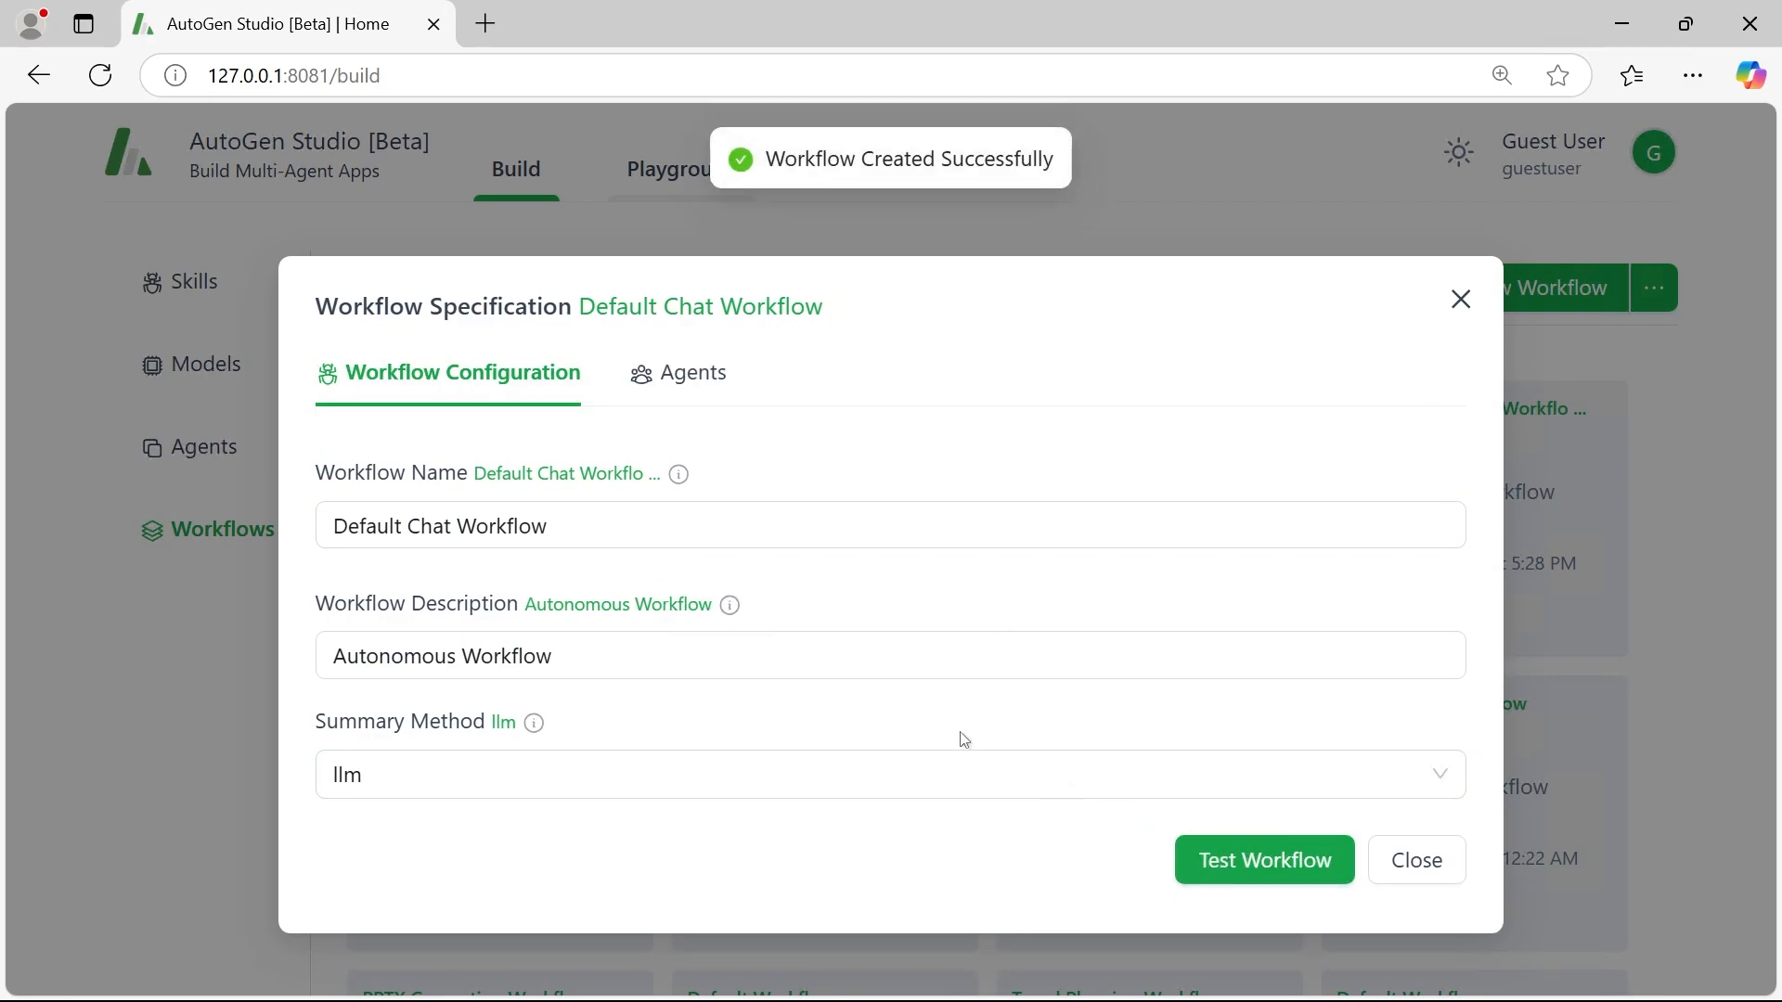
- Show the new workflow's agent assignments and highlight the Initiator and Receiver labels
left_click(687, 380)
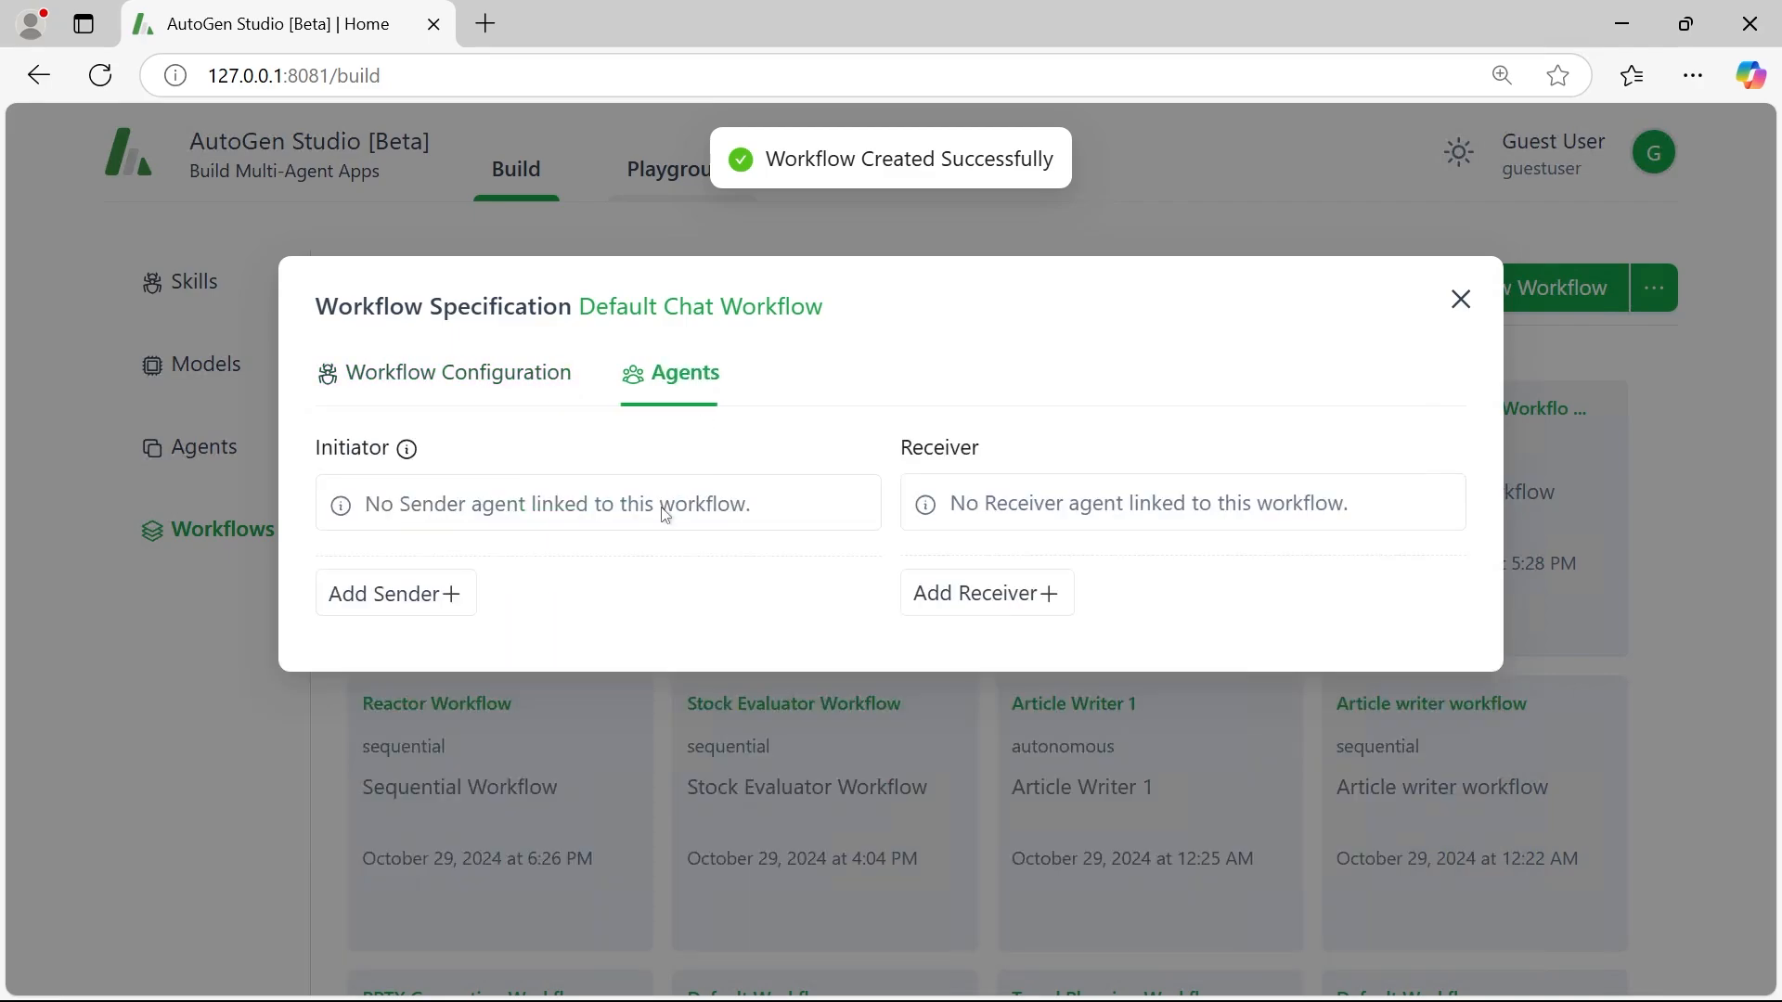
left_click_drag(316, 456, 390, 449)
left_click_drag(888, 444, 980, 450)
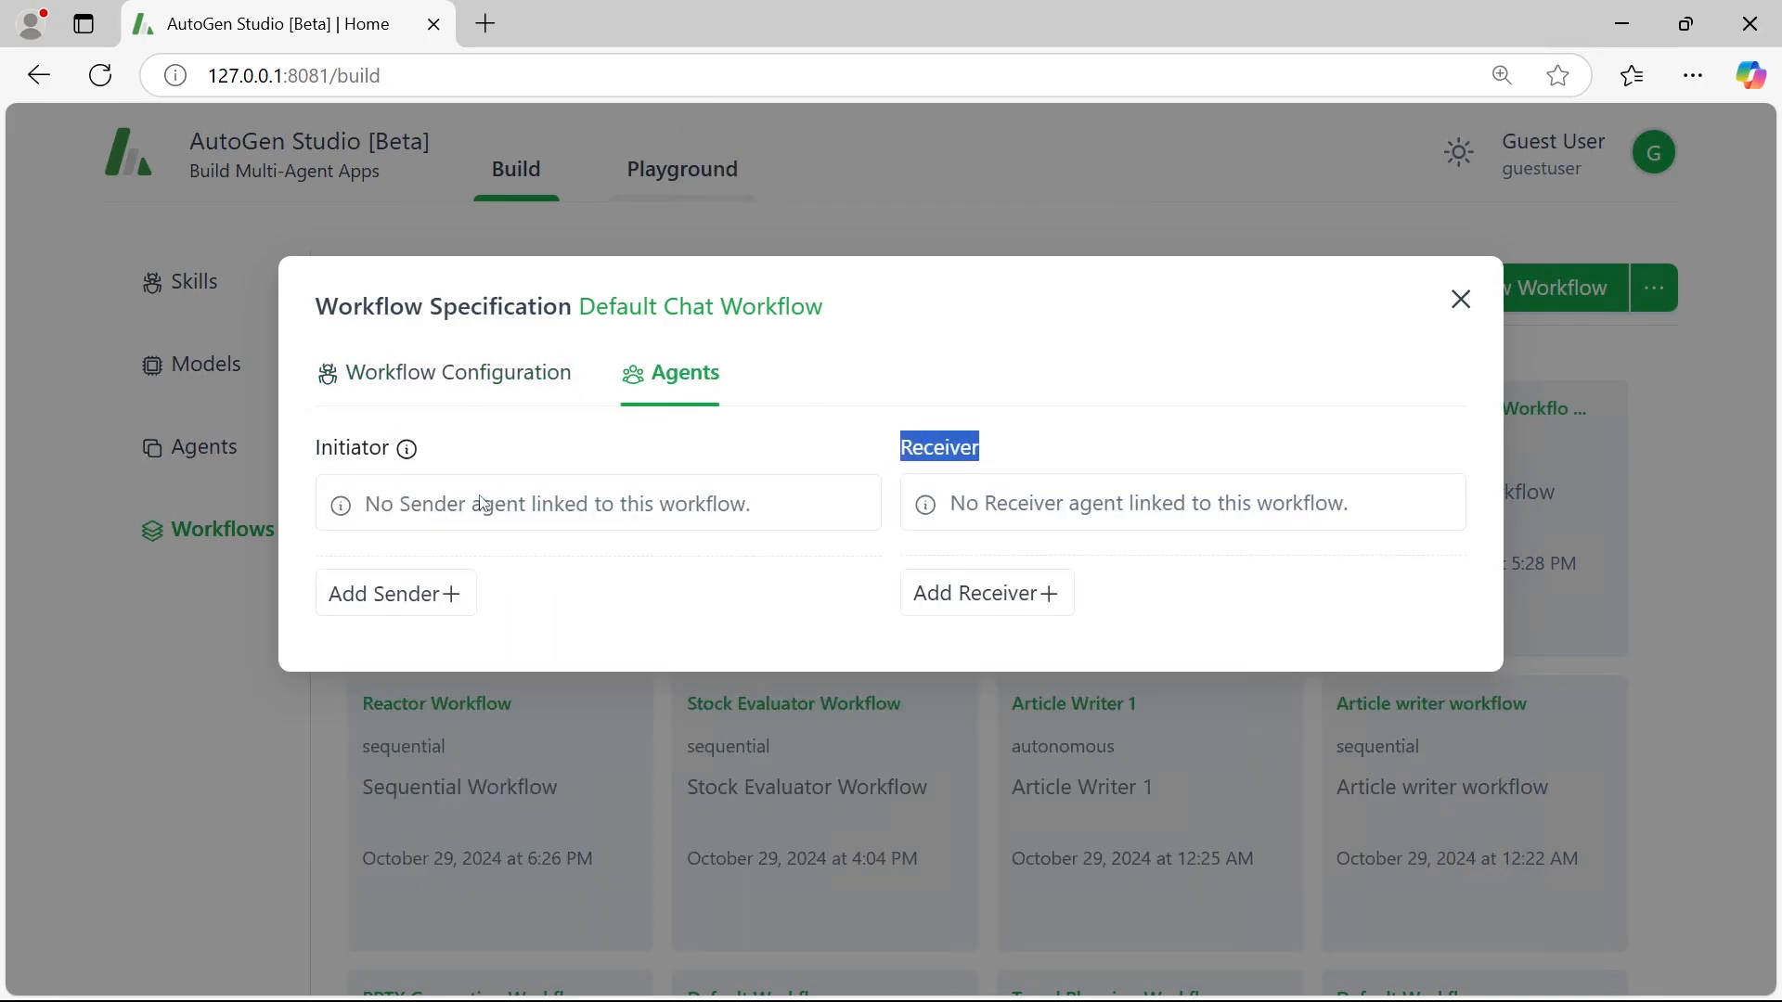
left_click(361, 454)
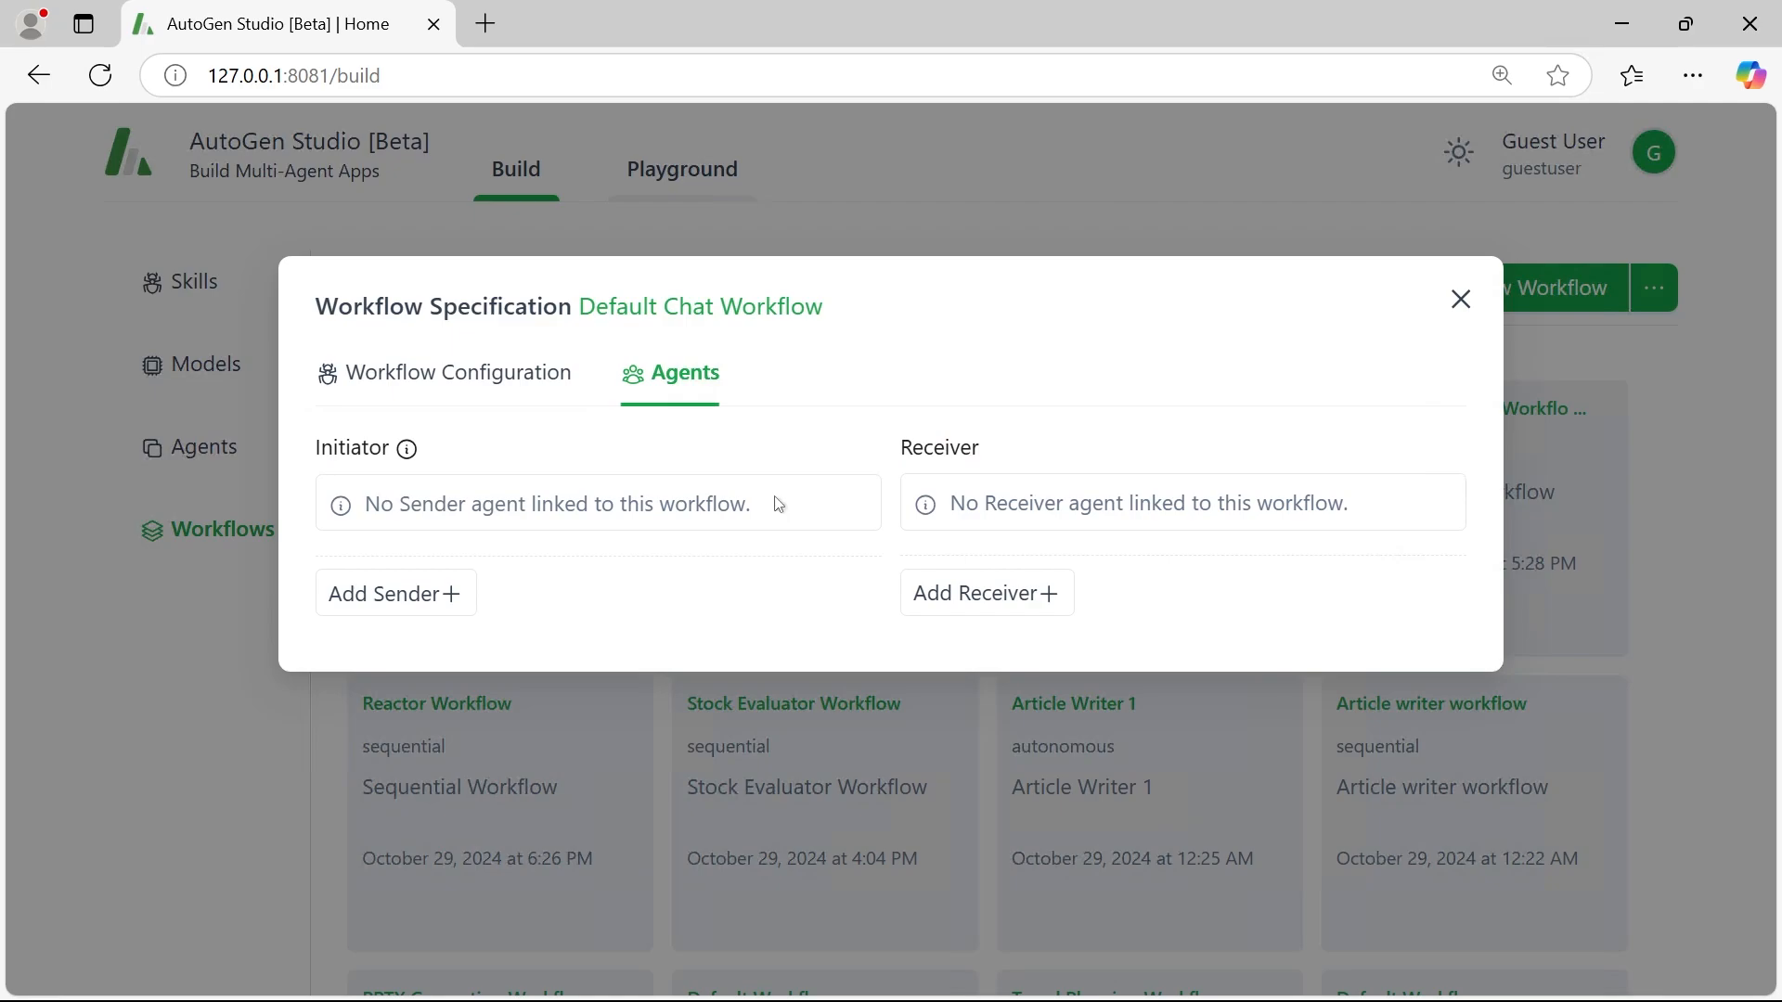
- Link the user_proxy agent to Default Chat Workflow as its initiator
left_click(436, 605)
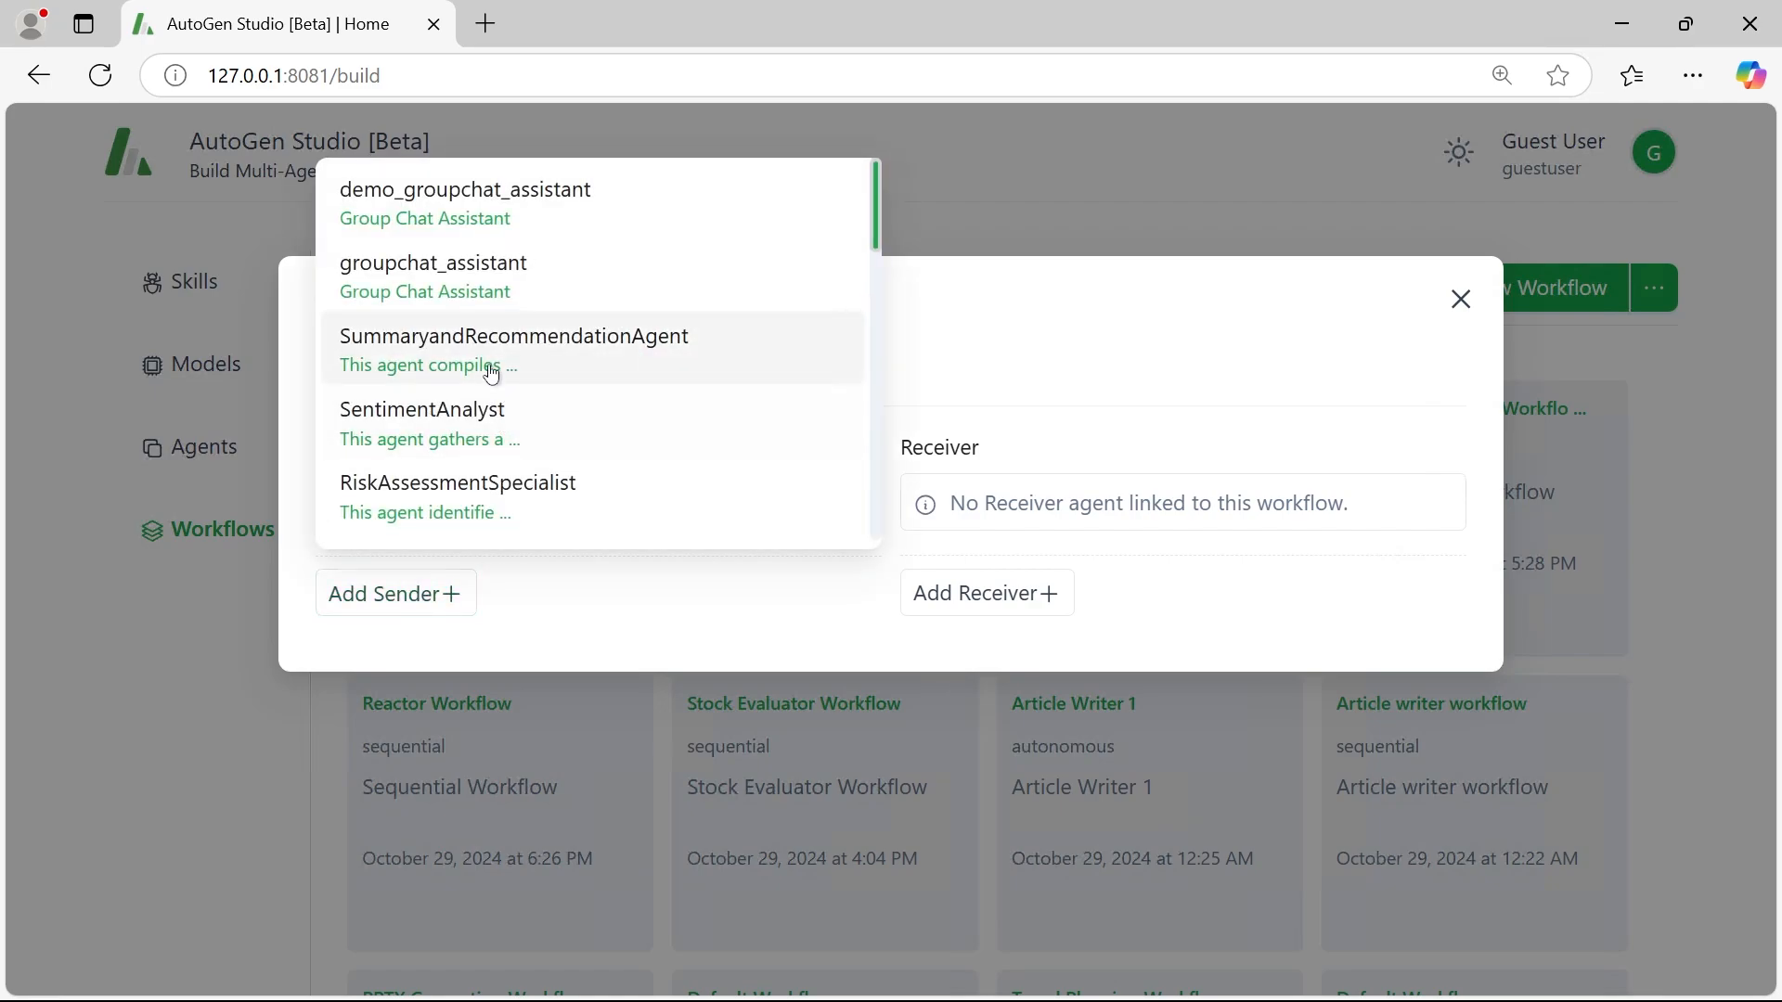
scroll(487, 372, "down", 3)
scroll(492, 371, "down", 5)
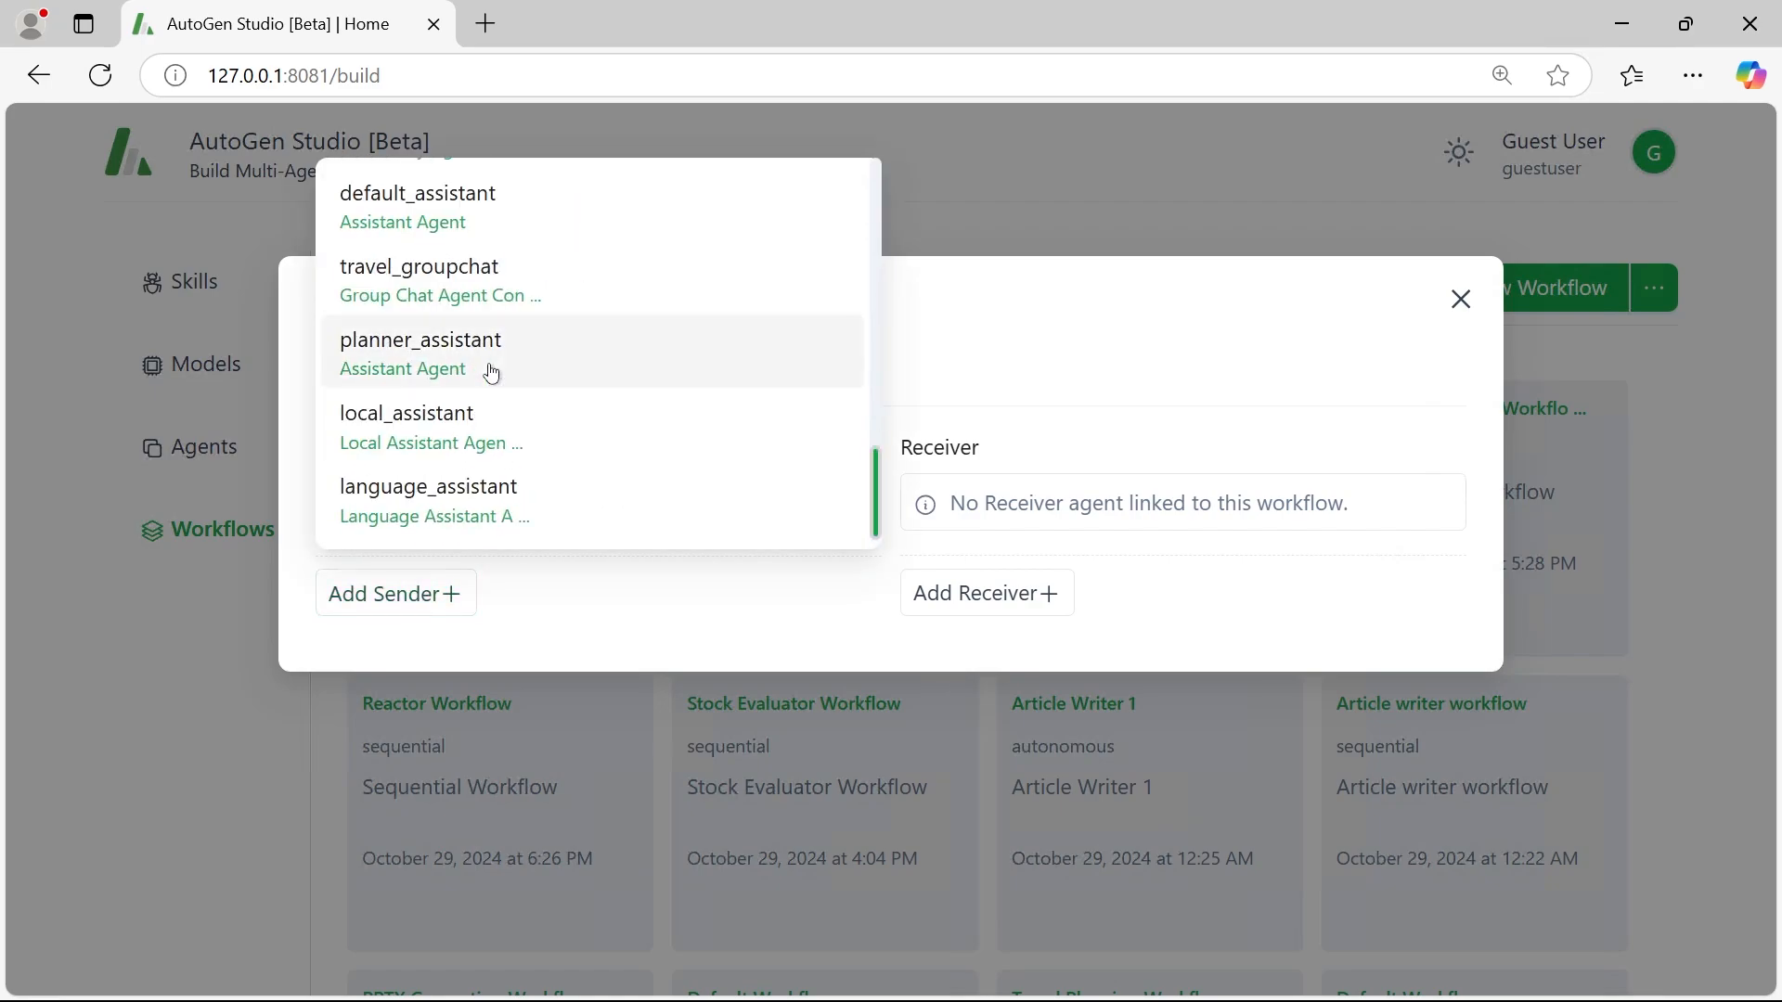
scroll(487, 447, "up", 2)
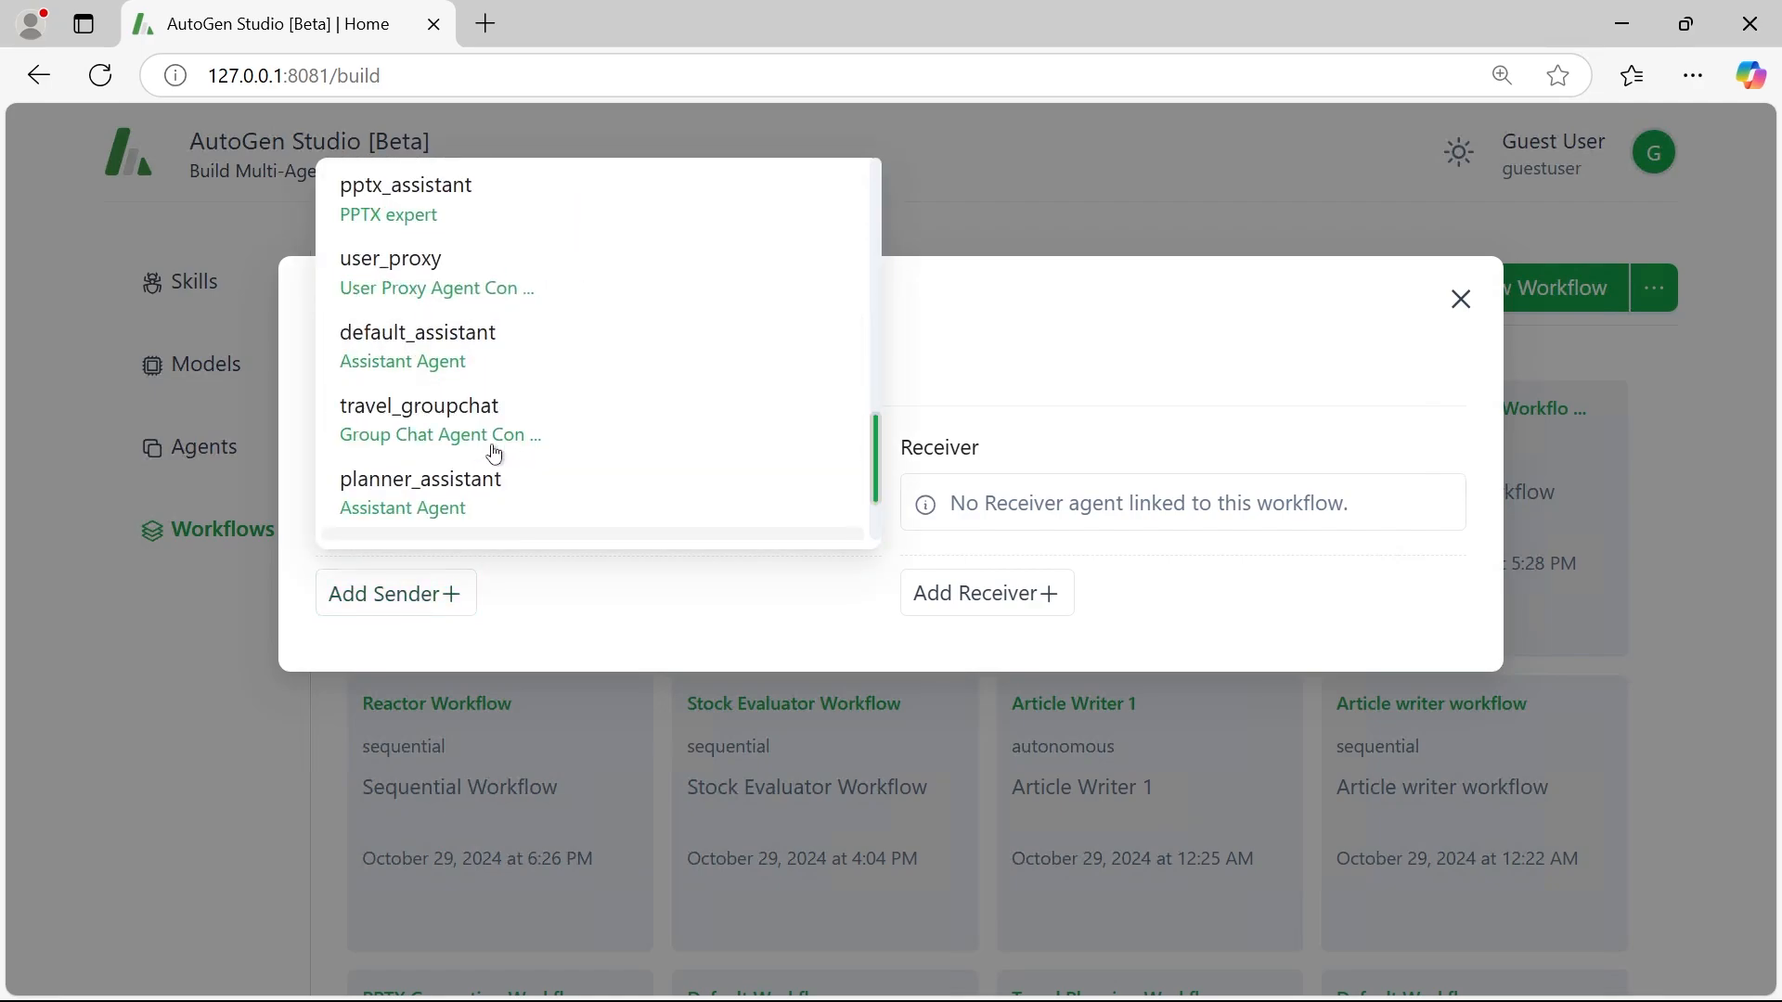
left_click(454, 295)
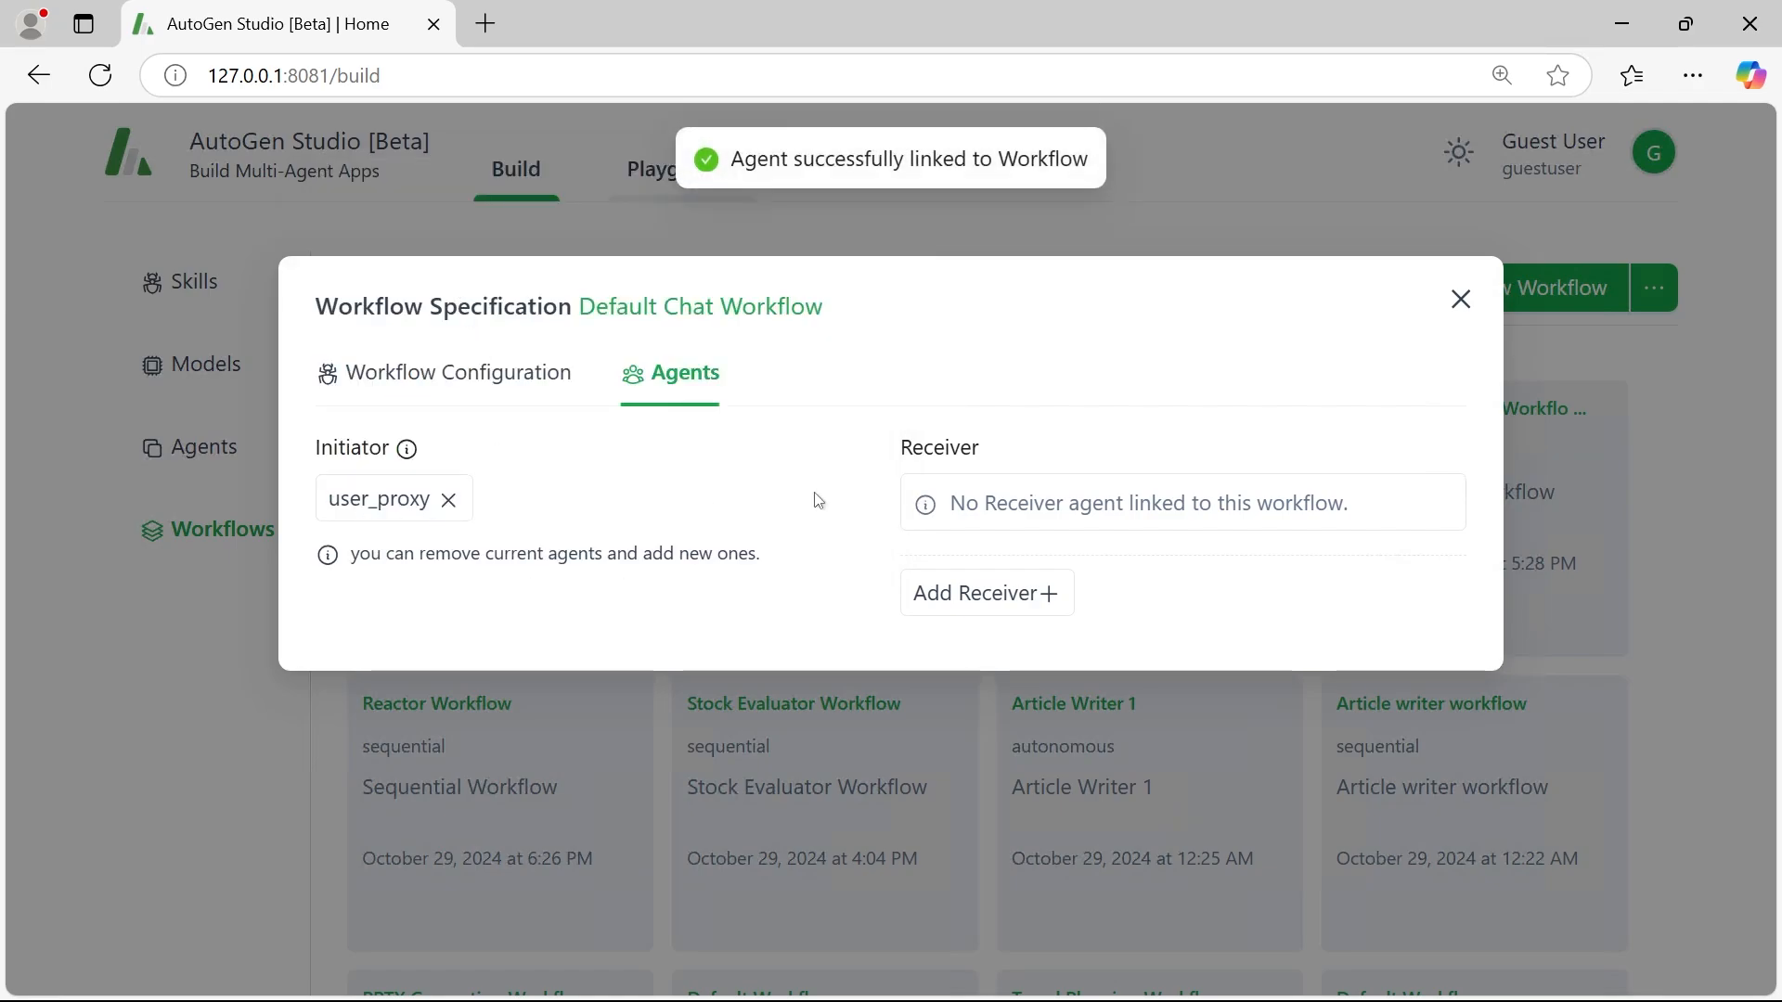
- Link the travel_groupchat agent to Default Chat Workflow as its receiver and close the workflow specification
left_click(1034, 610)
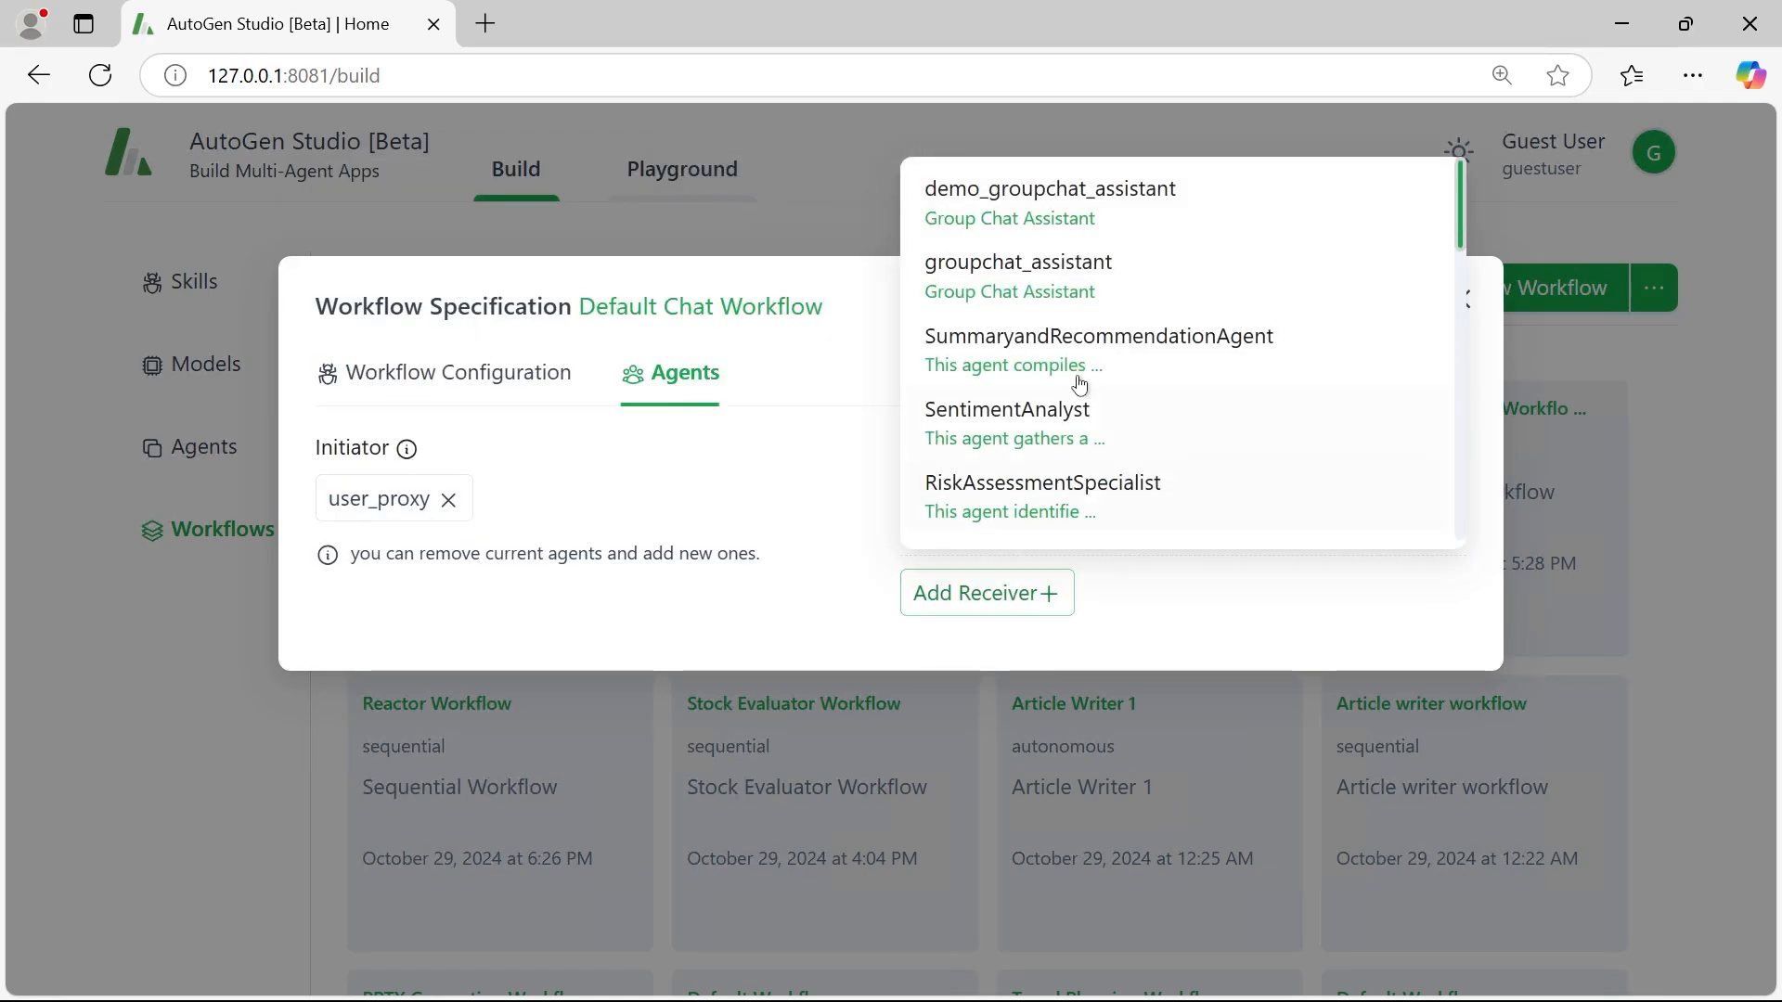
scroll(1117, 413, "down", 3)
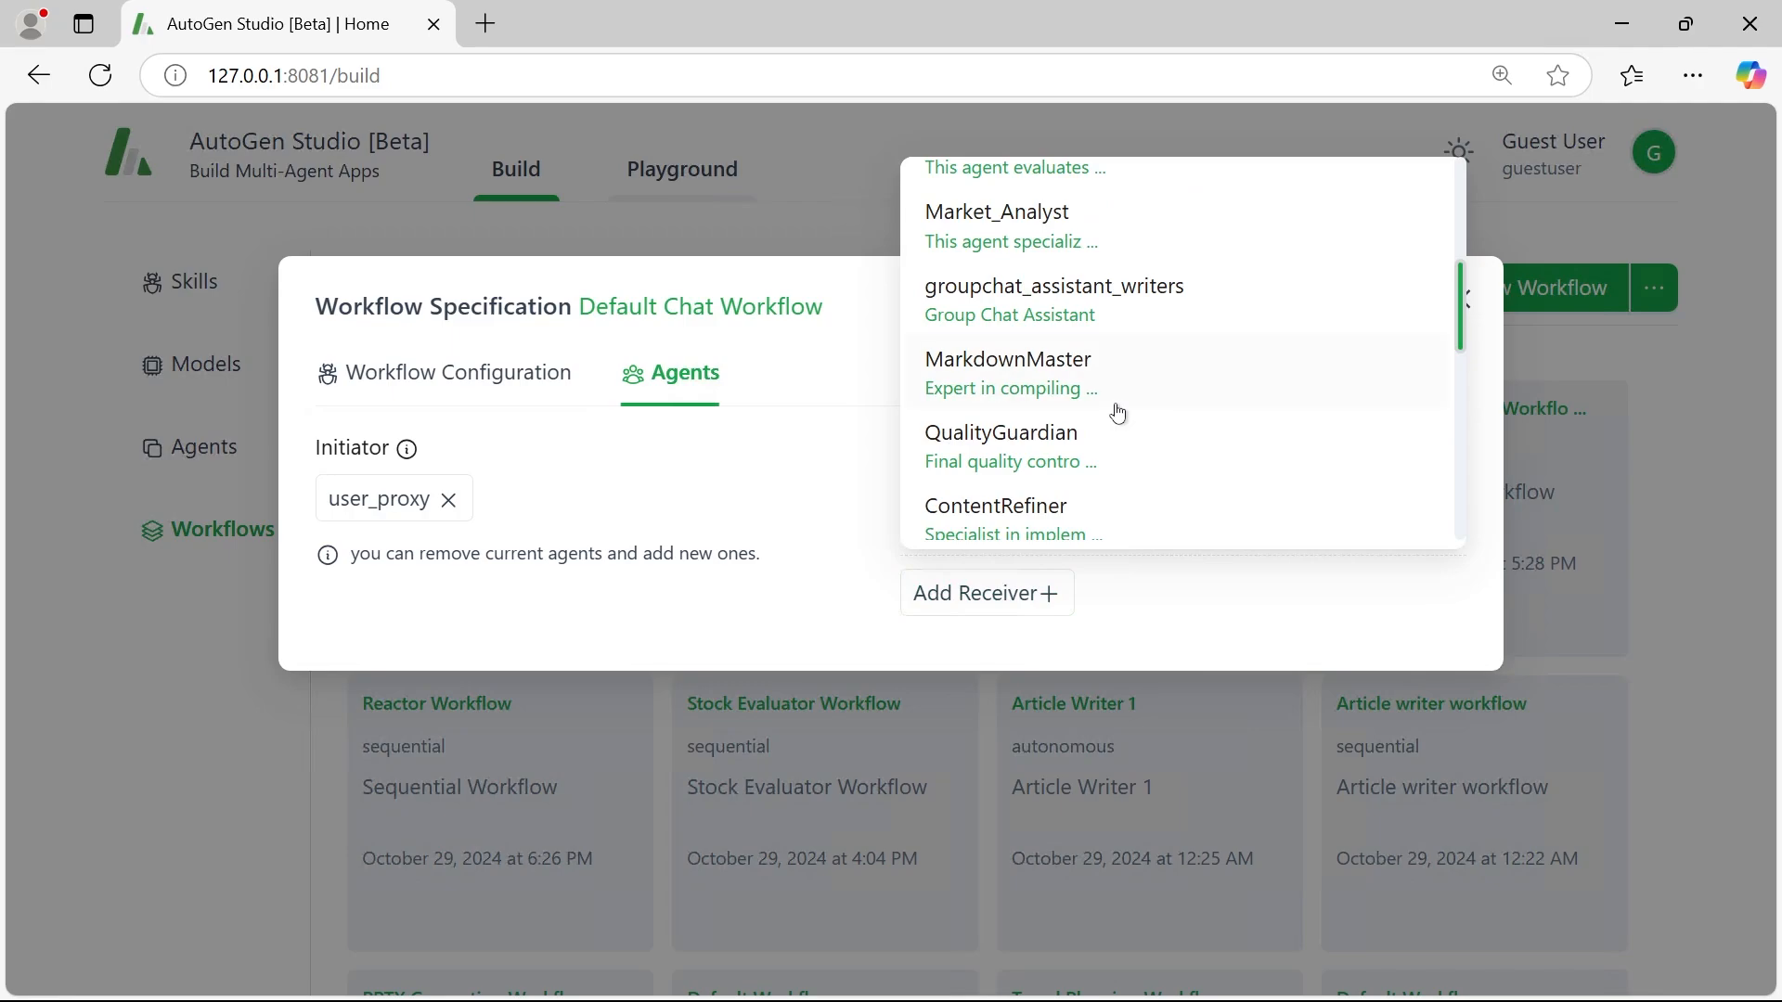
scroll(1117, 414, "down", 8)
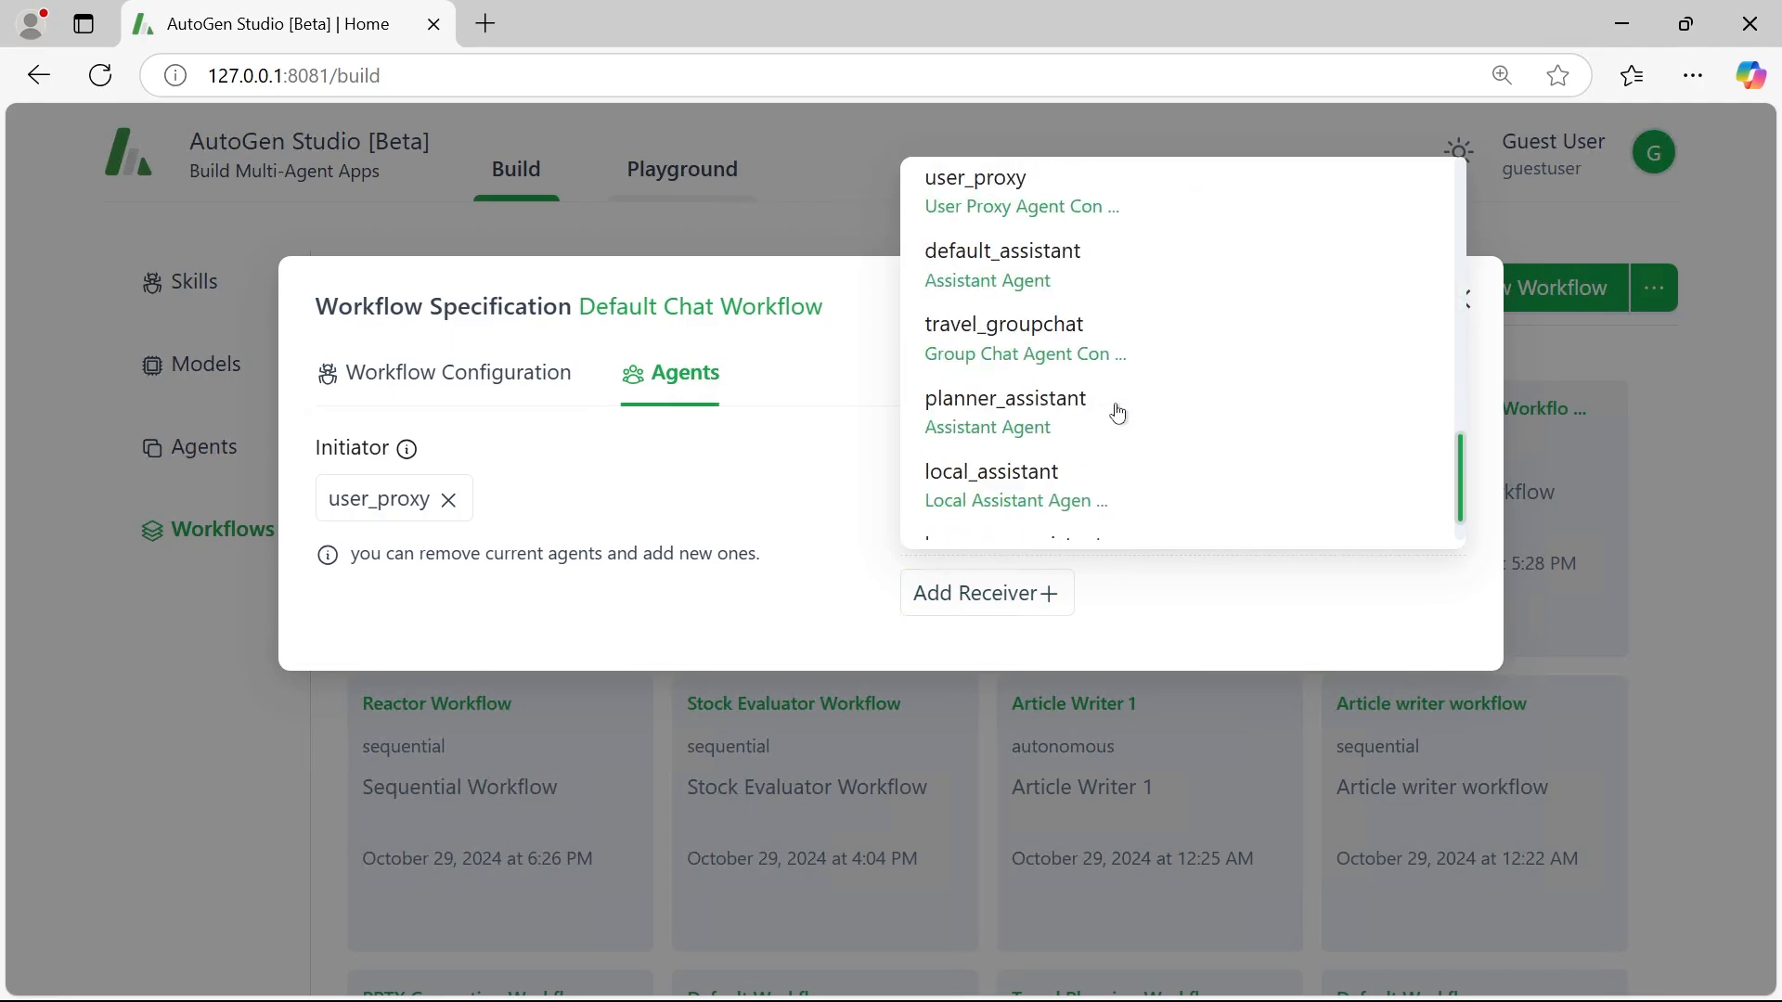
scroll(1117, 414, "down", 1)
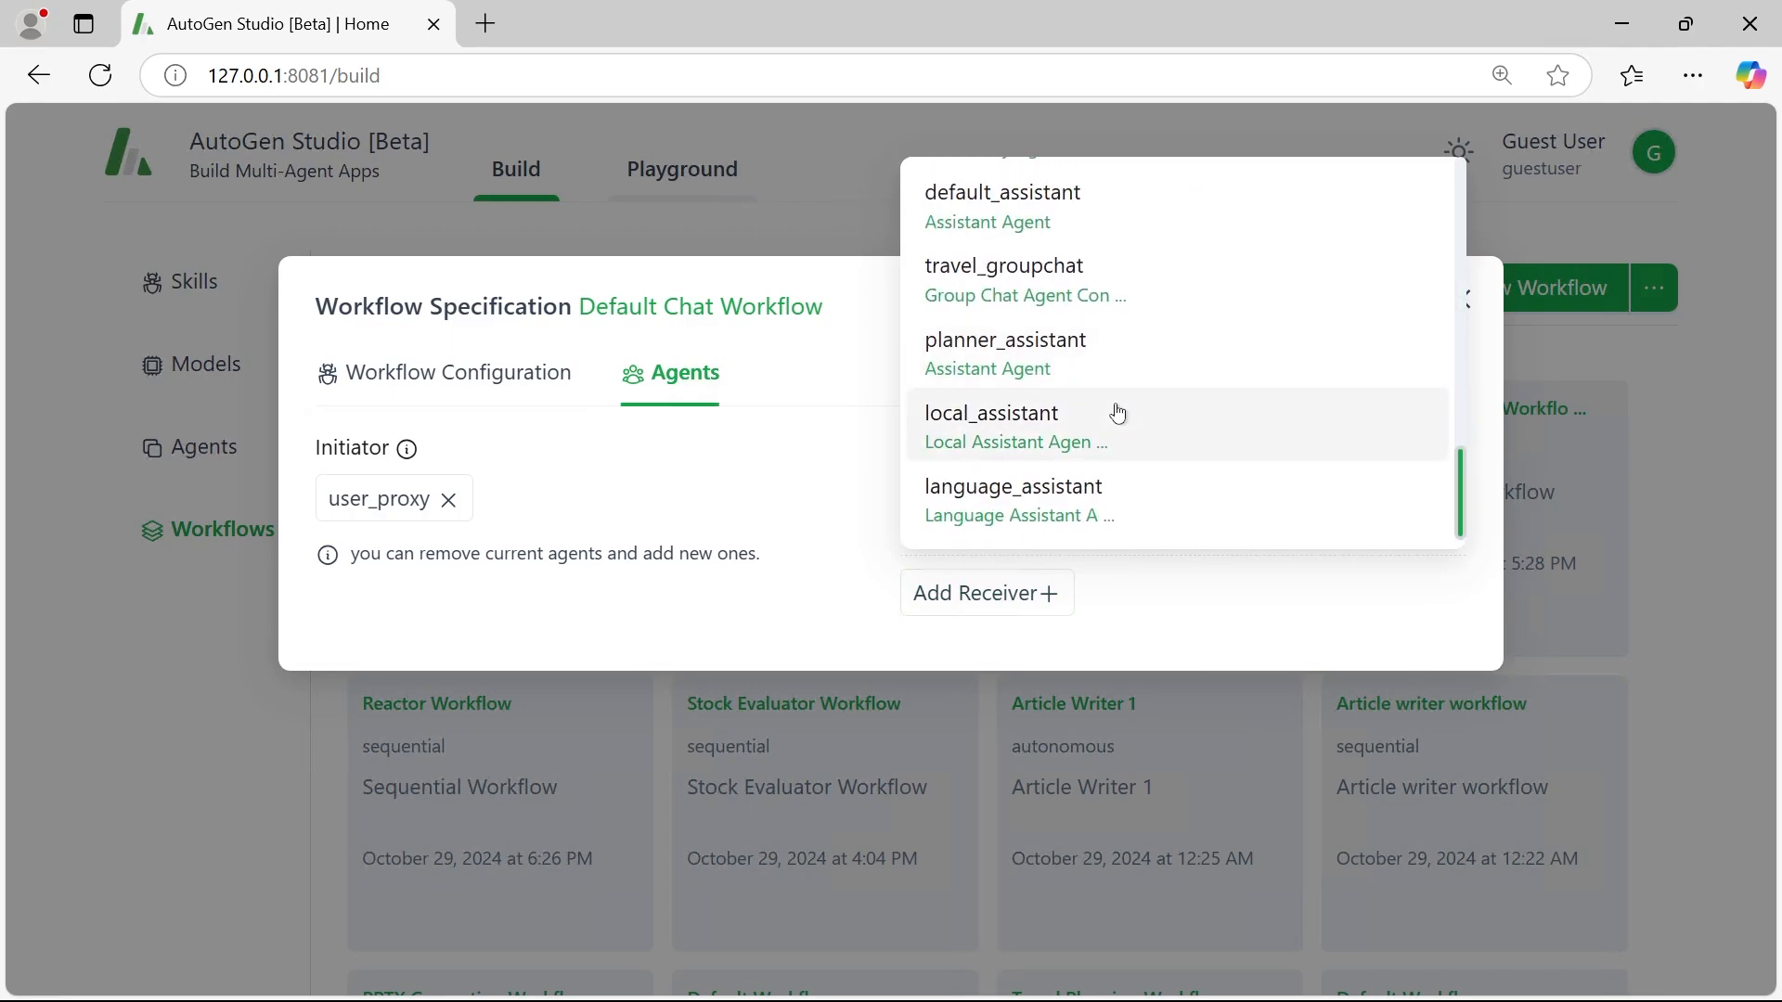
scroll(1117, 414, "up", 3)
scroll(1117, 414, "down", 2)
left_click(1118, 411)
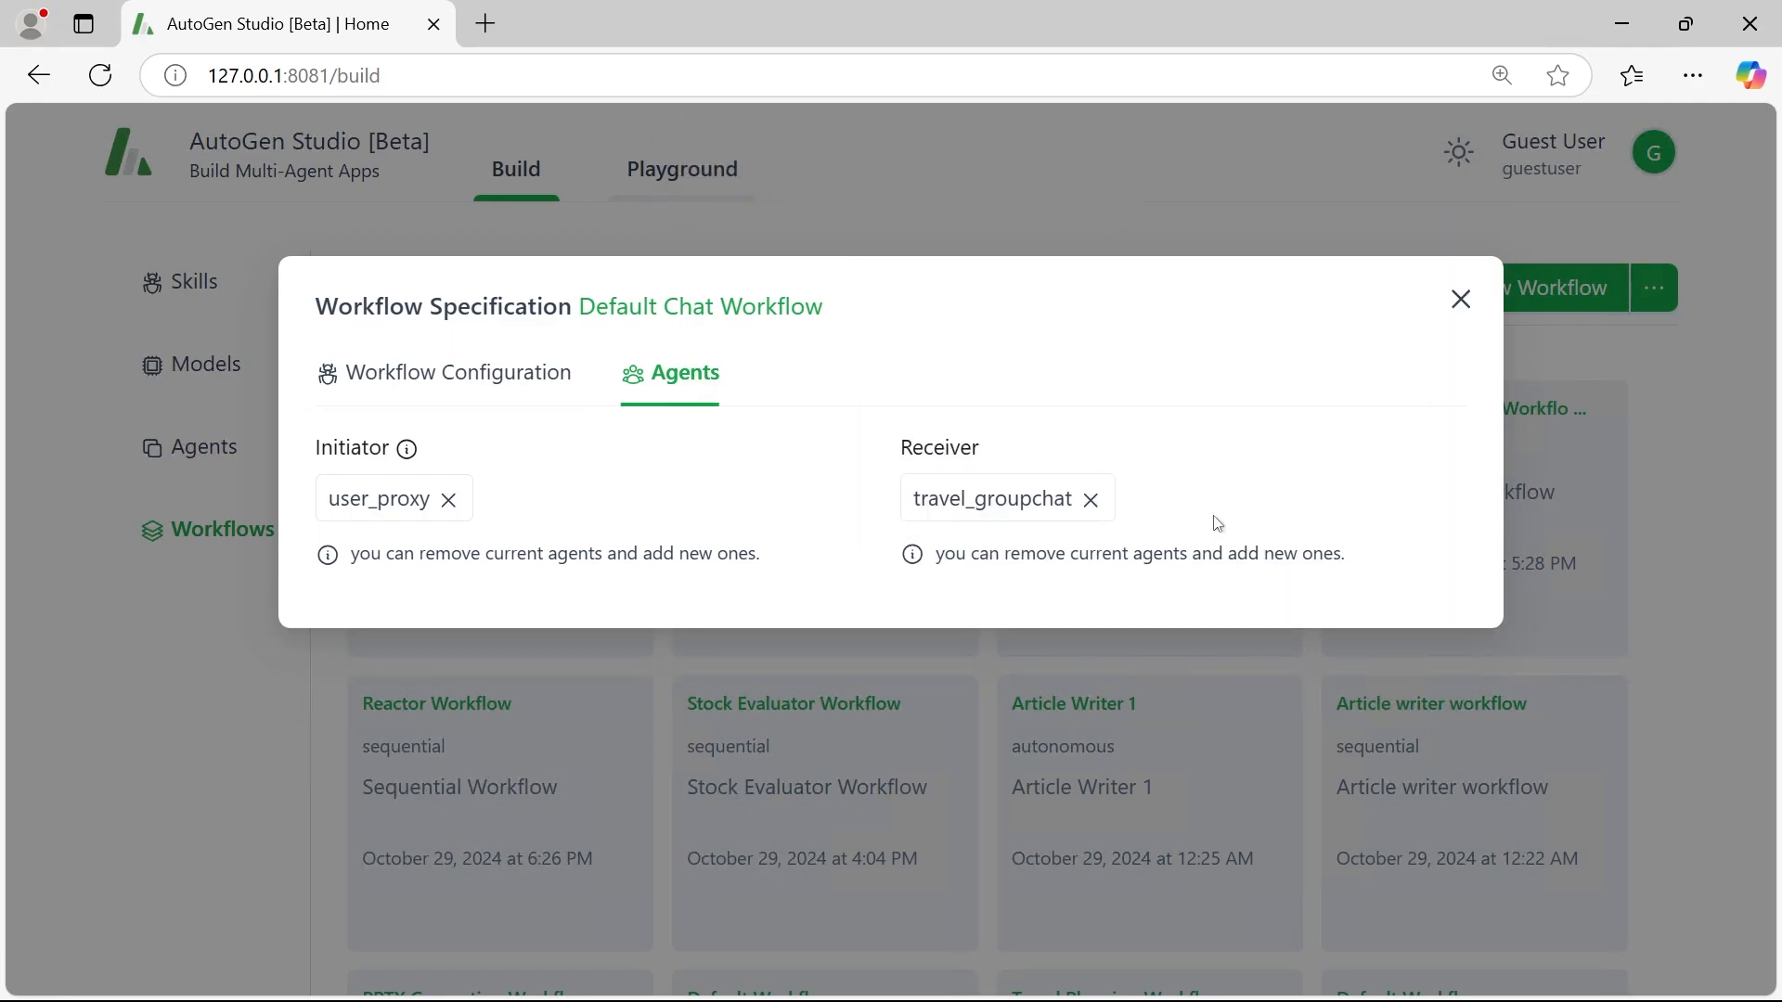
left_click(1460, 299)
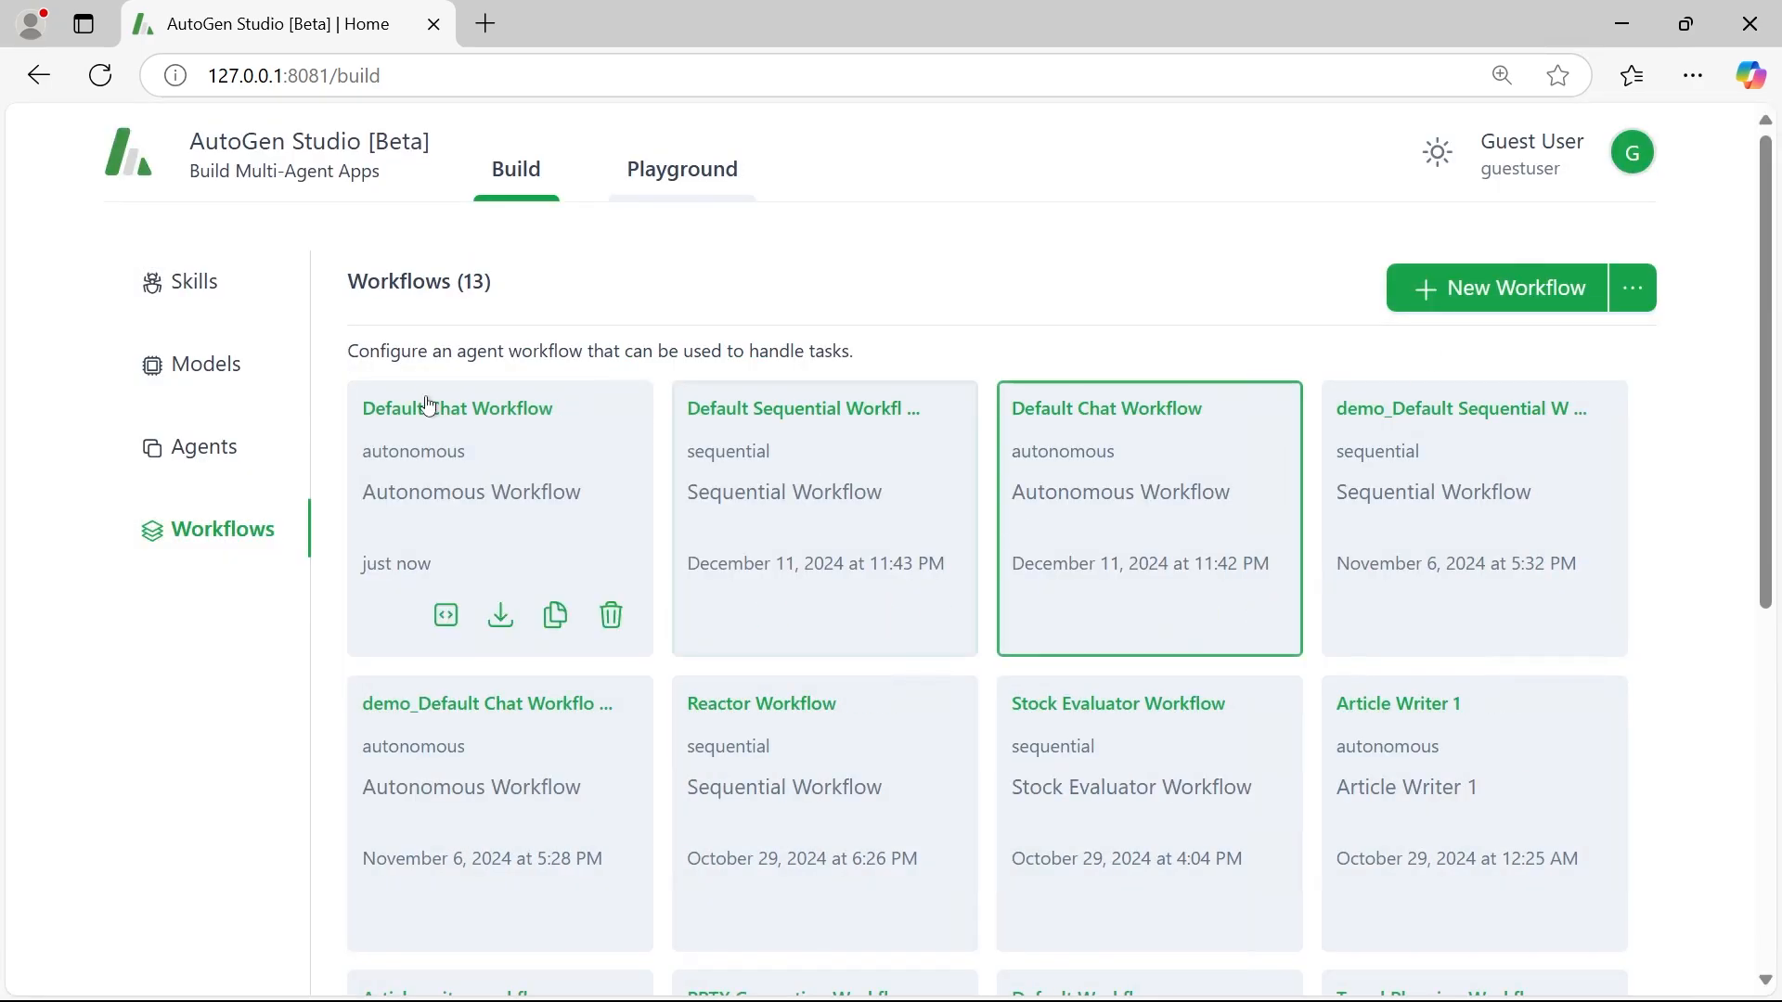
- Create a new GroupChat agent named groupchat_assistant in the Agents section, reviewing and keeping its default configuration
left_click(172, 458)
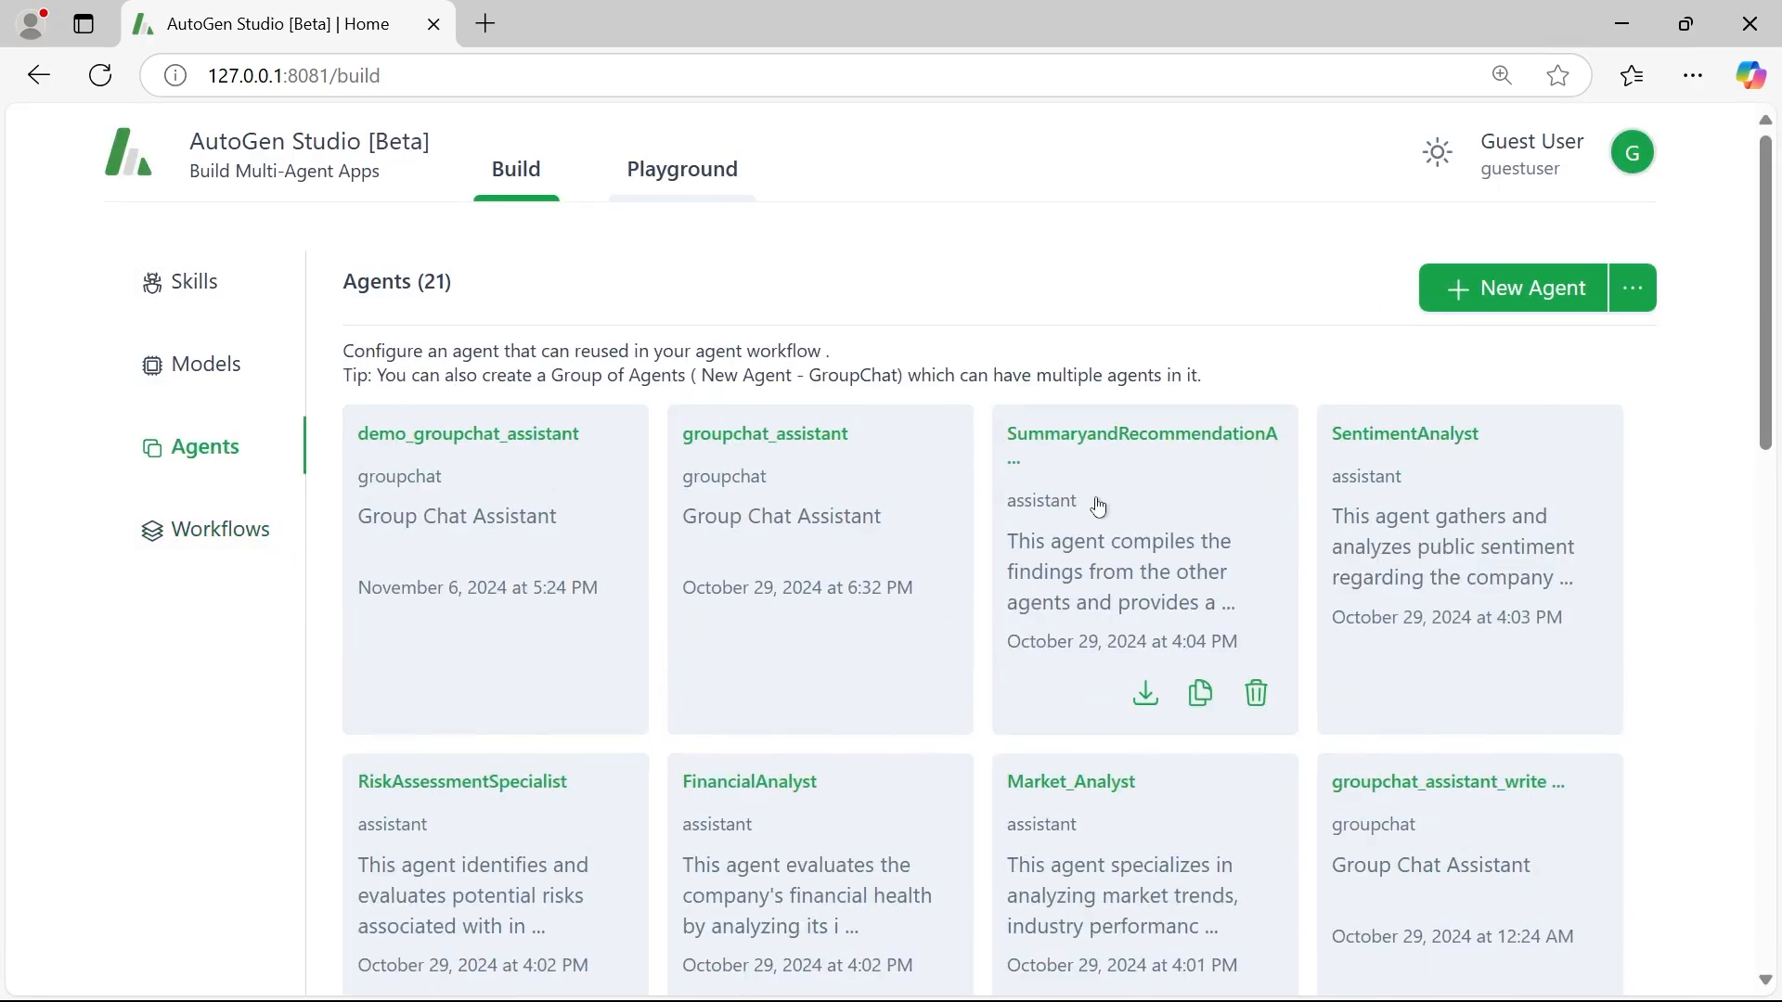
left_click(1508, 289)
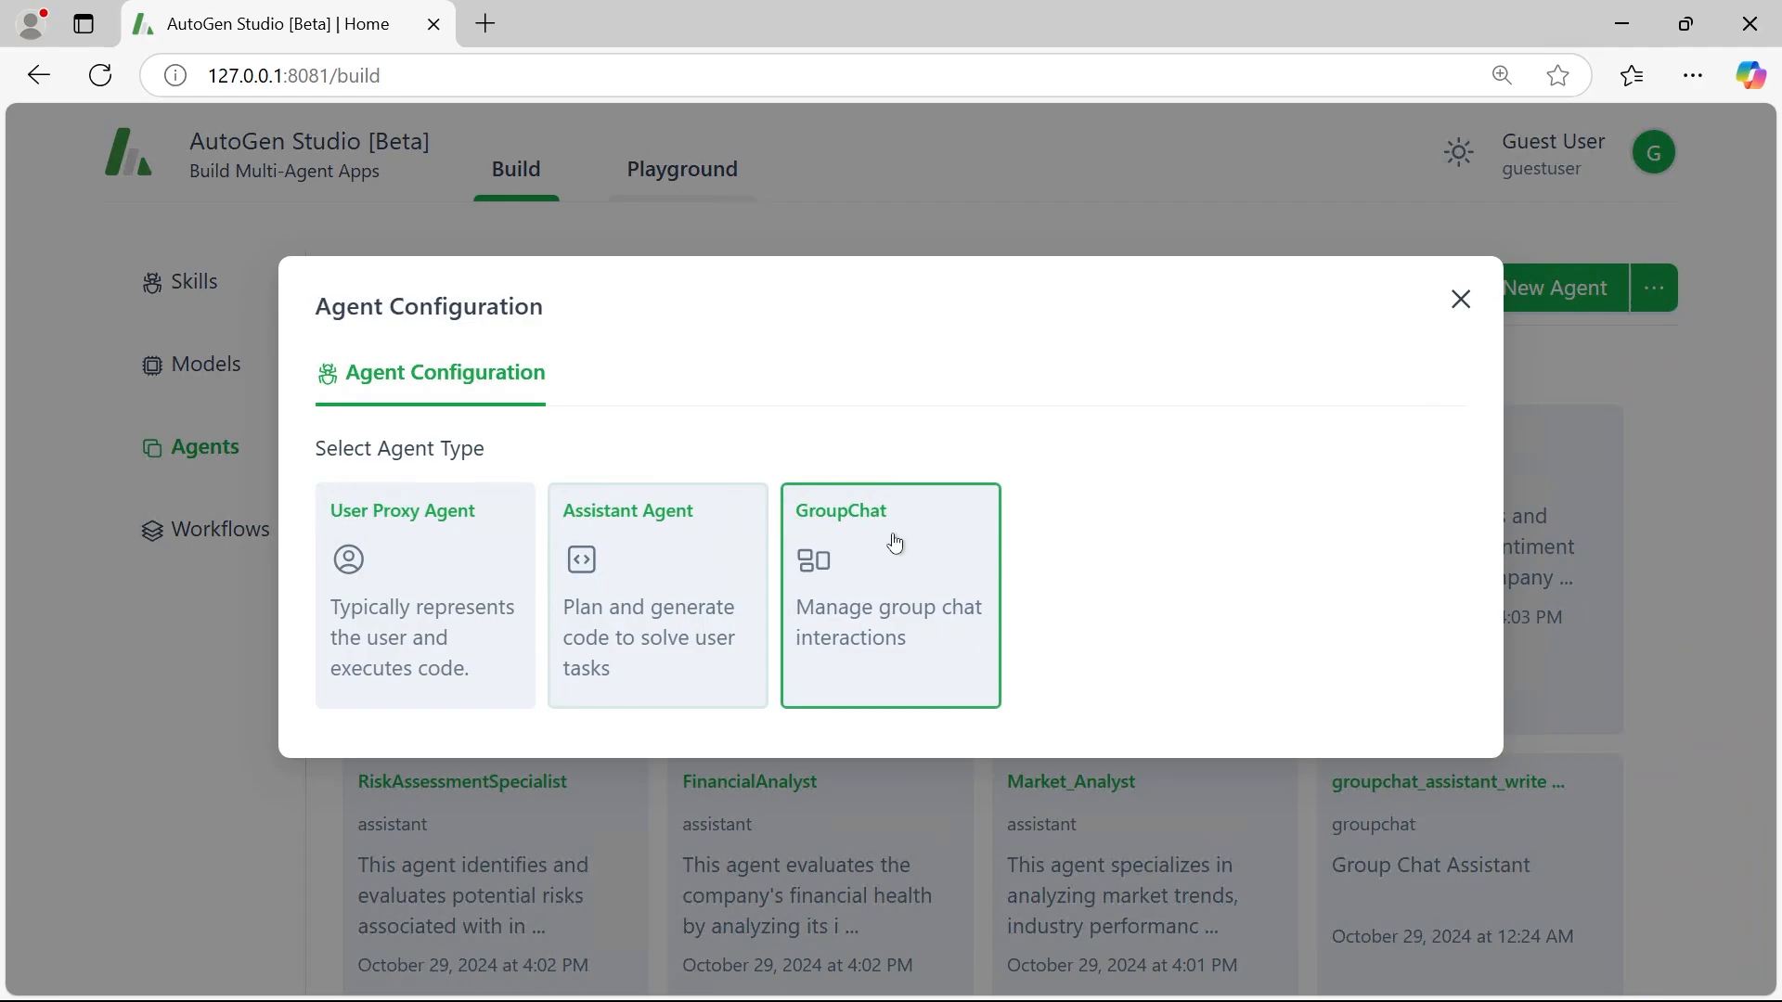
left_click(926, 622)
scroll(877, 586, "down", 4)
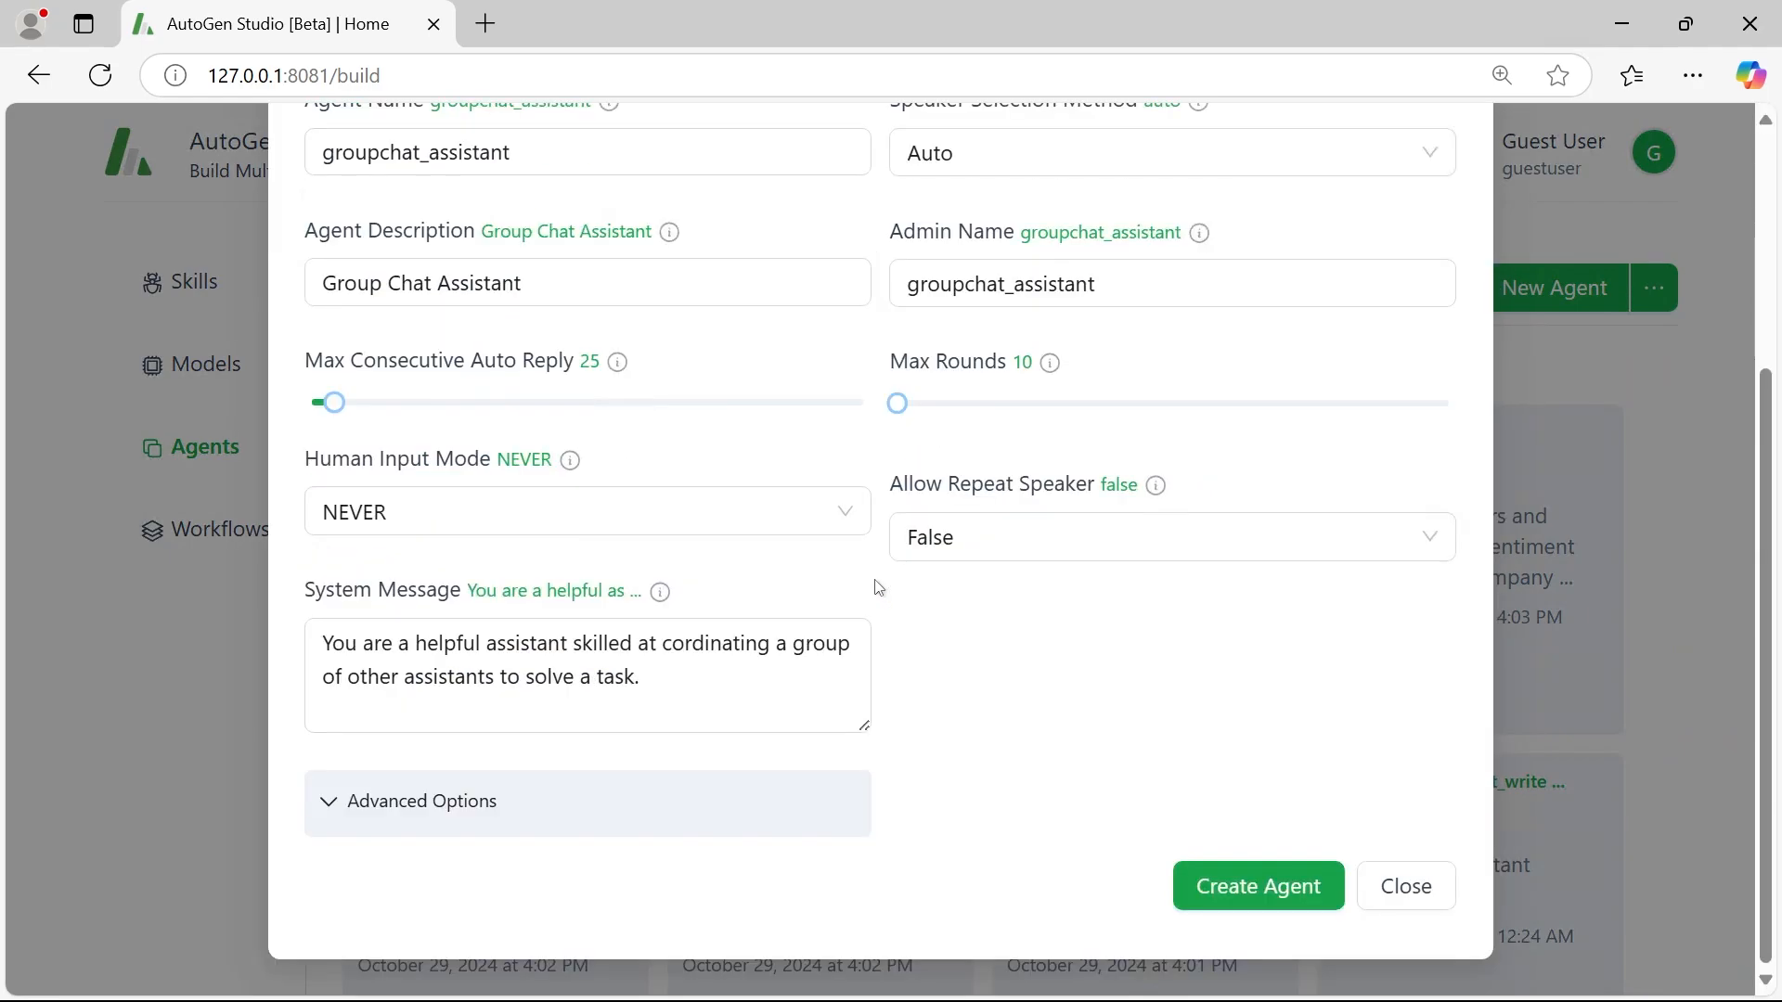
scroll(877, 587, "up", 4)
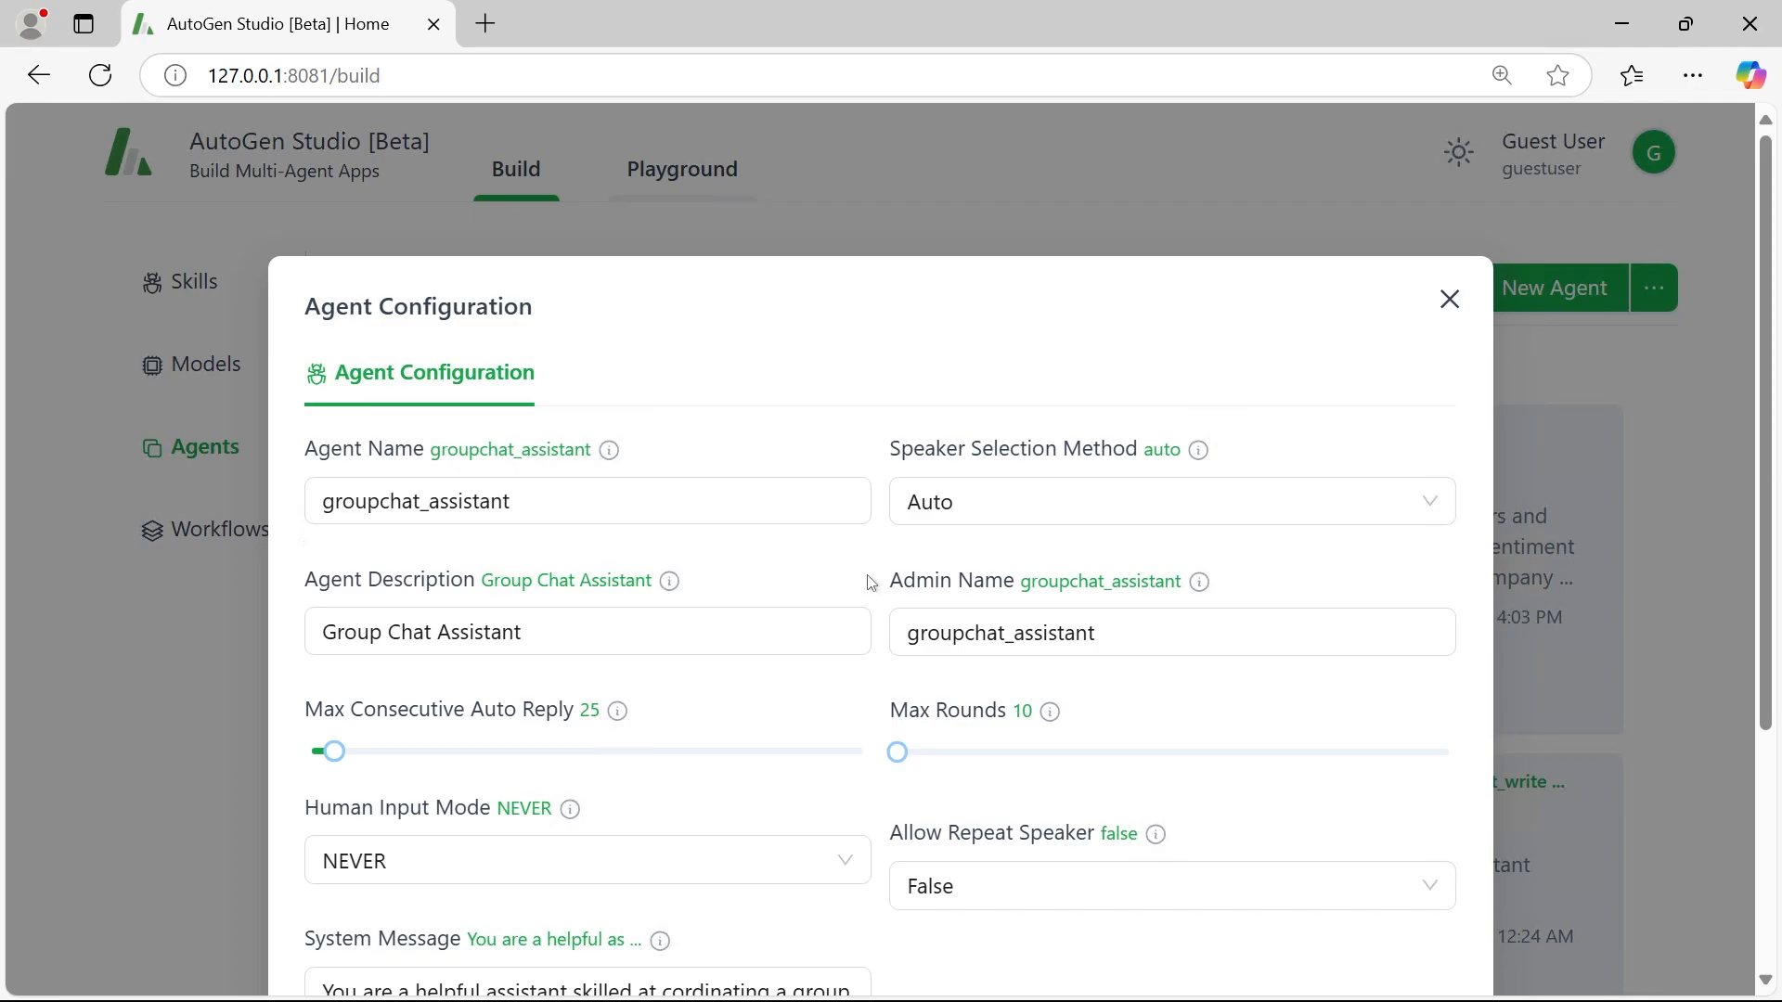
scroll(871, 583, "down", 4)
left_click(1207, 881)
scroll(727, 527, "up", 4)
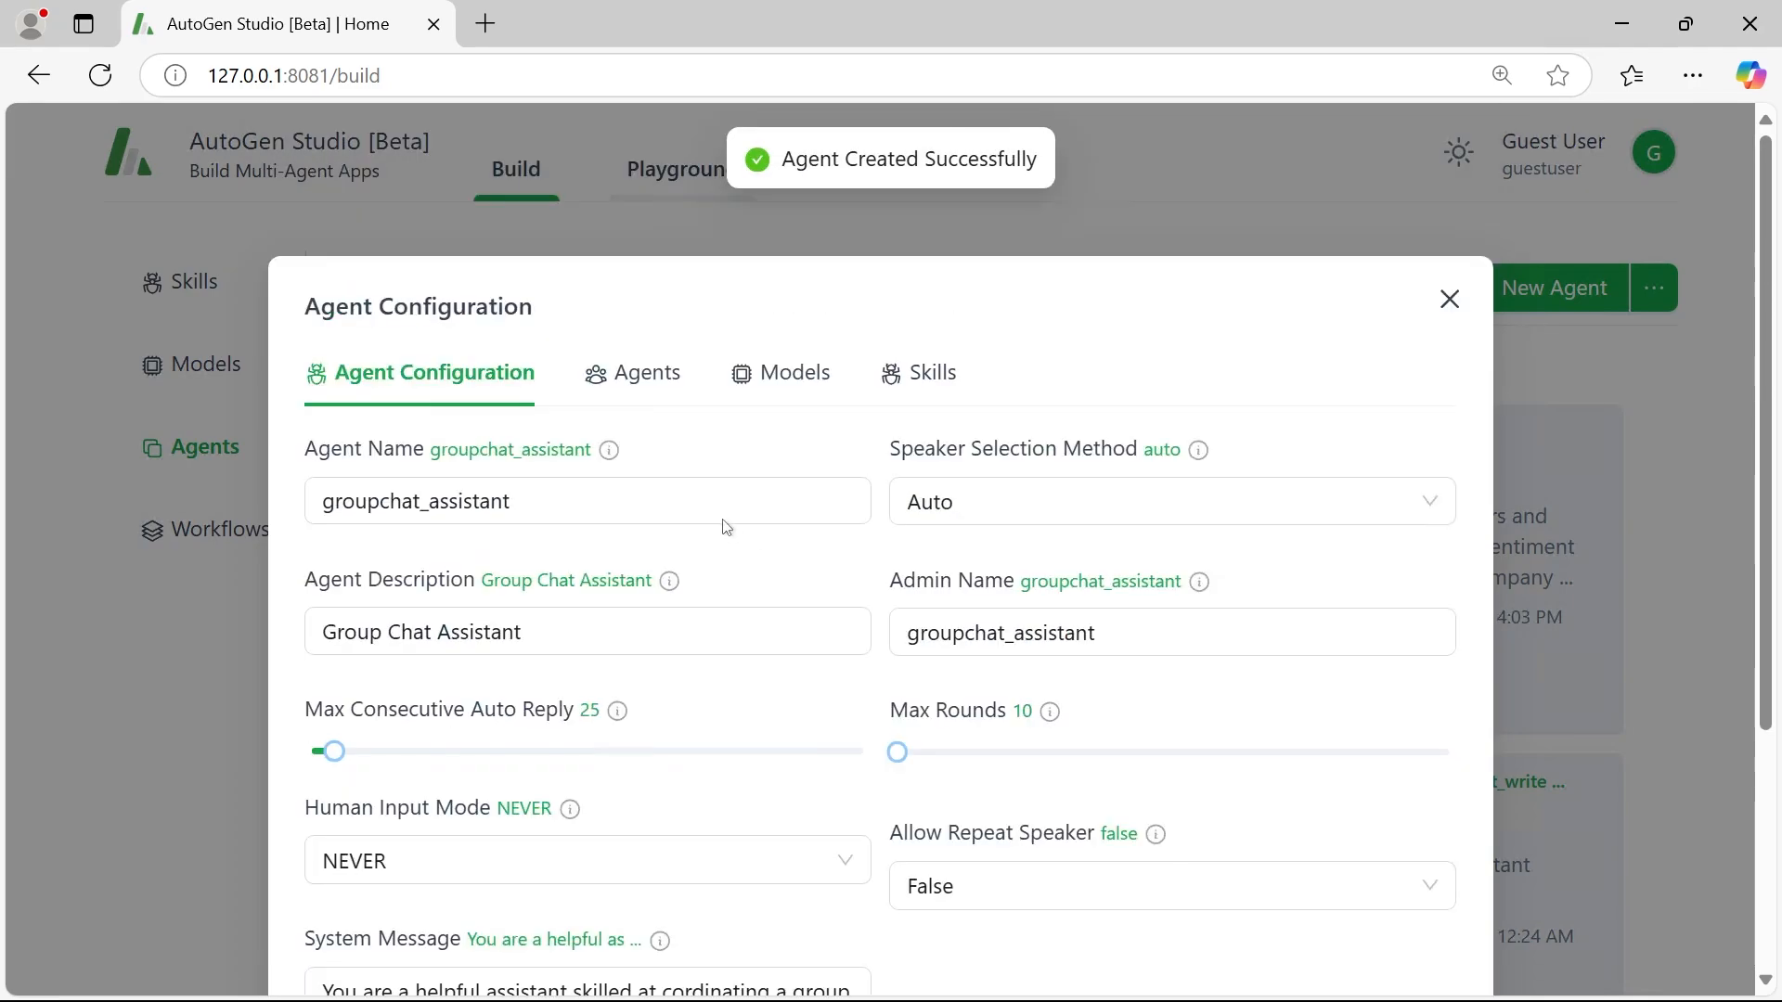
- Link two groupchat_assistant agents and SummaryandRecommendationAgent to the new group chat agent, and close its configuration
left_click(647, 376)
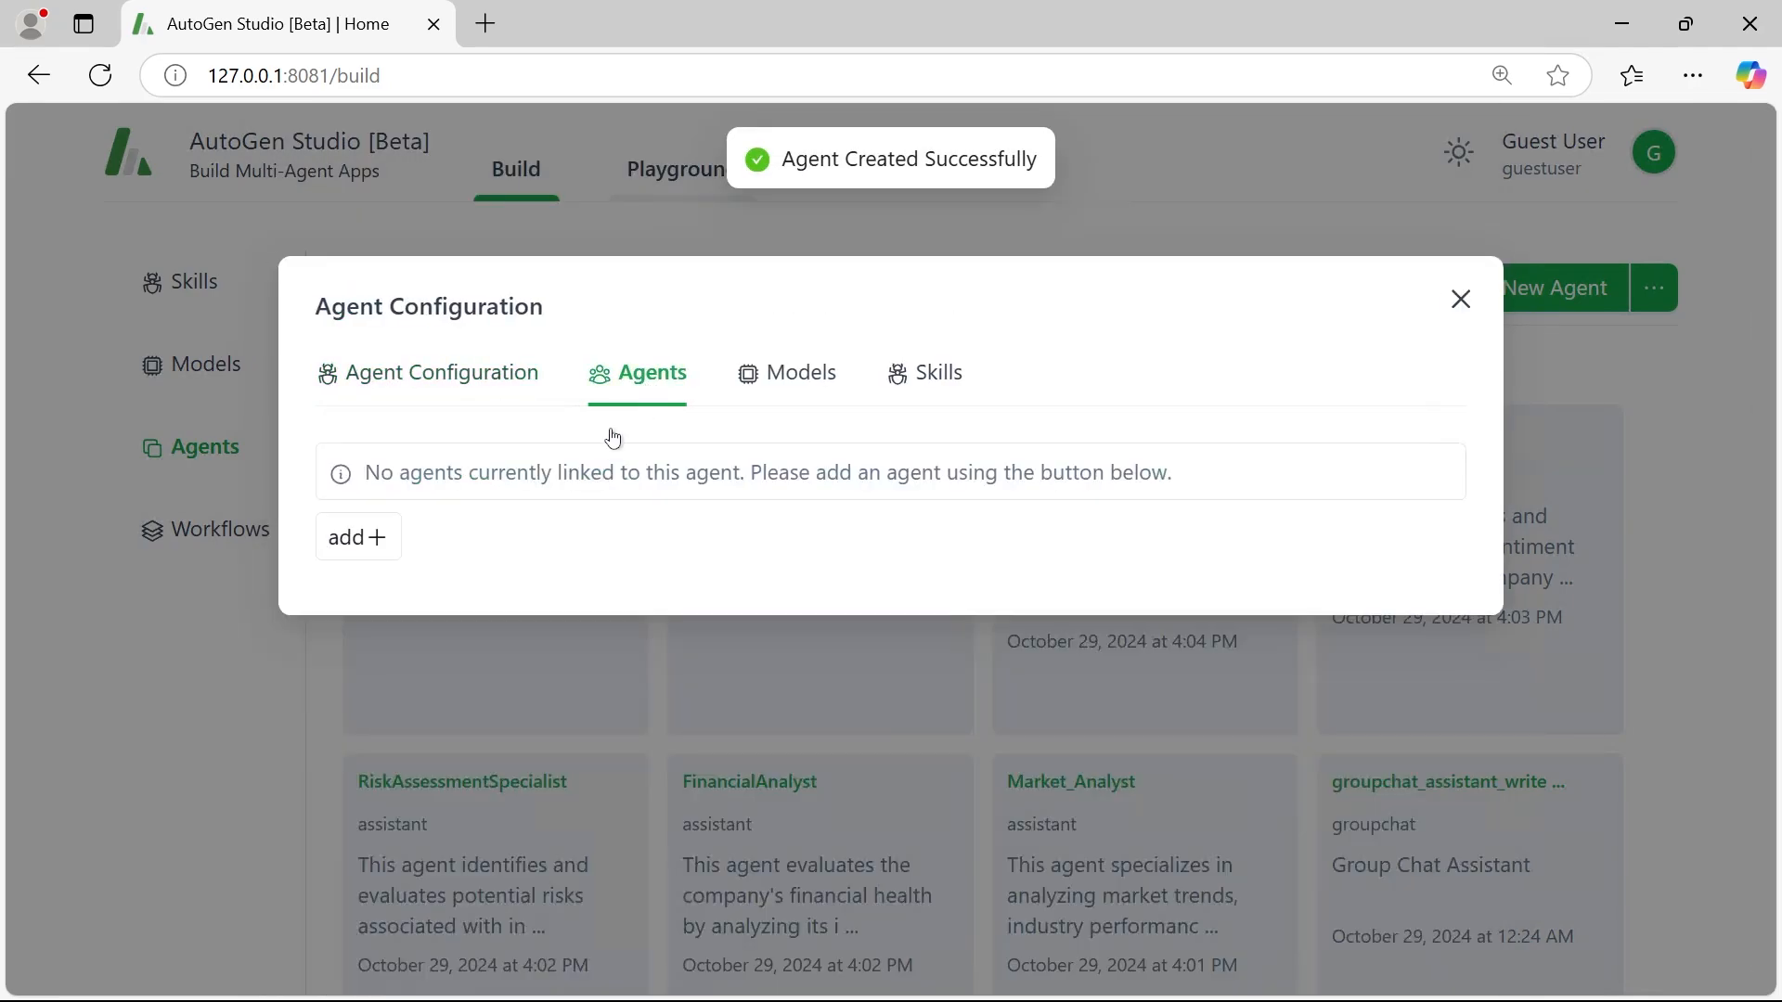
left_click(395, 540)
left_click(399, 594)
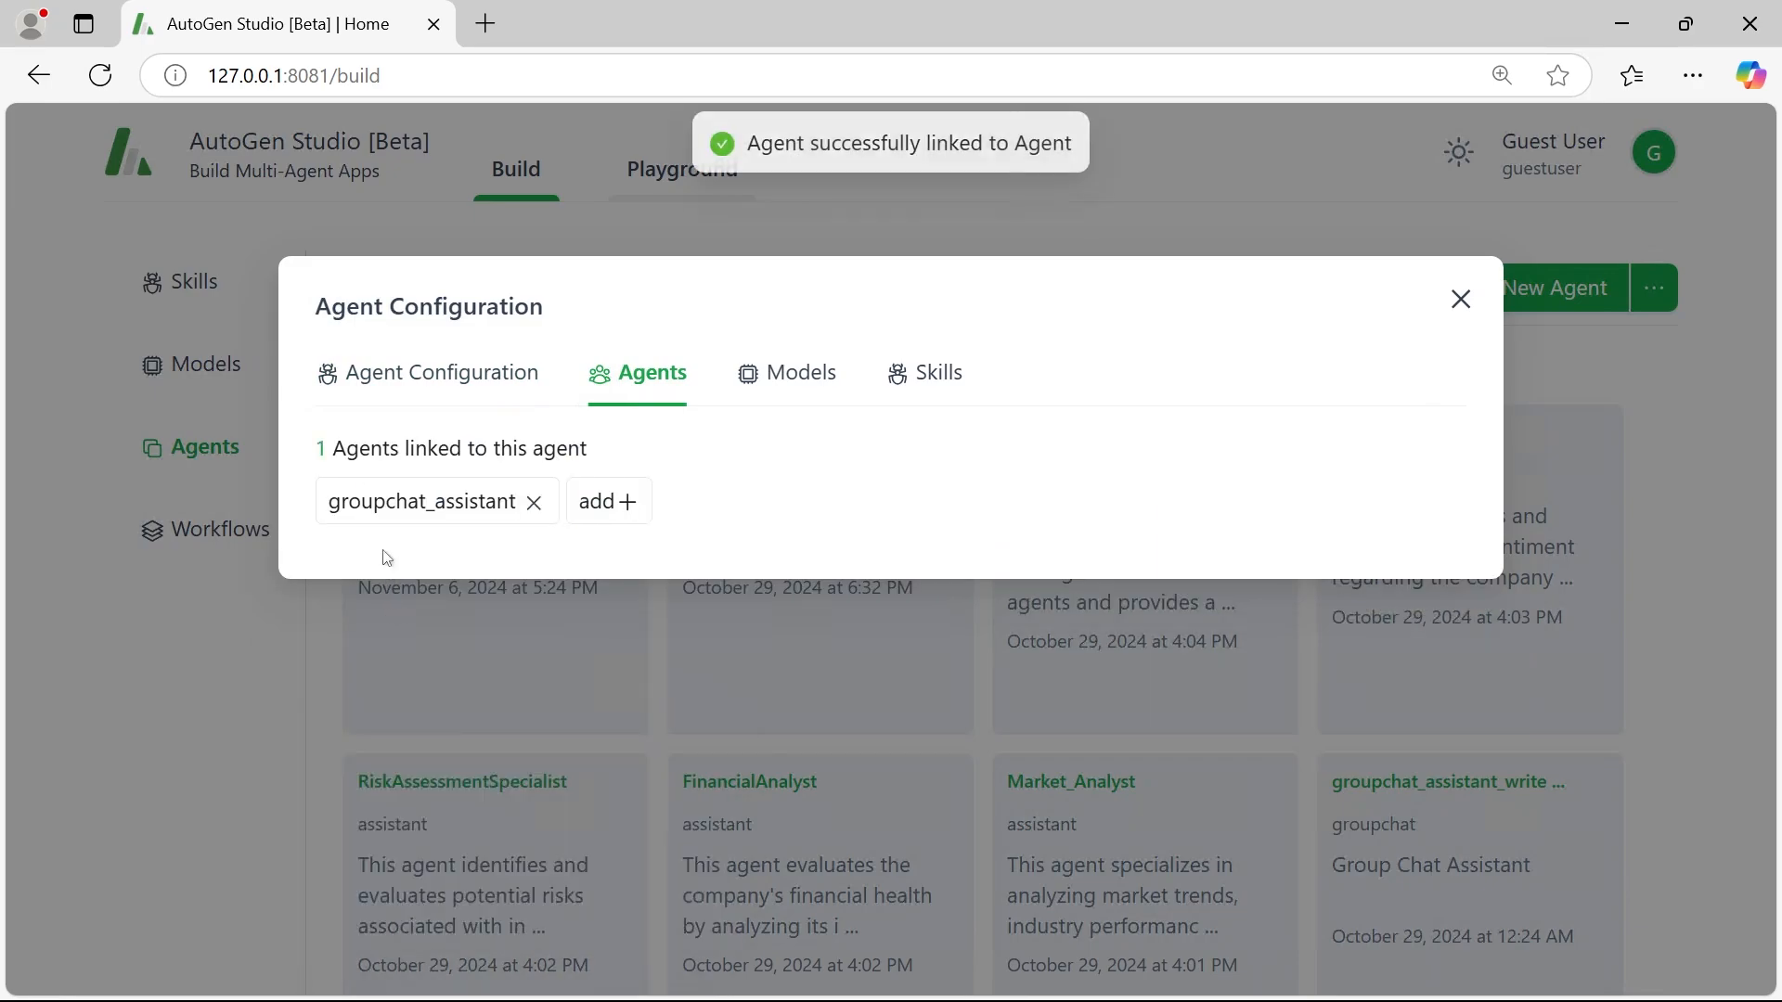
left_click(619, 504)
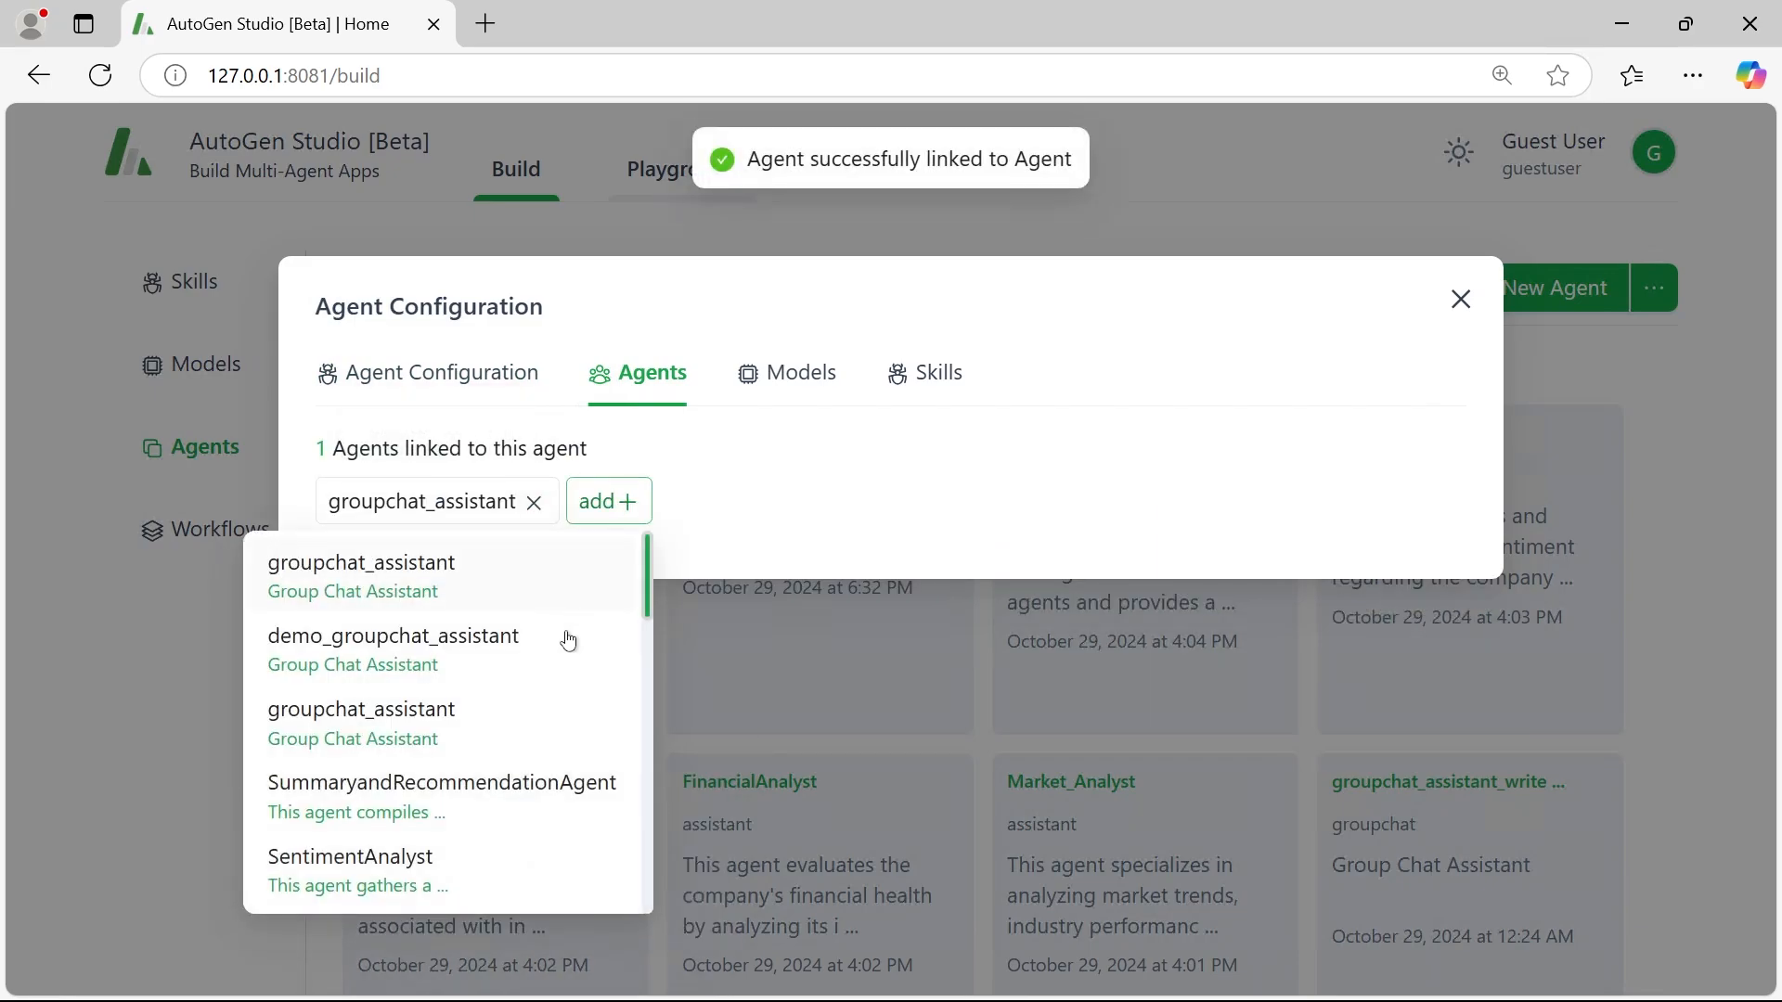
left_click(497, 720)
left_click(877, 501)
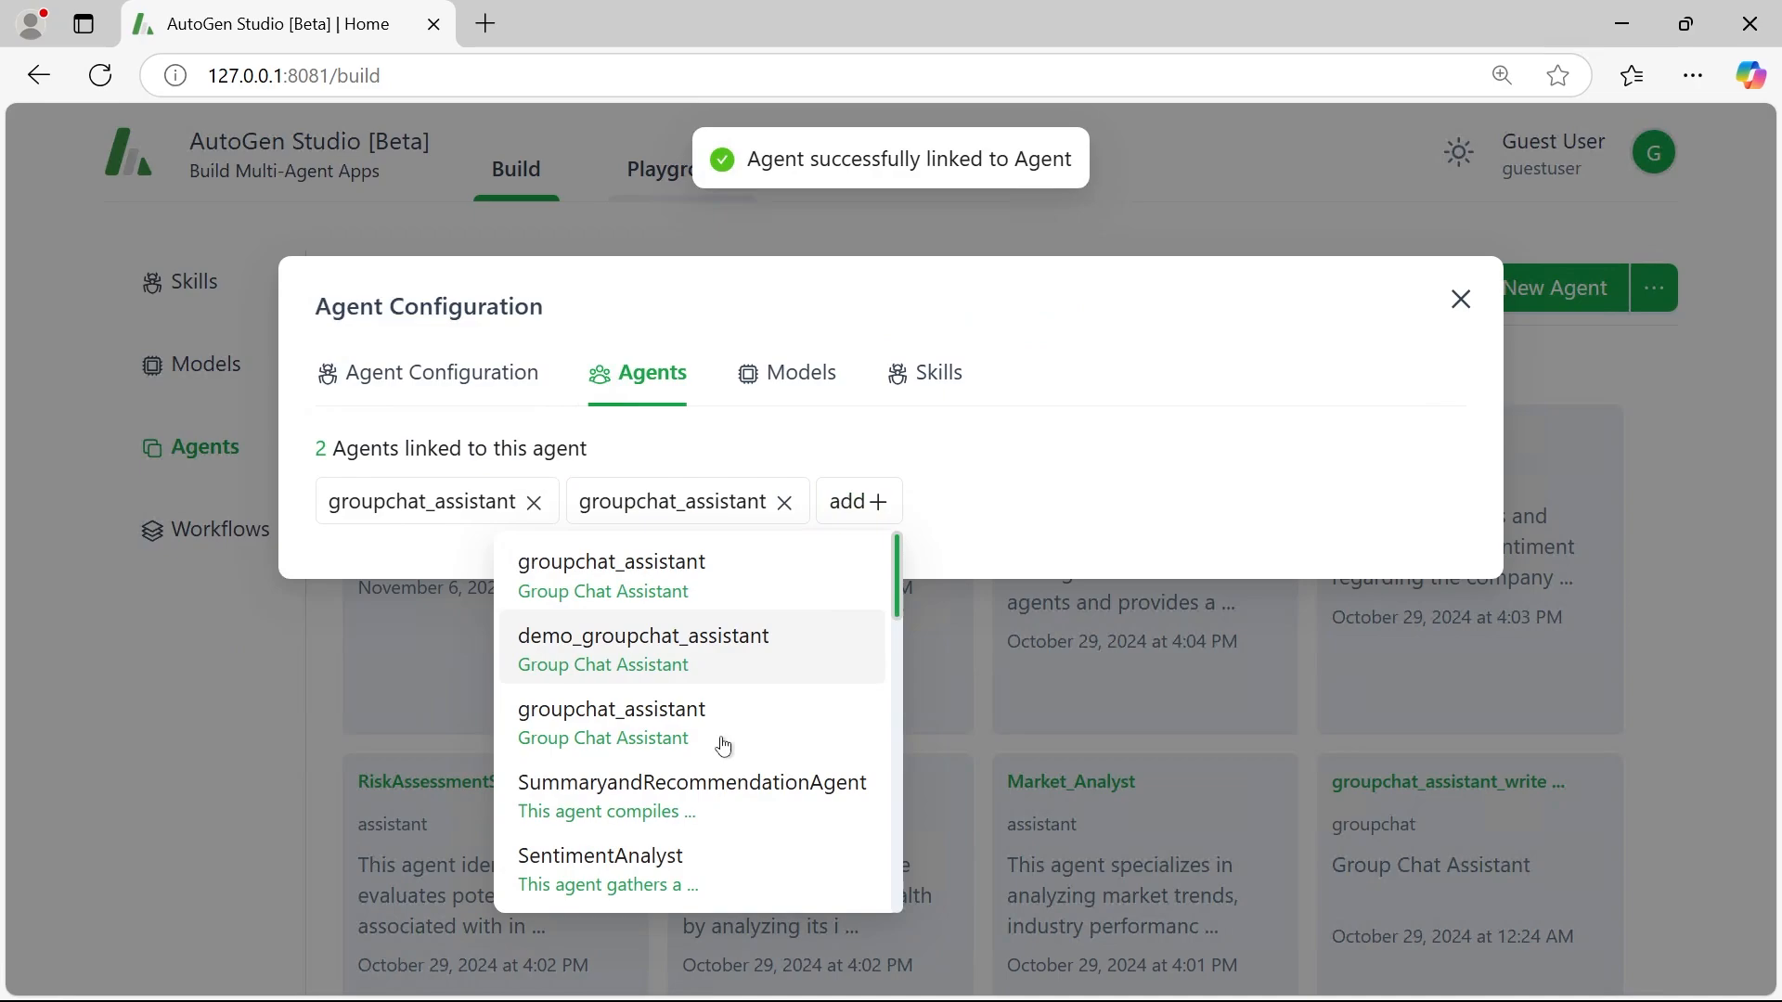
left_click(704, 782)
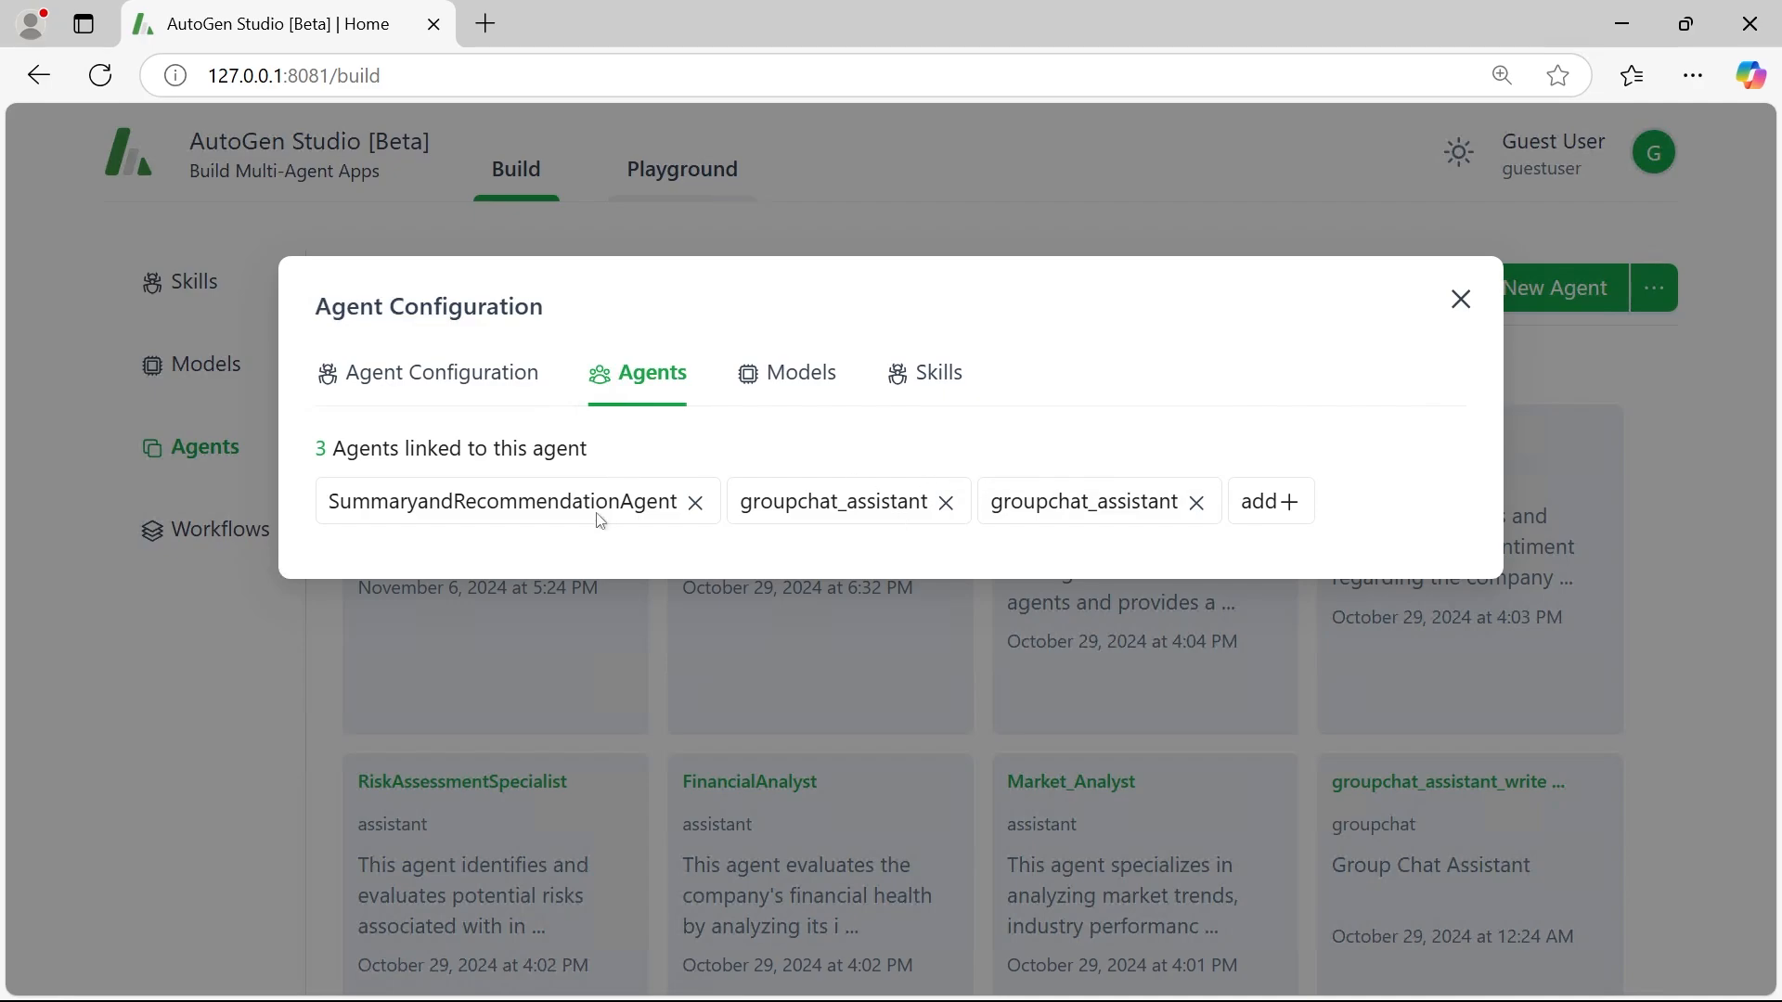
left_click(1461, 300)
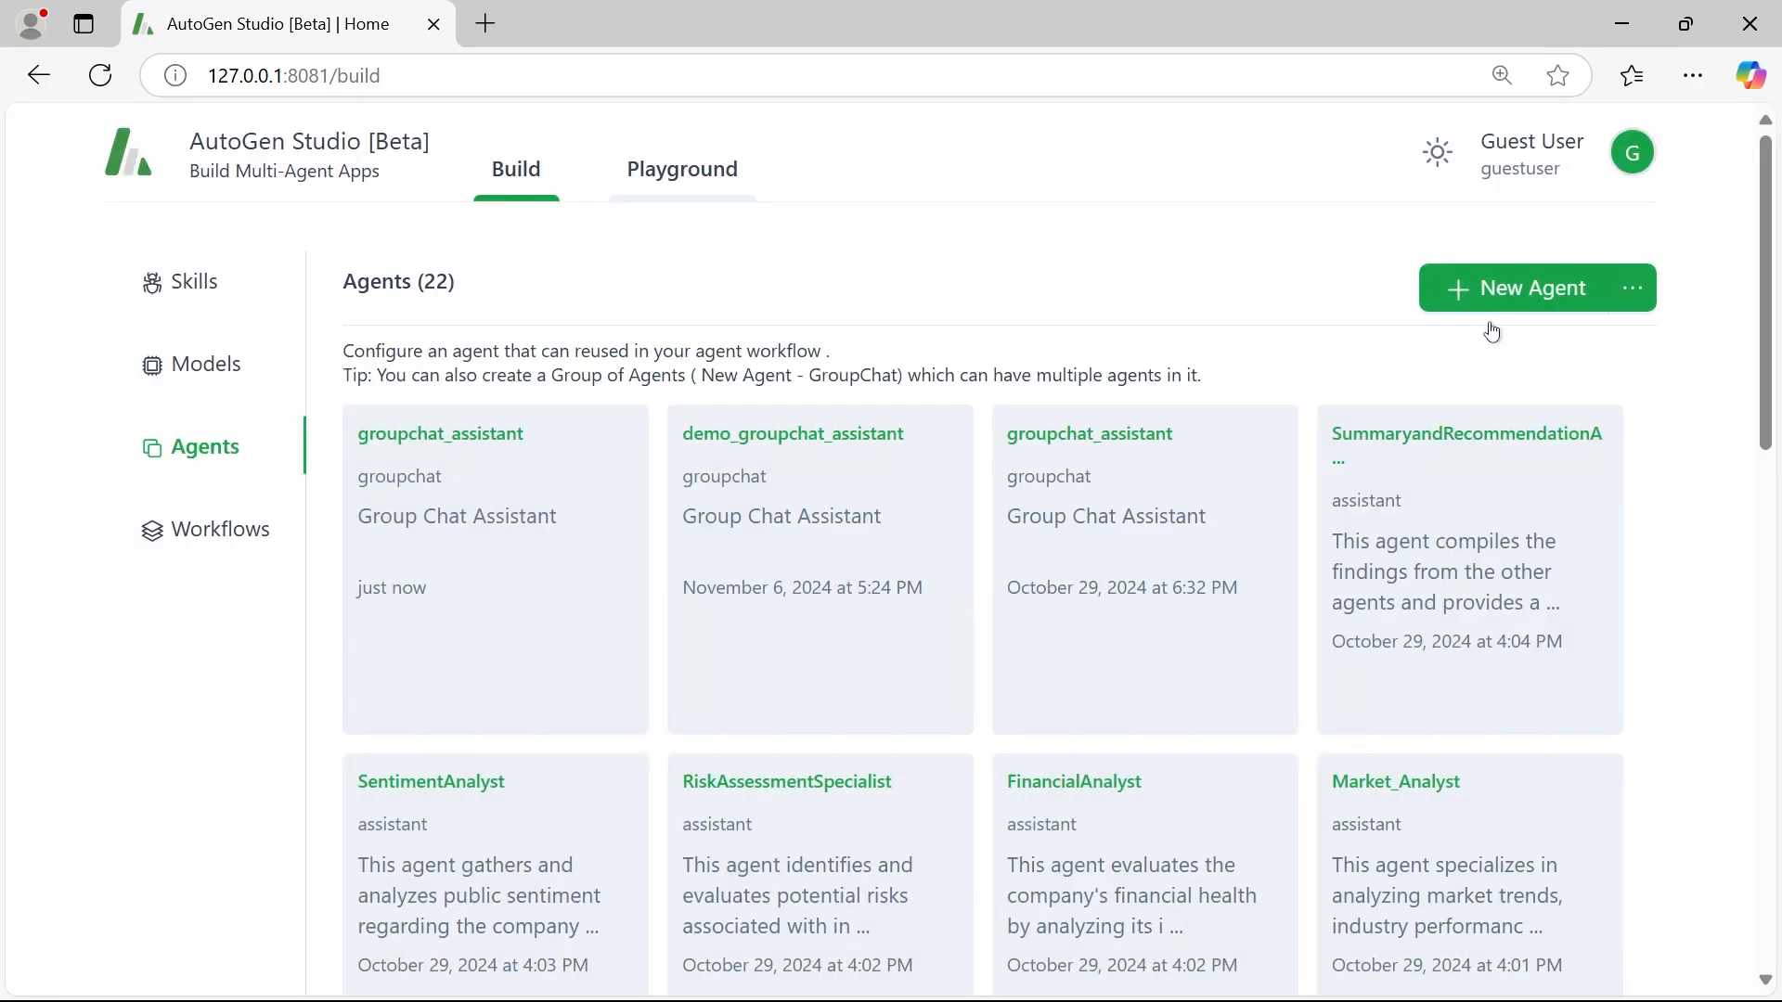
- Reopen the newest Default Chat Workflow, check its linked initiator and receiver agents, and close the specification
left_click(243, 533)
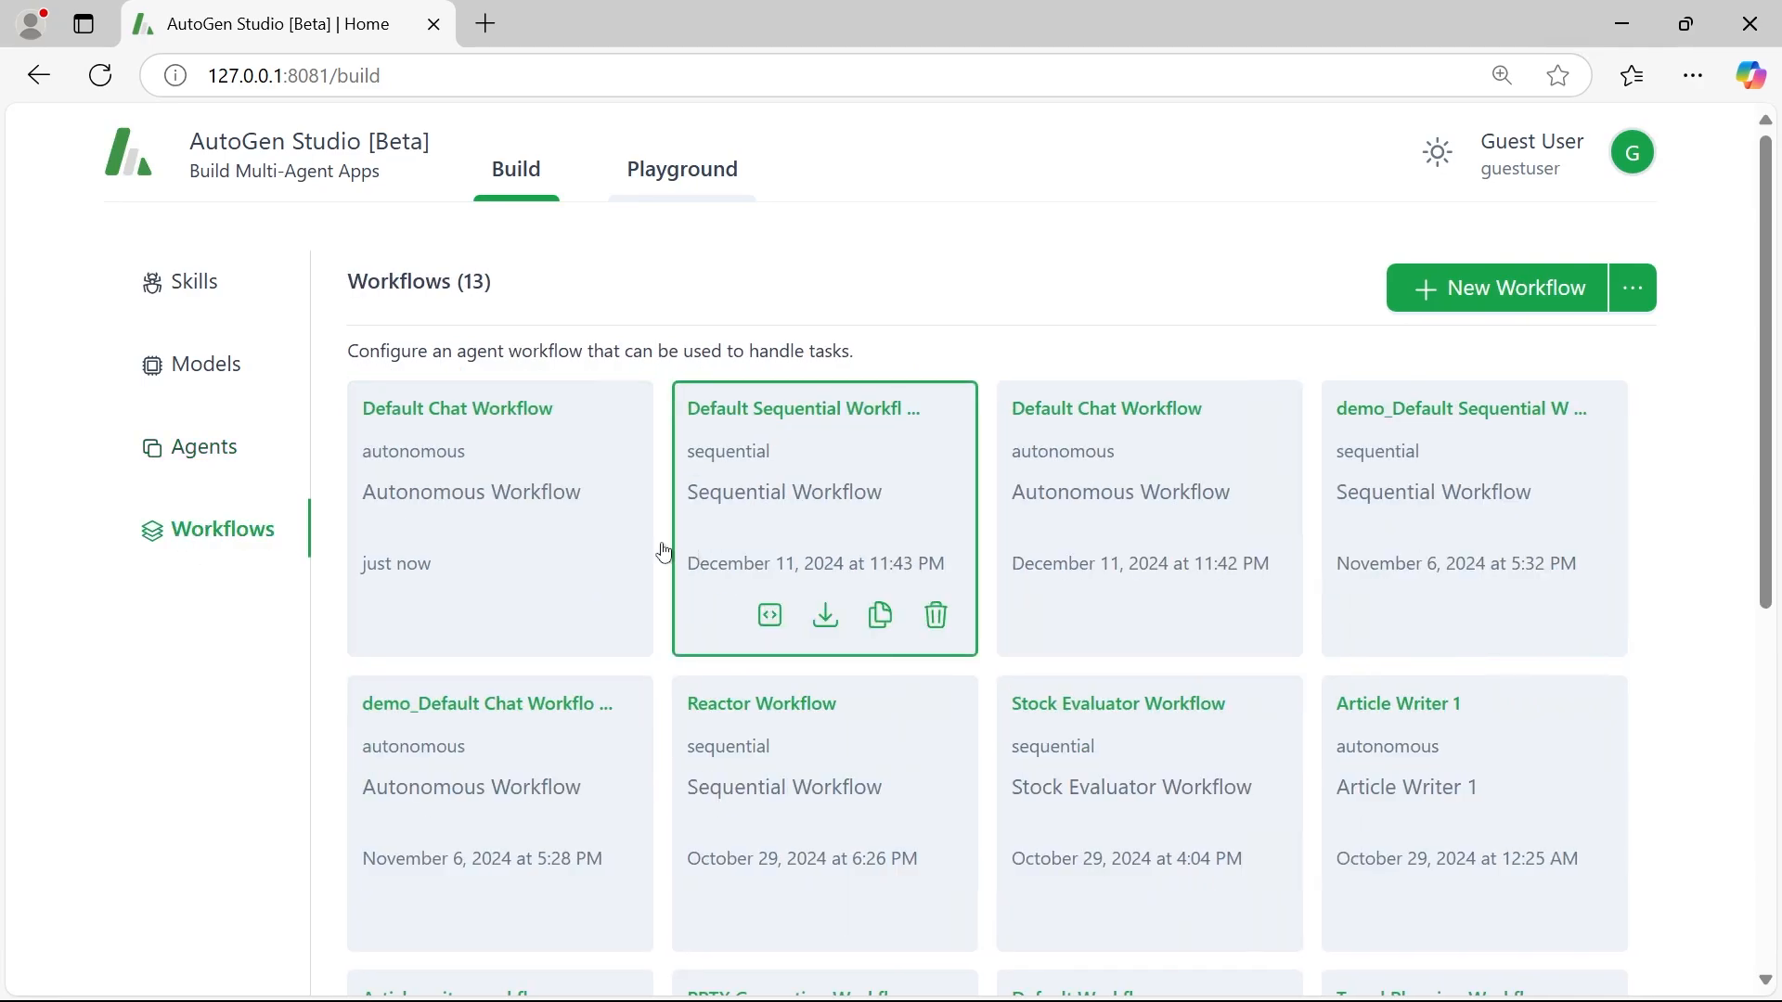
left_click(503, 499)
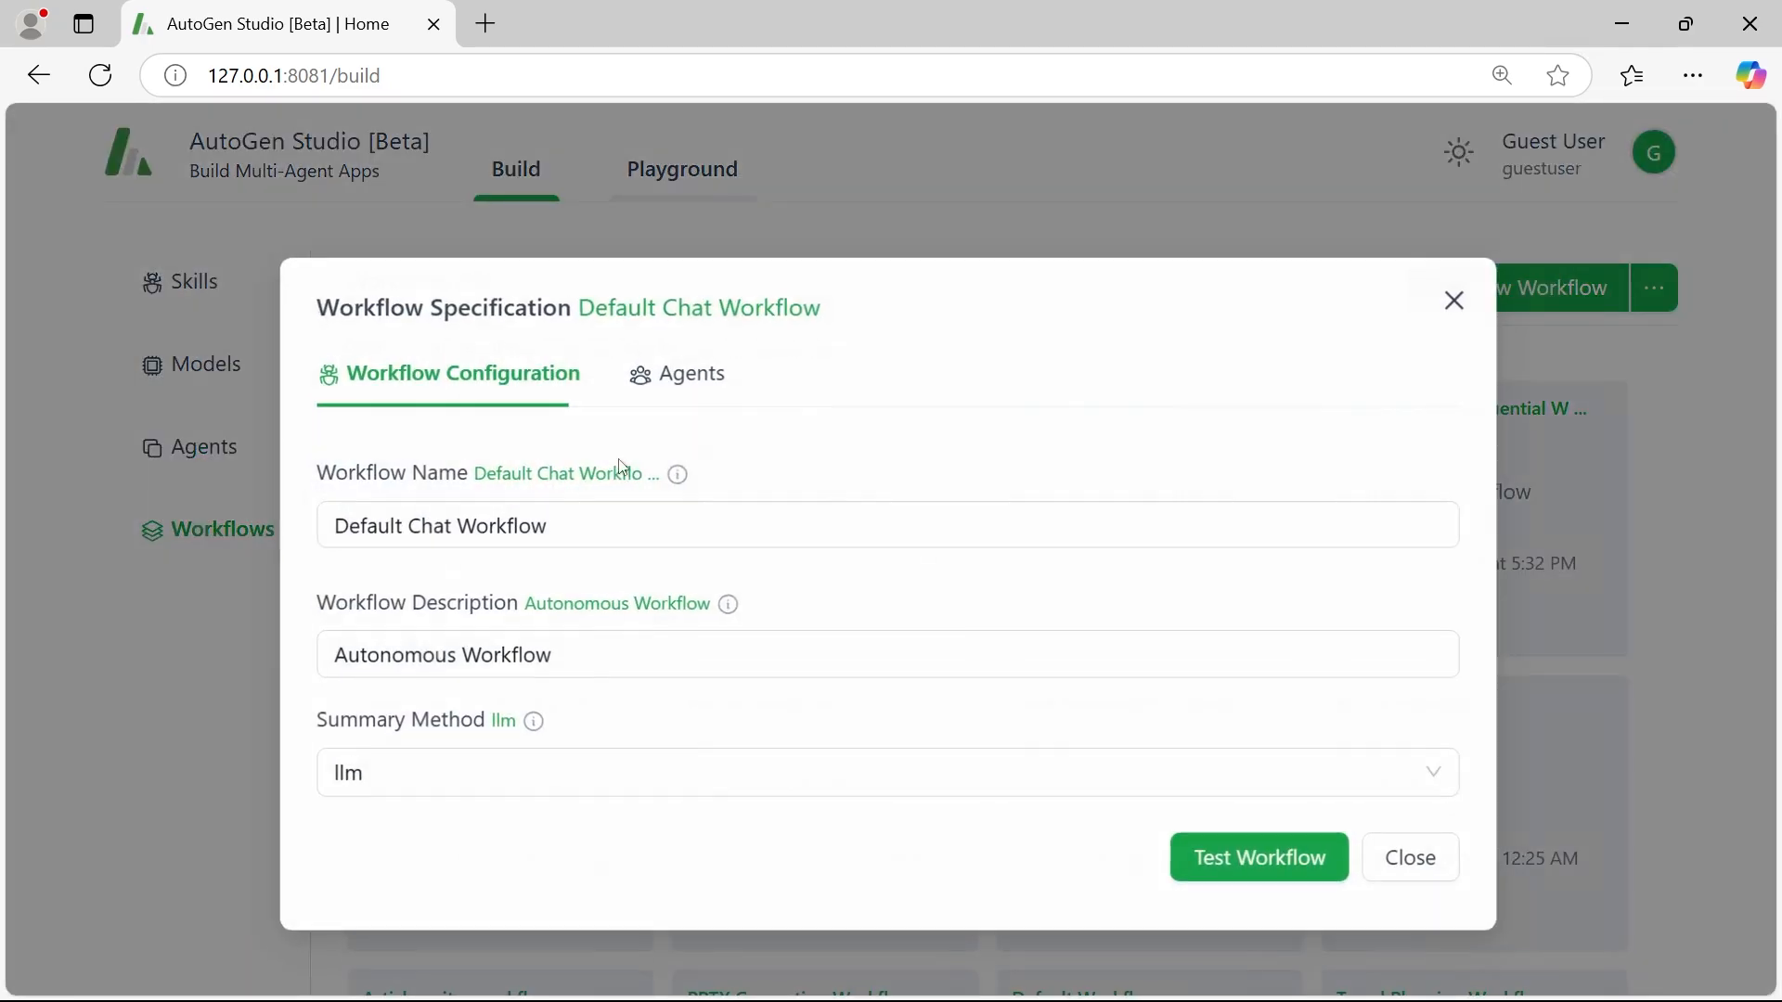
left_click(701, 376)
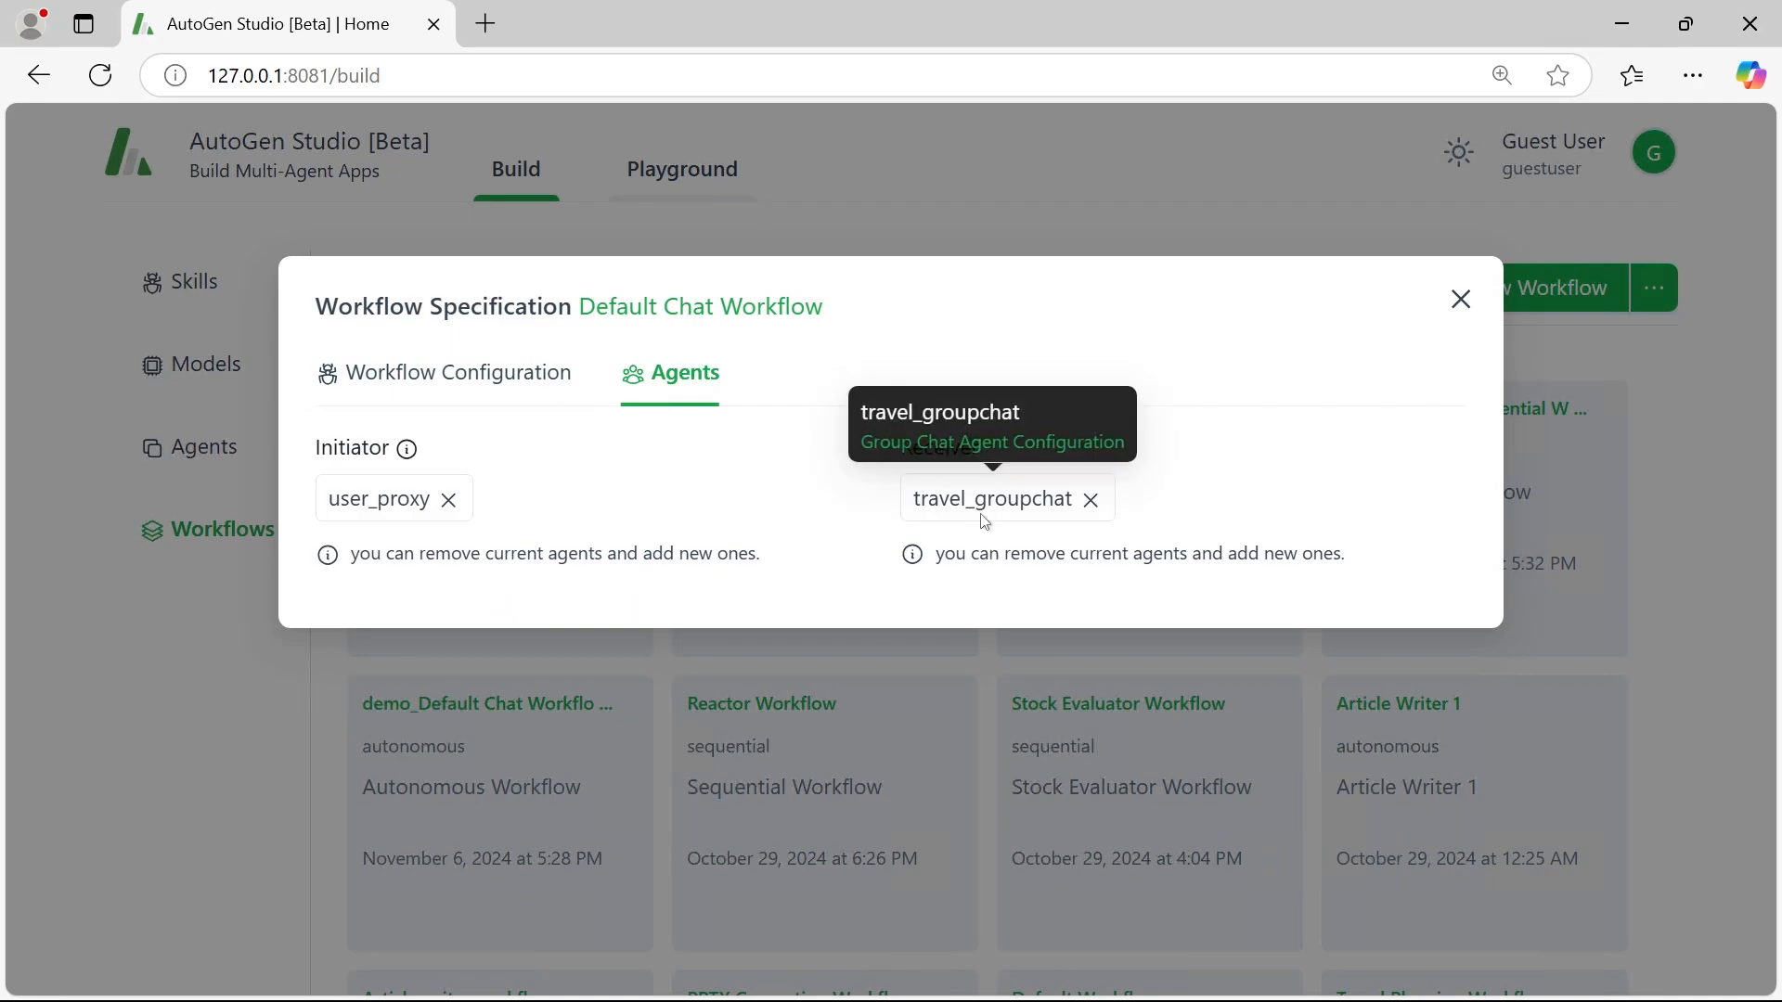
left_click(1460, 299)
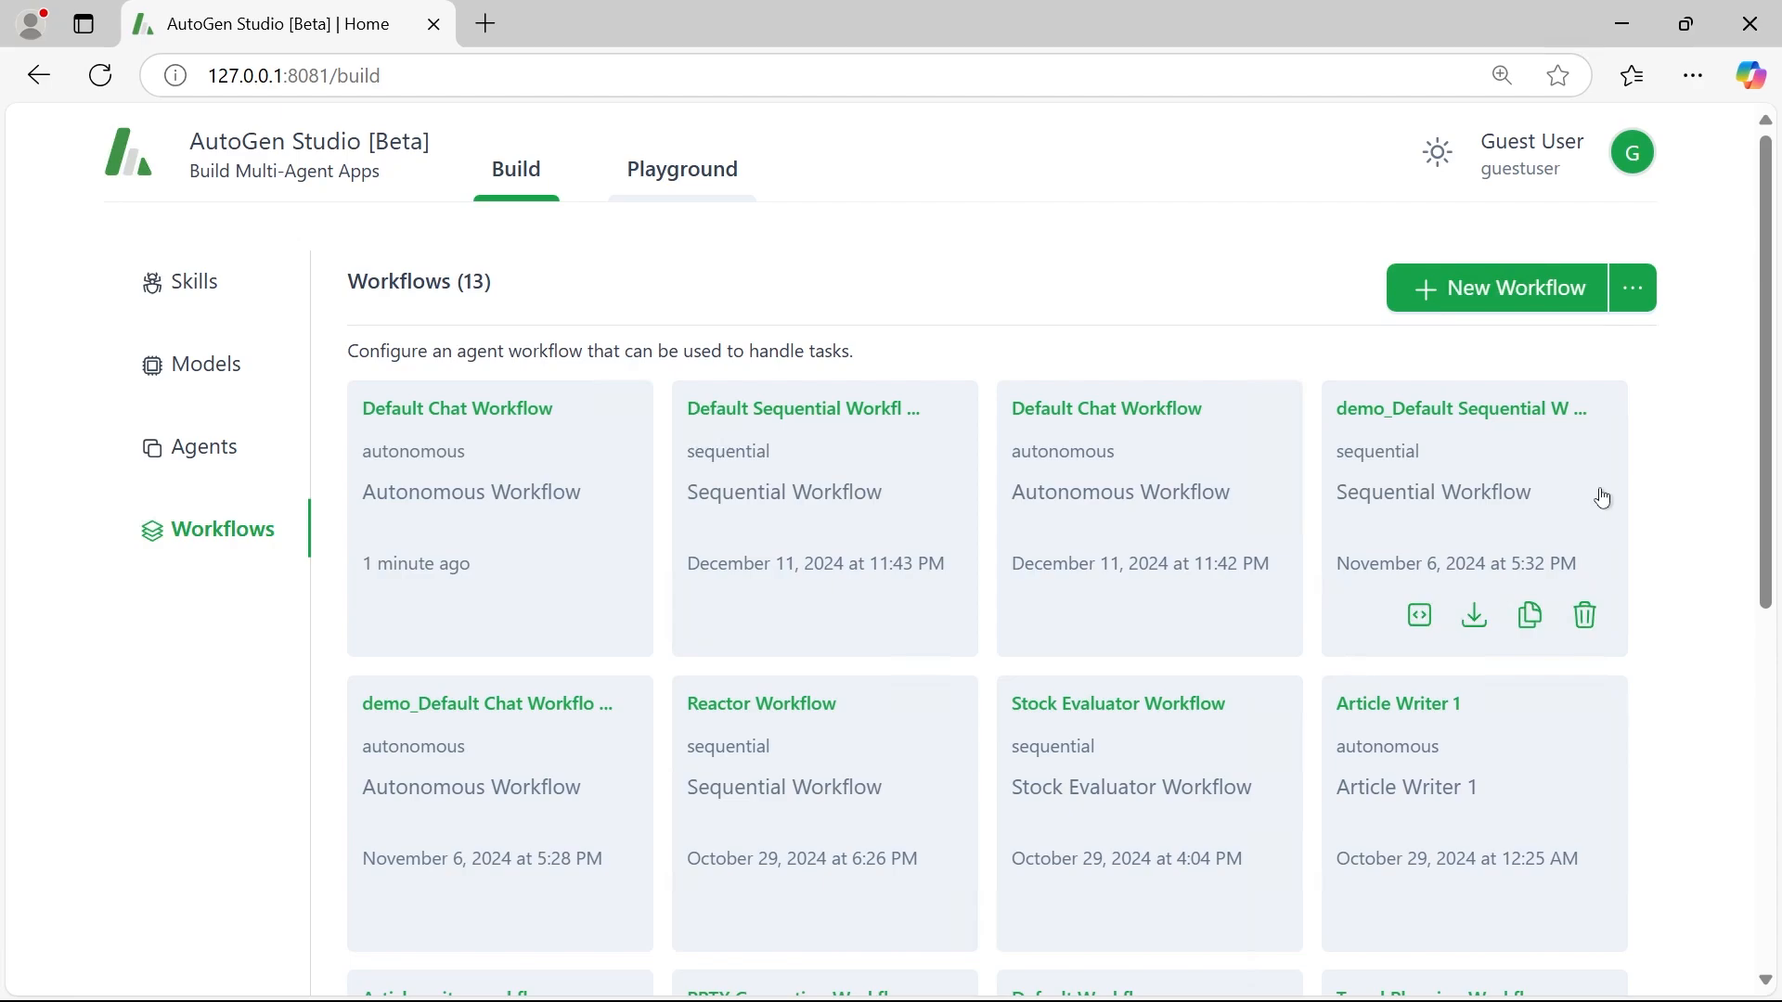
- Open the existing Default Workflow from the end of the workflow list and view its linked agents
scroll(1648, 522, "down", 6)
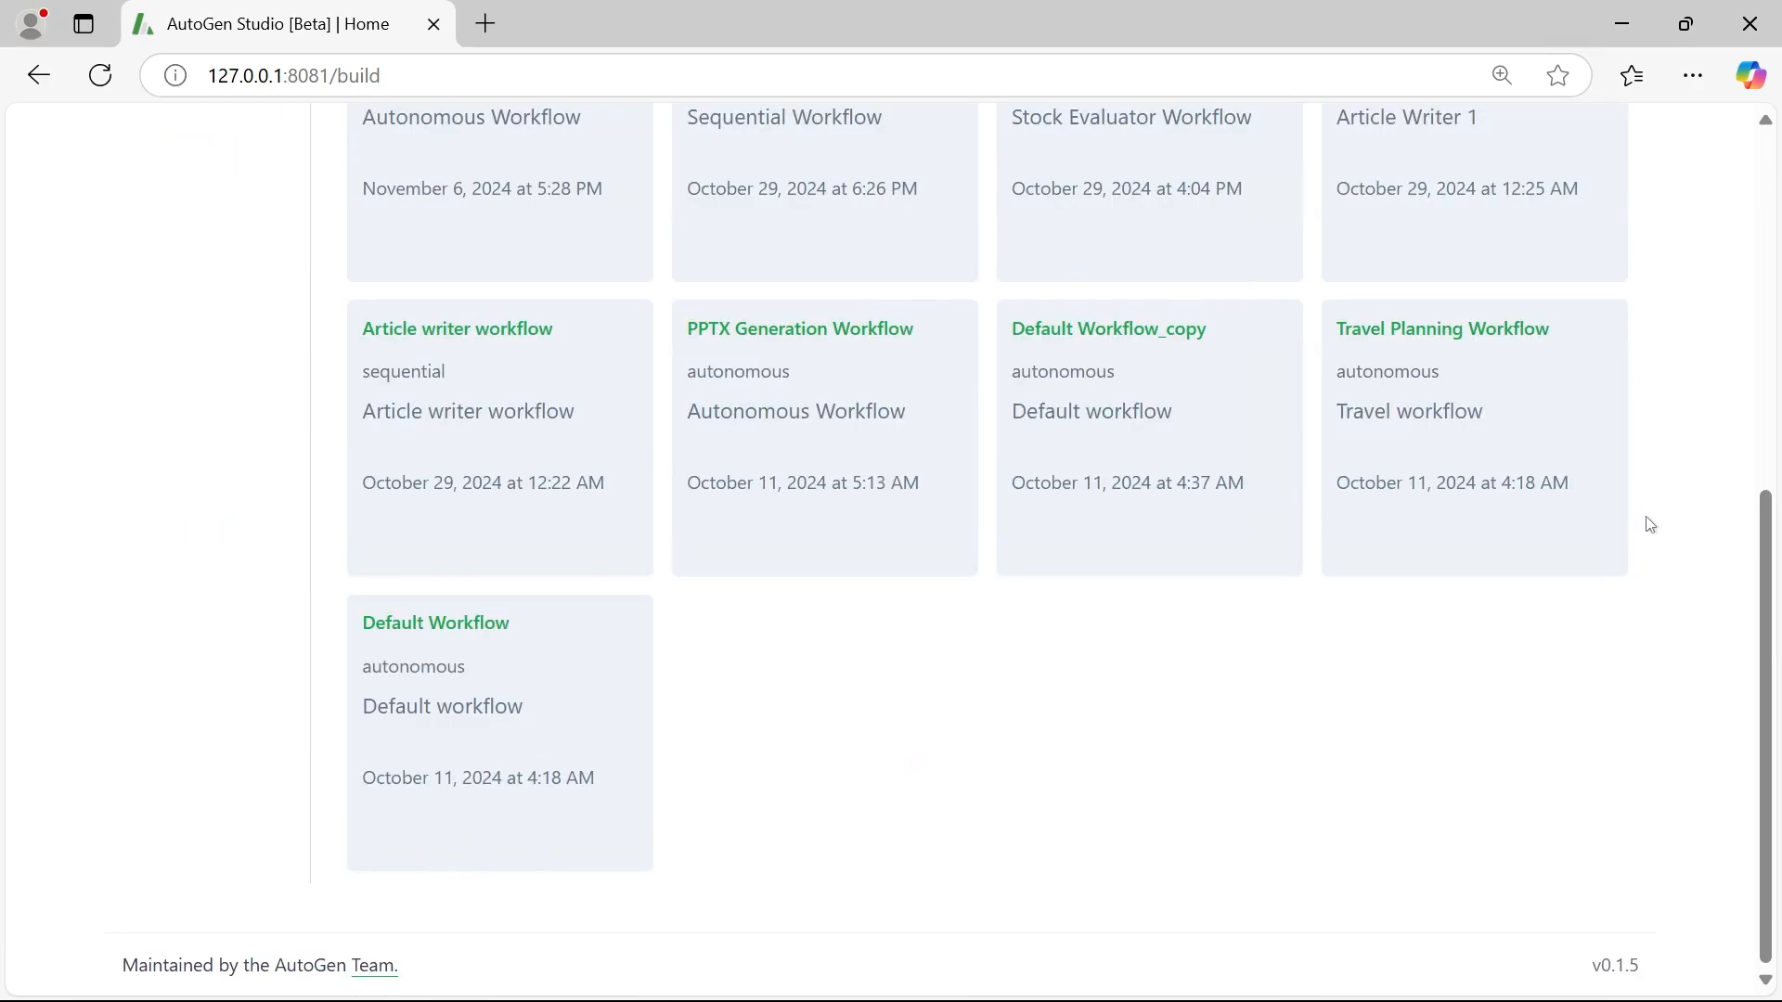
left_click(429, 668)
left_click(695, 369)
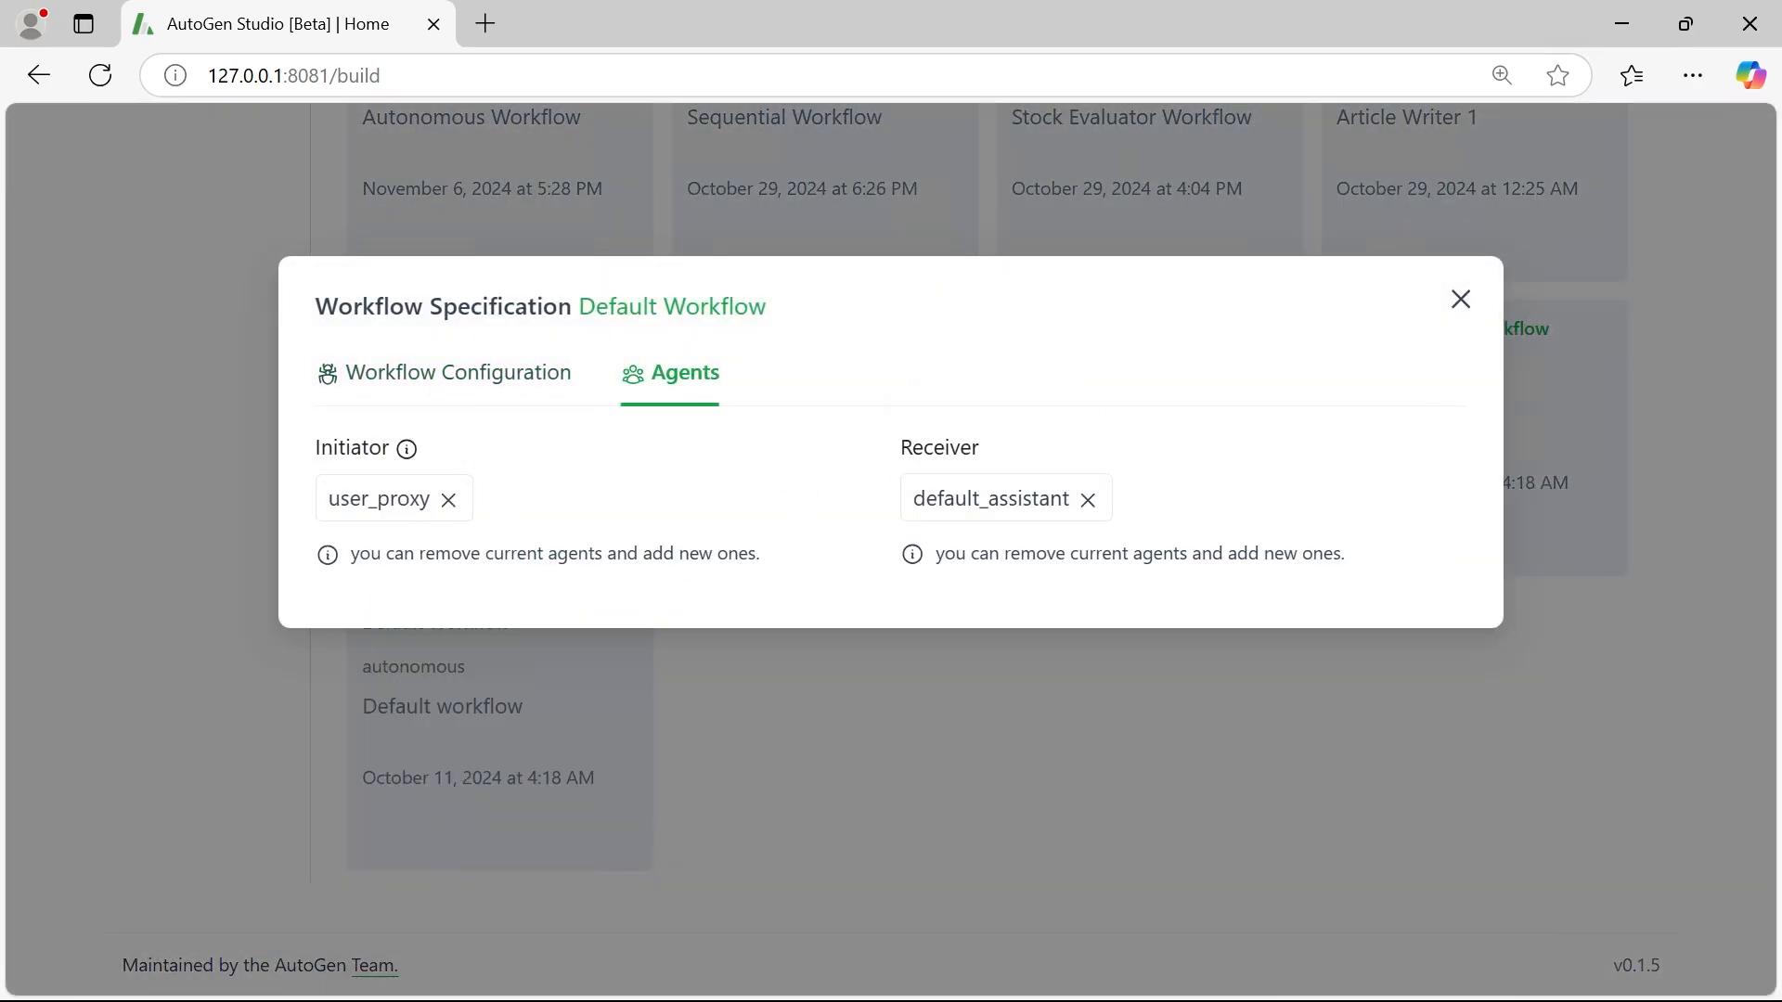
- Close the Default Workflow specification, reopen it to recheck its initiator and receiver agents, and close it again
left_click(1471, 306)
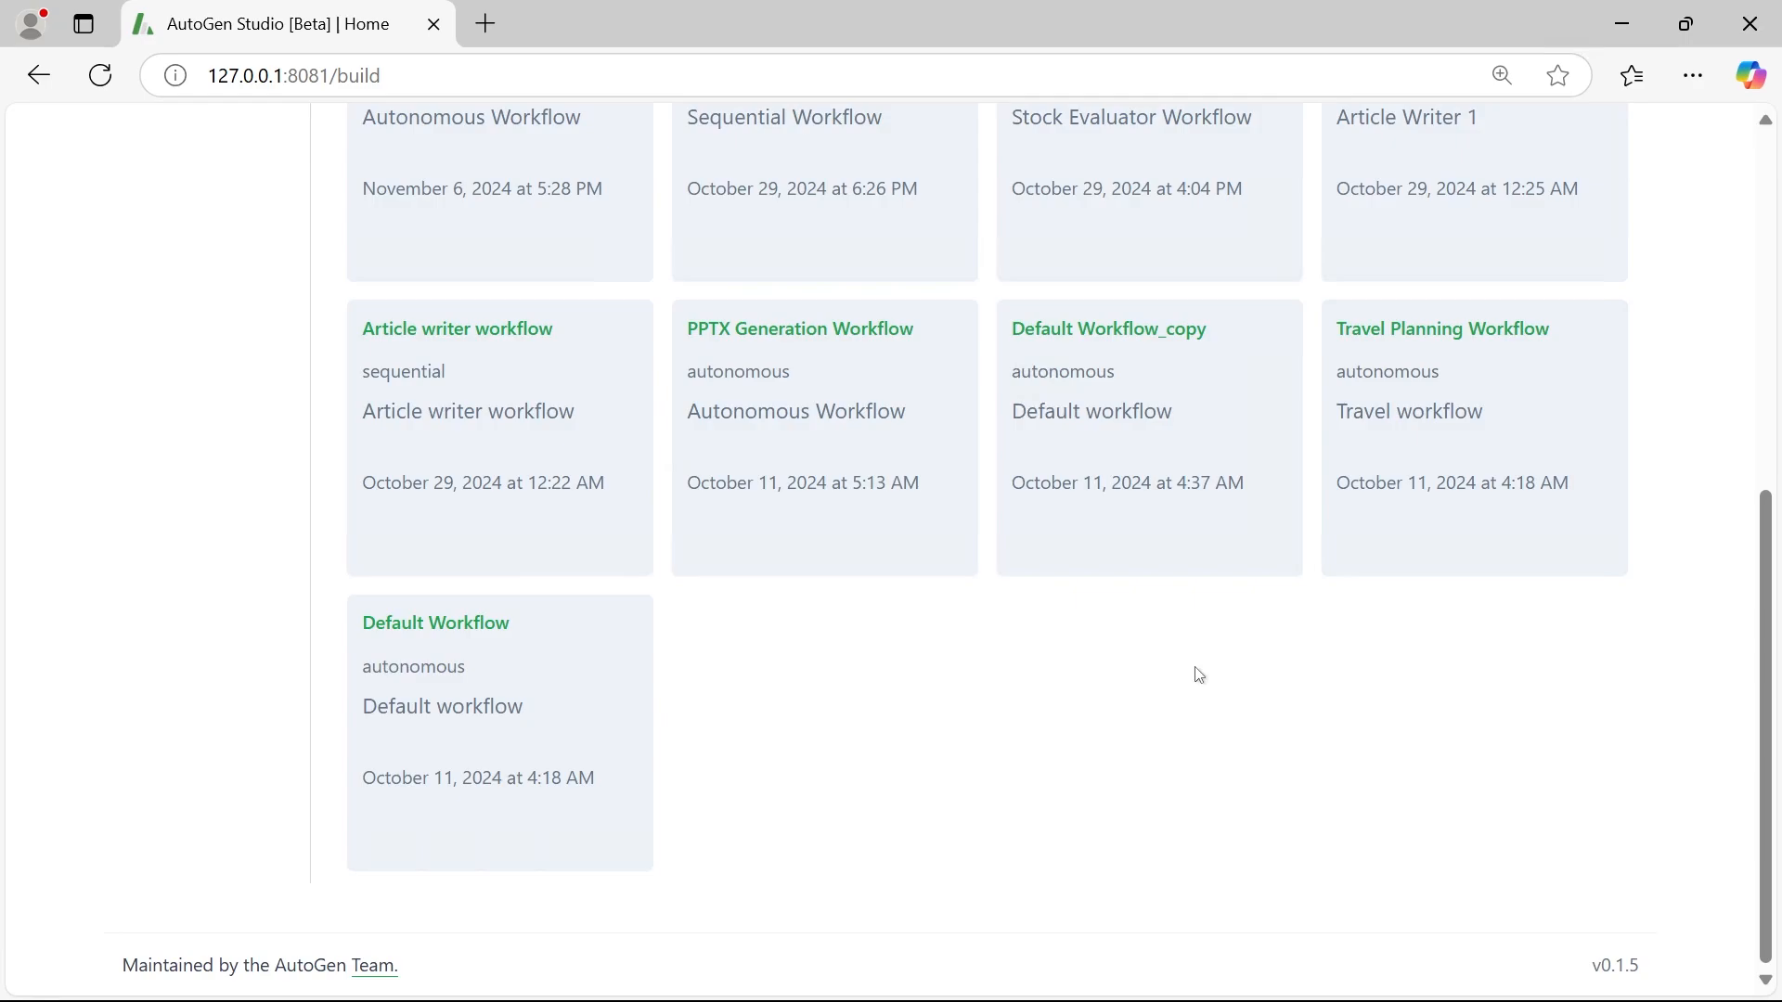
left_click(461, 684)
left_click(694, 375)
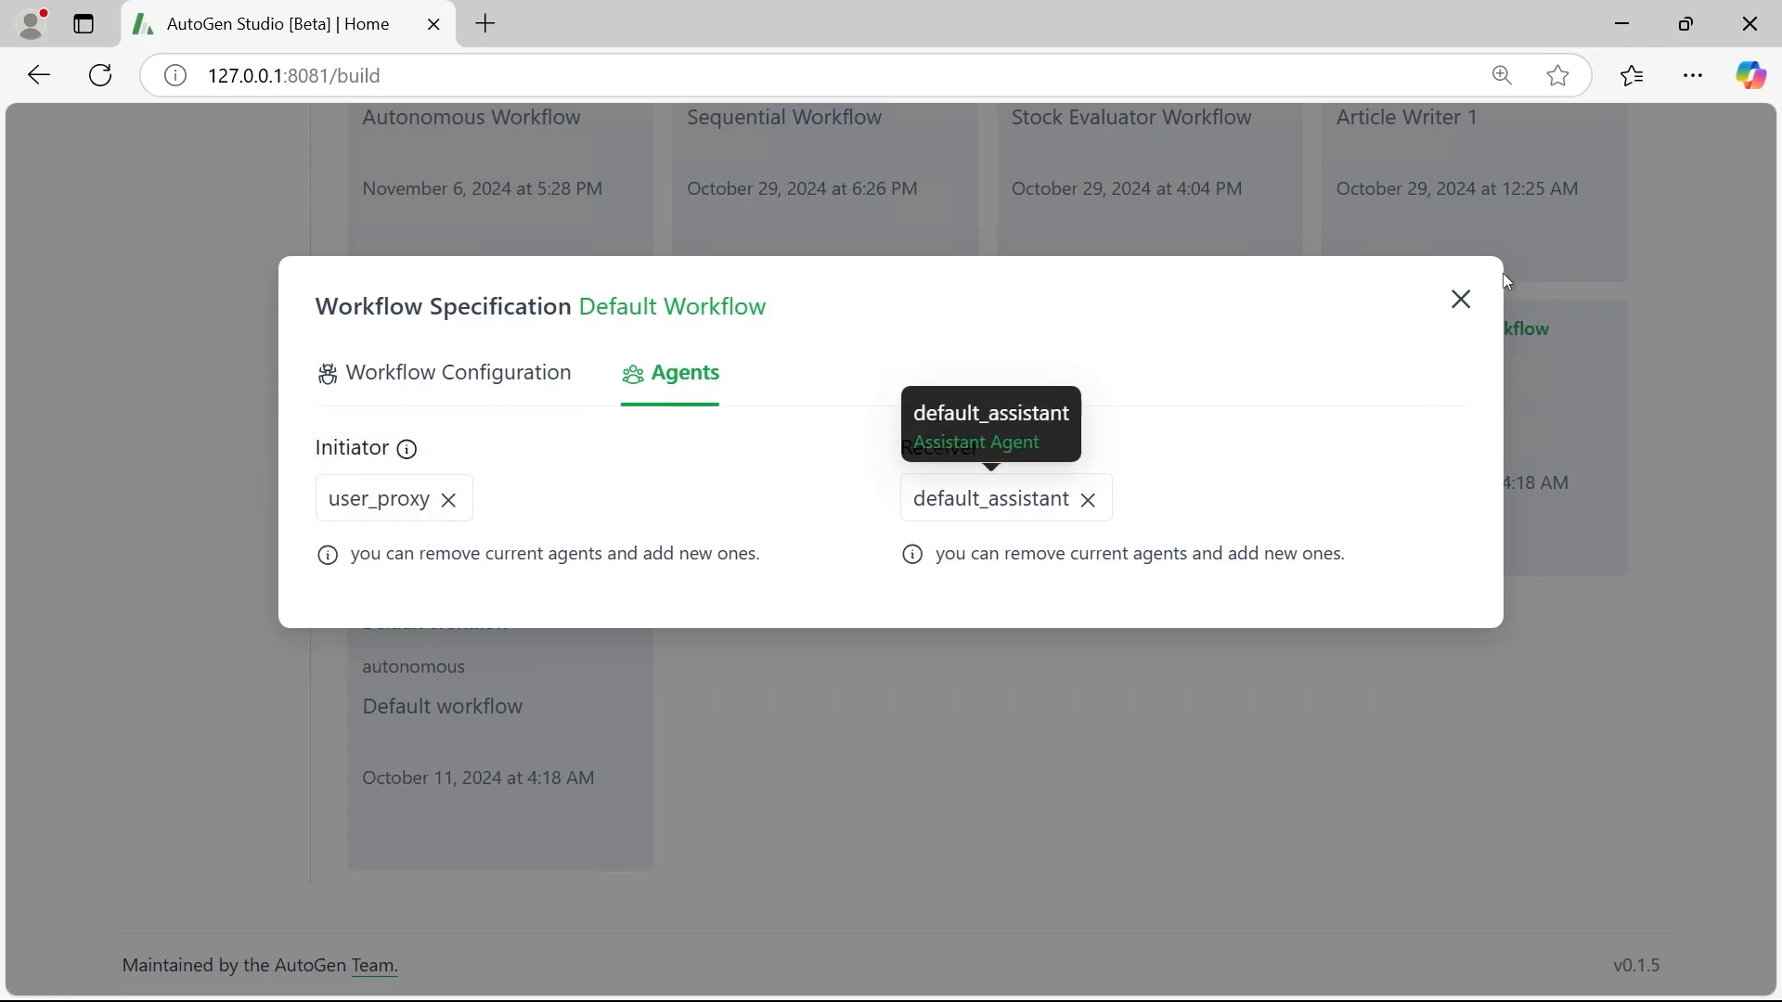
left_click(1460, 299)
- Open the default_assistant agent in the Agents section, check its linked models and skills, and close its configuration
scroll(943, 492, "up", 5)
left_click(212, 454)
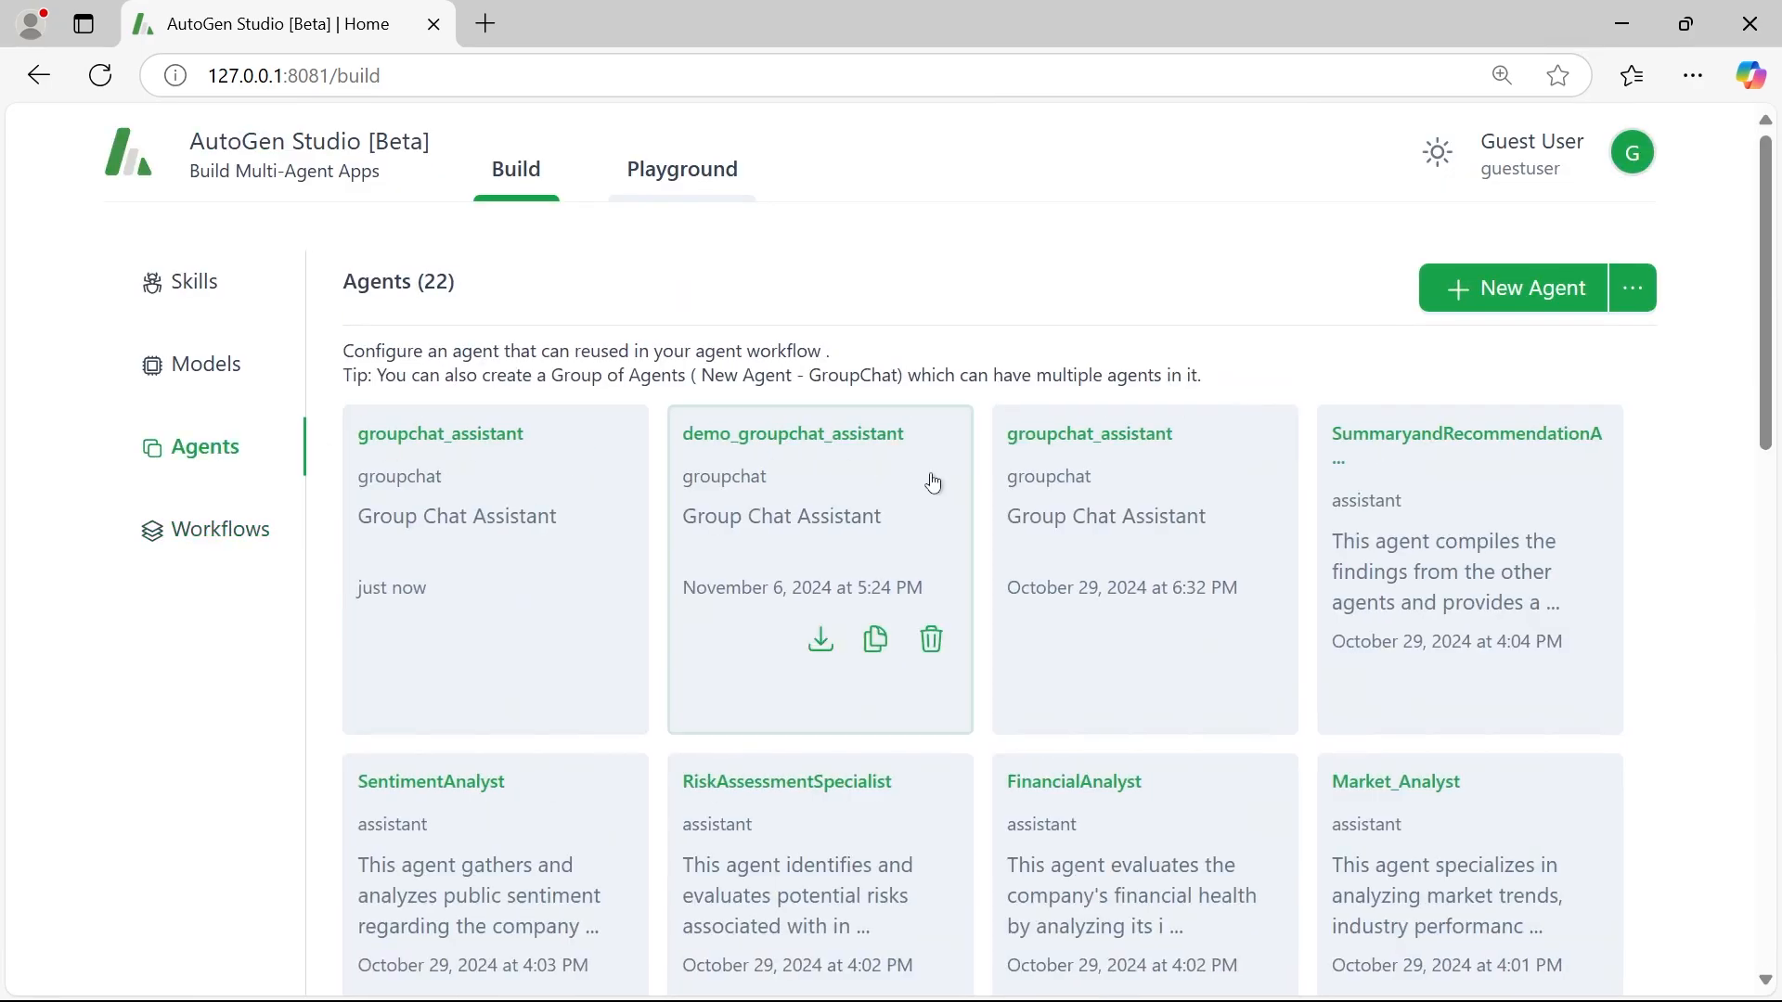
scroll(927, 485, "down", 10)
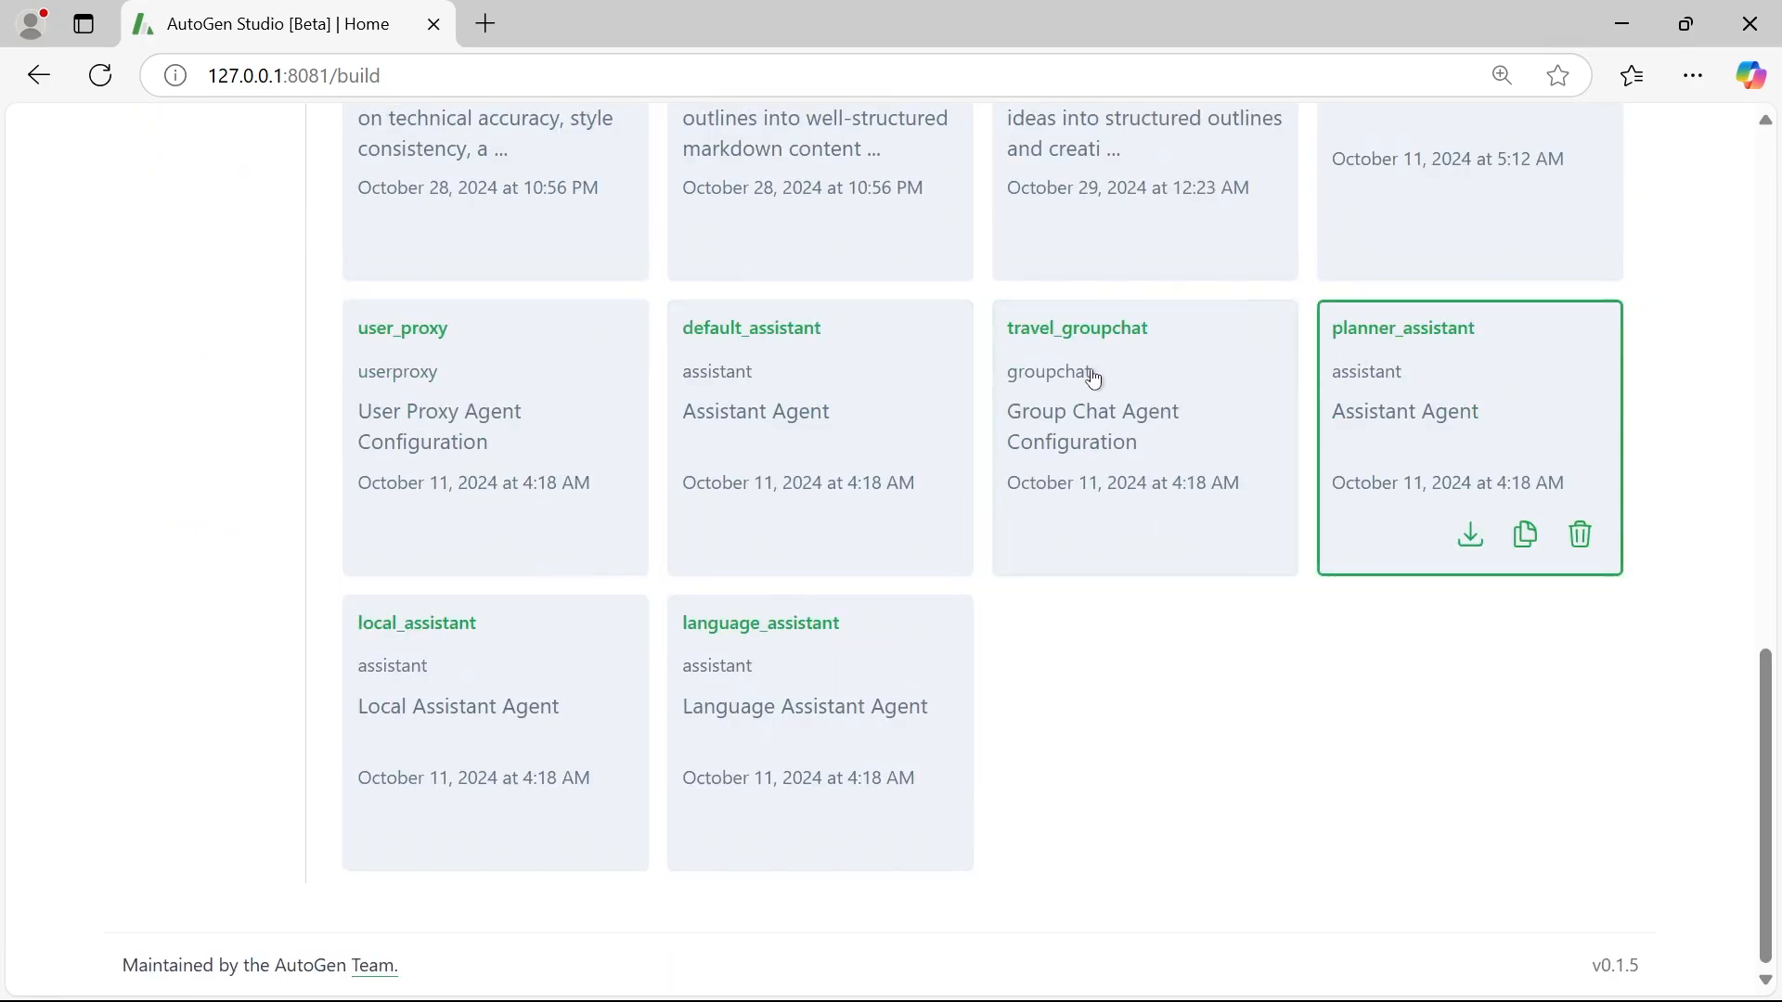
left_click(795, 409)
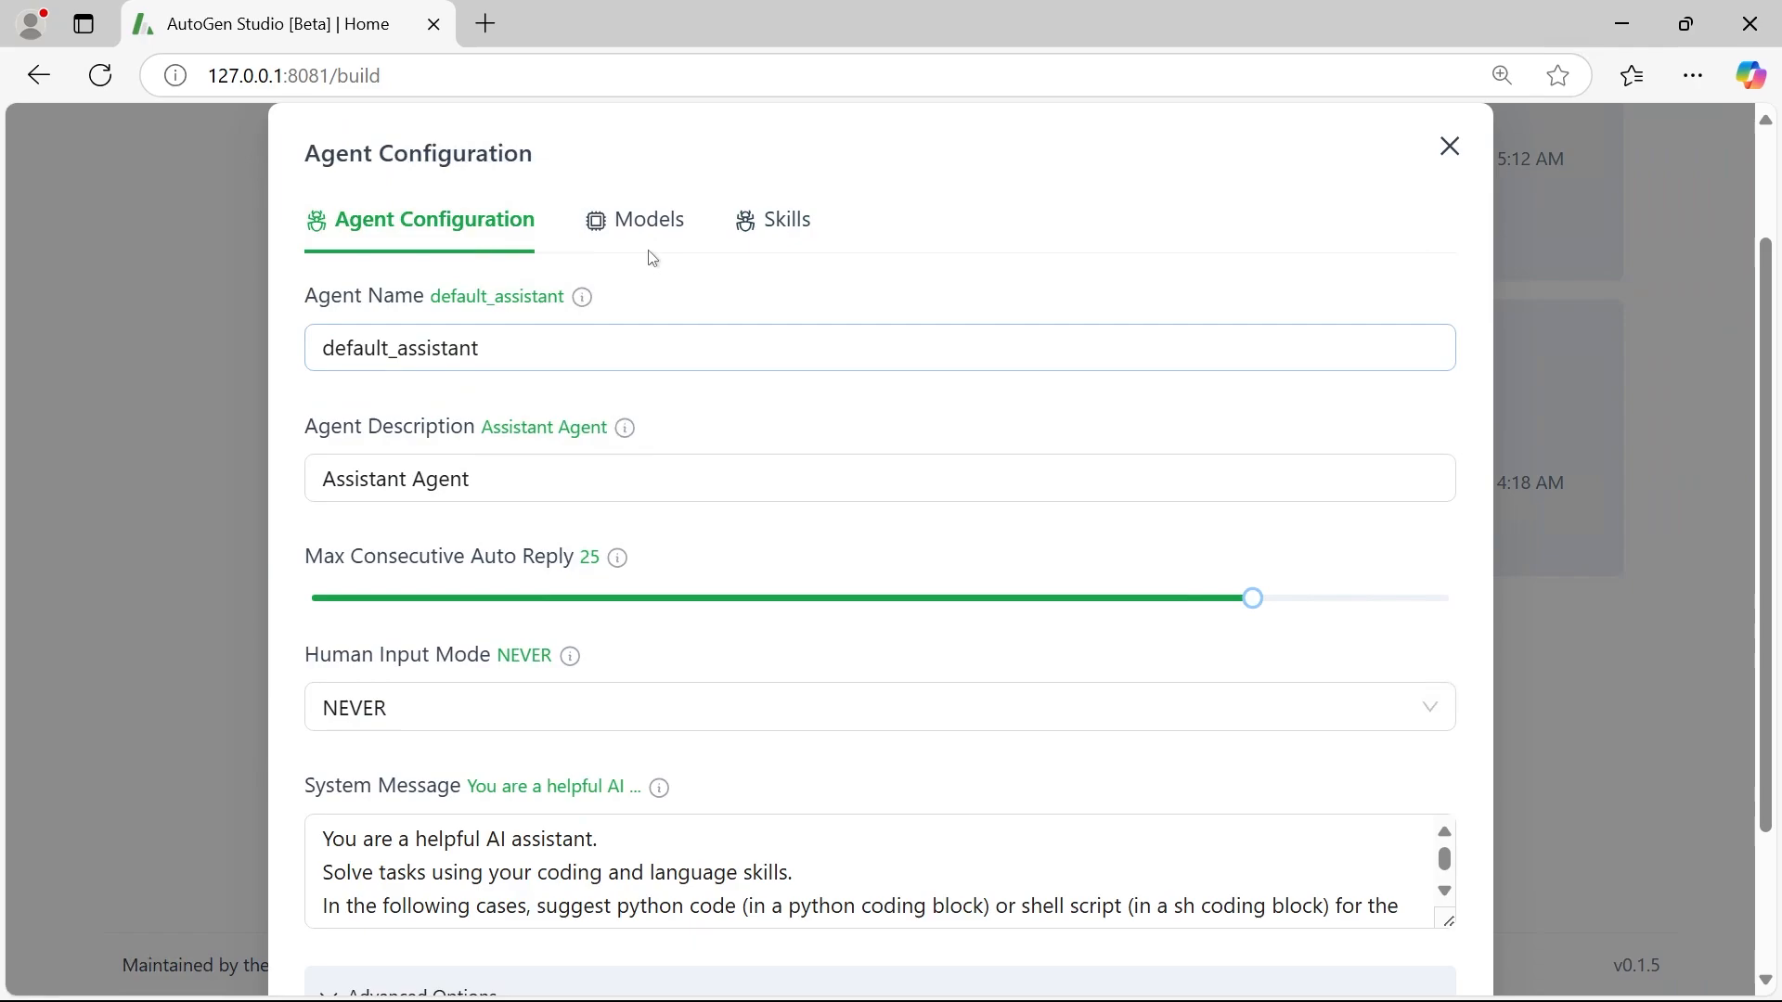
left_click(650, 223)
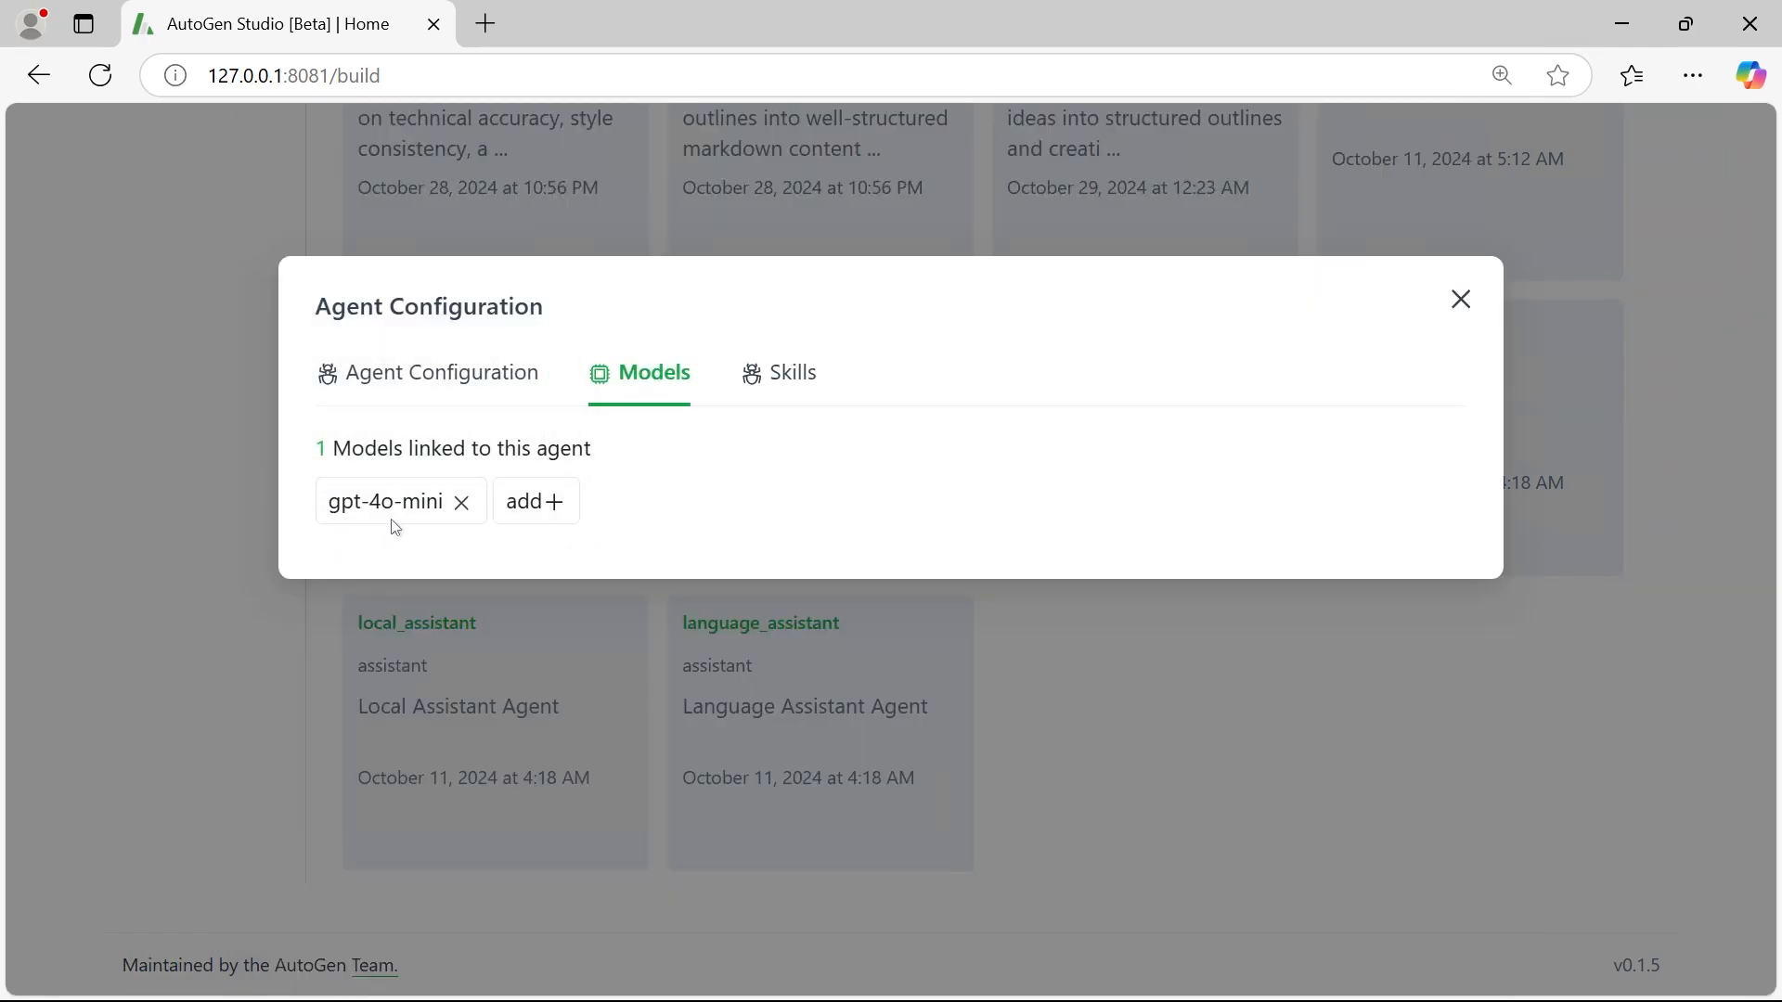
left_click(783, 377)
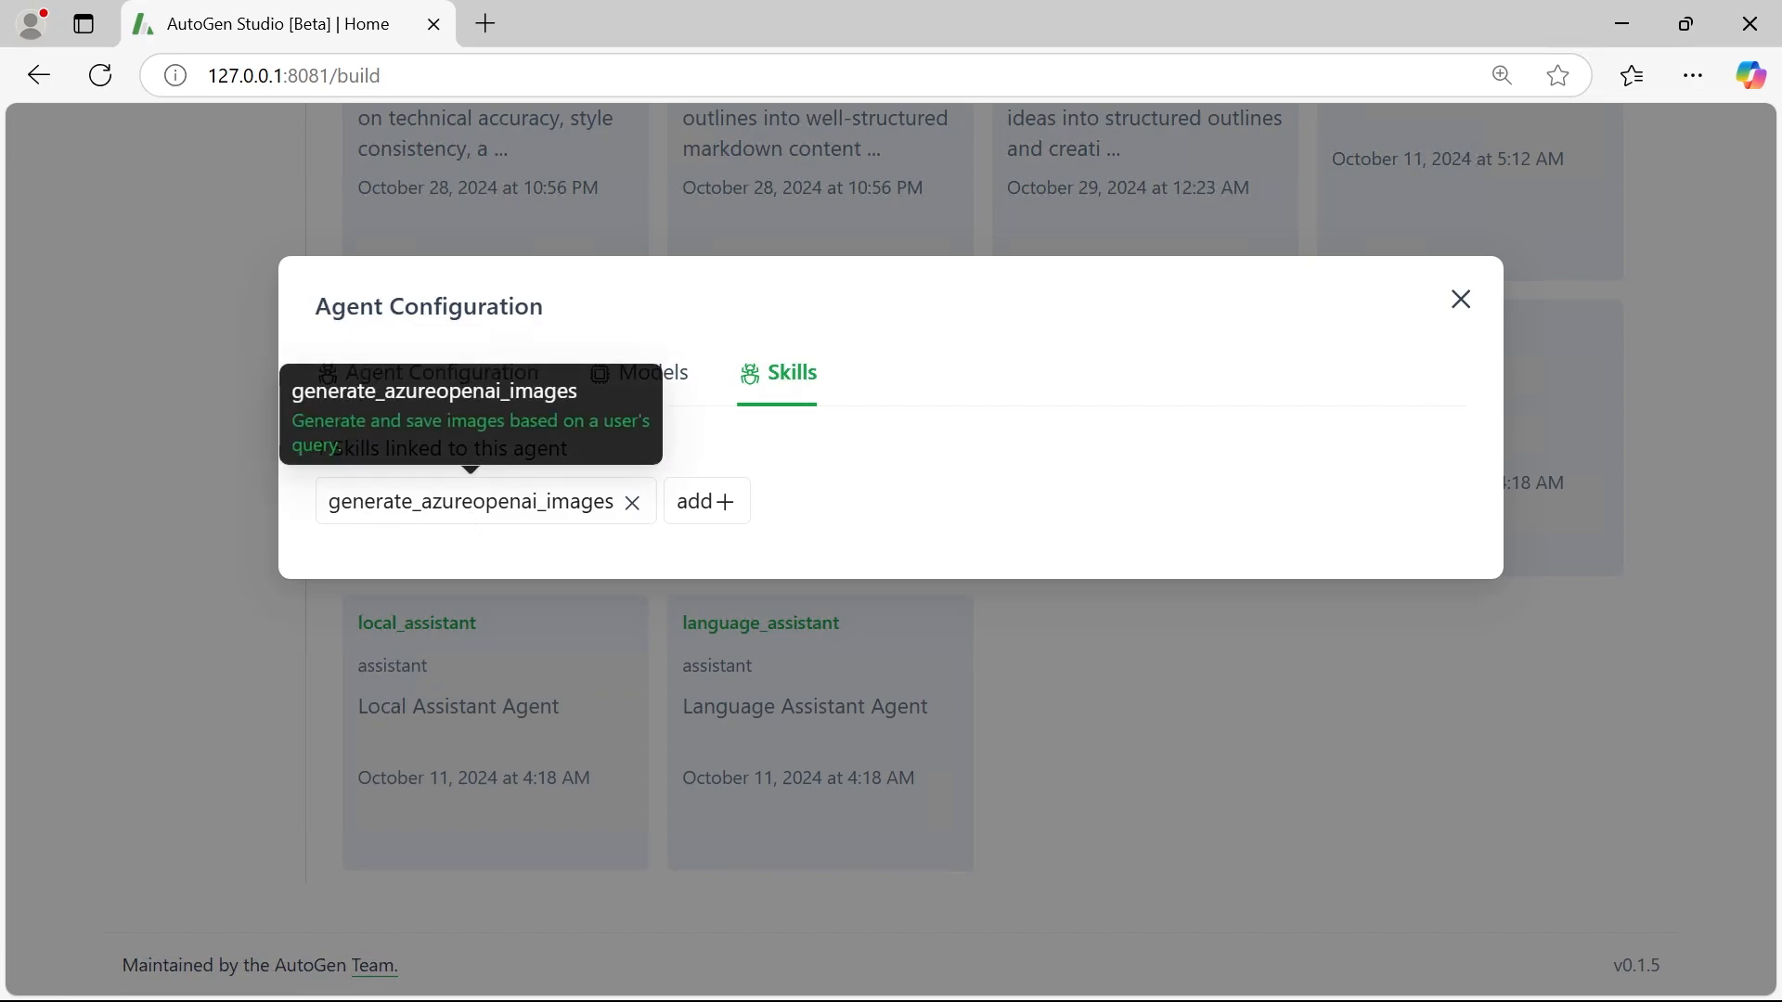
left_click(1461, 299)
- Start a test of the existing Default Workflow from the Workflows section and send the message "Hello"
scroll(263, 477, "up", 10)
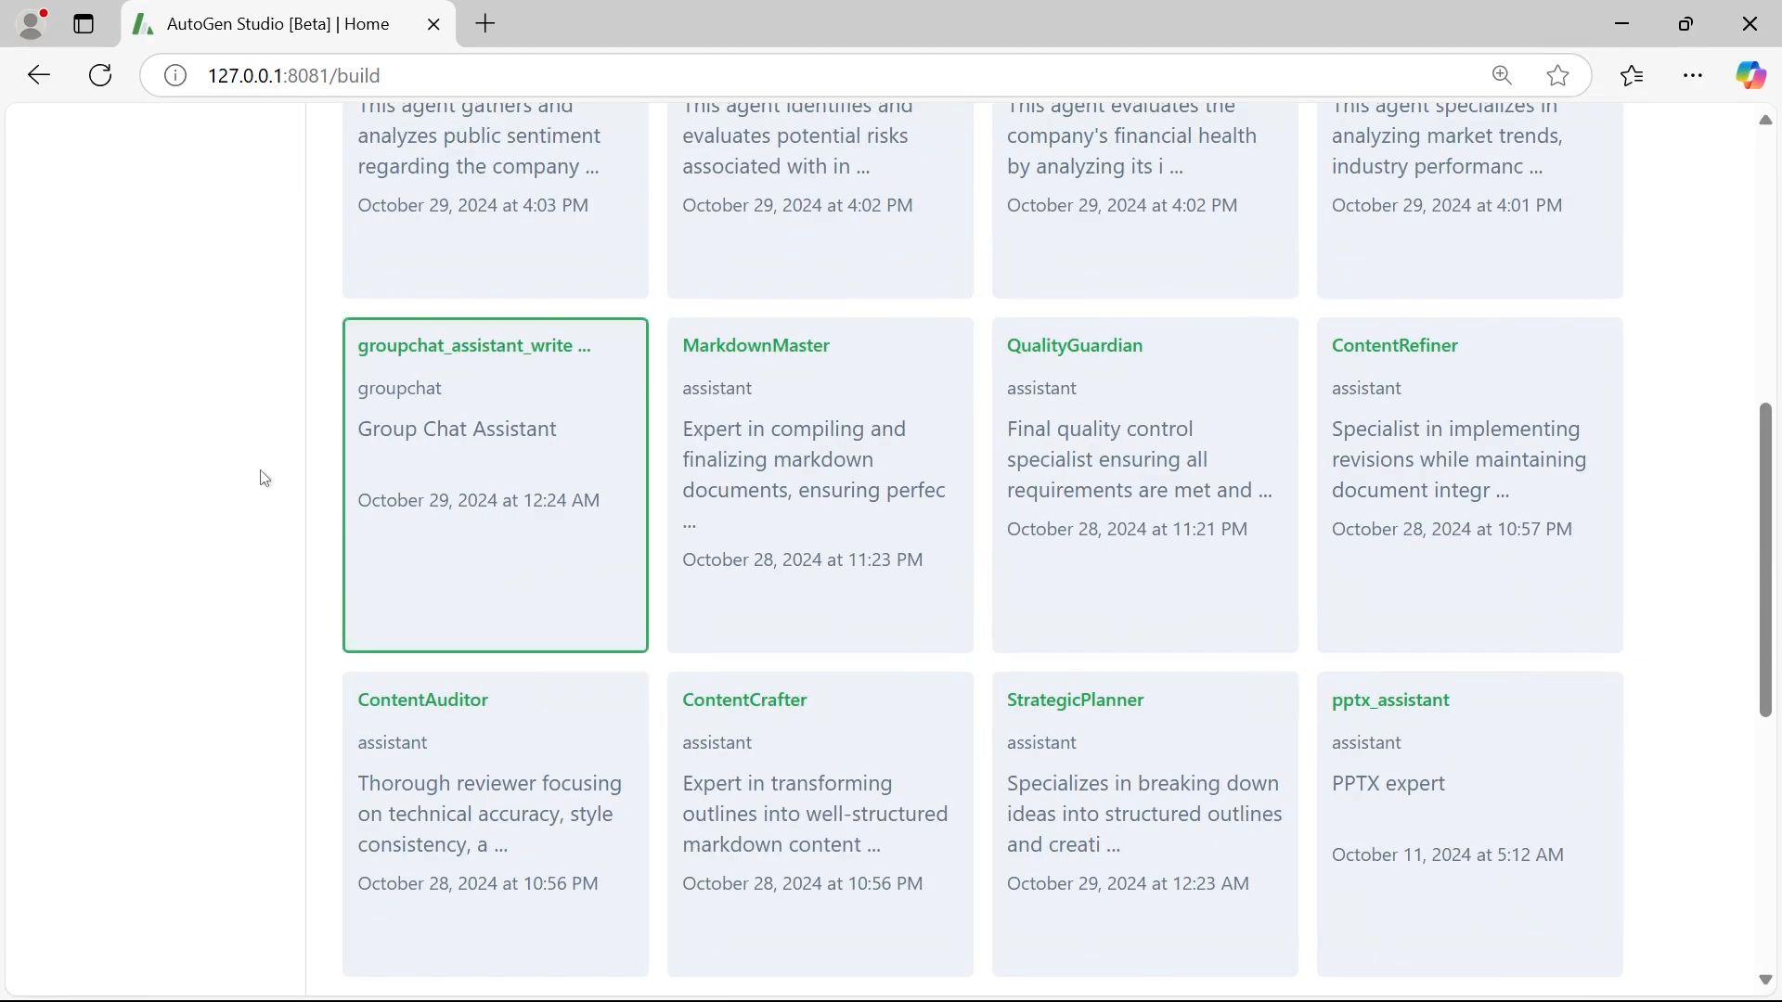
scroll(251, 510, "up", 2)
left_click(236, 536)
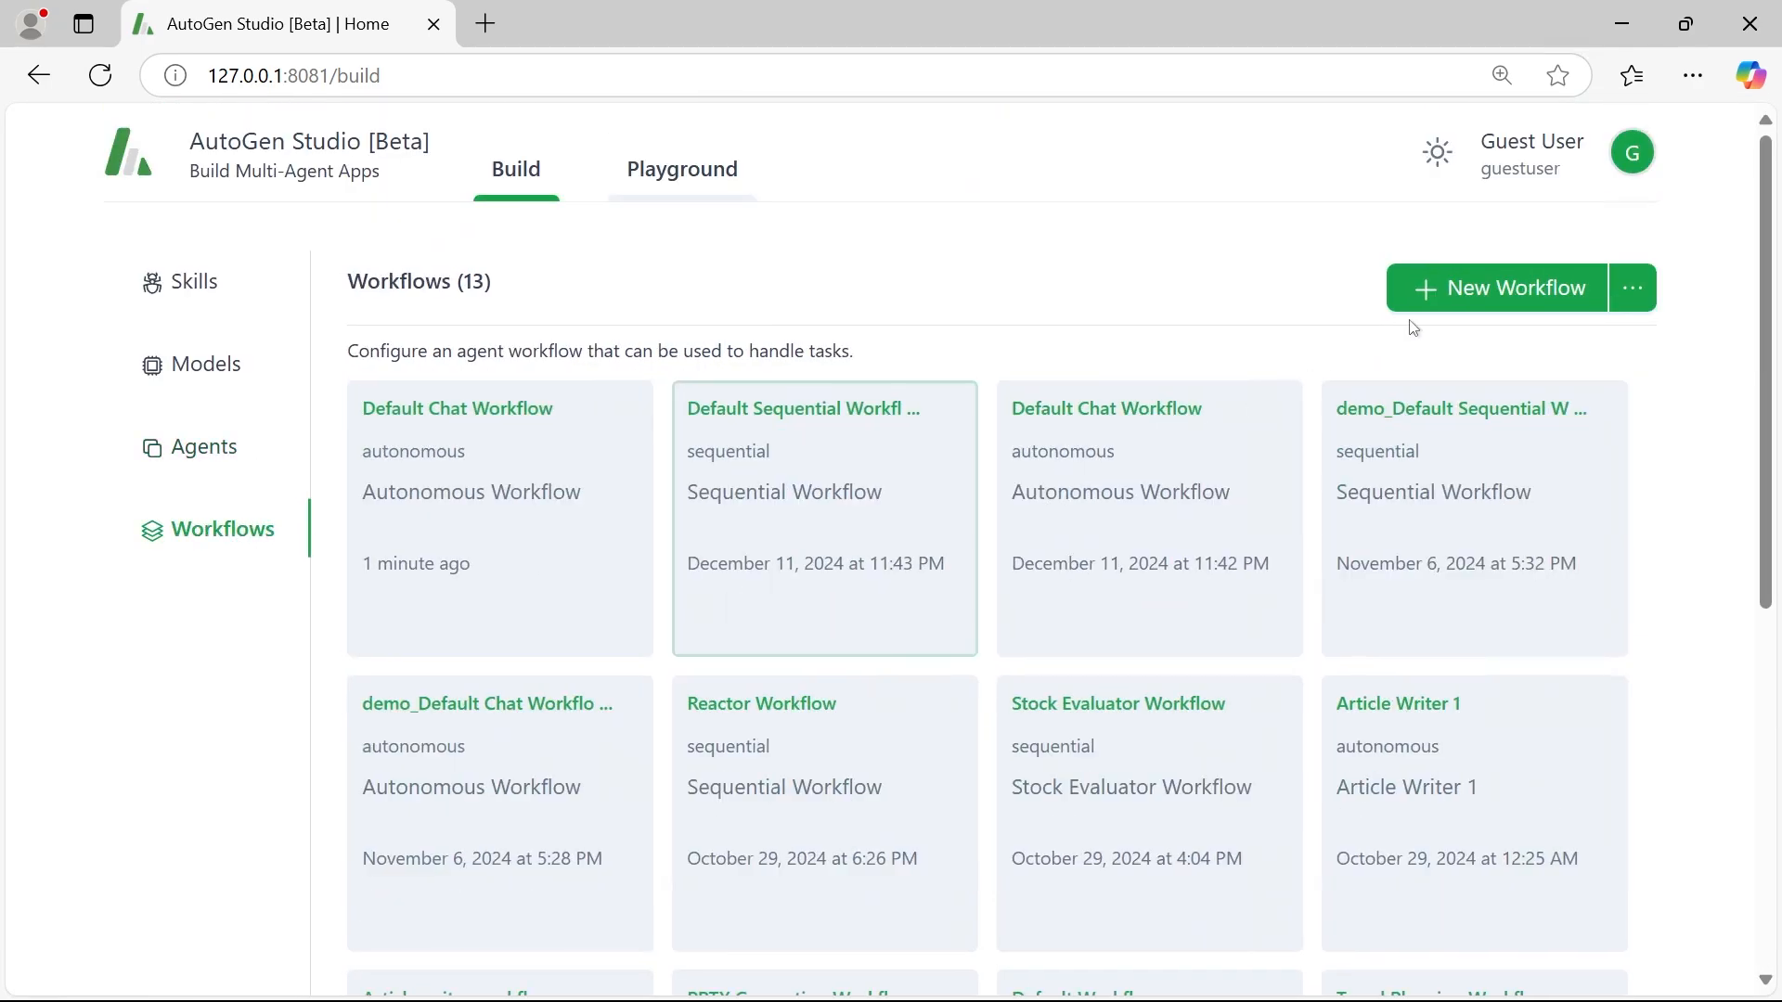
scroll(1235, 473, "down", 7)
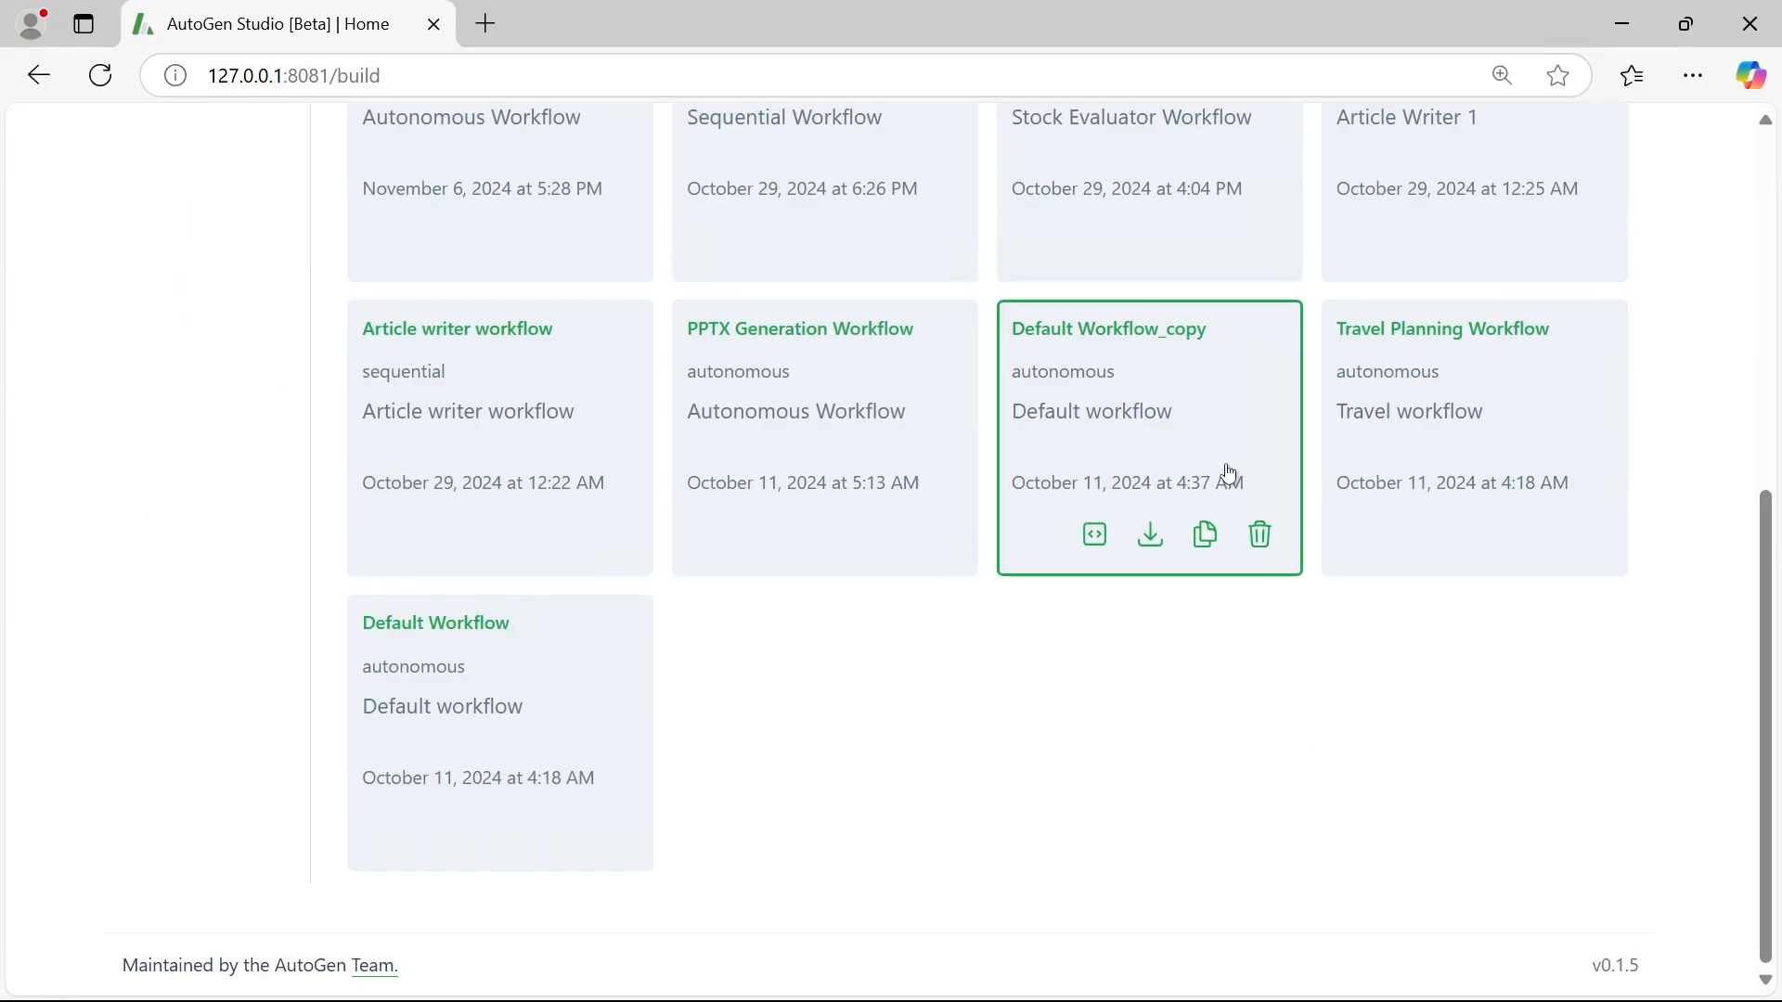
left_click(505, 668)
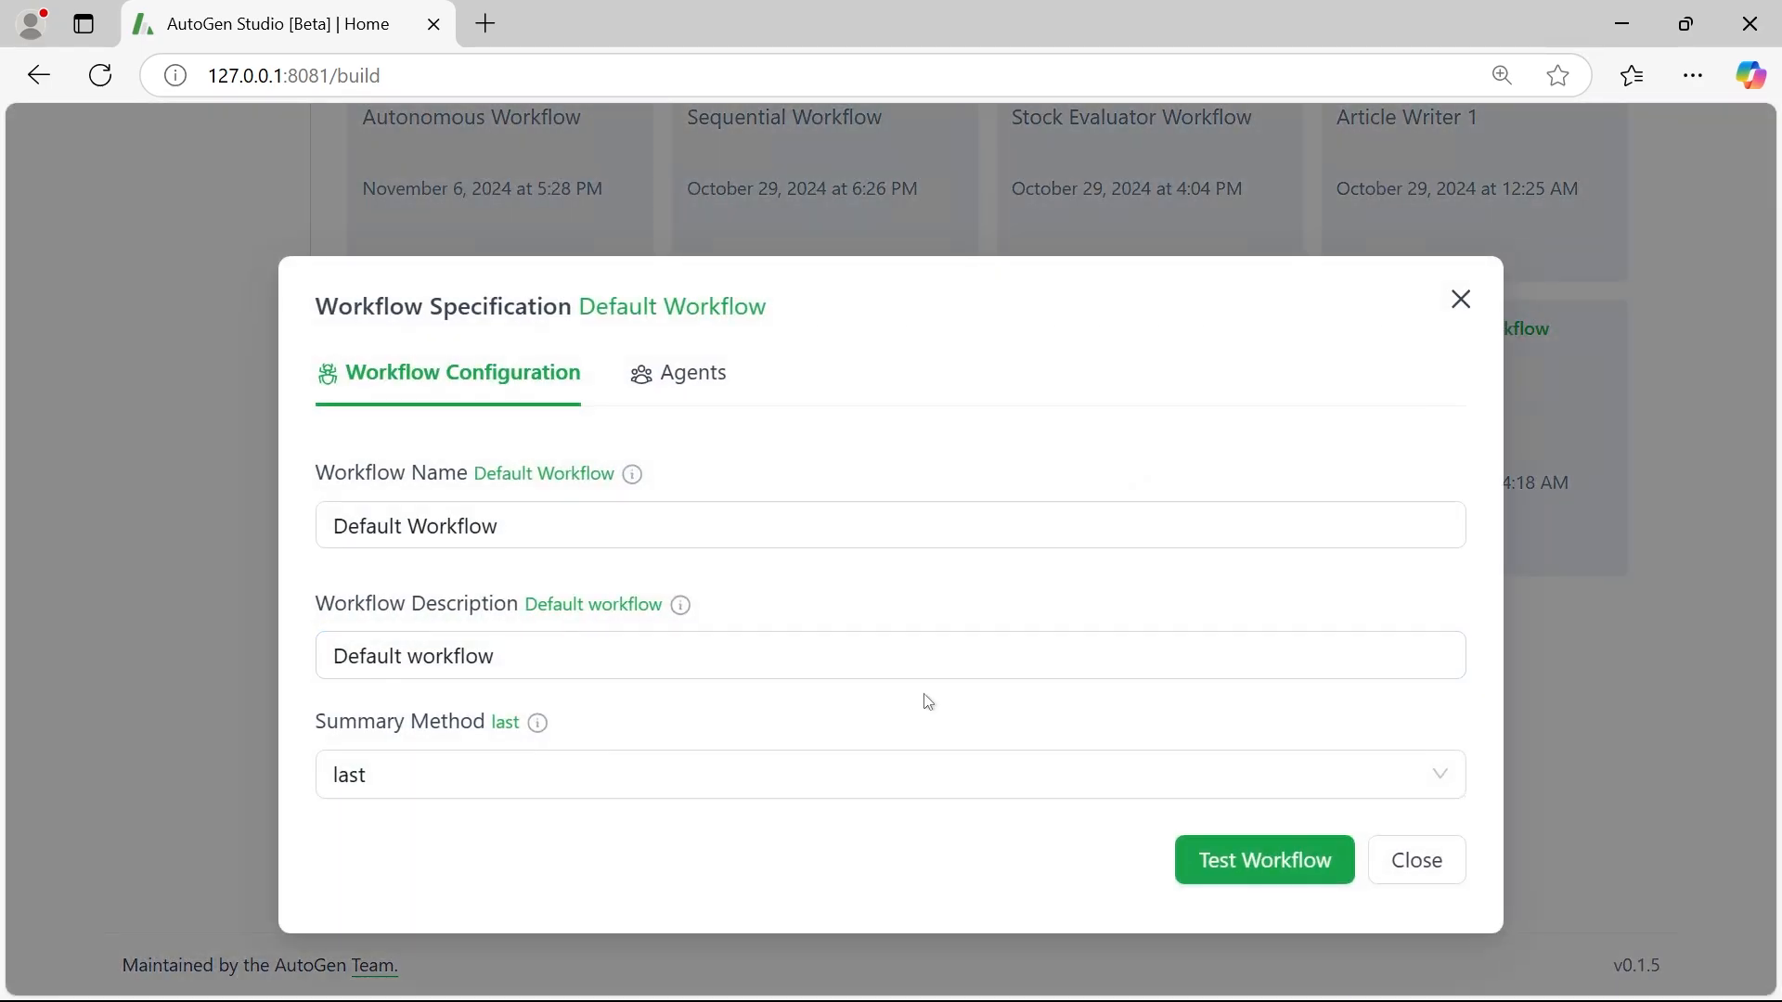
left_click(1178, 850)
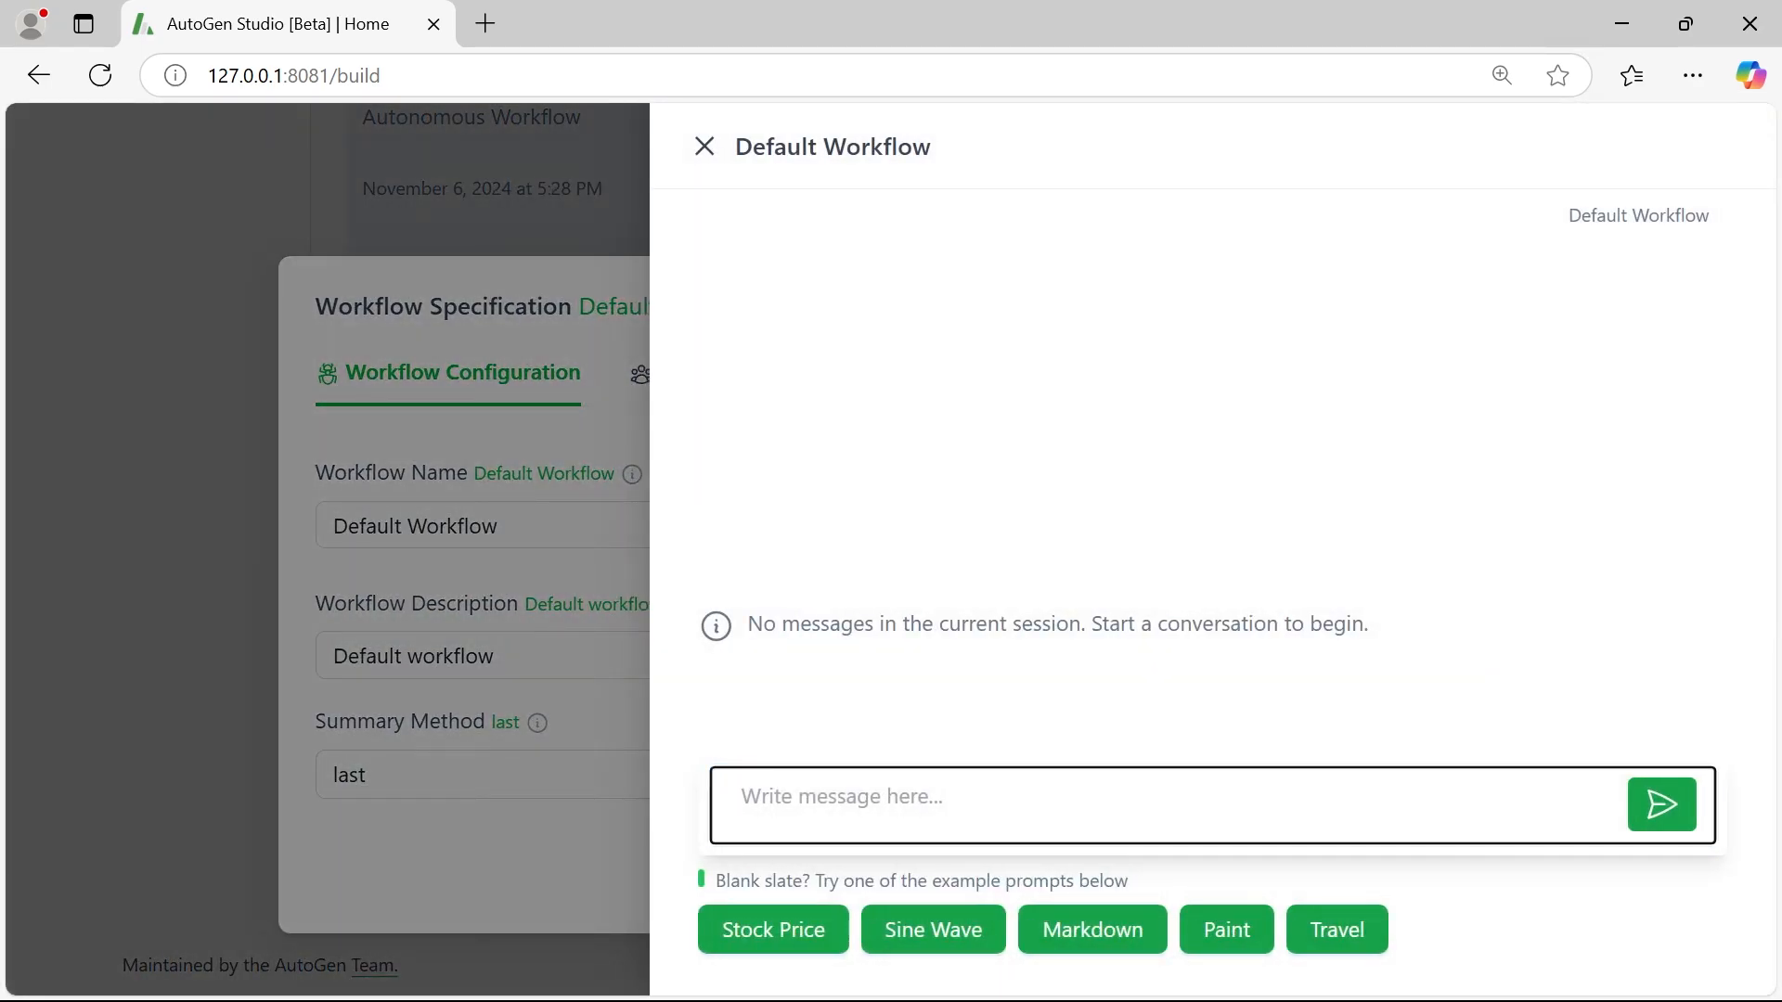
type("Hello")
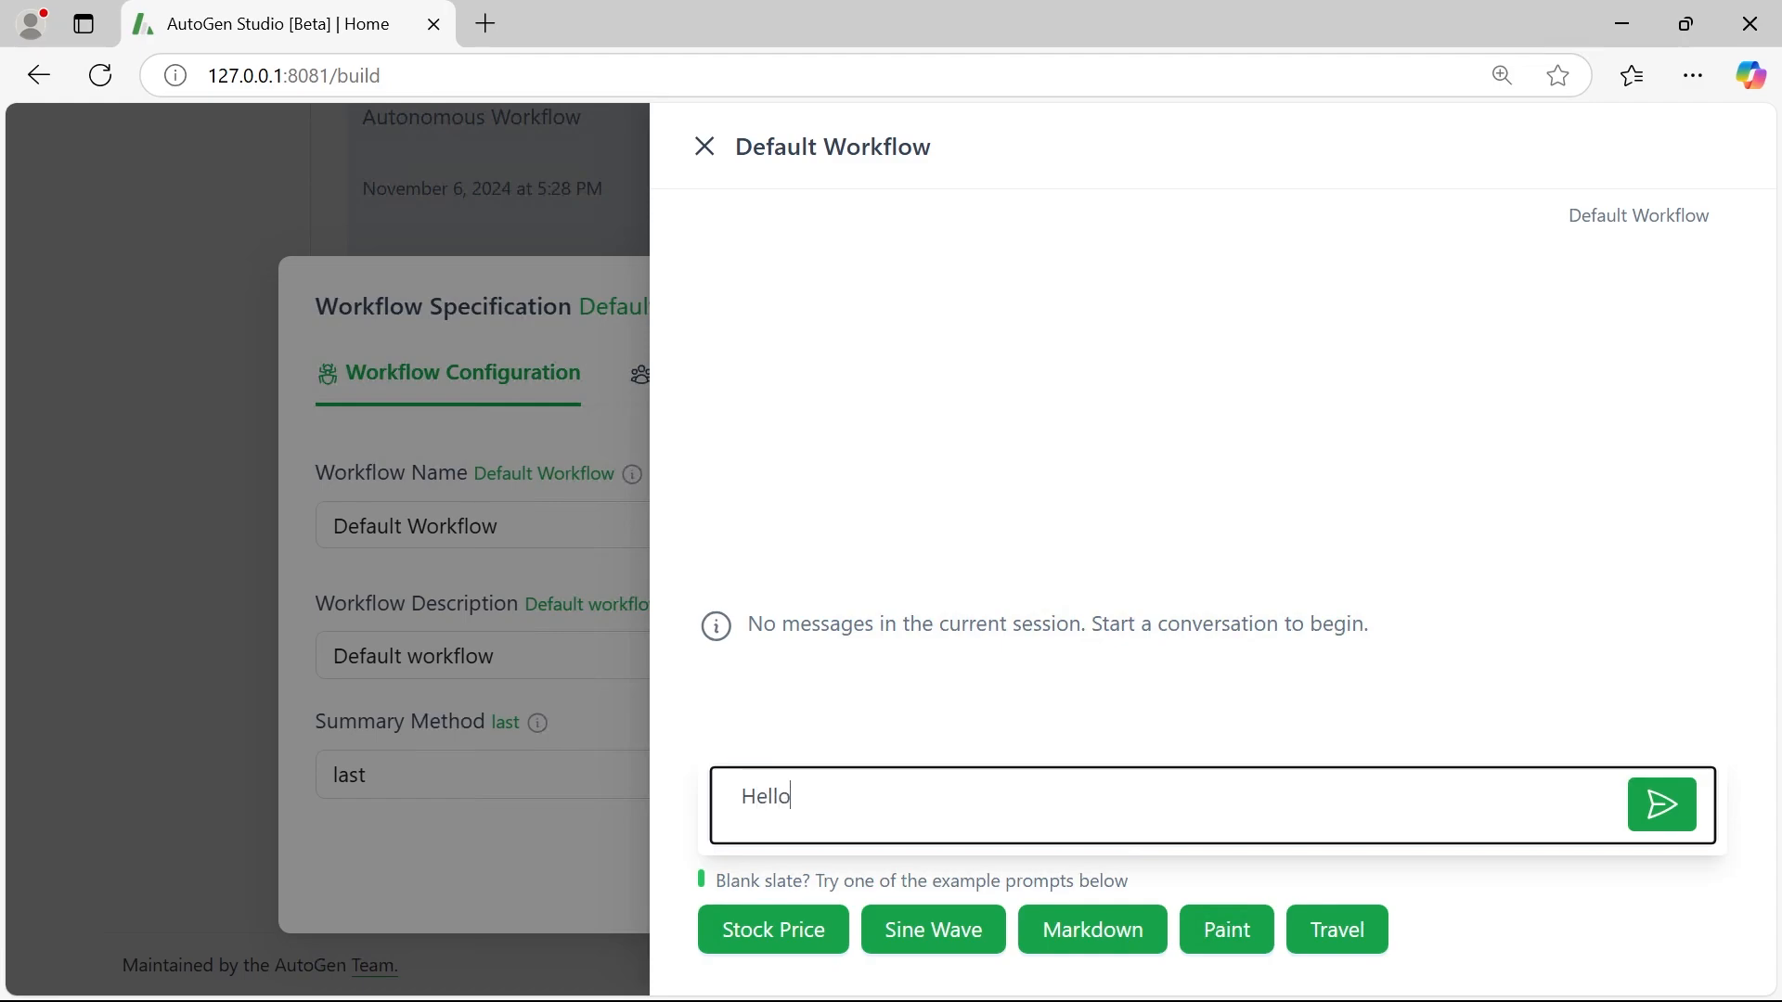
key("Return")
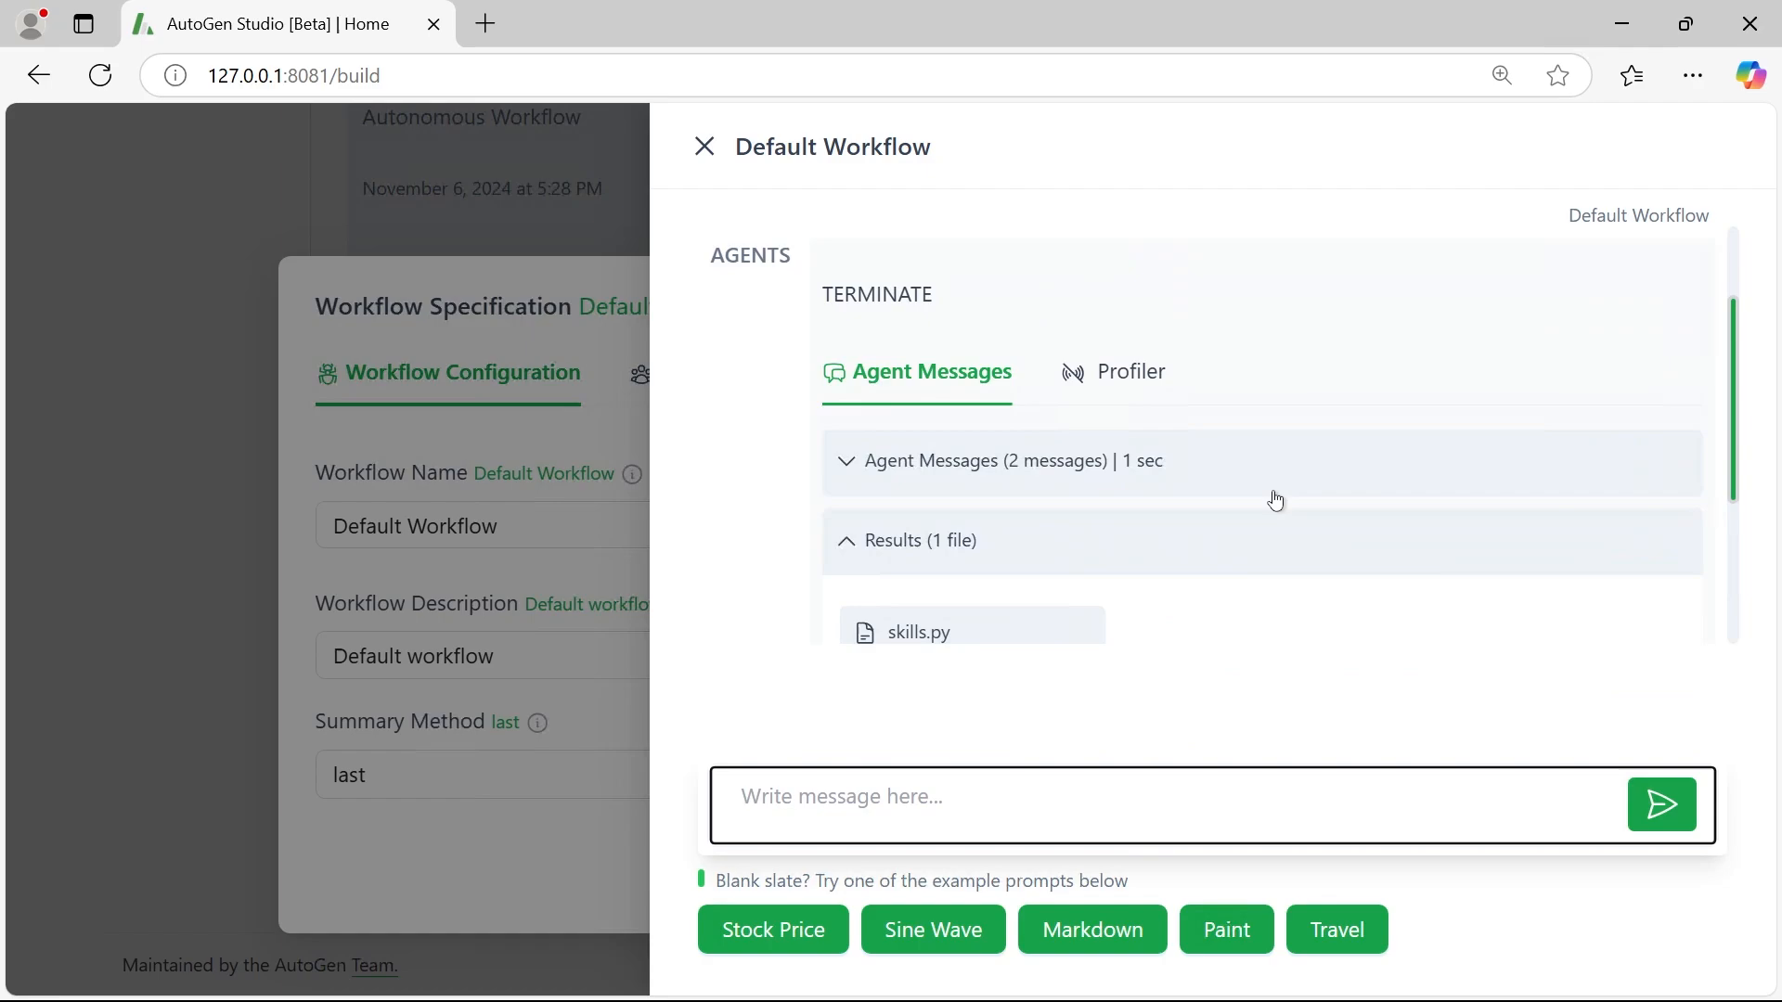
- Expand the agent messages for the "Hello" prompt, read the exchange between both agents, and collapse the results
left_click(949, 464)
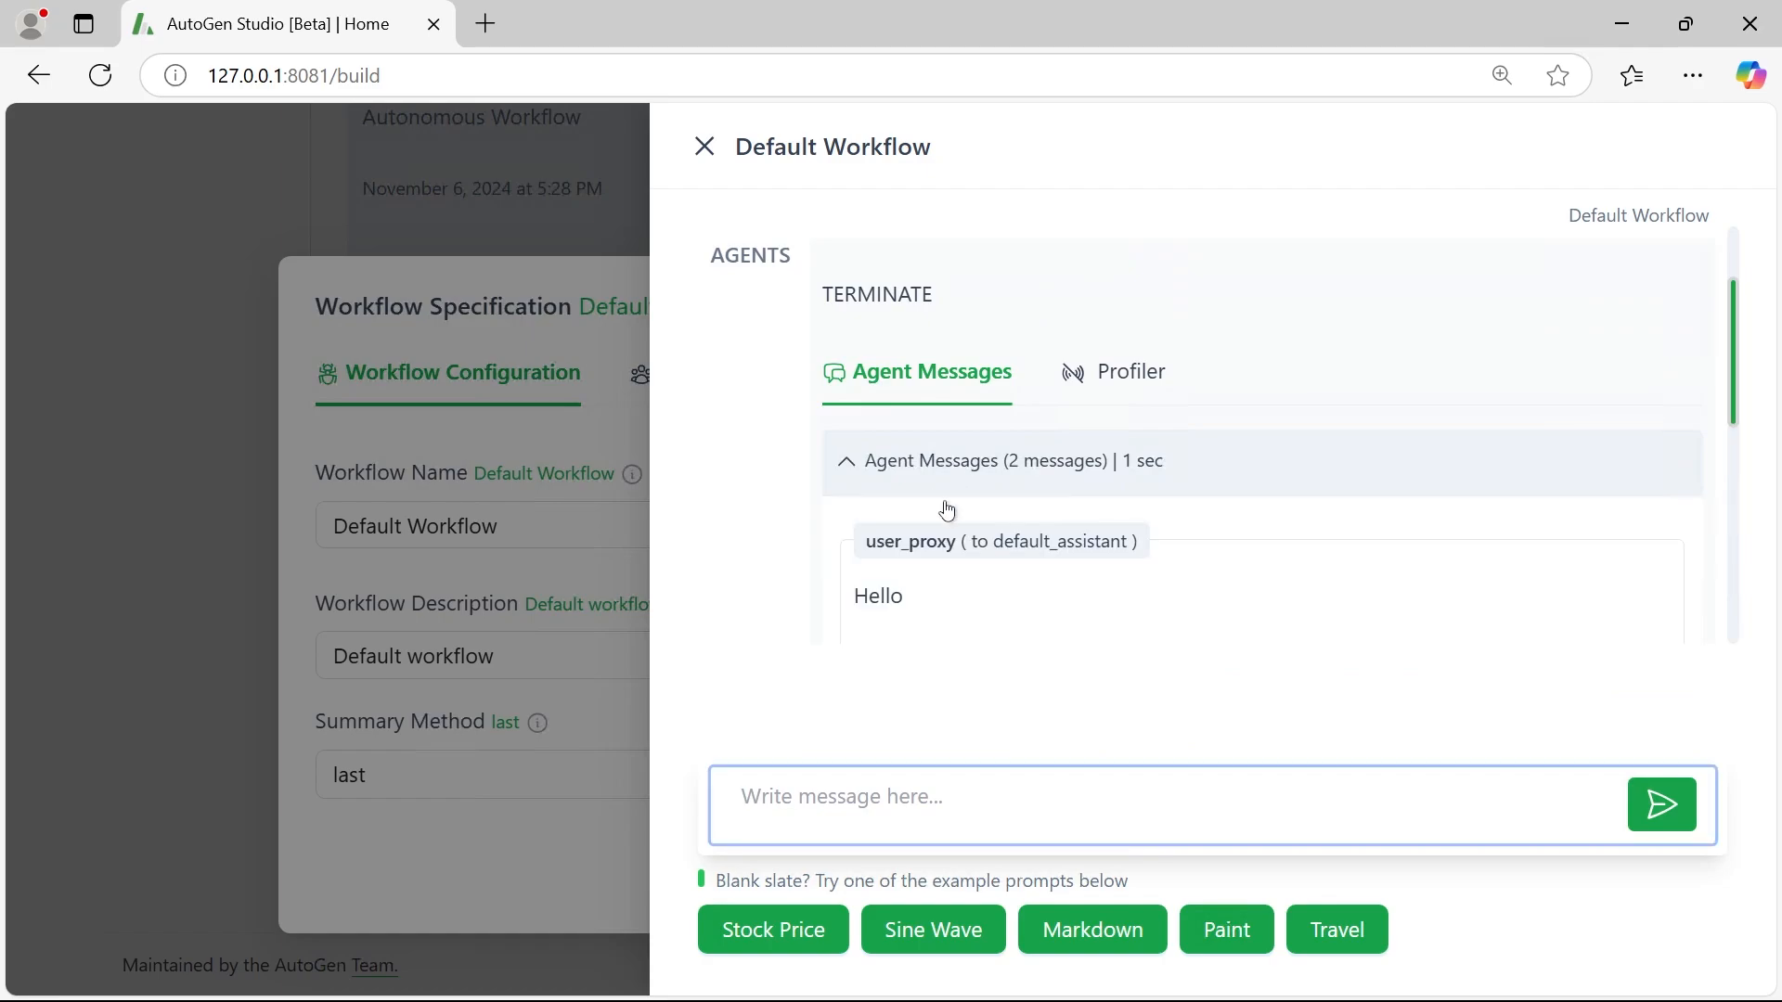
scroll(932, 548, "down", 3)
left_click_drag(851, 453, 901, 488)
left_click(968, 575)
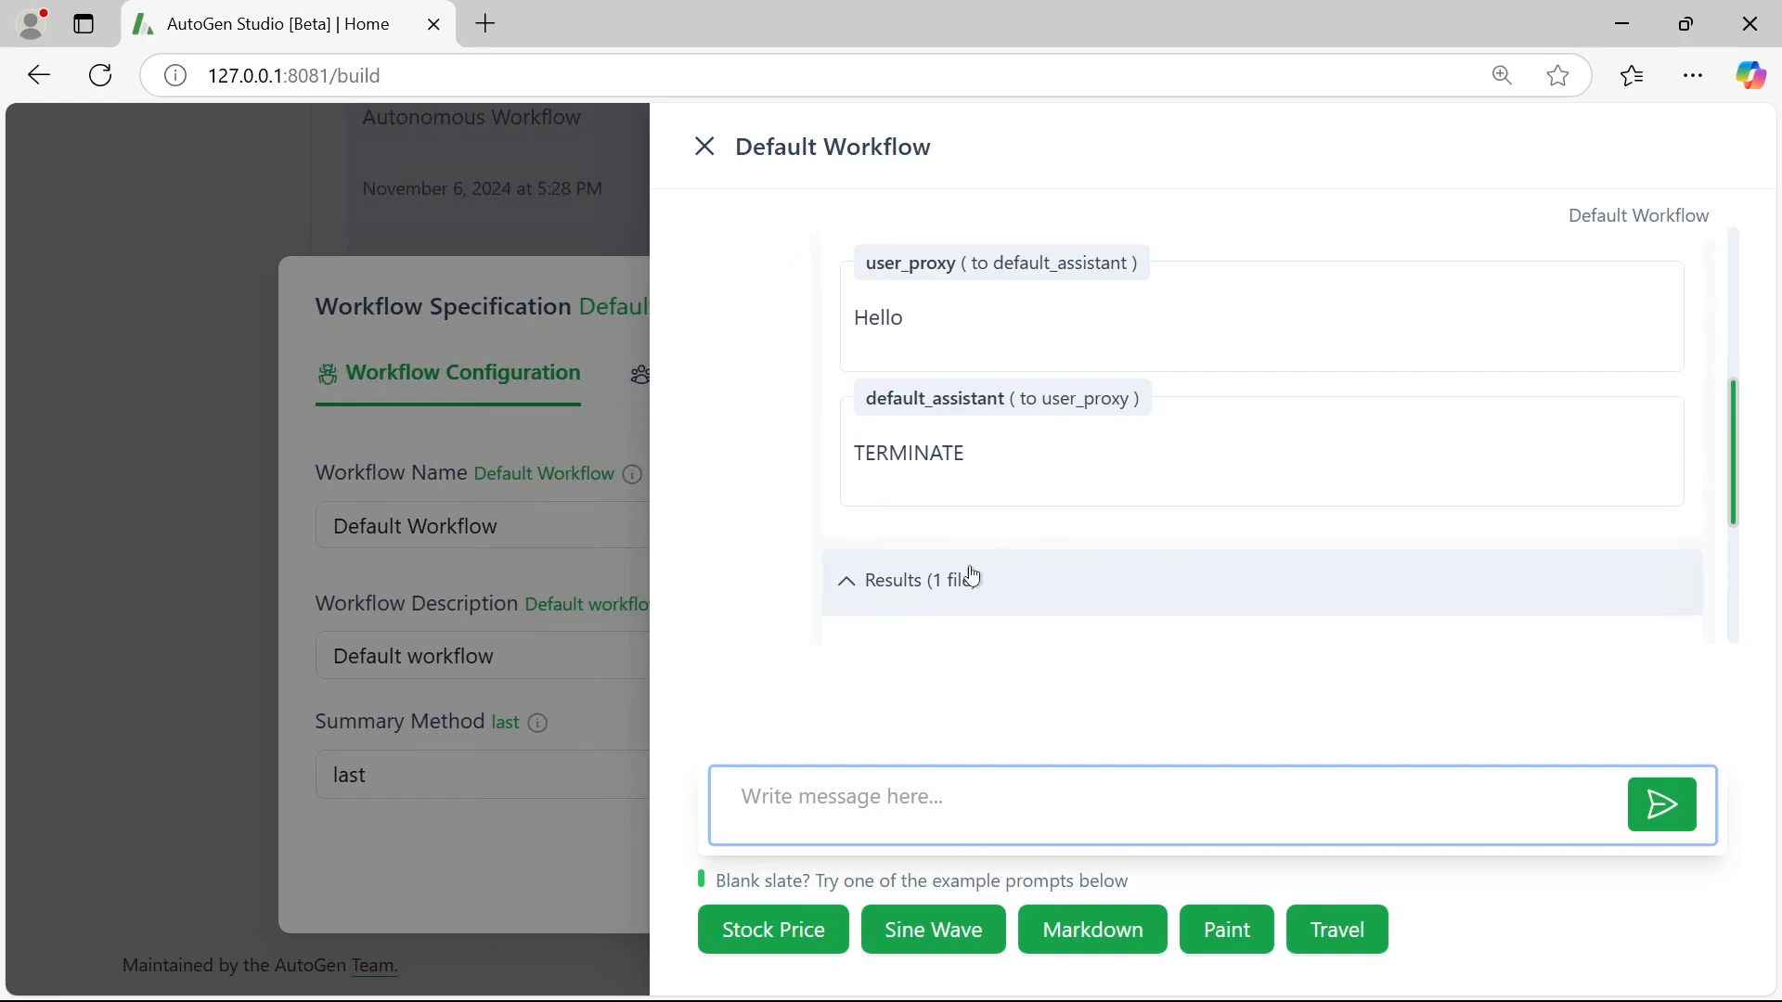
scroll(1206, 482, "up", 5)
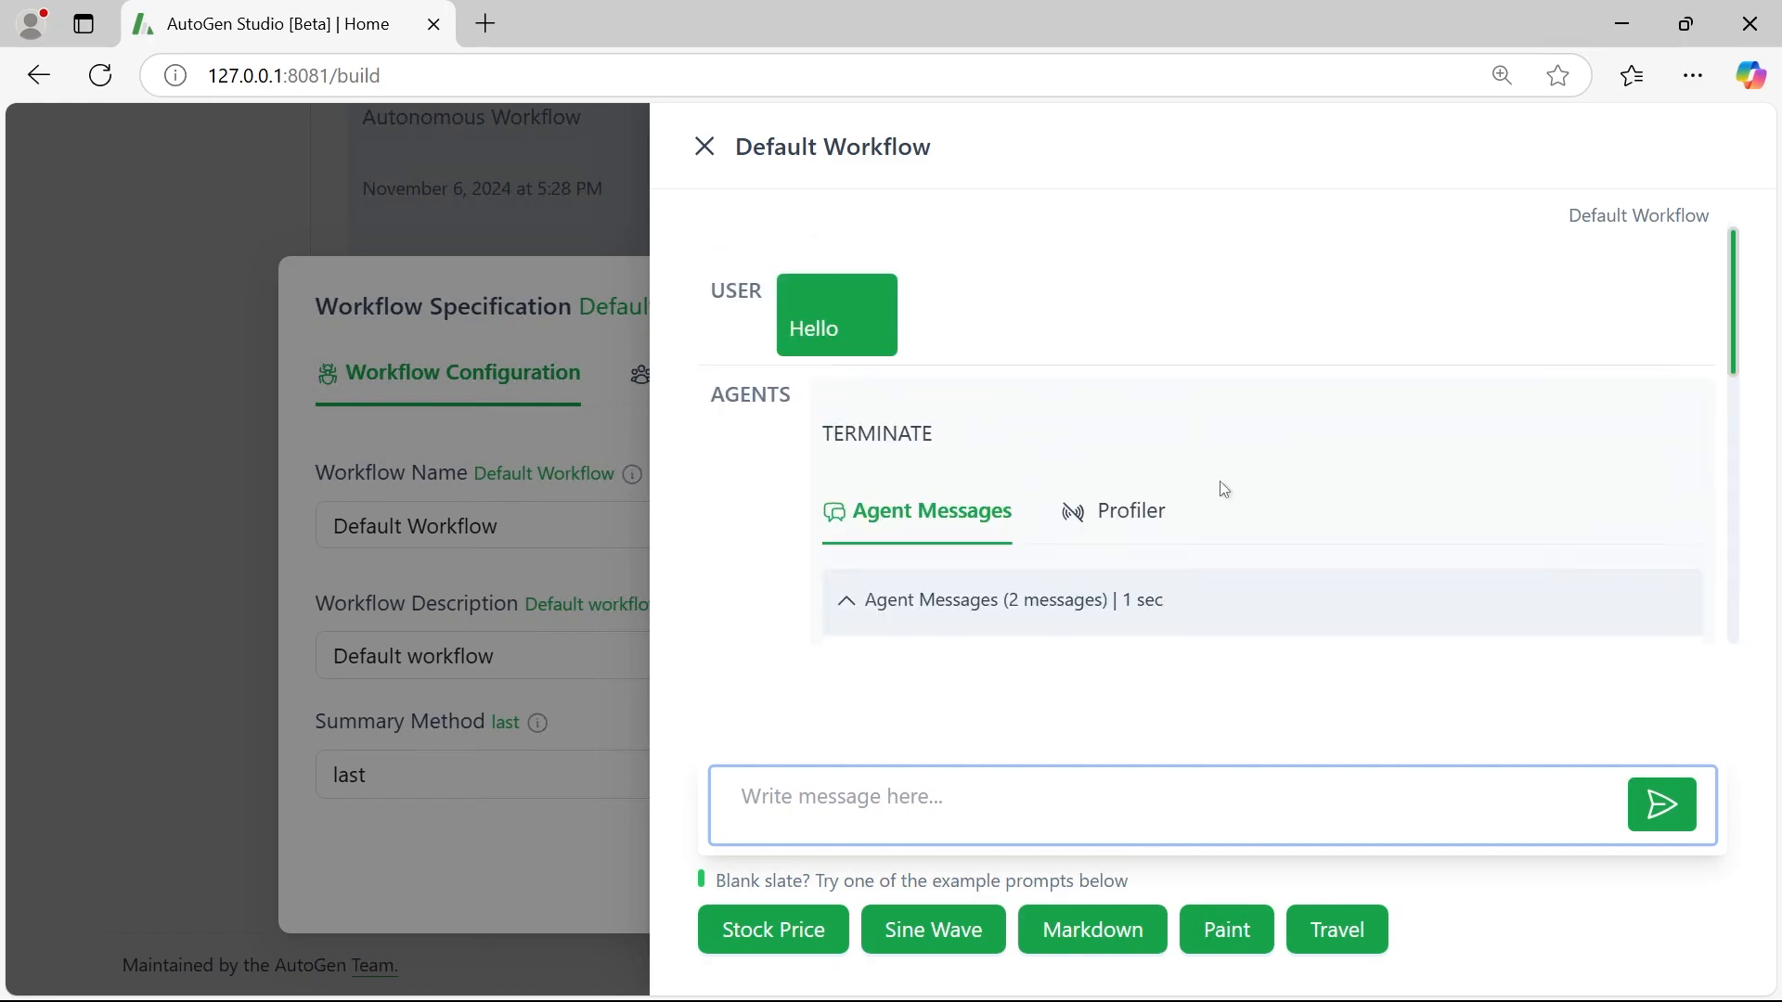
scroll(1222, 490, "down", 5)
left_click(1053, 448)
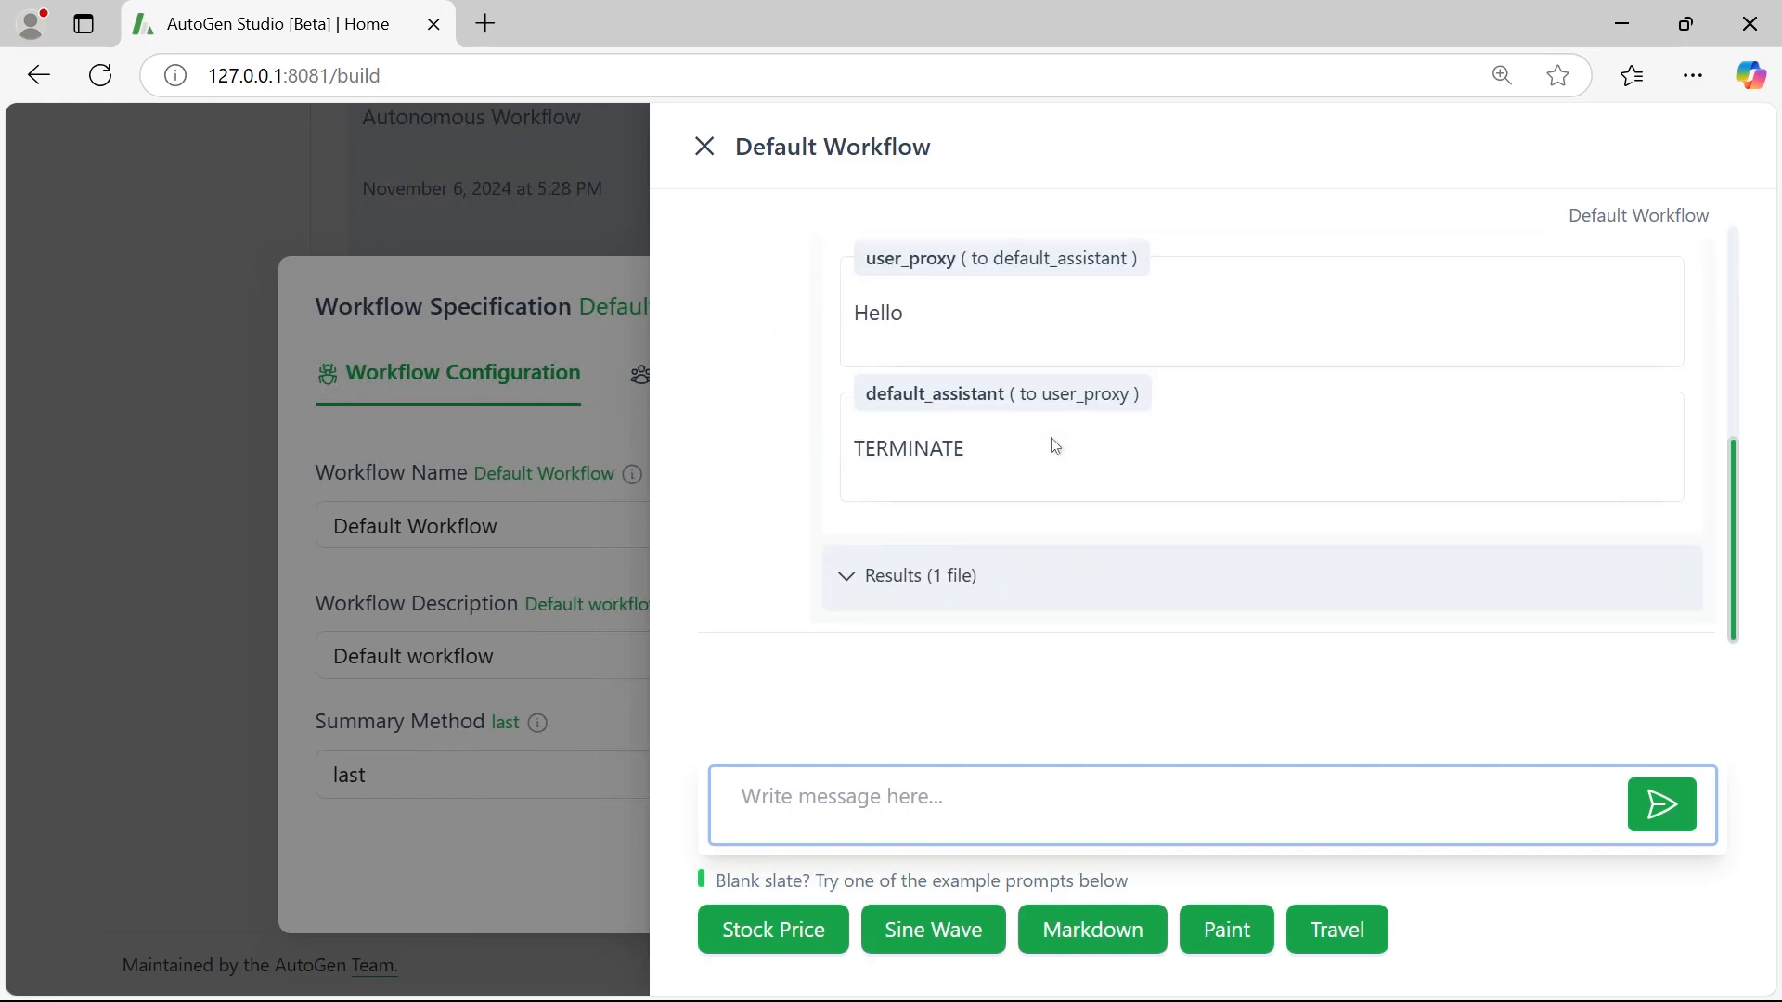
- Examine the profiler of the "Hello" run, including tool calls, code execution status and LLM costs
scroll(994, 346, "up", 5)
left_click(1134, 512)
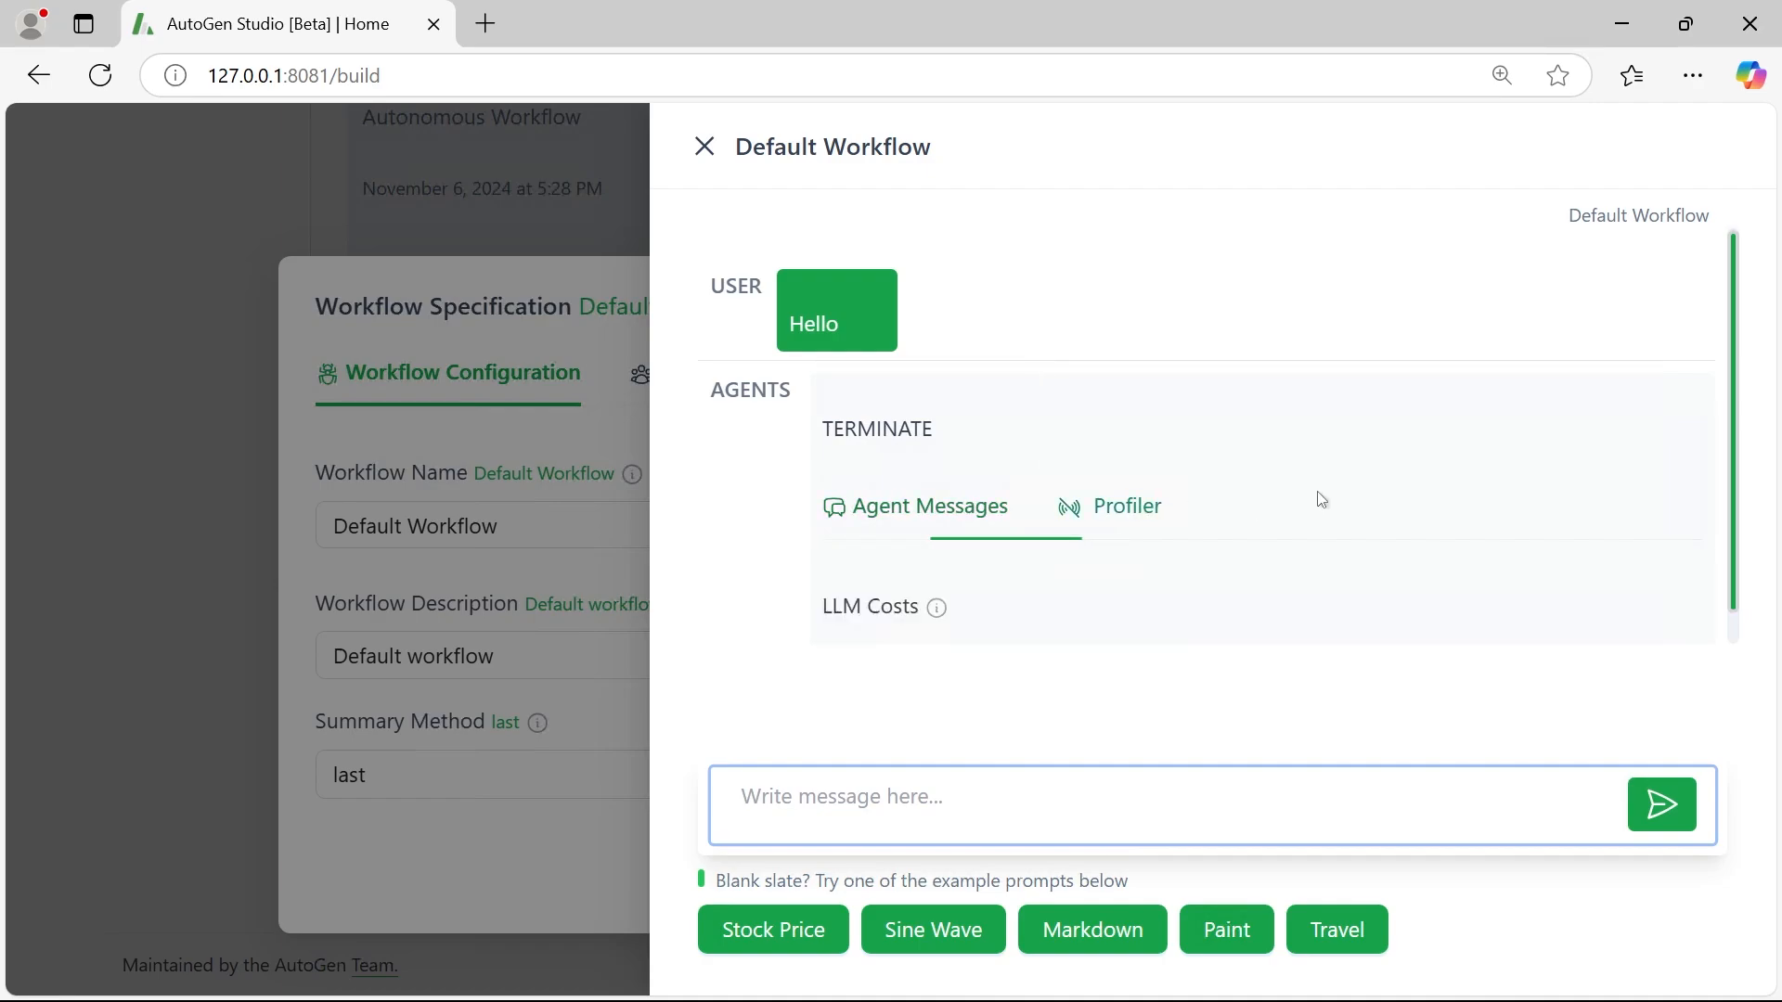
scroll(1308, 487, "down", 5)
scroll(1305, 475, "down", 1)
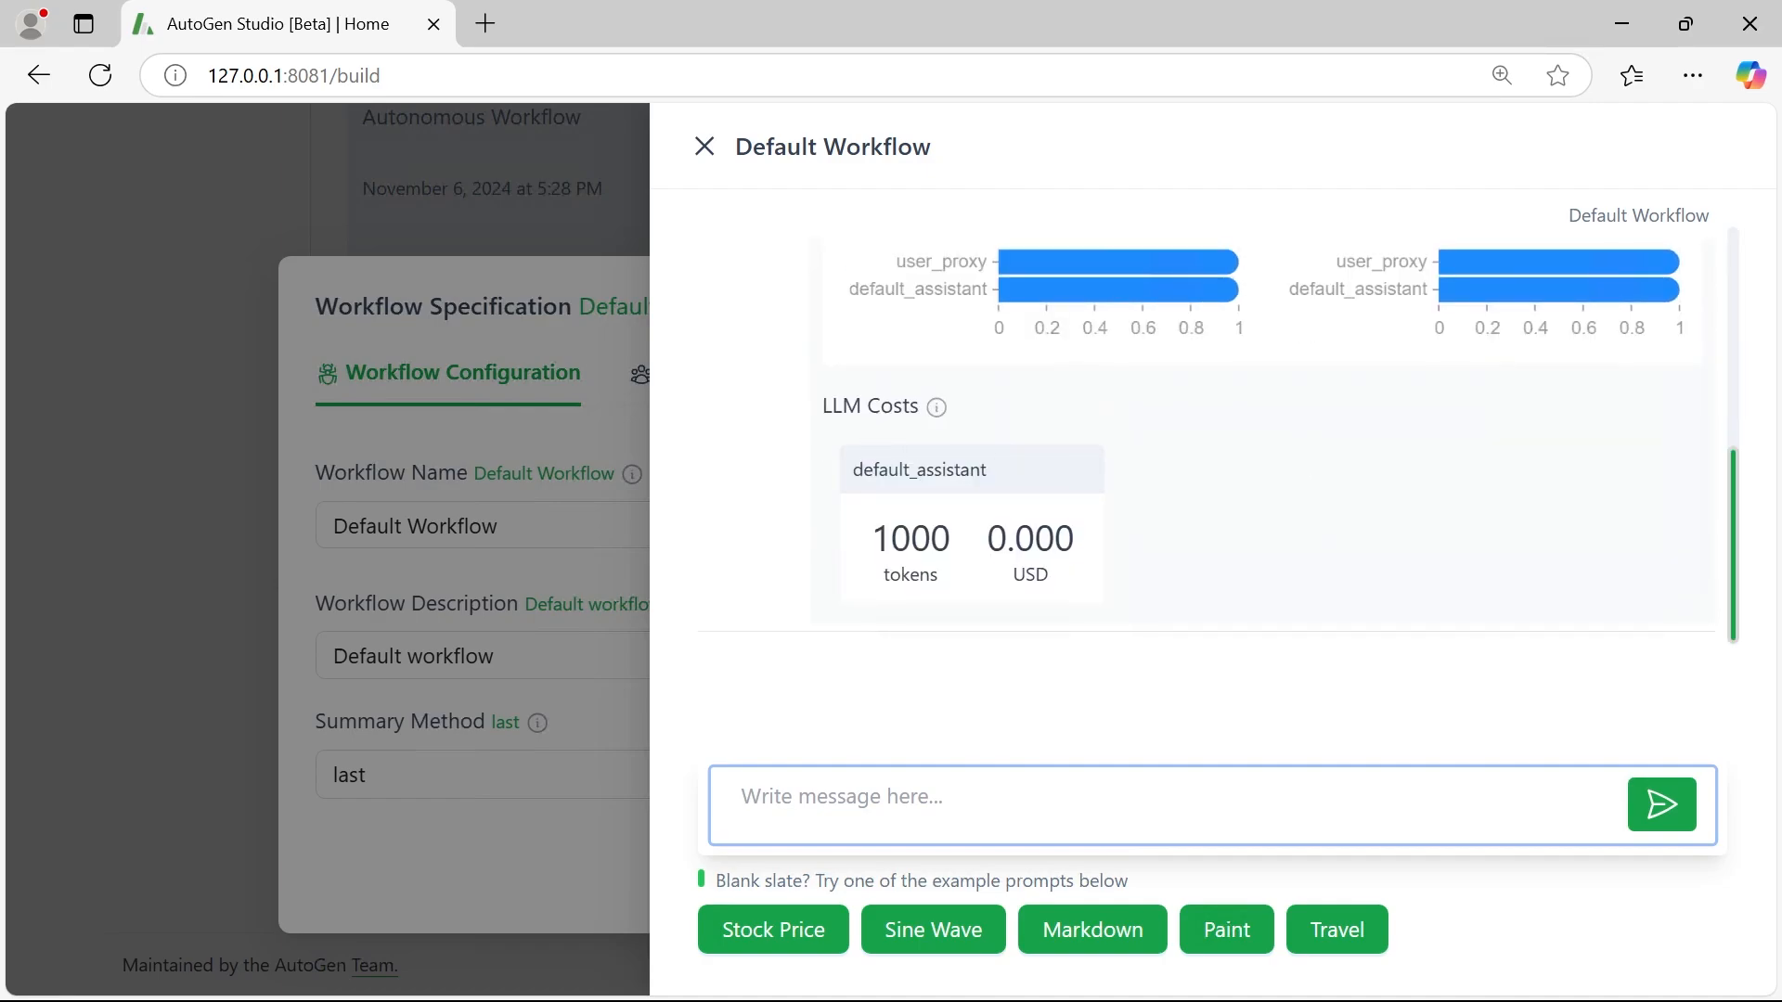
scroll(946, 412, "up", 3)
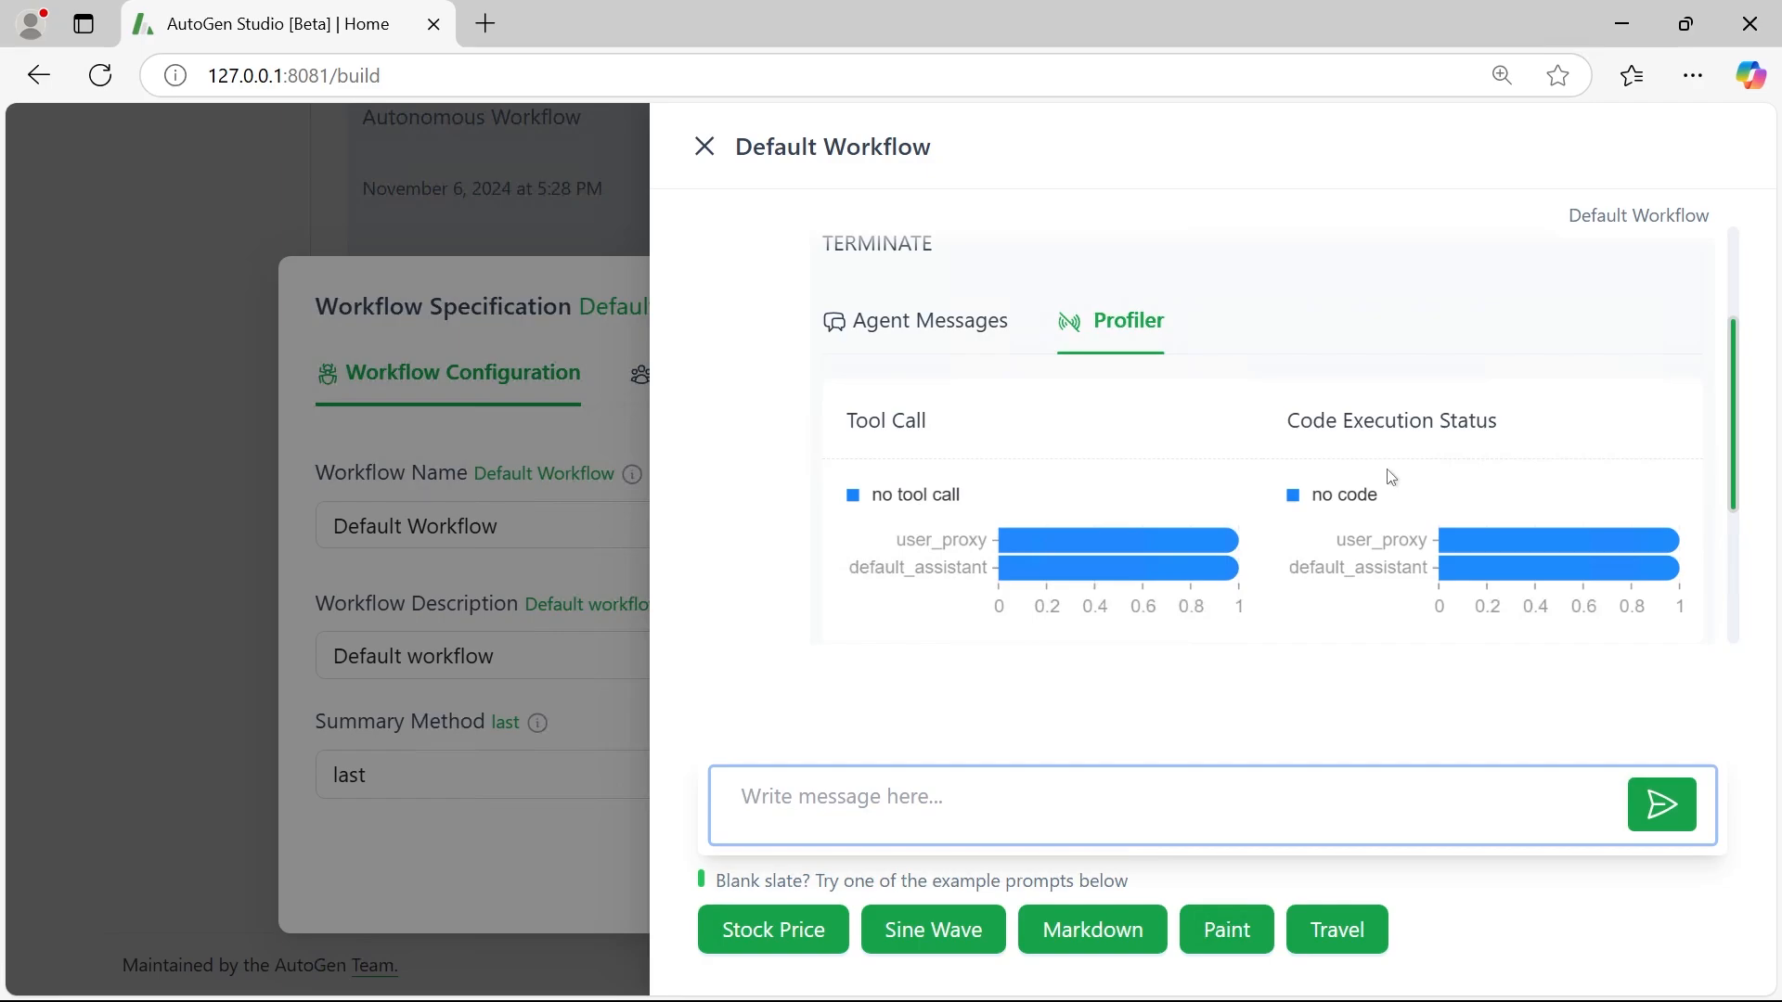
scroll(1396, 473, "down", 3)
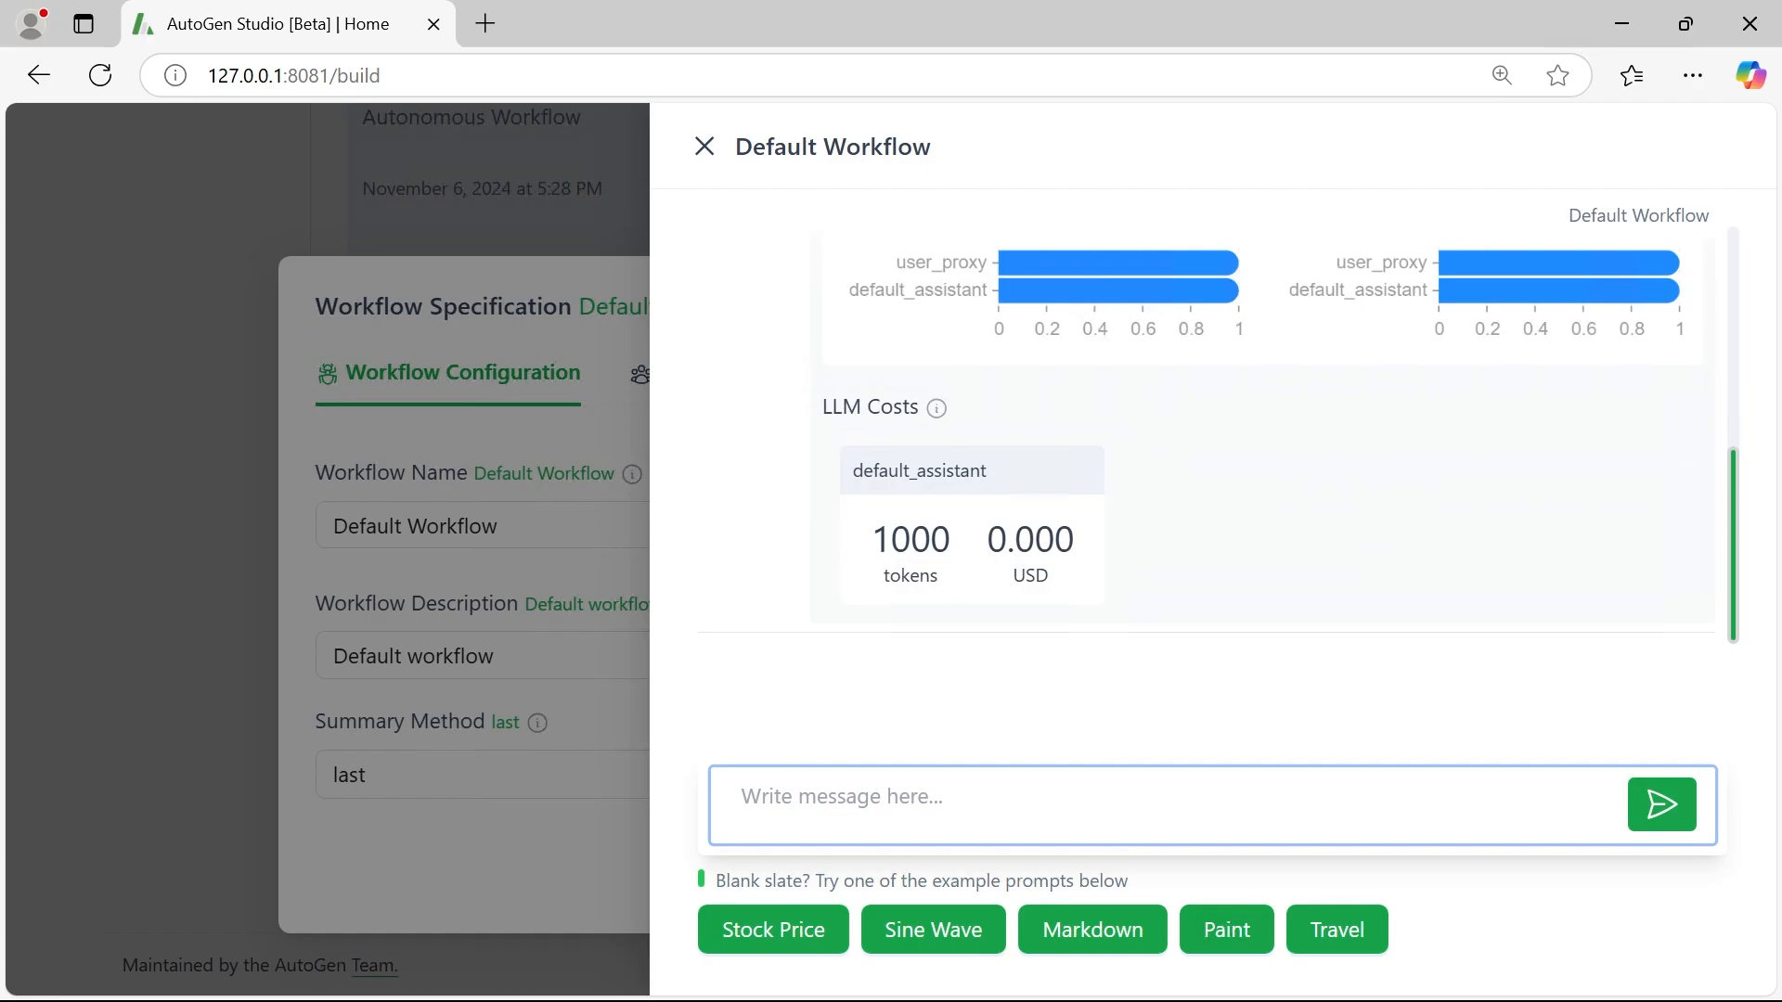
scroll(1212, 477, "up", 5)
scroll(1273, 439, "down", 5)
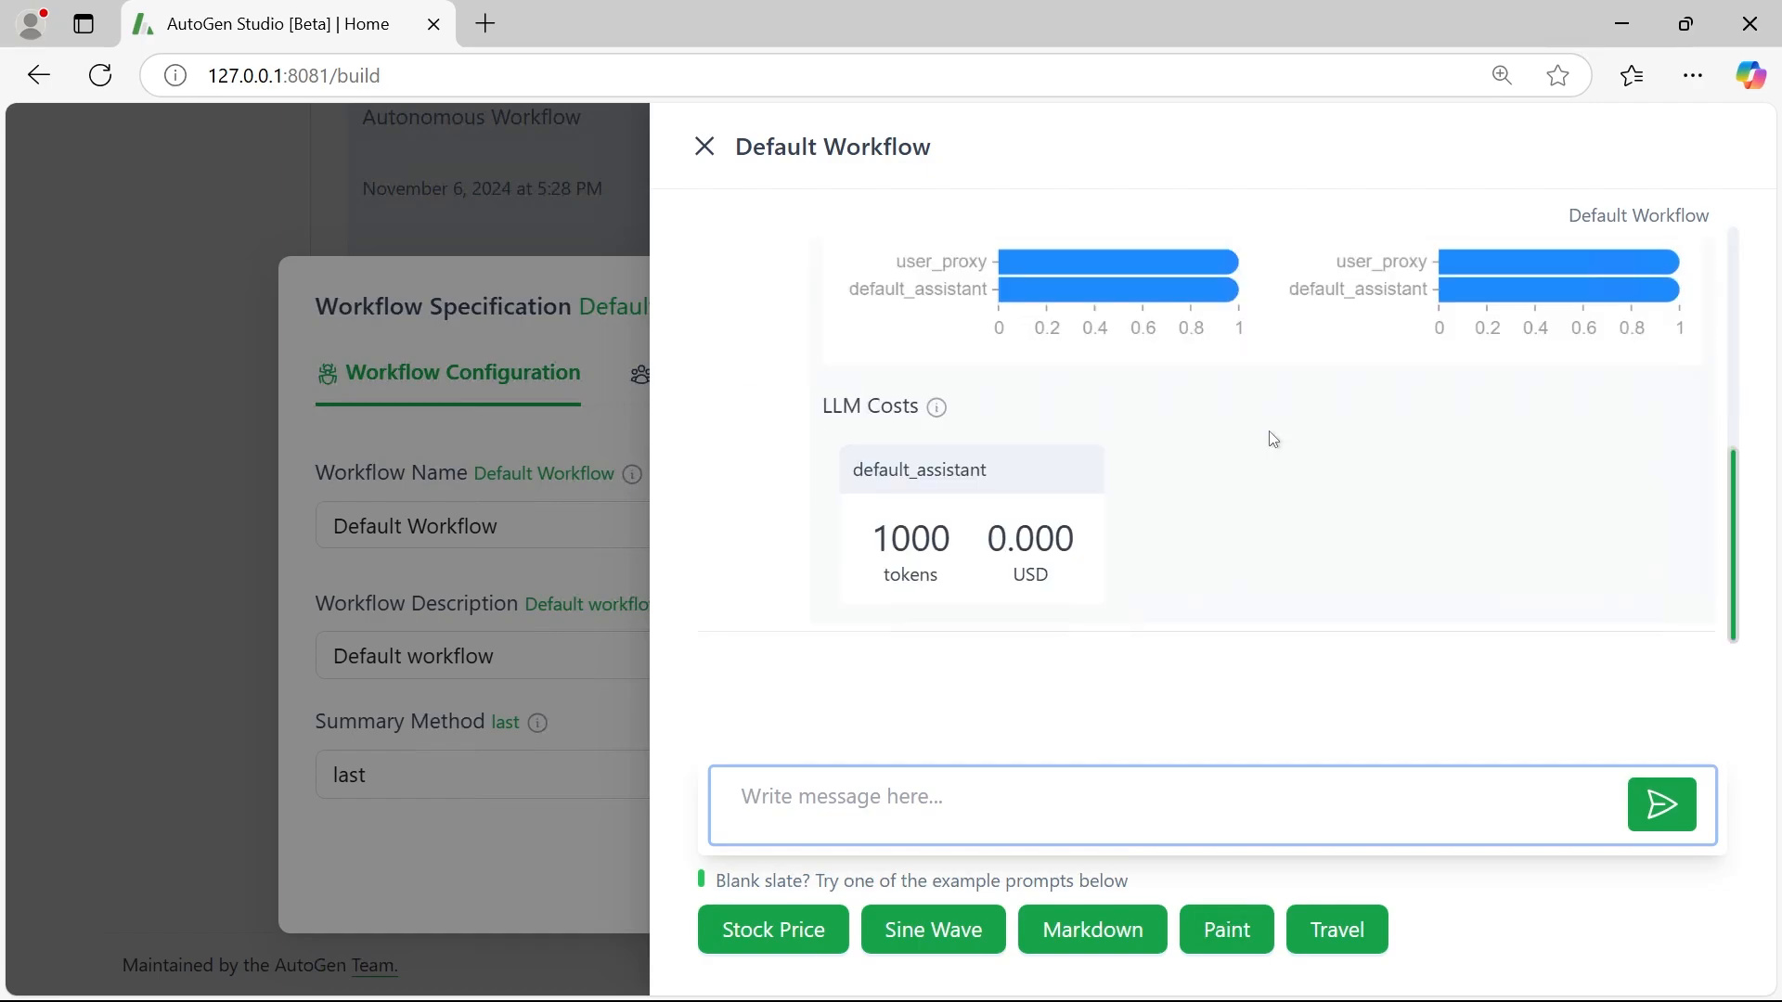
- Send the message "create a pdf document" in the Default Workflow test session
left_click(1169, 804)
type("c")
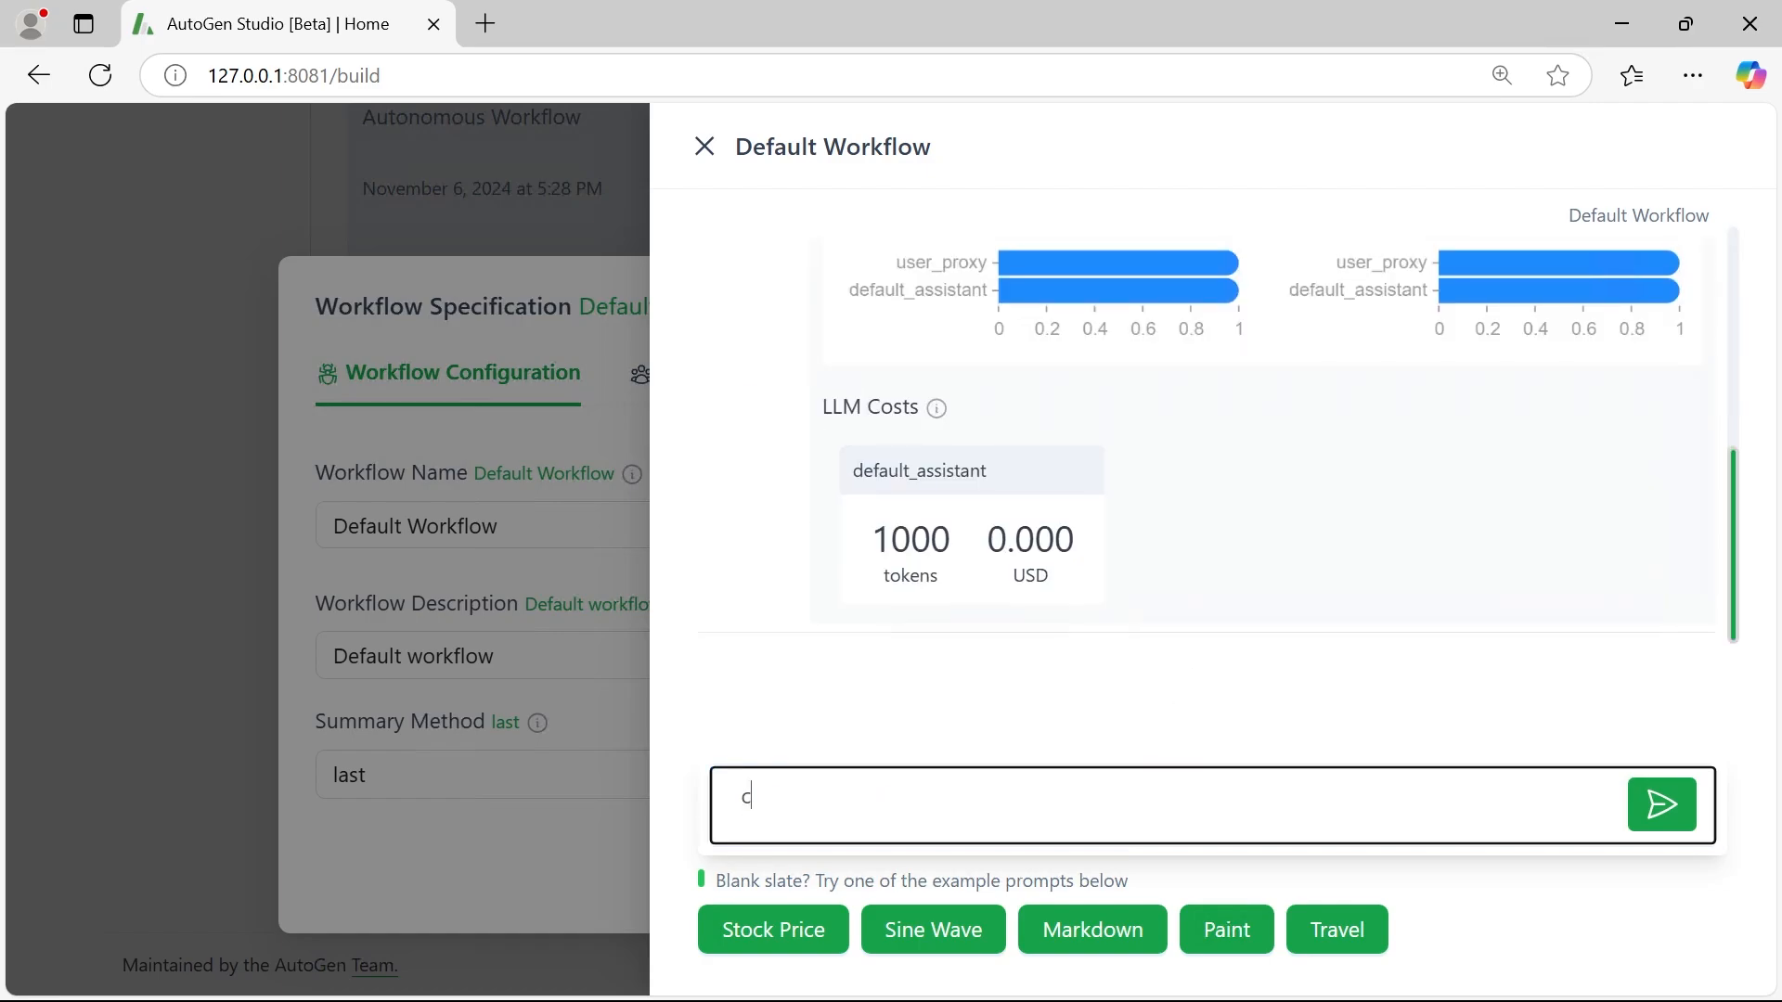
type("reate a pdf document")
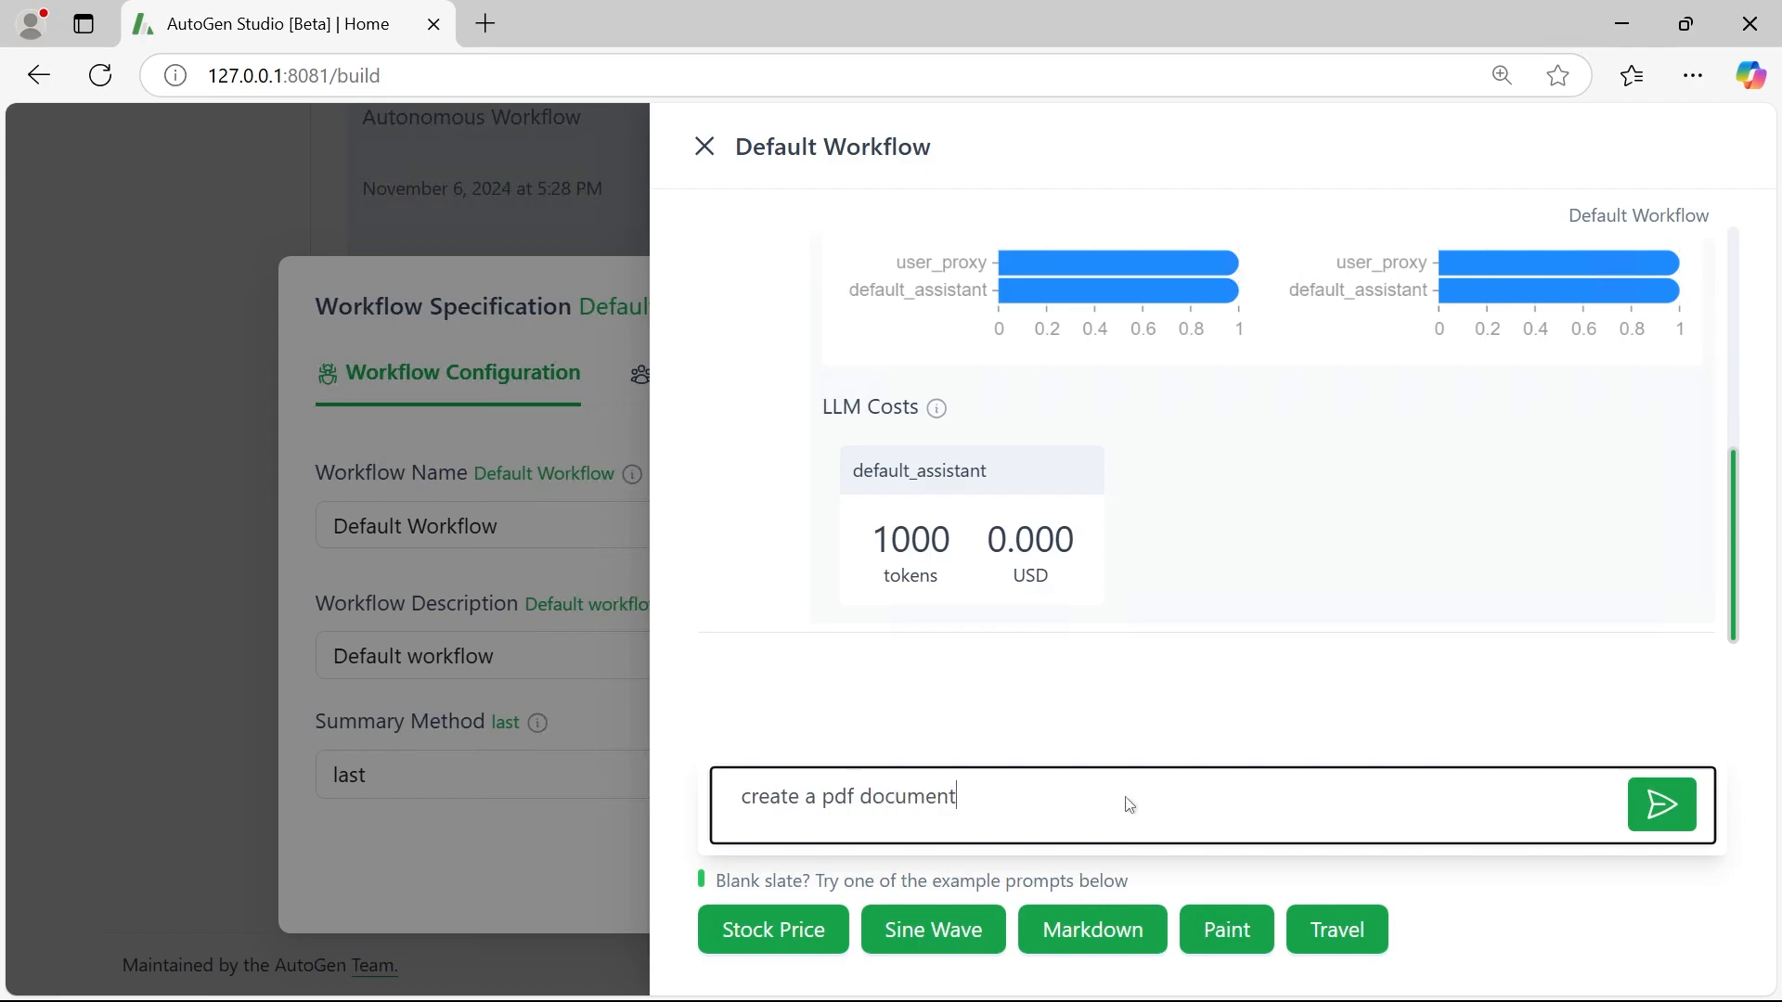
key("Return")
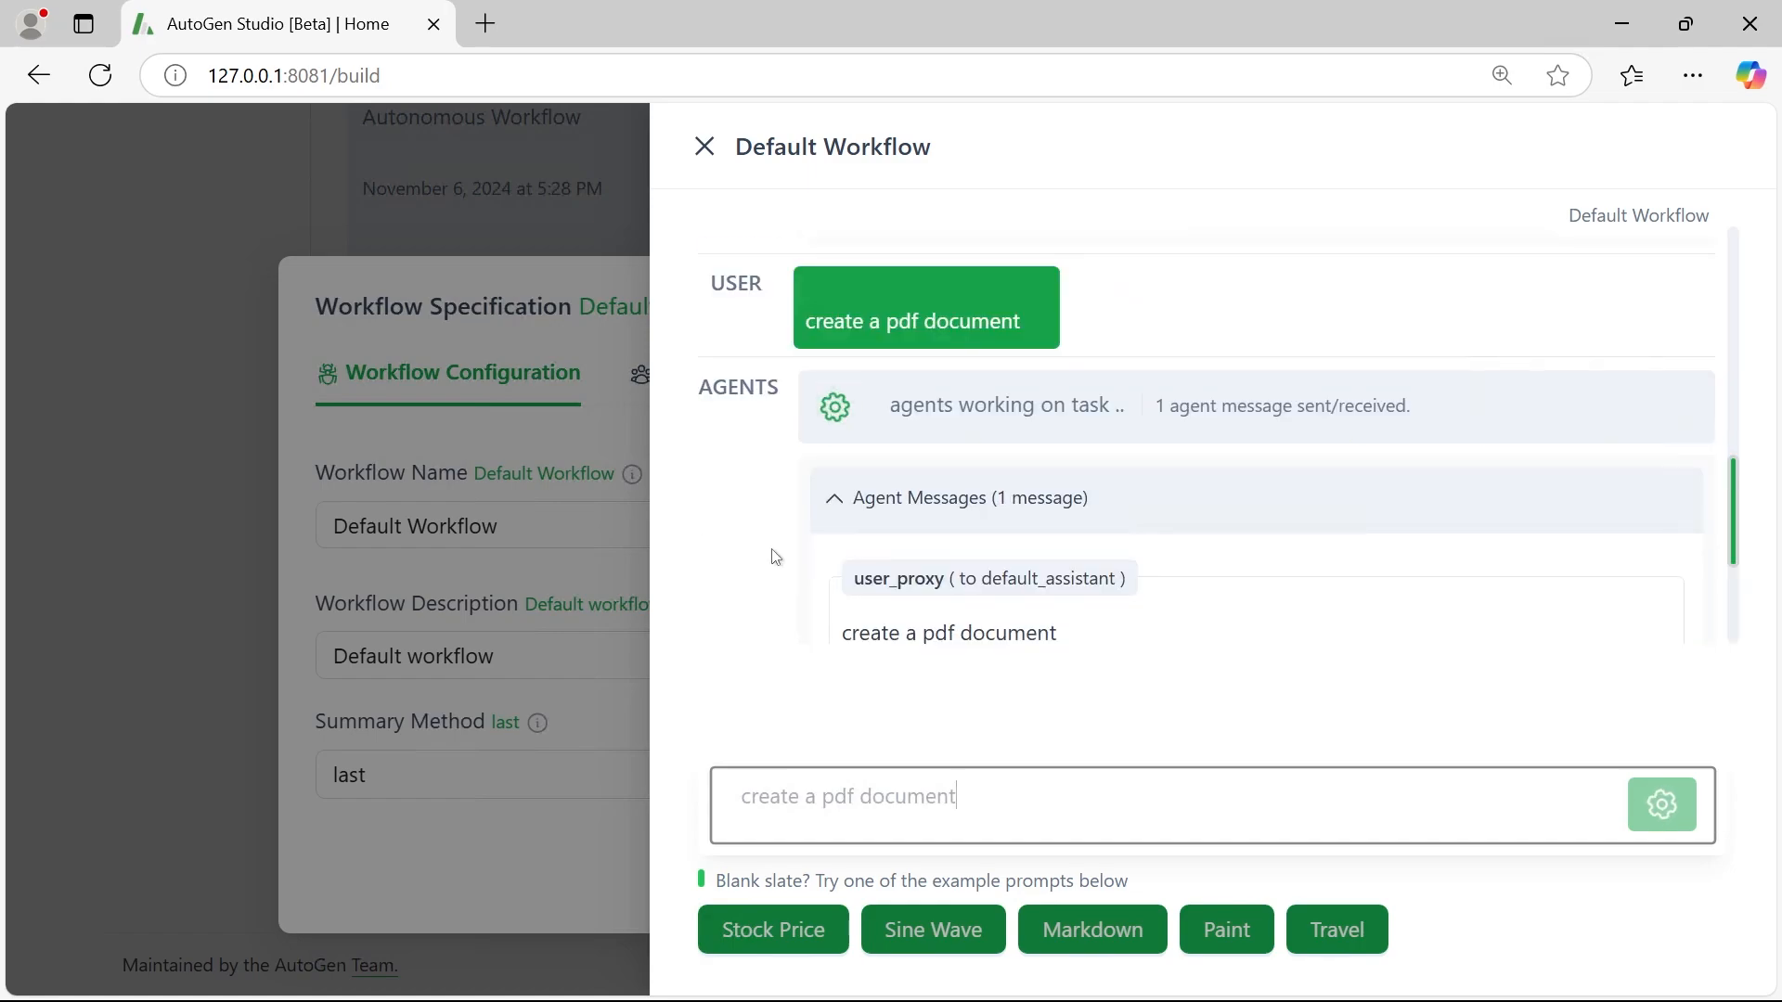
- Review the result files and expanded agent messages of the PDF request, including the generated code, and collapse the messages
scroll(1266, 513, "up", 3)
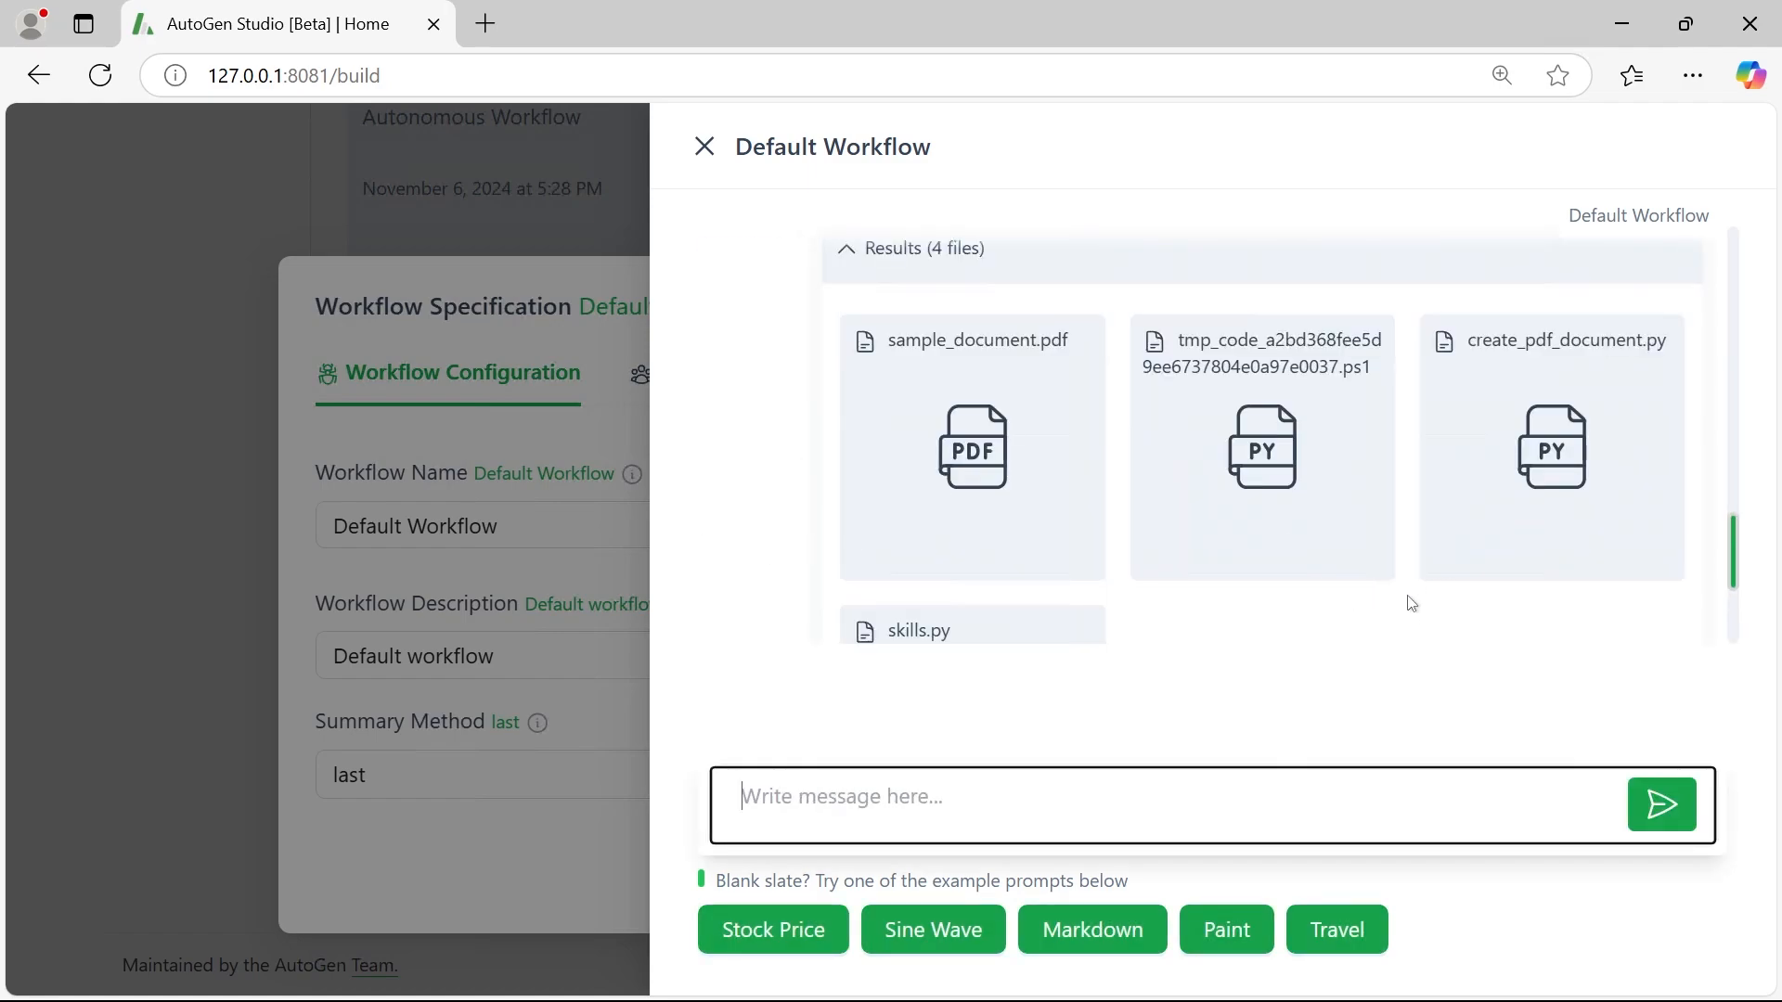
scroll(1407, 599, "up", 2)
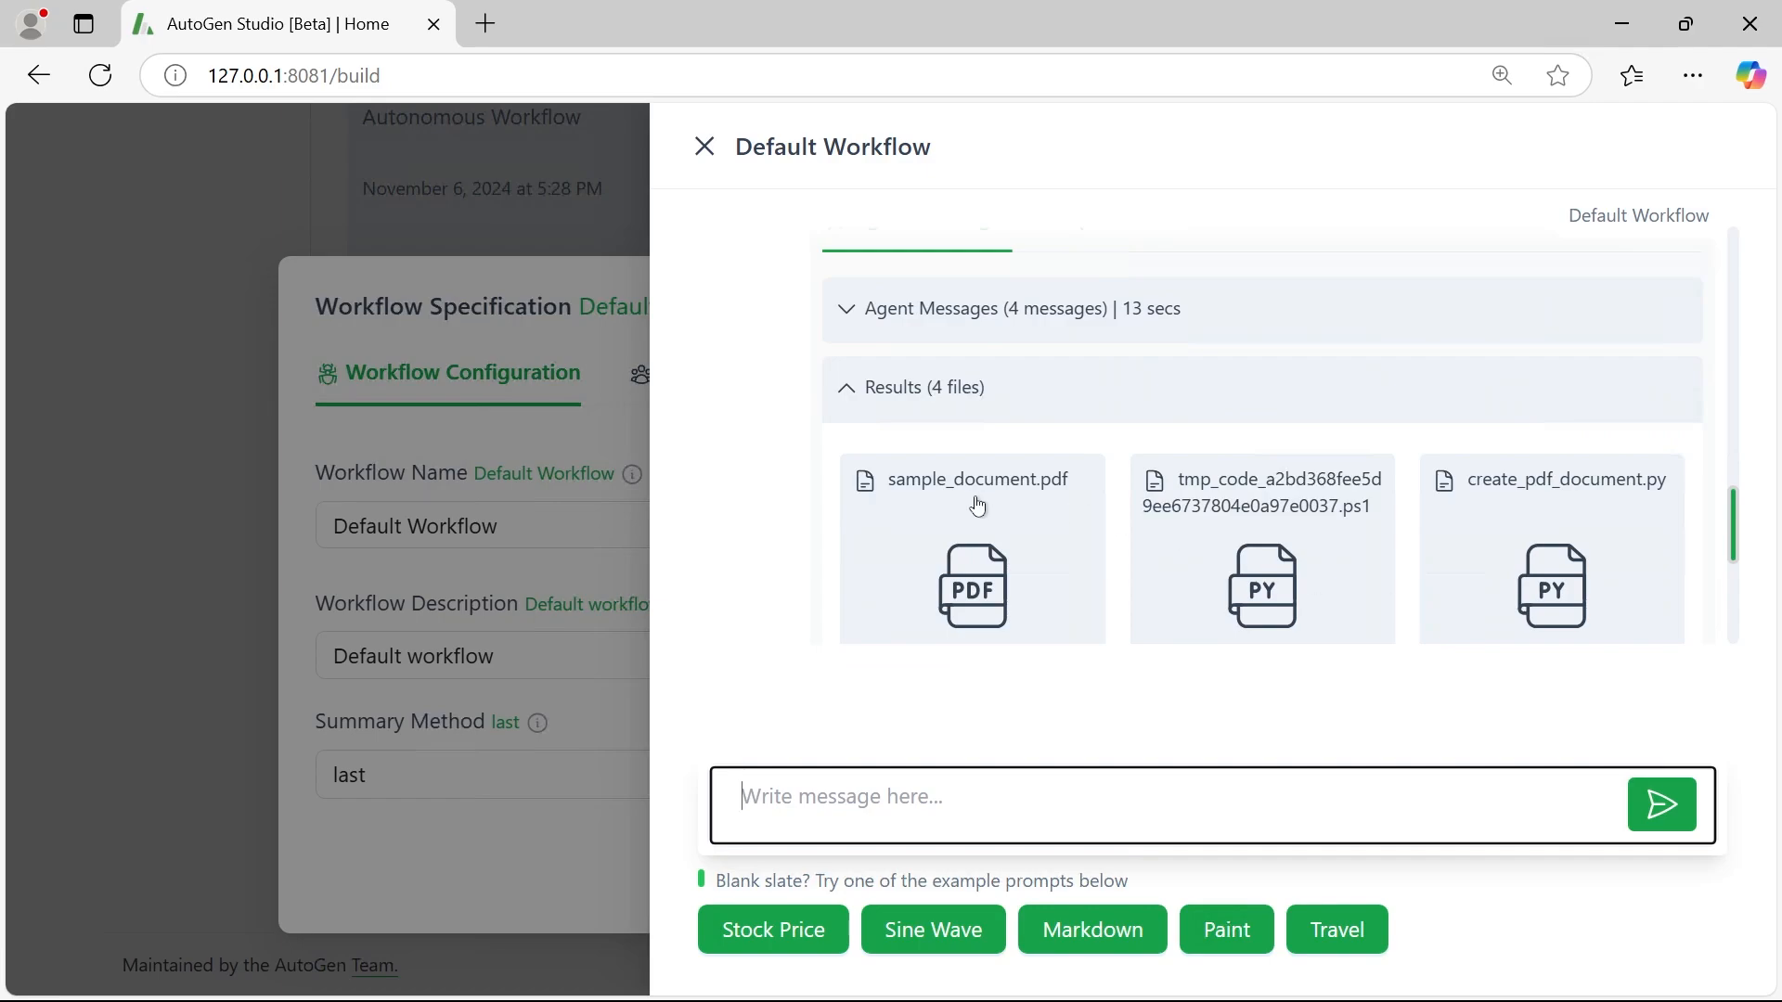
left_click(1002, 315)
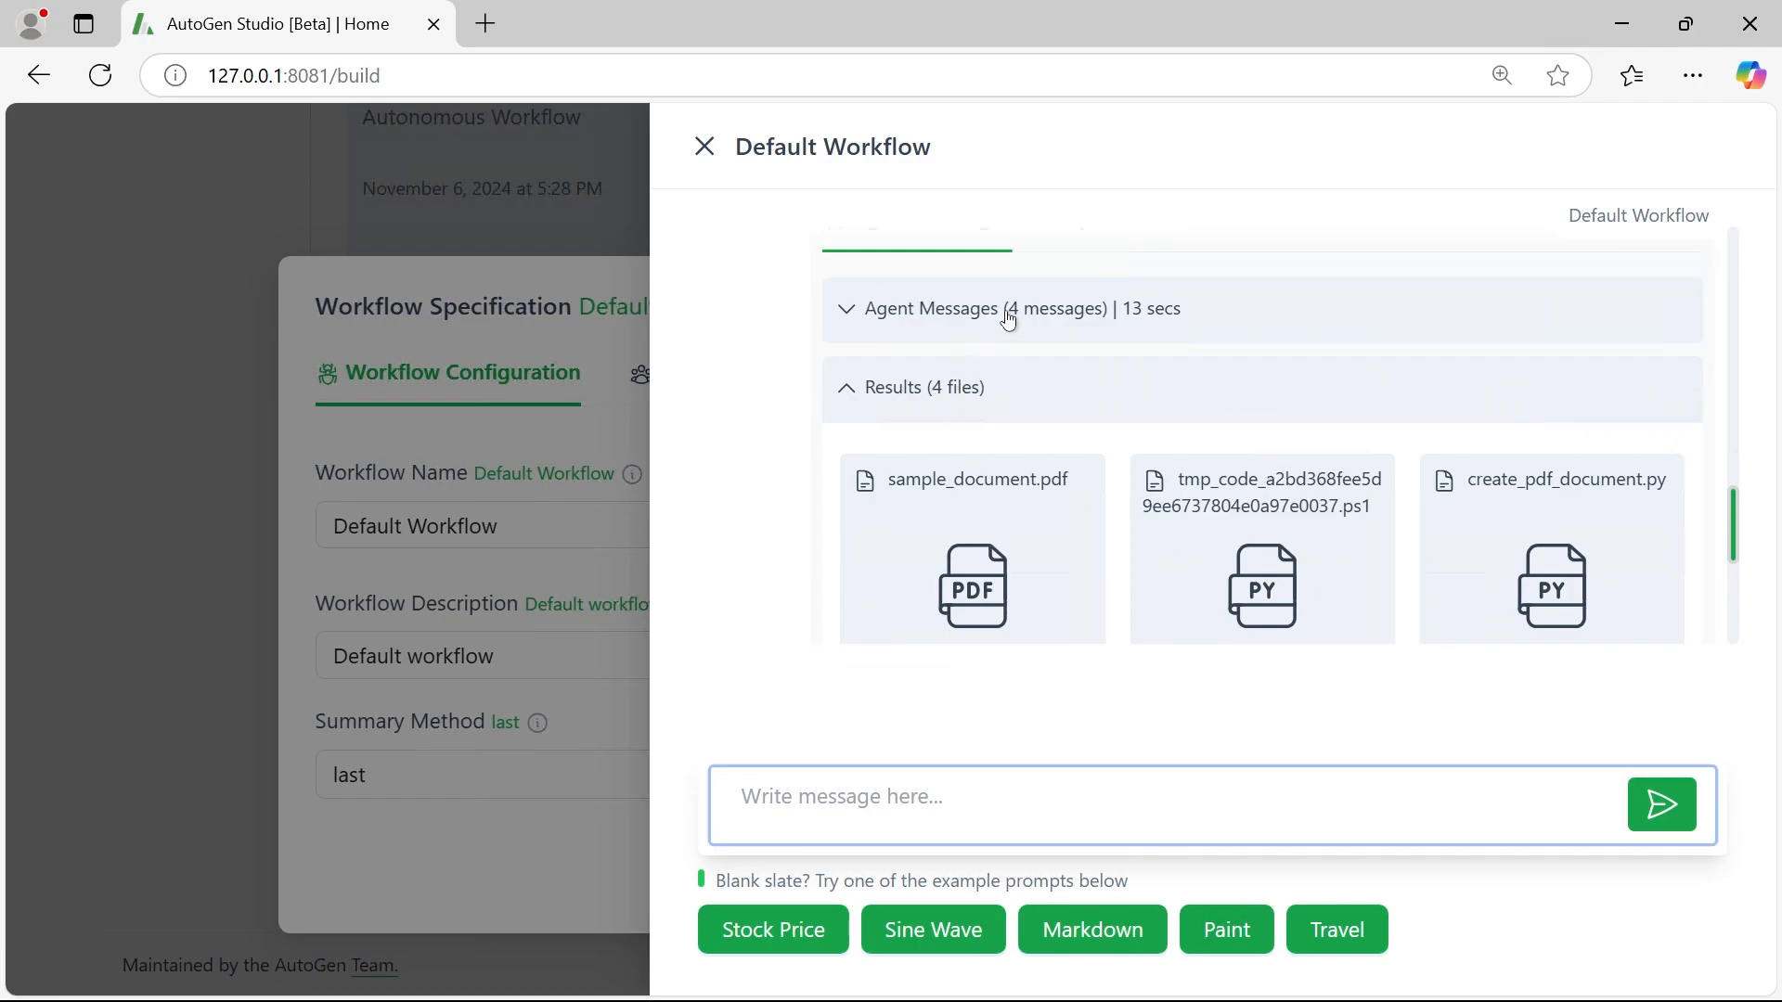
scroll(1054, 449, "down", 6)
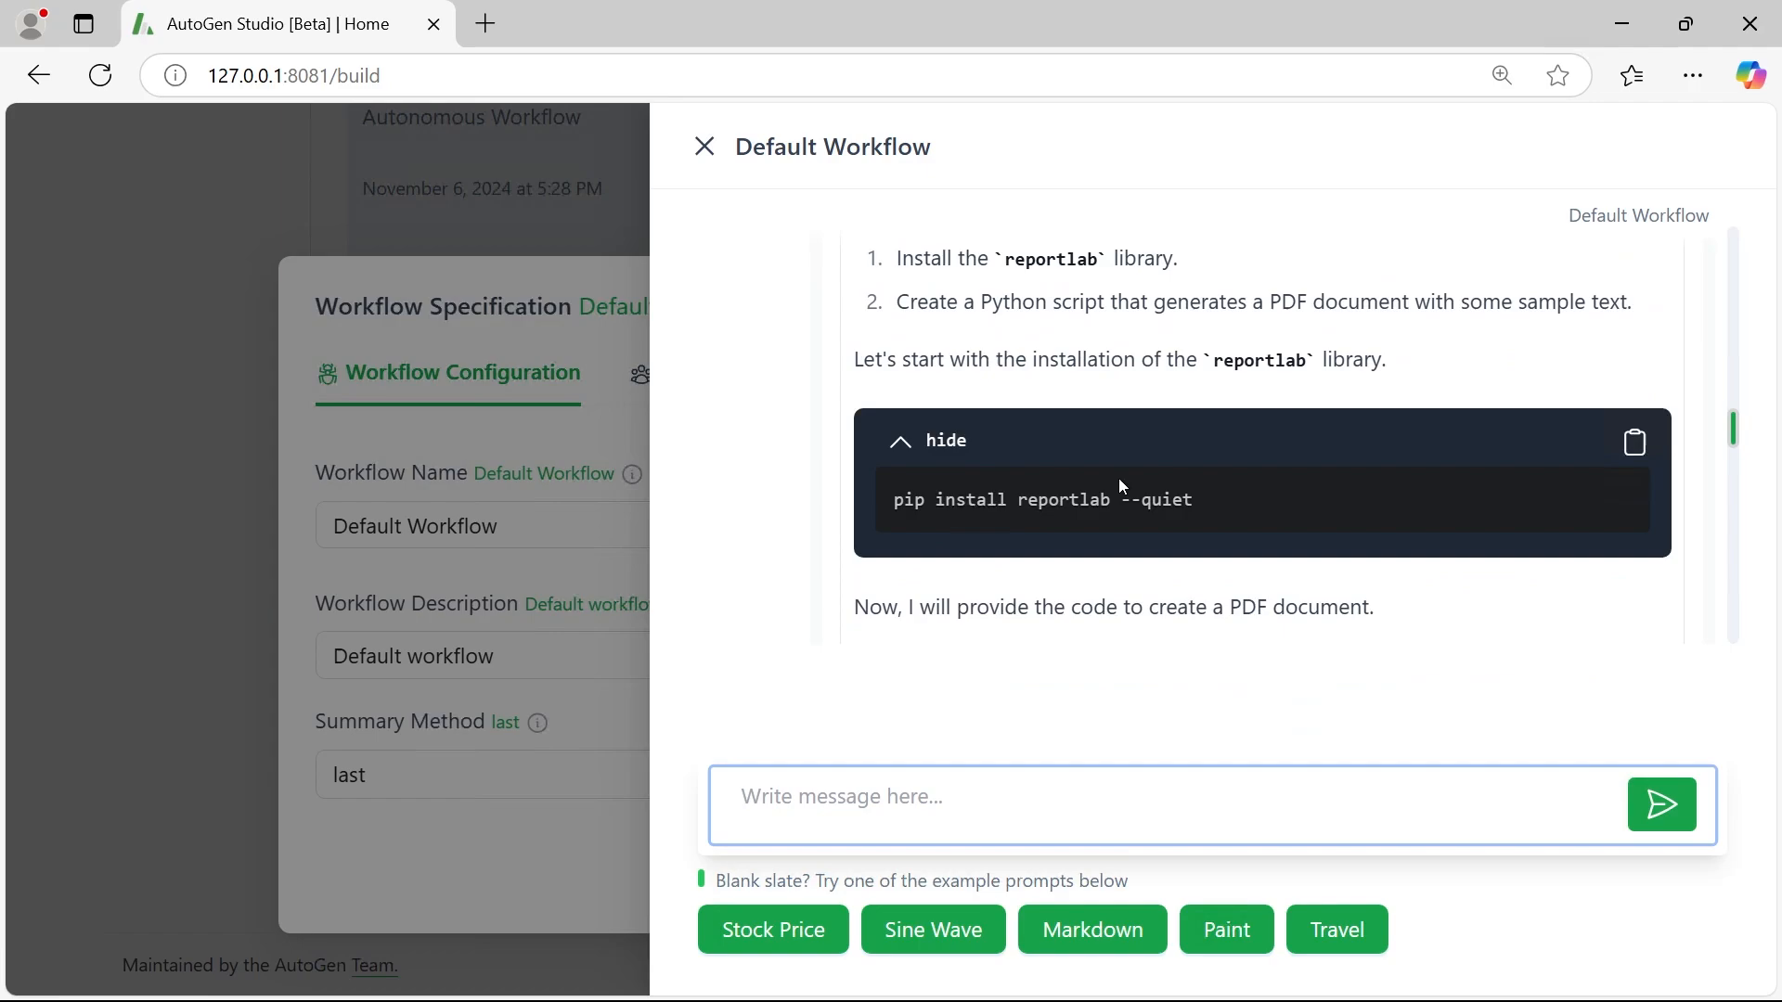
scroll(1117, 477, "down", 10)
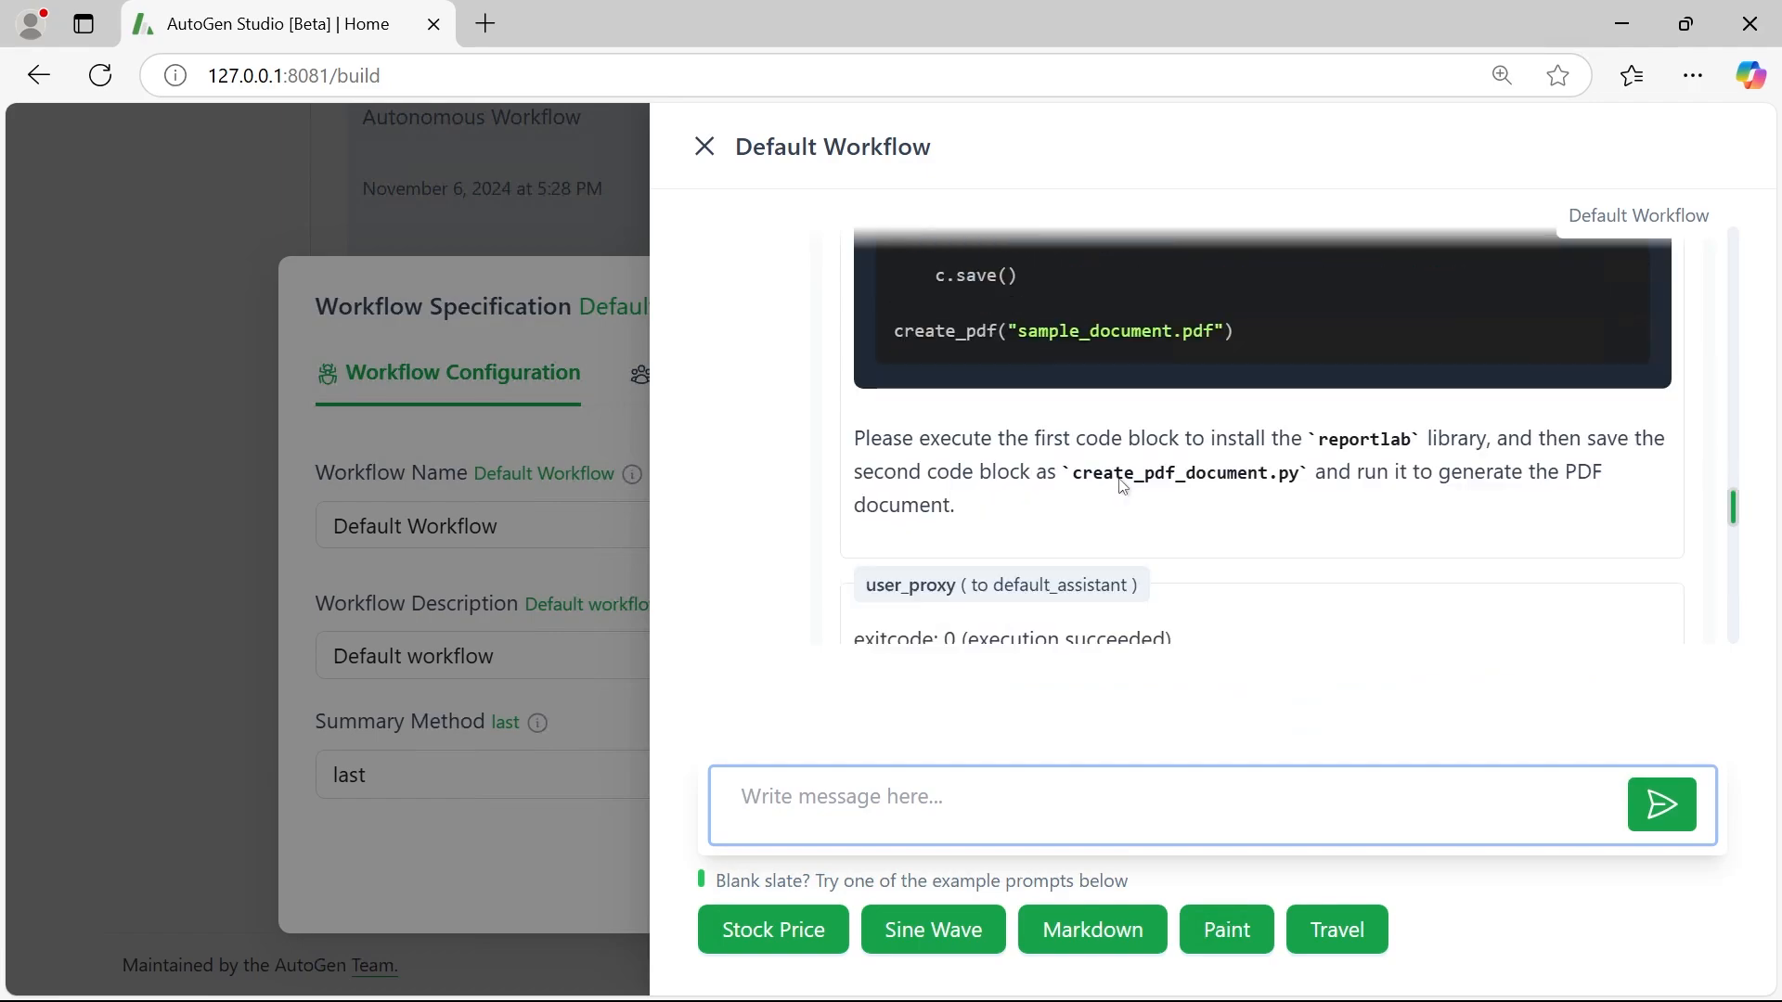
scroll(1123, 484, "down", 2)
scroll(1123, 485, "up", 7)
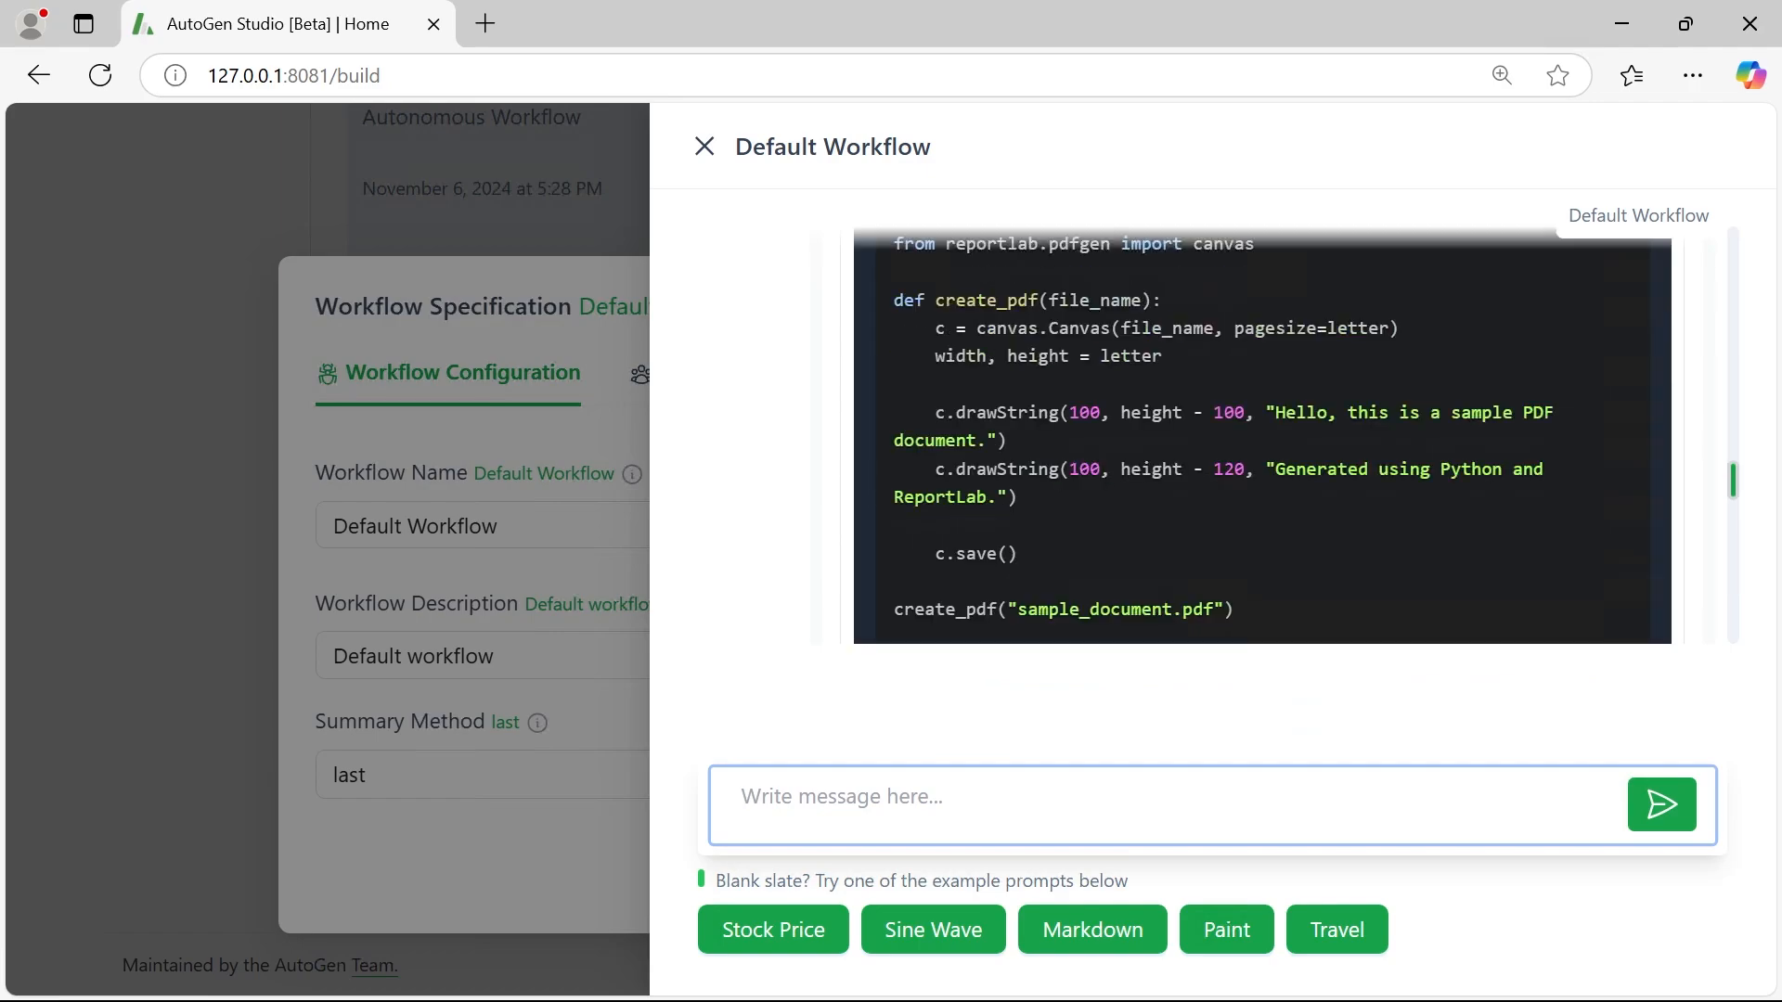
scroll(1121, 484, "down", 3)
scroll(1121, 484, "up", 8)
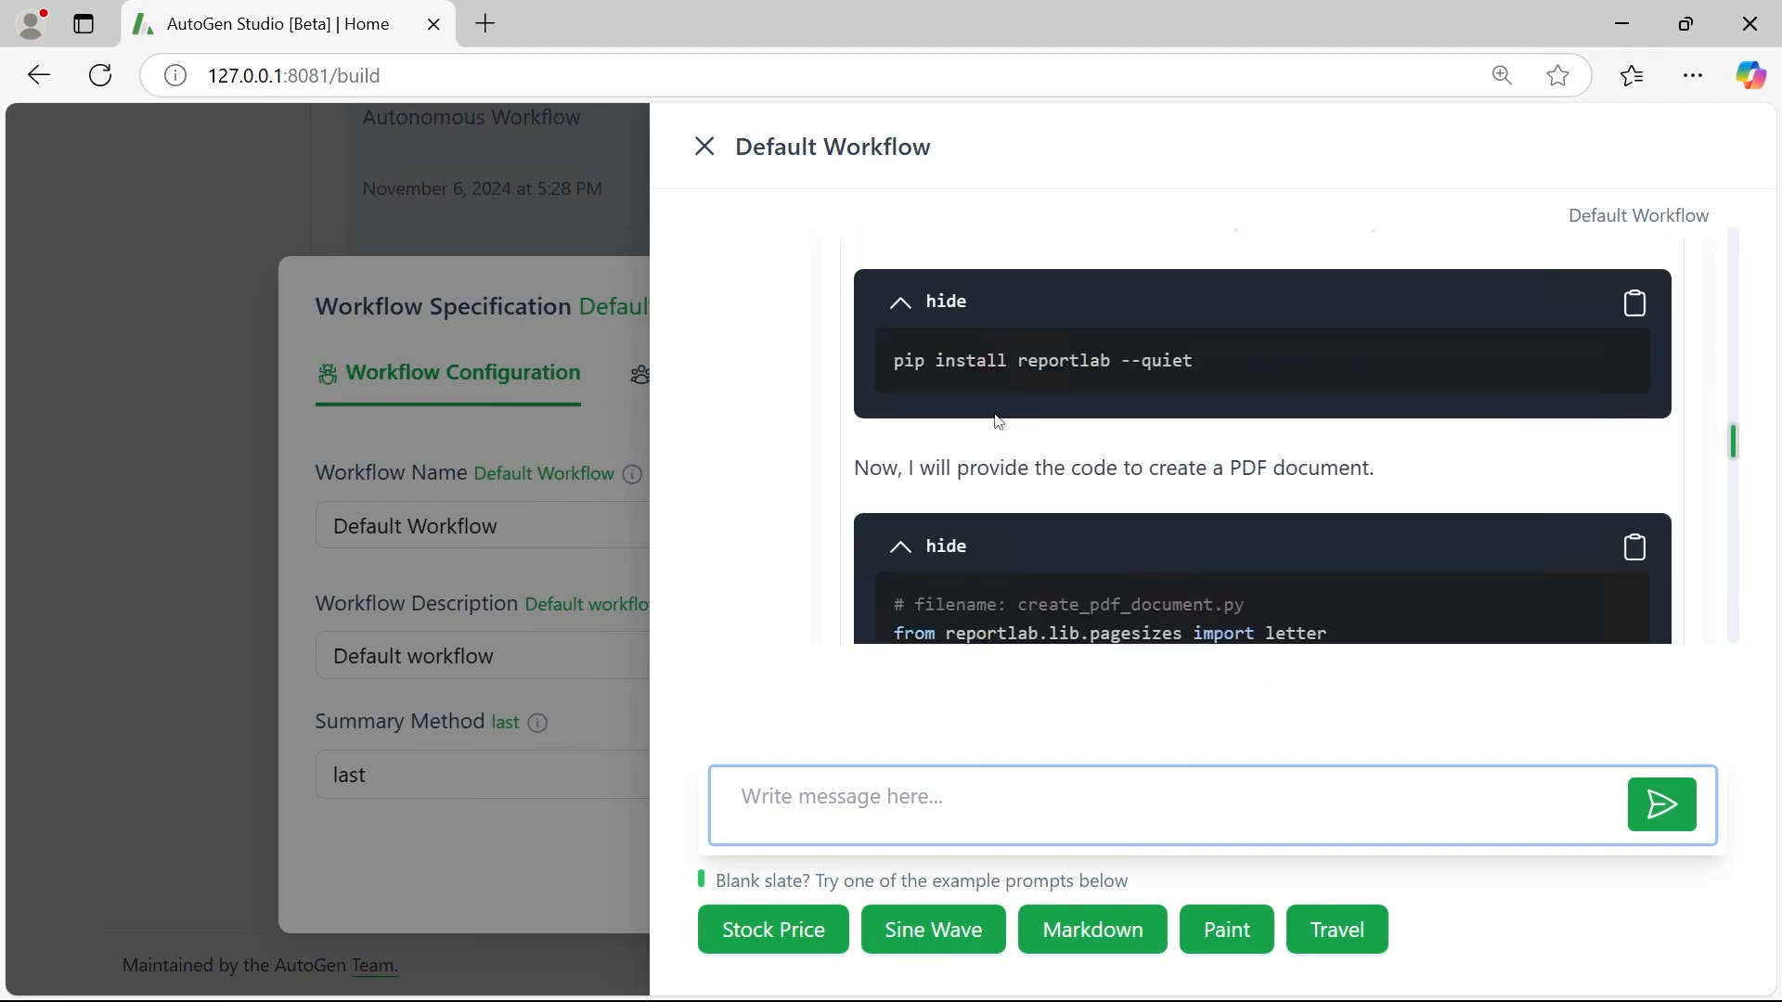
scroll(961, 418, "up", 3)
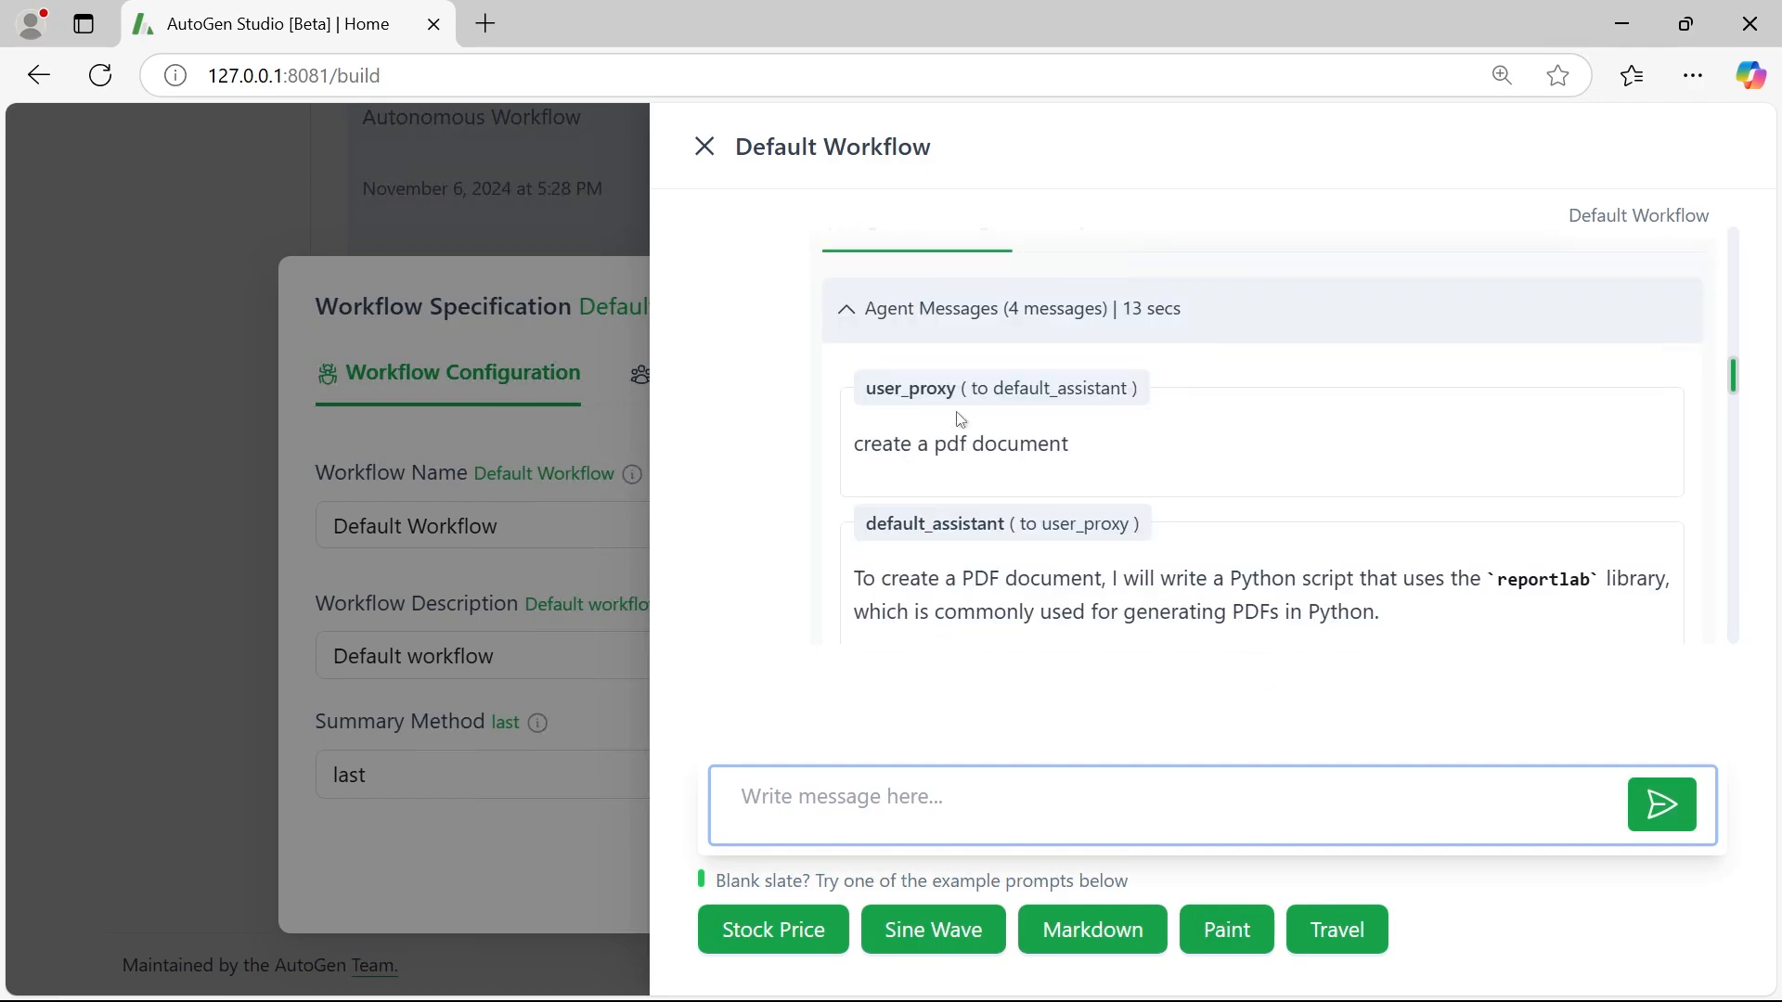
left_click(828, 324)
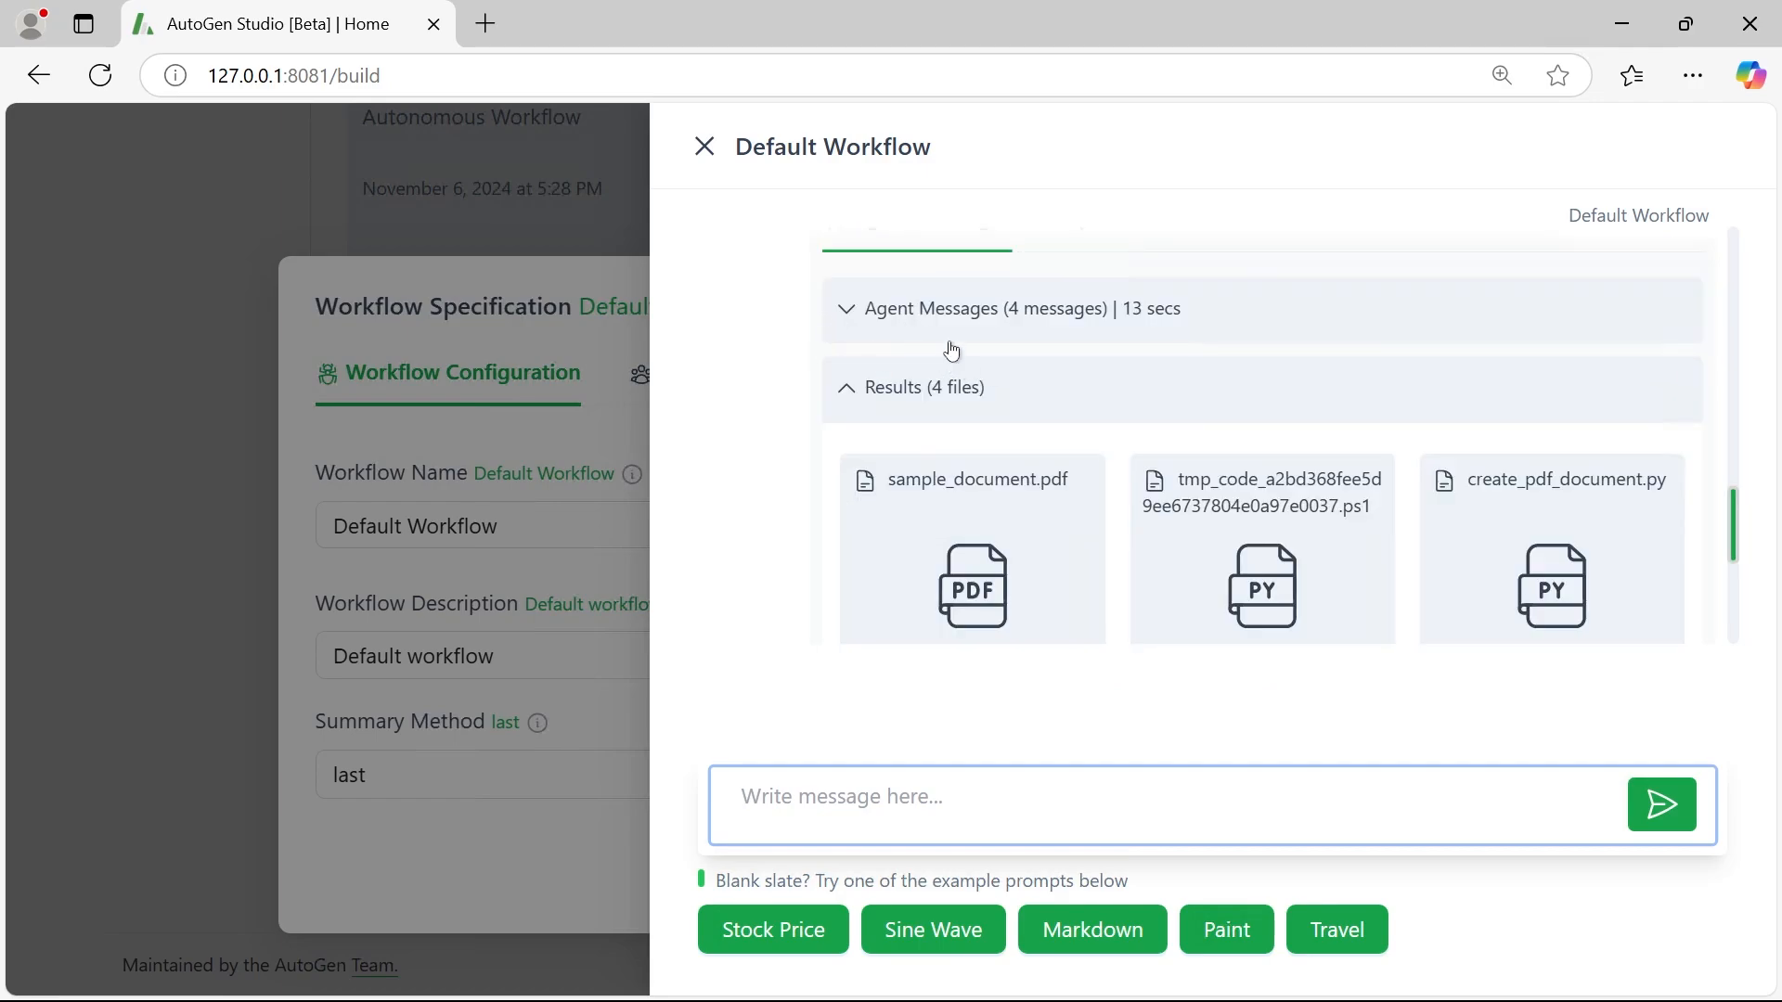
- Expand the agent messages of the PDF request again and read the assistant's plan for generating the document
scroll(951, 350, "up", 2)
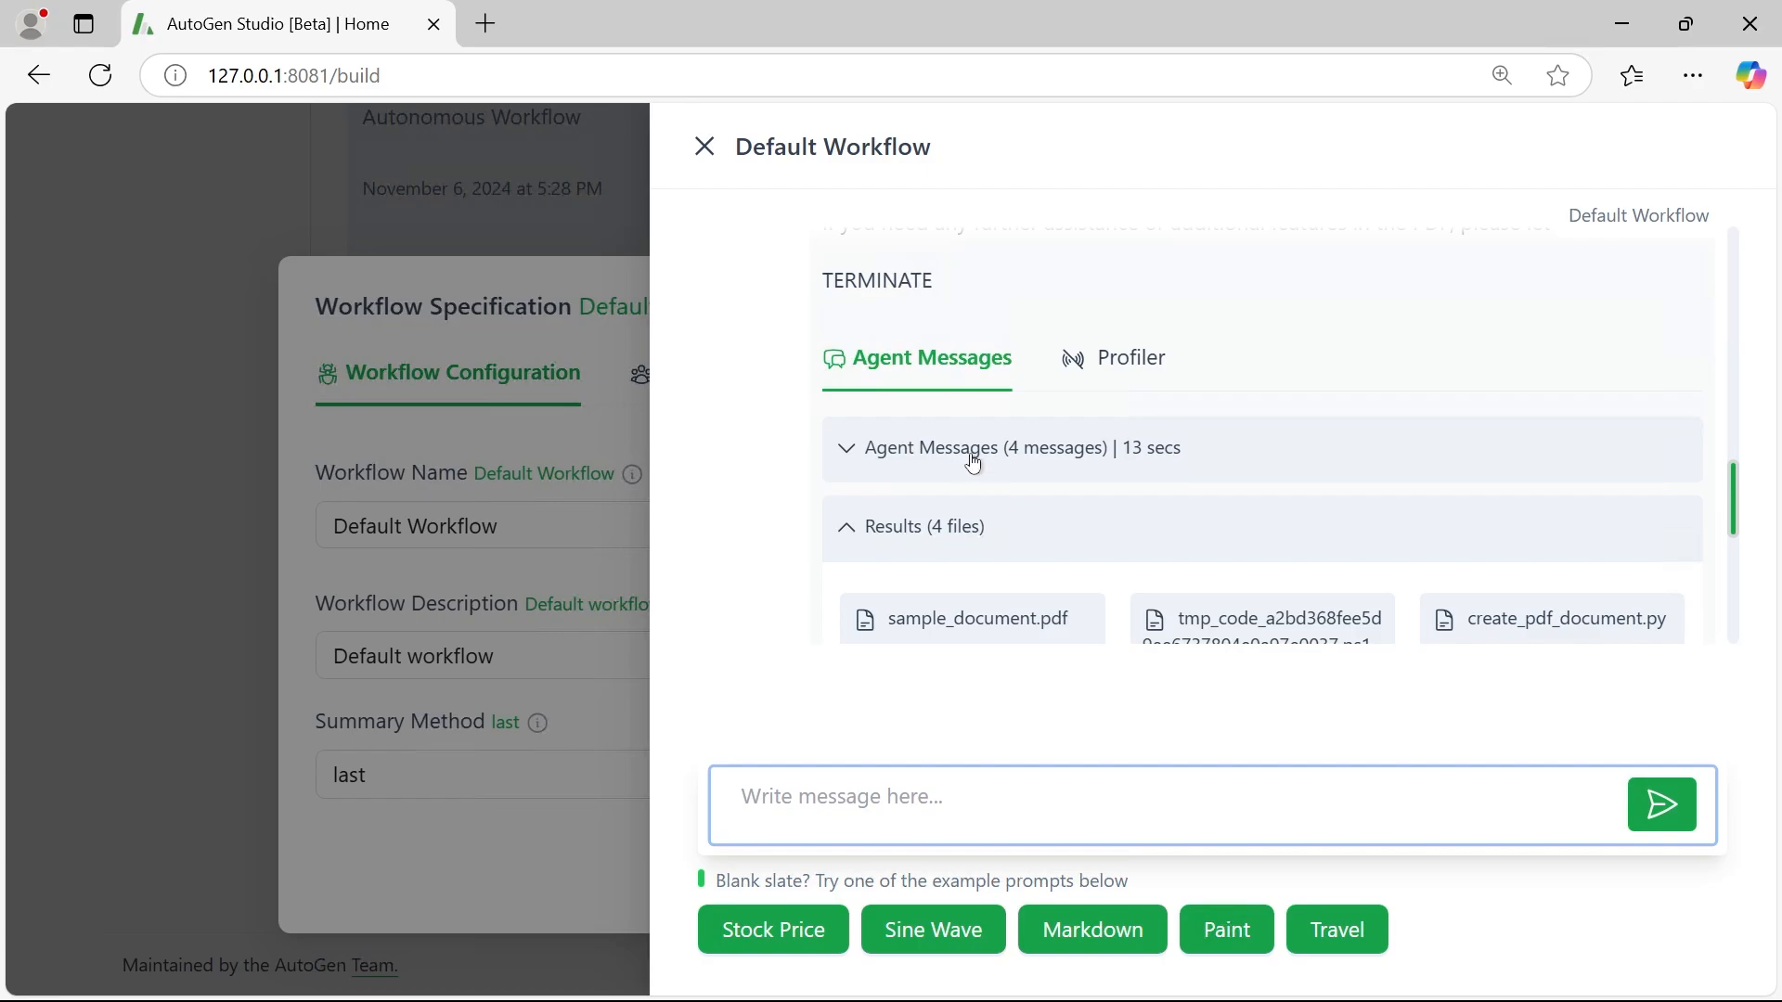
left_click(924, 450)
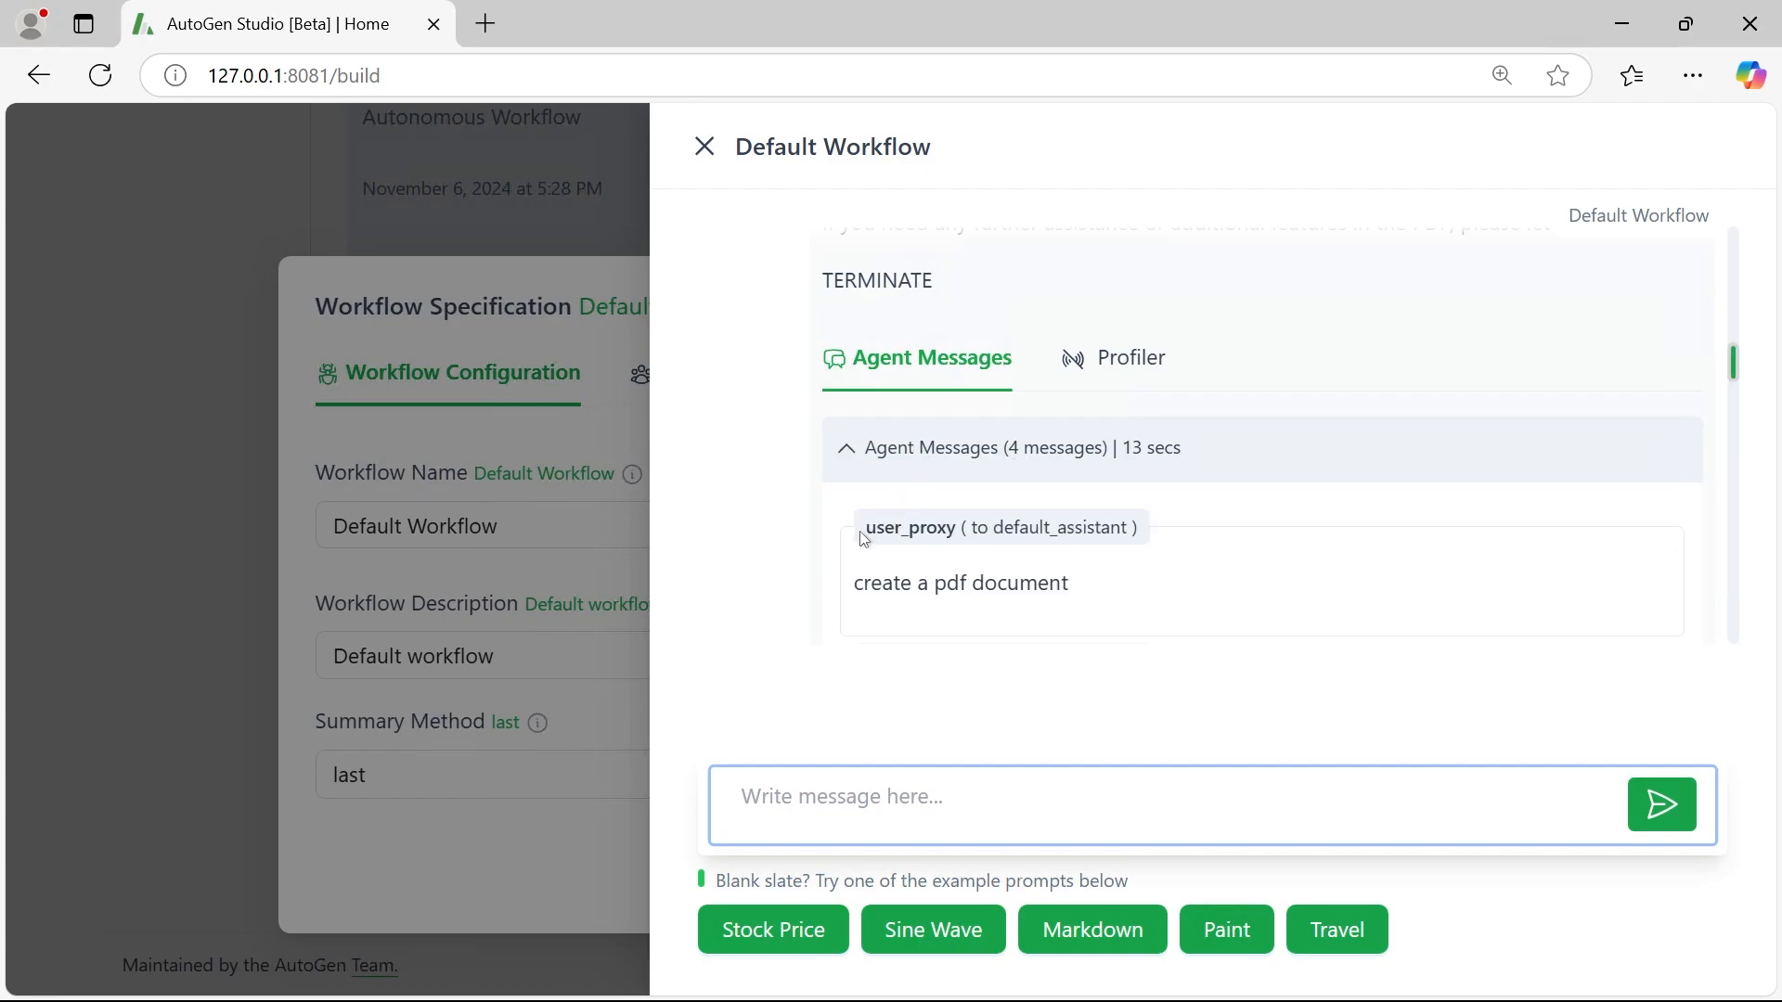
scroll(863, 538, "down", 5)
scroll(863, 540, "up", 2)
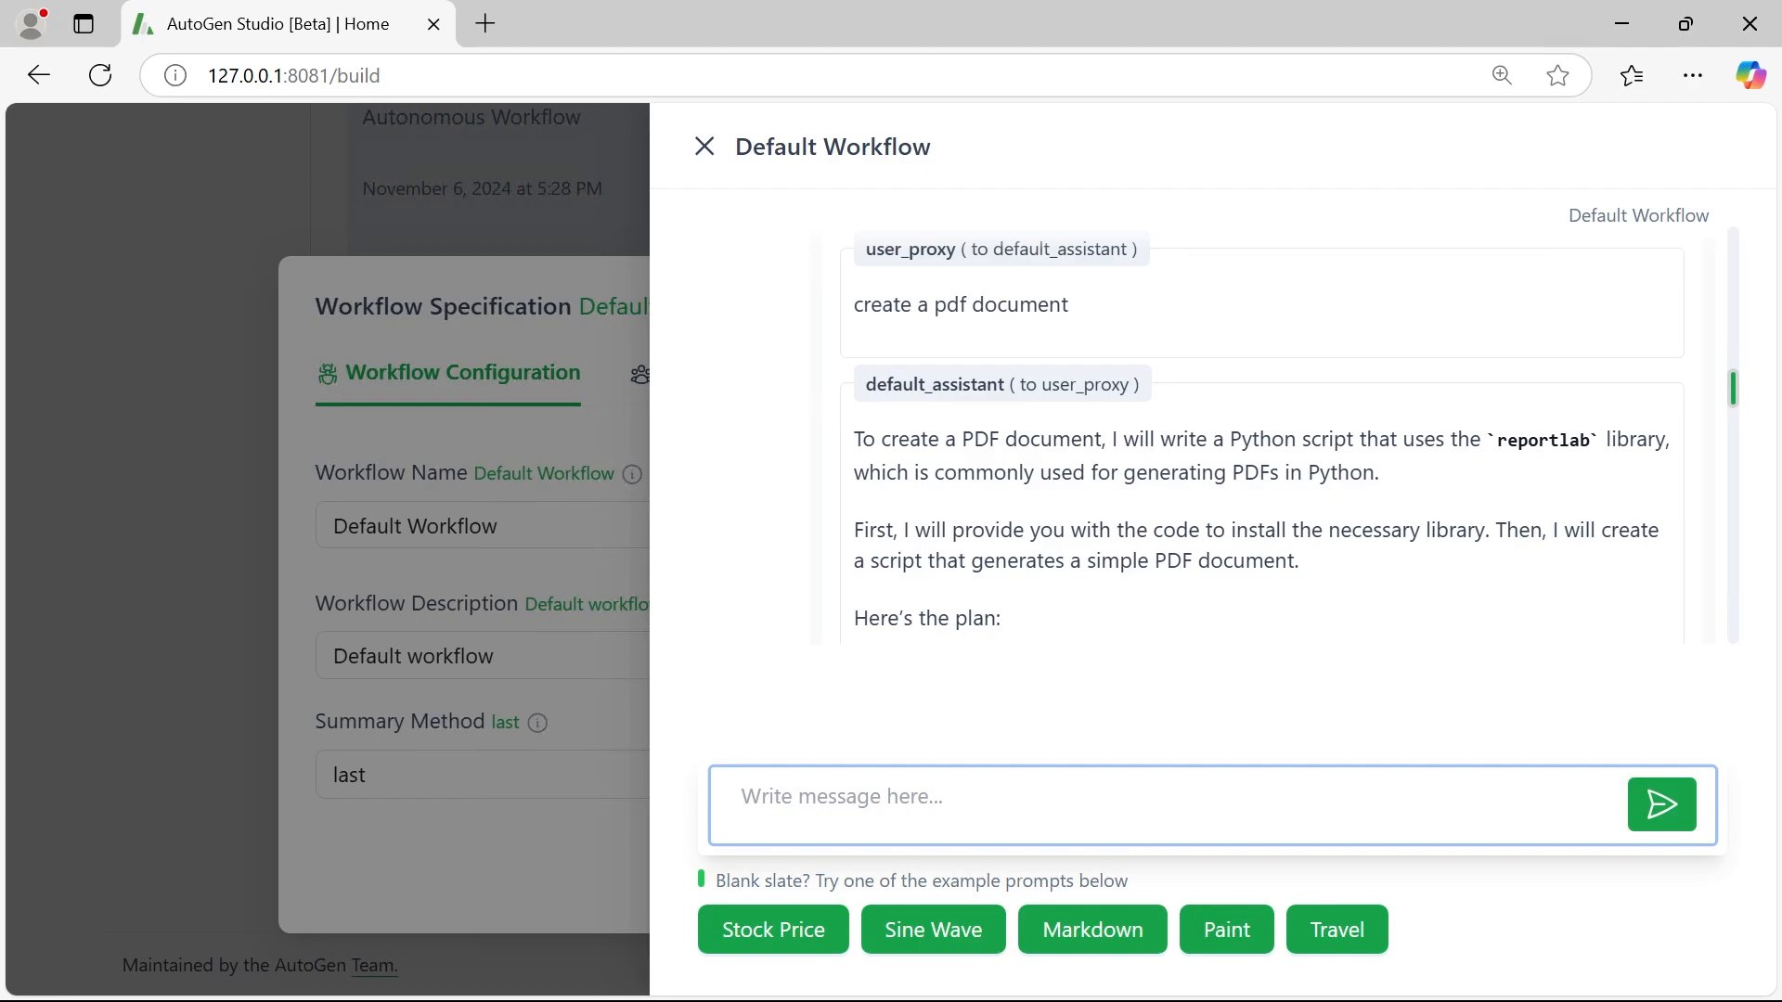
left_click_drag(852, 439, 1484, 441)
left_click_drag(1321, 473, 1330, 472)
scroll(1329, 482, "down", 1)
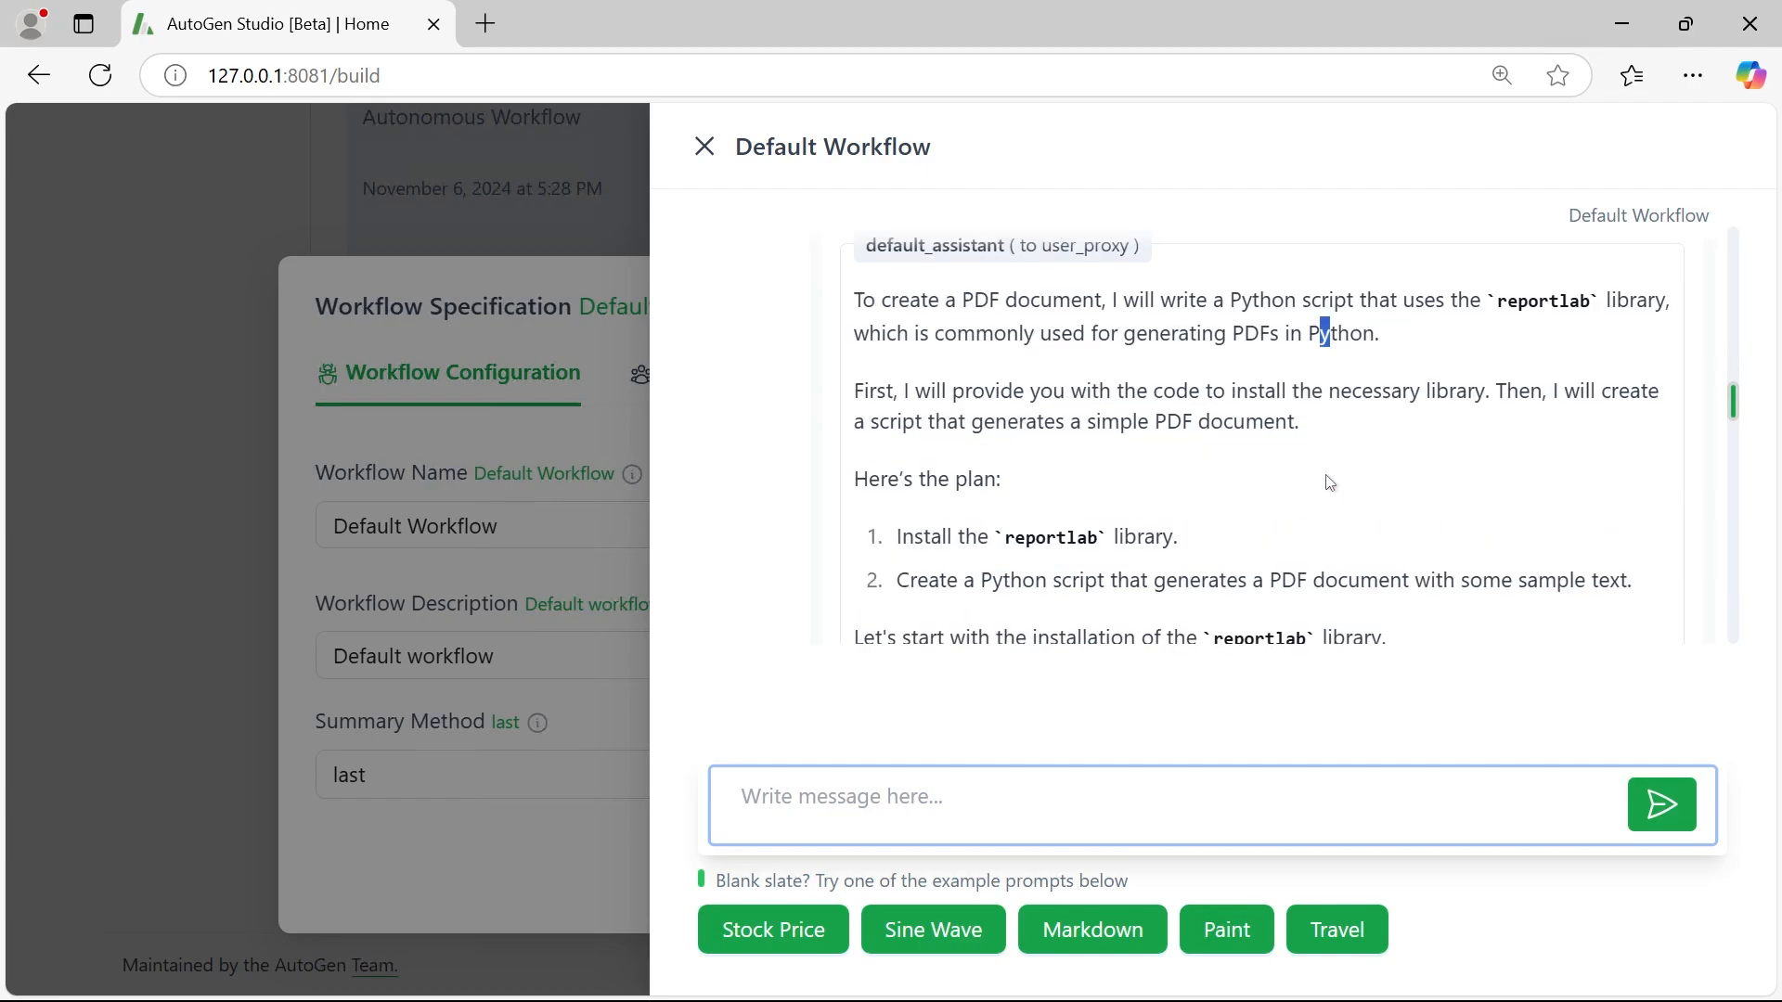
scroll(1329, 483, "down", 5)
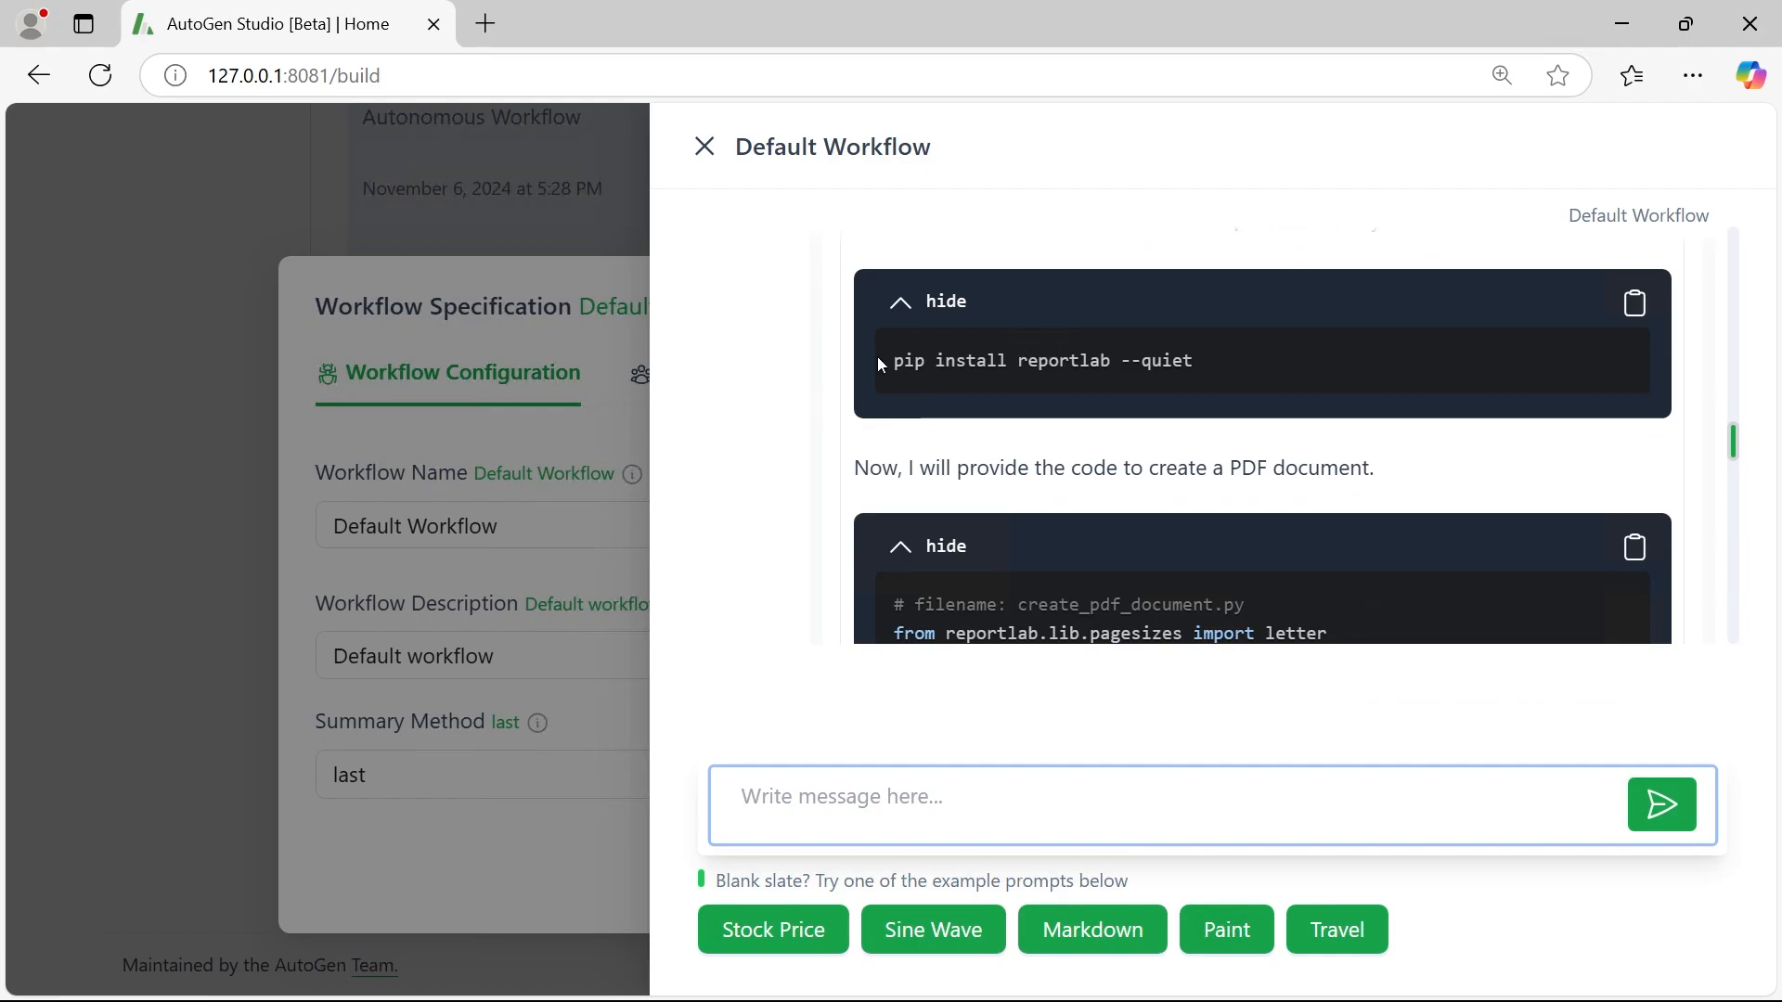
- Examine the PDF request's library install command, script execution output and generated result files
left_click_drag(893, 360, 1299, 366)
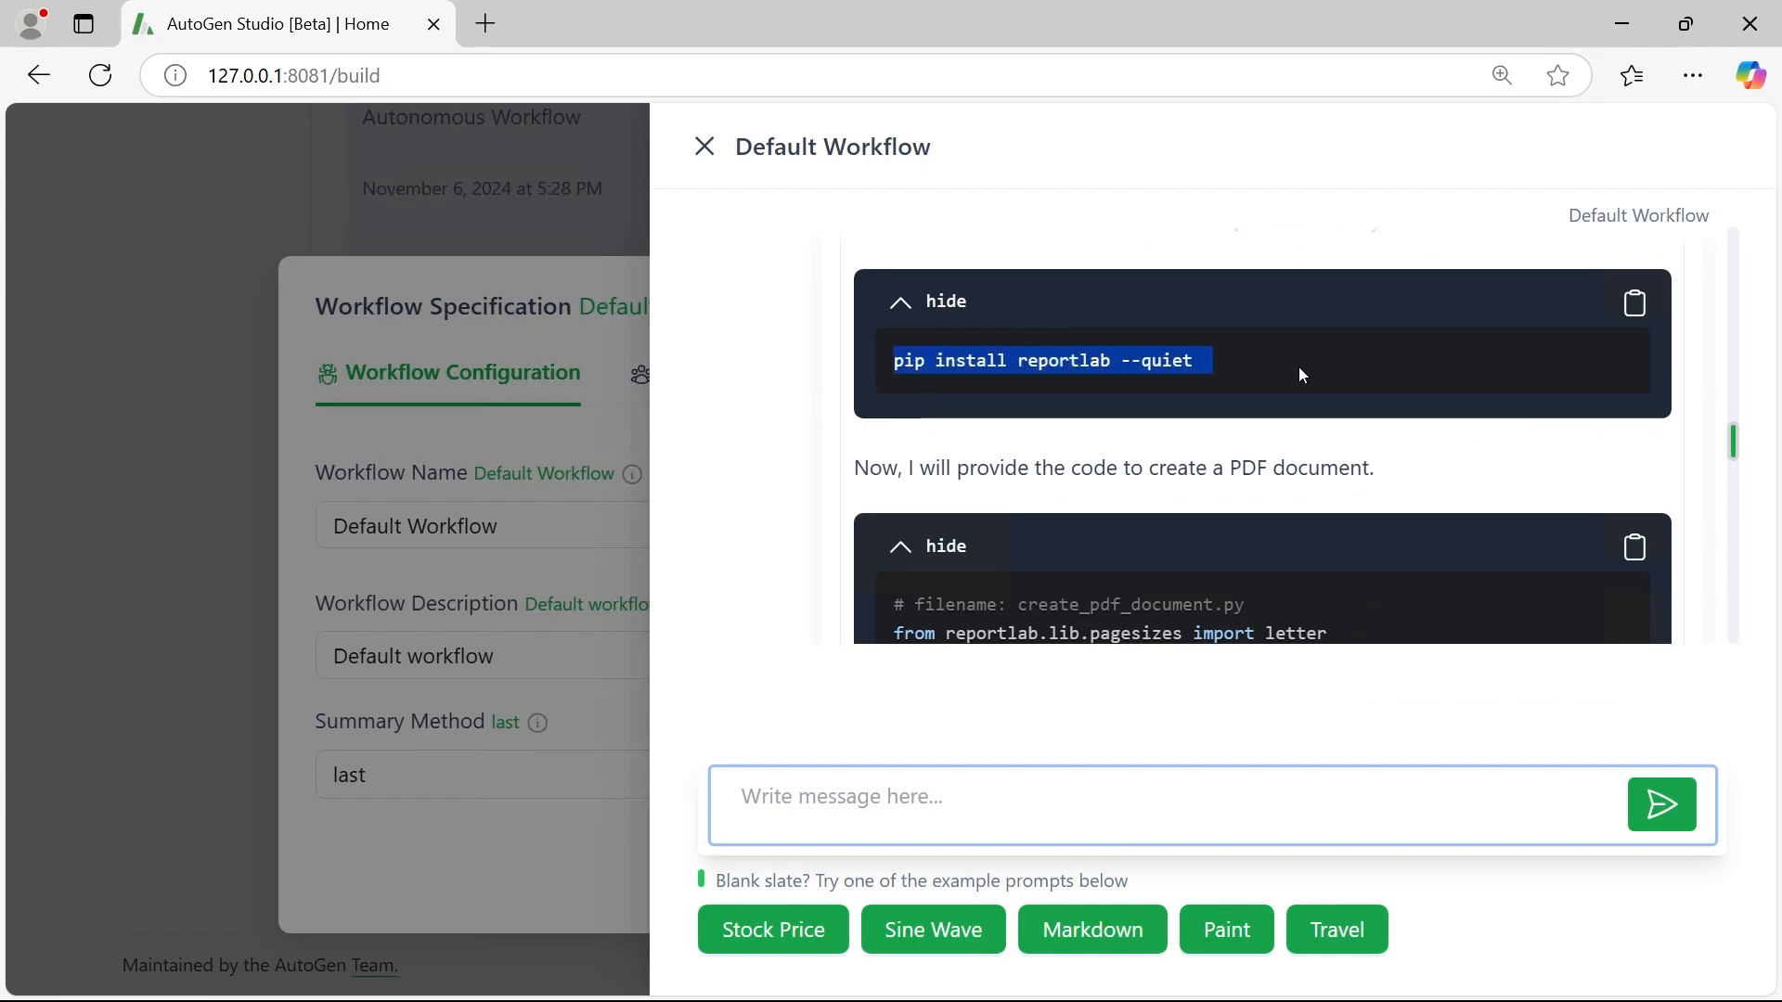
left_click(1084, 436)
scroll(1084, 436, "down", 9)
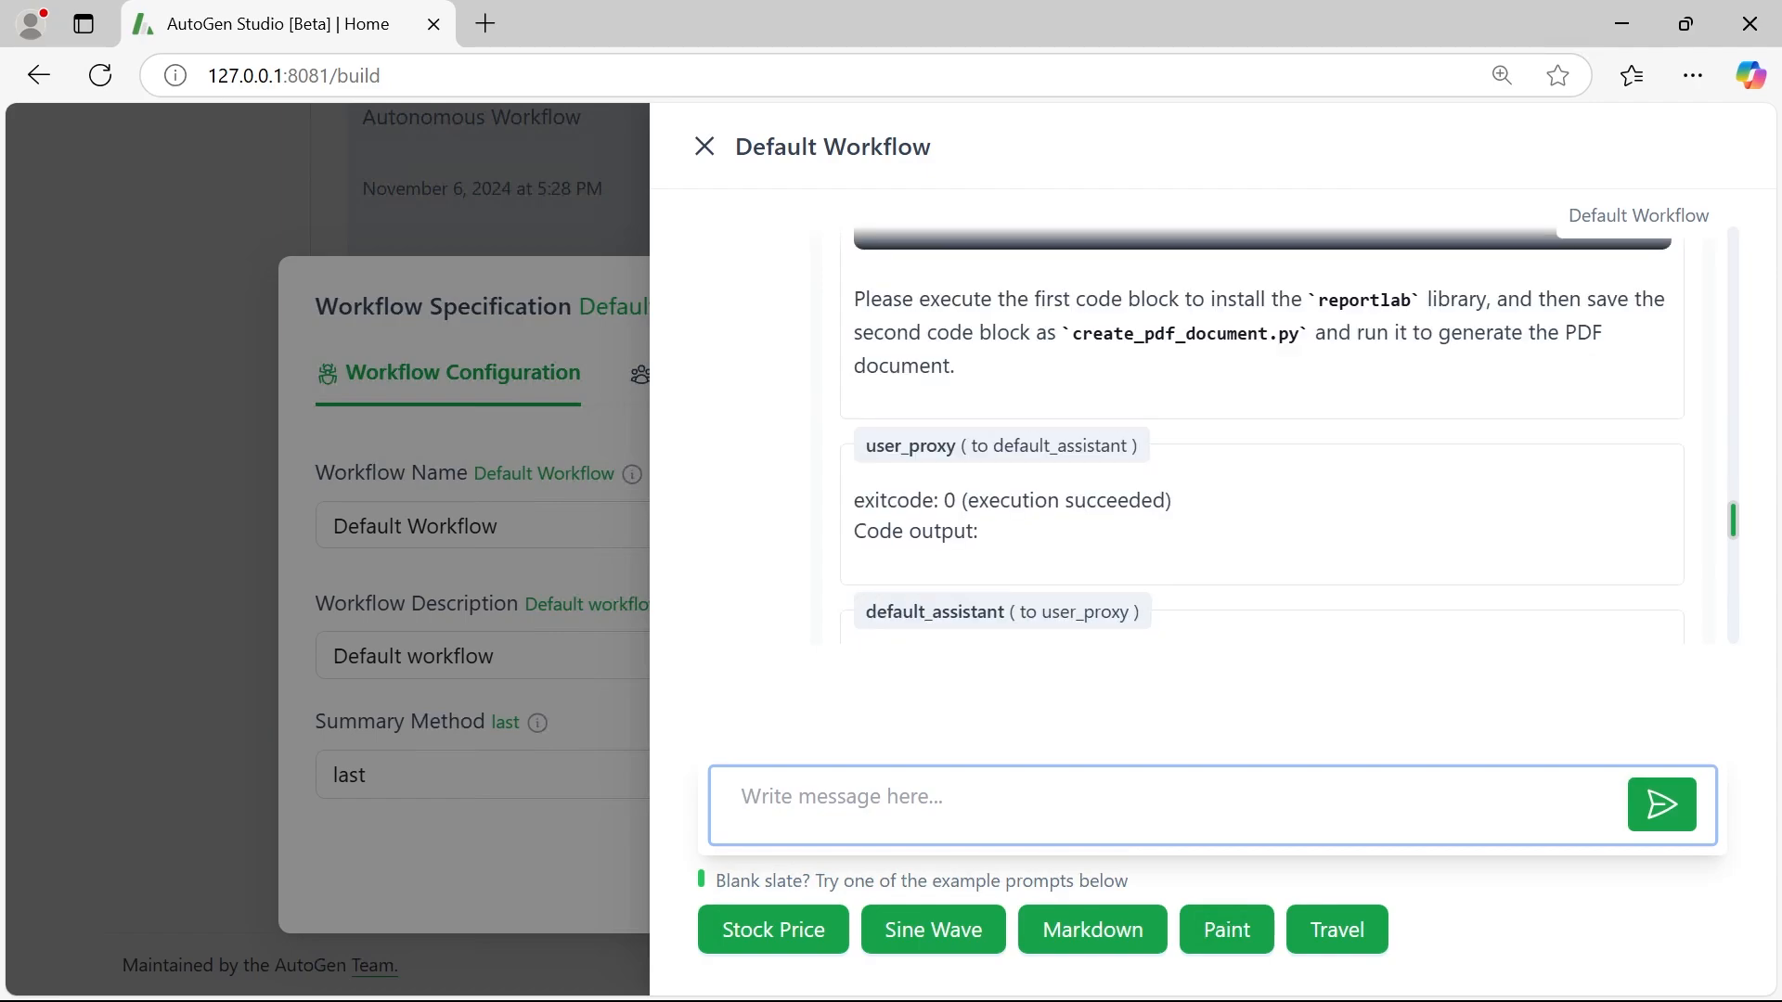
left_click_drag(854, 501, 1293, 465)
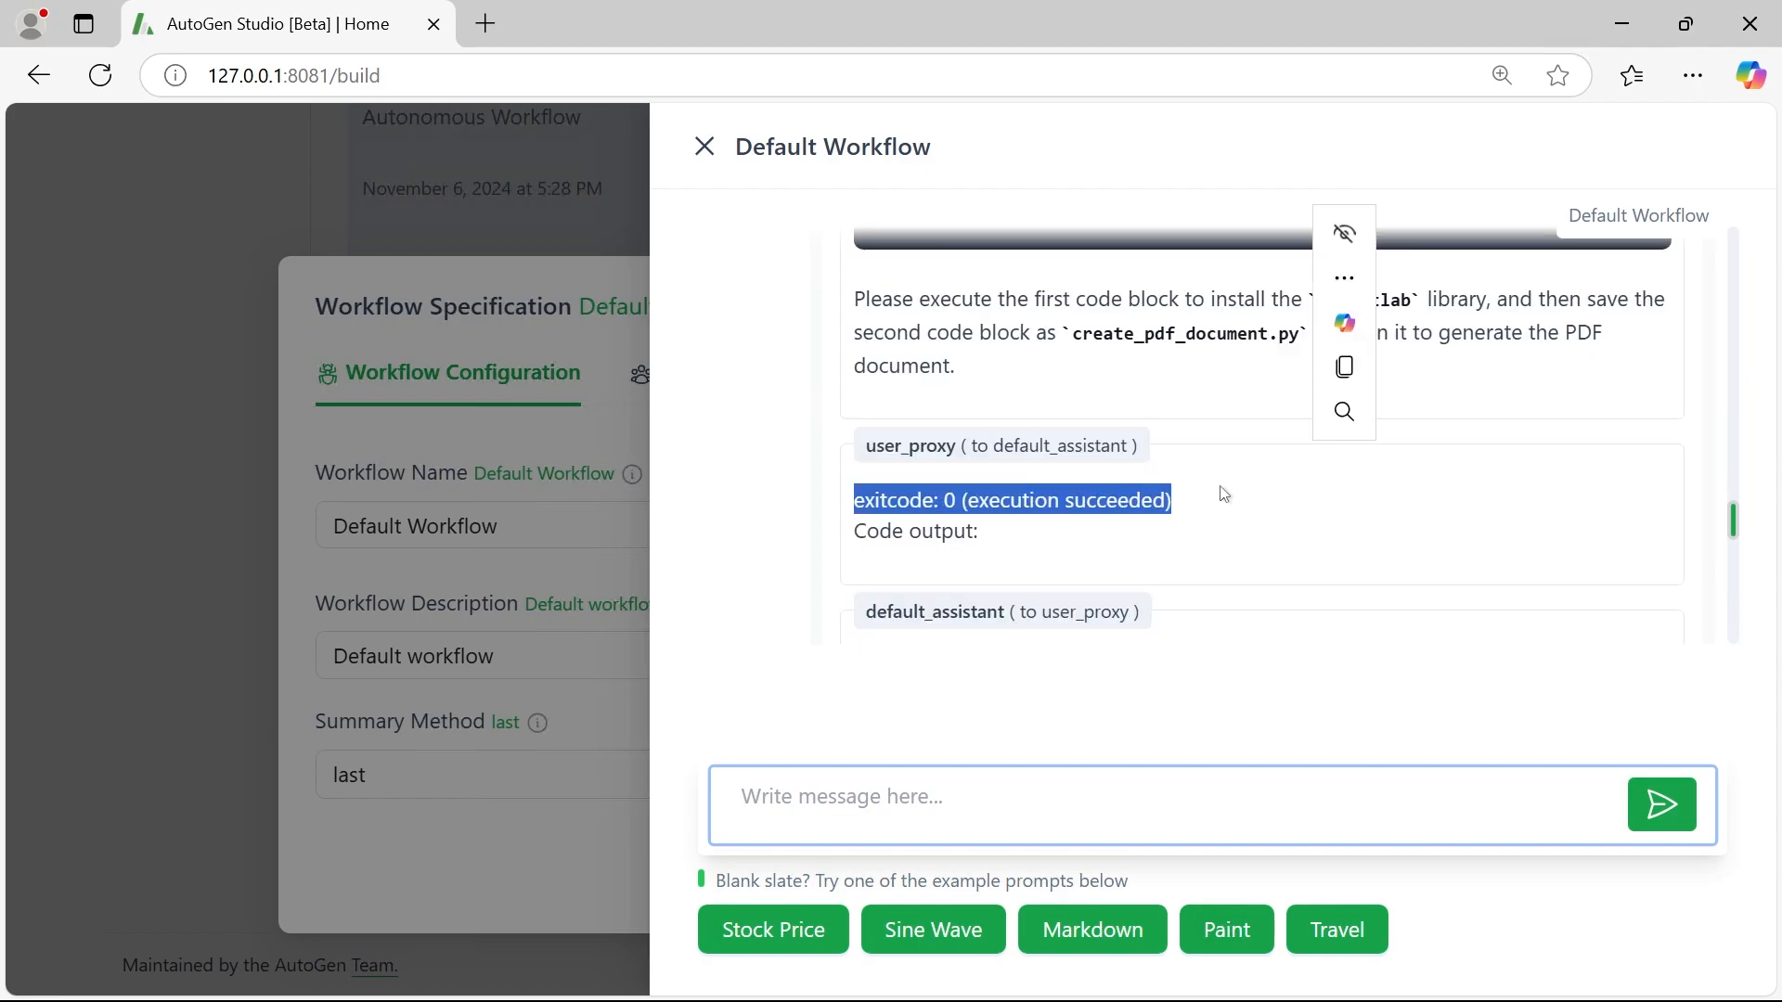
scroll(1095, 513, "up", 1)
scroll(1098, 518, "up", 8)
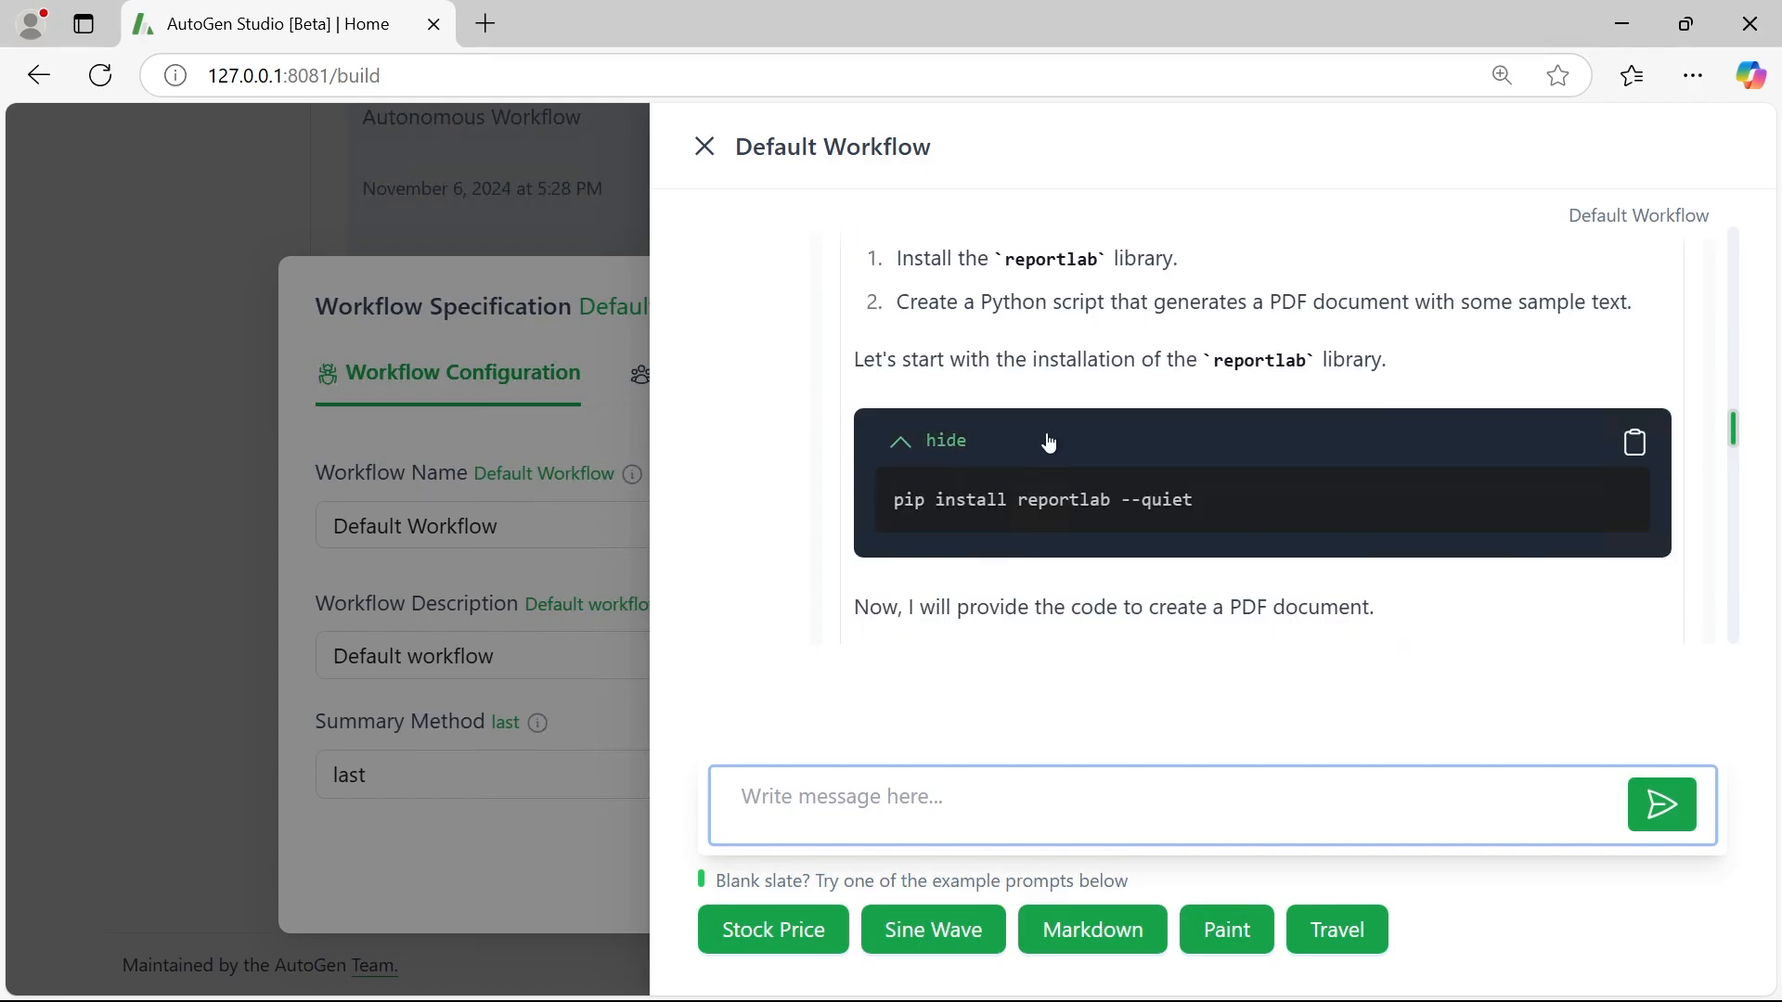
scroll(1046, 442, "down", 8)
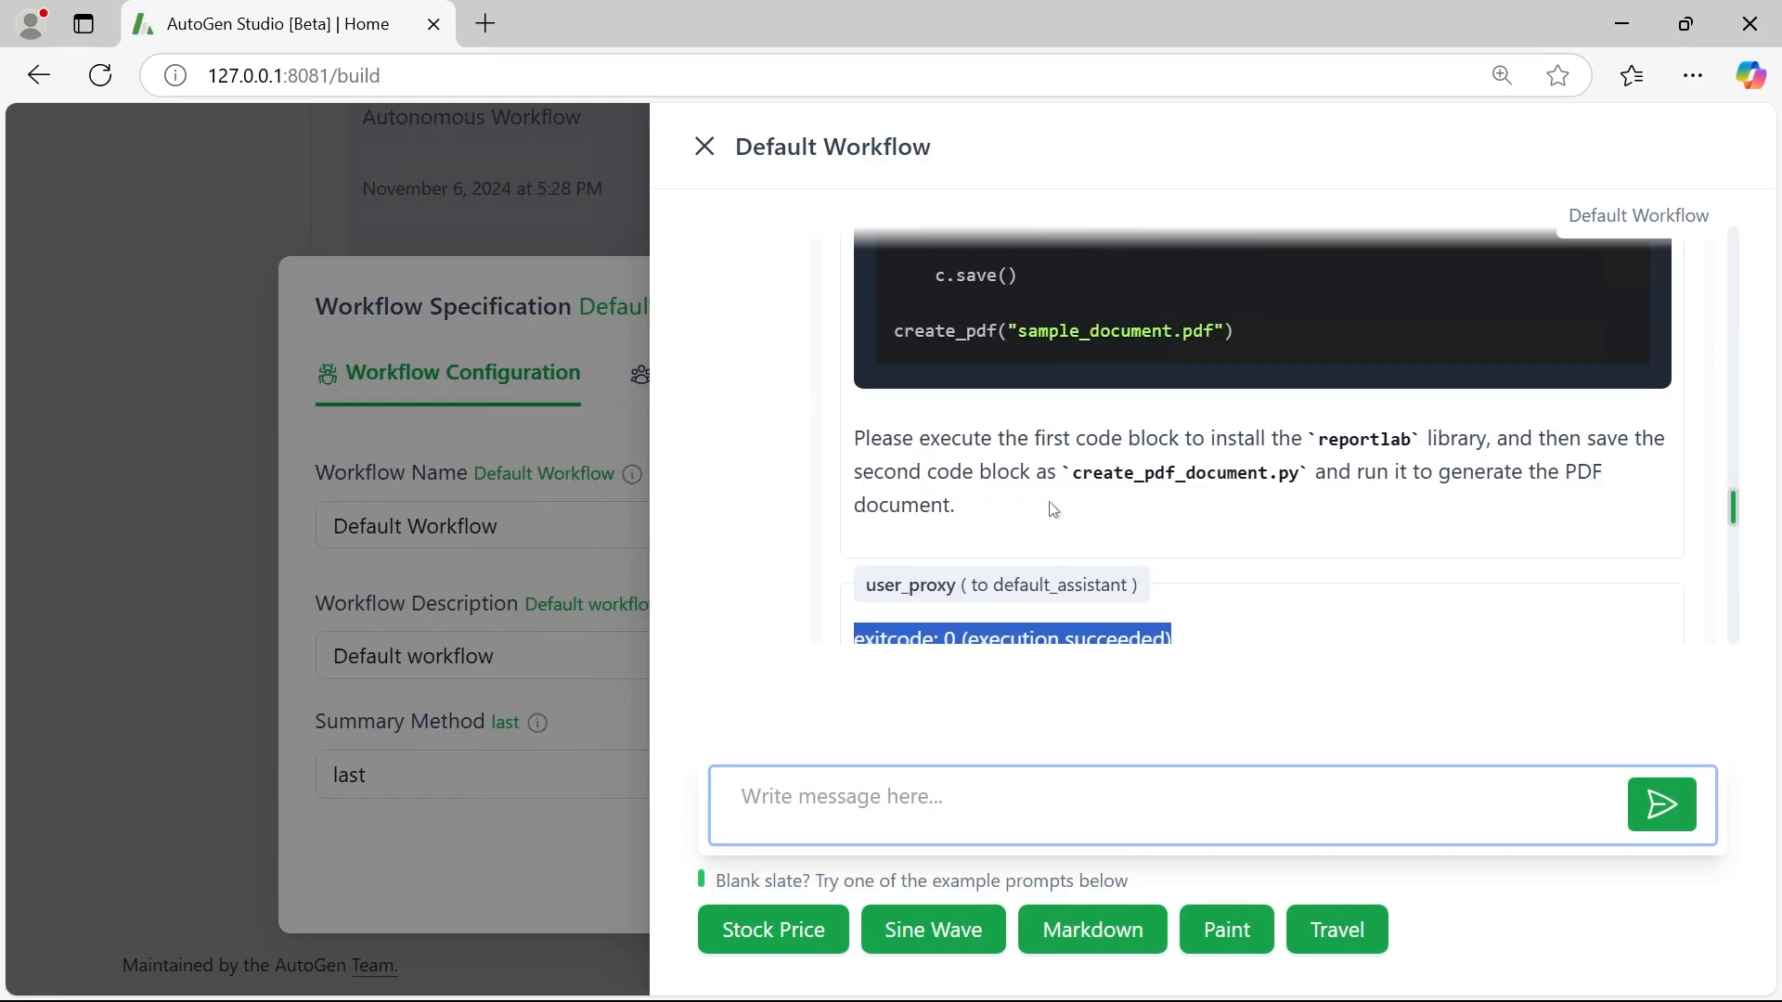
scroll(1053, 509, "down", 10)
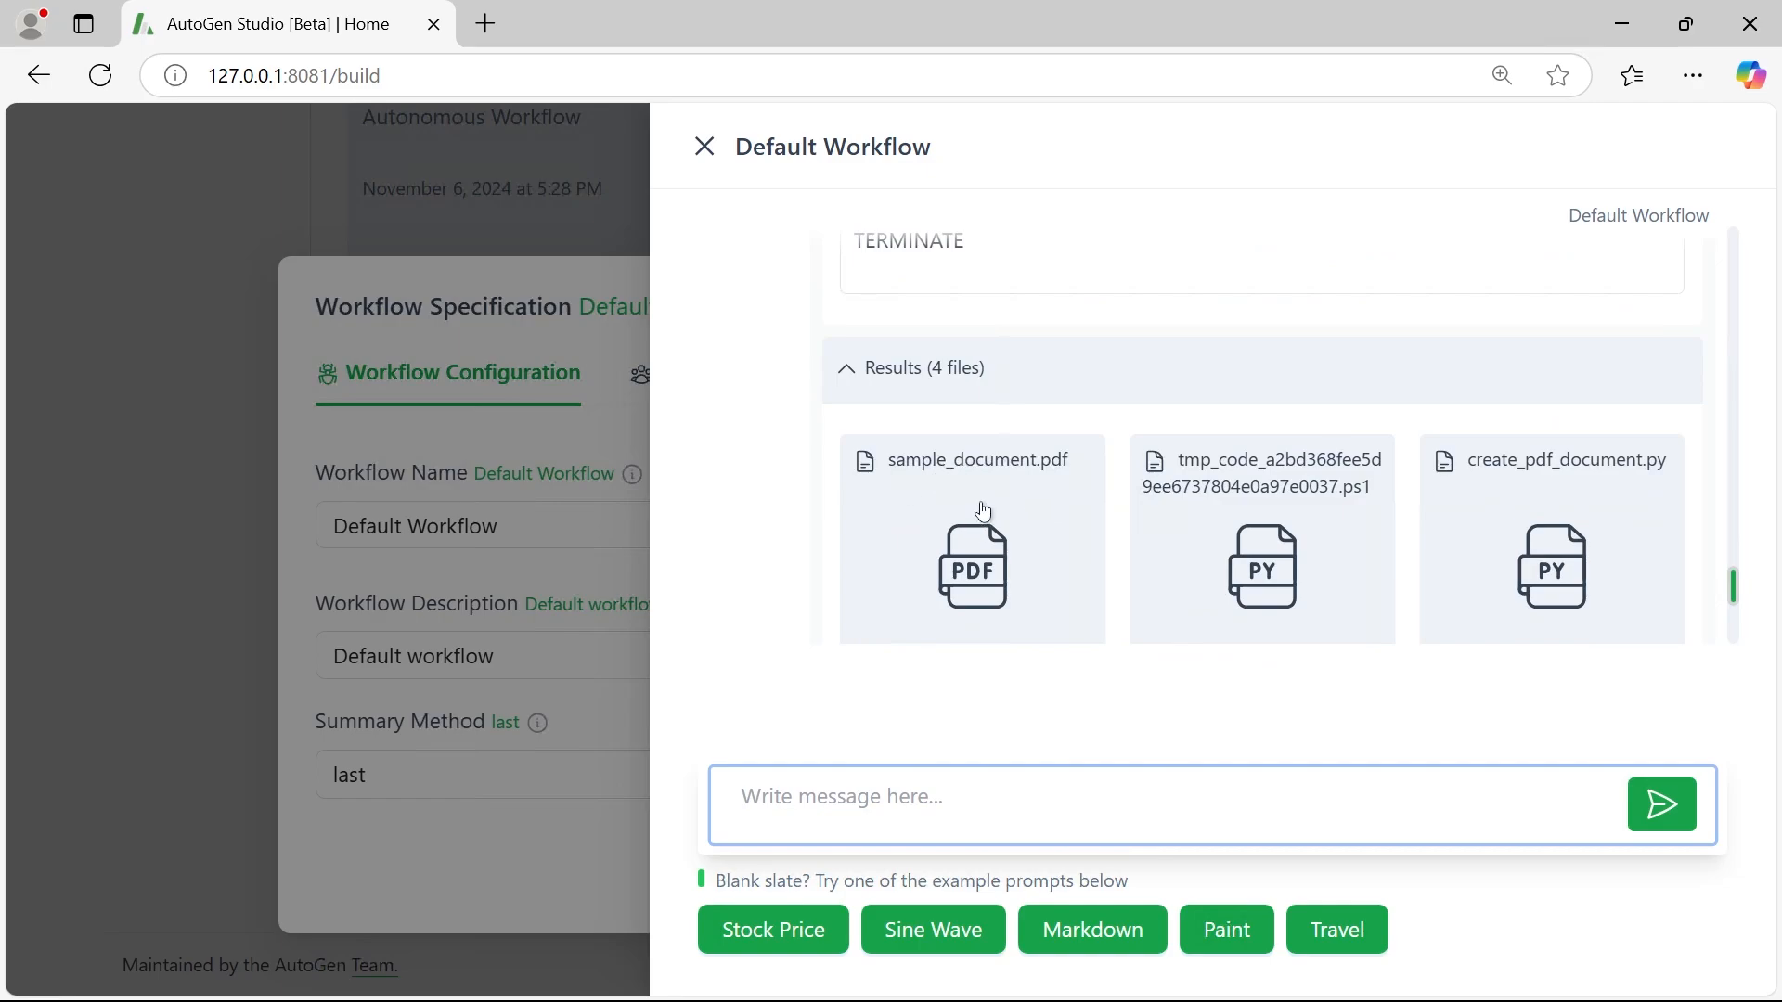
scroll(984, 511, "down", 4)
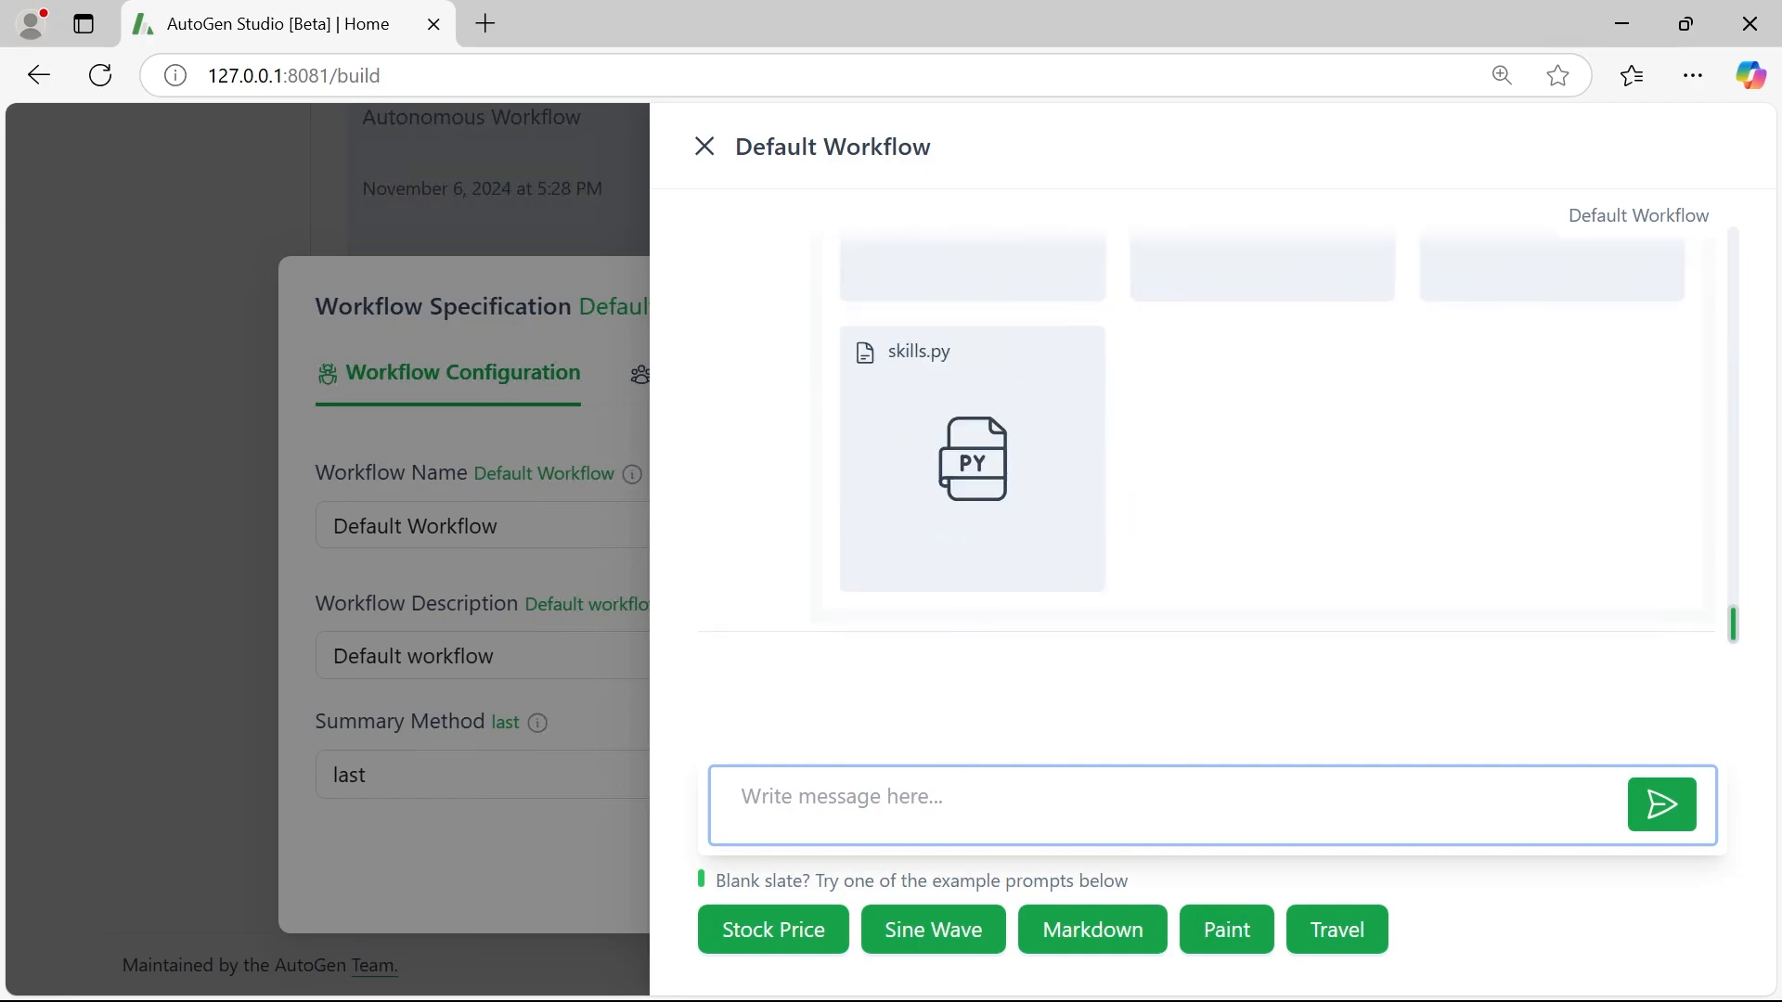
- Send the message "create an image of a bear" in the Default Workflow test session
left_click(985, 802)
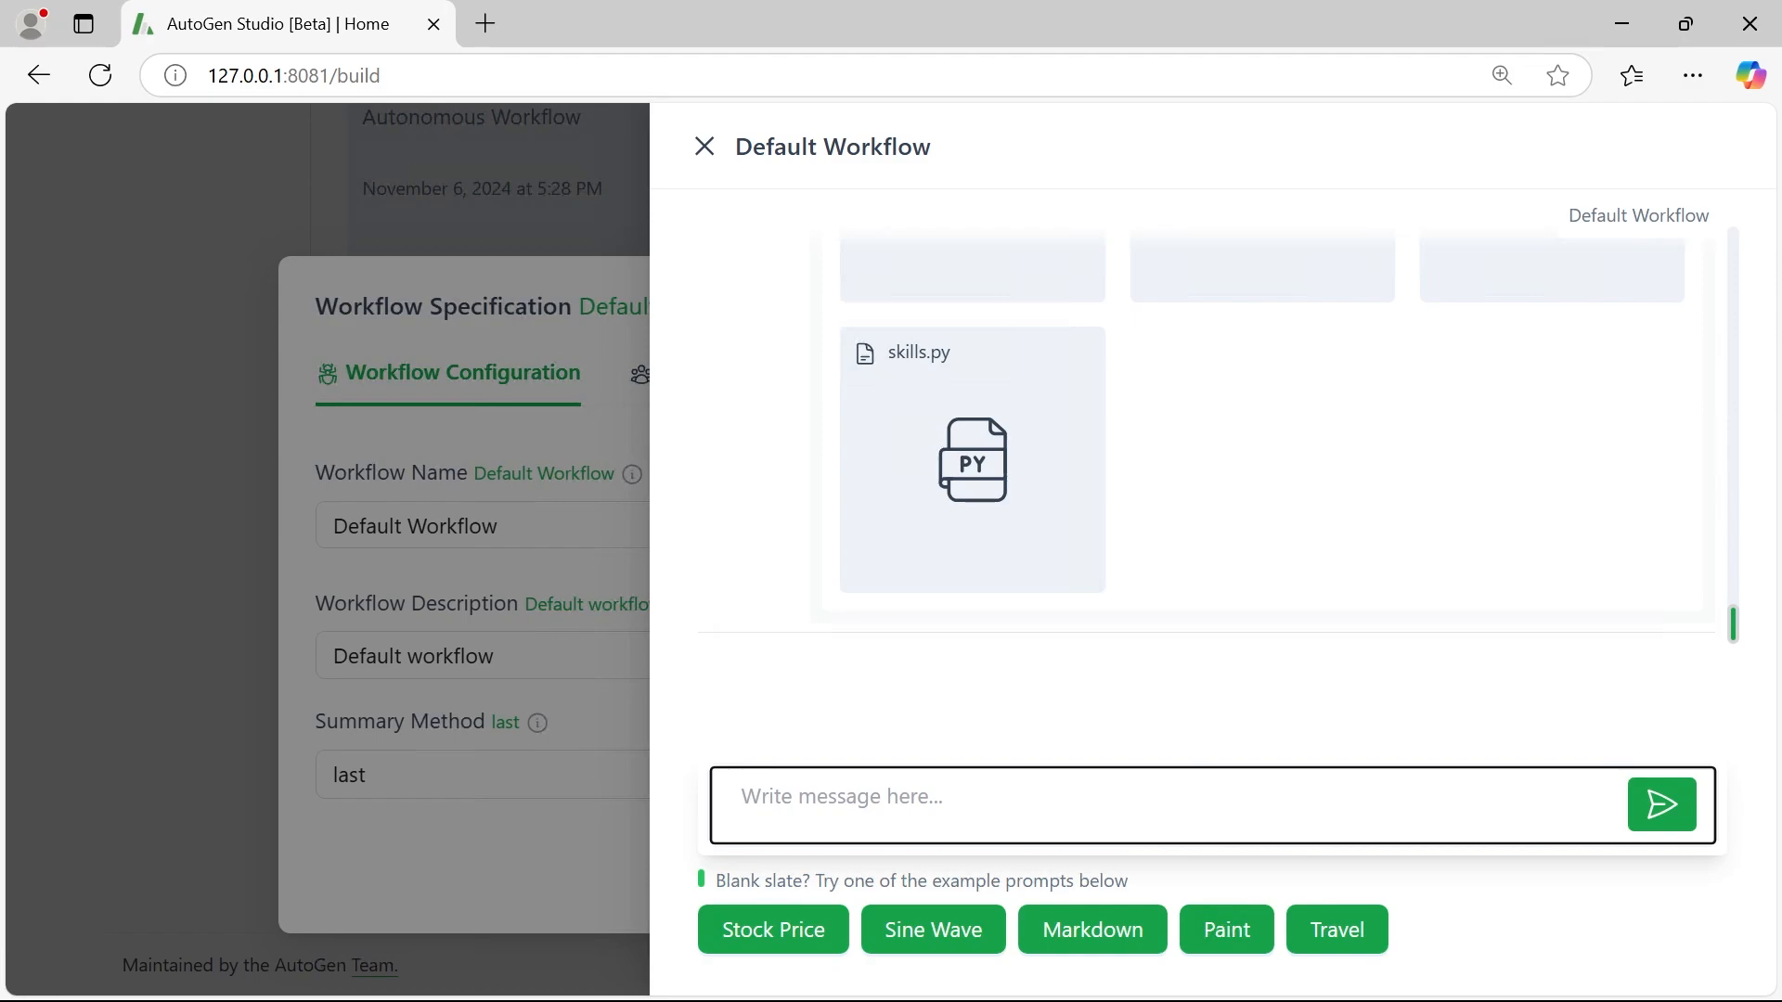
type("create ")
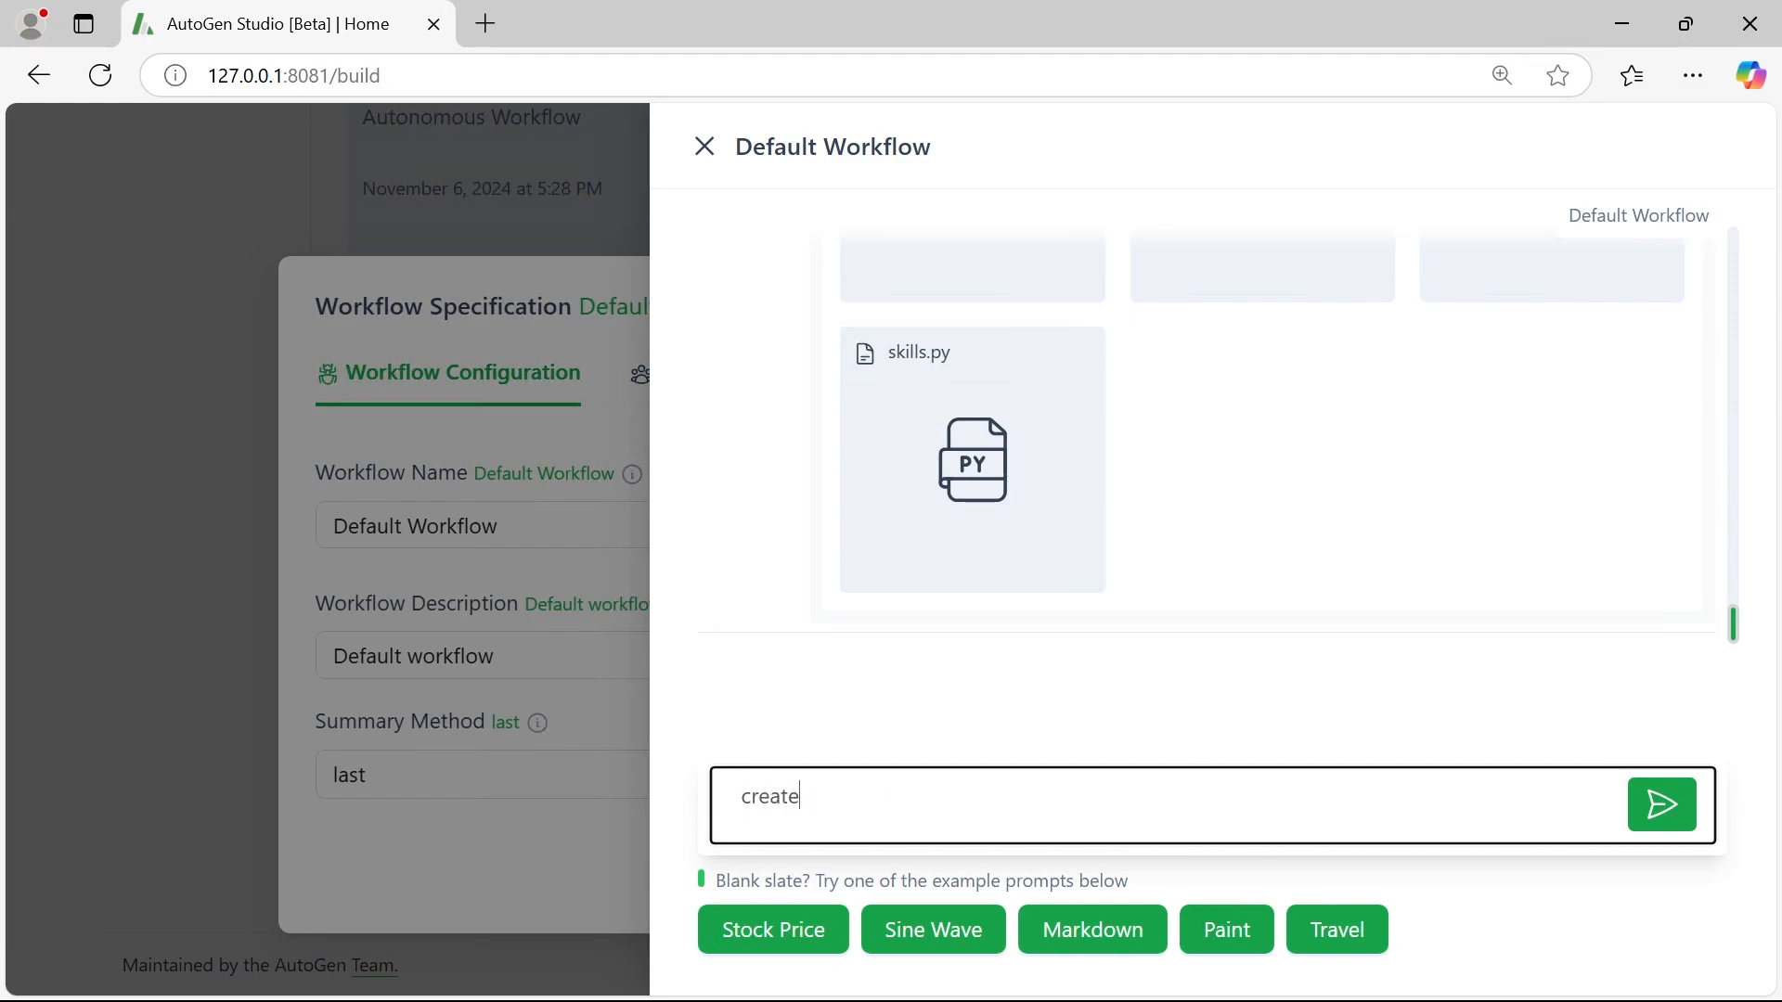
type("an image of a bear")
key("Return")
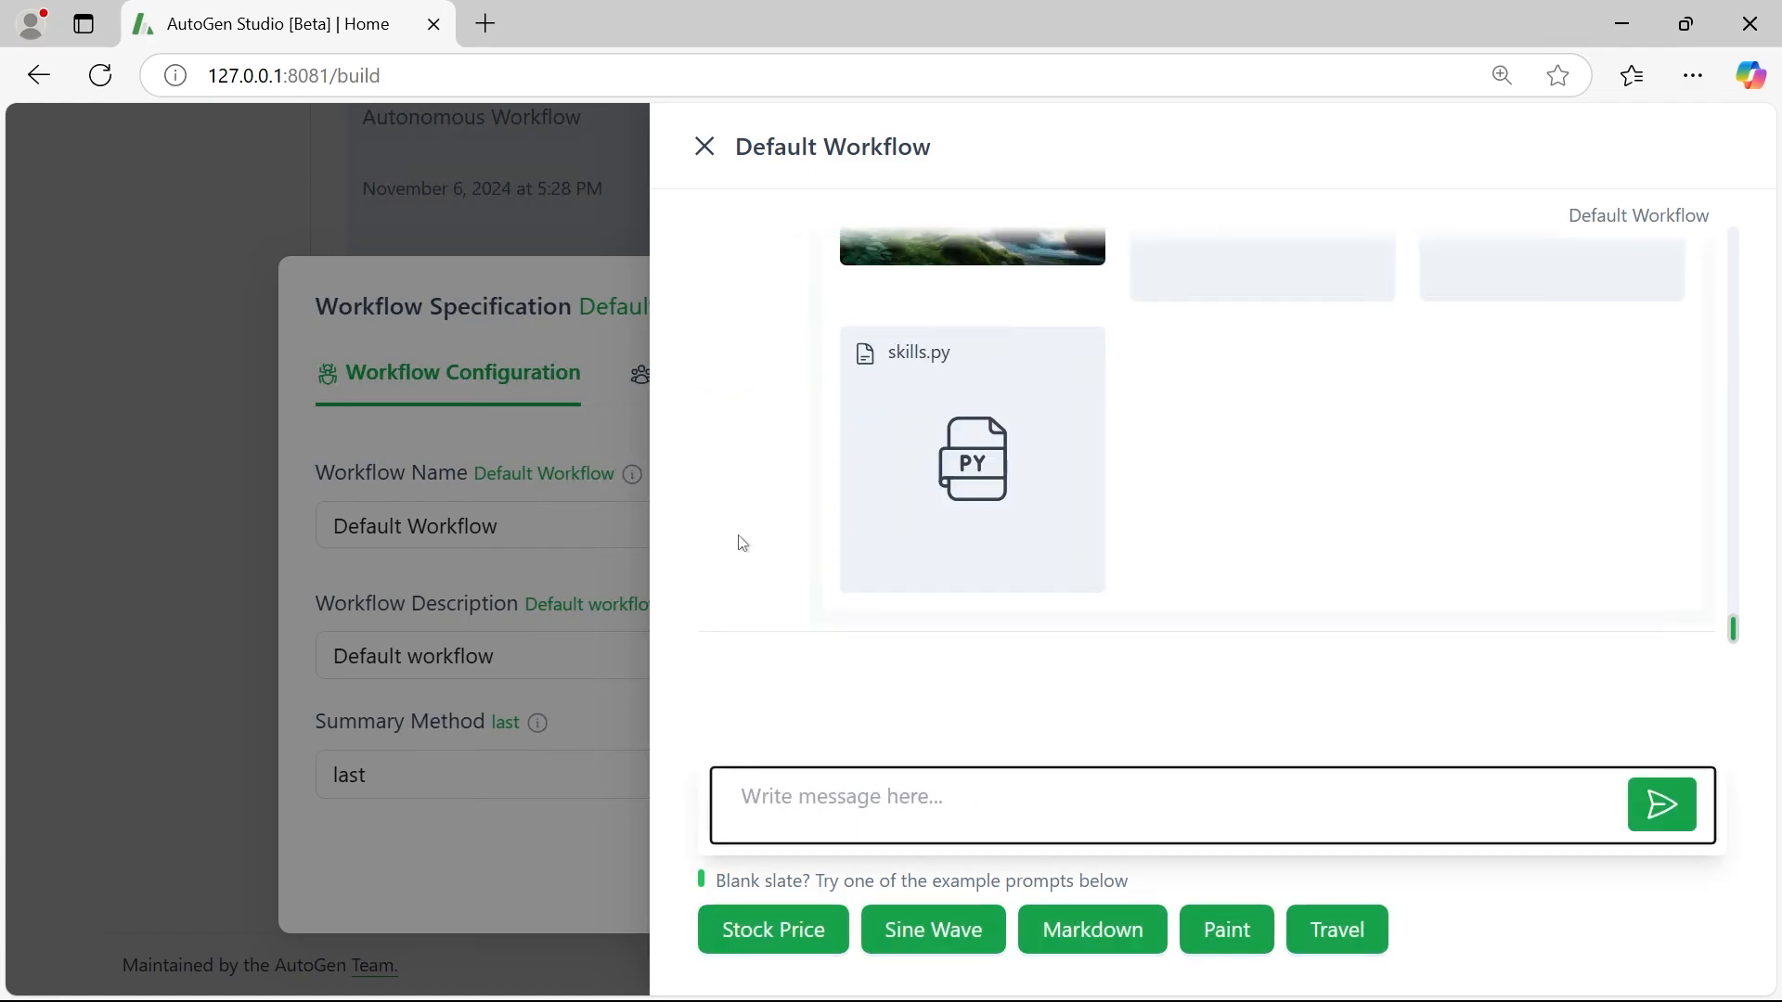
- Open the generated bear PNG from the result files in full size, view it, and close the preview
scroll(1140, 475, "up", 5)
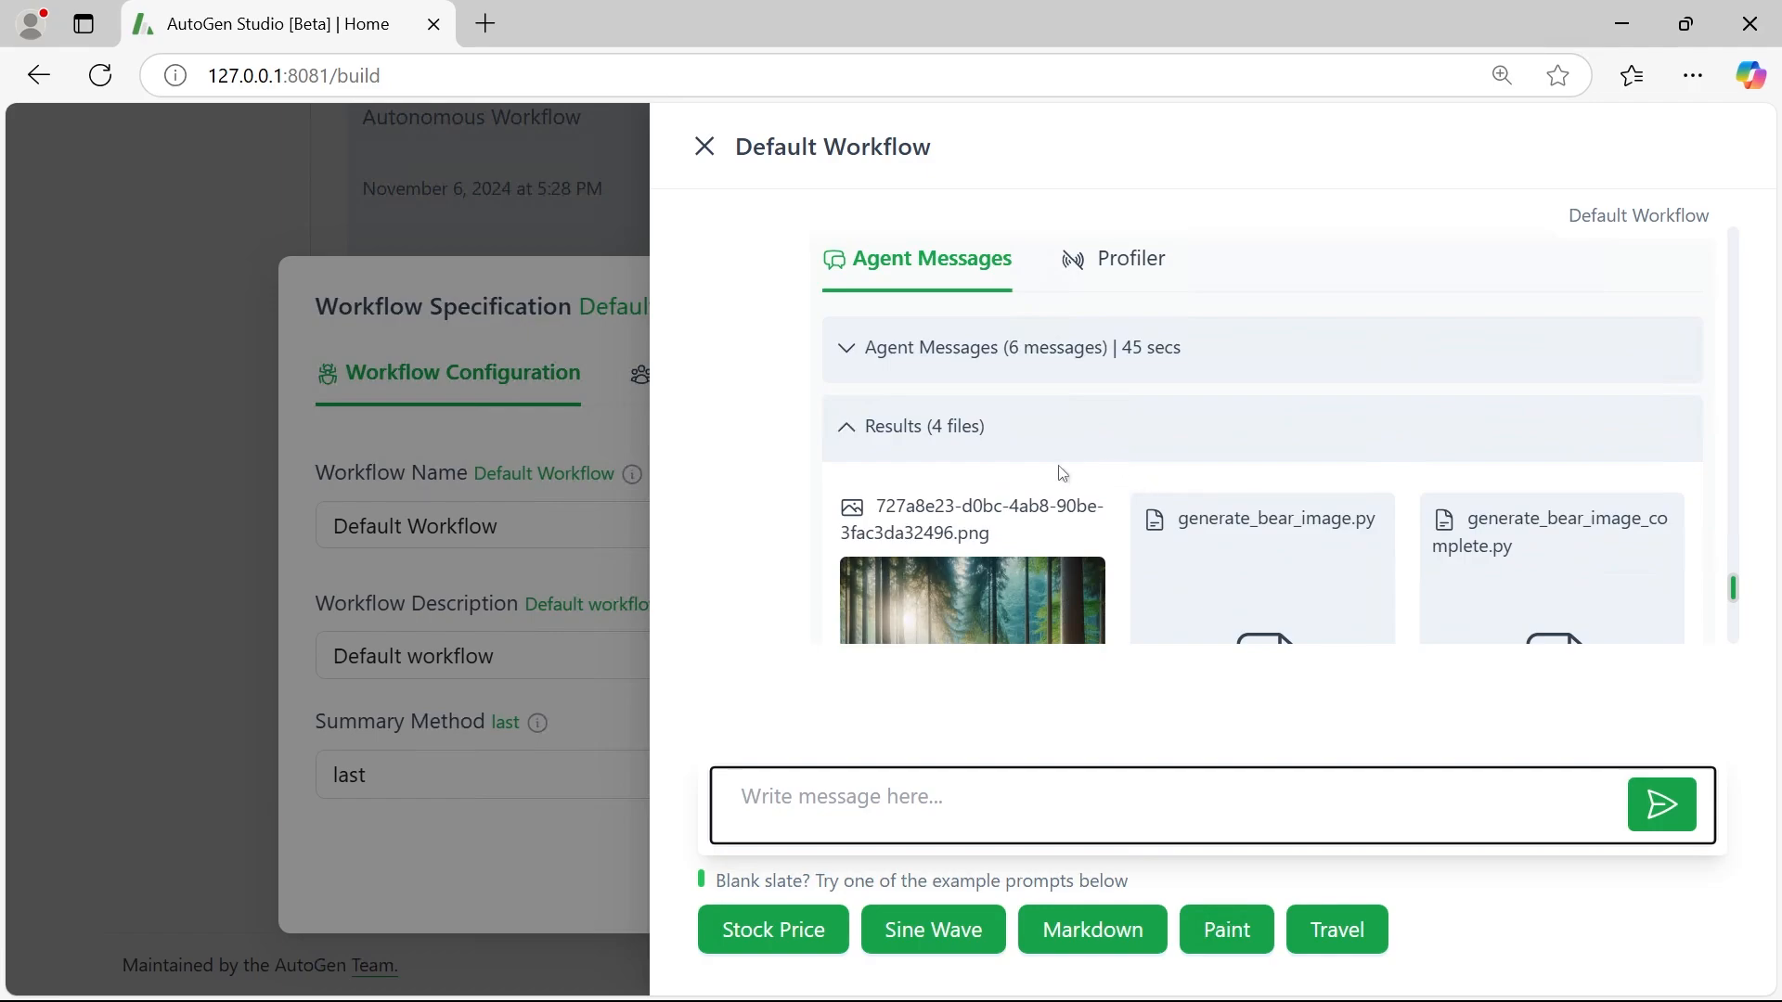
scroll(1062, 473, "down", 2)
left_click(964, 535)
scroll(1108, 487, "down", 3)
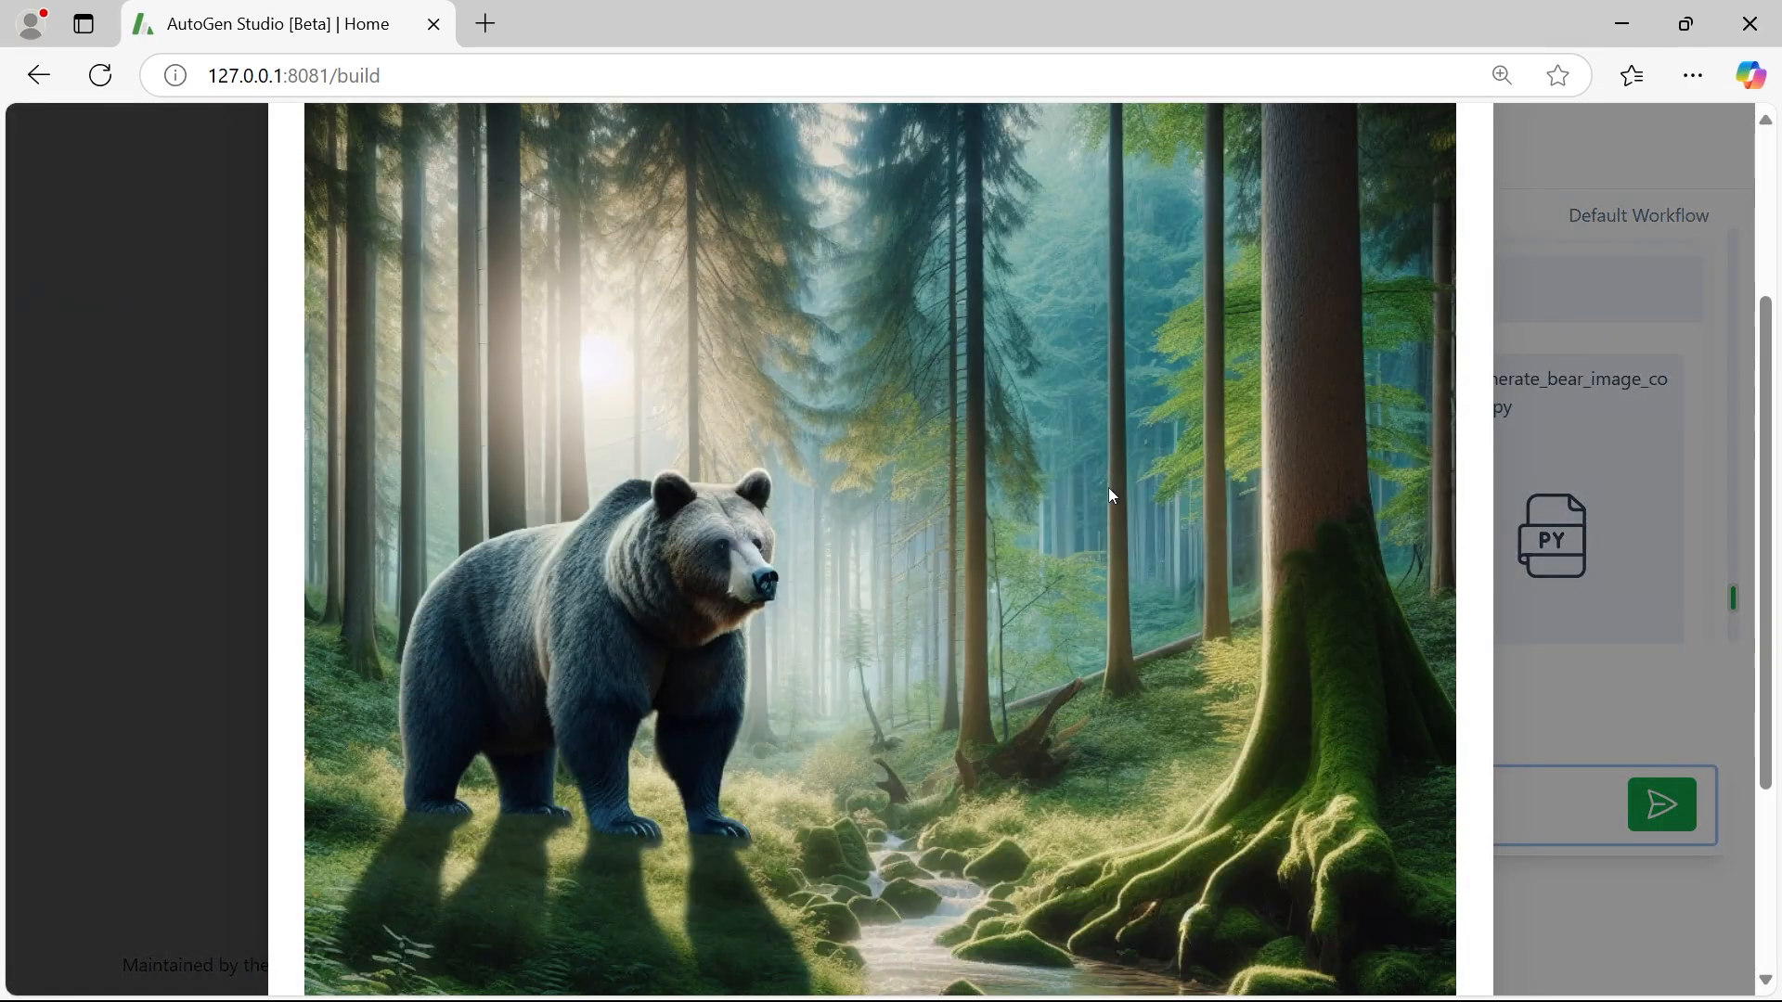
scroll(1108, 487, "up", 5)
left_click(1445, 287)
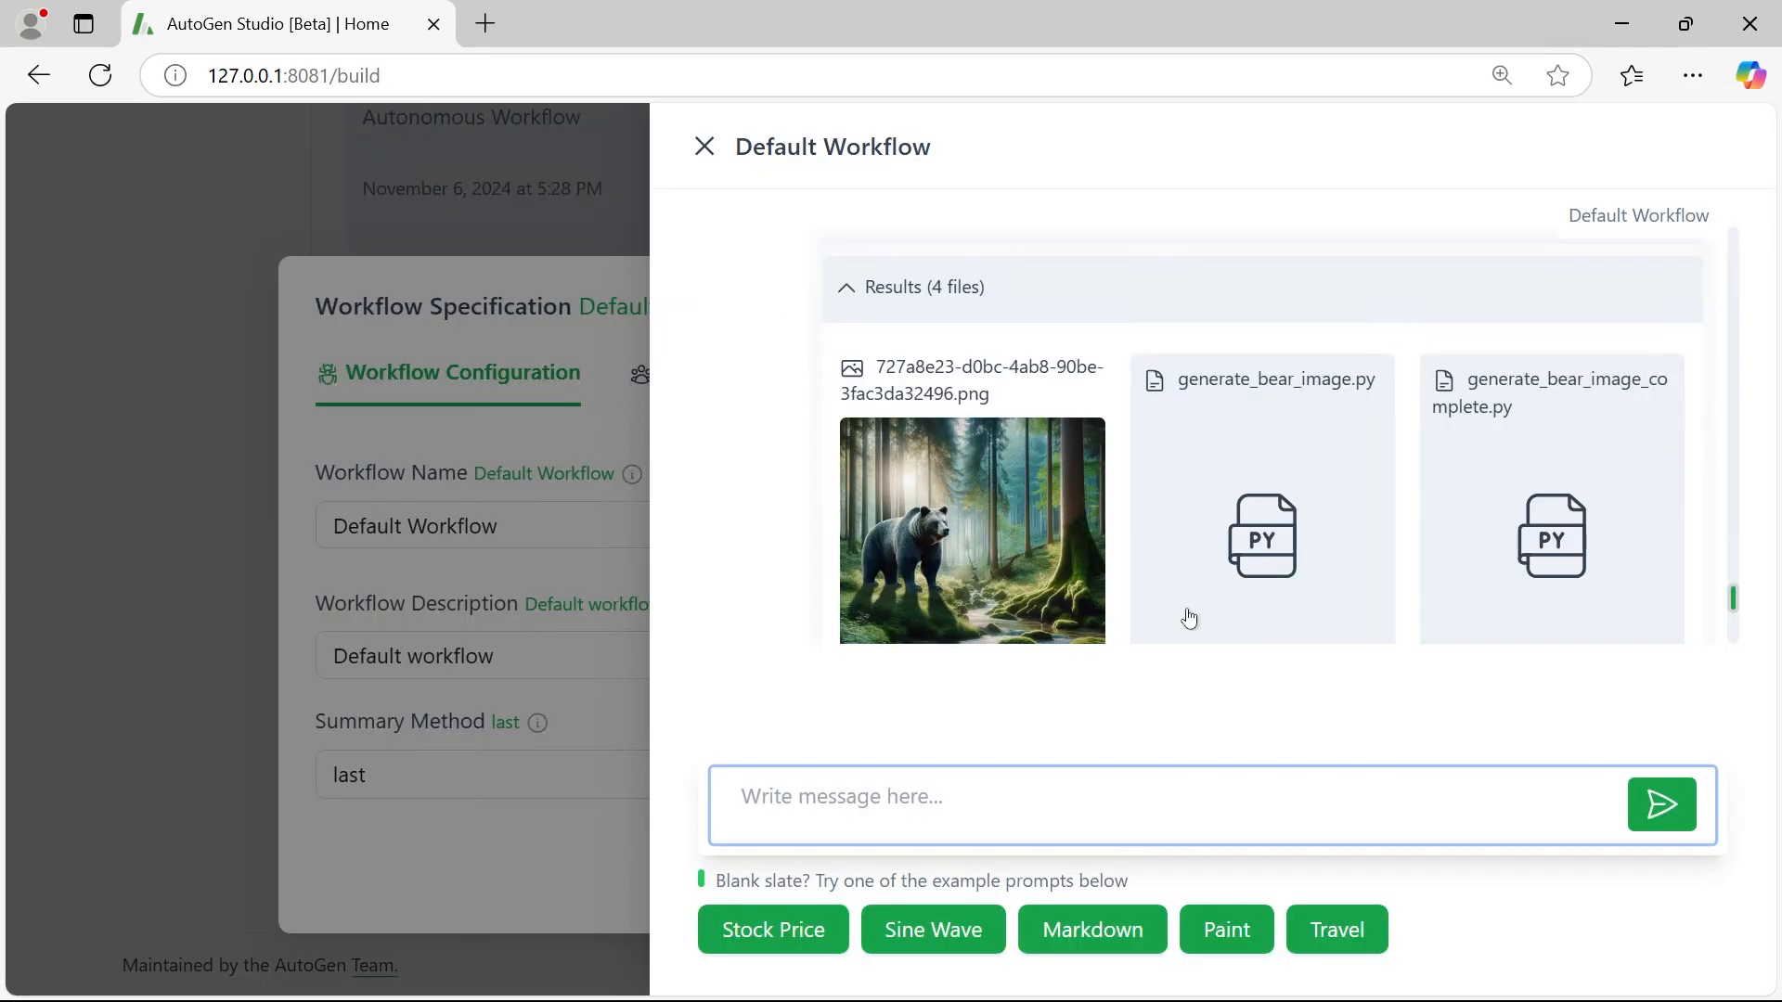
- Expand the agent messages of the bear image request and examine the assistant's generate_bear_image.py script and its generate_azureopenai_images function
scroll(1138, 580, "up", 3)
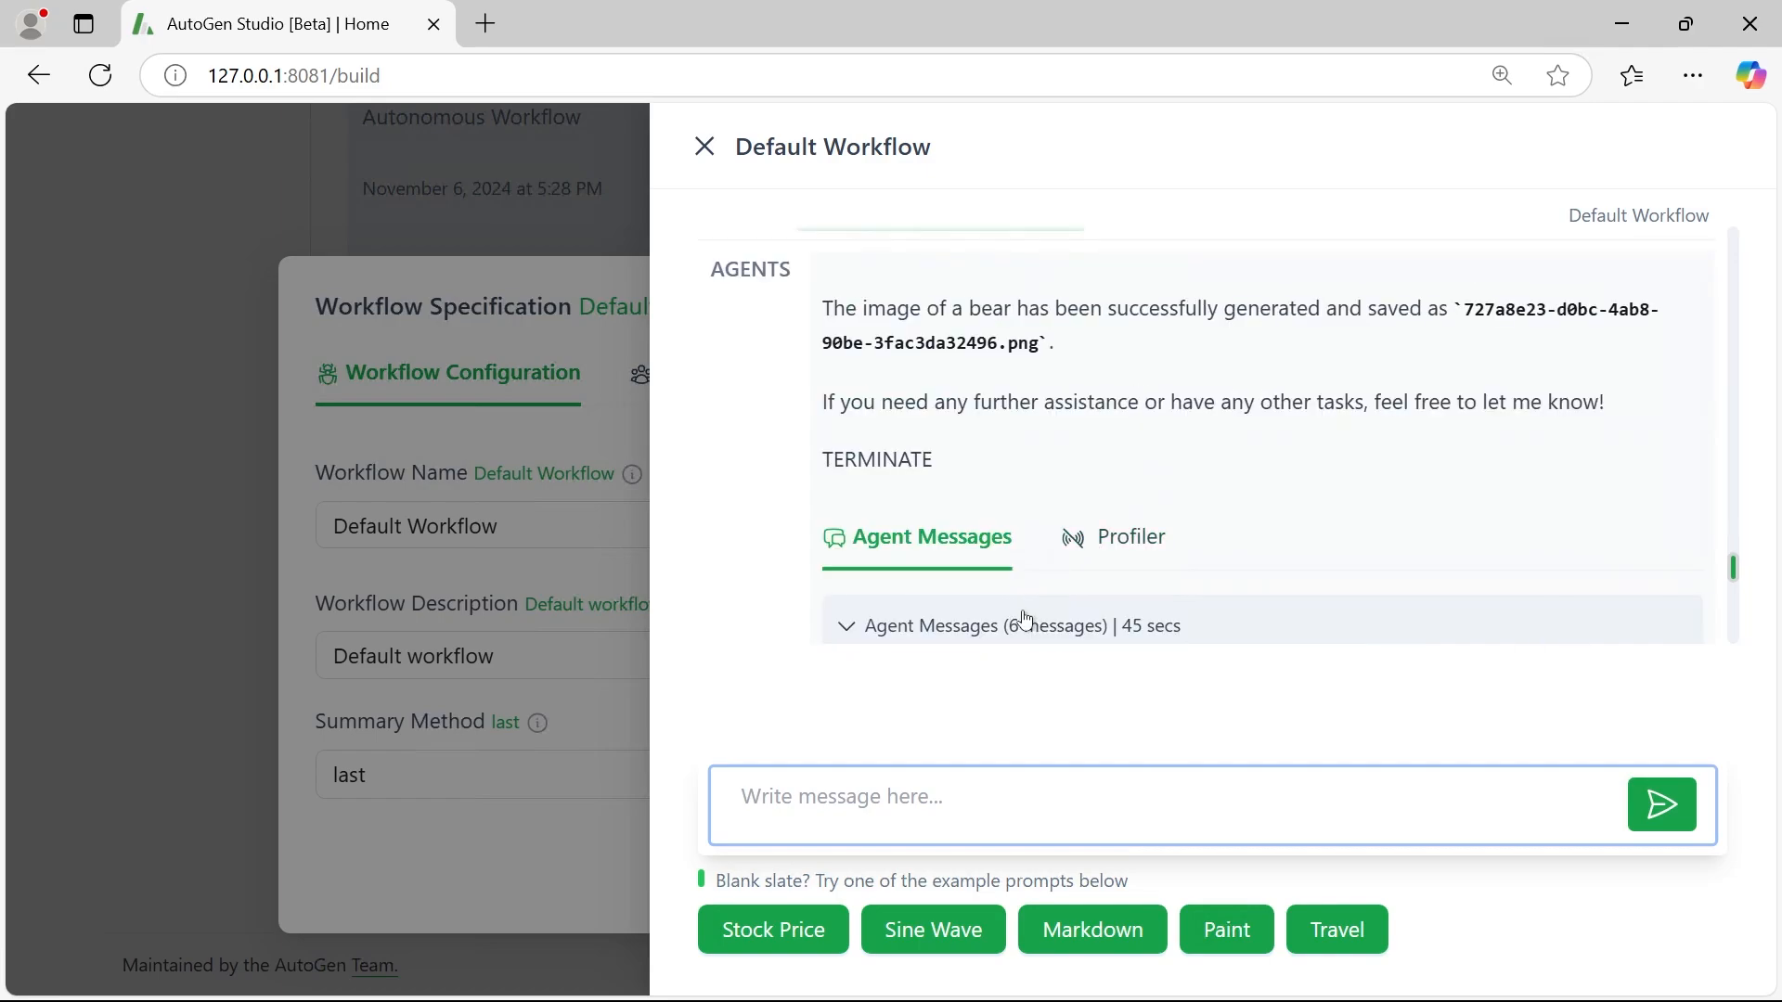
left_click(1024, 624)
scroll(1000, 565, "down", 4)
scroll(1062, 506, "down", 3)
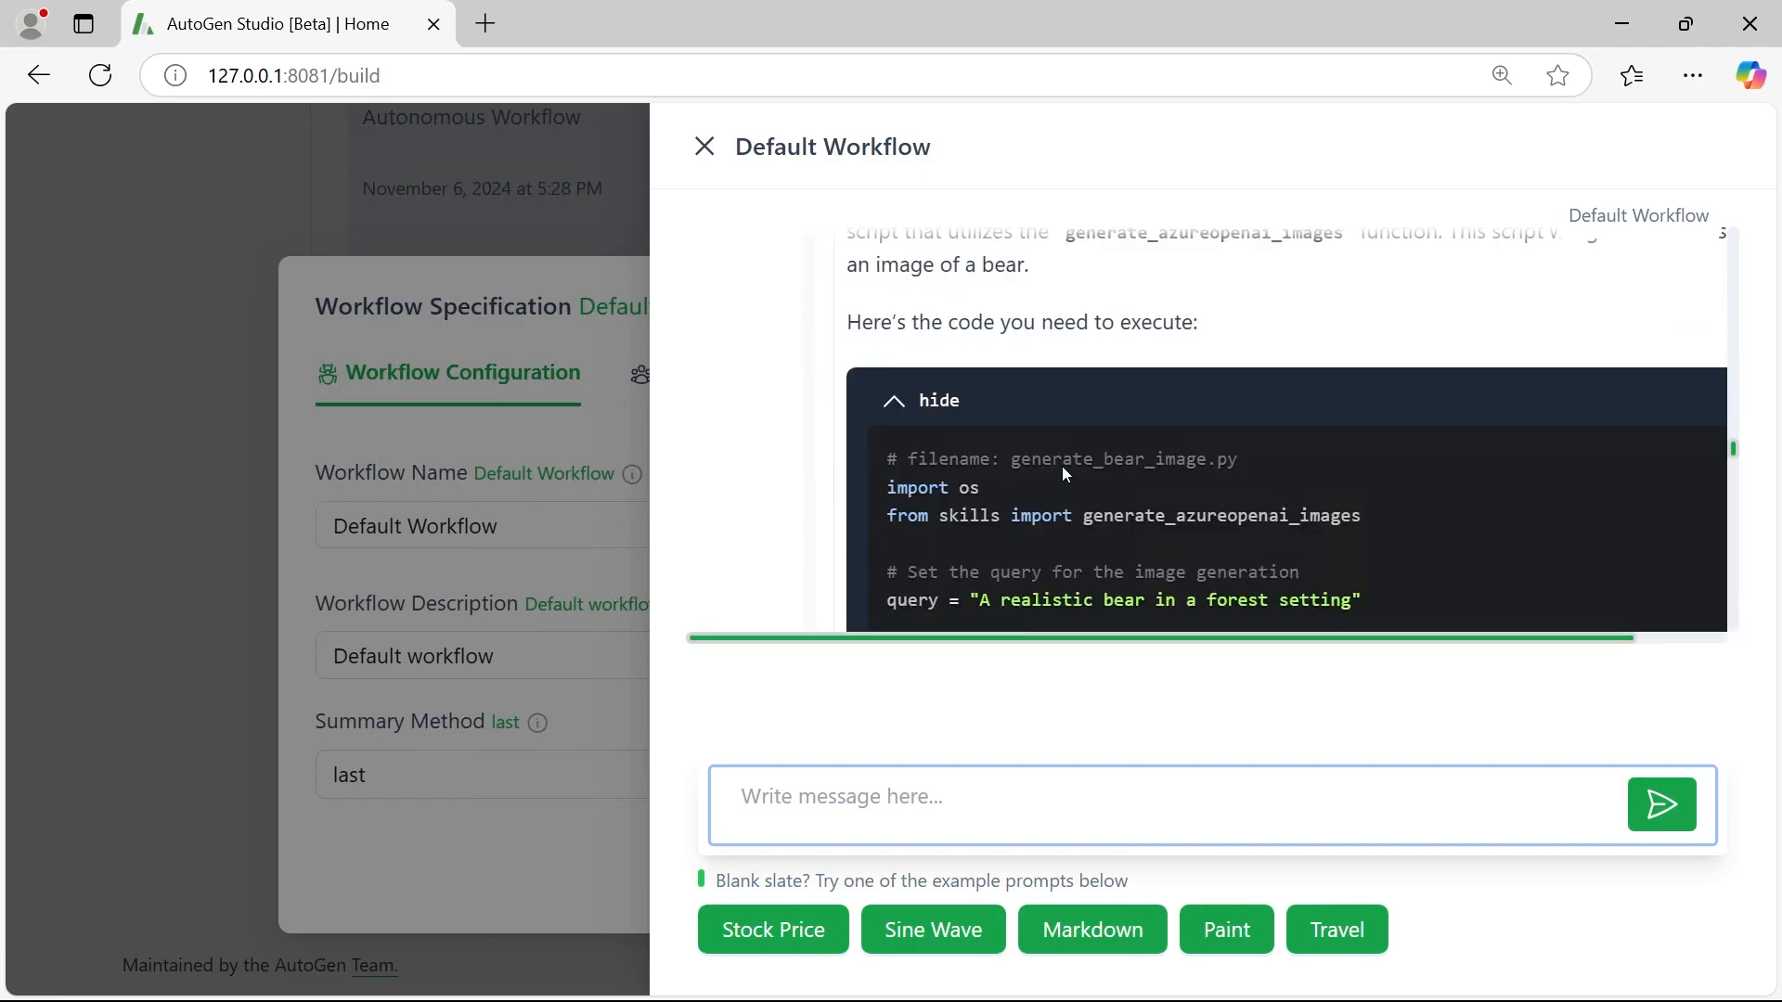
scroll(1065, 468, "up", 2)
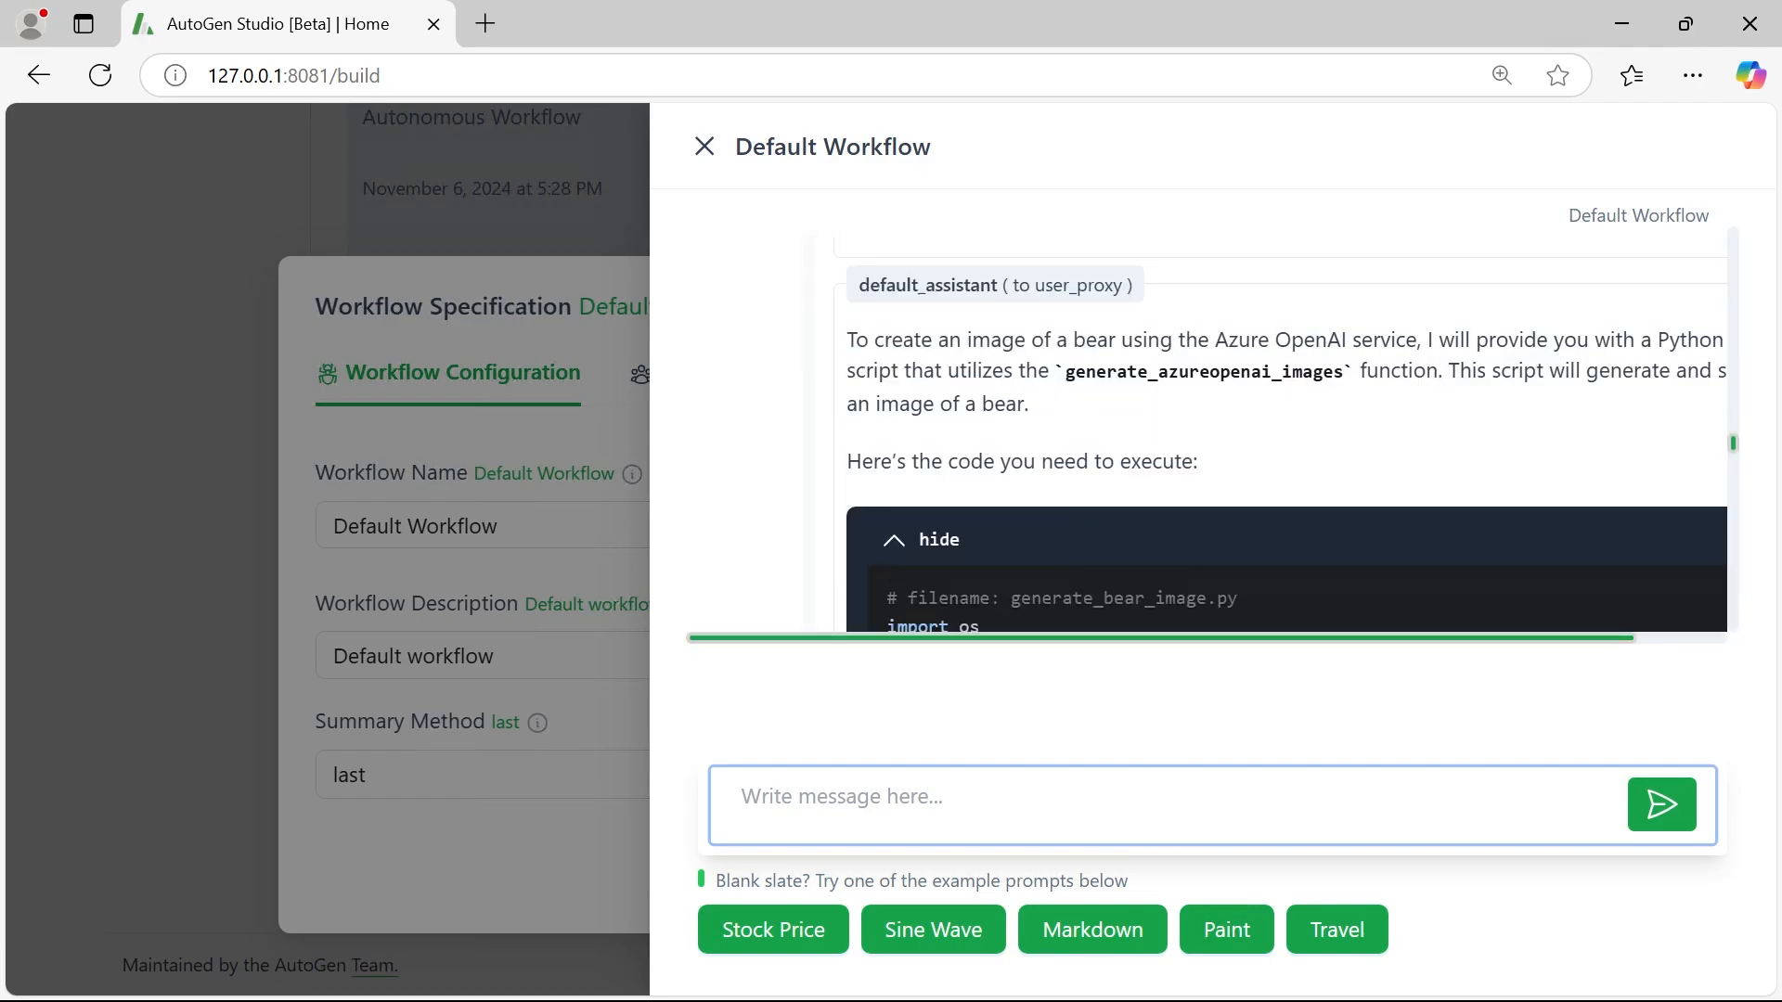
left_click_drag(1065, 371, 1343, 372)
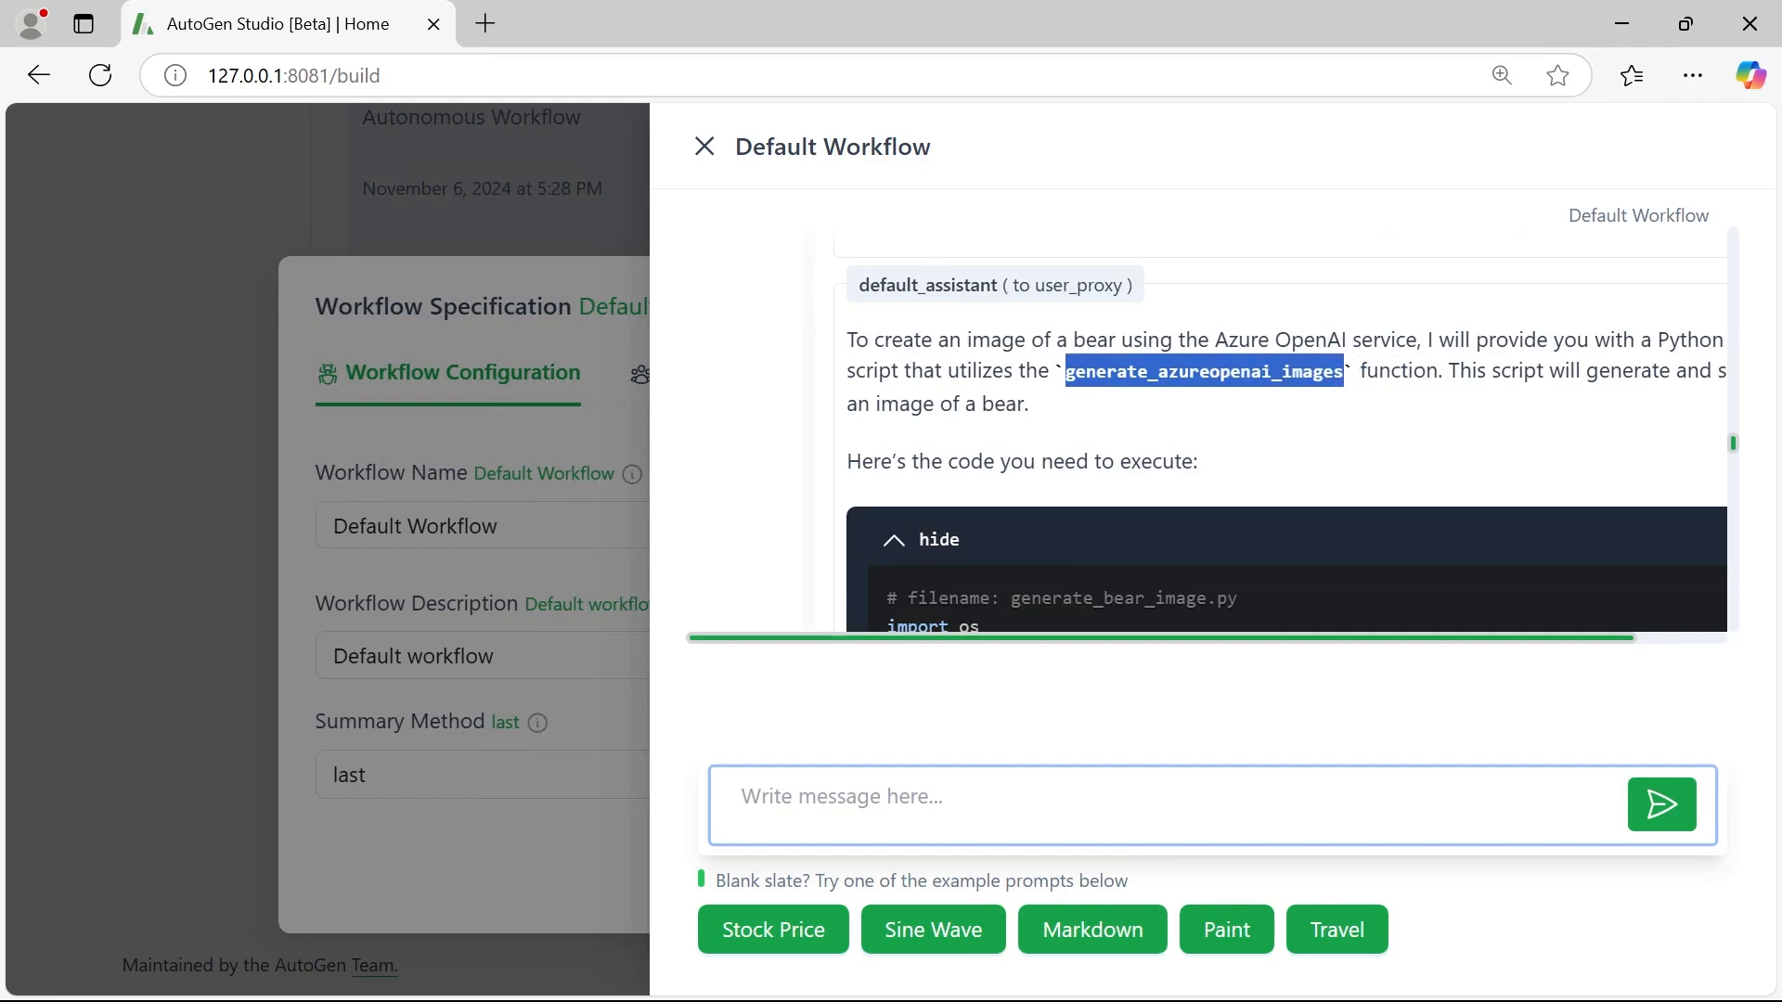
left_click(1216, 403)
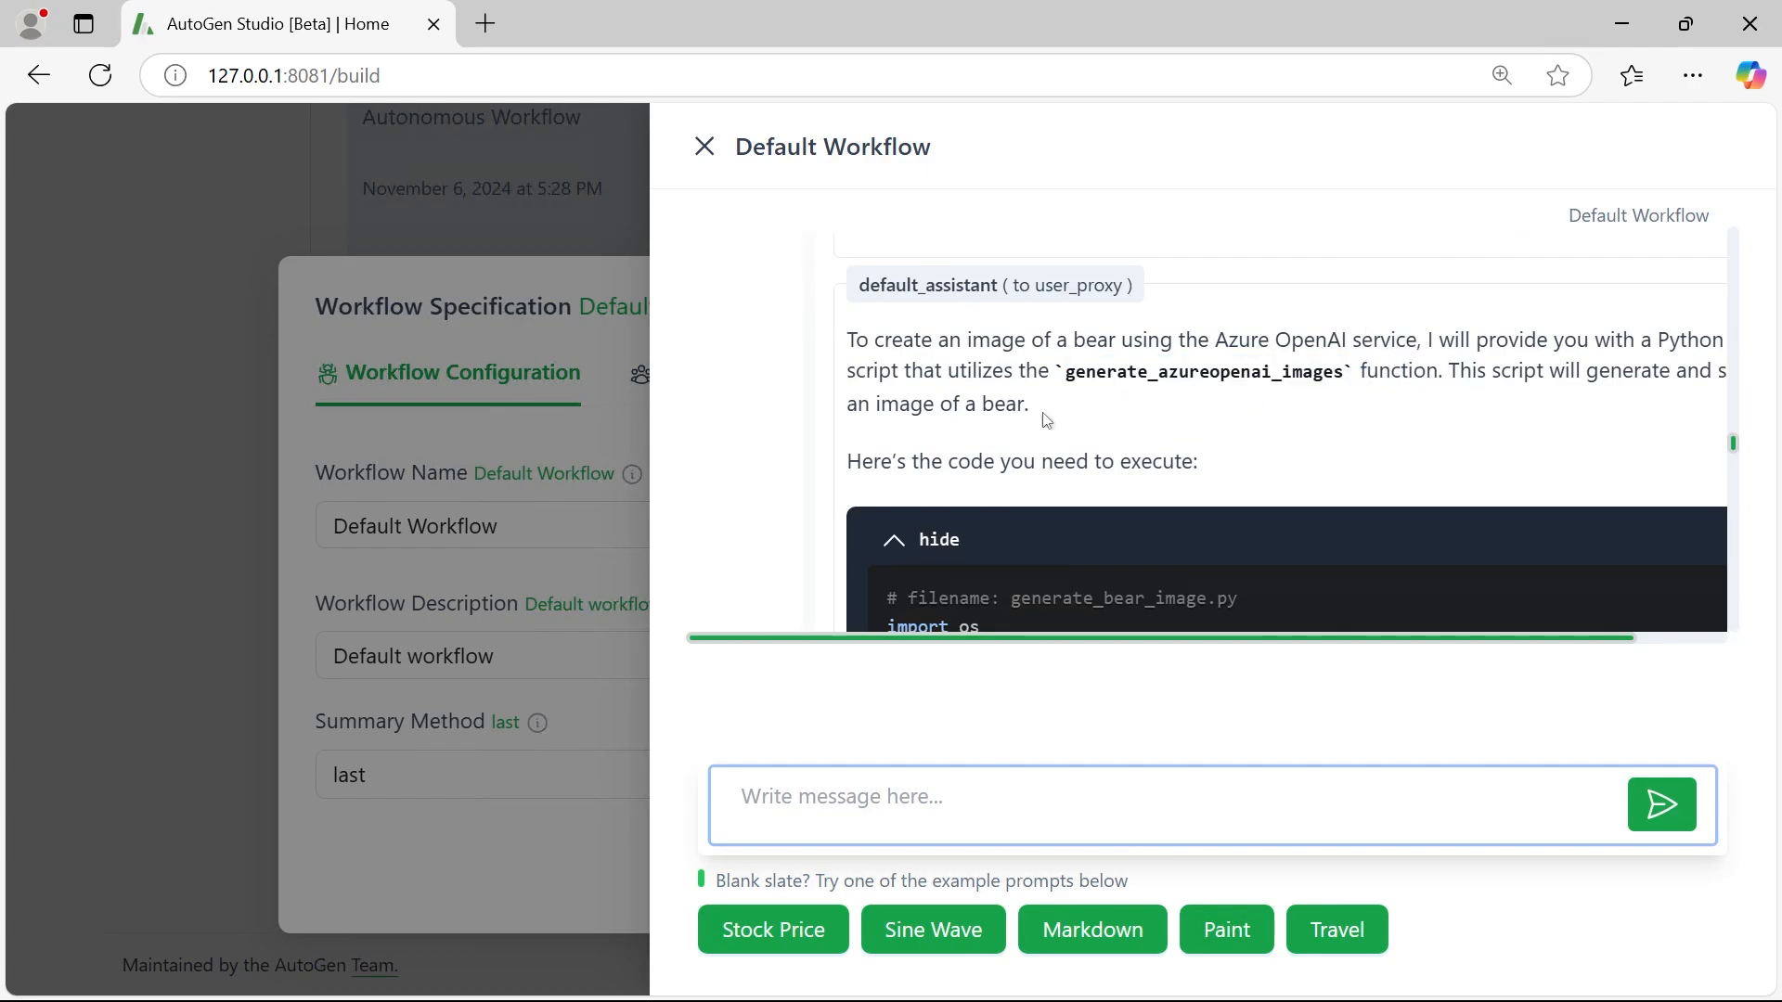
scroll(858, 439, "down", 5)
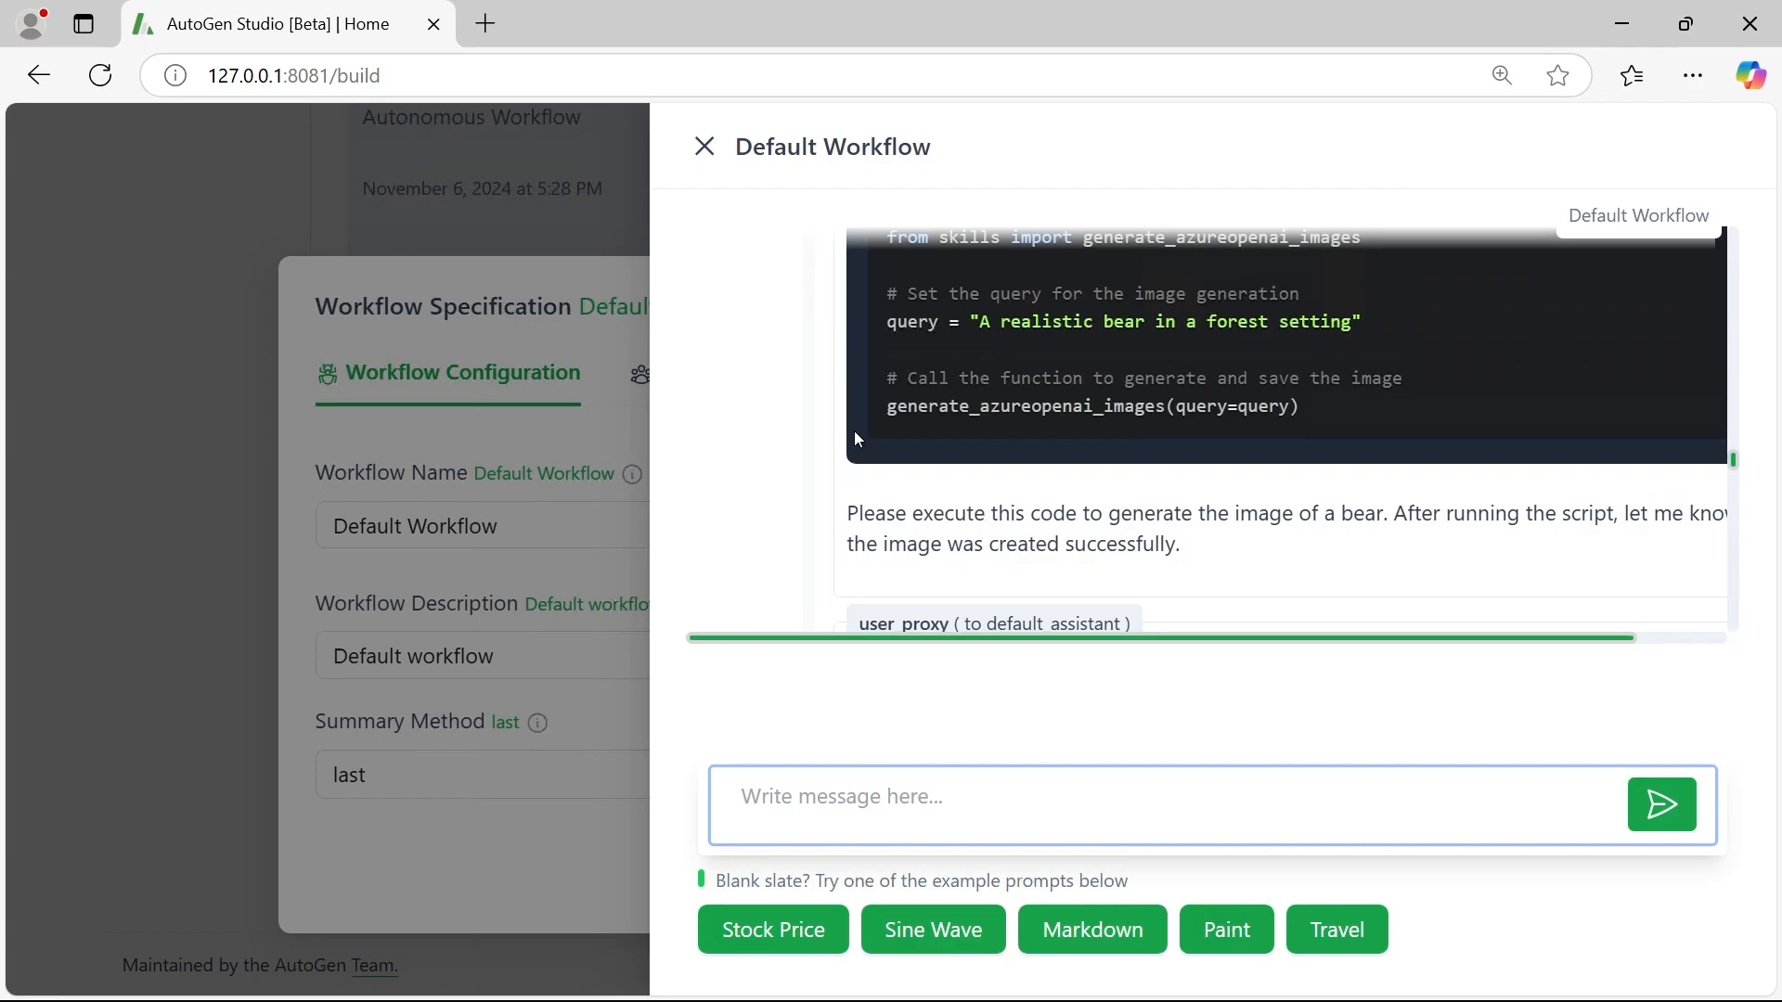
scroll(858, 439, "up", 2)
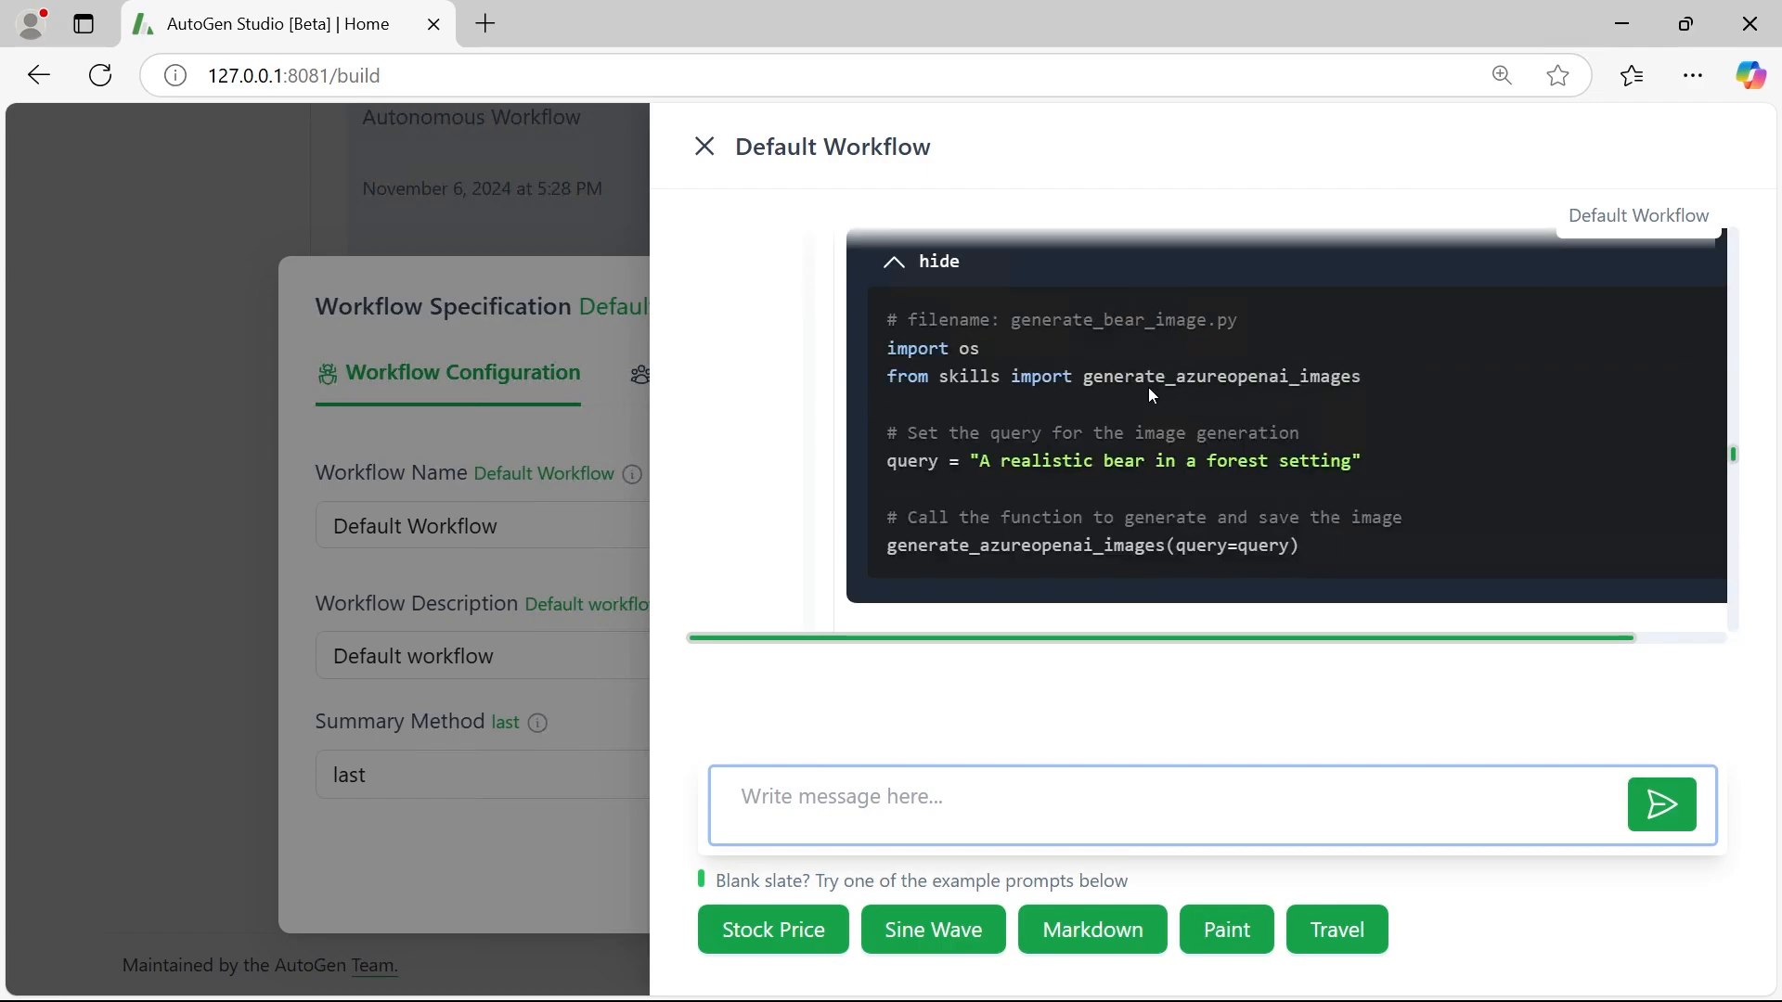
scroll(1281, 427, "down", 2)
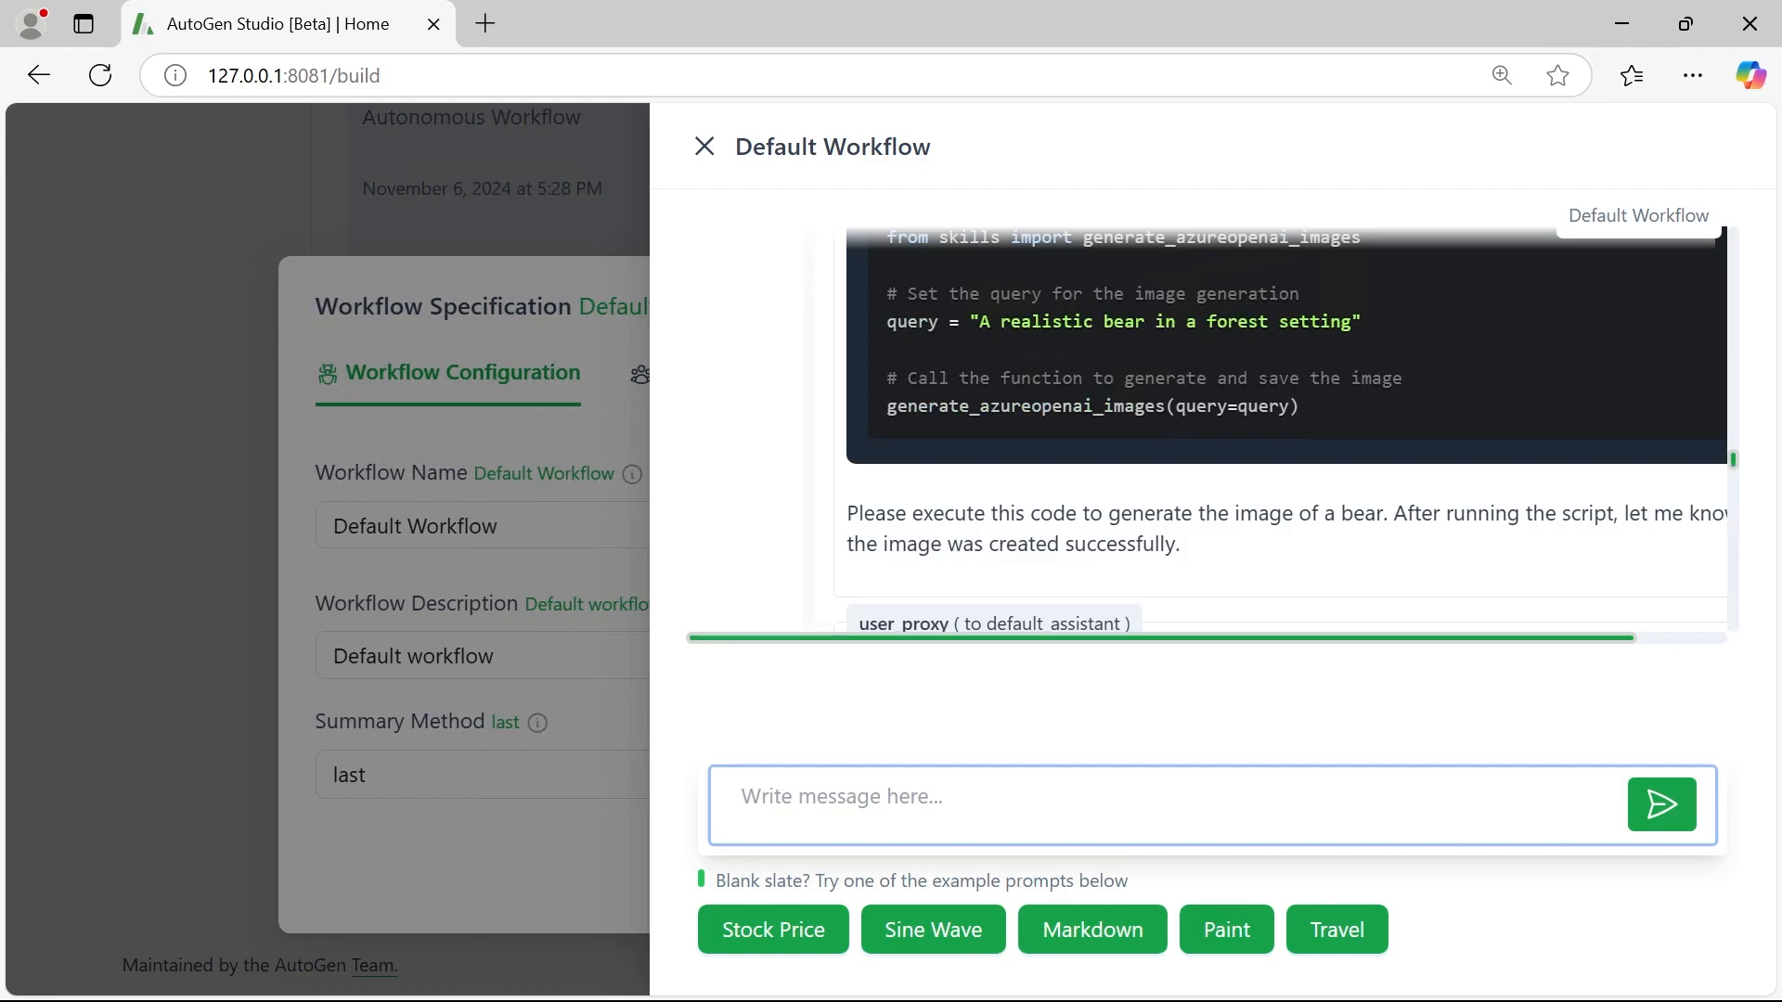
scroll(1030, 357, "up", 2)
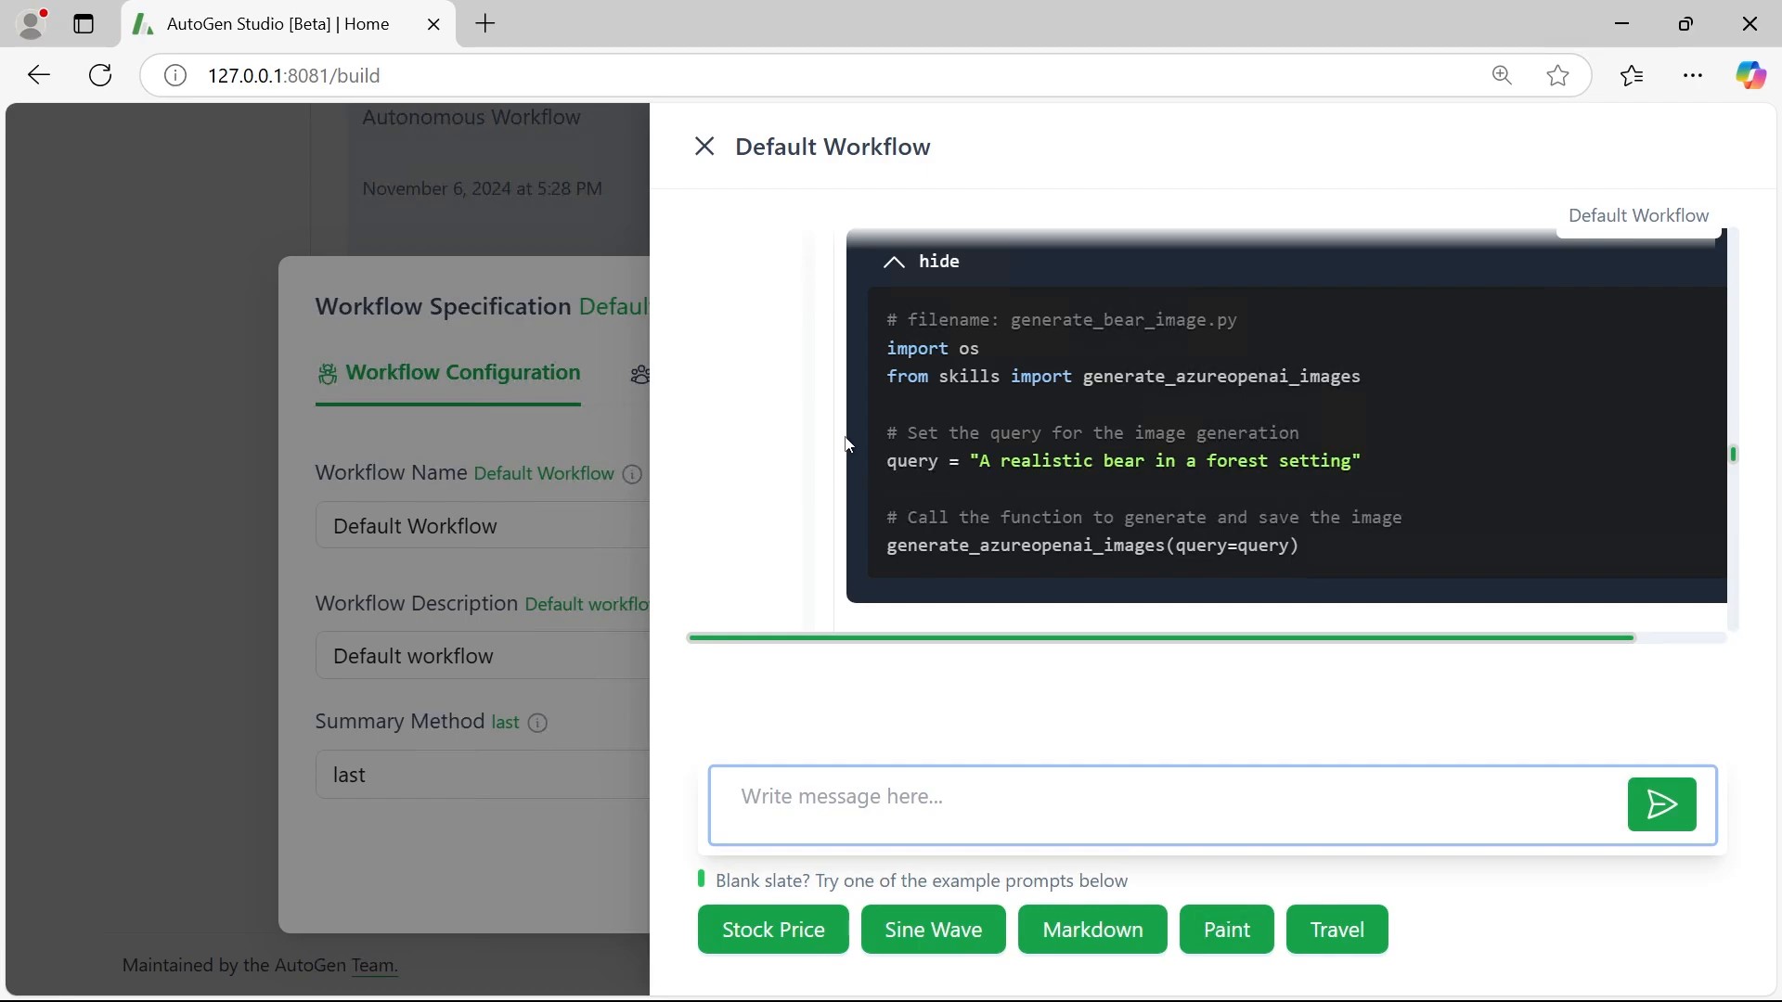
- Read the execution output of the first bear script, the assistant's follow-up messages, and the result files
scroll(850, 445, "down", 5)
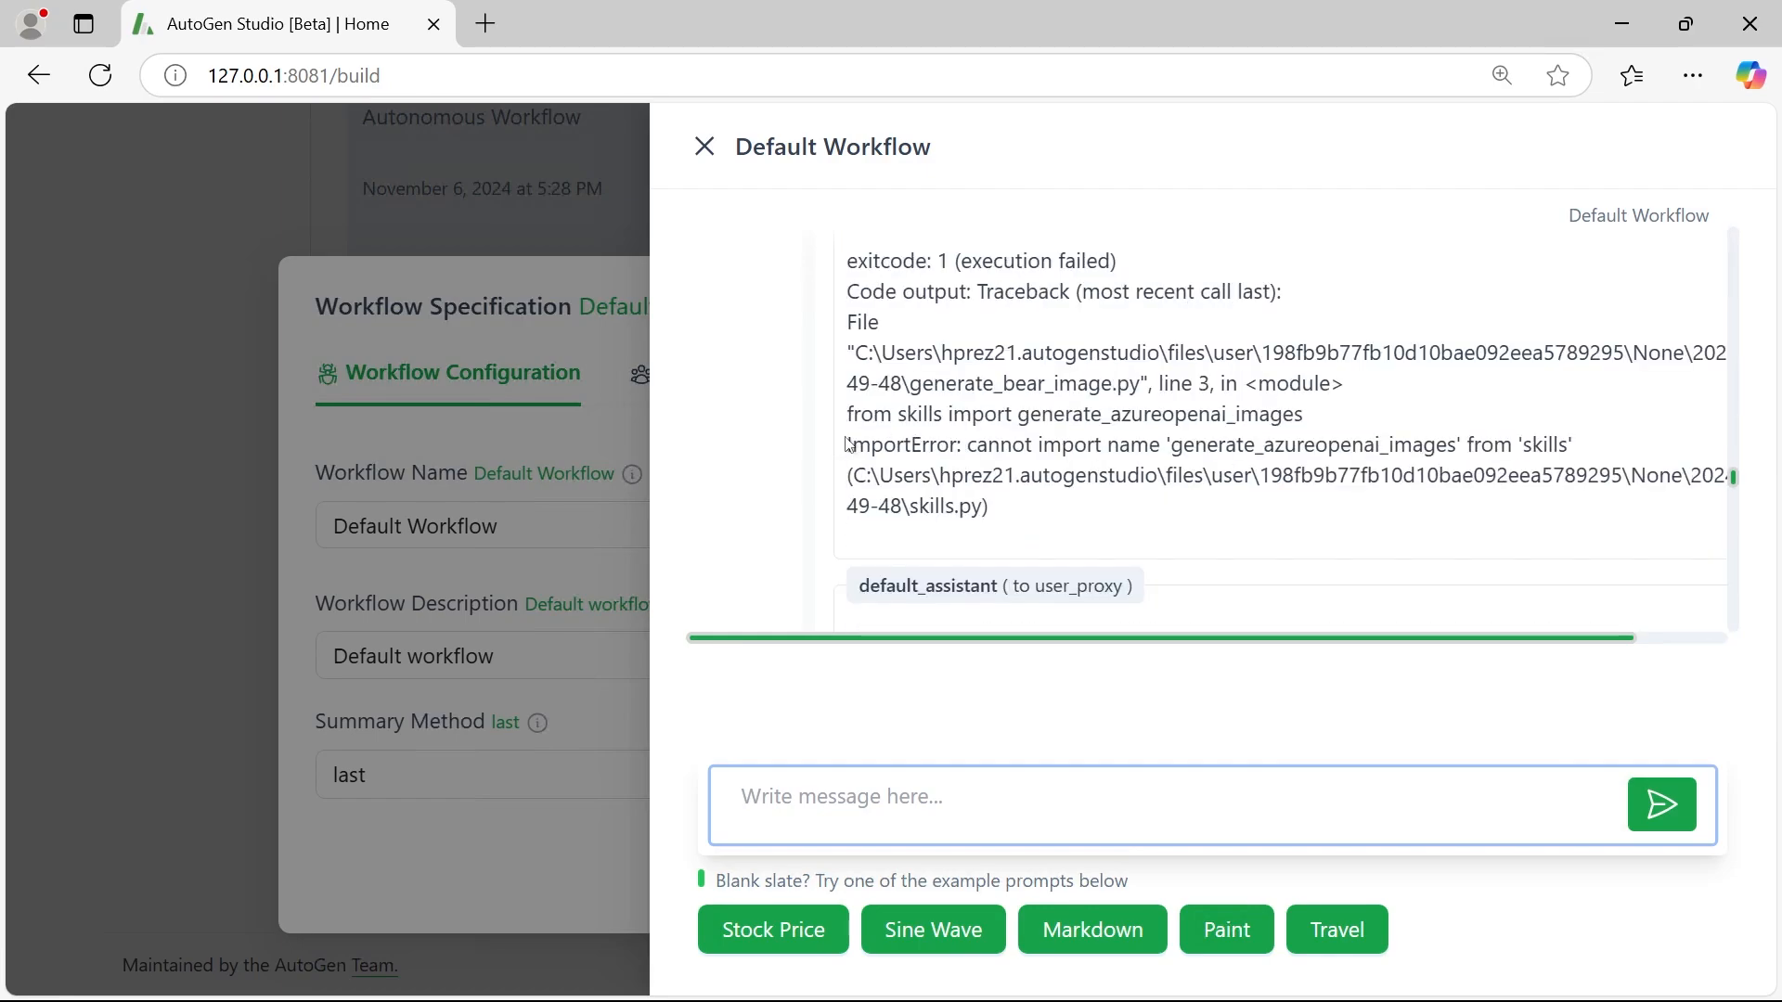
scroll(849, 445, "up", 2)
scroll(1065, 395, "down", 4)
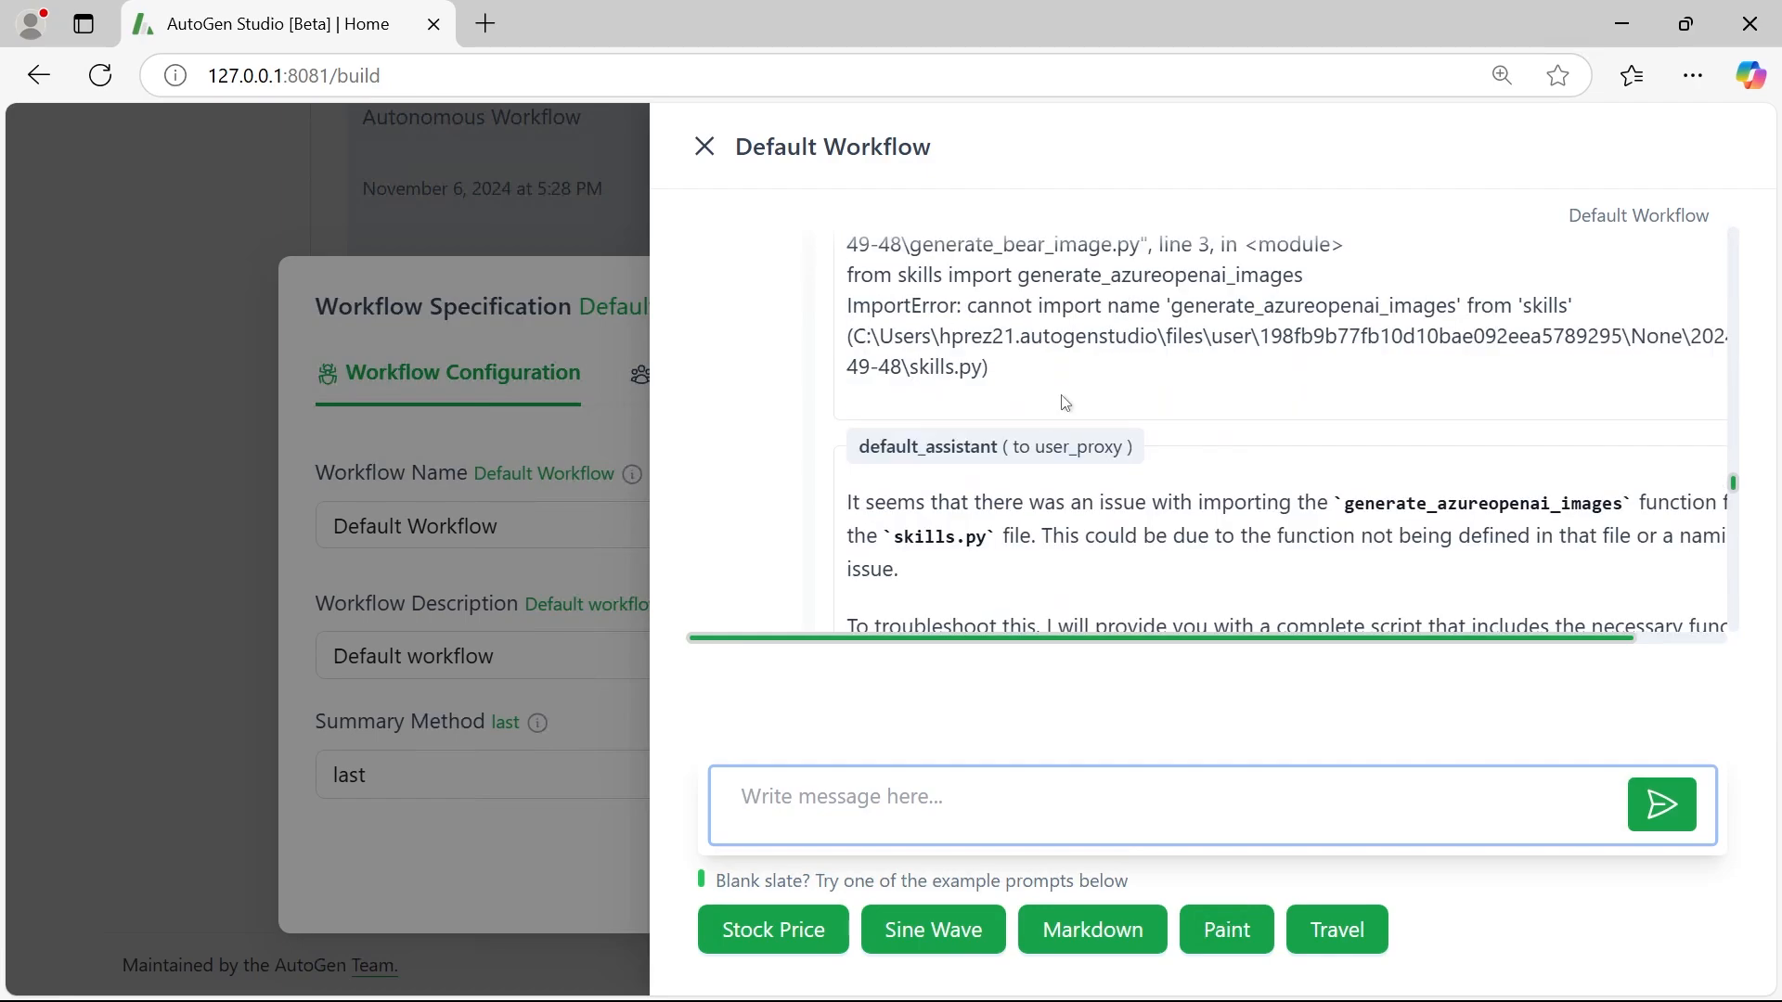
scroll(1064, 394, "down", 2)
scroll(957, 390, "up", 4)
scroll(957, 391, "down", 3)
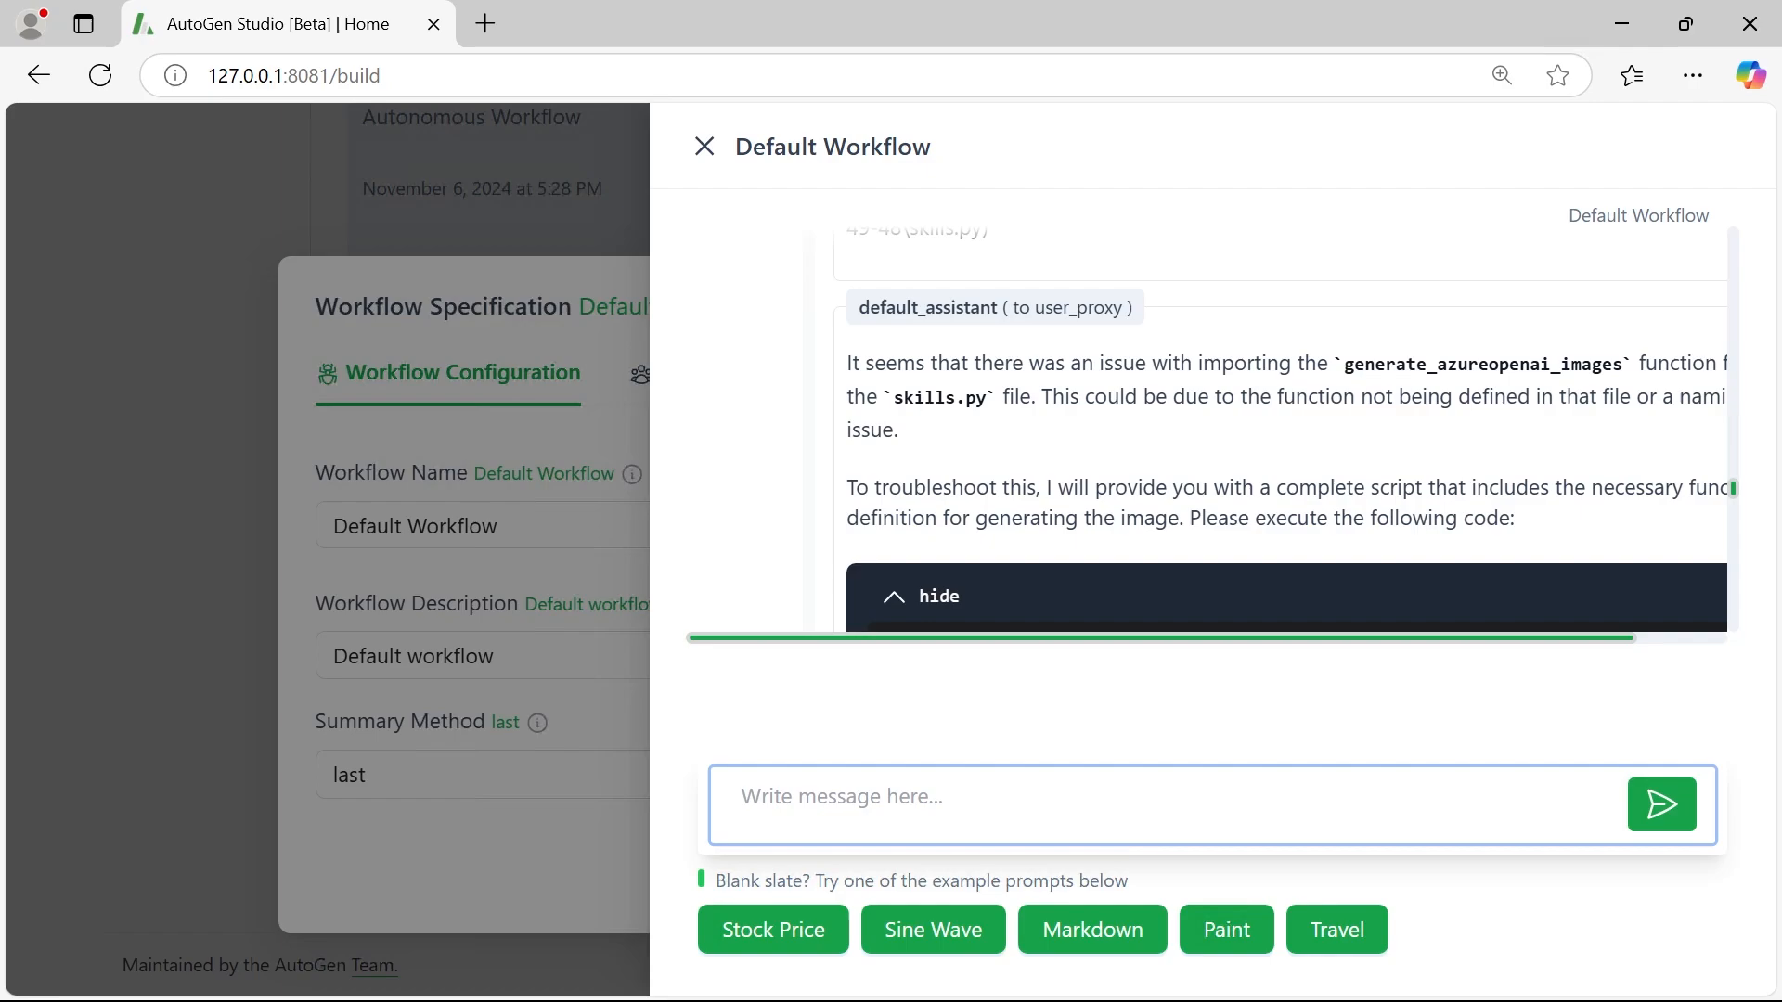
scroll(1289, 427, "down", 15)
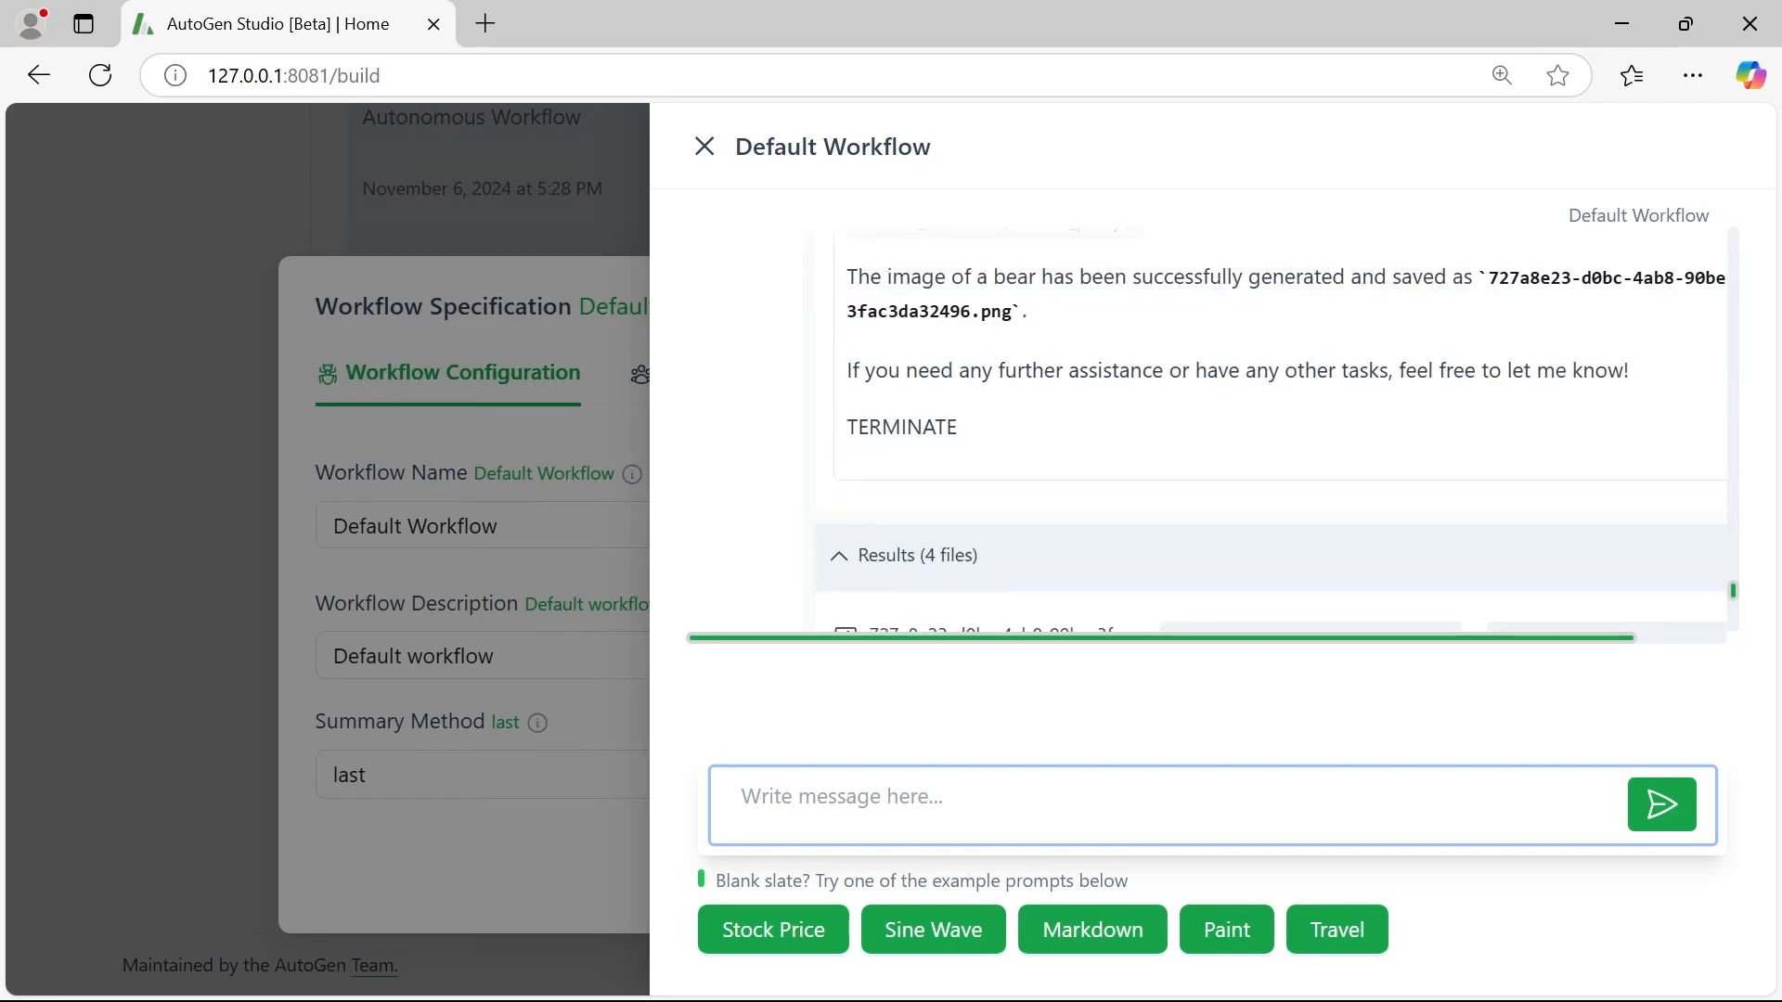
scroll(853, 440, "down", 3)
scroll(853, 440, "down", 2)
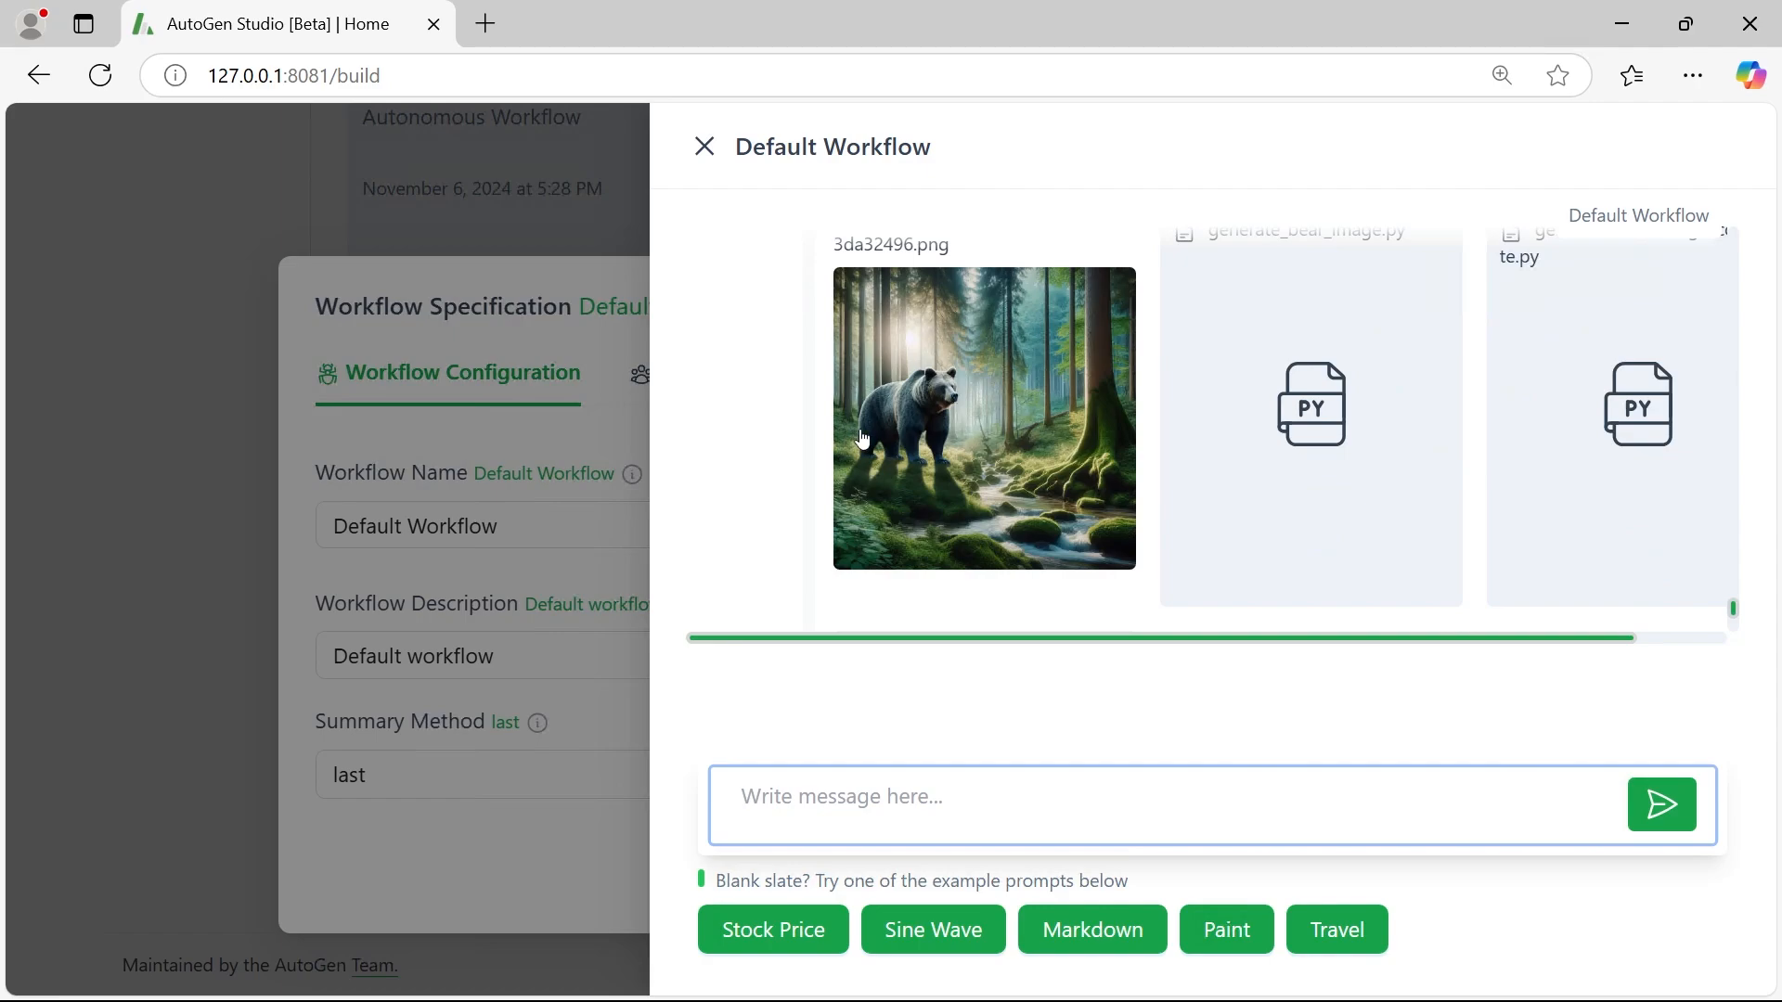
- Close the Default Workflow test session and its specification, and start creating a new workflow
left_click(704, 146)
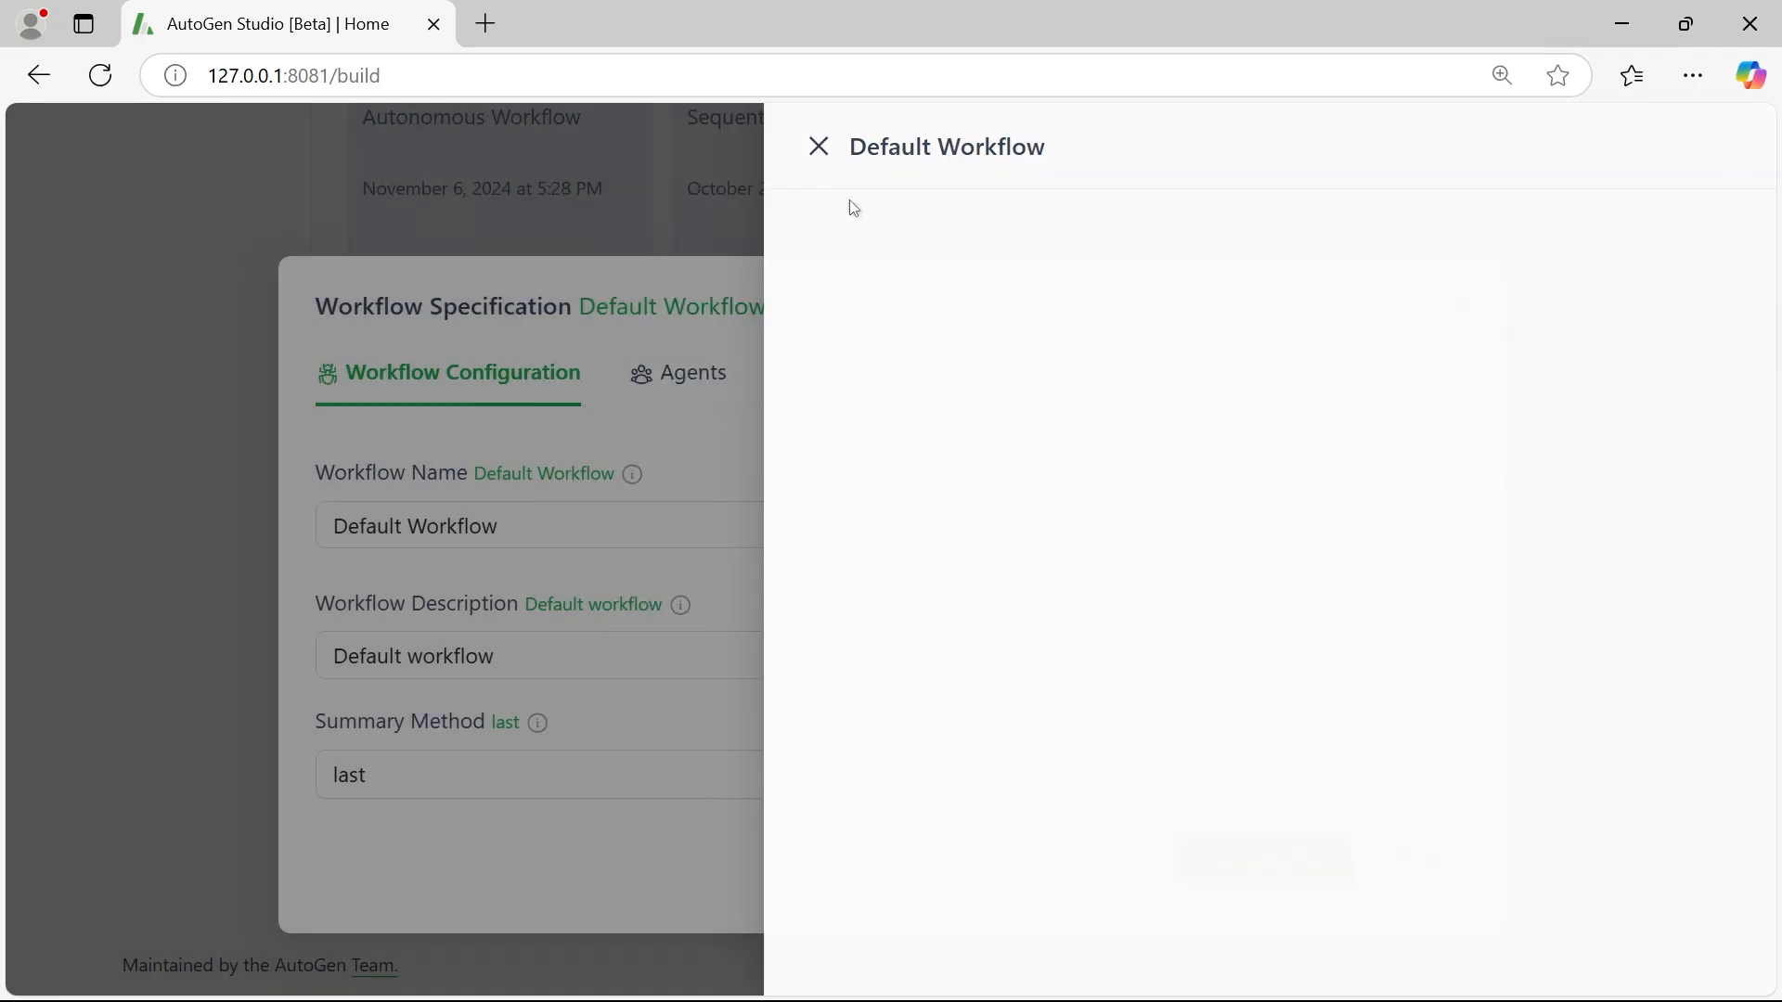
left_click(1459, 297)
scroll(1690, 446, "up", 7)
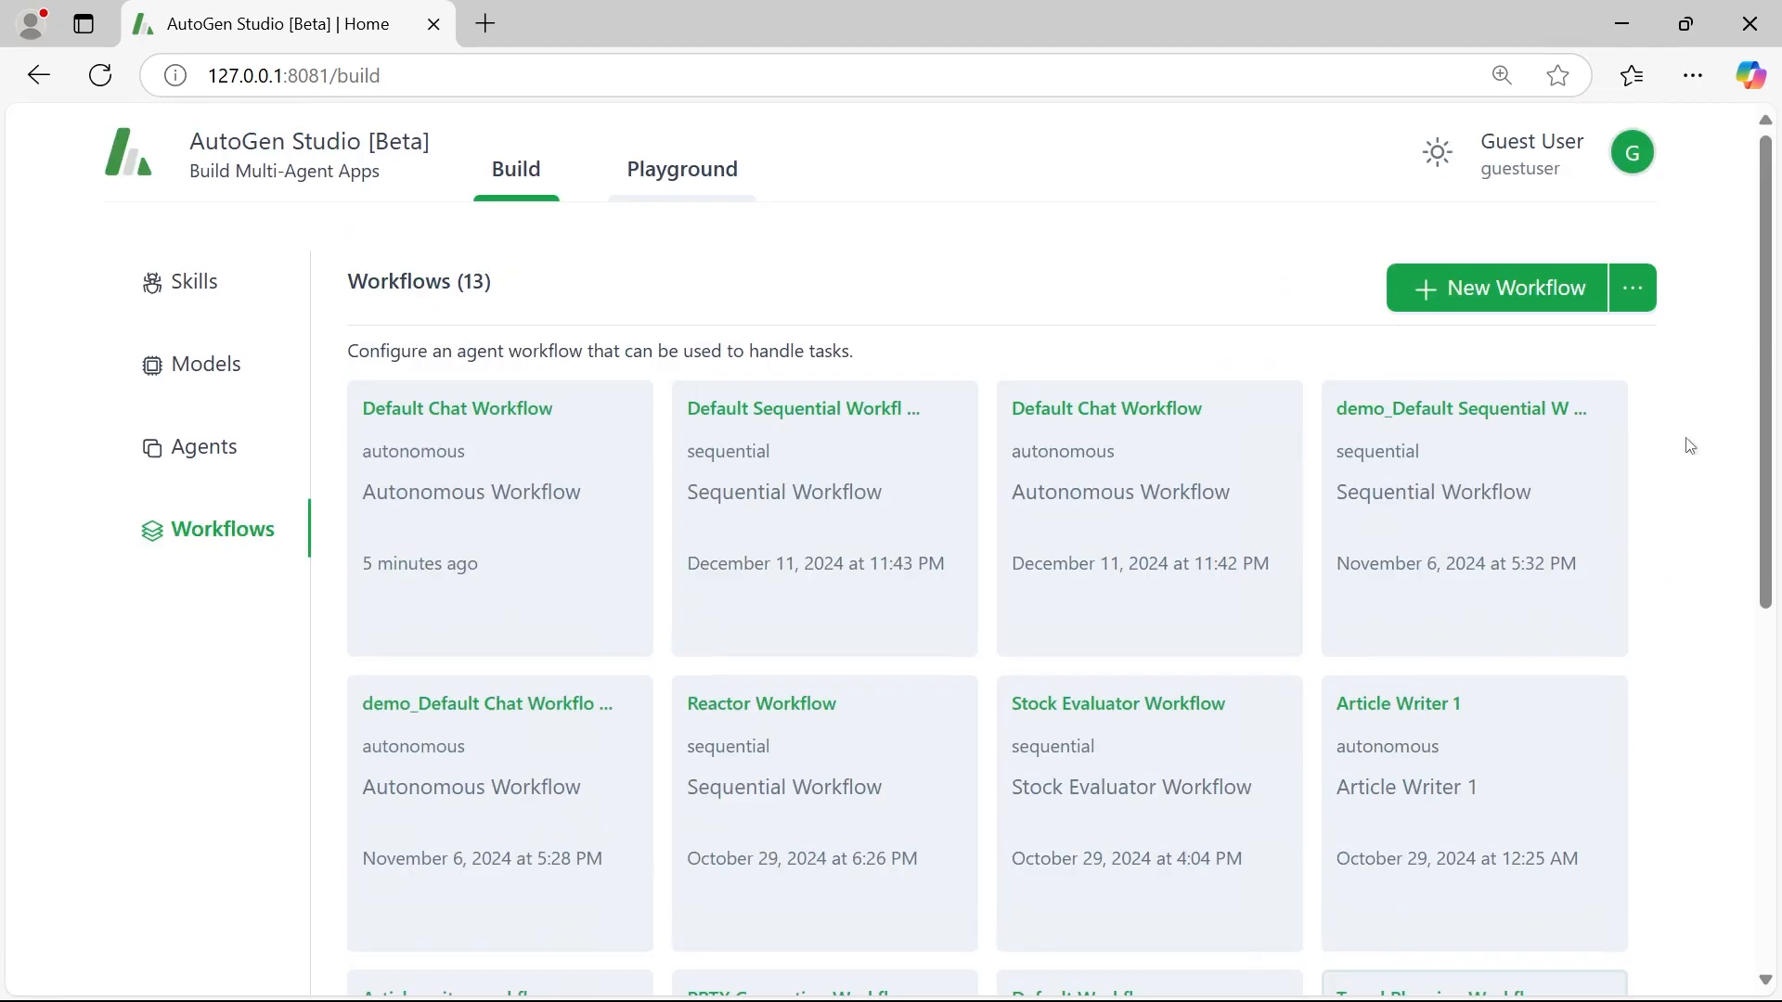
left_click(1519, 306)
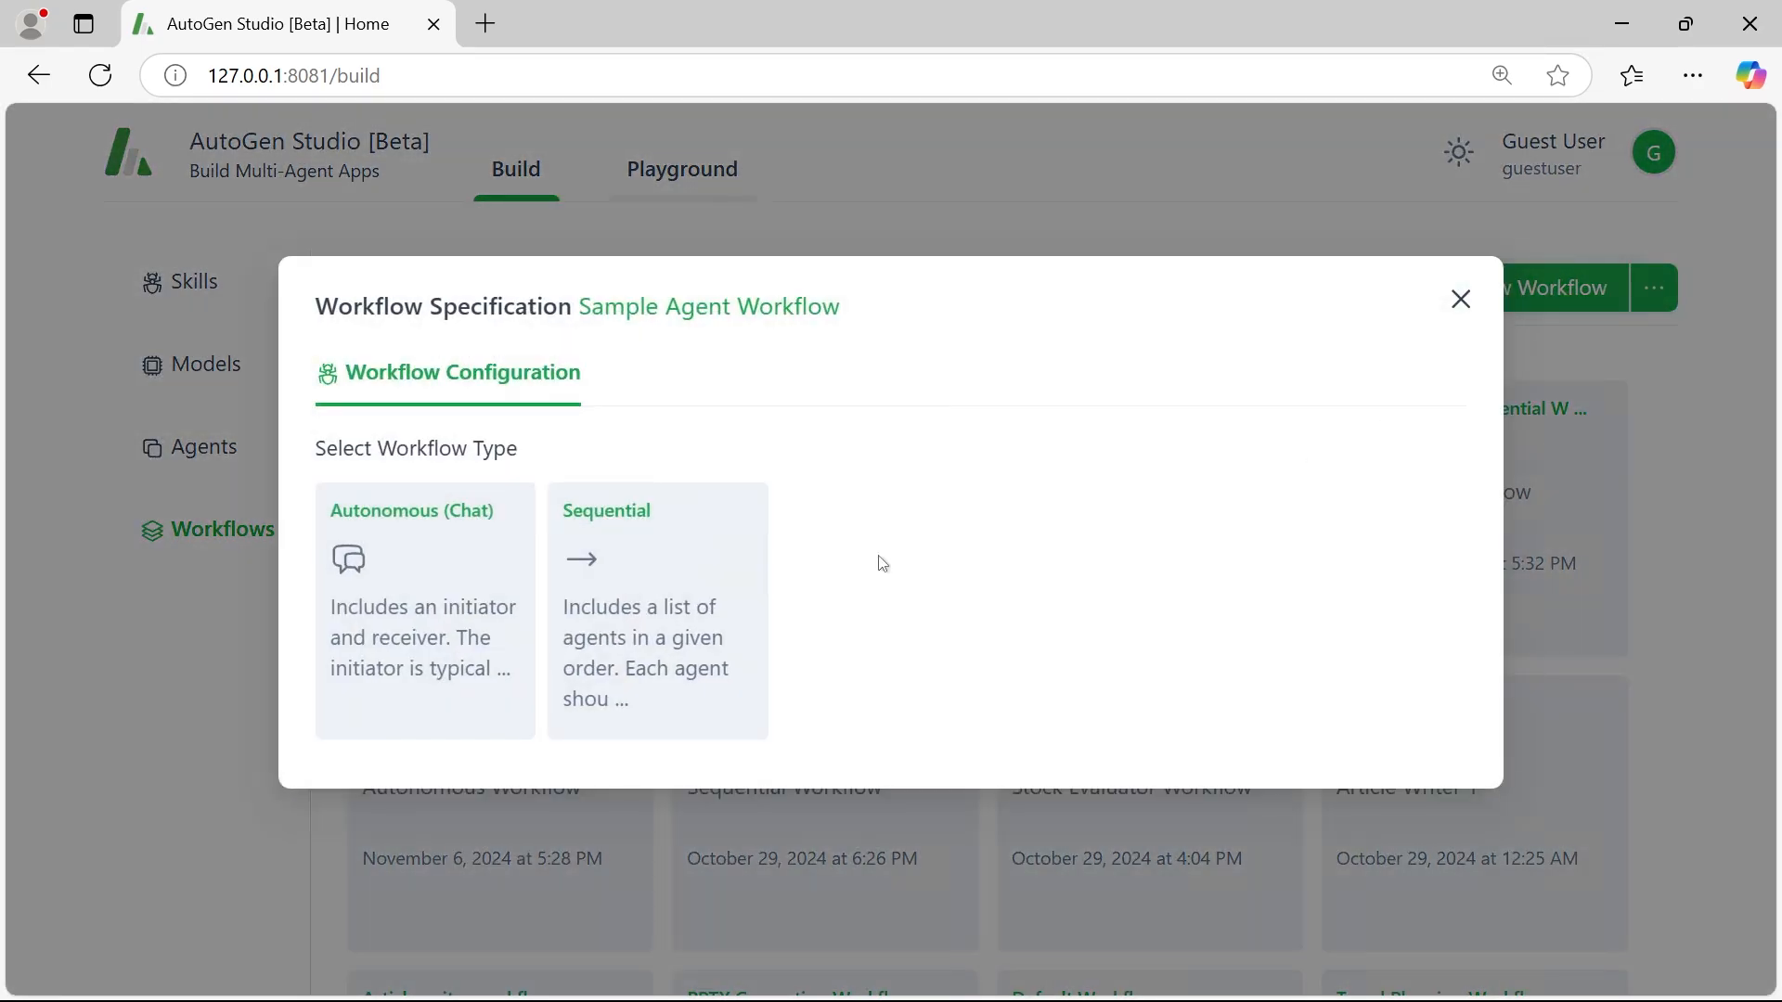
- Create a Sequential workflow with the default name, description and llm summary method, and show its linked agents
left_click(646, 605)
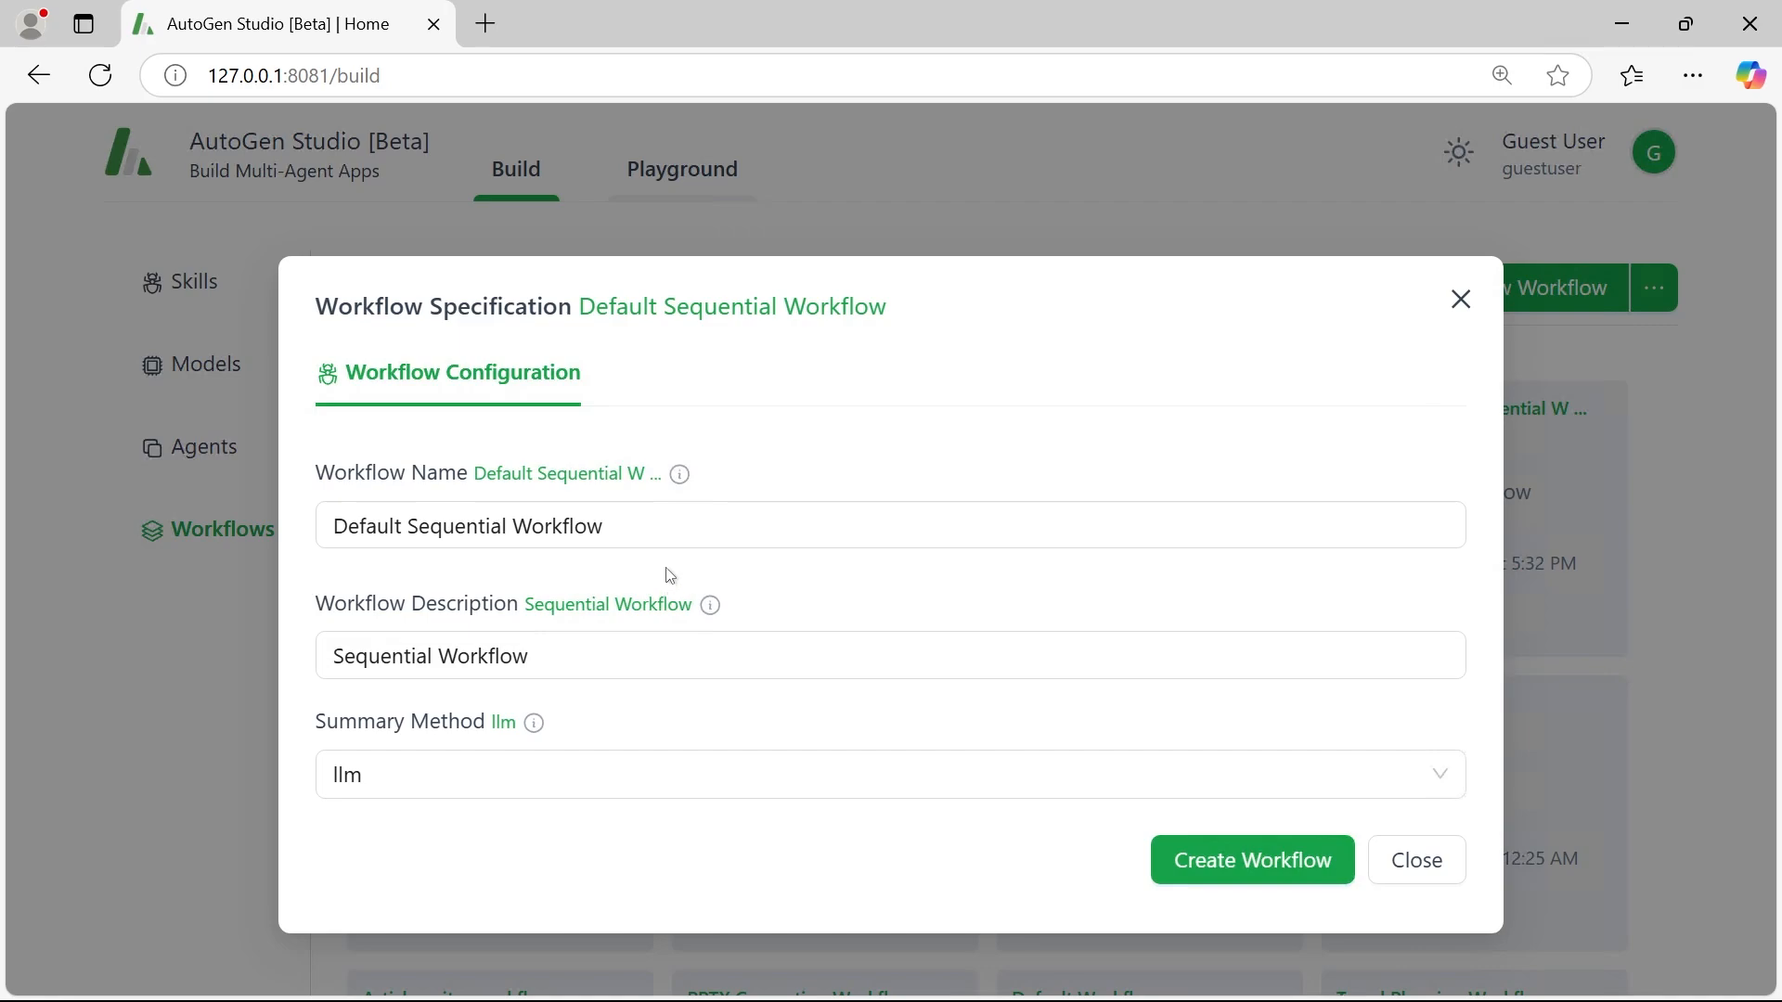
left_click(1237, 860)
left_click(698, 384)
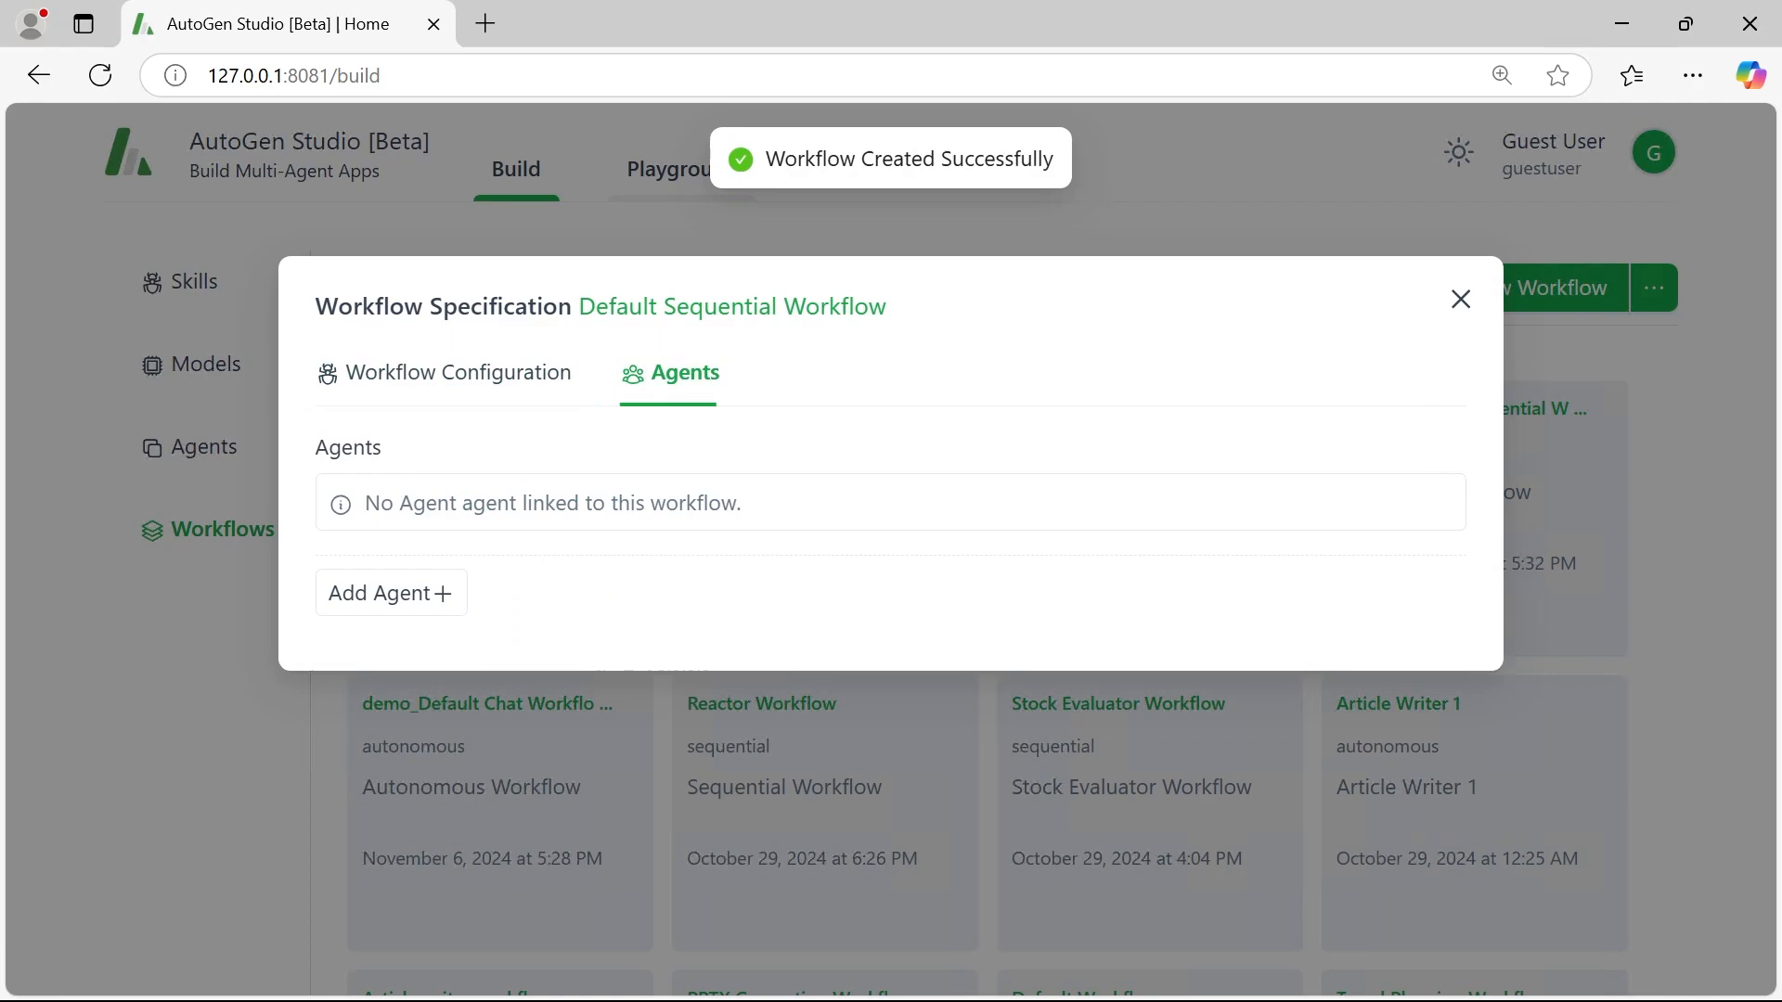
- Link the SentimentAnalyst and groupchat_assistant agents in that order to the new sequential workflow and close its specification
left_click(431, 603)
left_click(425, 484)
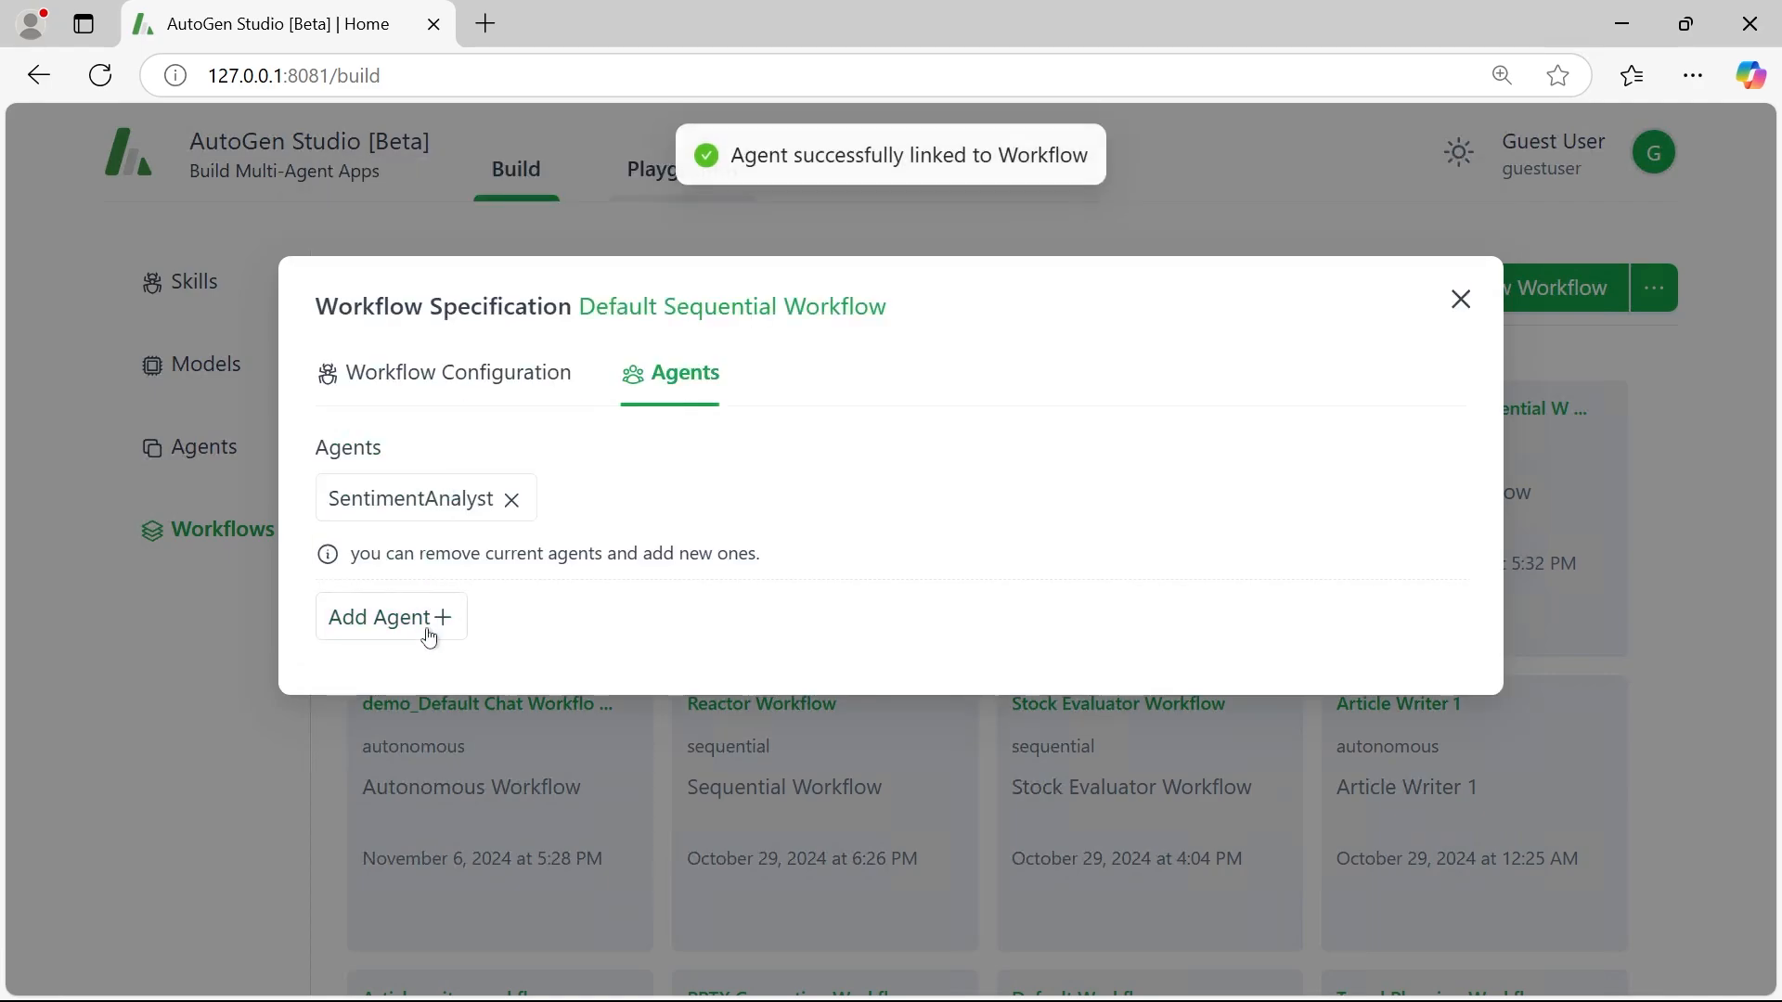
left_click(434, 637)
left_click(517, 394)
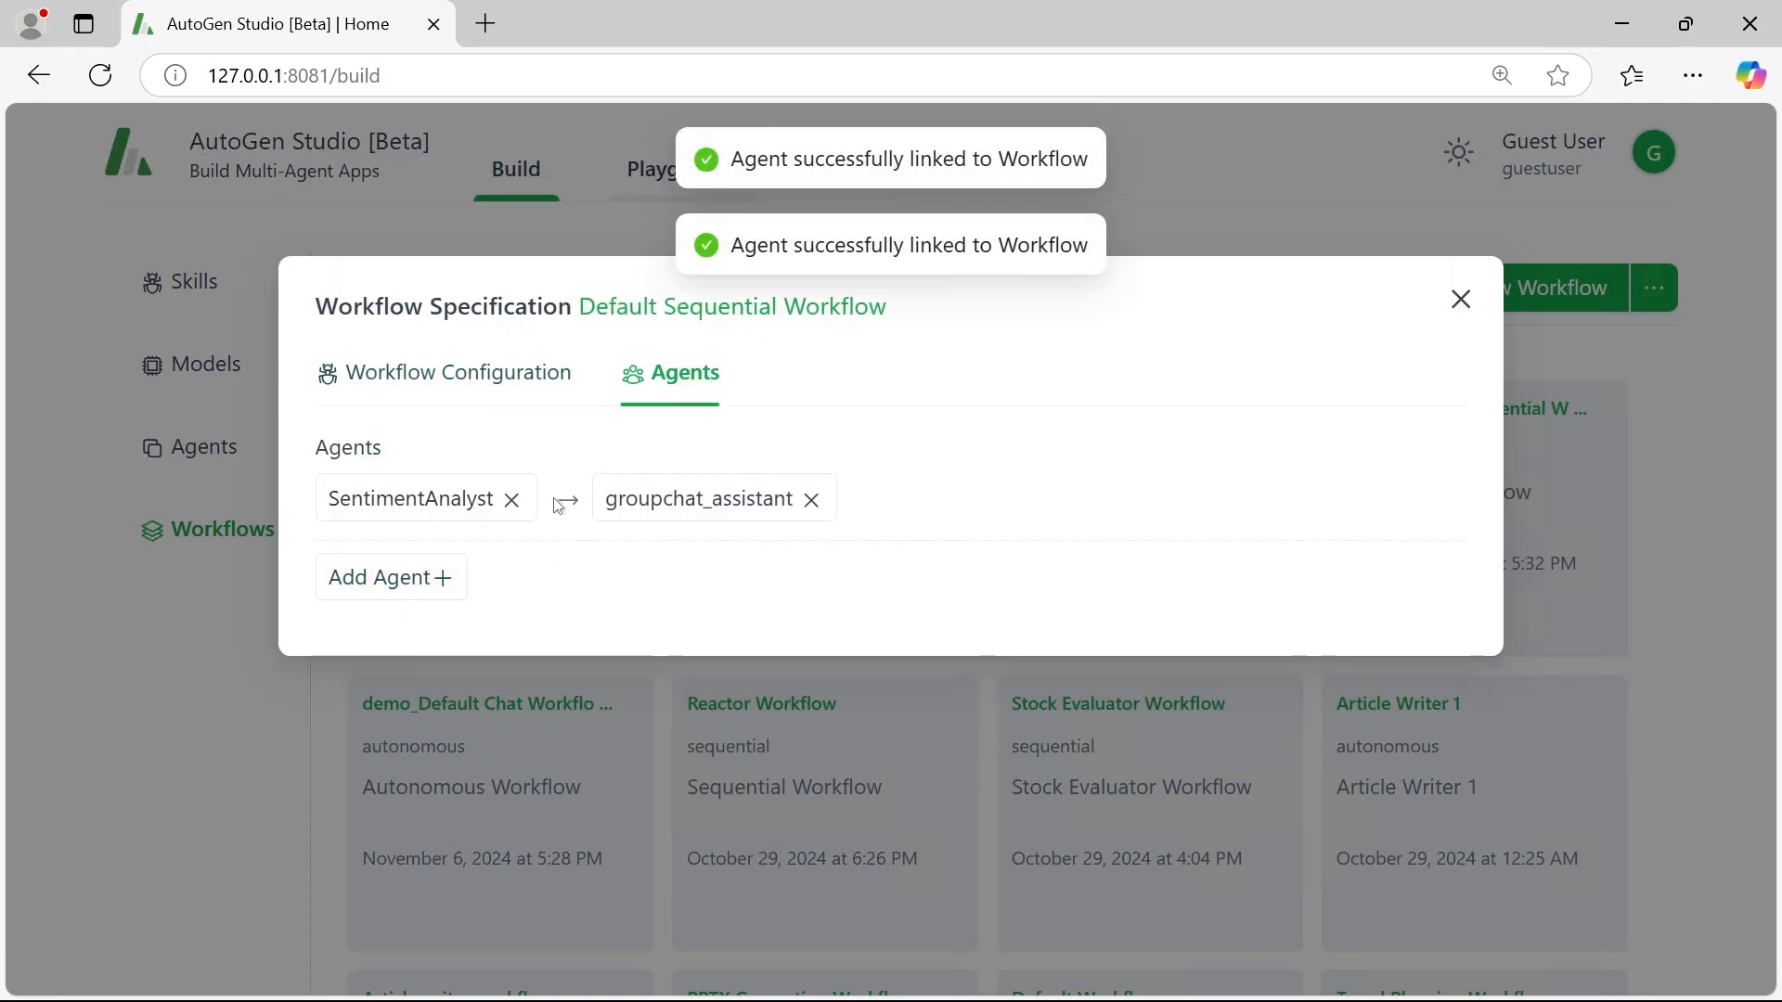
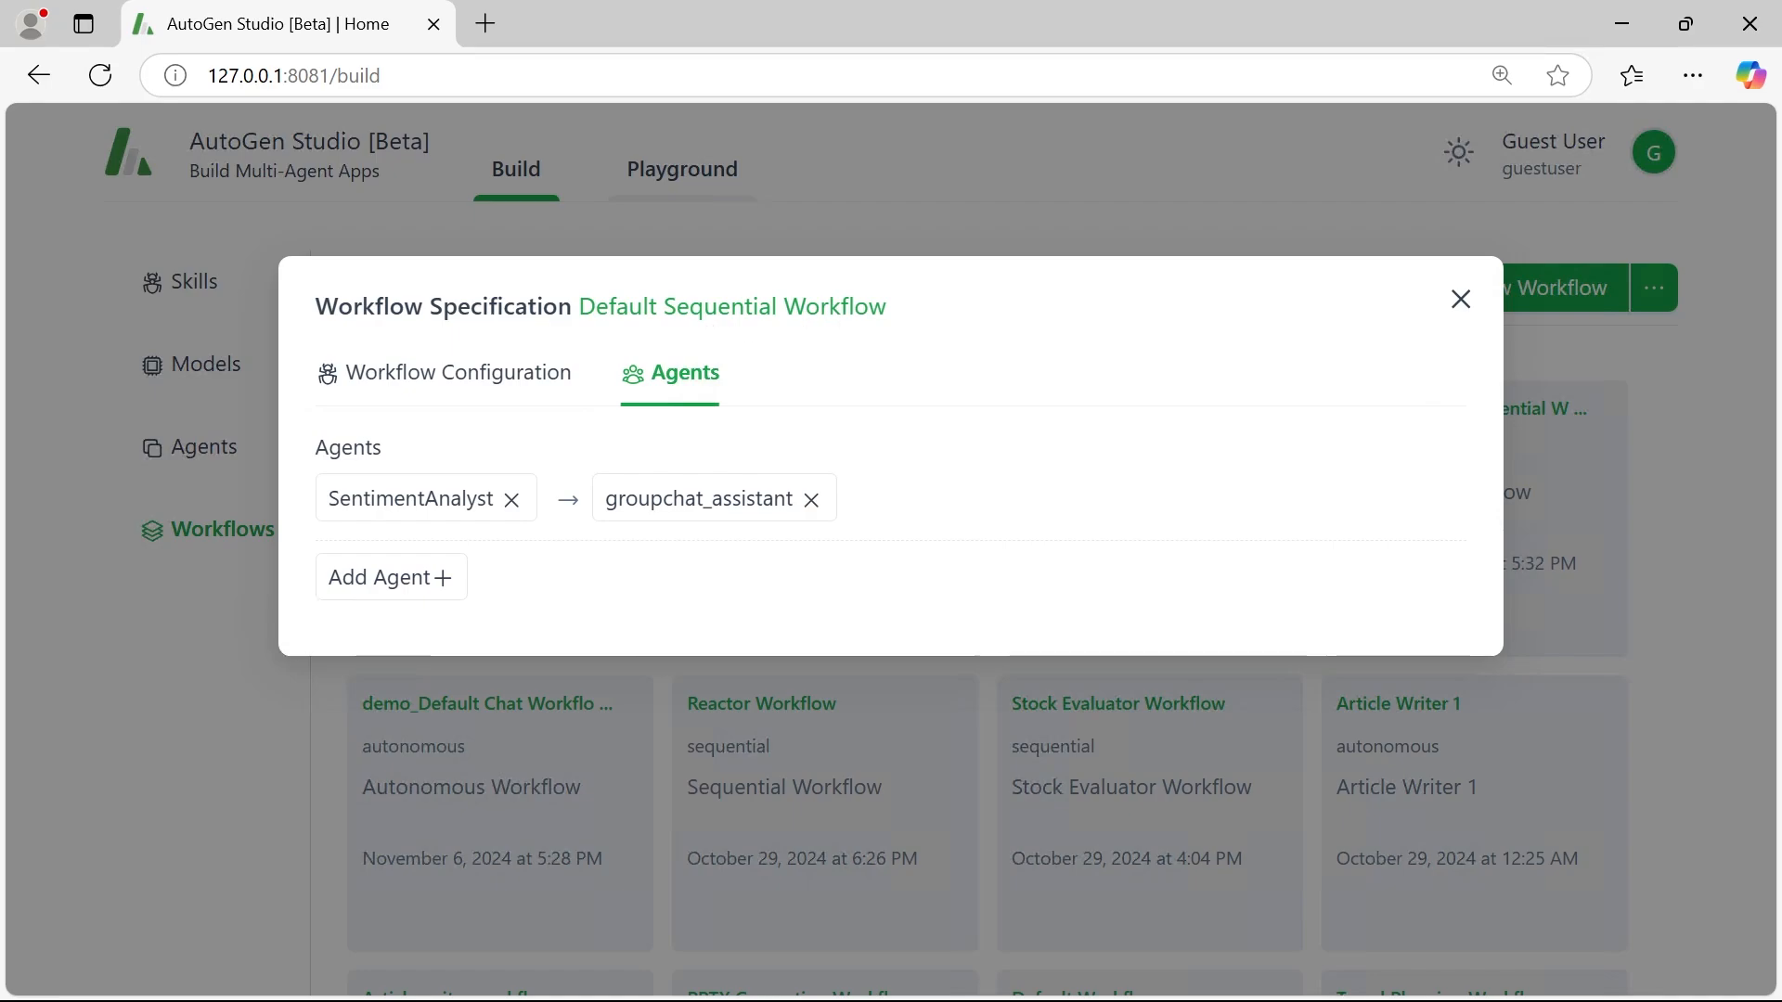
left_click(1460, 297)
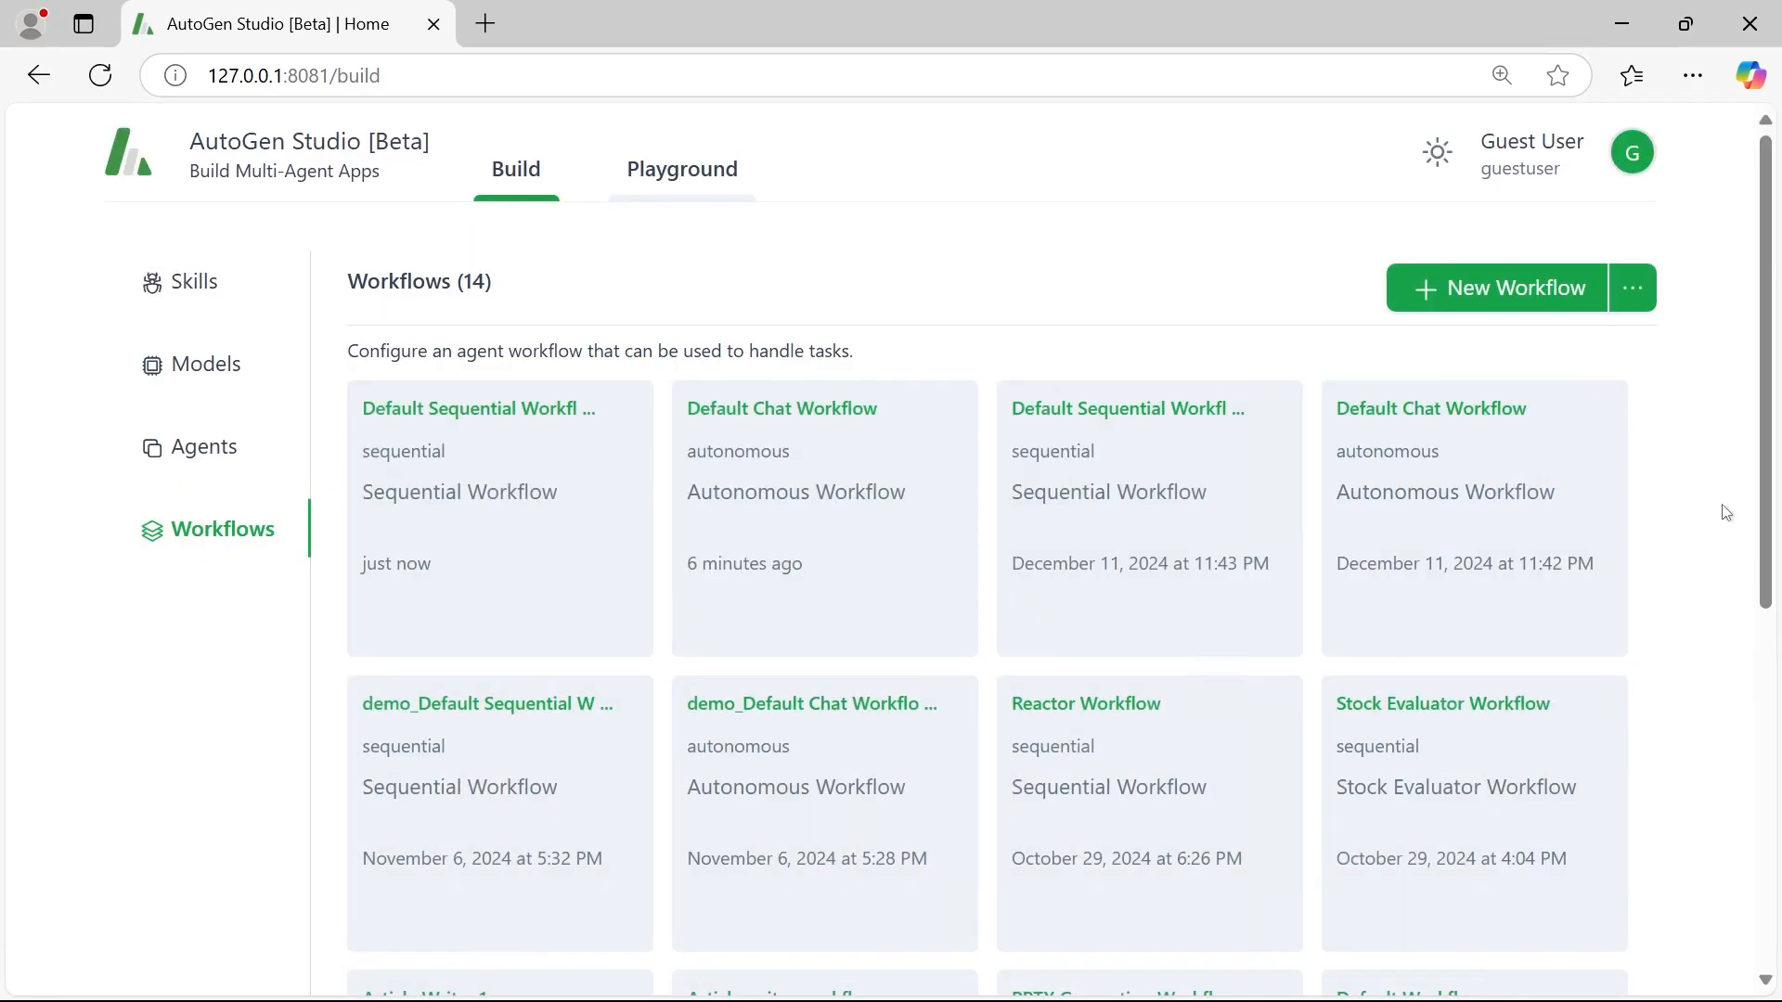
- Test the PPTX Generation Workflow with the prompt "create a powerpoint file with a slide with bullet points about what is Microsoft Azure"
scroll(1722, 510, "down", 7)
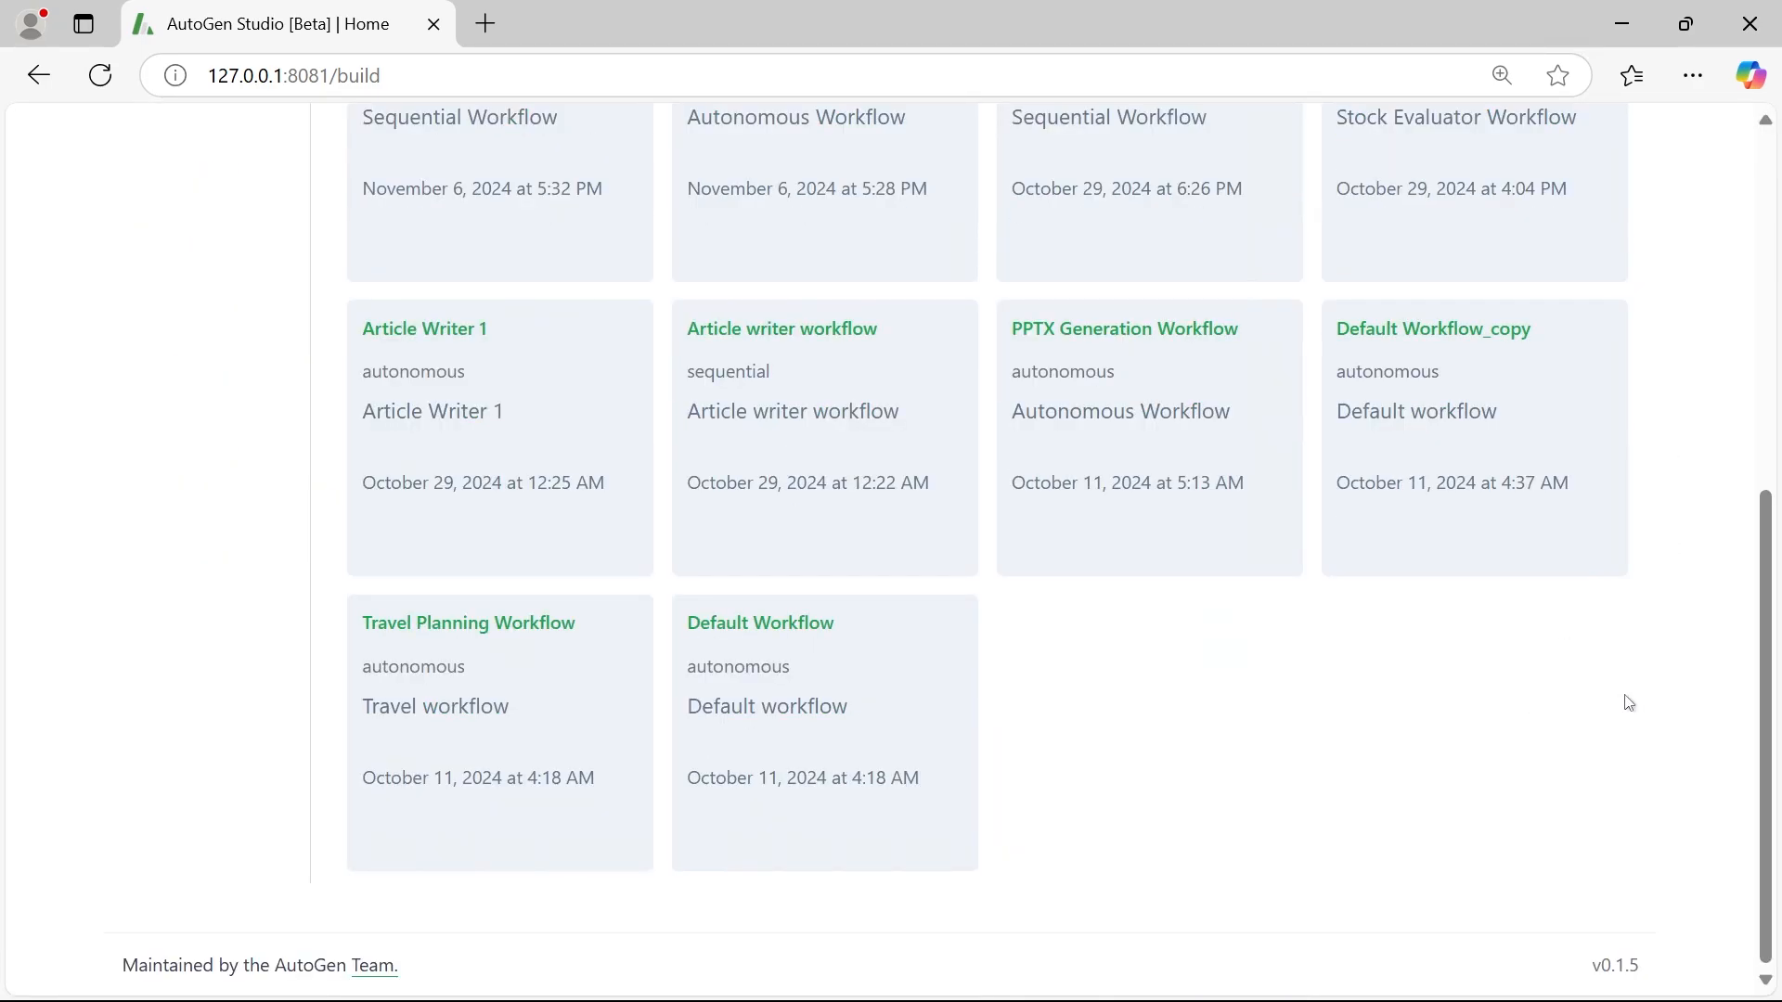
scroll(1623, 703, "up", 2)
left_click(1129, 505)
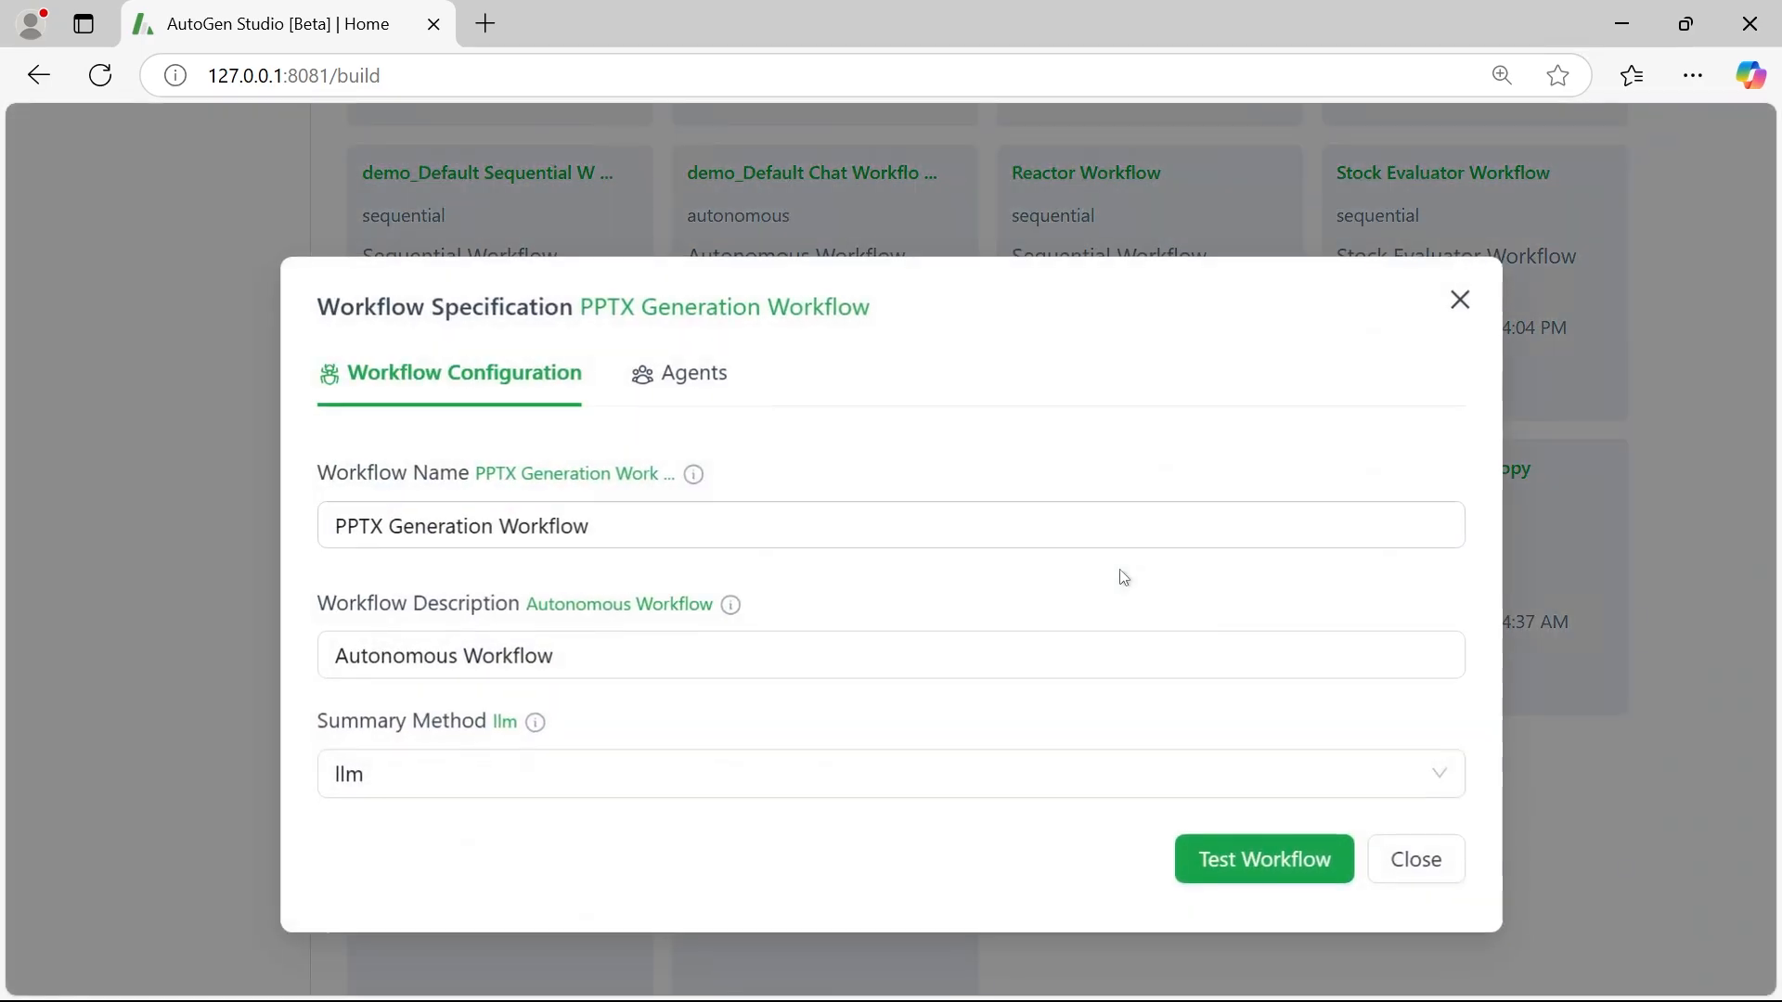
left_click(1234, 860)
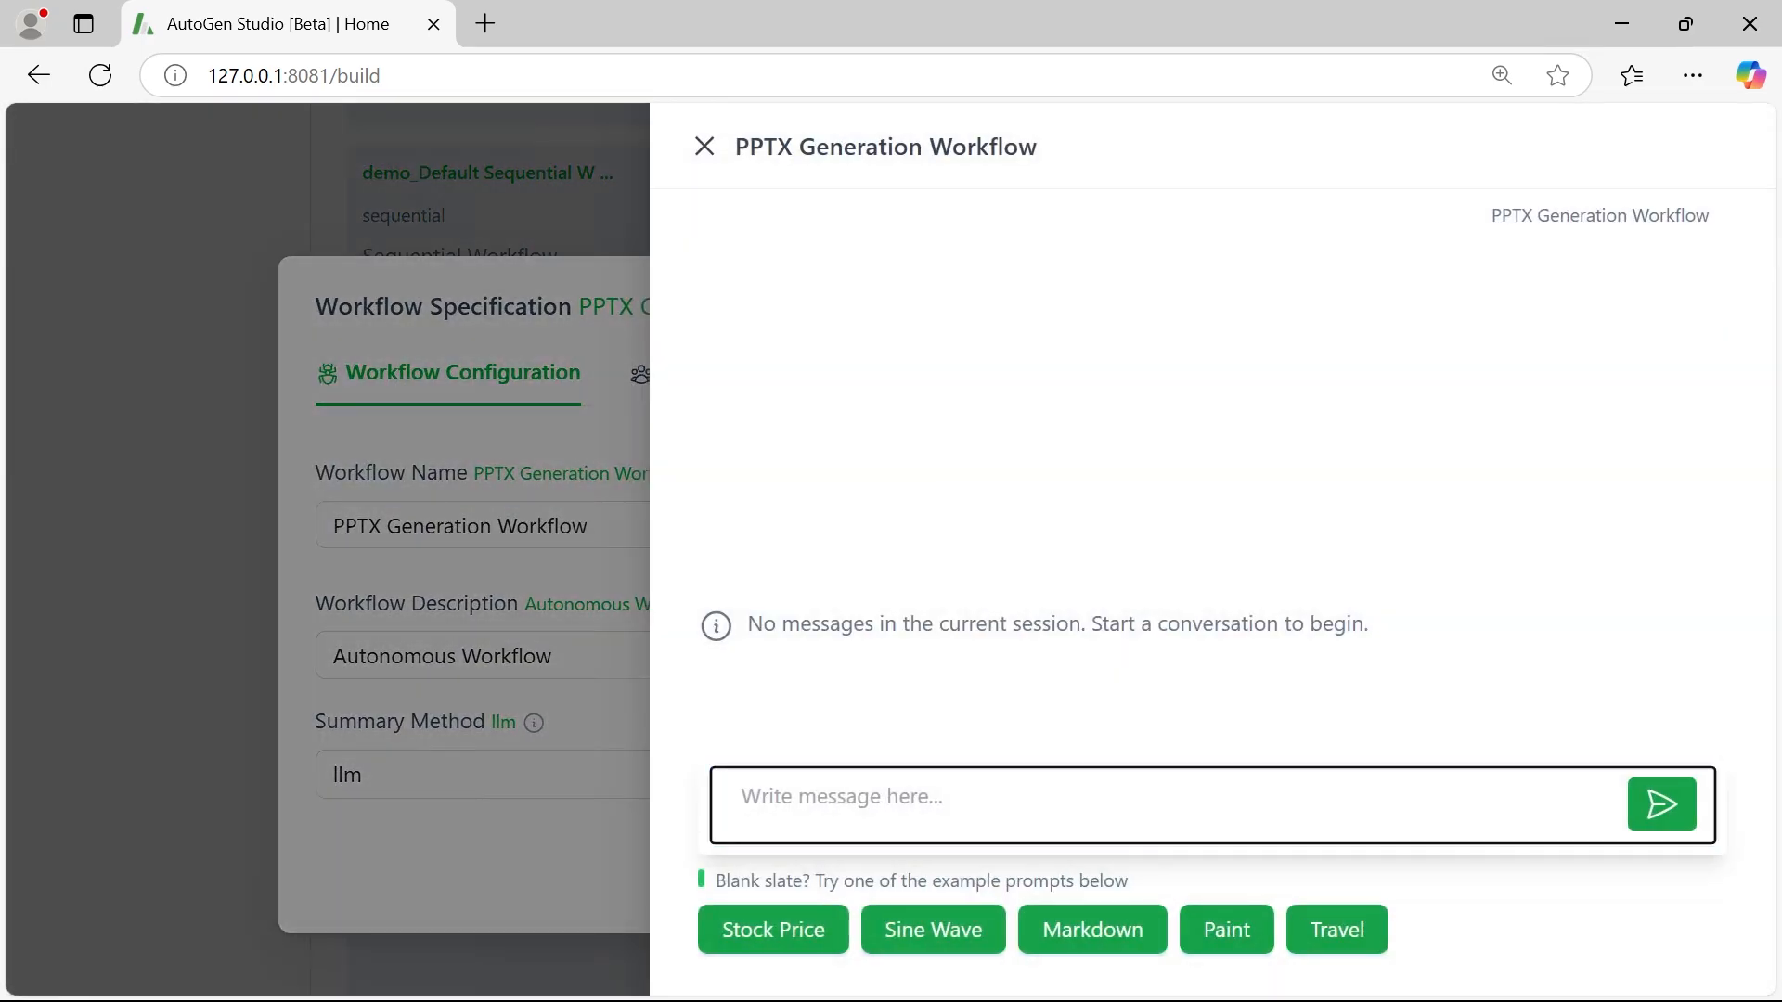
type("create a powerpoint file with a slide with bullet points about what is Microsoft Azure")
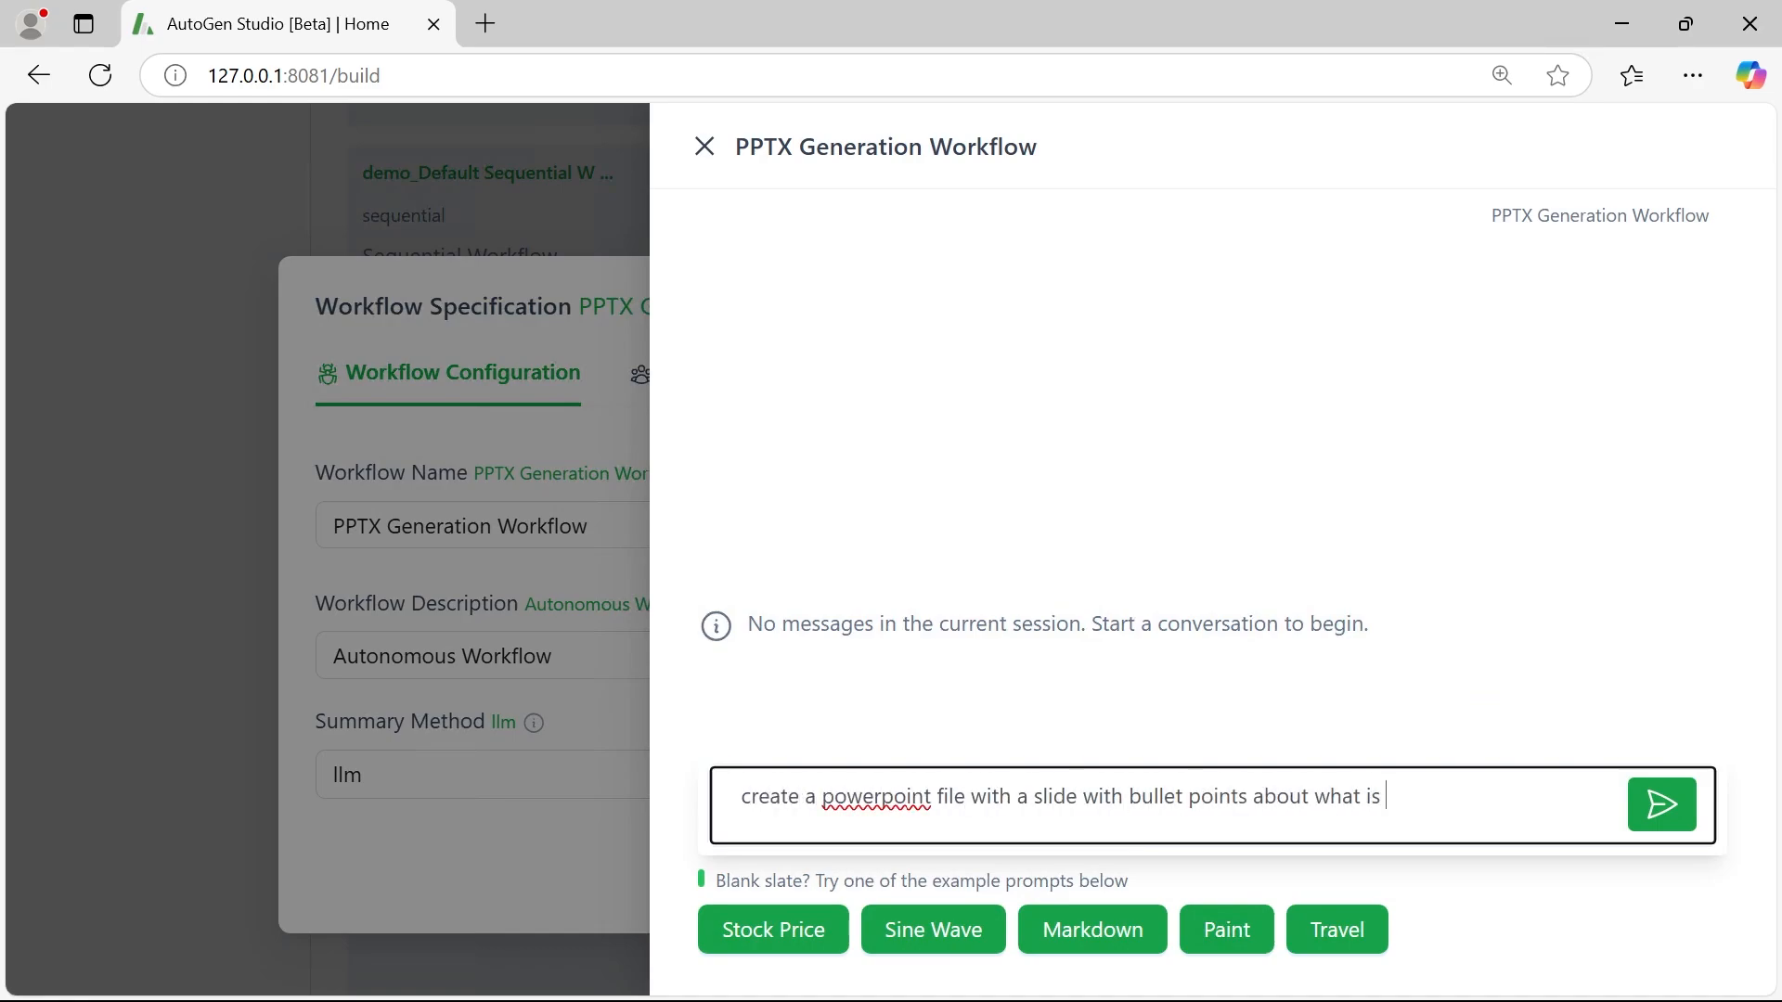
key("Return")
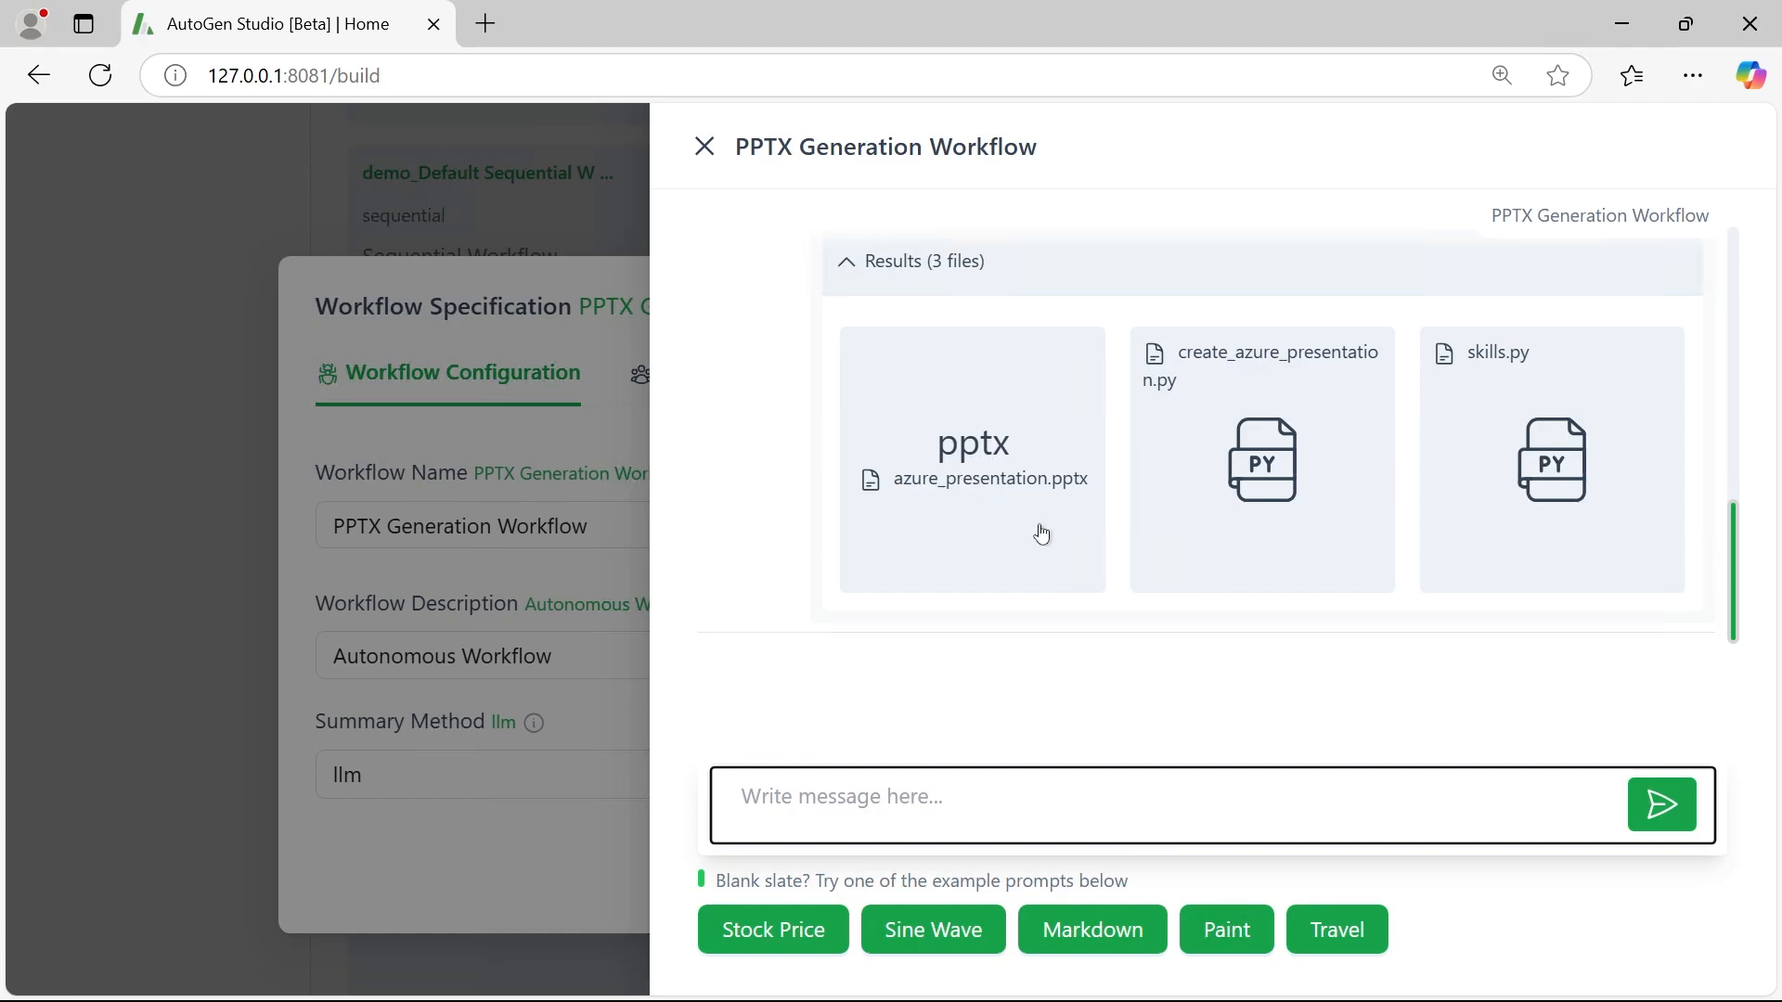
- Expand the agent messages of the PowerPoint request and examine the assistant's plan and its code using create_pptx_file
scroll(1013, 515, "up", 1)
scroll(1014, 543, "down", 1)
scroll(971, 480, "up", 1)
left_click(986, 324)
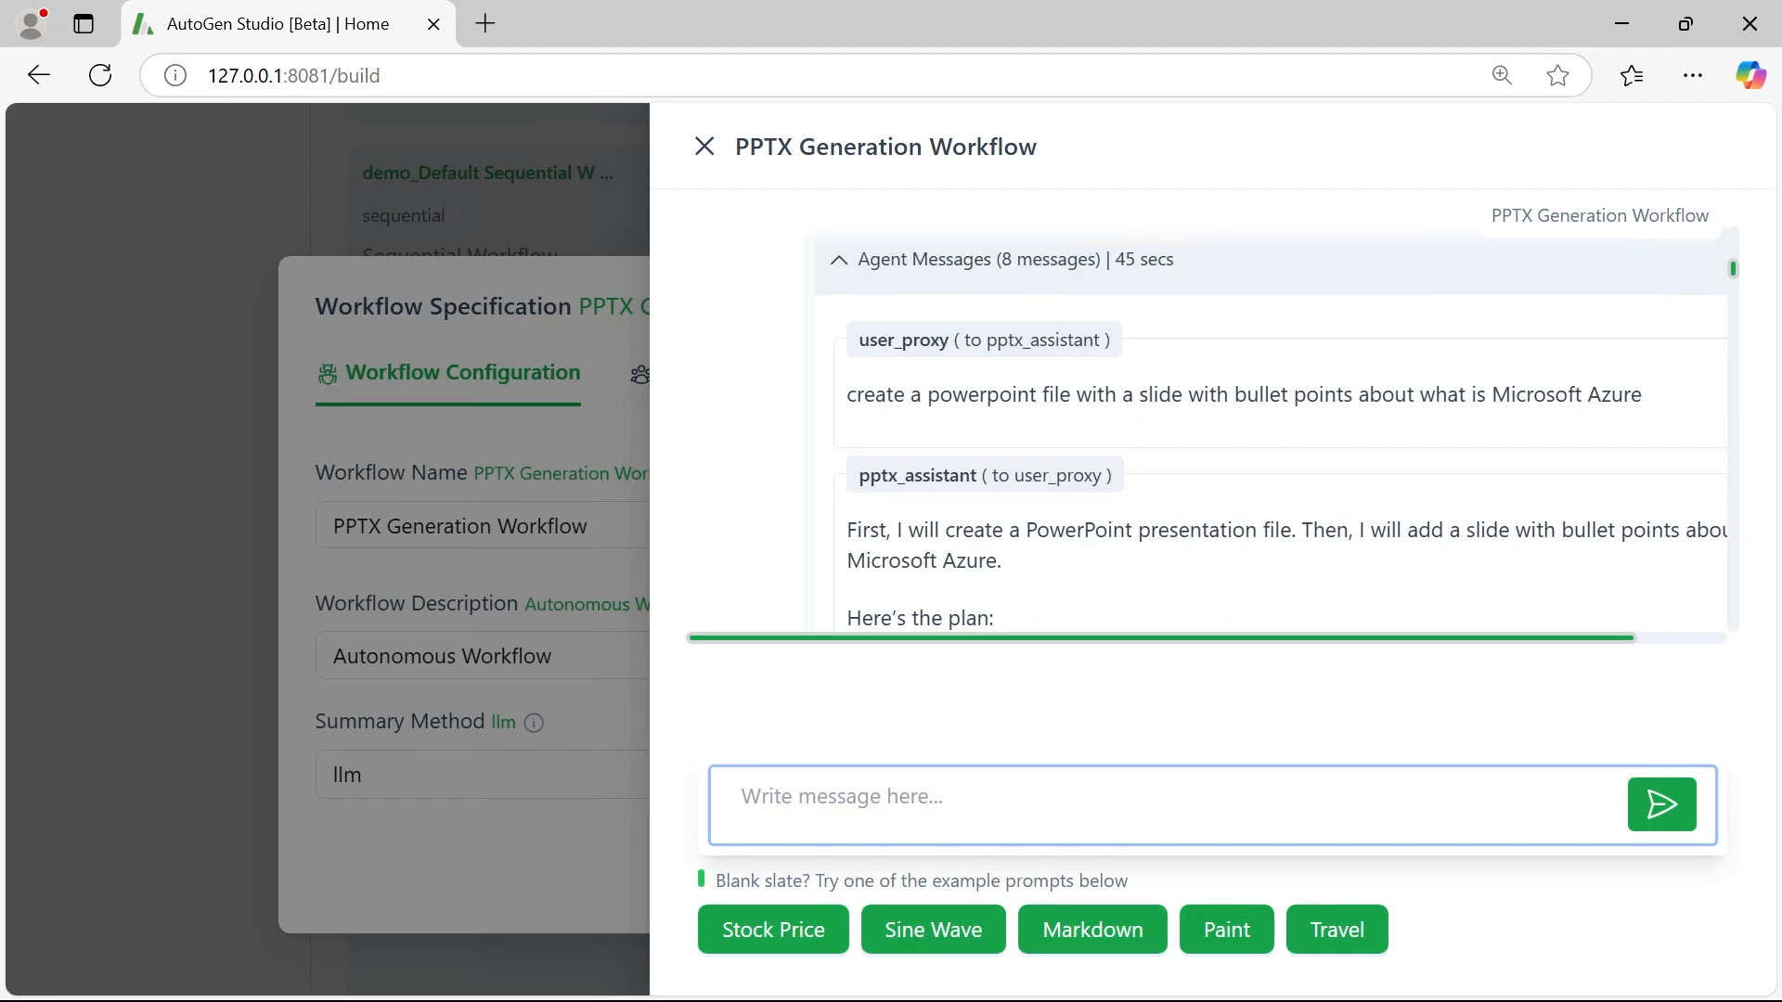
scroll(1166, 445, "down", 5)
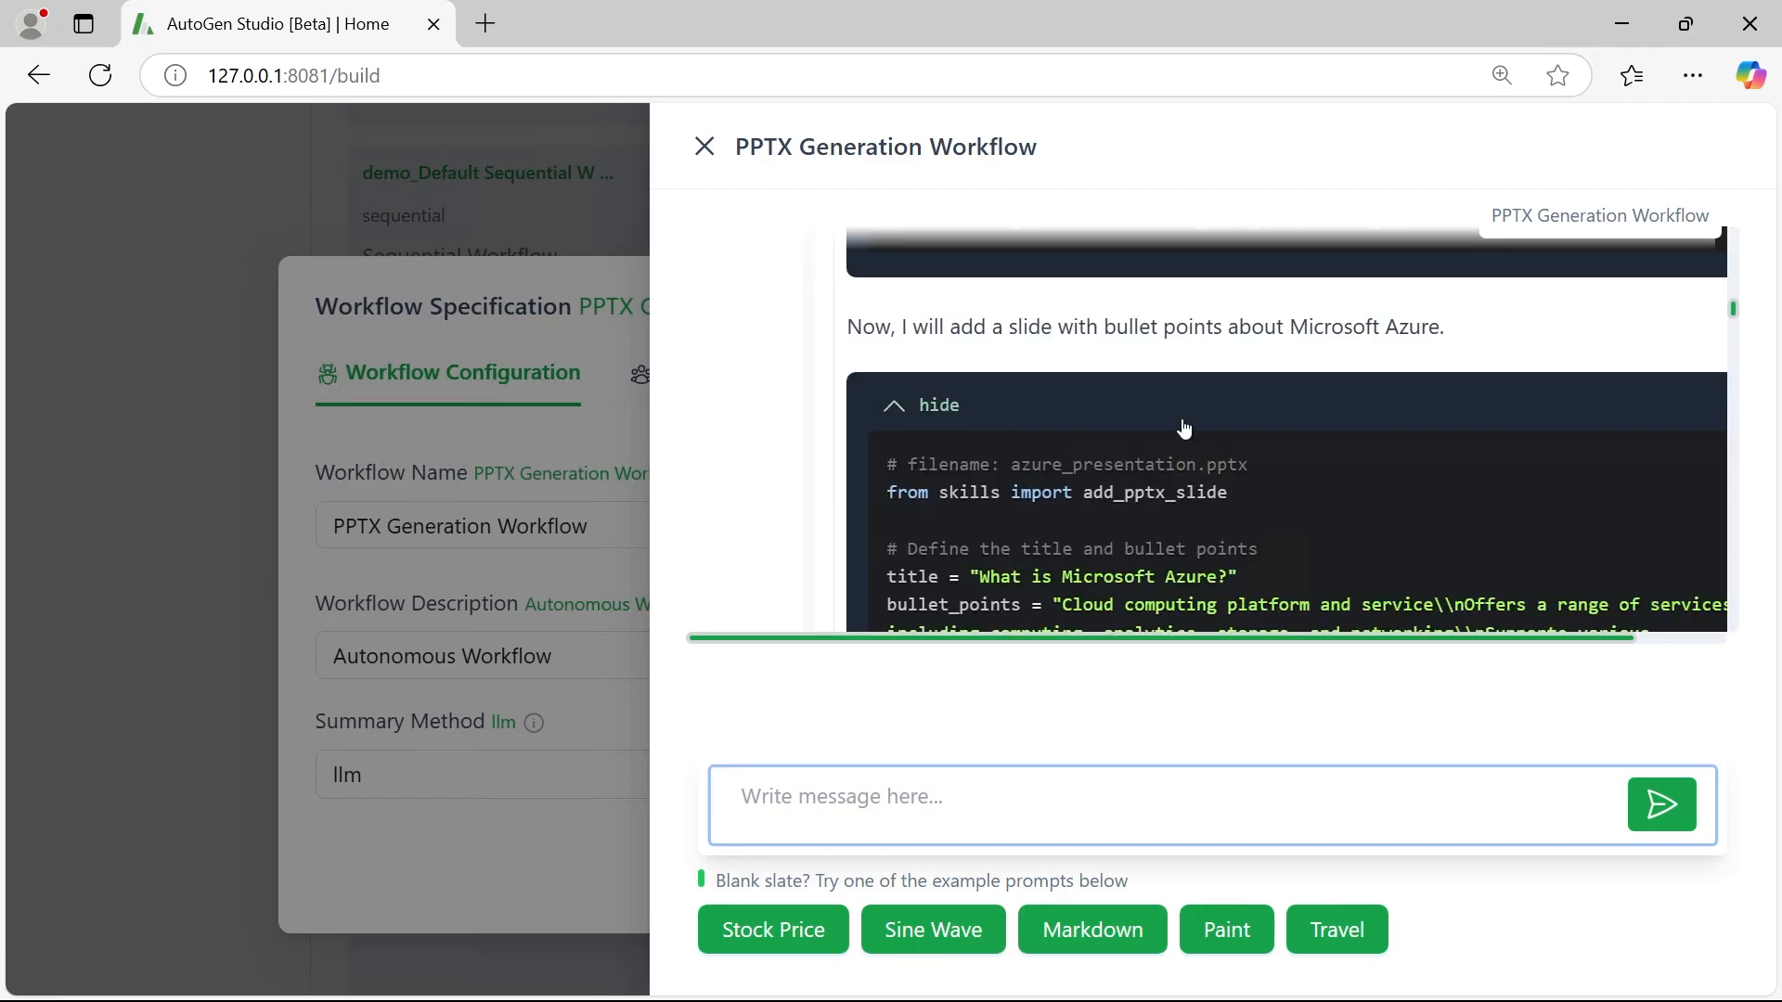
scroll(1184, 427, "up", 1)
scroll(1271, 409, "up", 1)
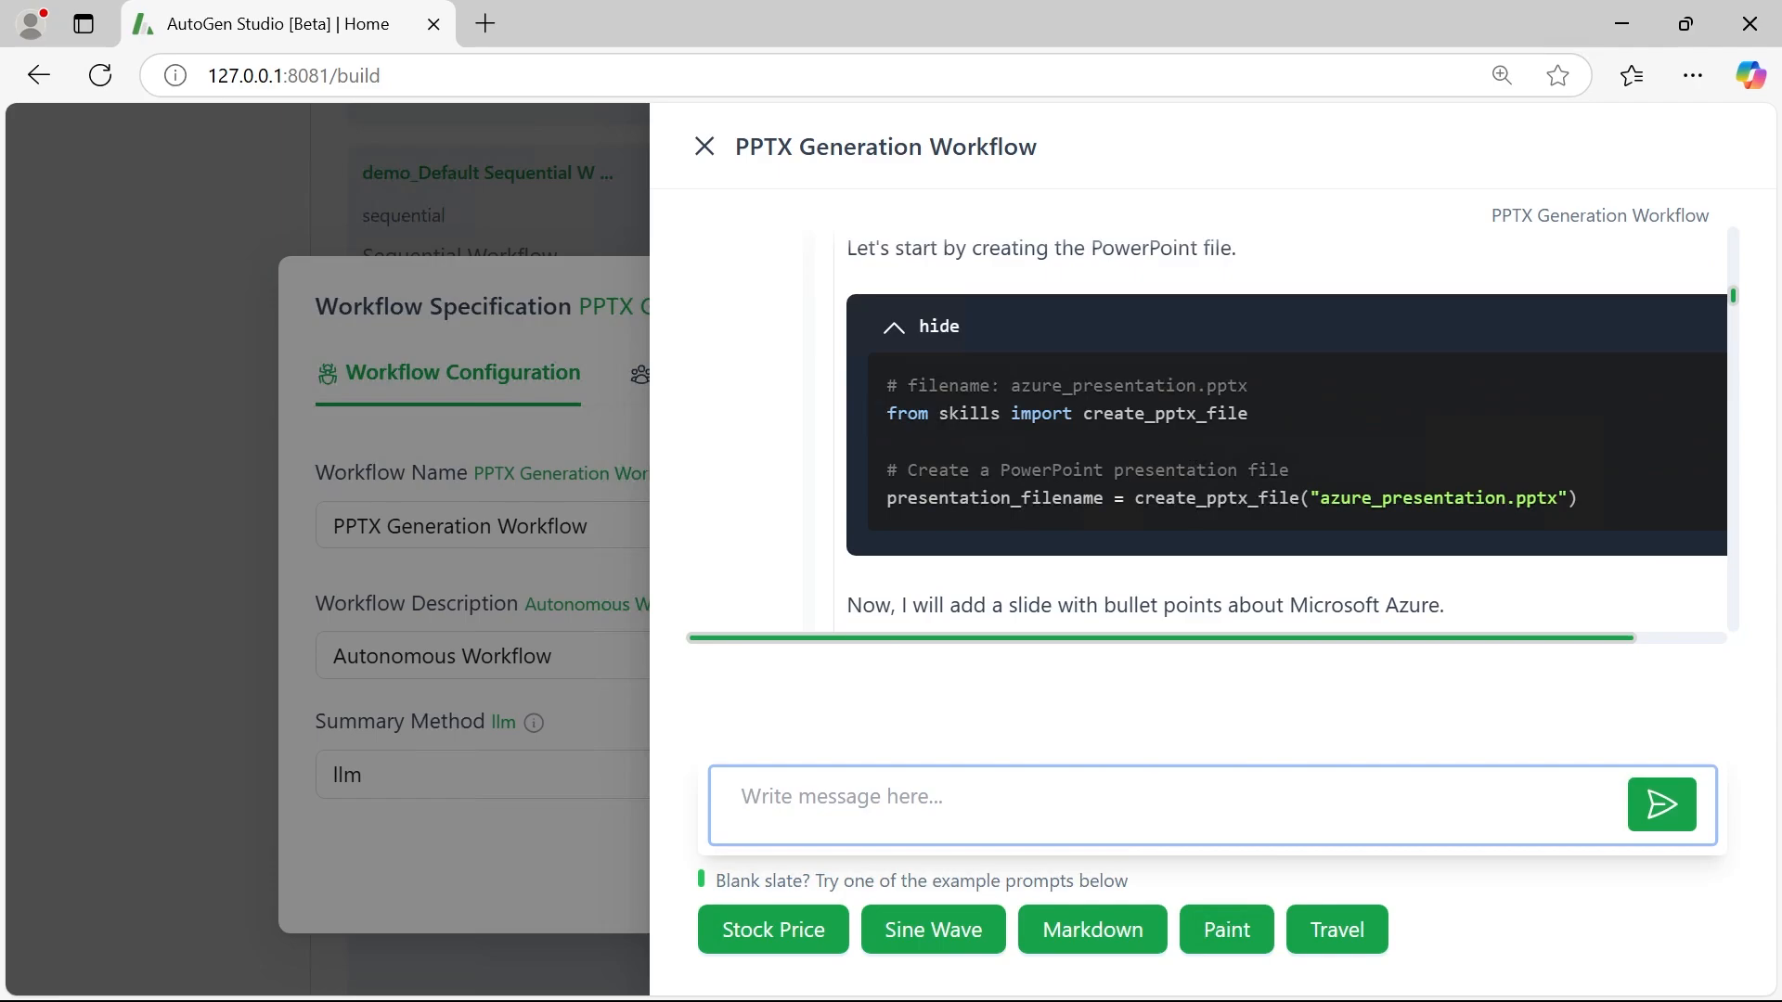
left_click_drag(1083, 413, 1248, 413)
left_click(1177, 437)
- Examine the assistant's add_pptx_slide code with the slide's title and bullet points, and the execution output down to the result files
scroll(1189, 443, "down", 3)
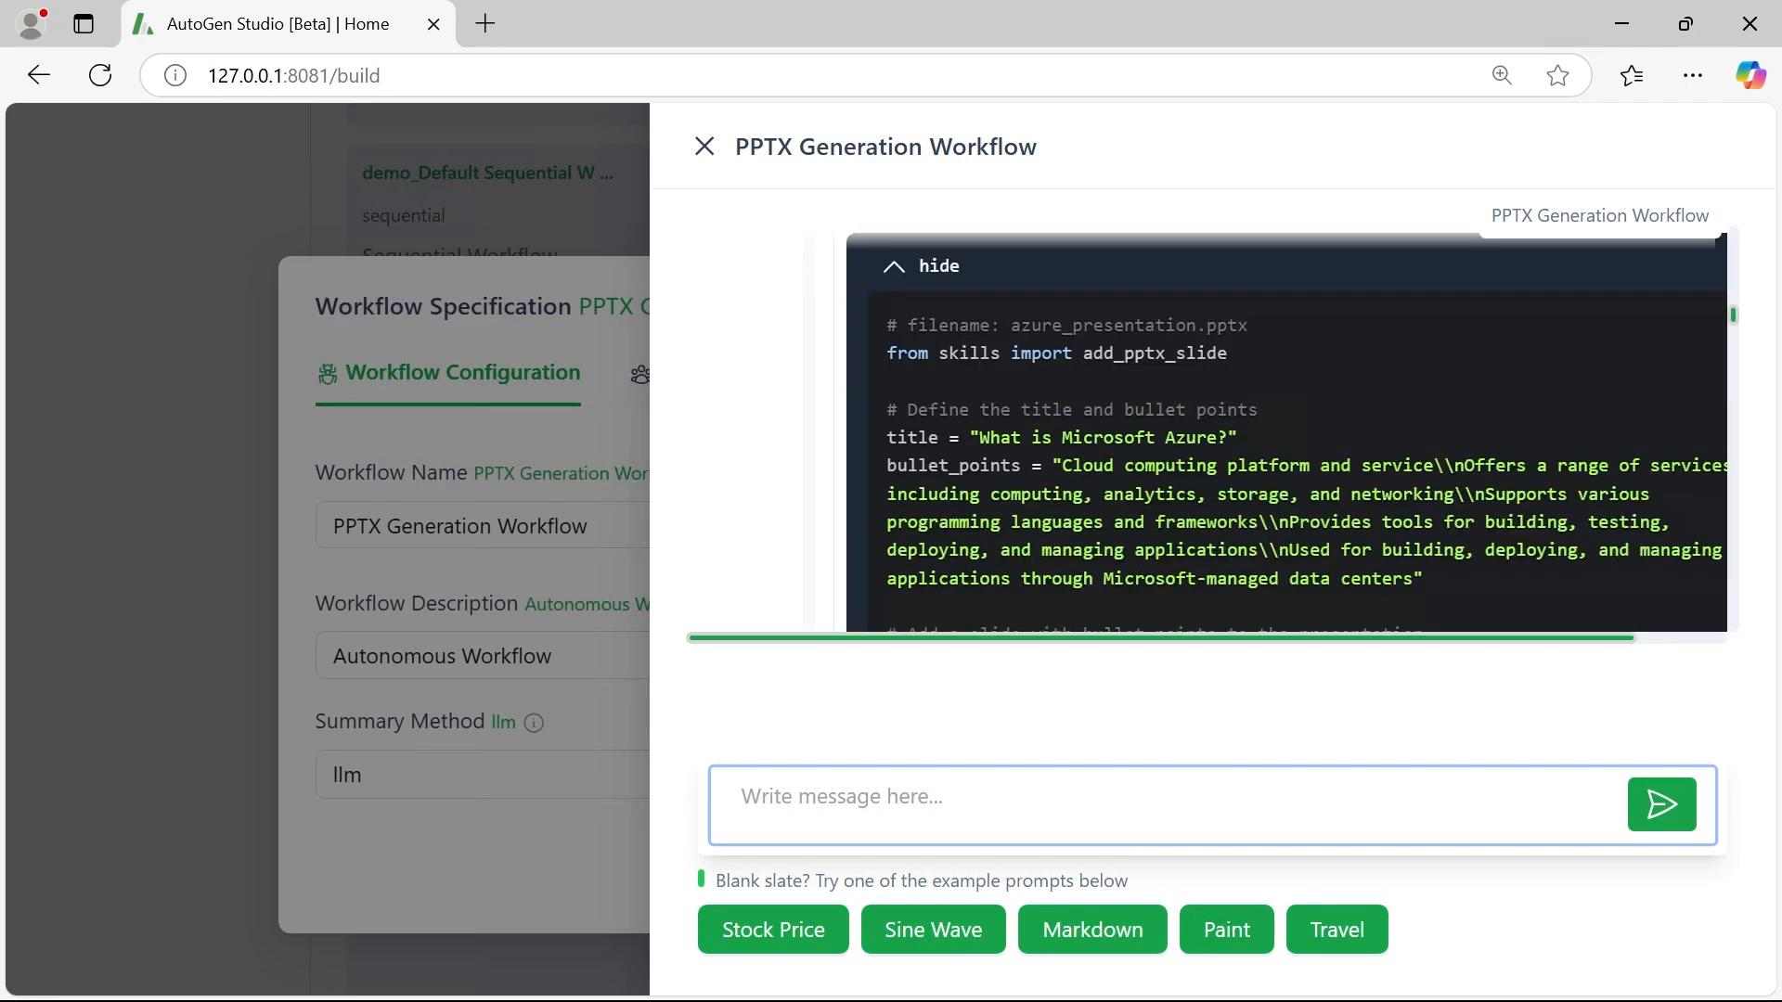
left_click_drag(1083, 352, 1236, 353)
left_click(1156, 425)
scroll(1155, 425, "down", 2)
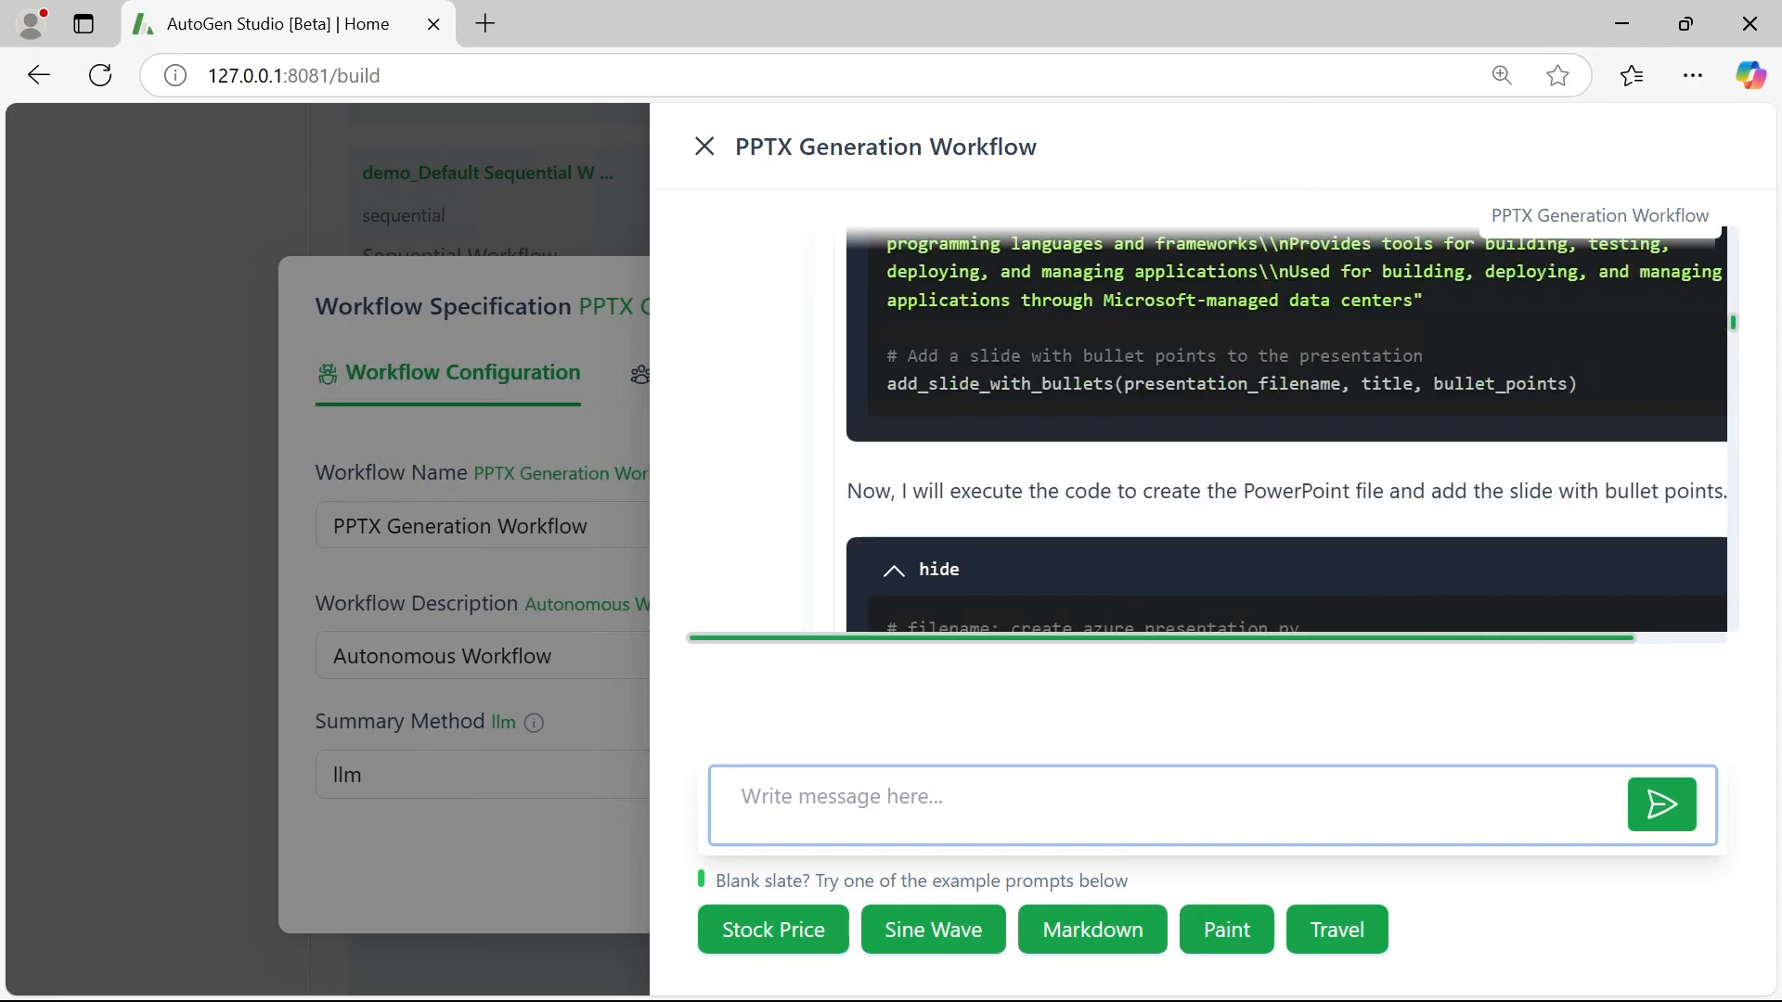
scroll(1290, 427, "down", 10)
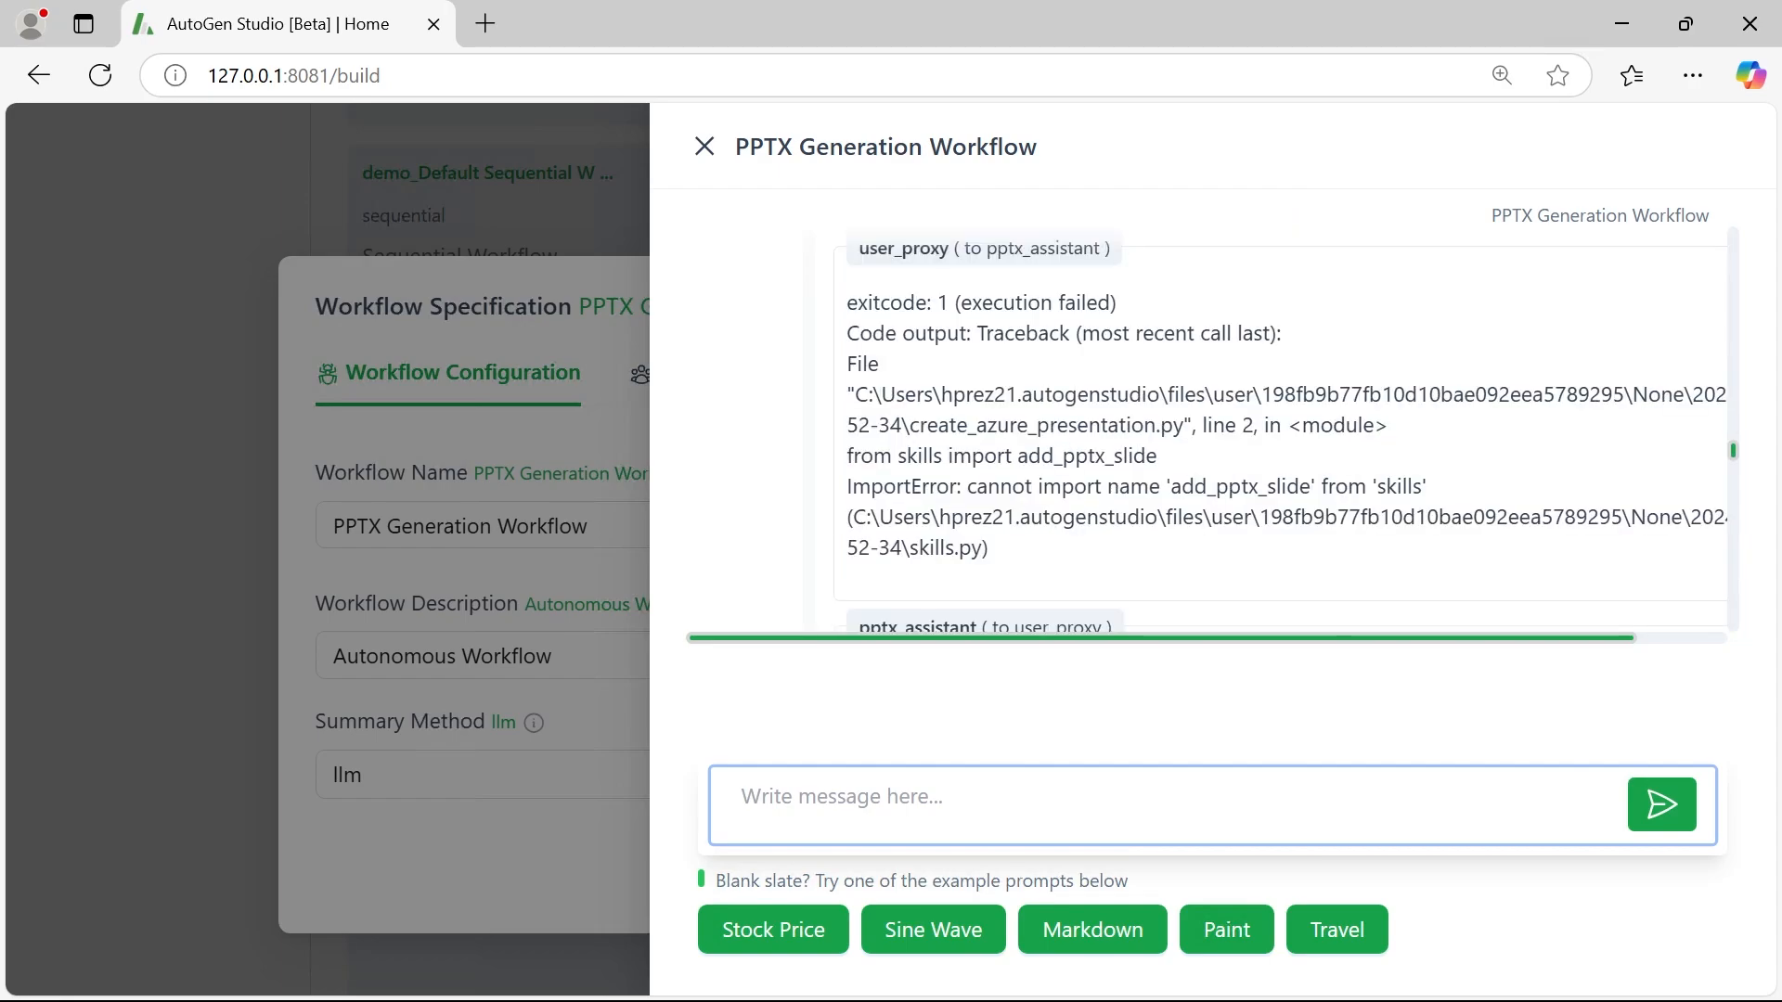
scroll(930, 481, "down", 10)
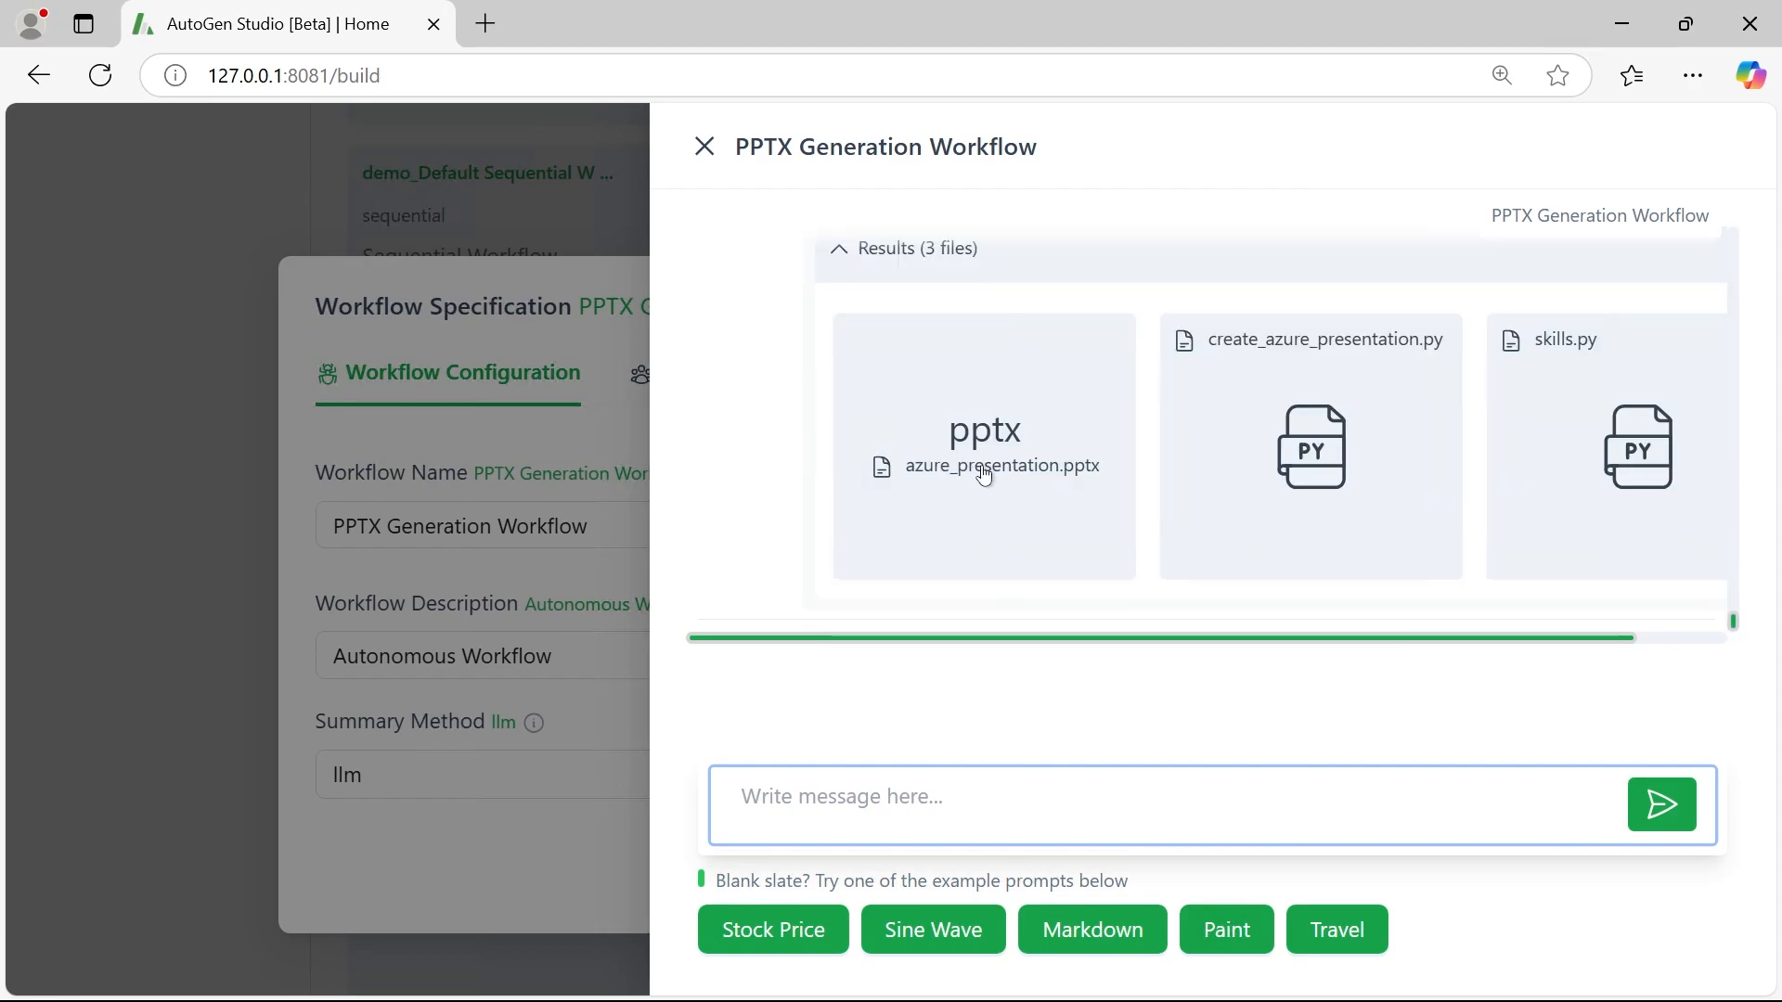
- Try to preview azure_presentation.pptx from the results, and open its 12/13/2024 copy by searching for azure_pre in Everything
left_click(1011, 510)
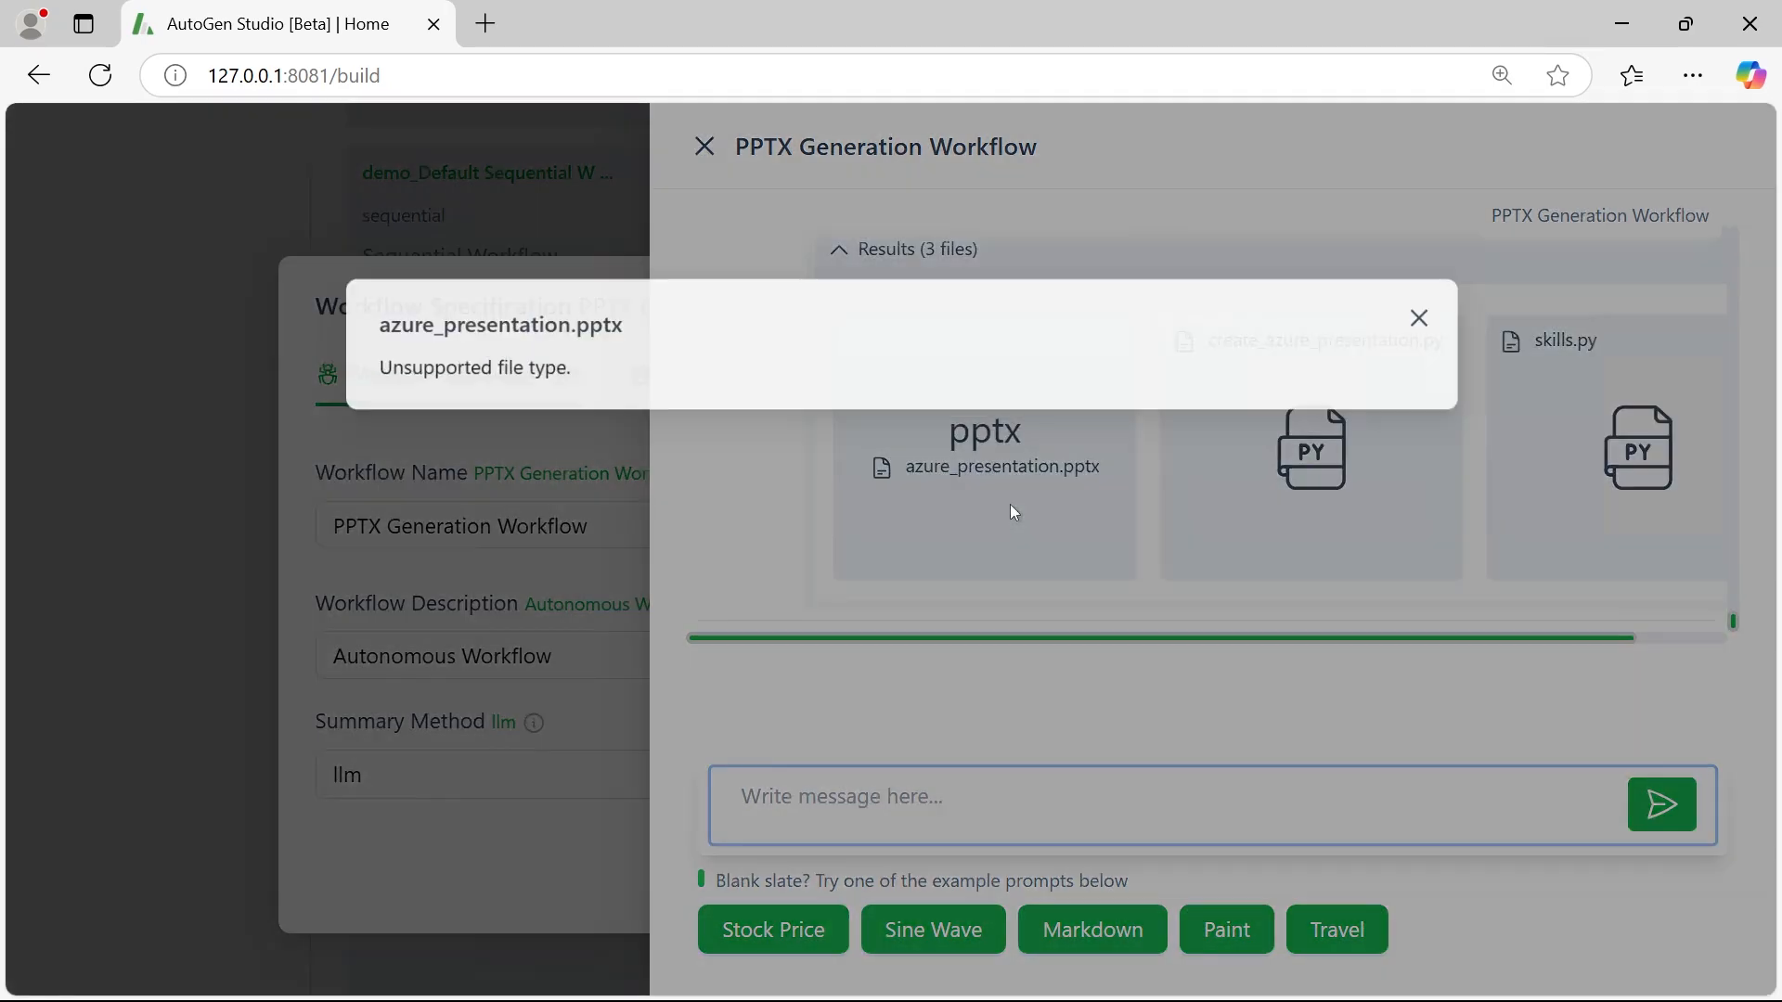
key("super")
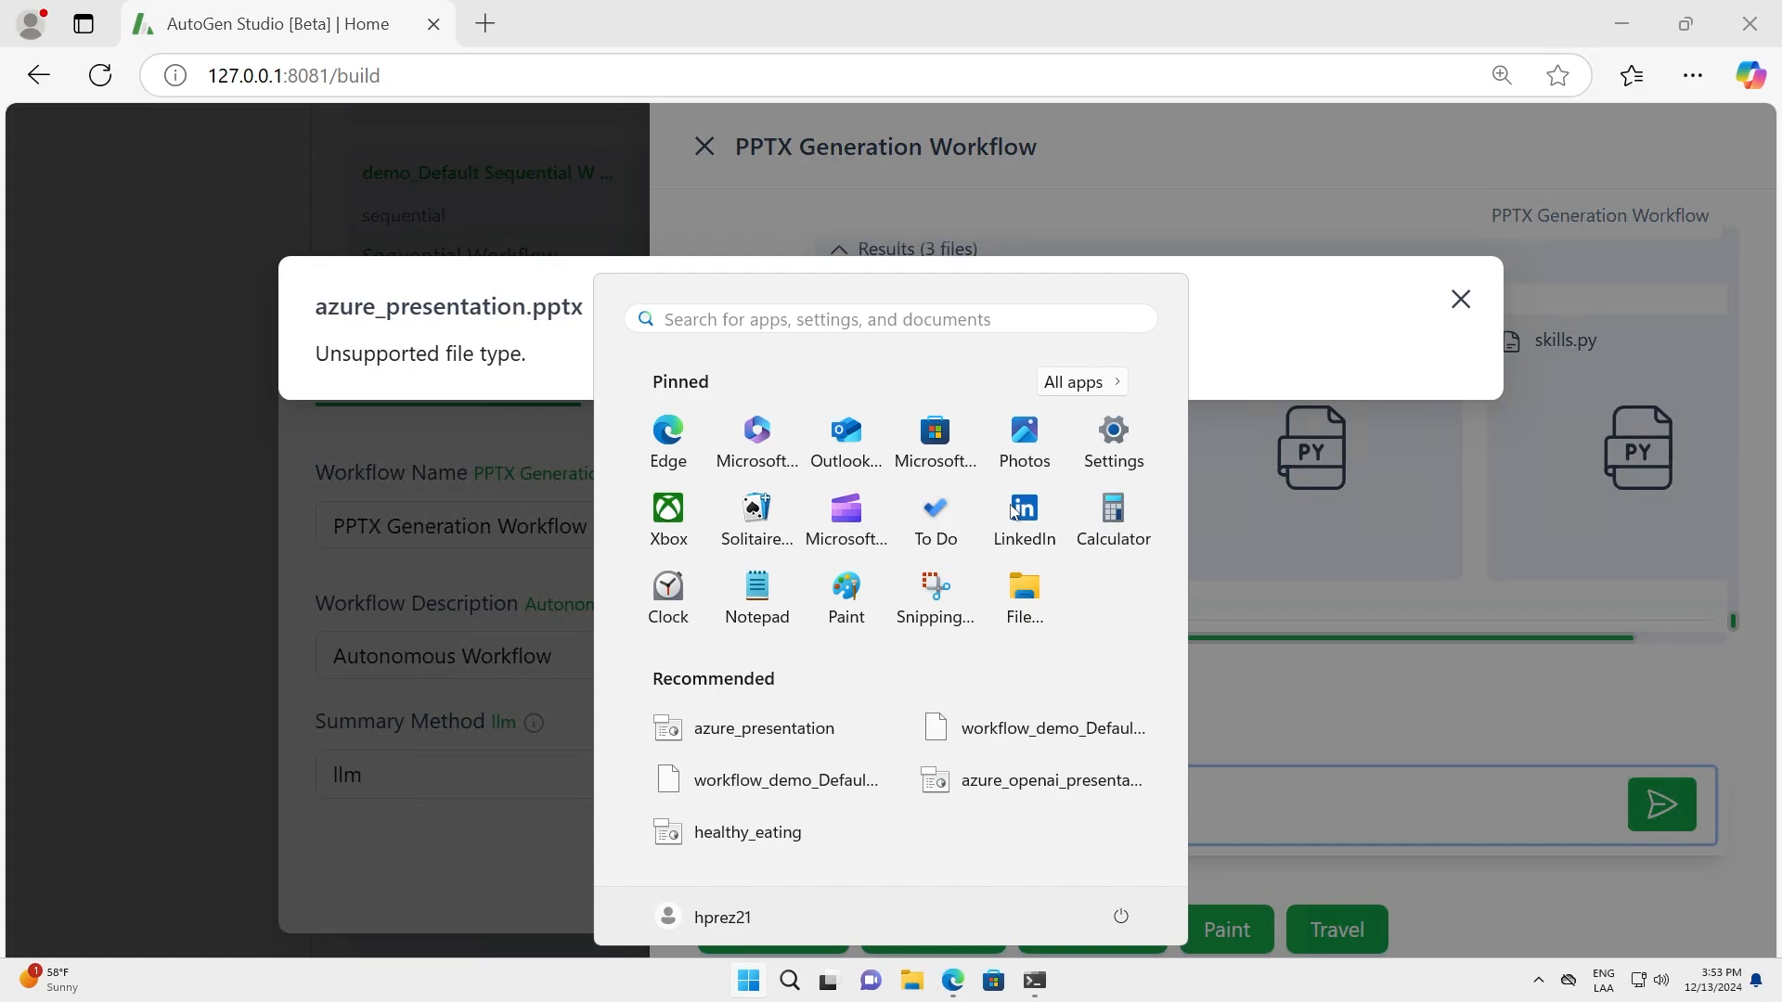
type("ever")
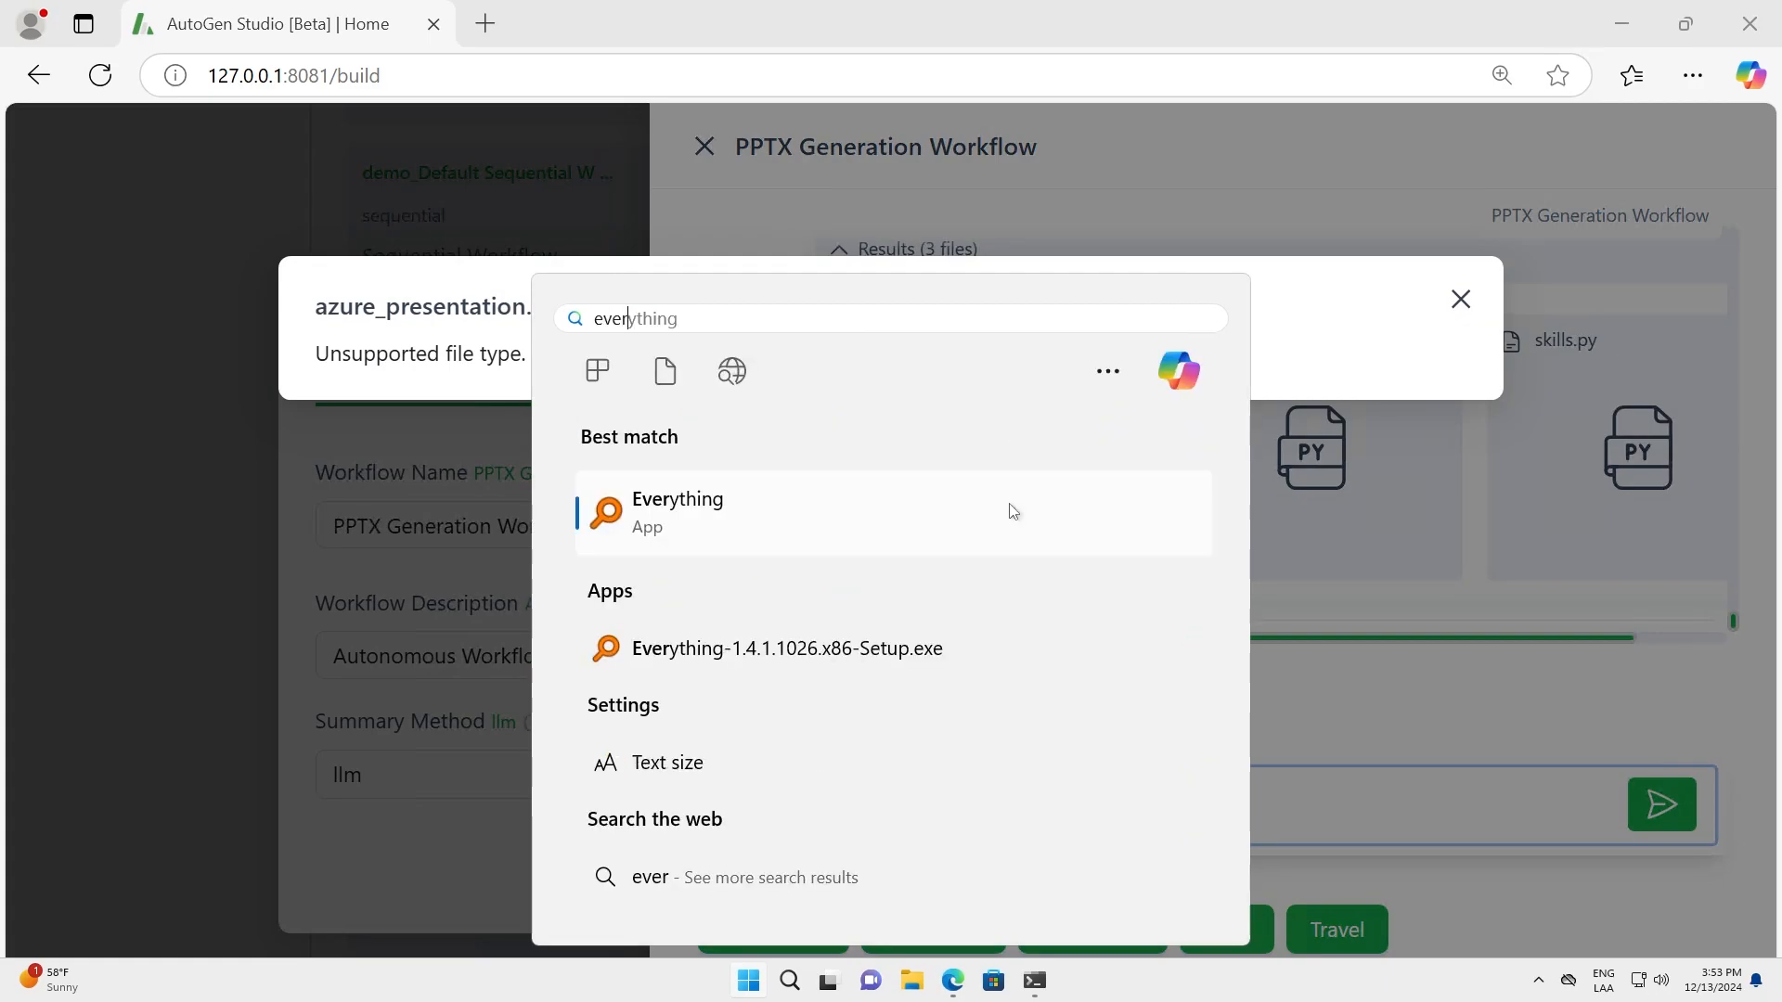
key("Return")
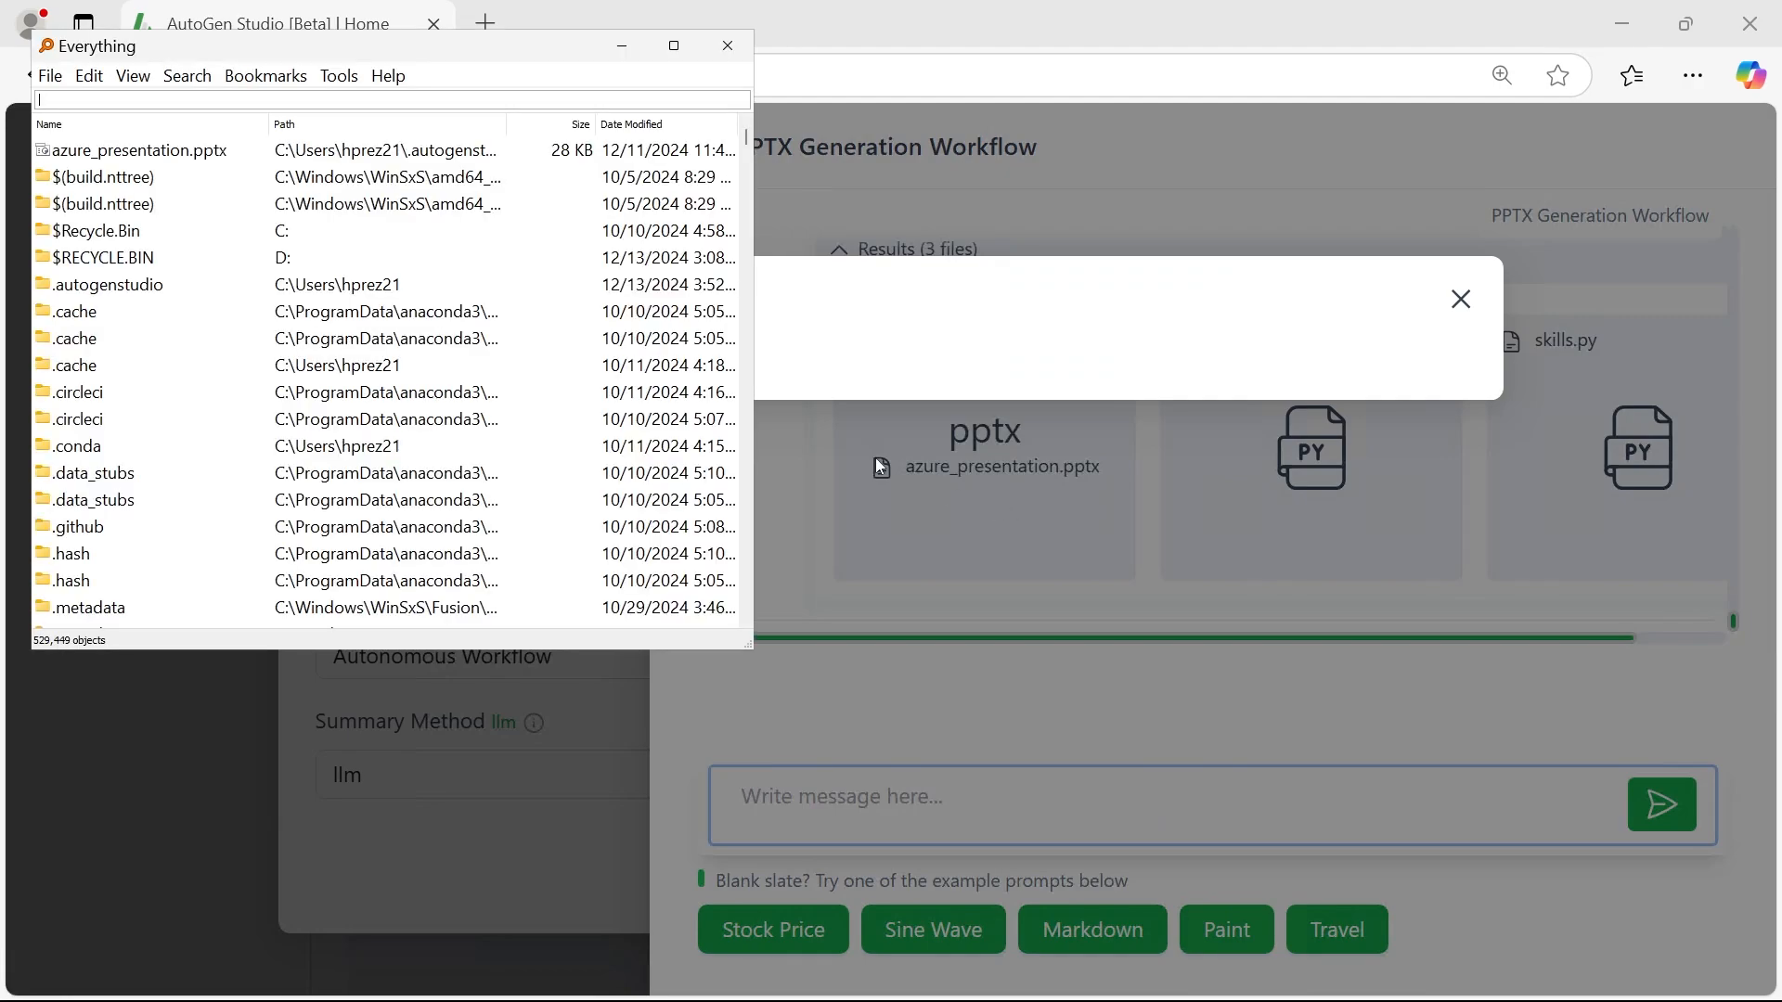
type("azure_pre")
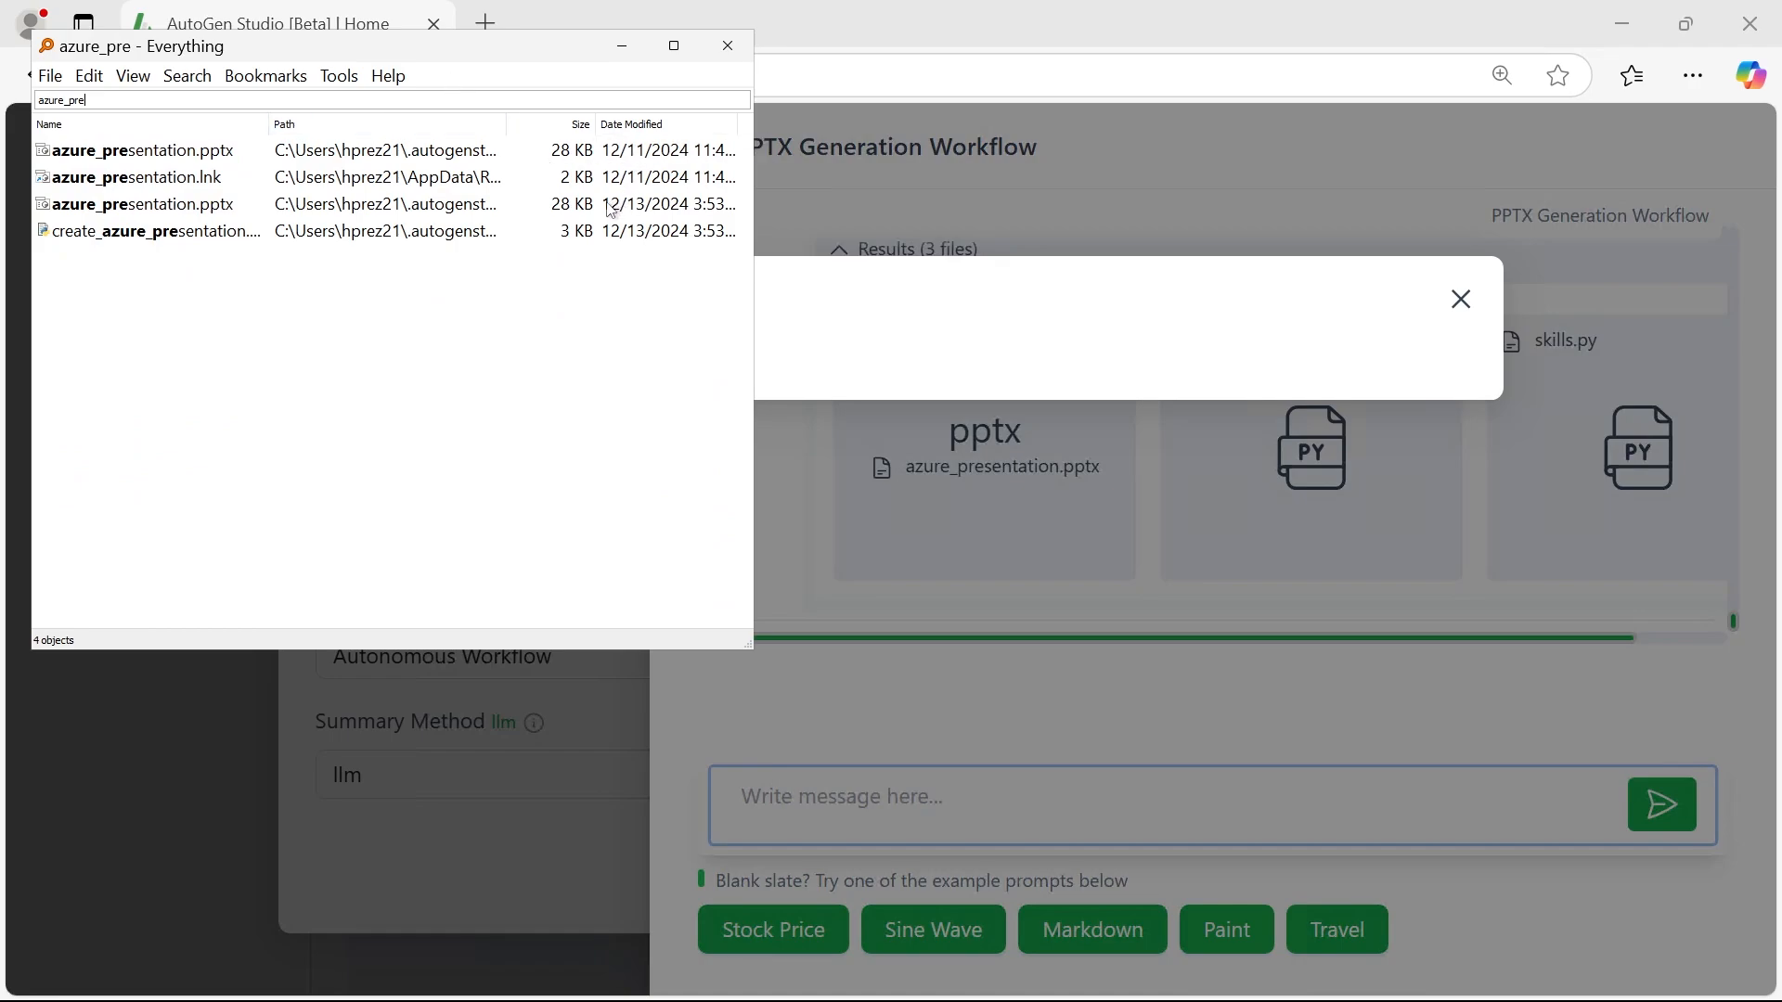
double_click(204, 206)
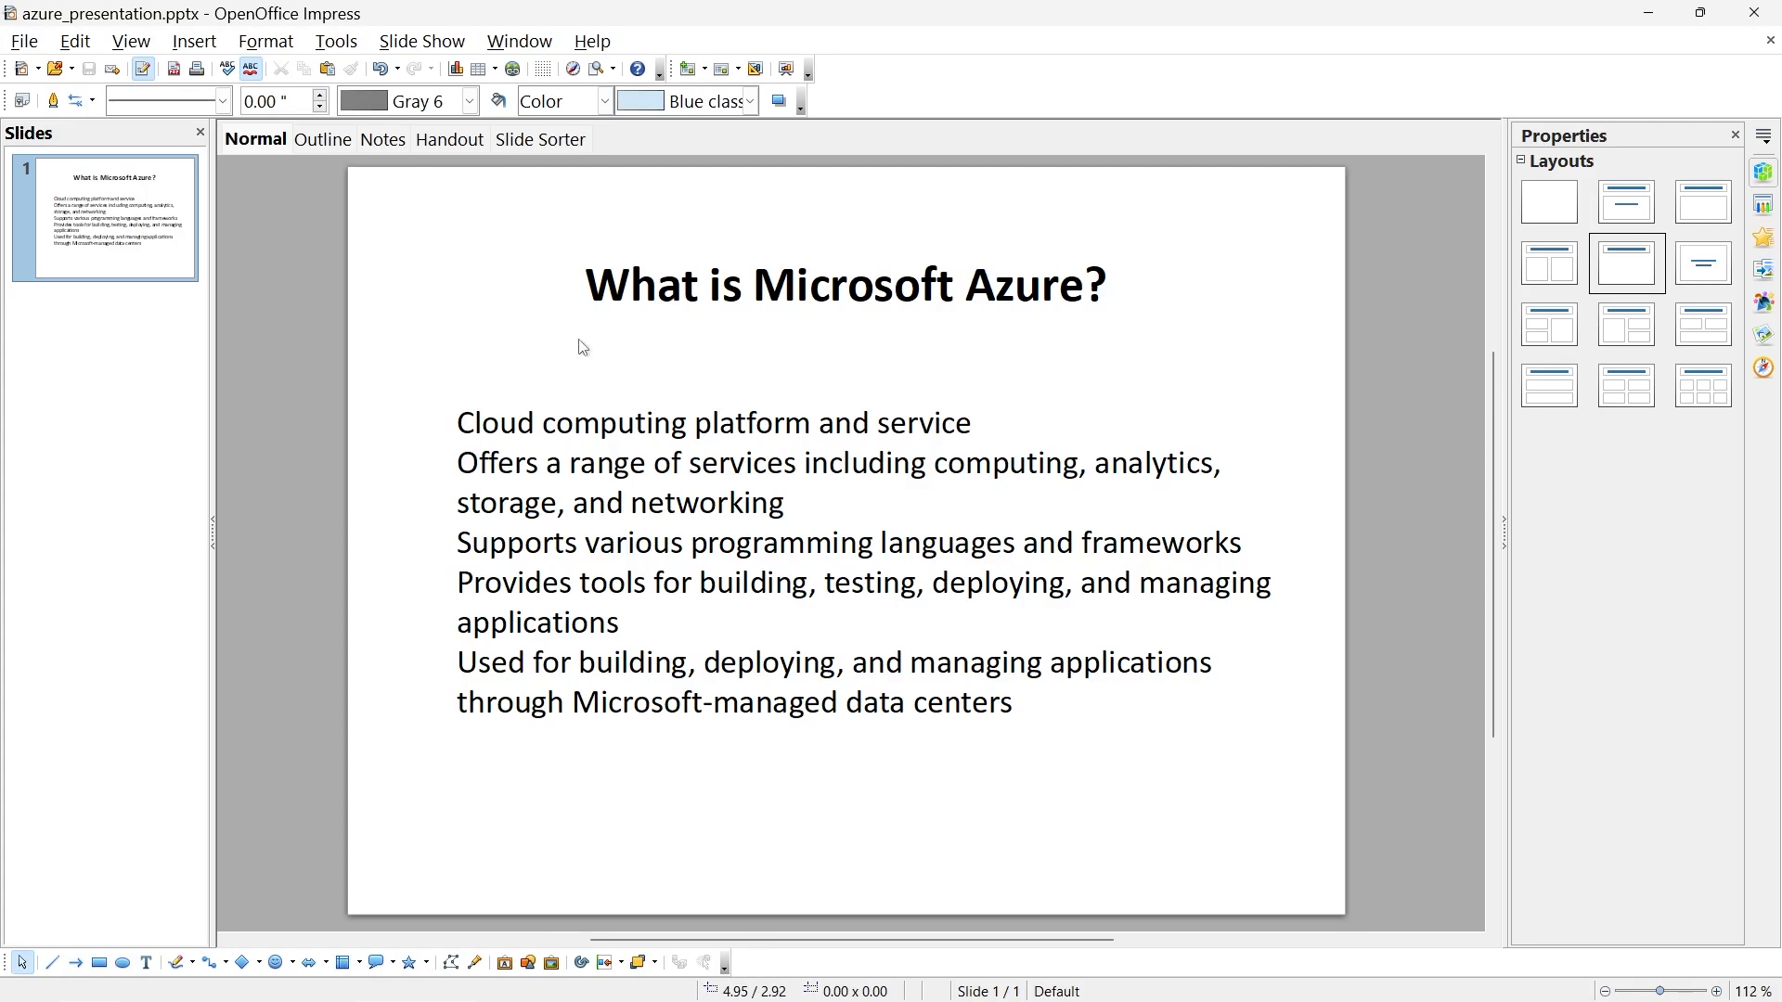
- Review the title and bullet text on the generated Microsoft Azure slide, and minimize the presentation window
left_click_drag(578, 271, 924, 648)
left_click(516, 582)
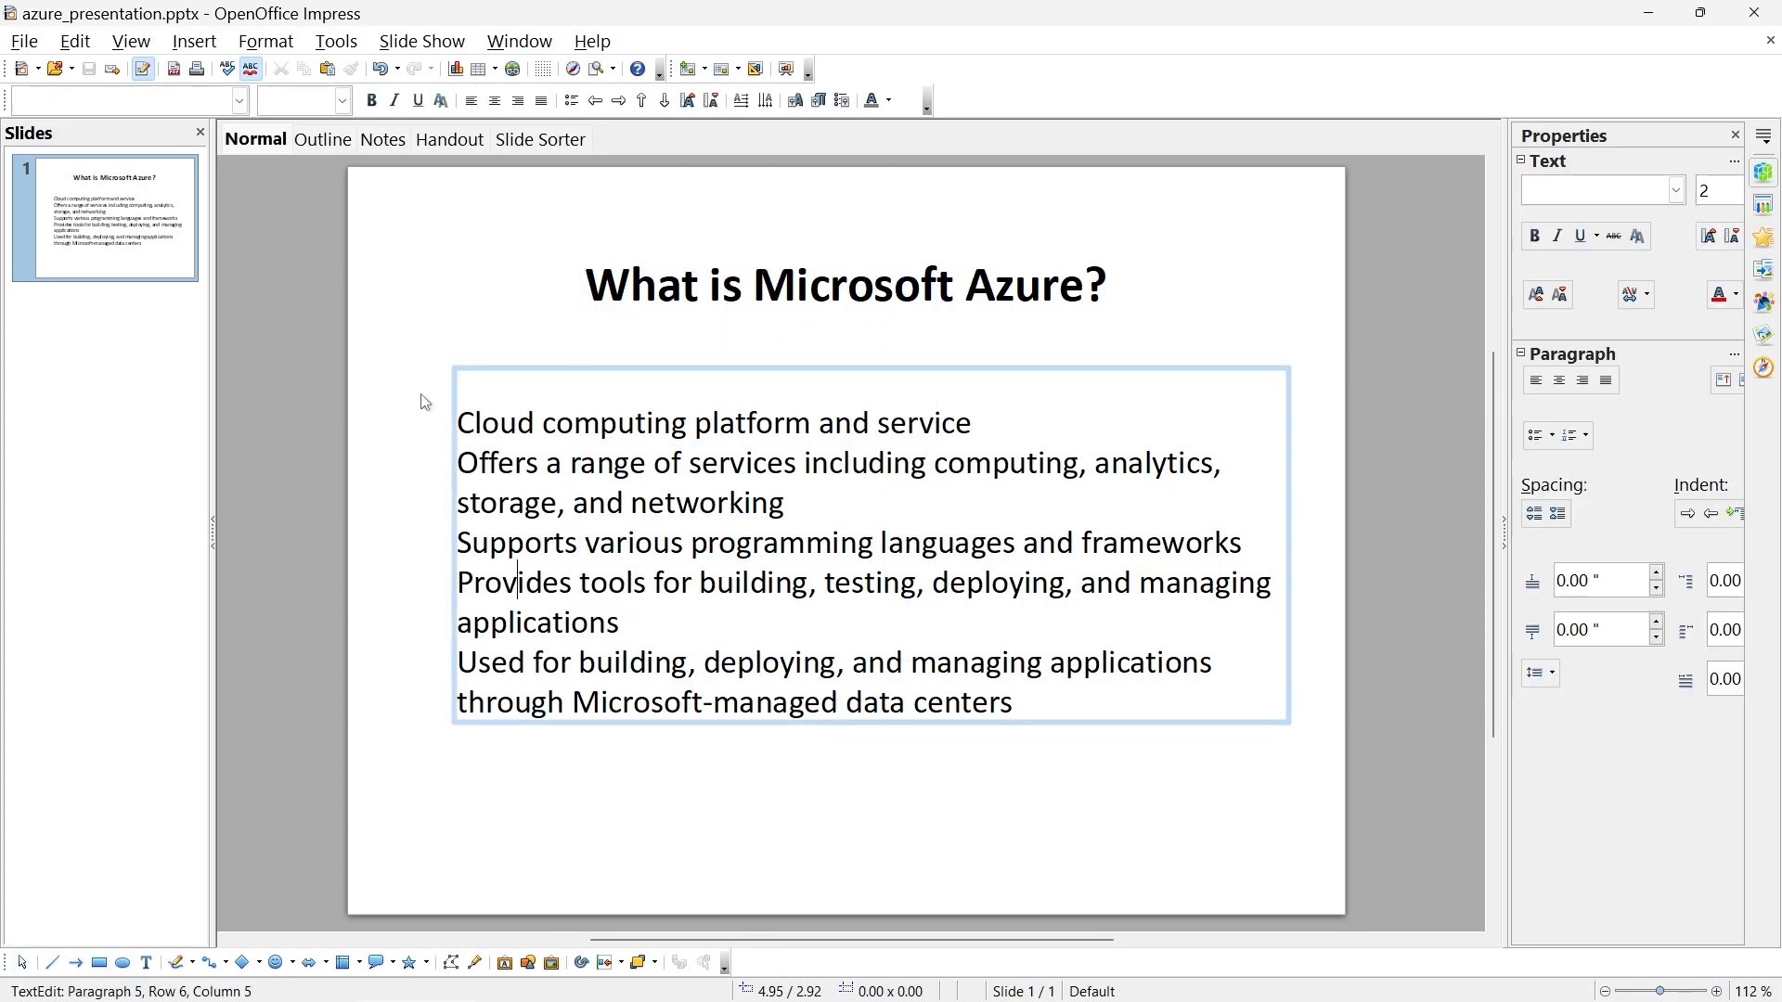
left_click_drag(457, 423, 1110, 768)
left_click(1126, 776)
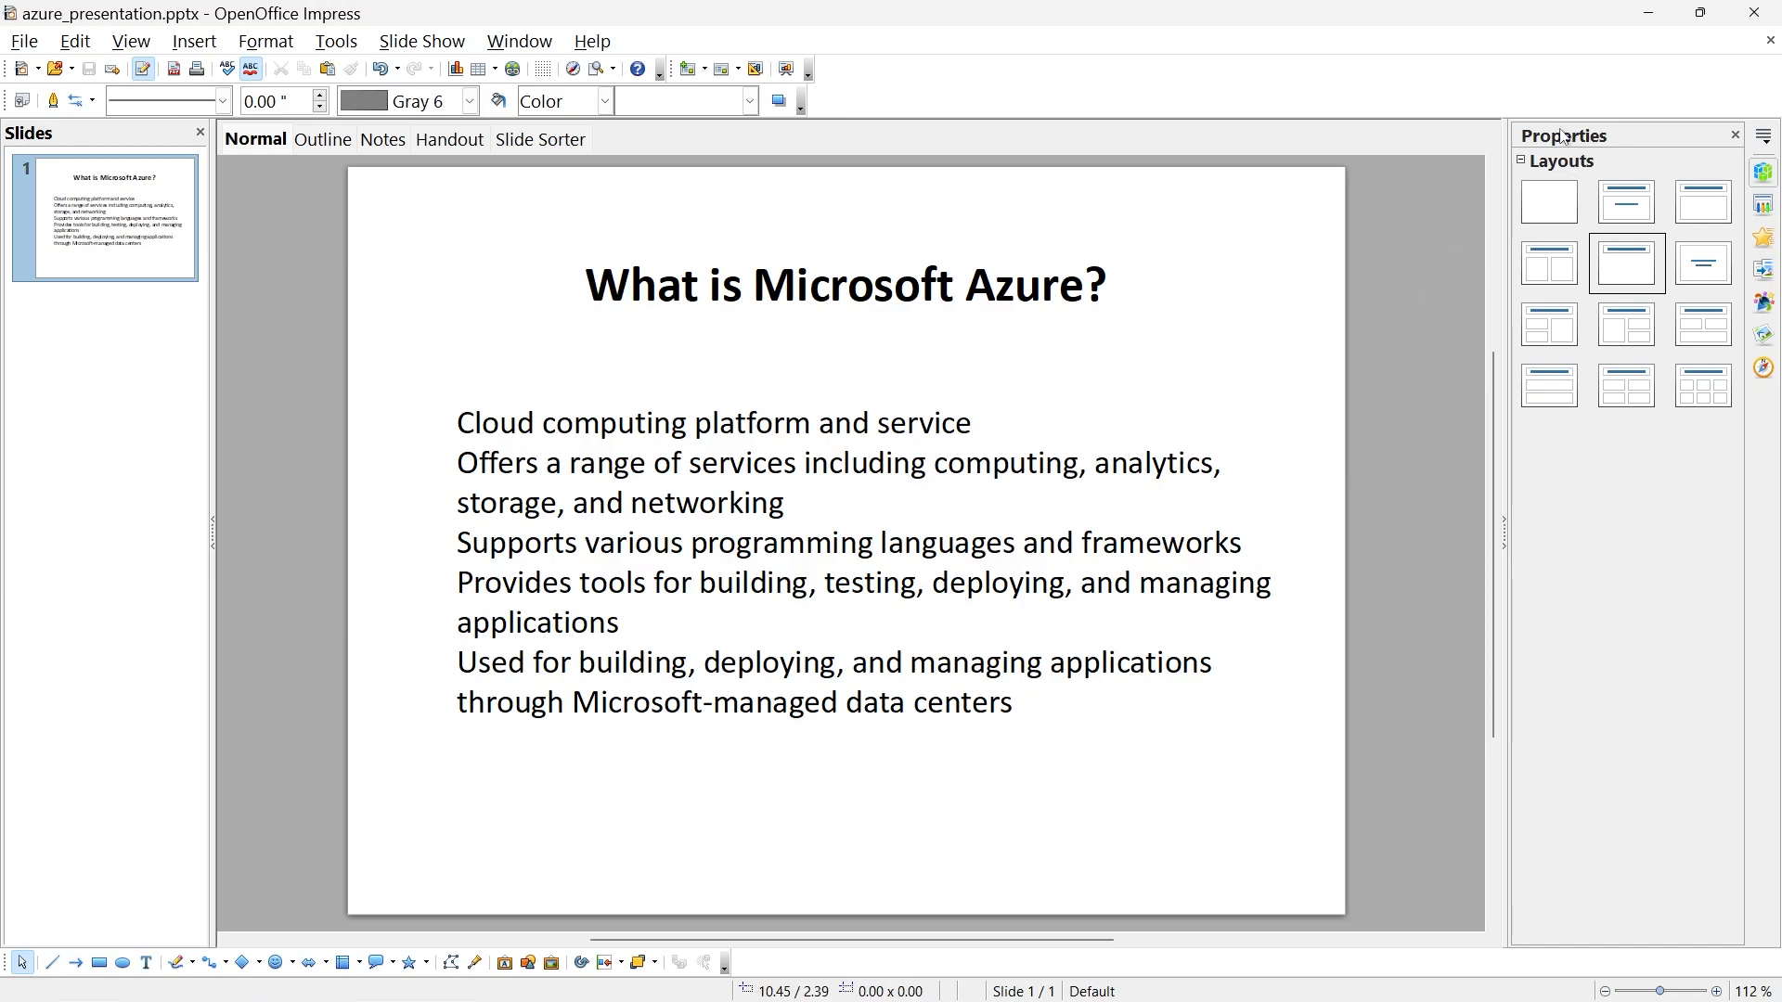
left_click(1649, 13)
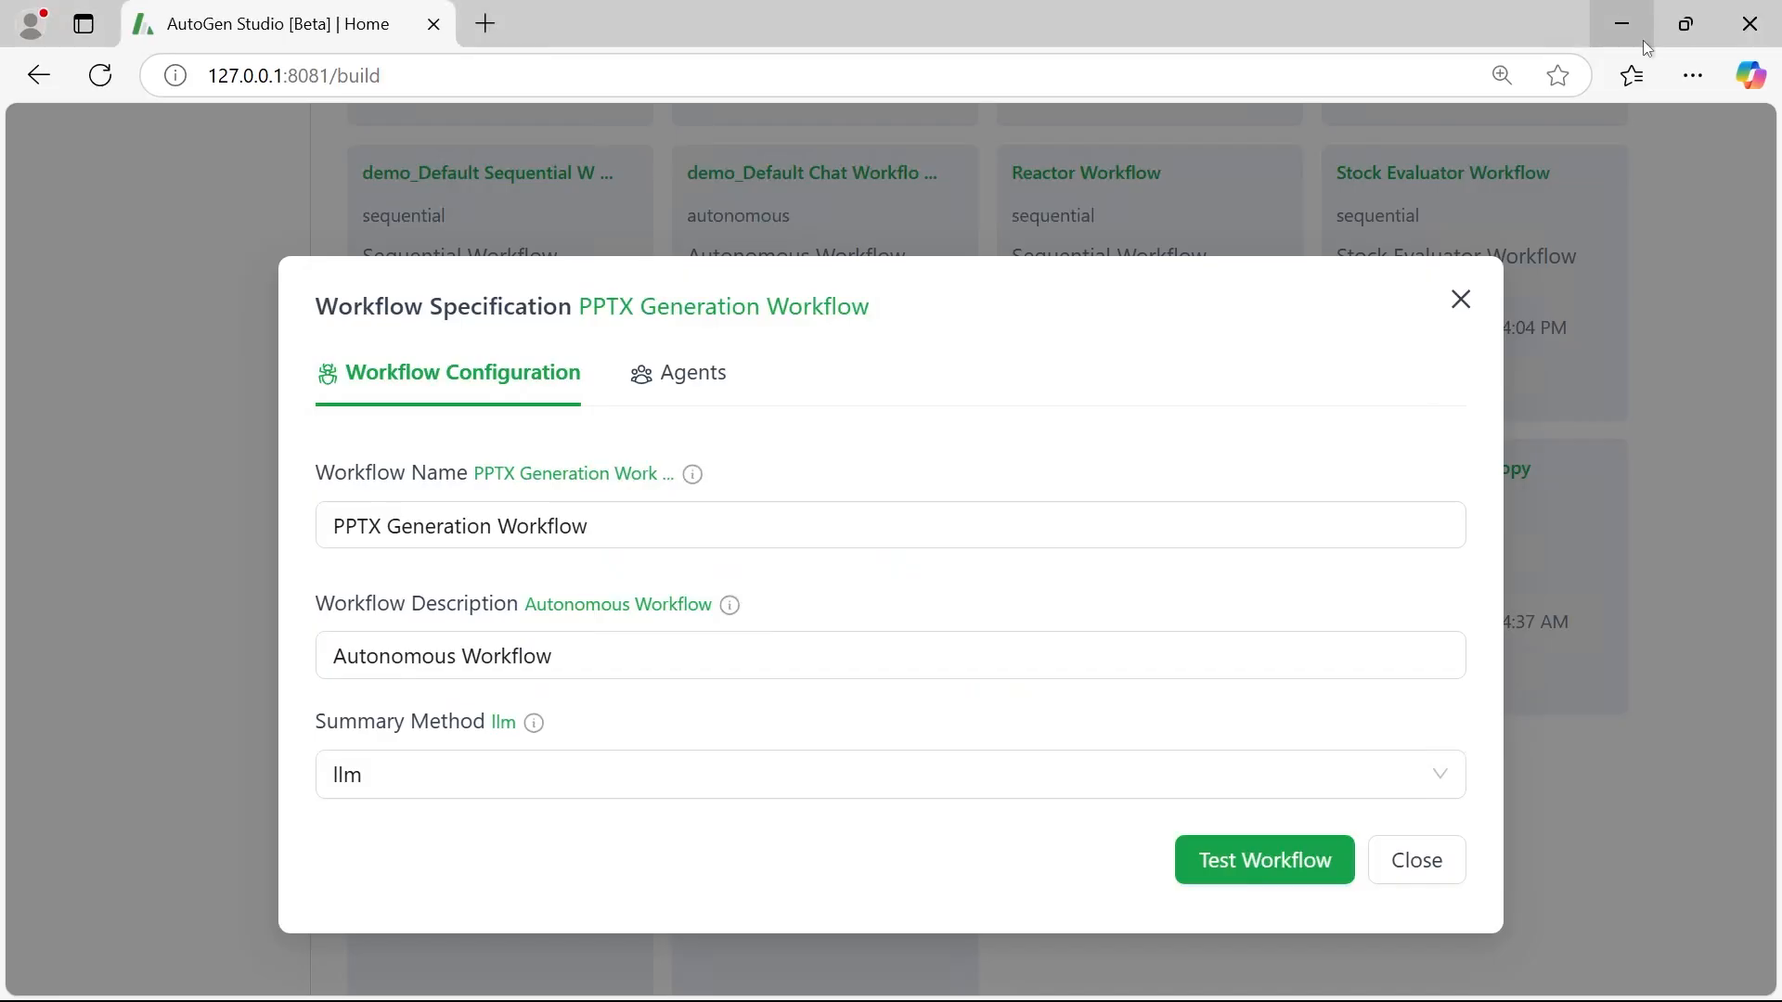
- Close the PPTX Generation Workflow specification and inspect the agent sequence of the Article writer workflow
left_click(1461, 299)
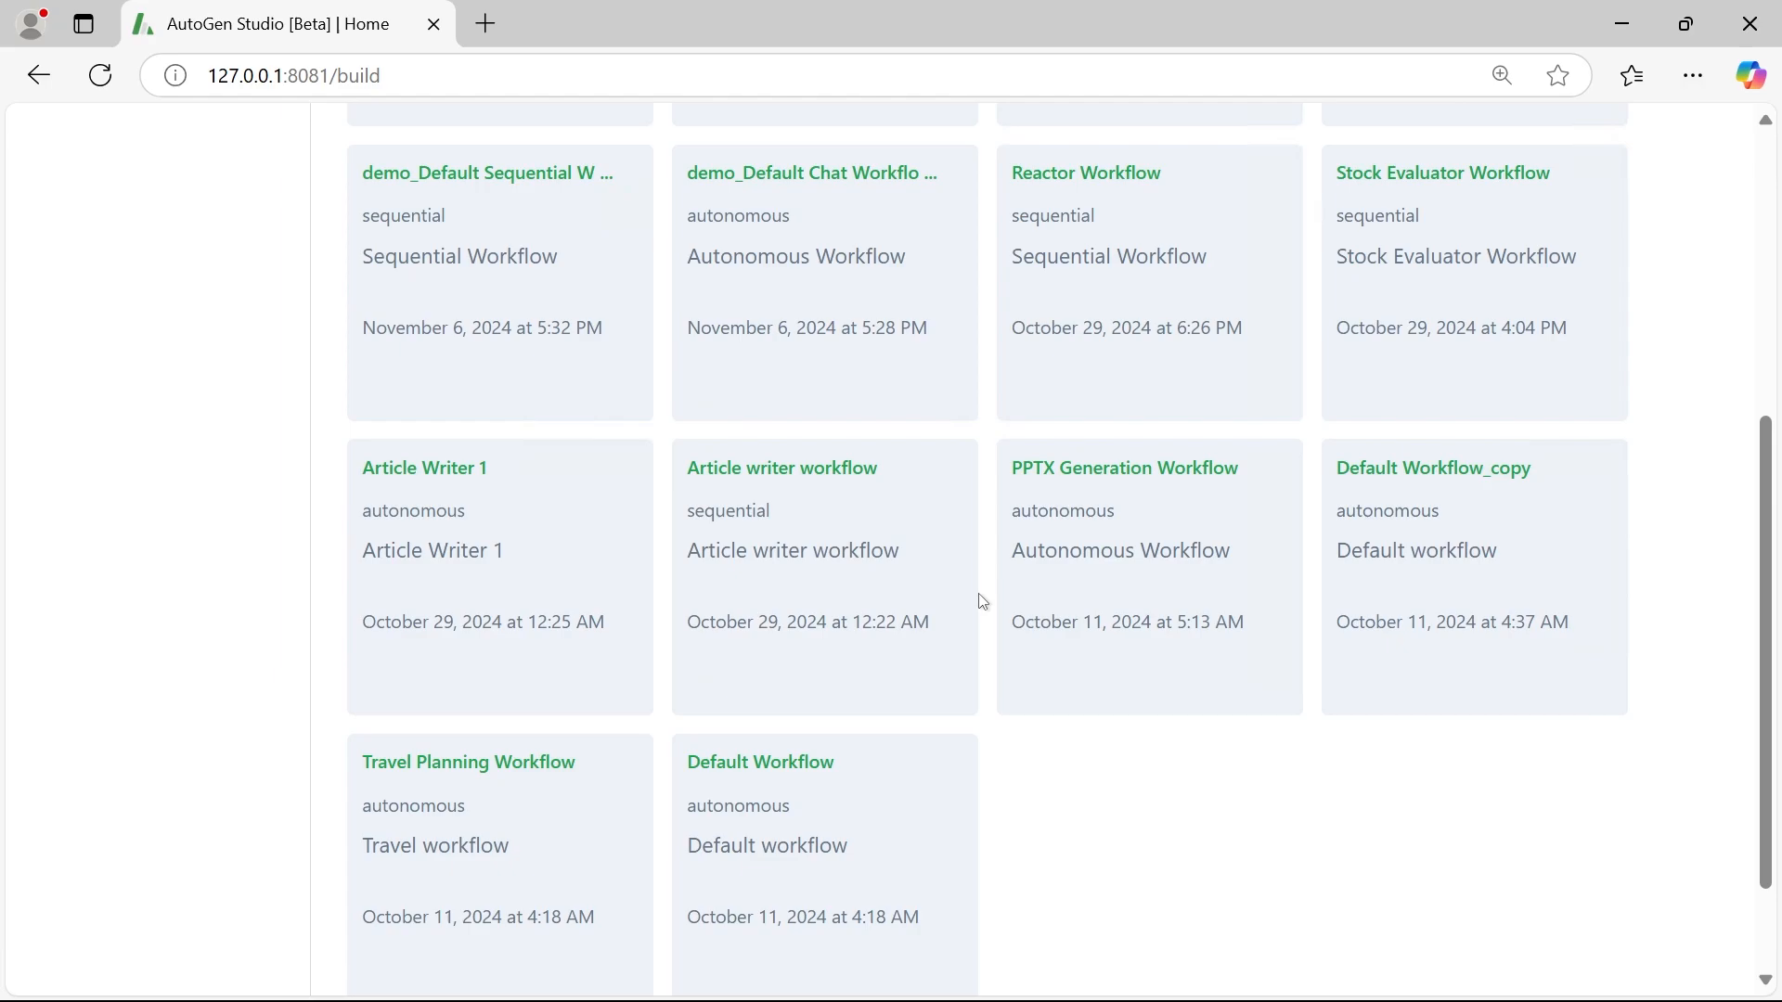
left_click(846, 506)
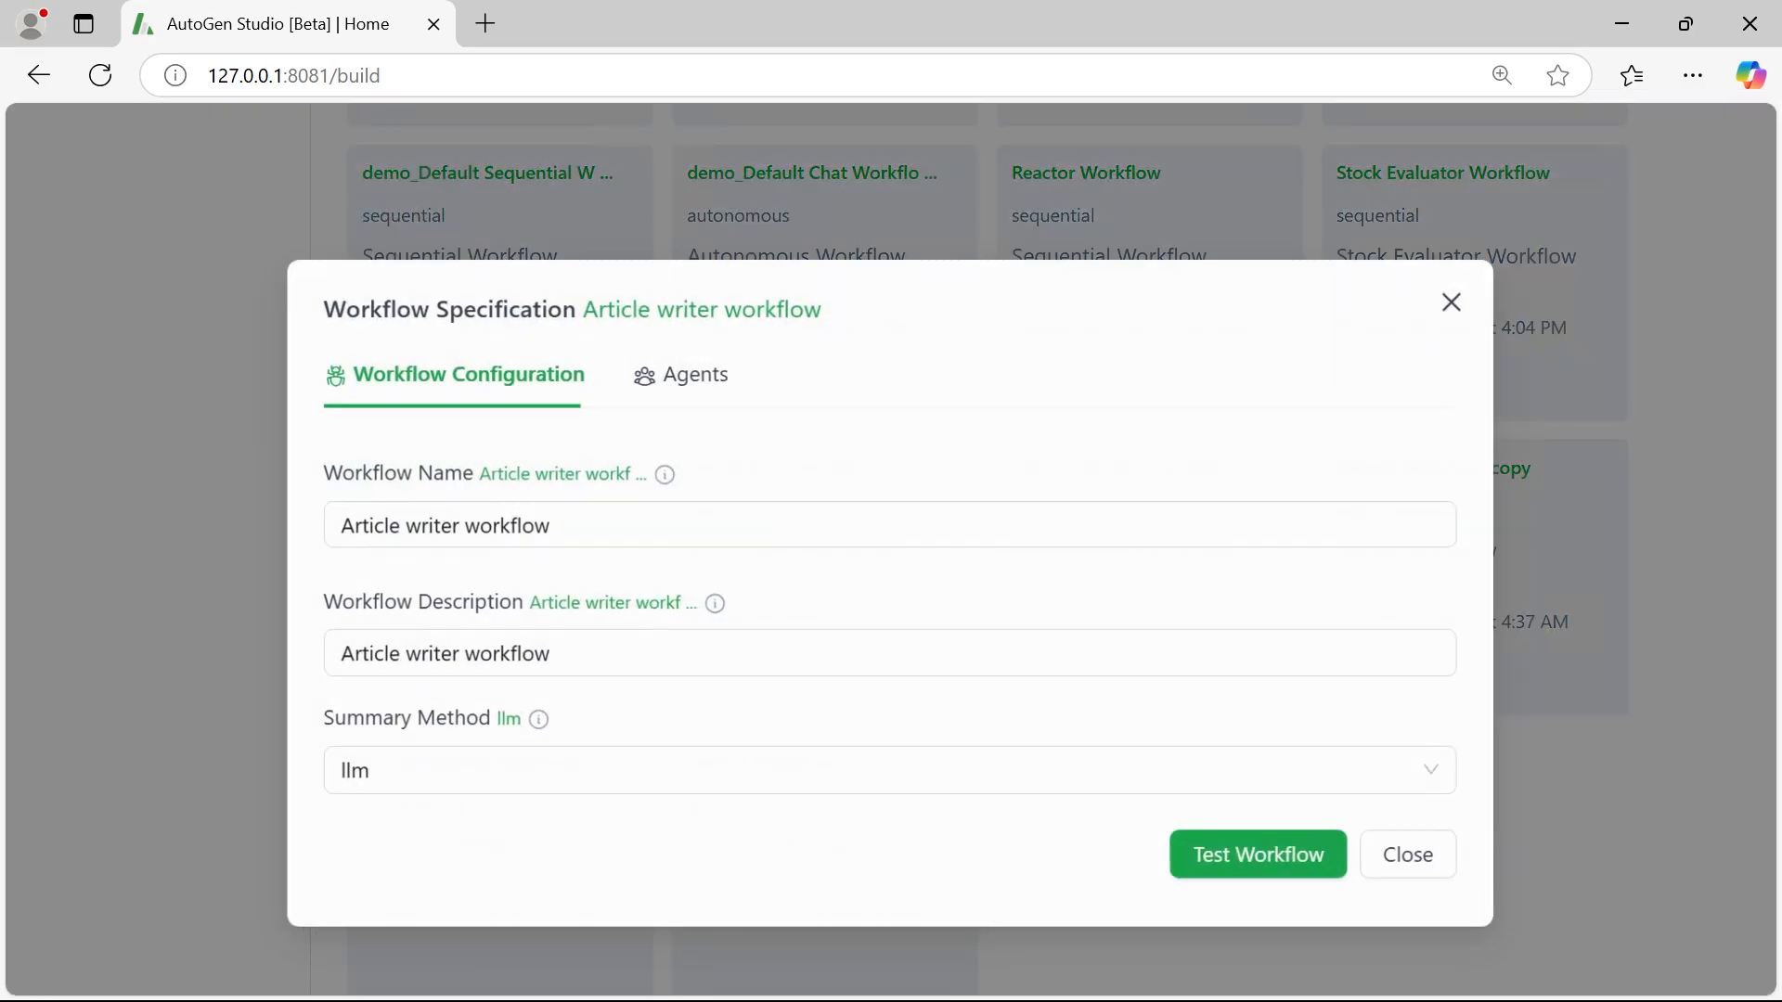
left_click(697, 382)
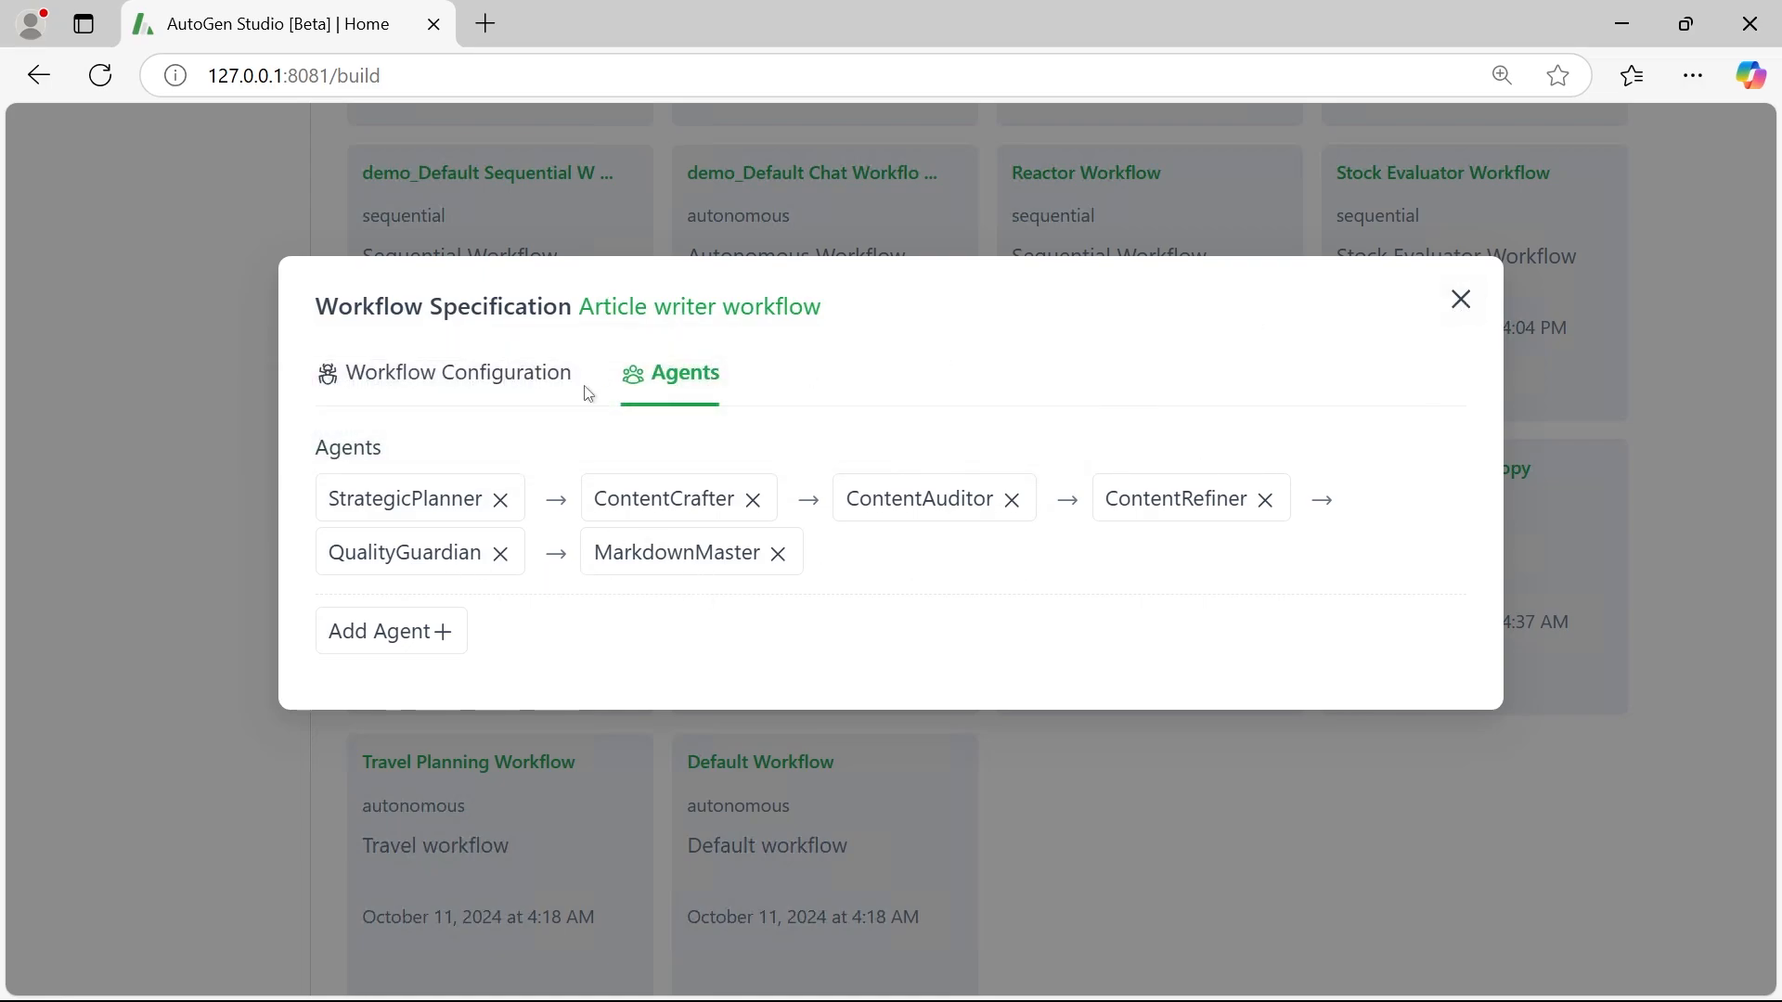
left_click(520, 376)
- Test the Article writer workflow with the prompt "Write an article about Bitcoin"
left_click(1273, 873)
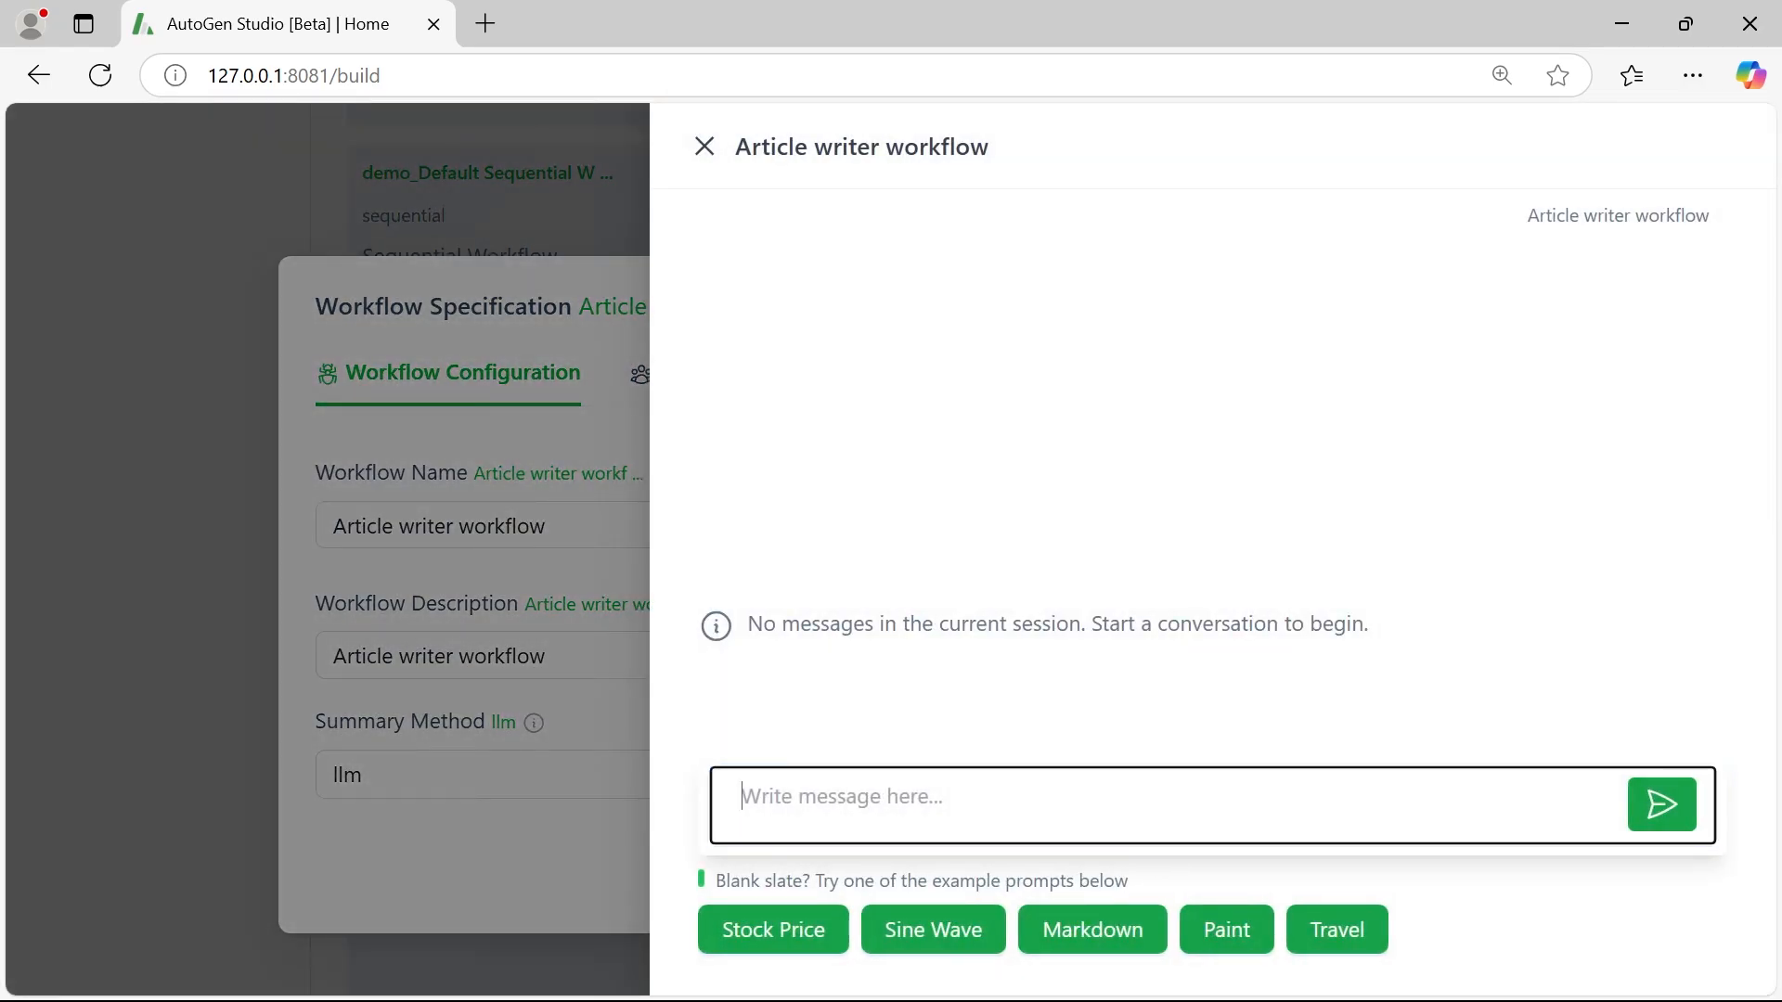
type("Write")
key("ctrl+a")
type("Wi")
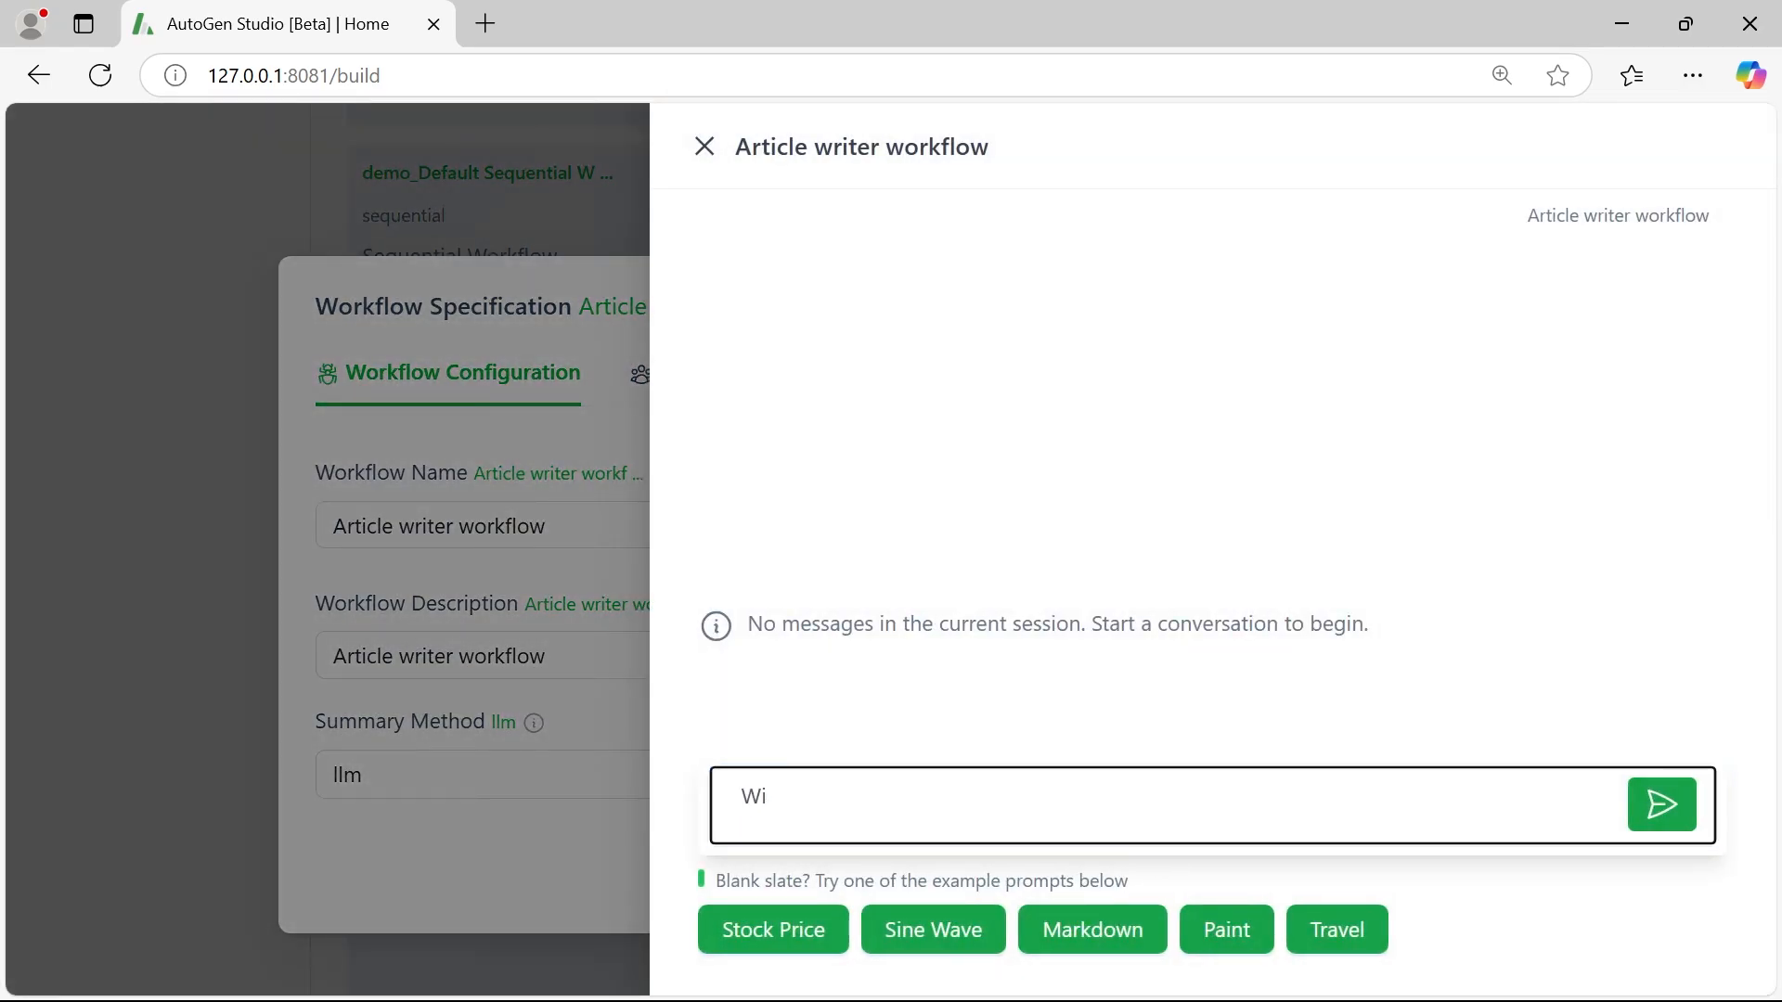
type("rte an article")
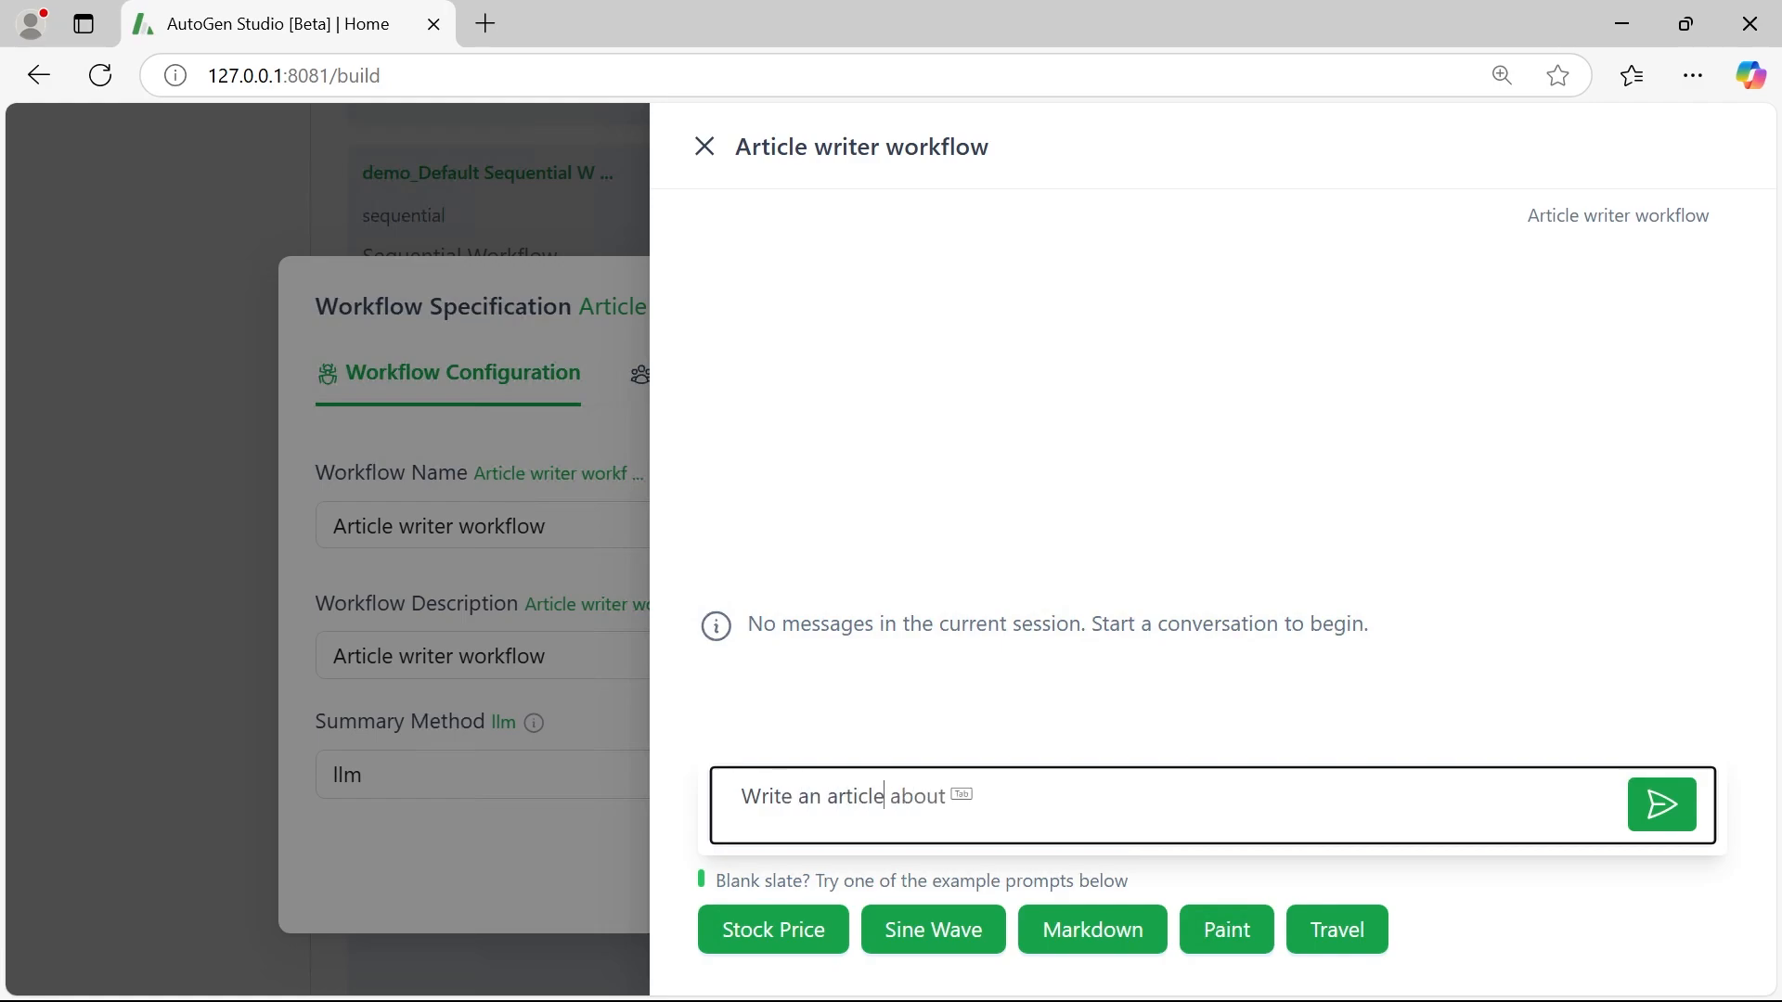
type(" about Bitco")
type("n")
key("Return")
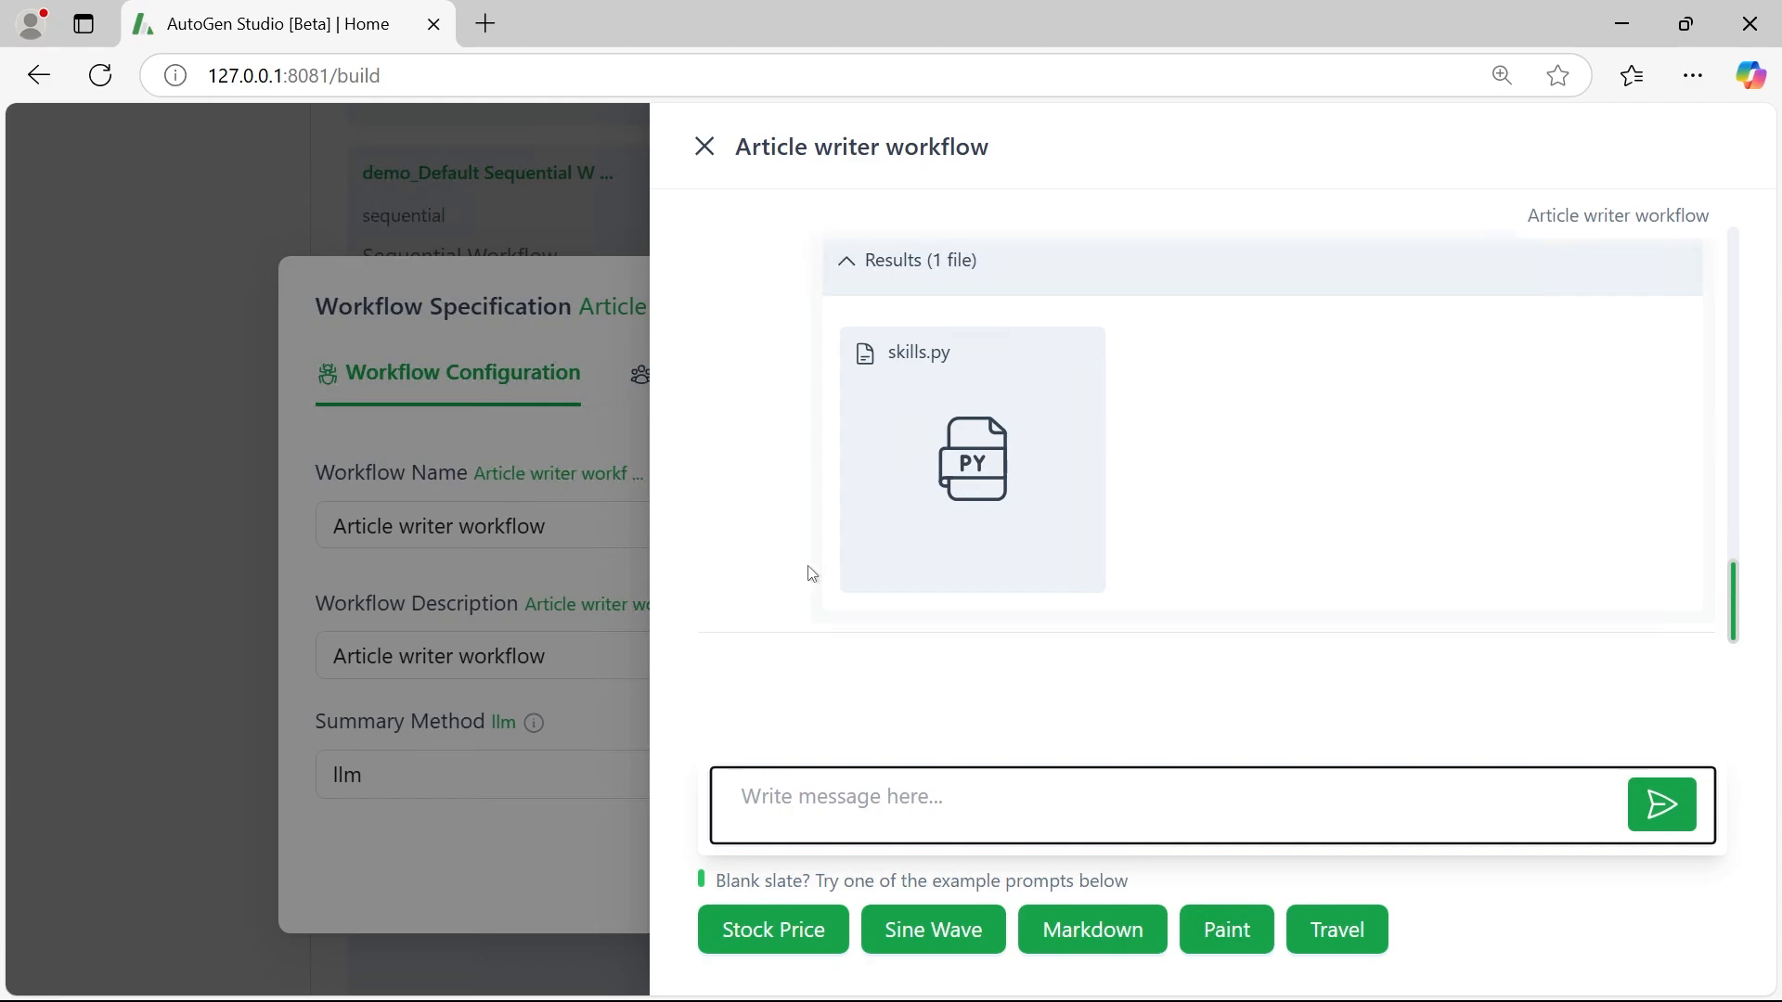
- Expand the agent messages of the Bitcoin article run and examine StrategicPlanner's initial ideas, document outline and article draft
scroll(814, 557, "up", 3)
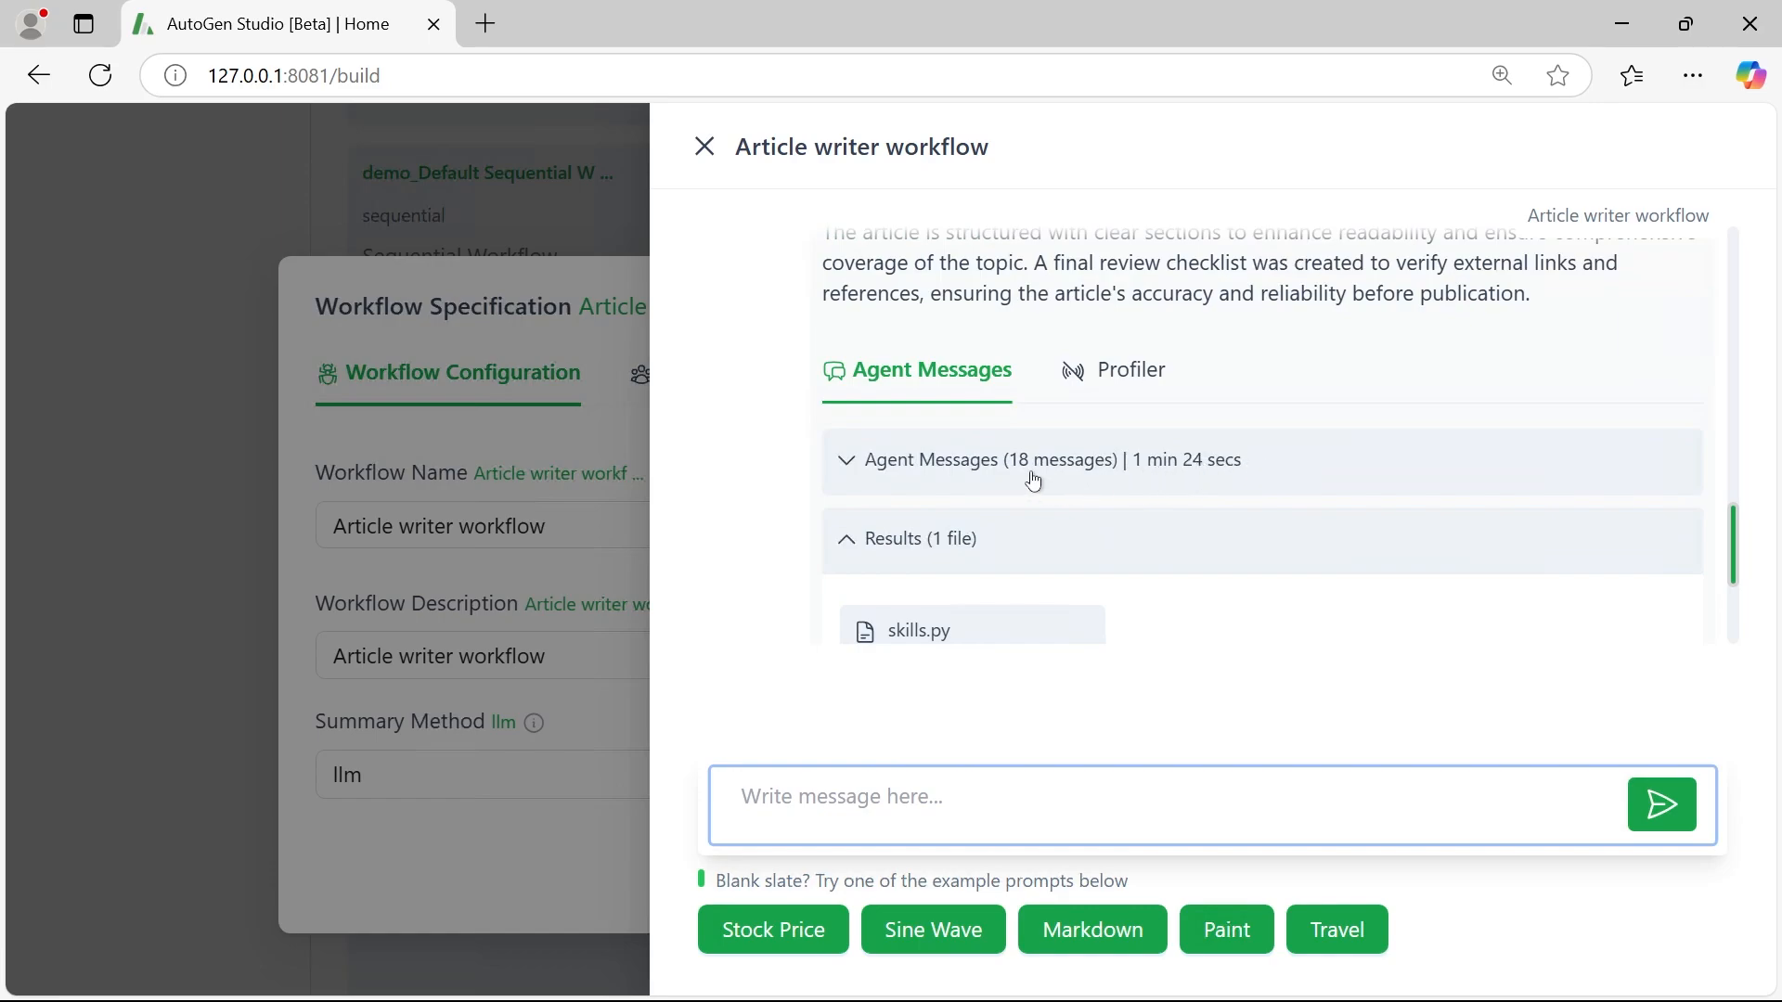
left_click(849, 464)
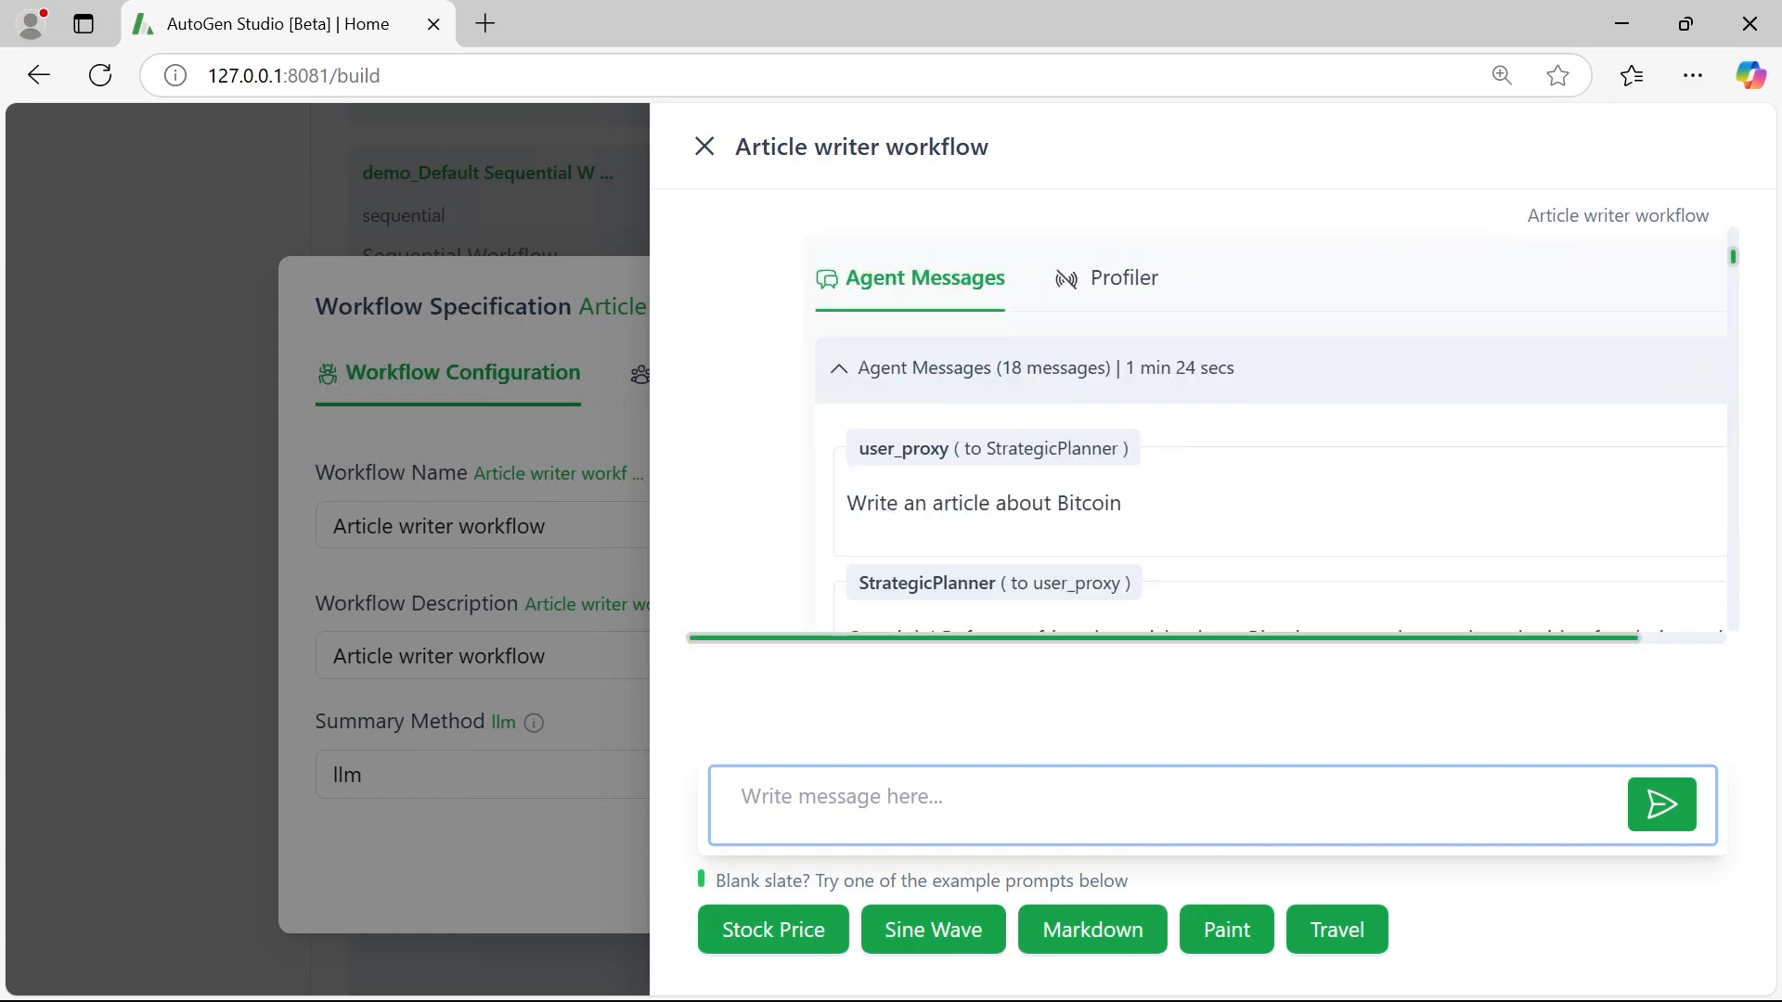
scroll(1206, 431, "down", 2)
scroll(1206, 431, "up", 1)
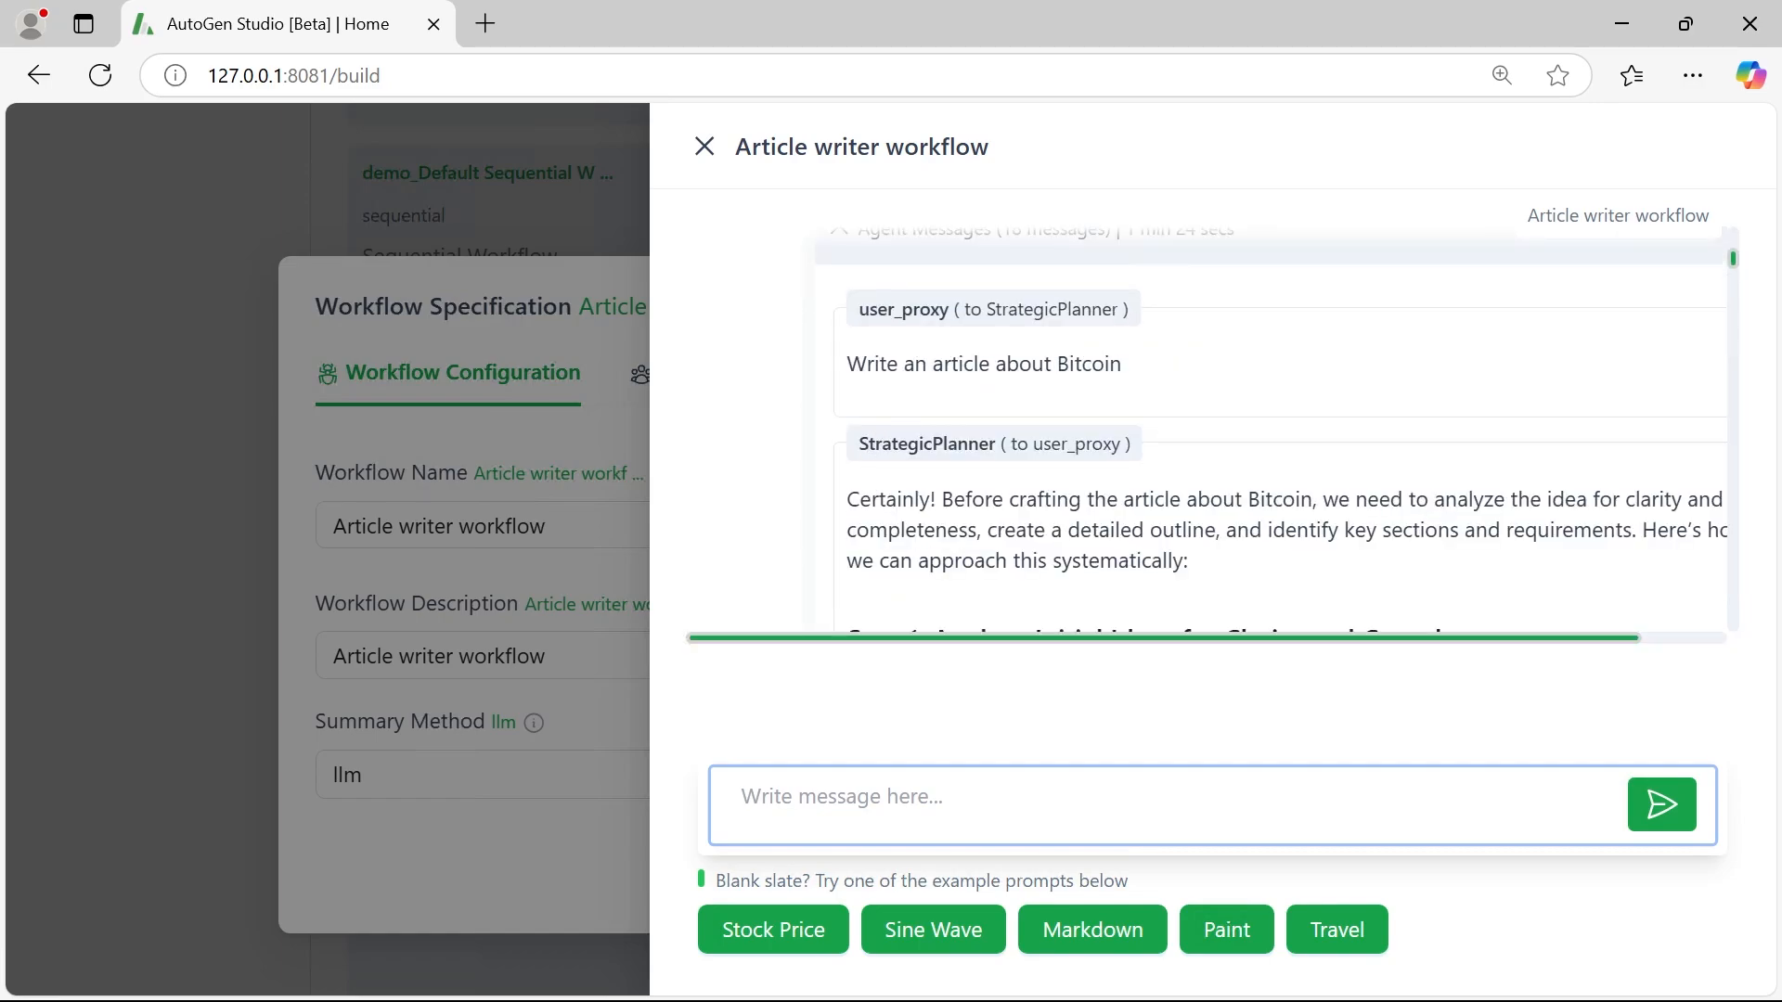
left_click_drag(858, 452, 992, 447)
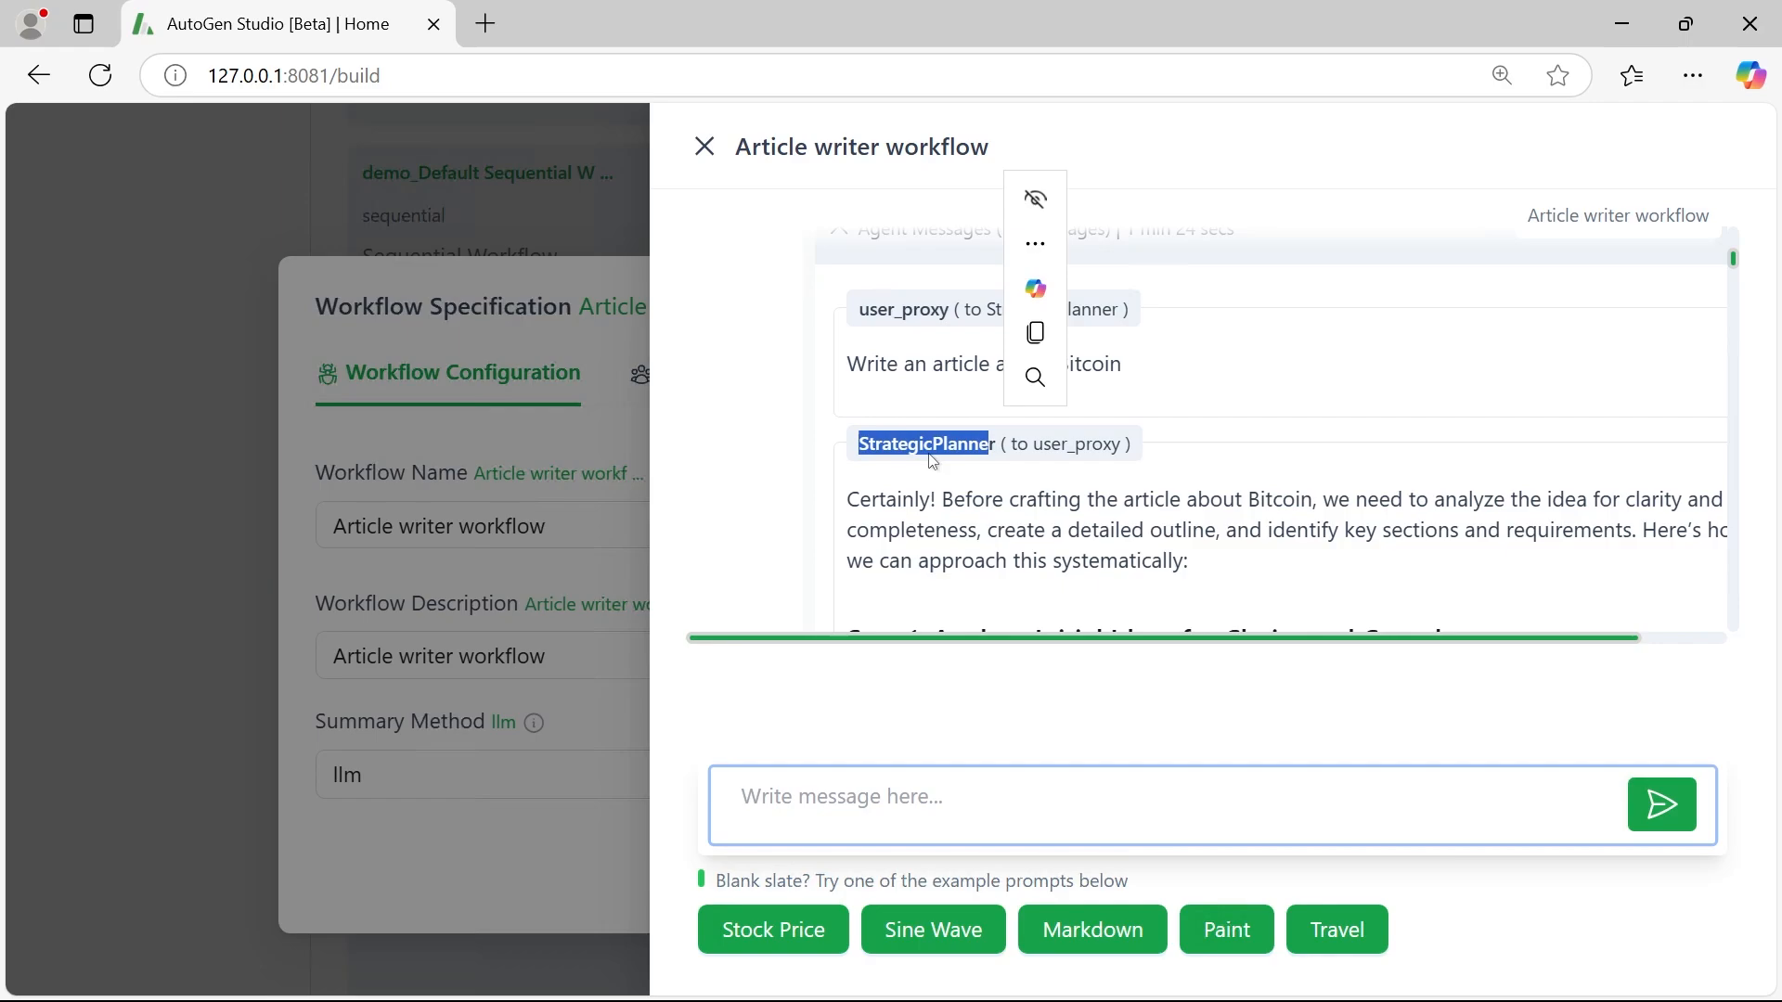
scroll(919, 467, "down", 3)
scroll(919, 466, "down", 3)
scroll(918, 467, "up", 3)
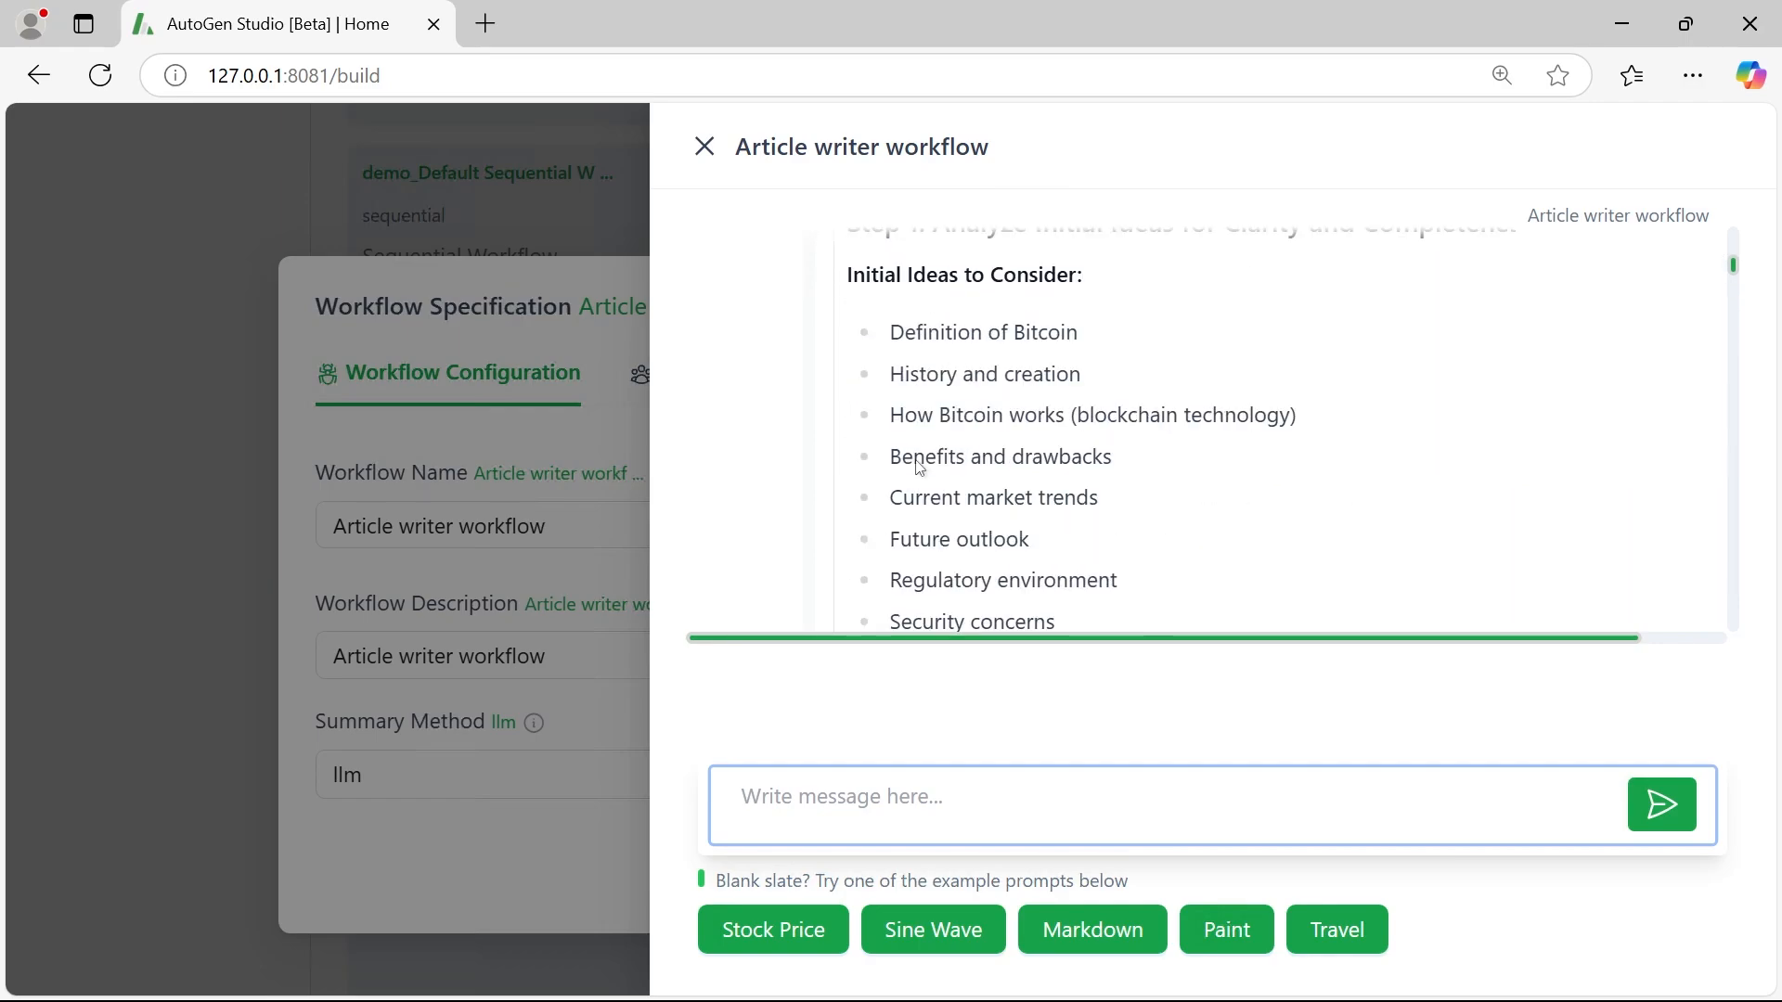
scroll(919, 467, "down", 5)
scroll(918, 467, "down", 1)
scroll(919, 466, "up", 5)
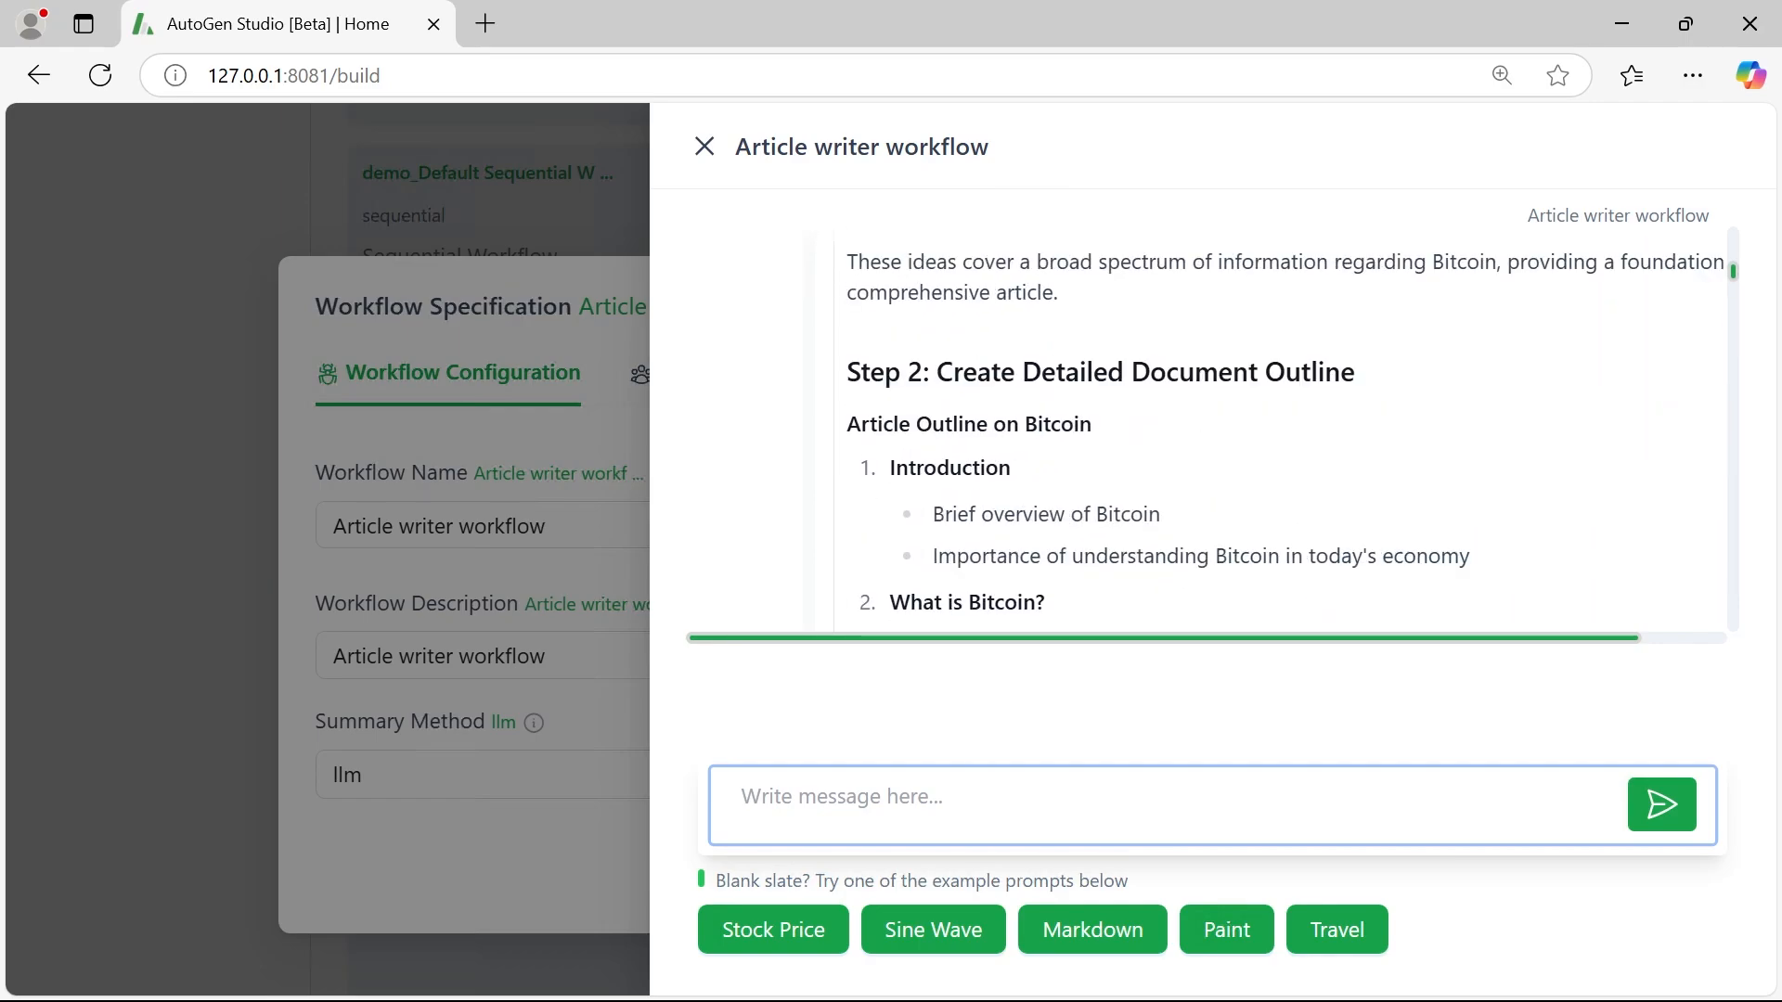
scroll(919, 467, "down", 9)
scroll(919, 467, "down", 12)
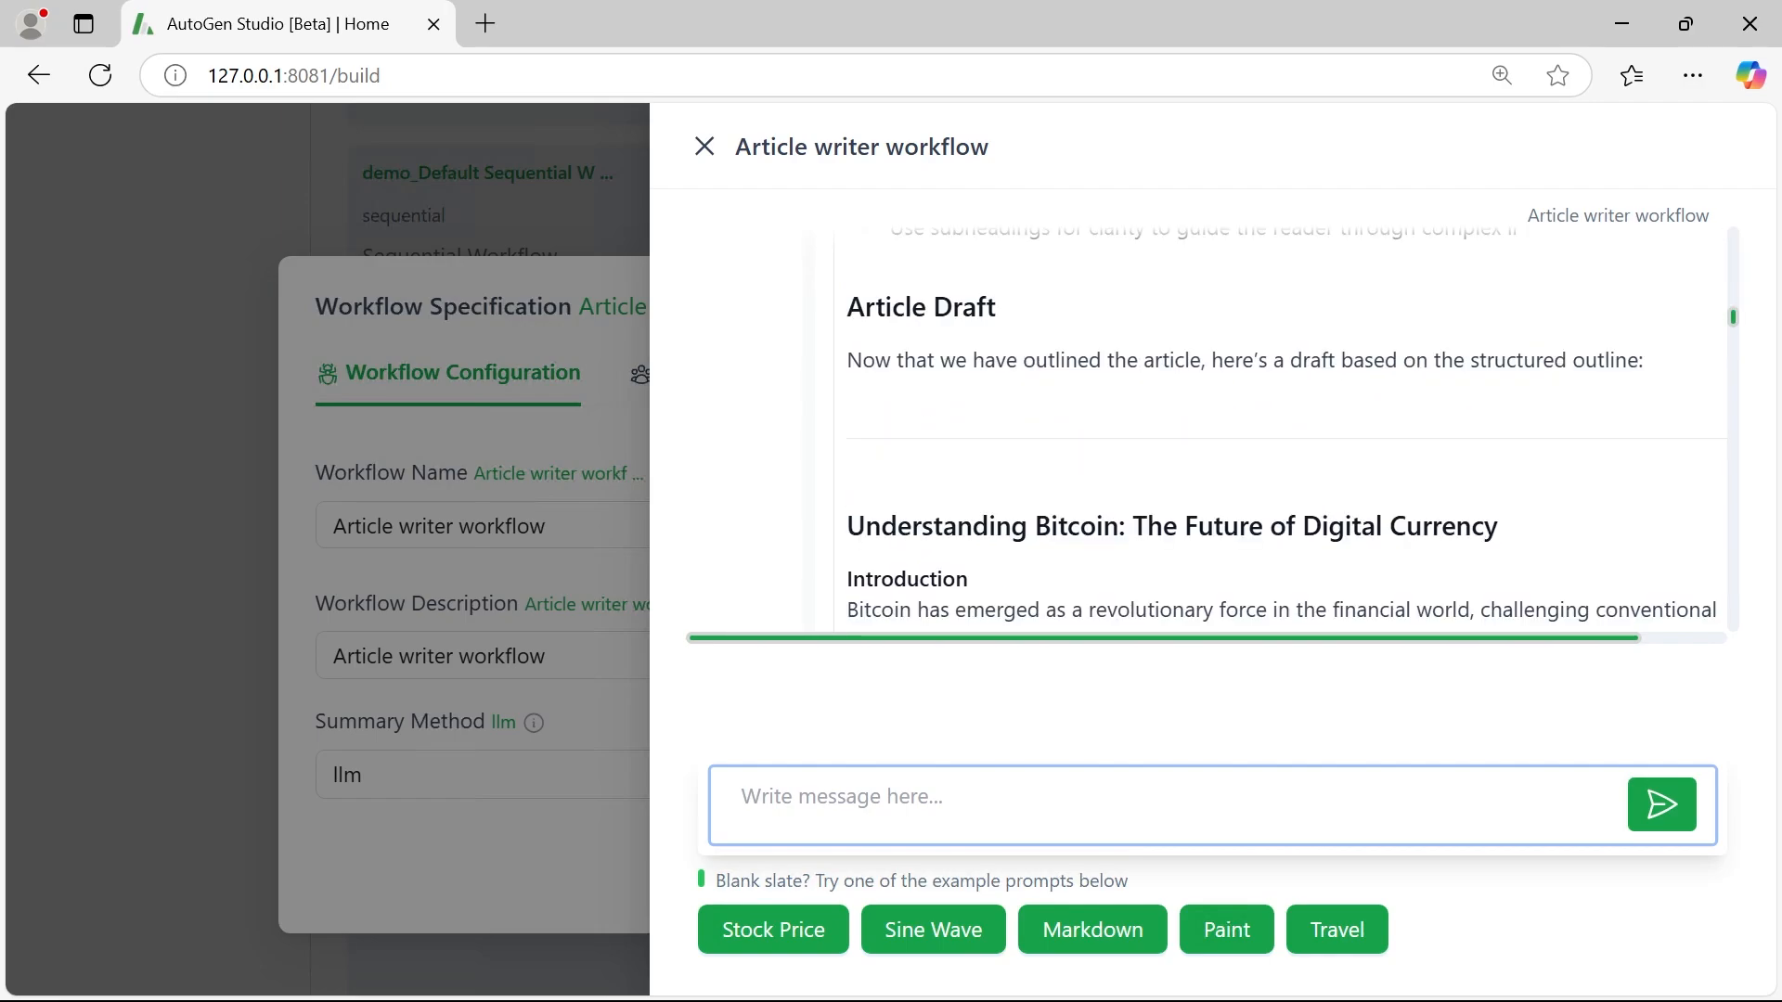
- Examine the remaining agent messages for the full Bitcoin article, the revised article structure, the table of contents and the section summaries
scroll(919, 467, "down", 10)
scroll(919, 467, "up", 8)
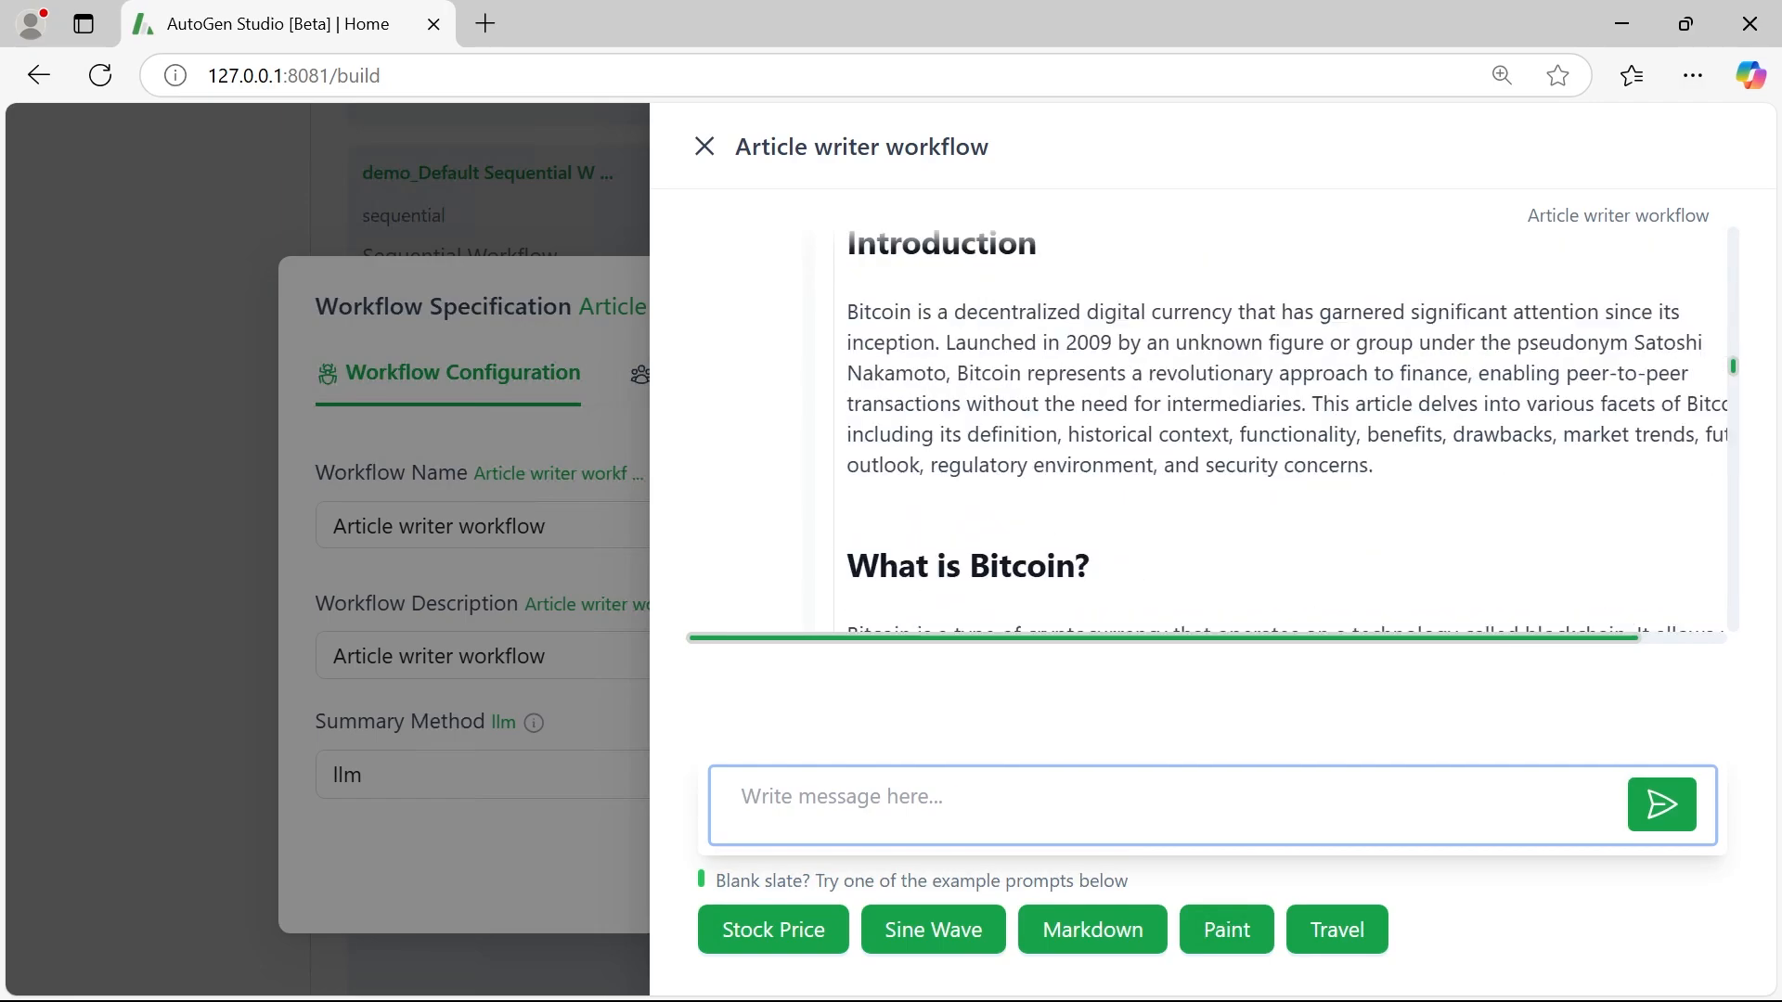
scroll(919, 467, "up", 2)
scroll(919, 467, "down", 15)
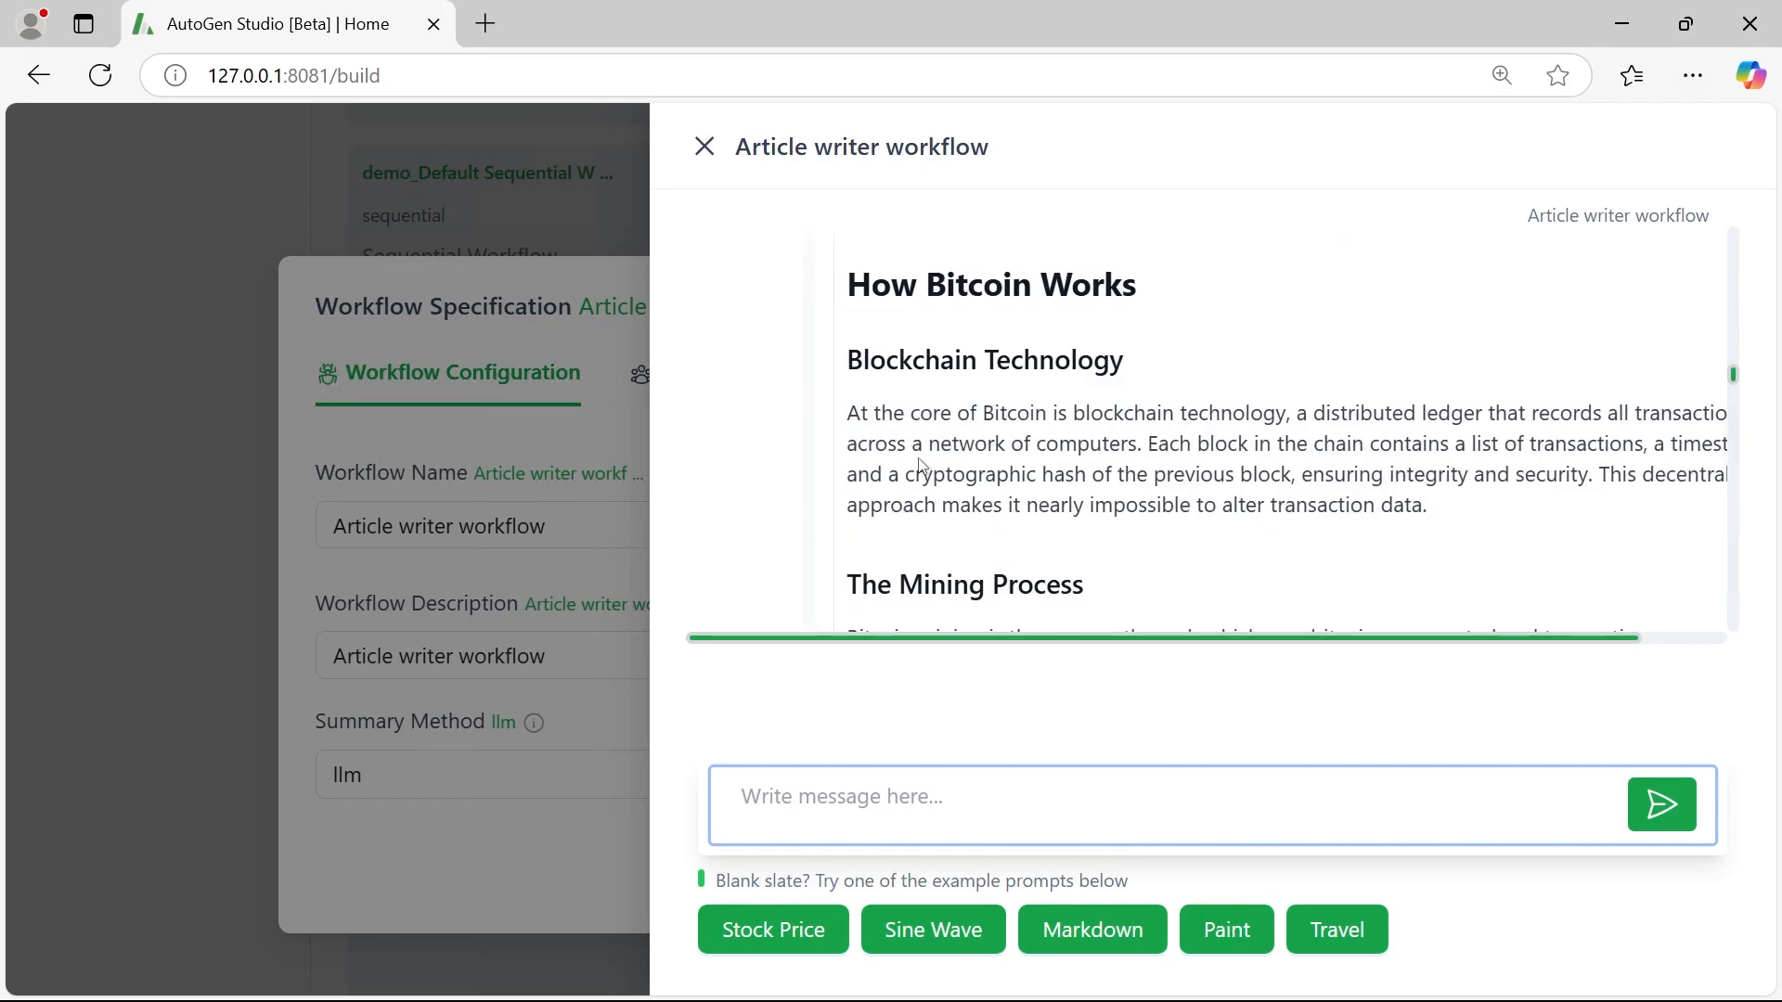
scroll(918, 467, "down", 15)
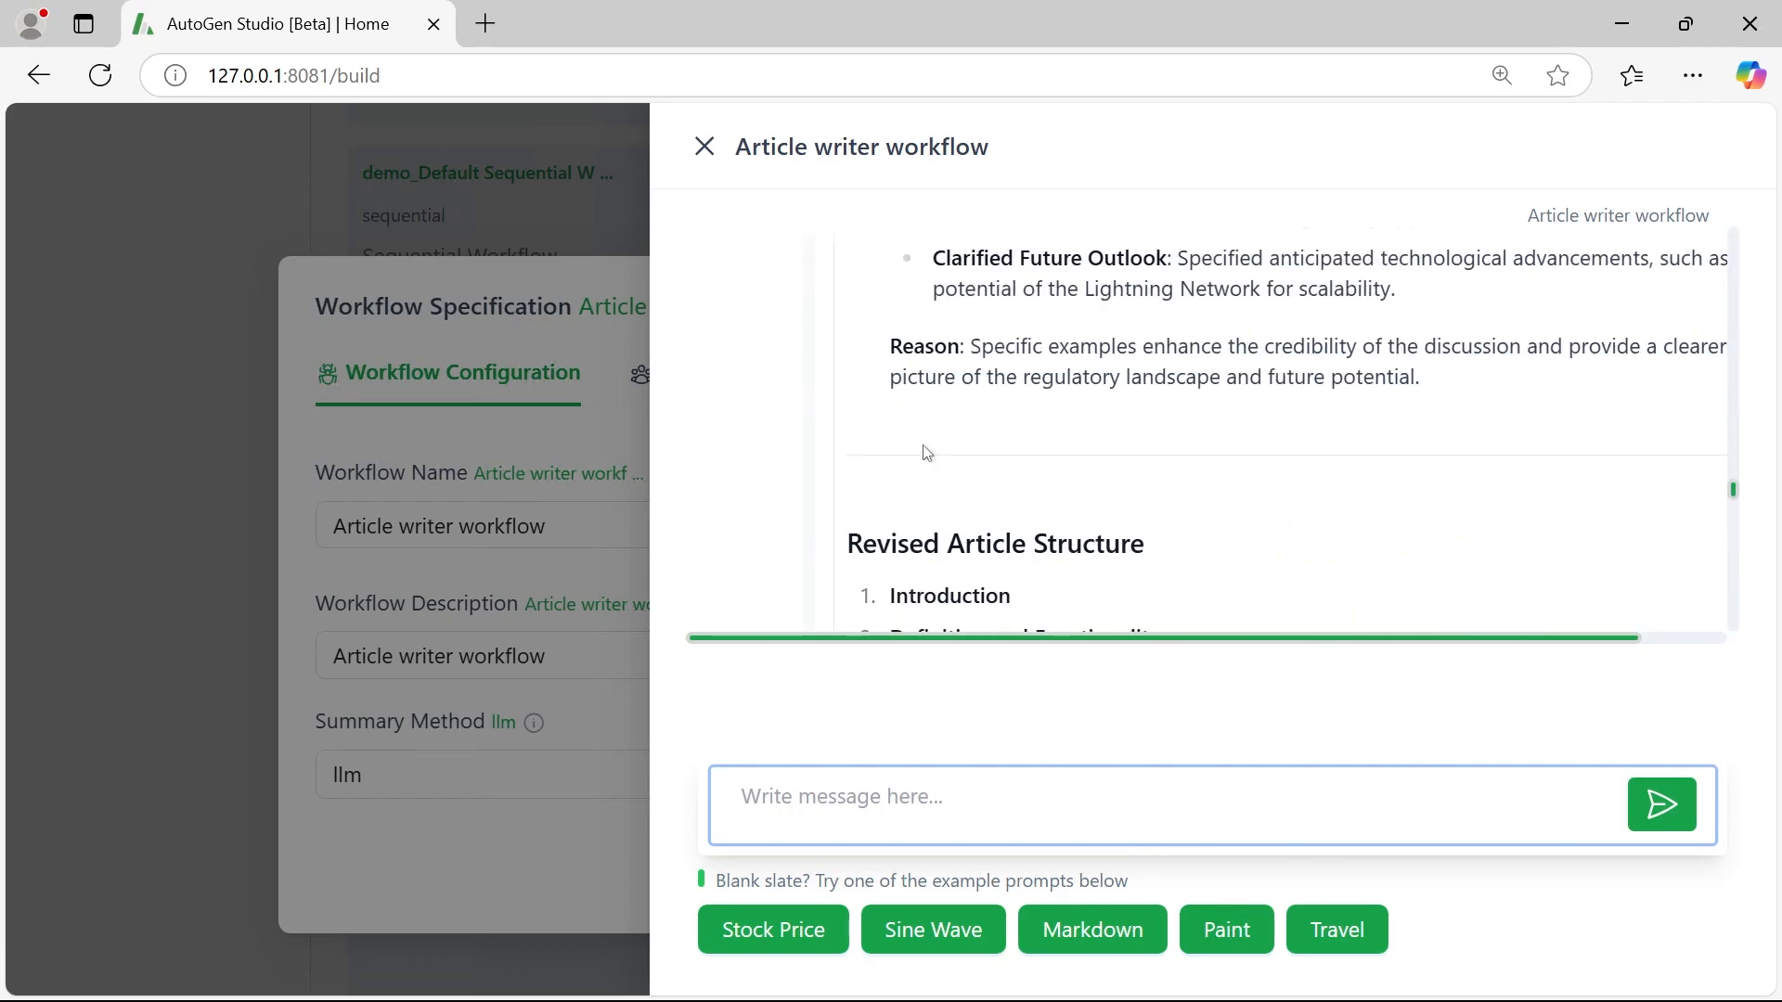
scroll(919, 466, "down", 8)
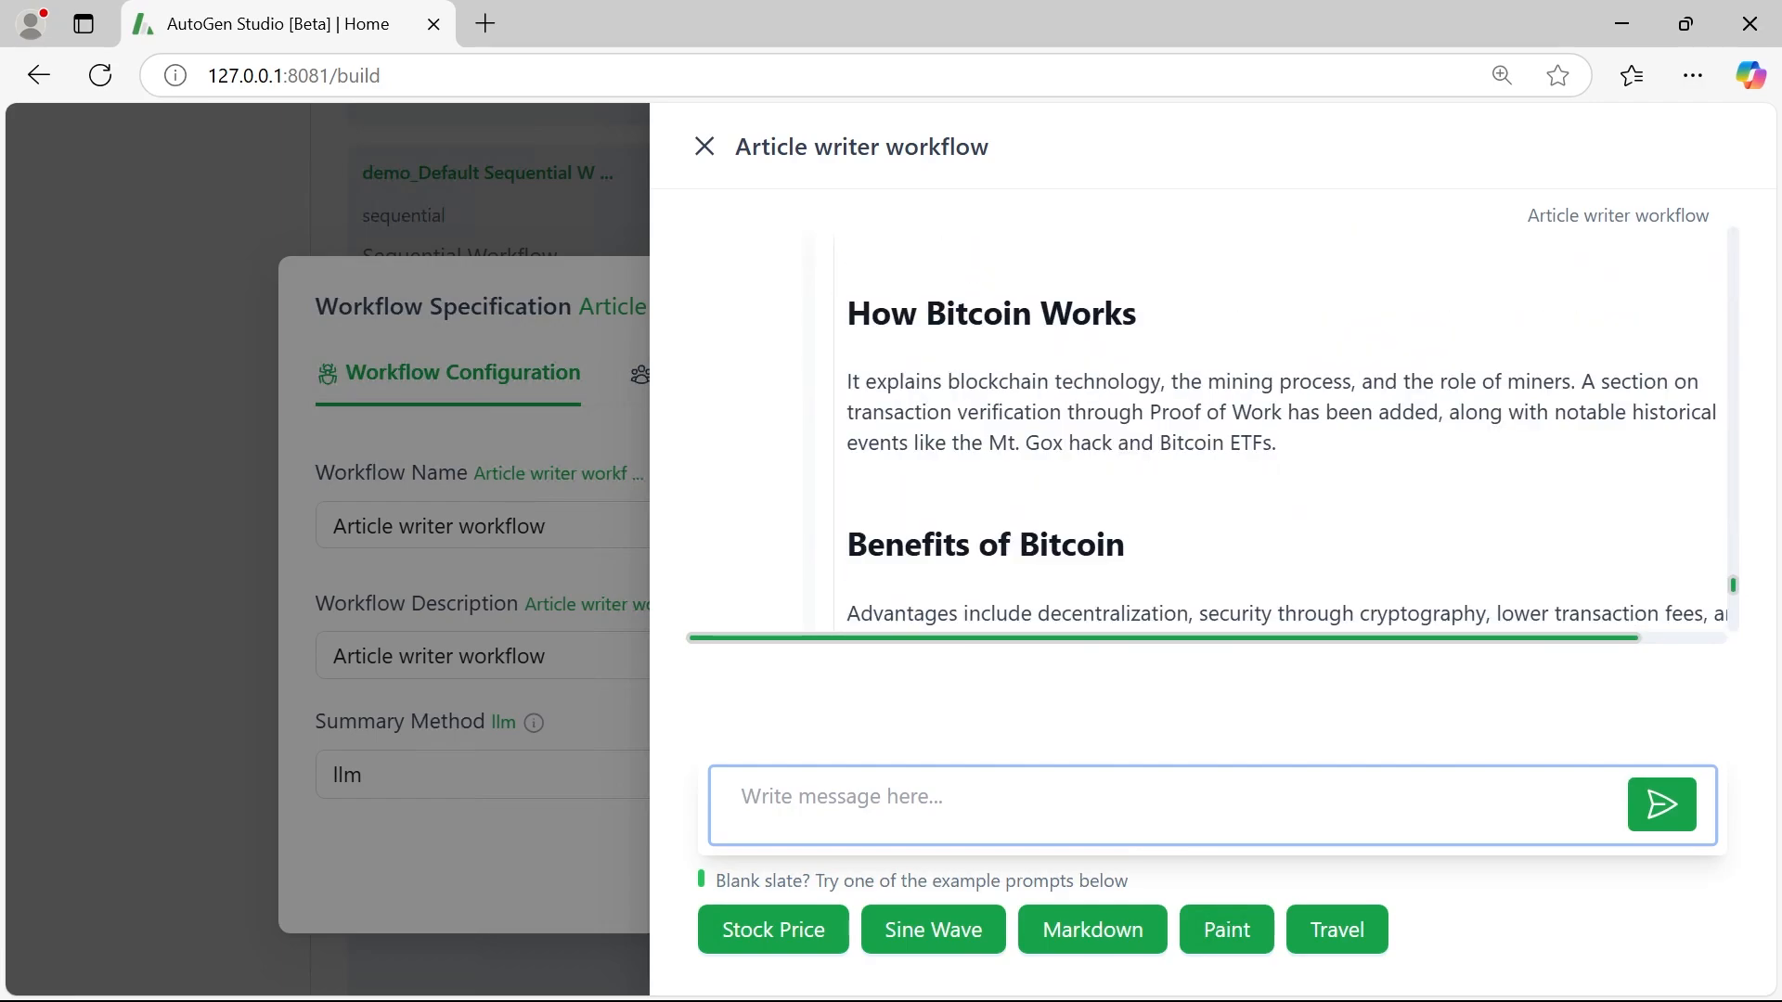
scroll(919, 467, "up", 4)
scroll(984, 390, "up", 3)
scroll(983, 390, "down", 2)
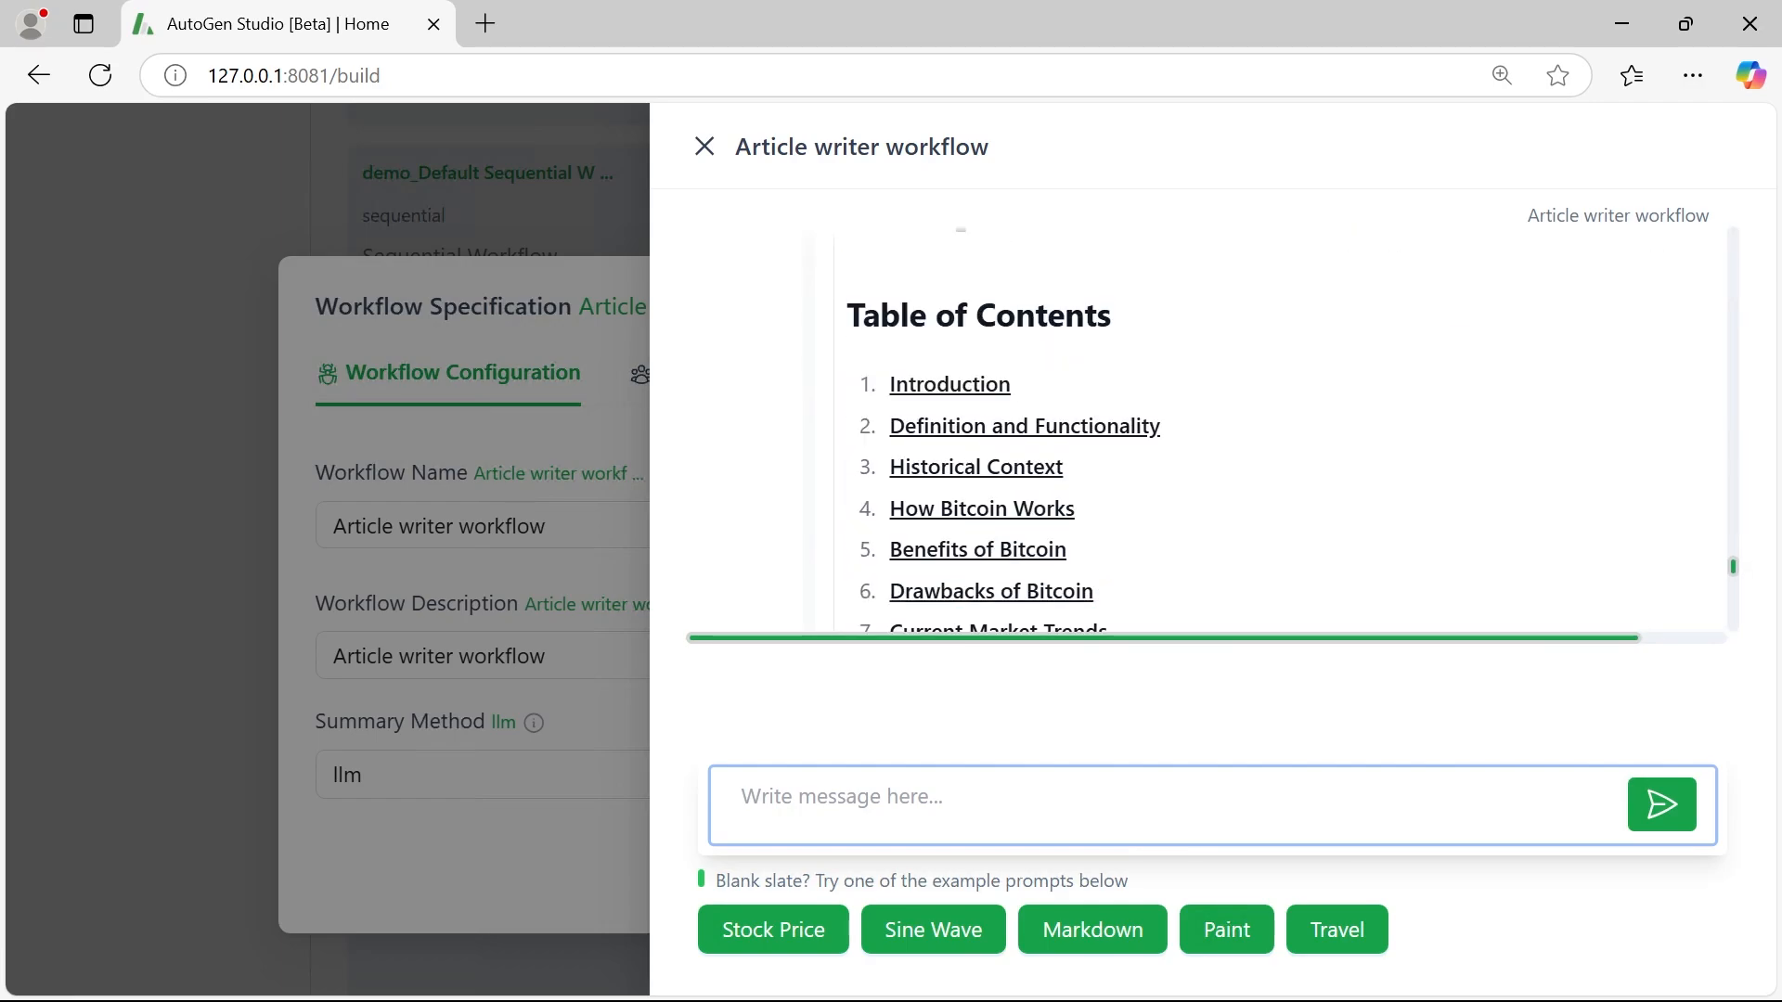
scroll(984, 390, "up", 2)
scroll(936, 386, "down", 2)
scroll(918, 348, "down", 5)
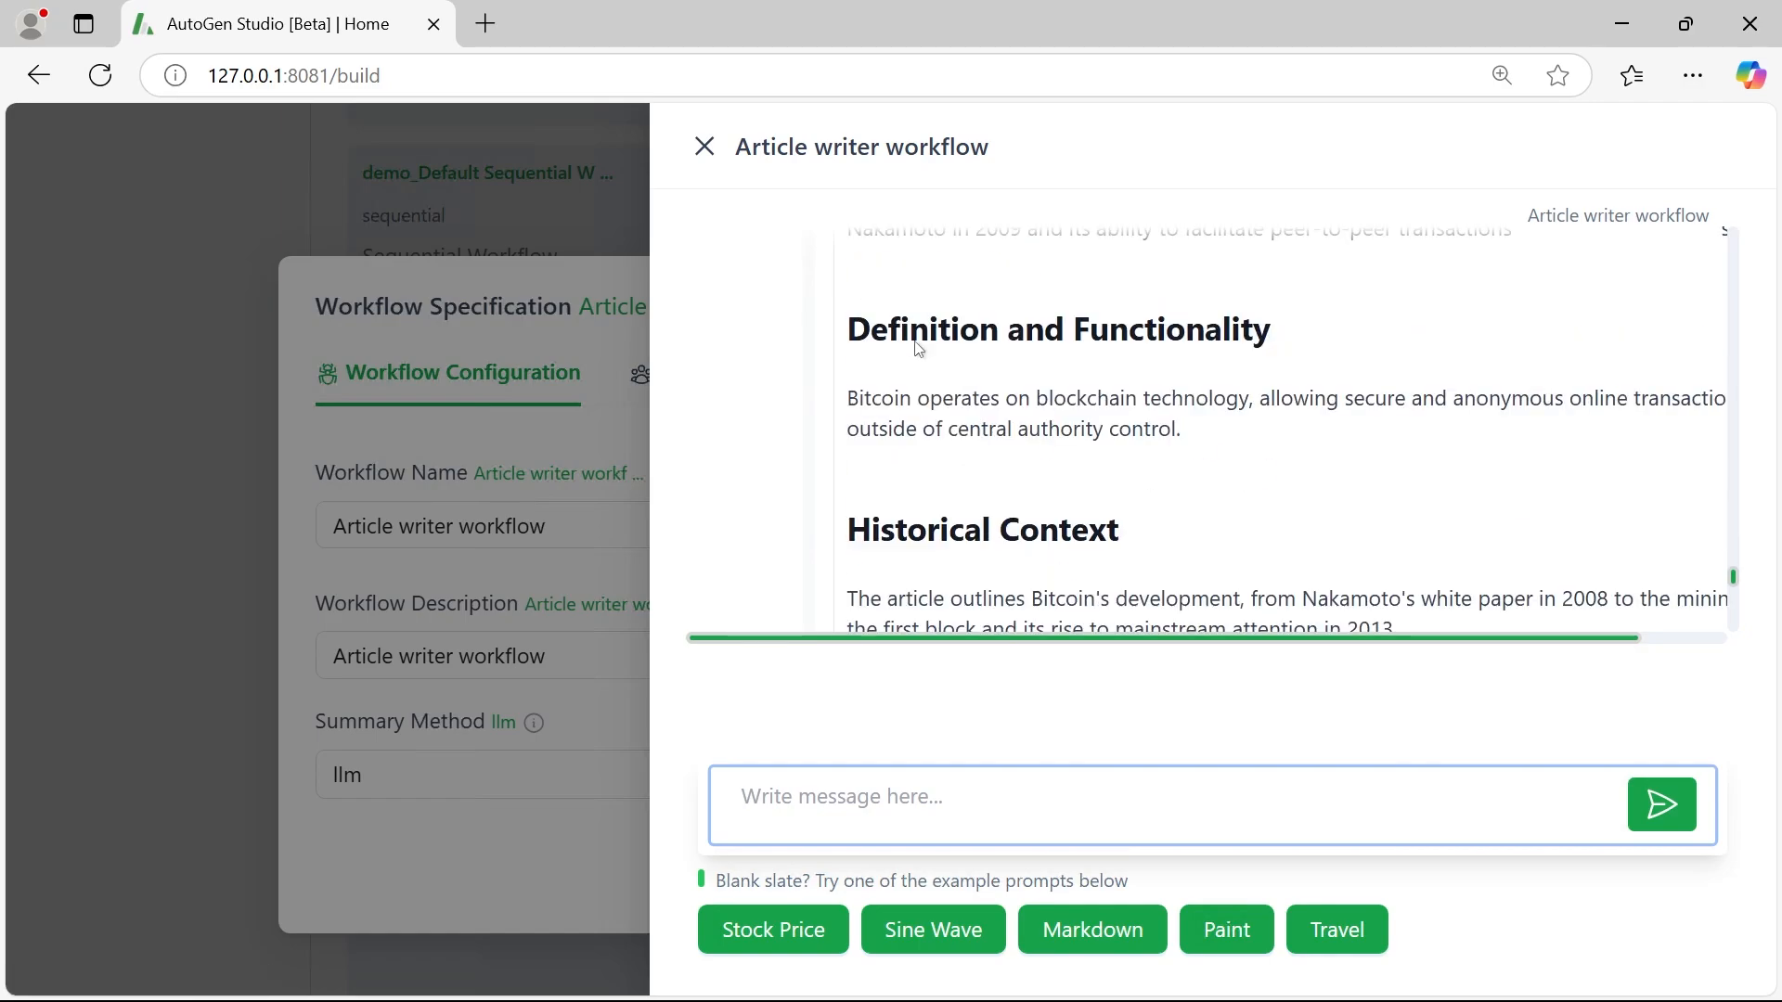
scroll(1281, 427, "down", 3)
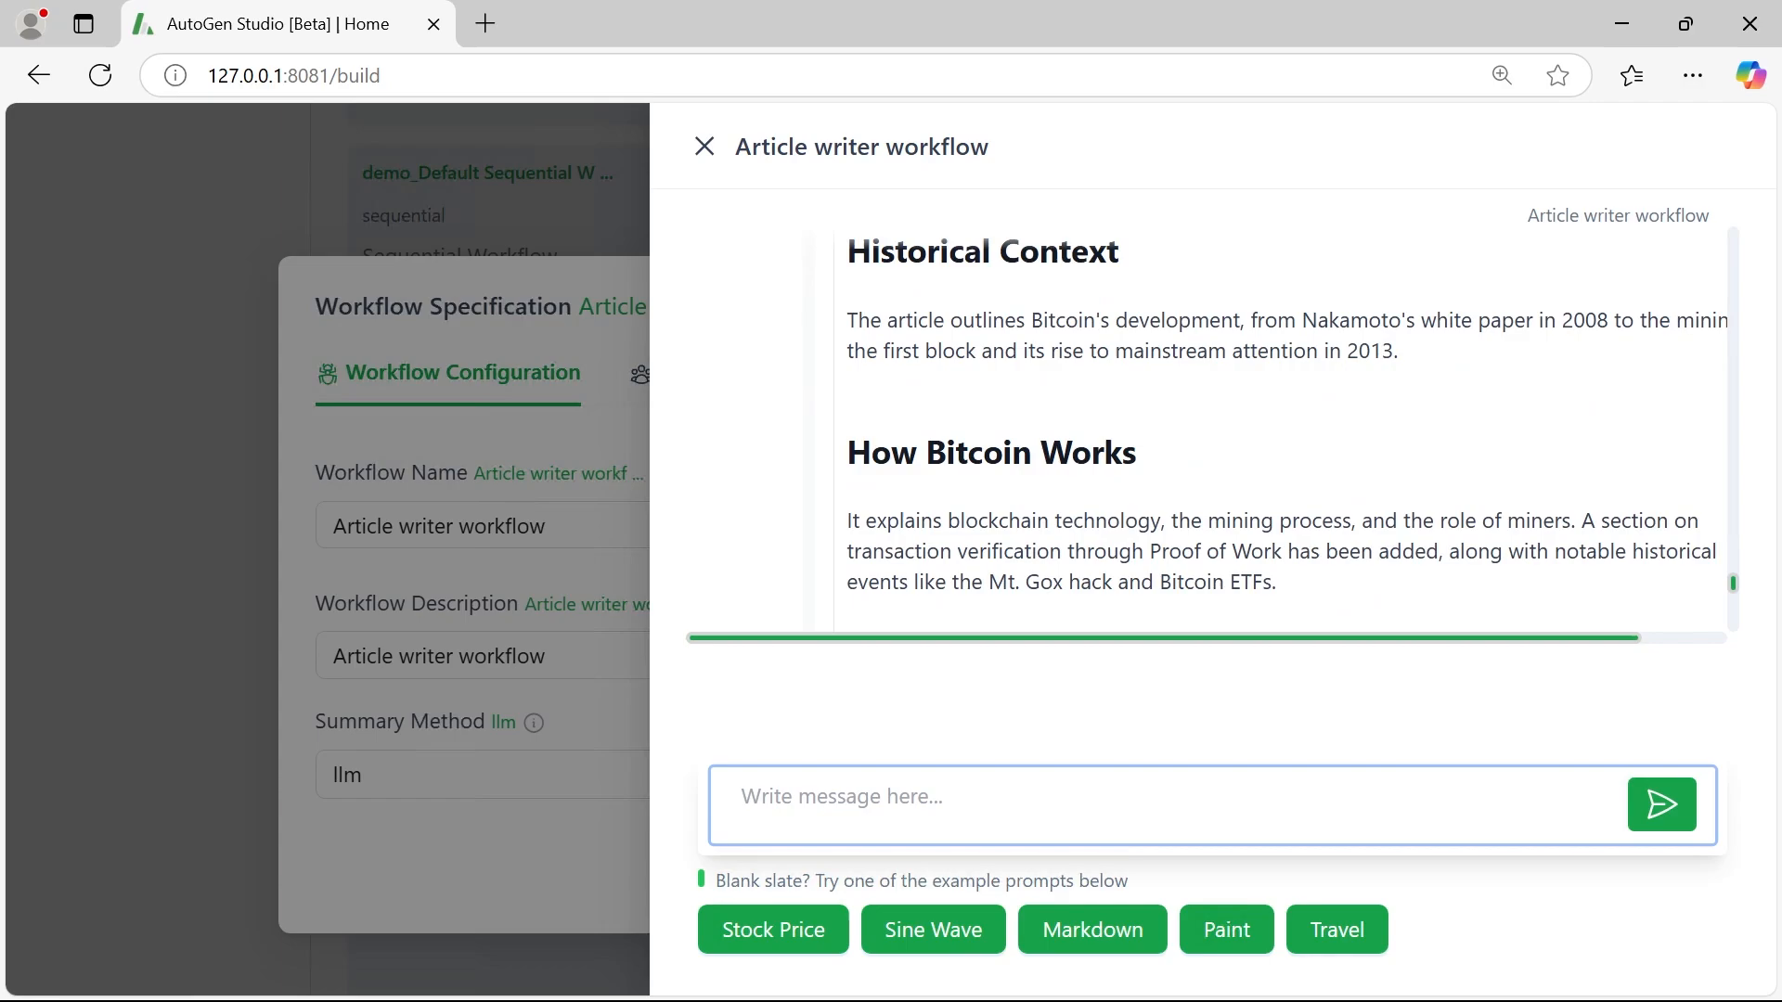
- Close the Article writer workflow and test the Stock Evaluator Workflow with the prompt "do you recommend me to invest in tesla stocks?"
left_click(705, 147)
left_click(1462, 299)
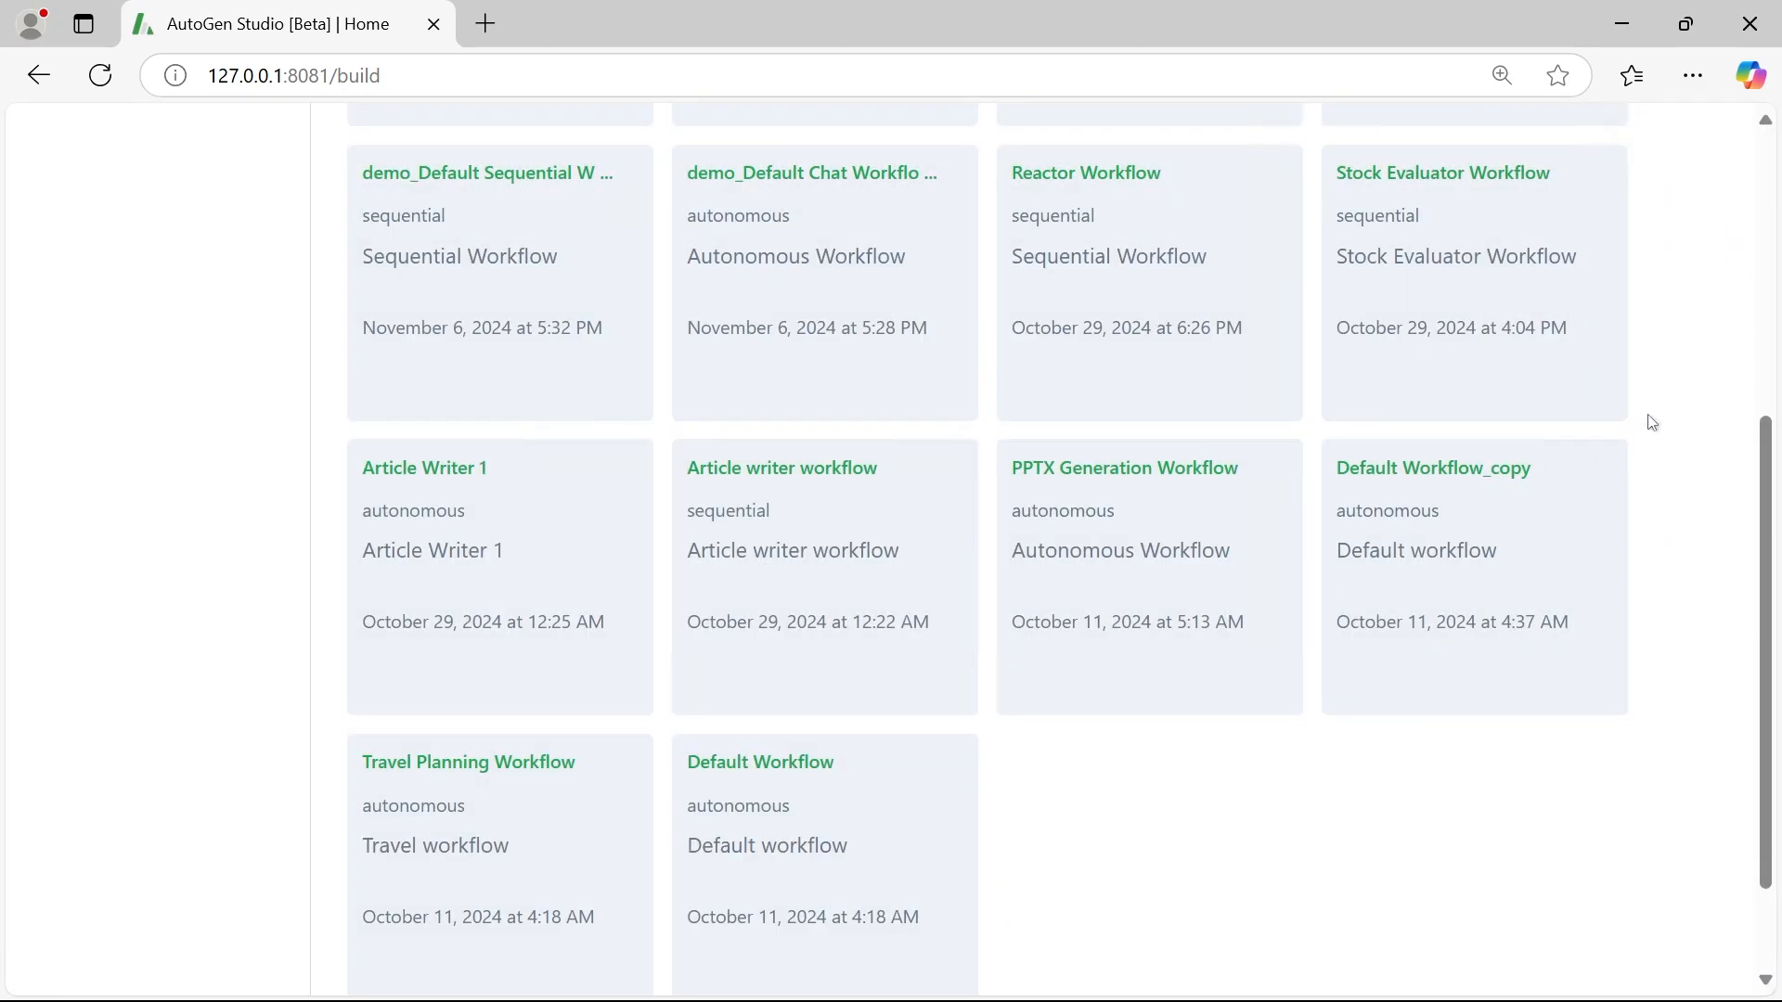
scroll(1675, 420, "up", 1)
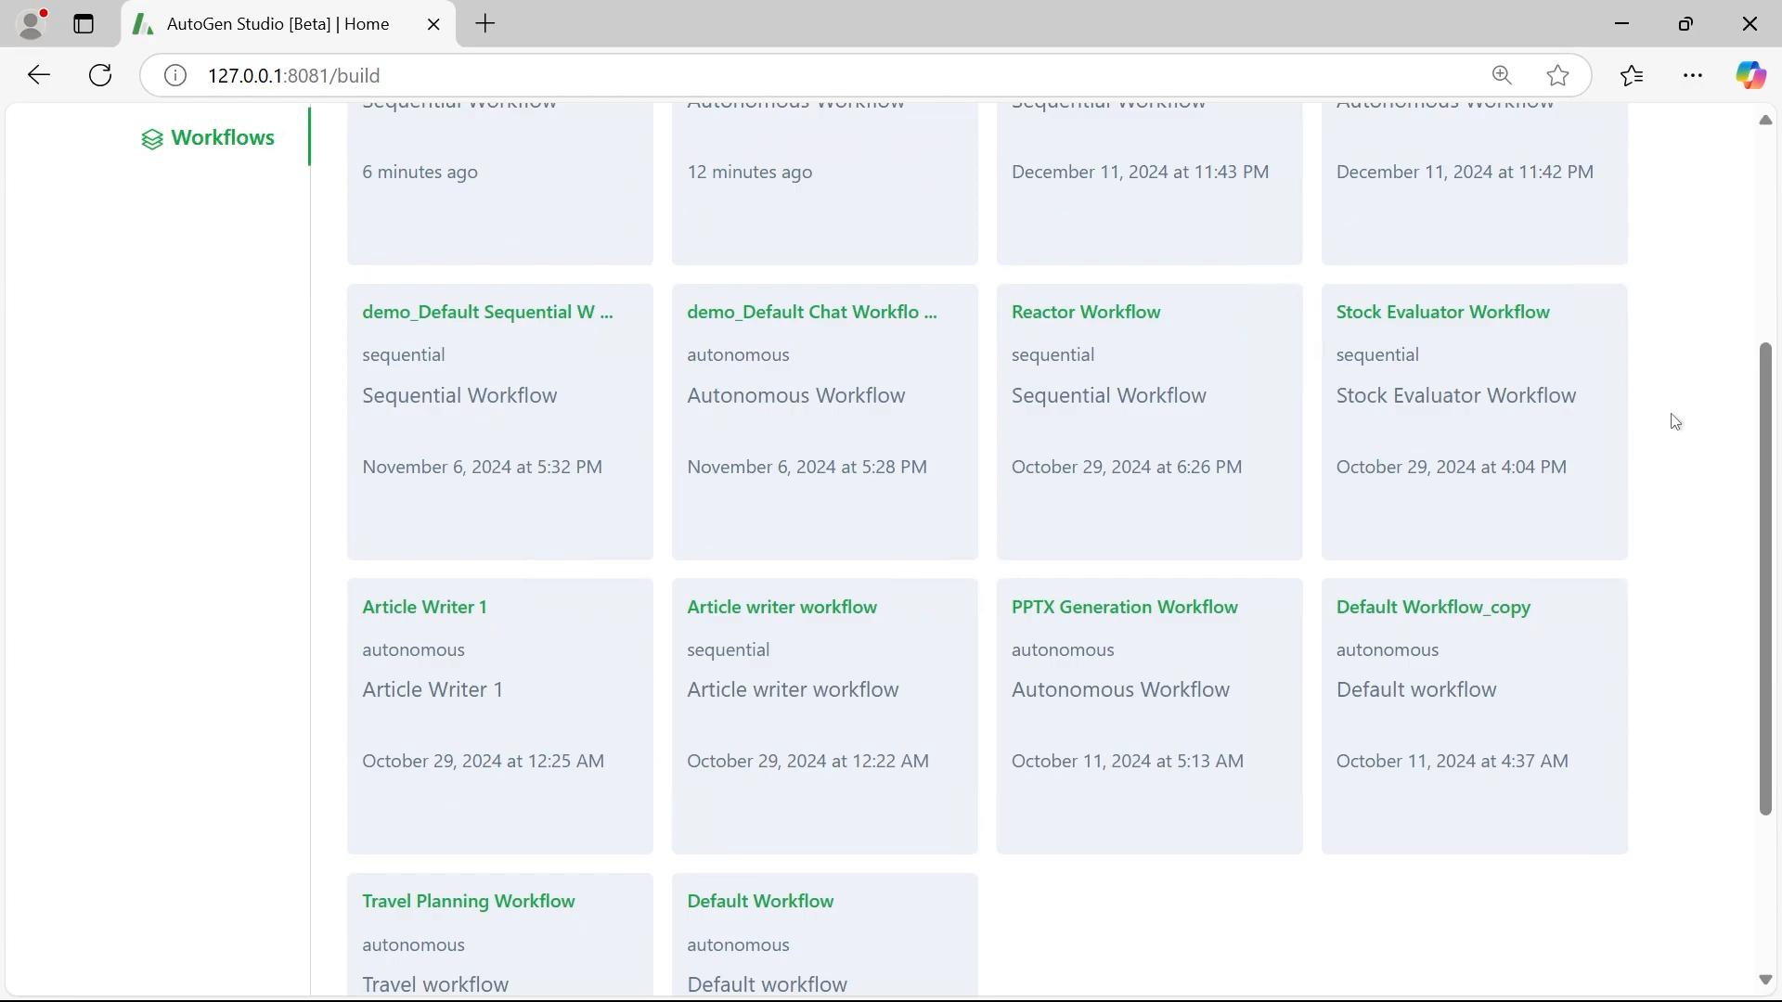
left_click(1449, 377)
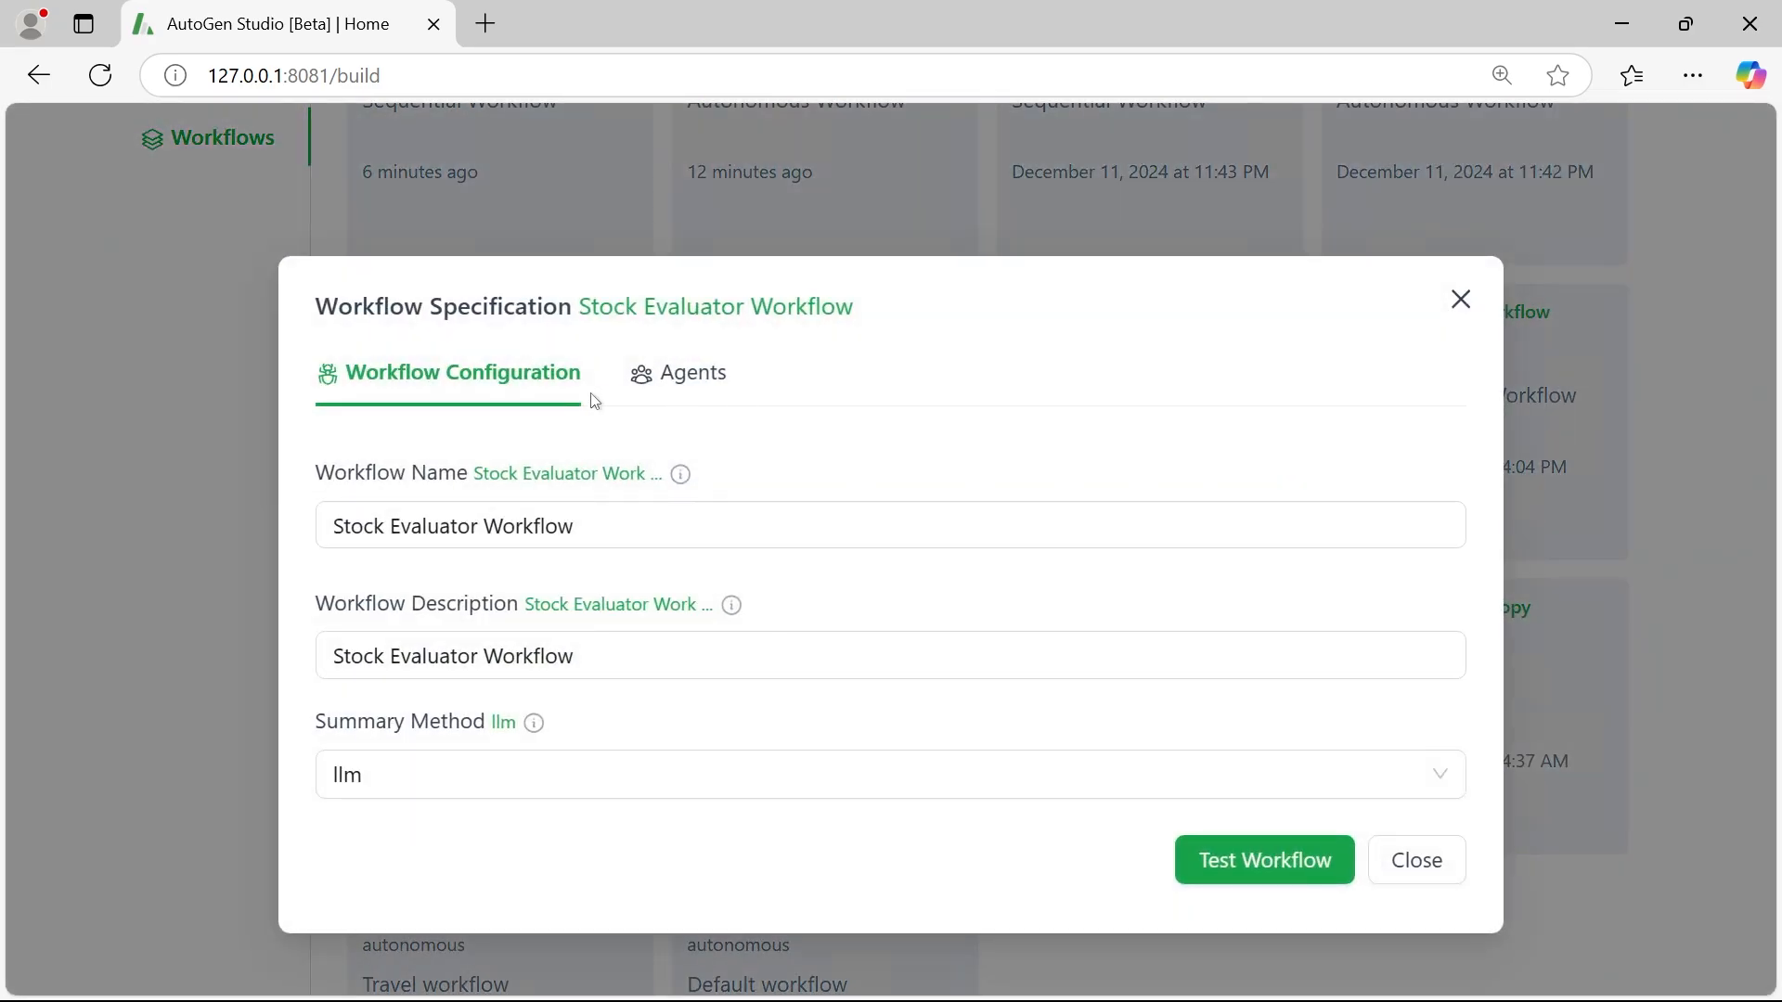
left_click(1255, 865)
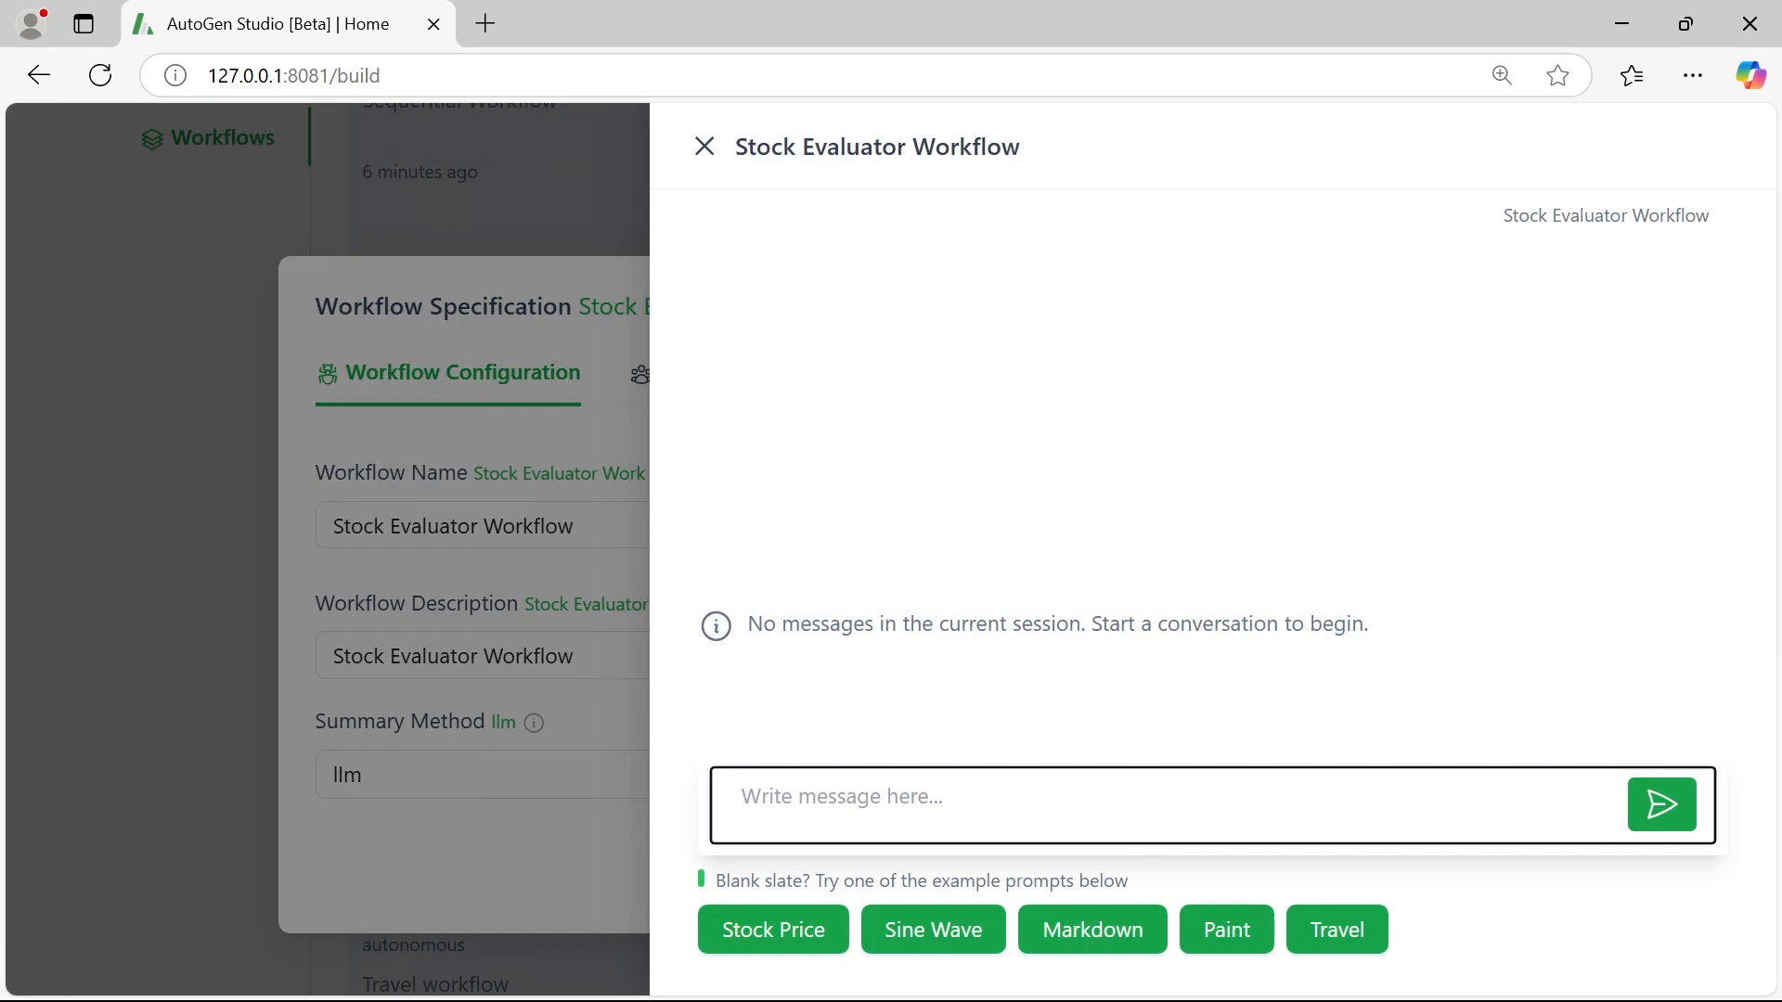
type("do you recommend me to invest in tesla stocks?")
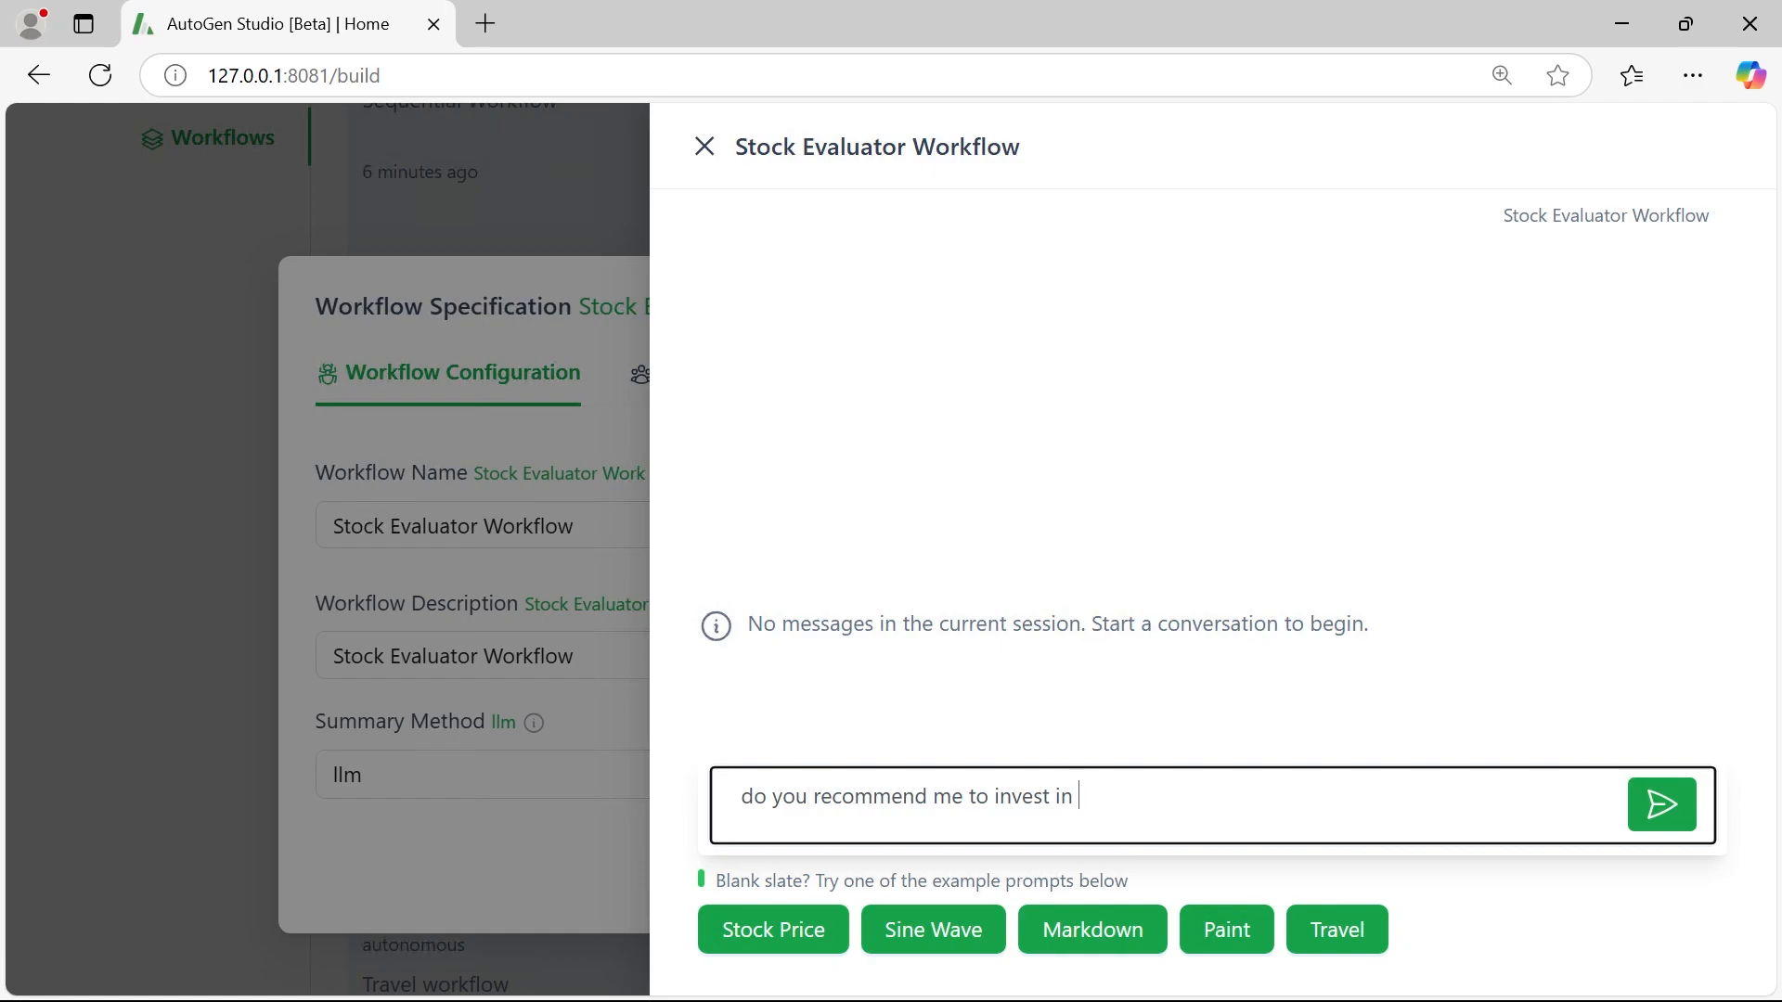
key("Return")
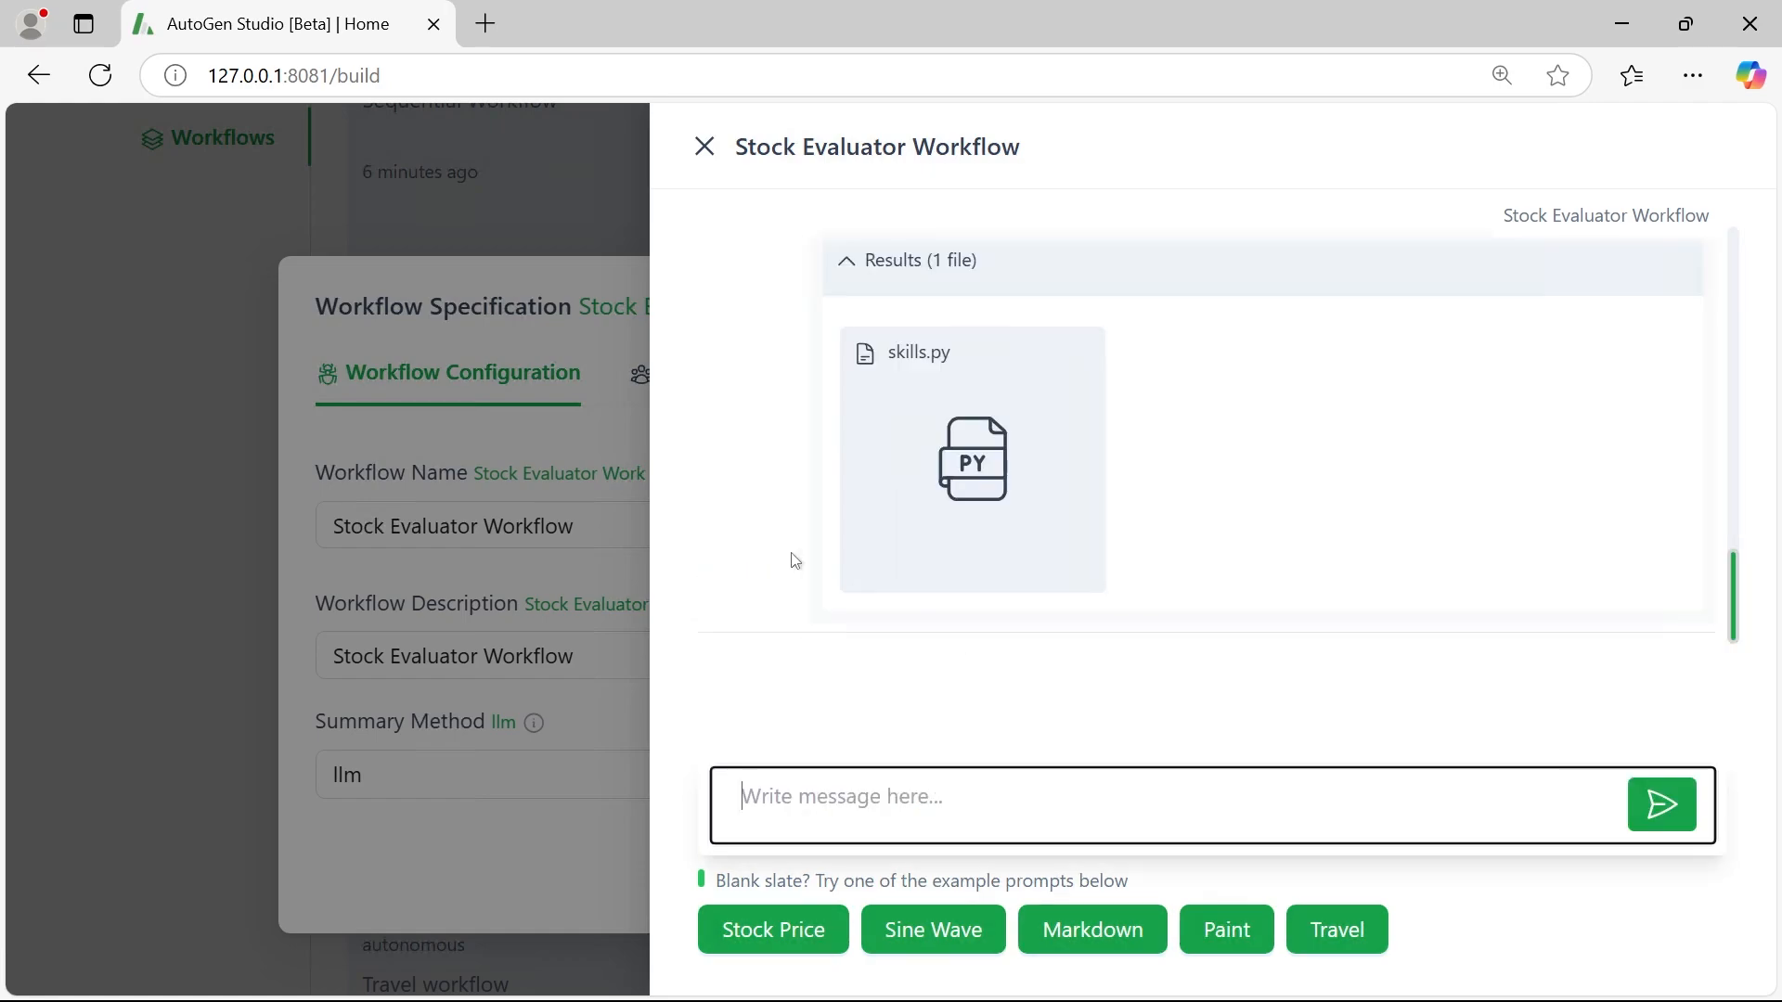
- Expand the Stock Evaluator run's agent messages and examine the Tesla risk analysis, highlighting the full conclusion paragraph
scroll(833, 509, "up", 4)
scroll(833, 508, "down", 2)
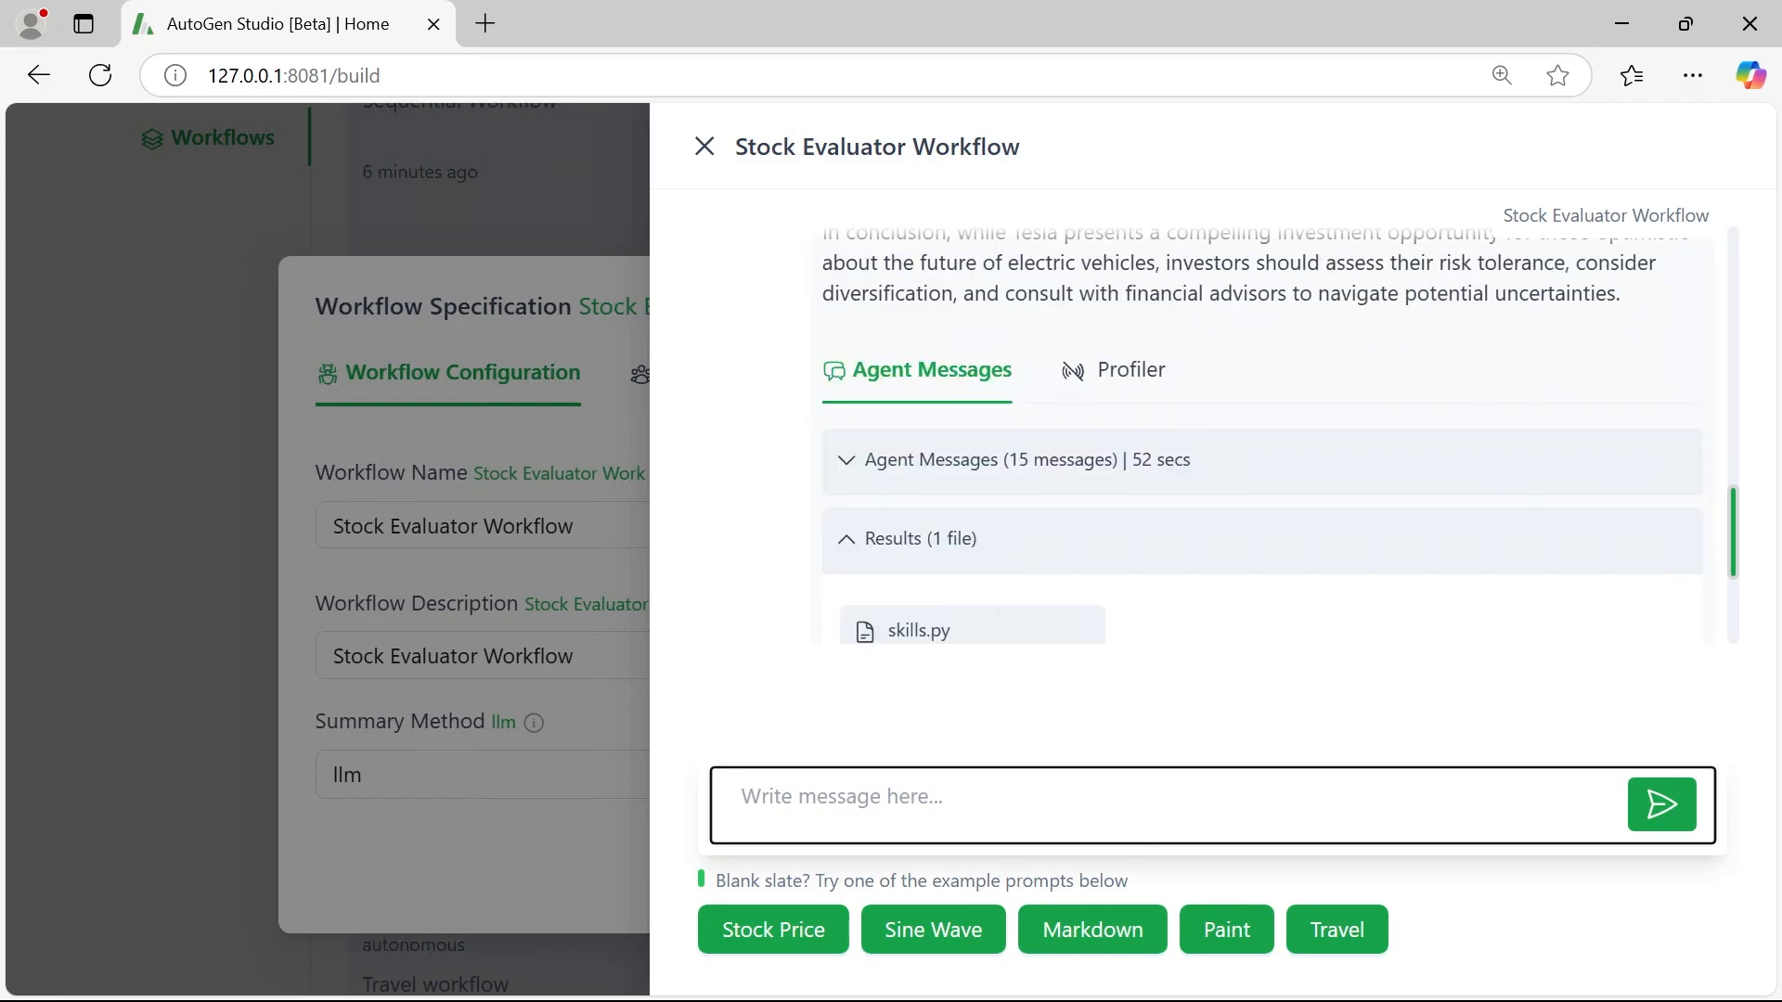
left_click(852, 459)
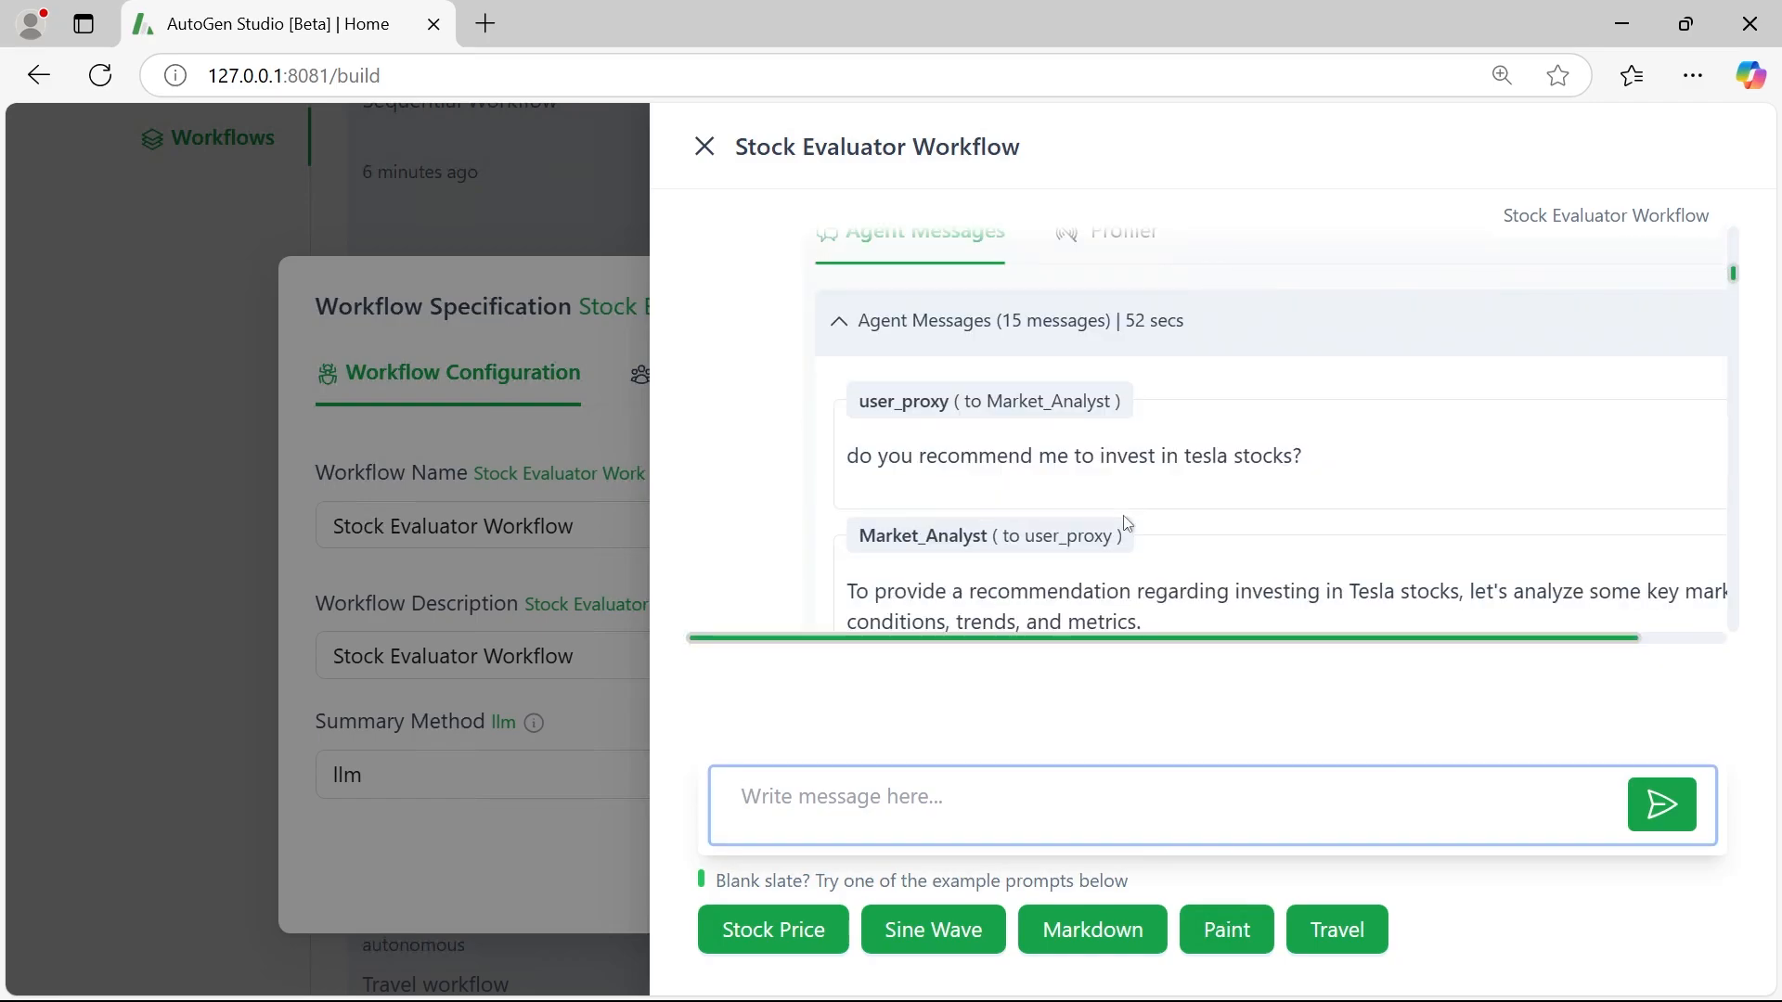
scroll(1126, 529, "down", 5)
scroll(1123, 511, "down", 15)
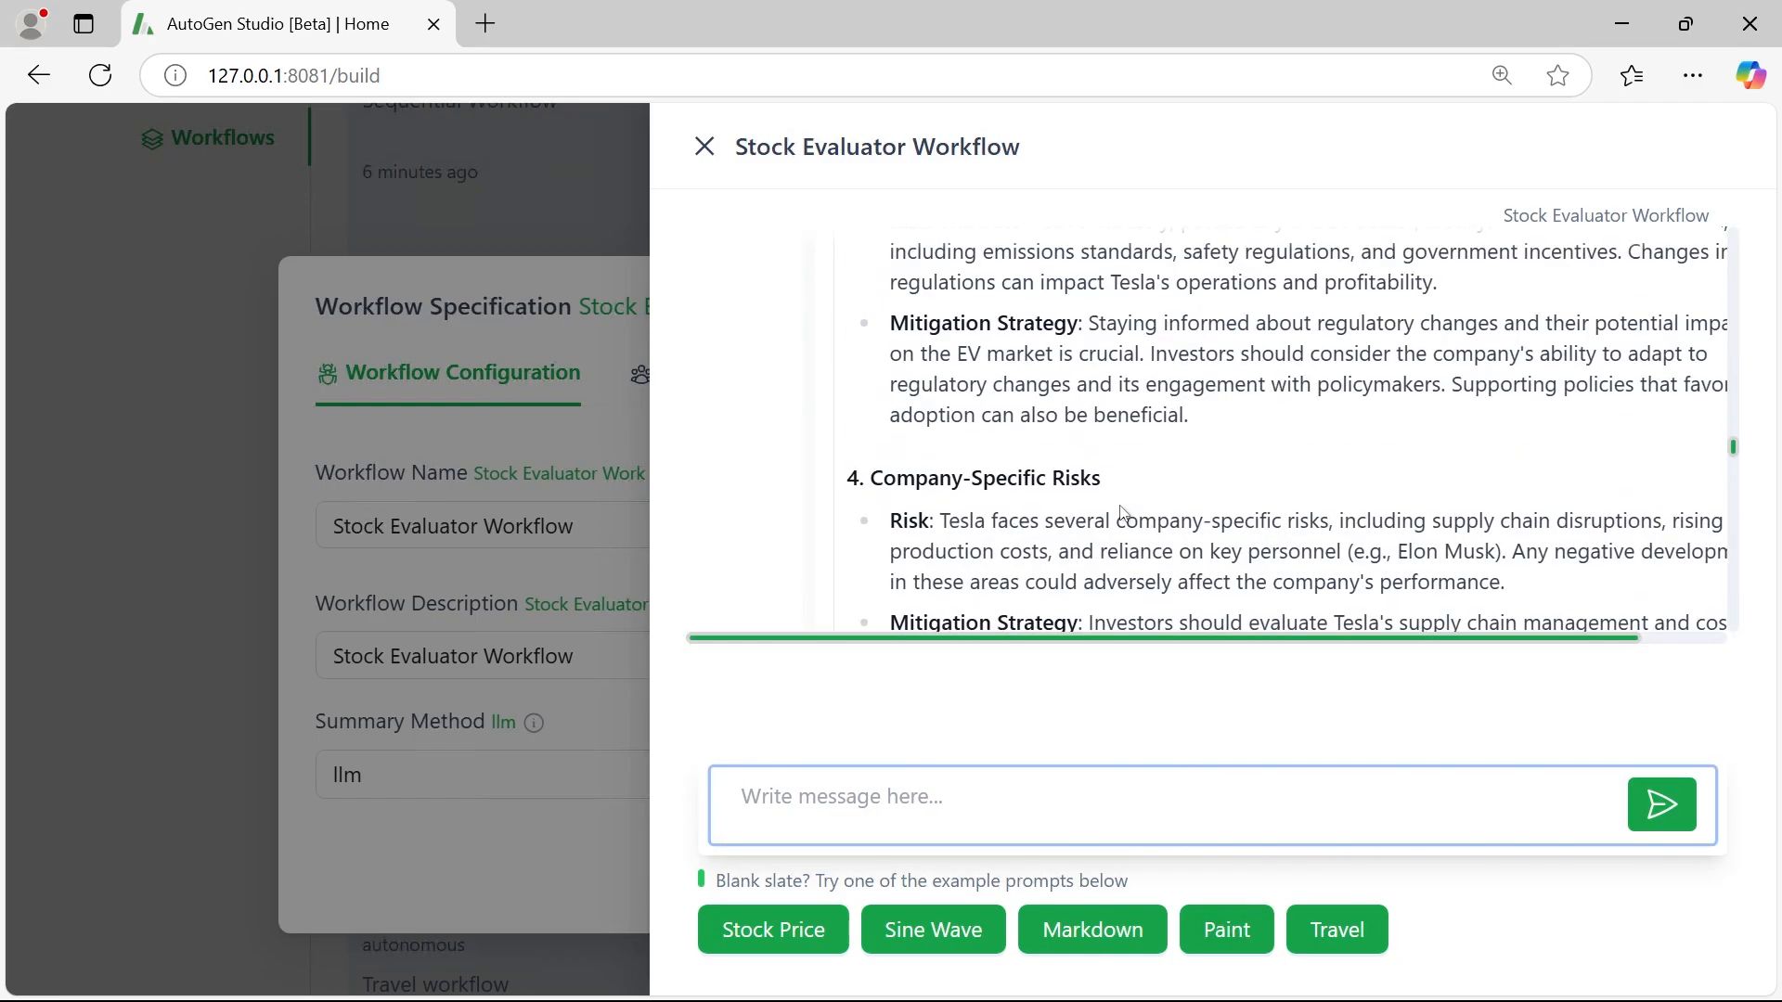
scroll(1123, 511, "down", 20)
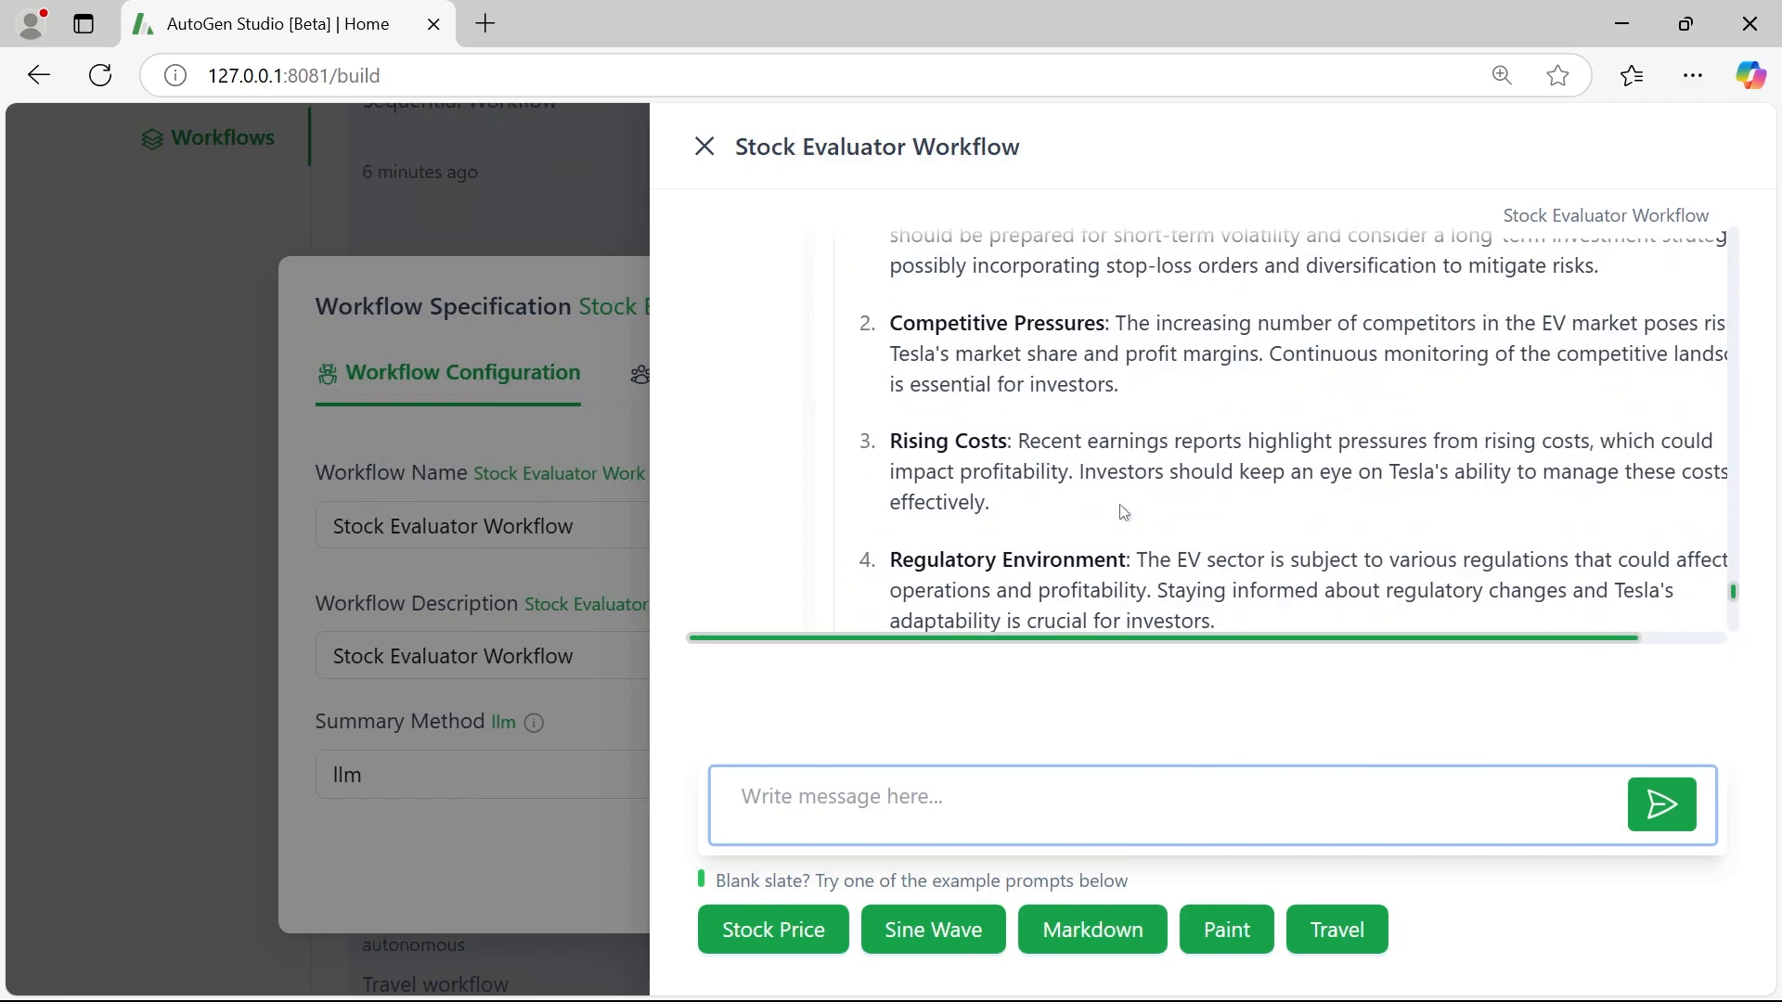
scroll(1123, 512, "up", 6)
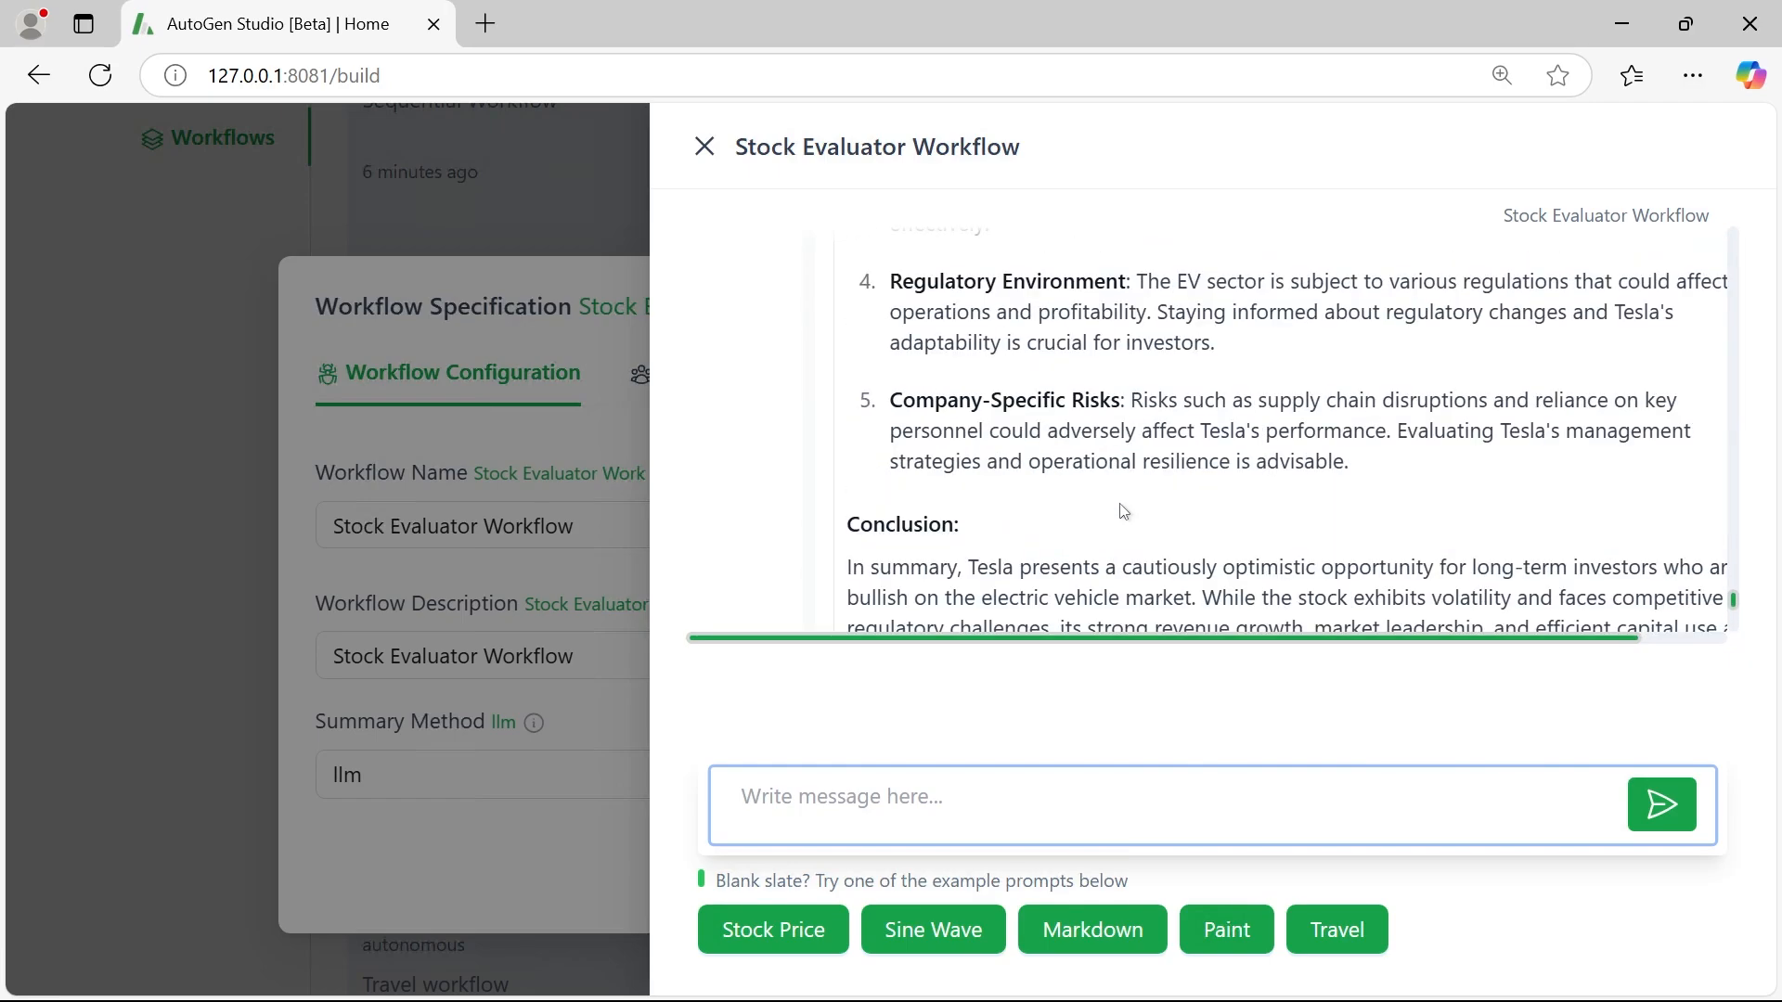
scroll(1123, 484, "down", 2)
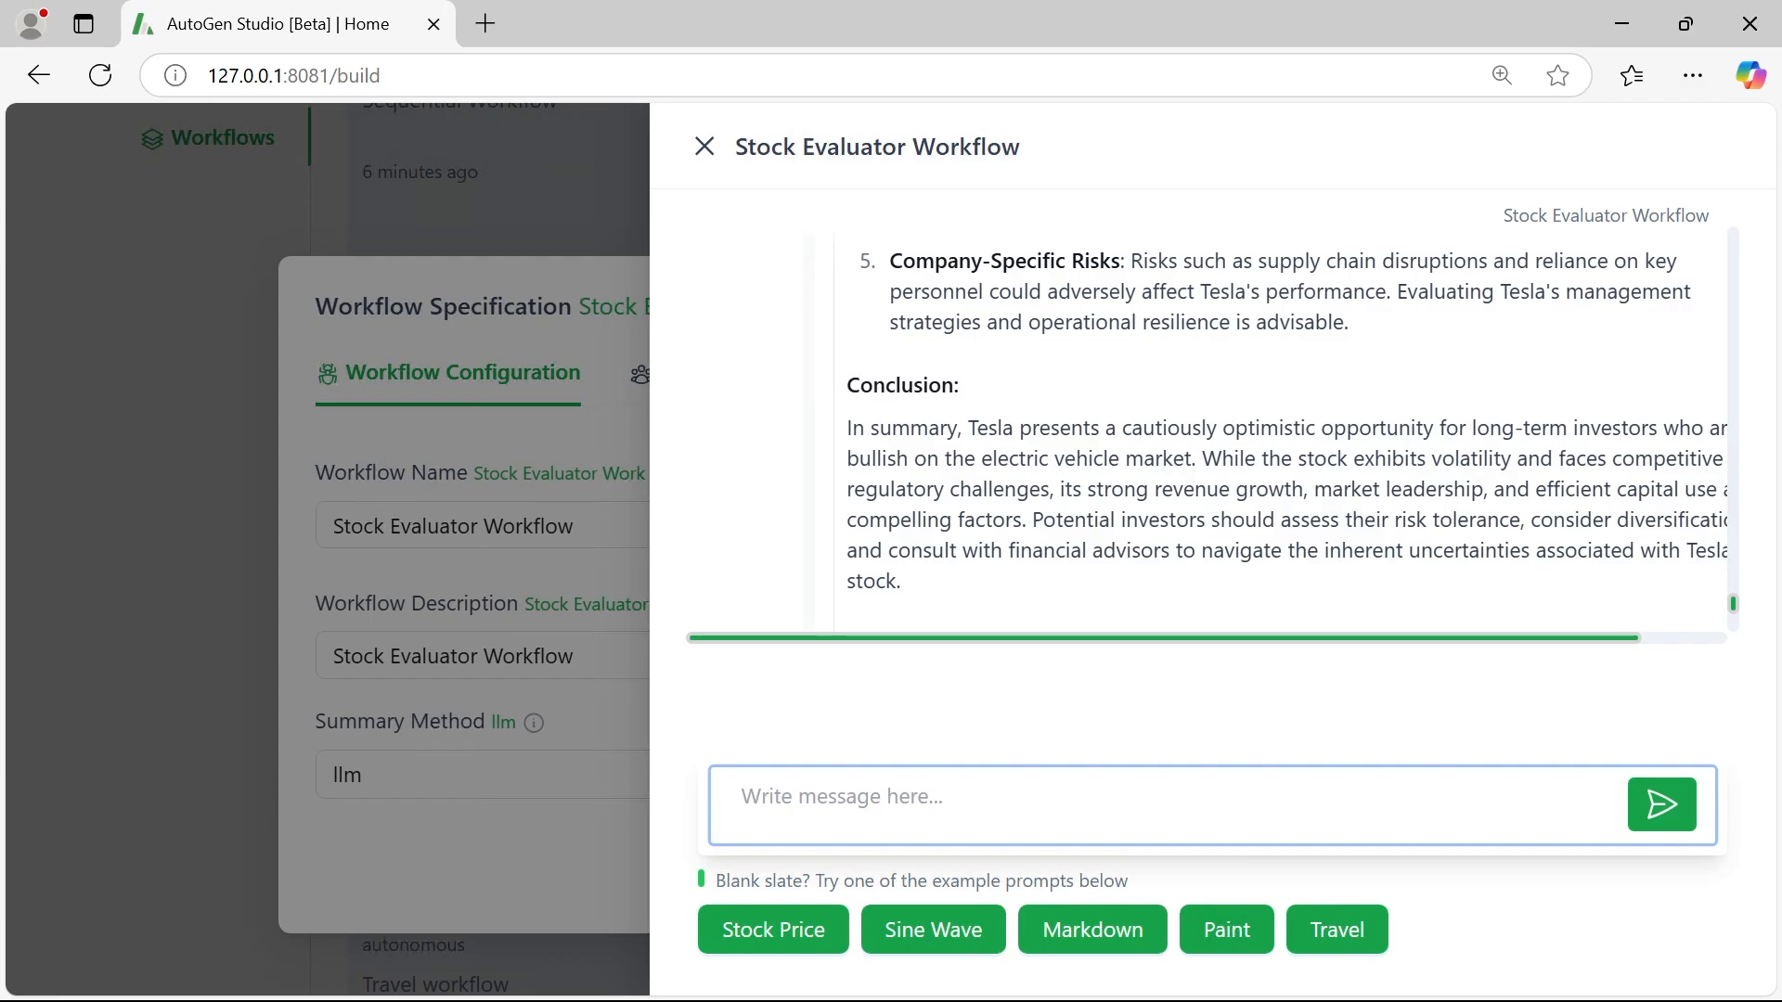
left_click_drag(1513, 639, 1611, 639)
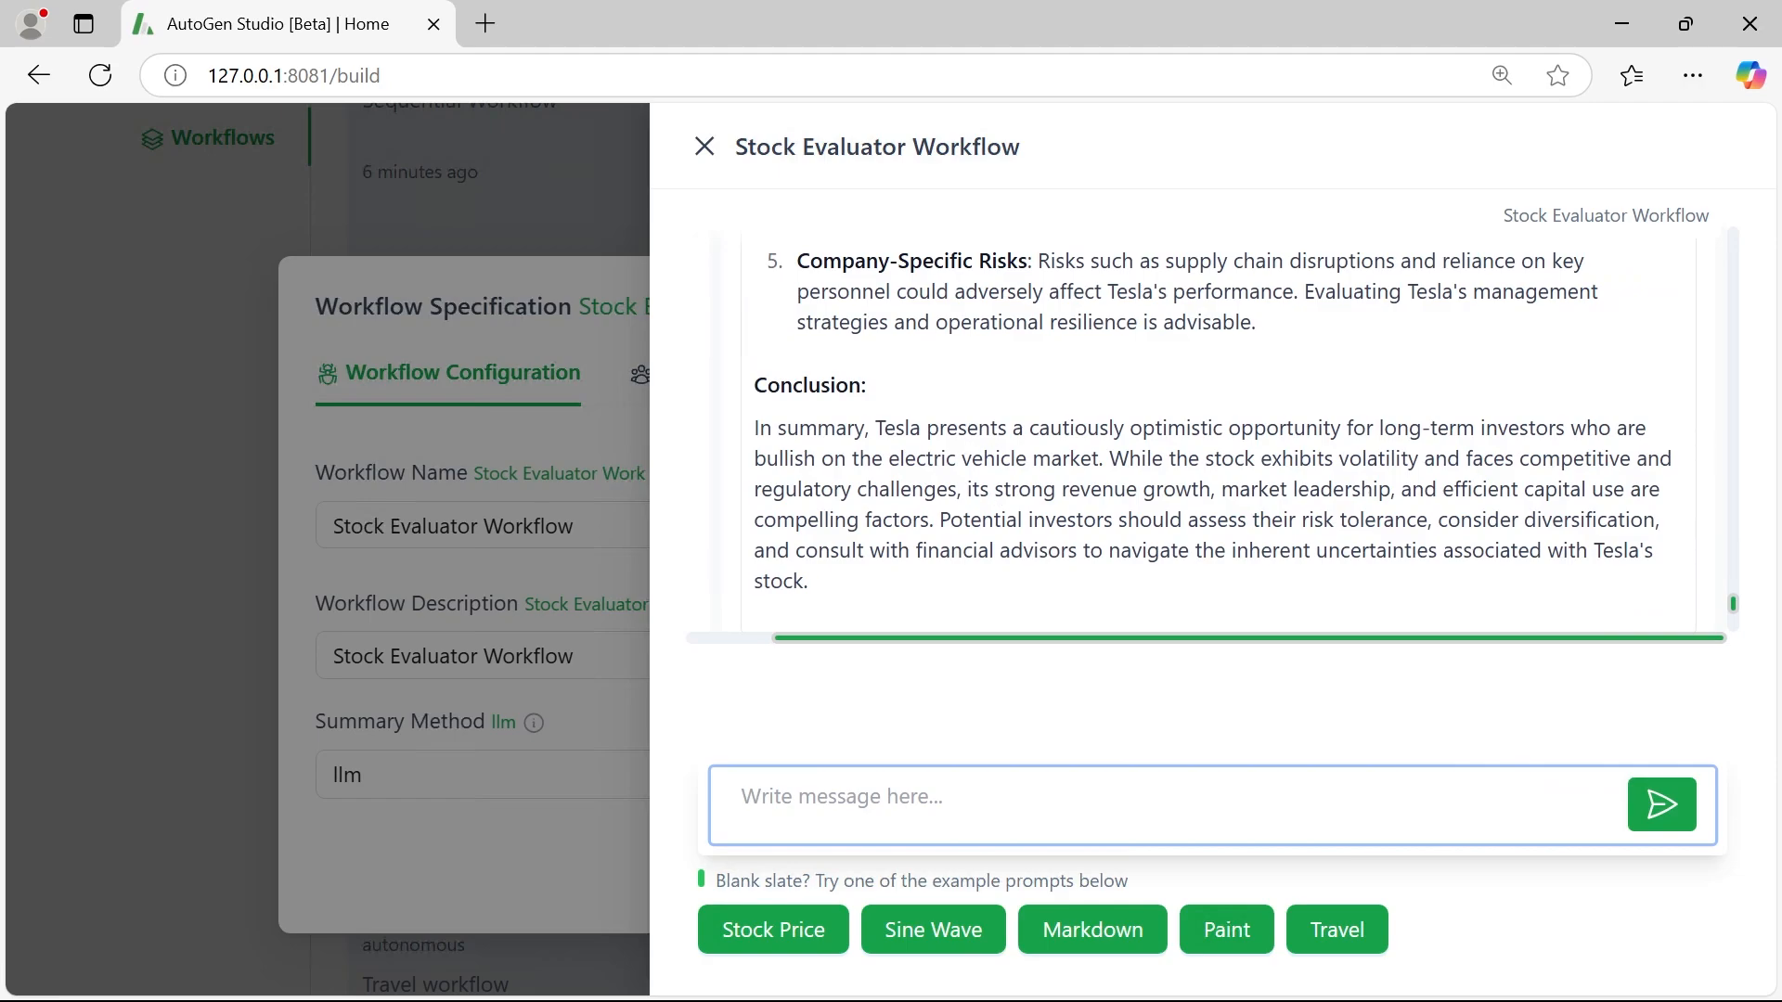
left_click_drag(756, 426, 848, 599)
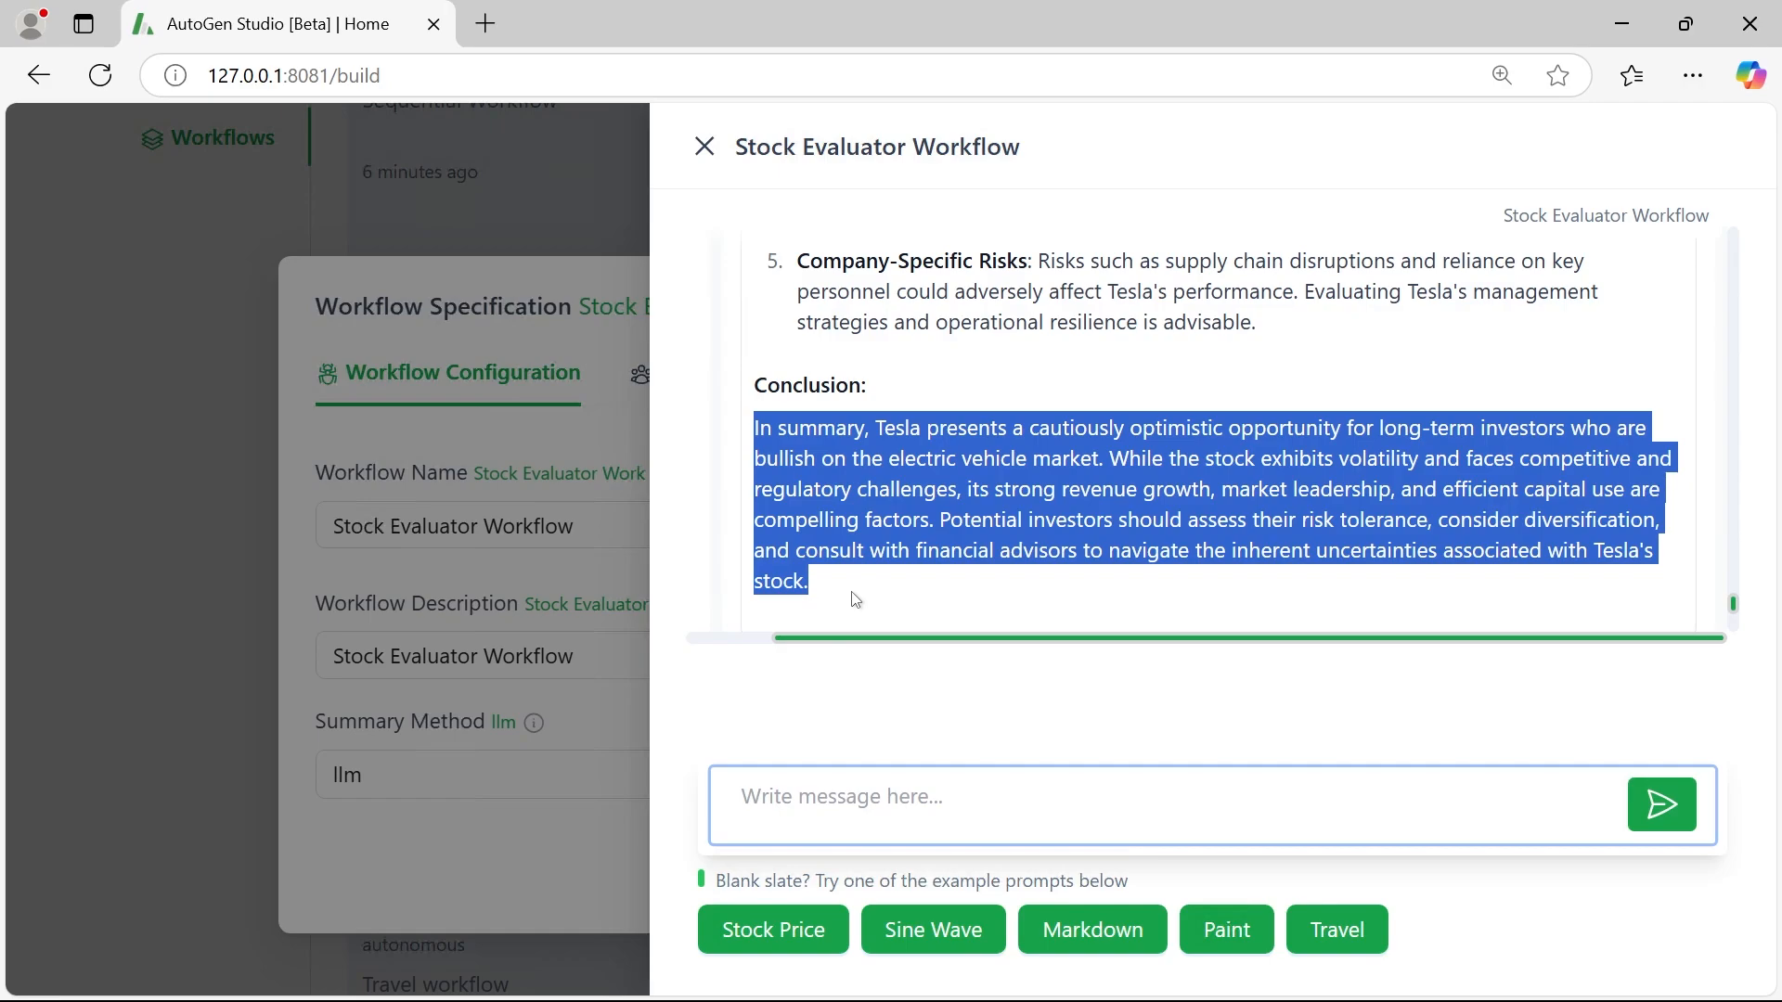
- Close the Stock Evaluator Workflow's test session and specification to return to the workflow list
left_click(704, 145)
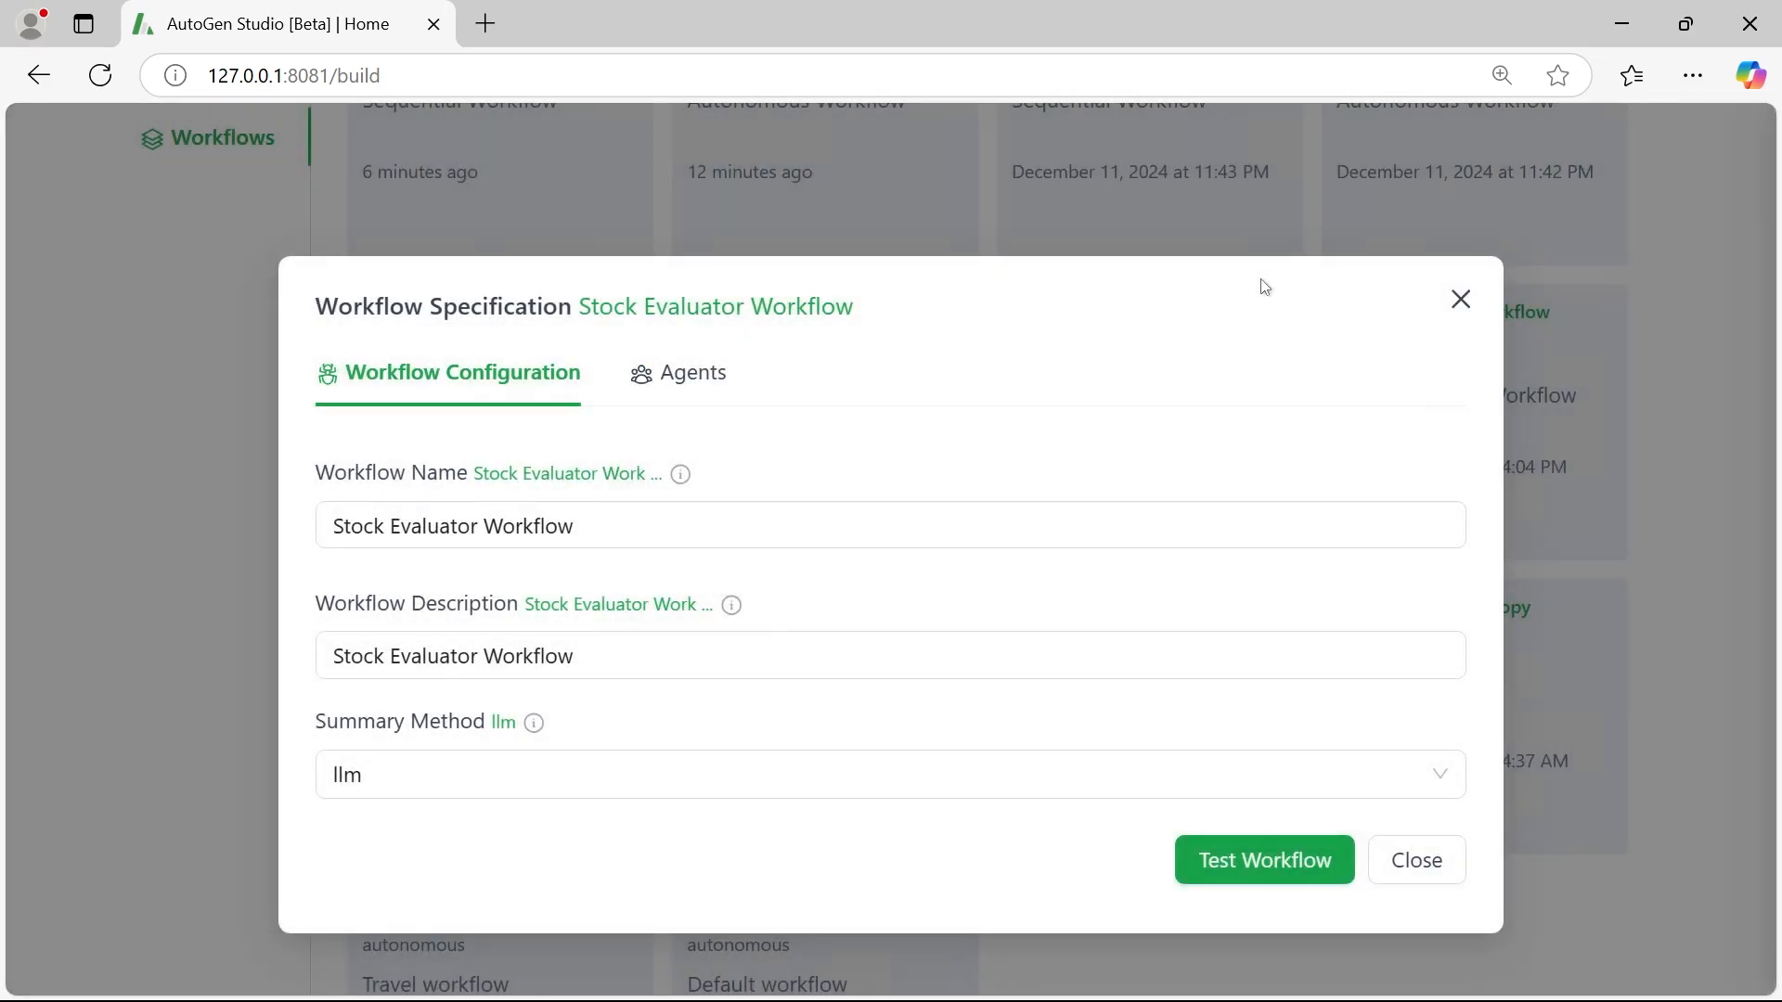
left_click(1453, 302)
scroll(603, 464, "up", 3)
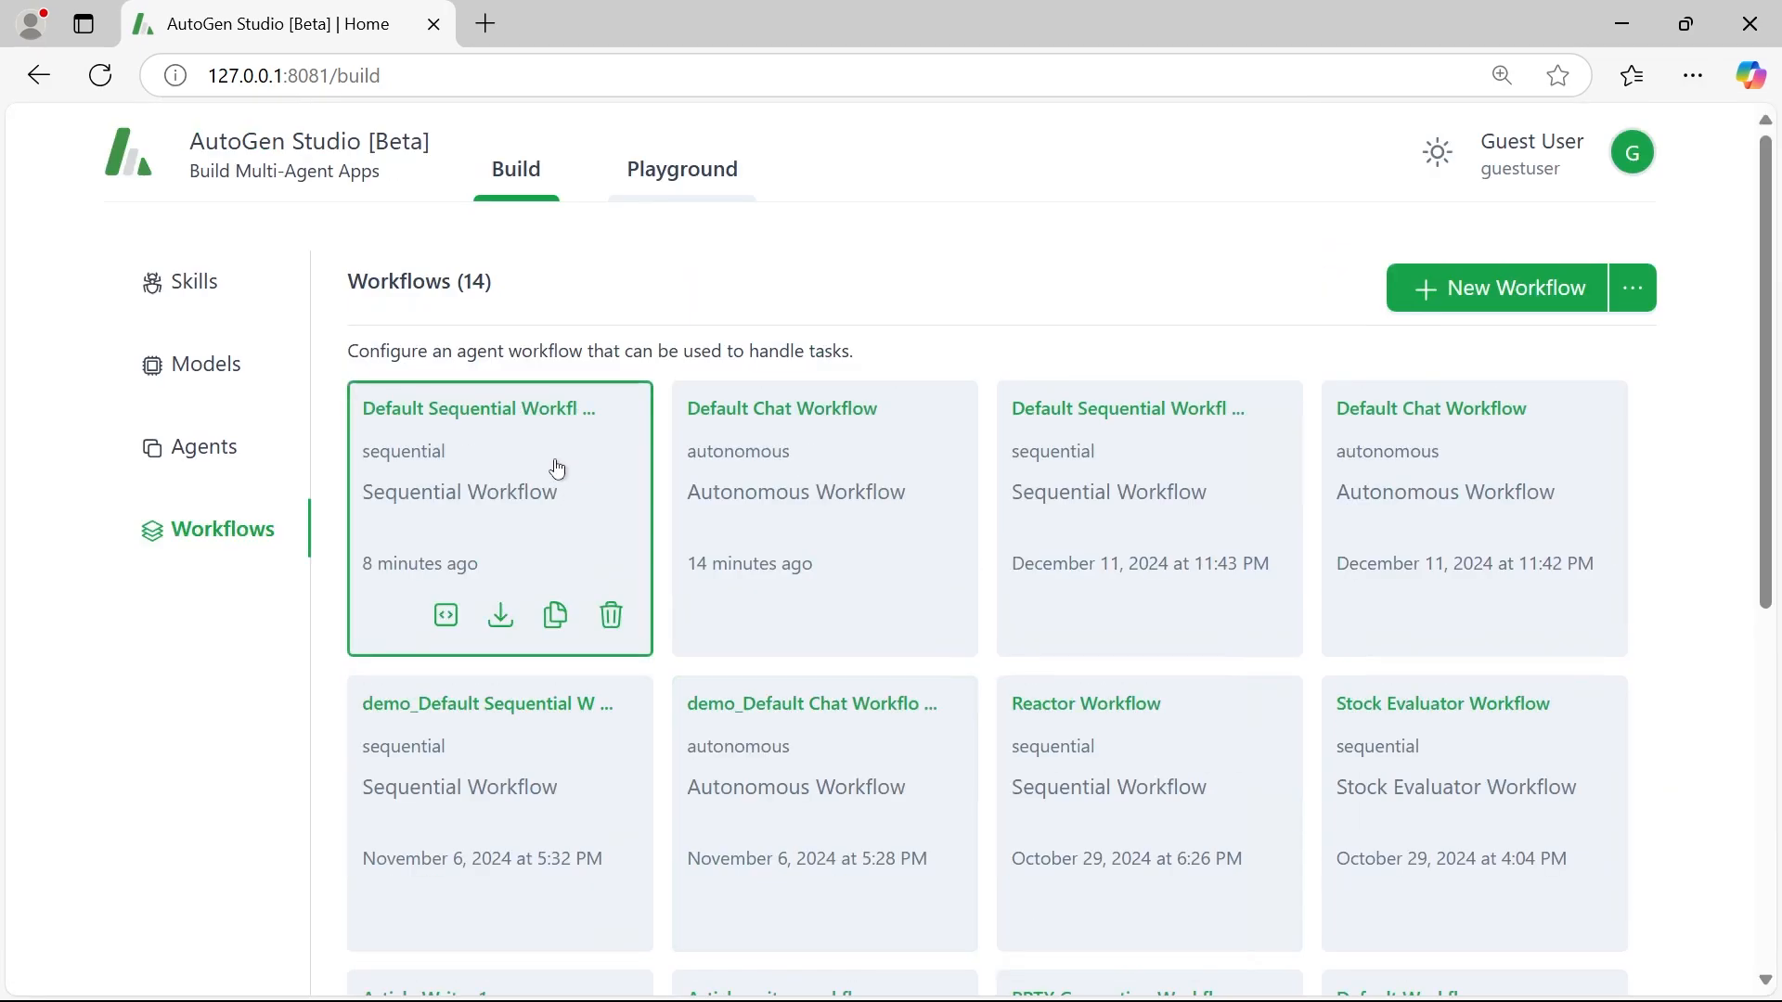
- Open the Playground and review the Article Writer 1 session about Bill Gates, from the prompt to its results
left_click(686, 175)
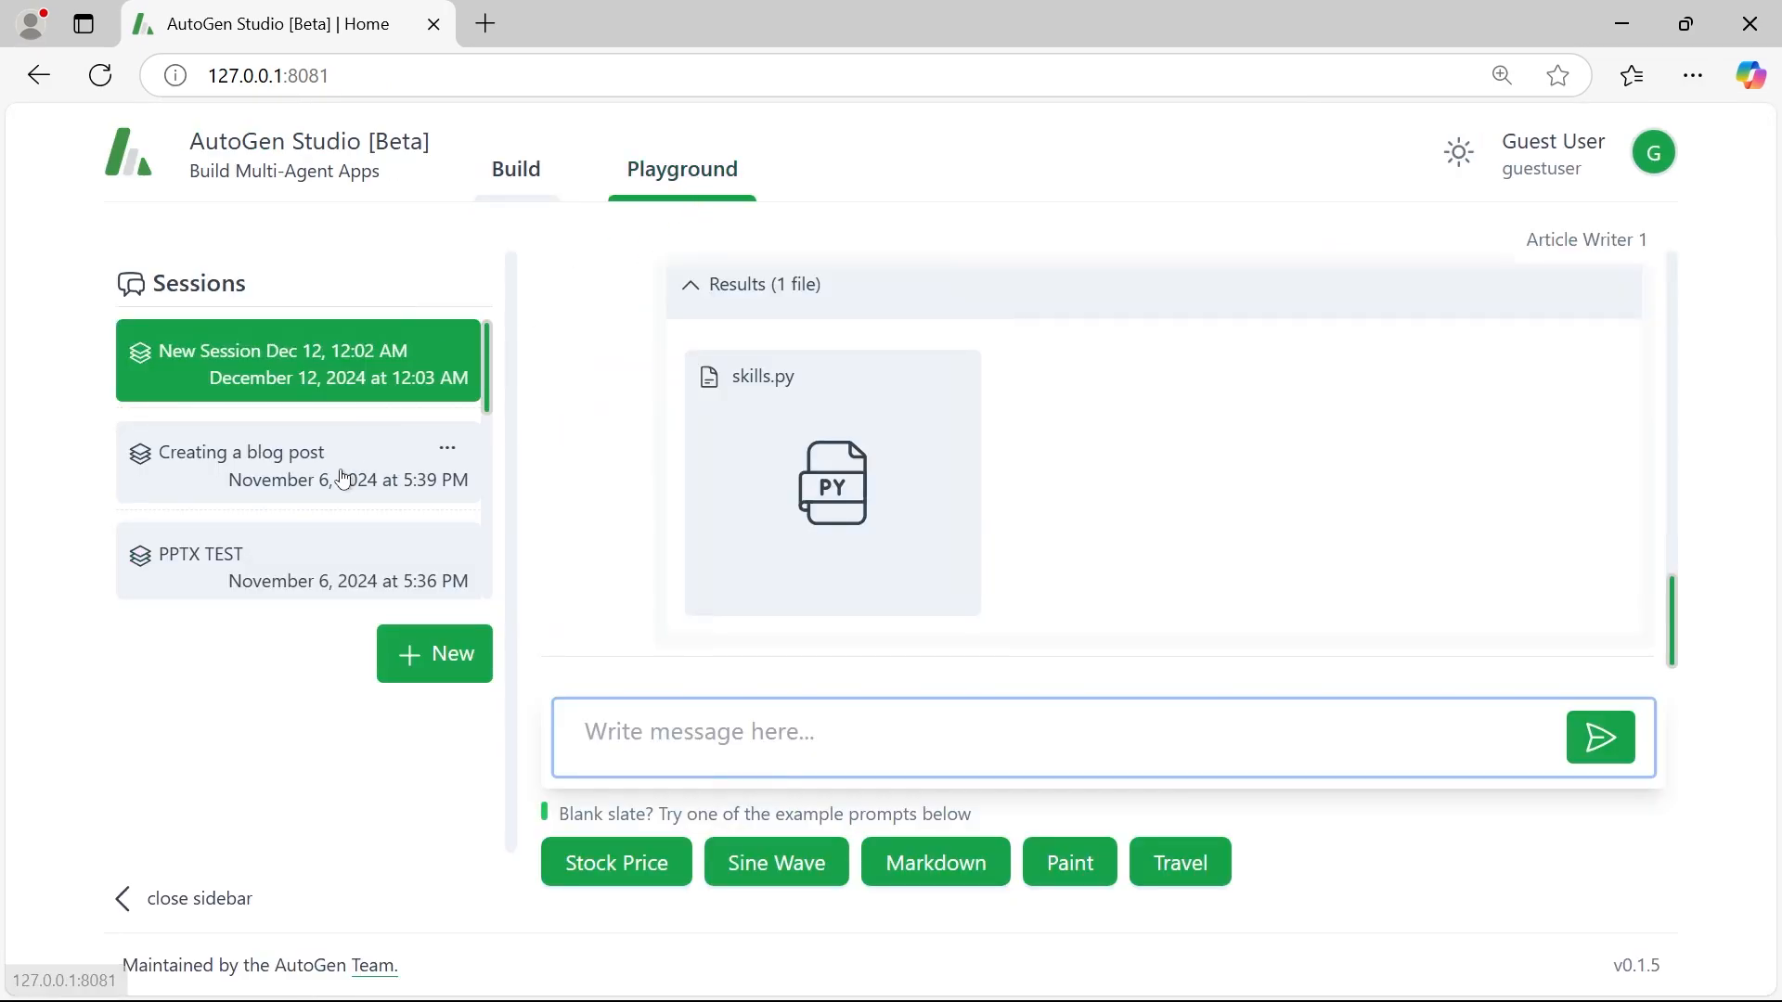
scroll(1133, 529, "up", 10)
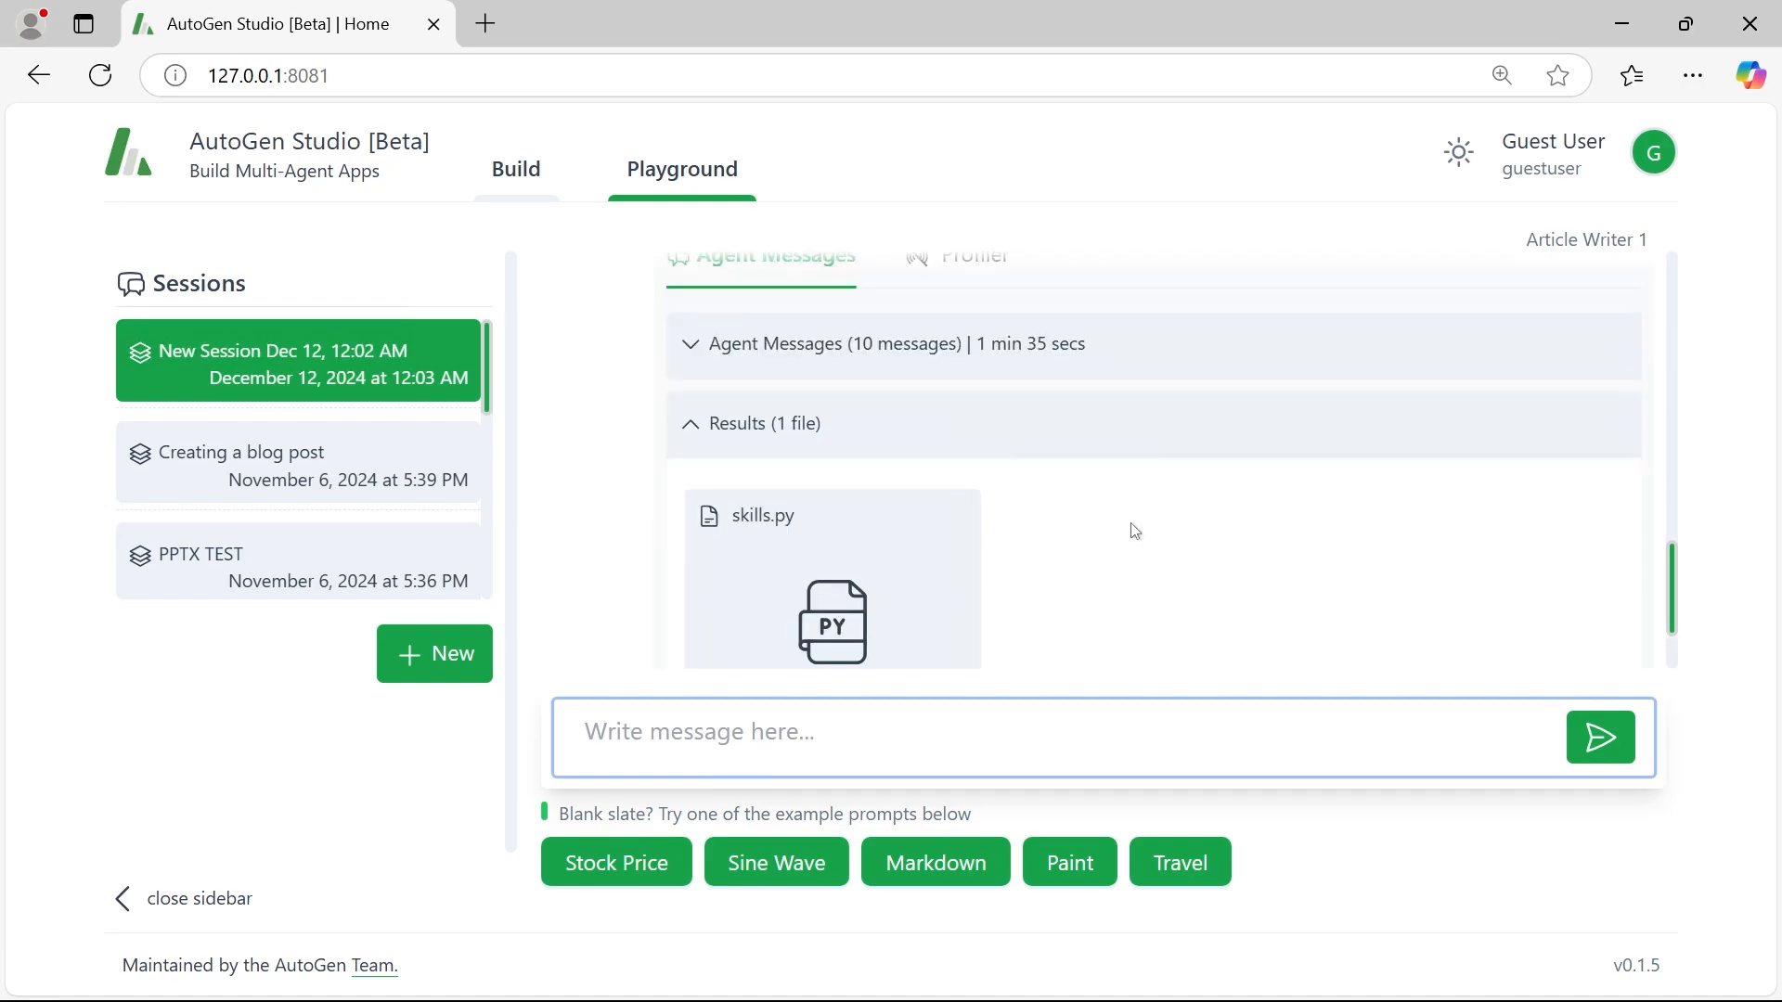
scroll(1133, 527, "up", 5)
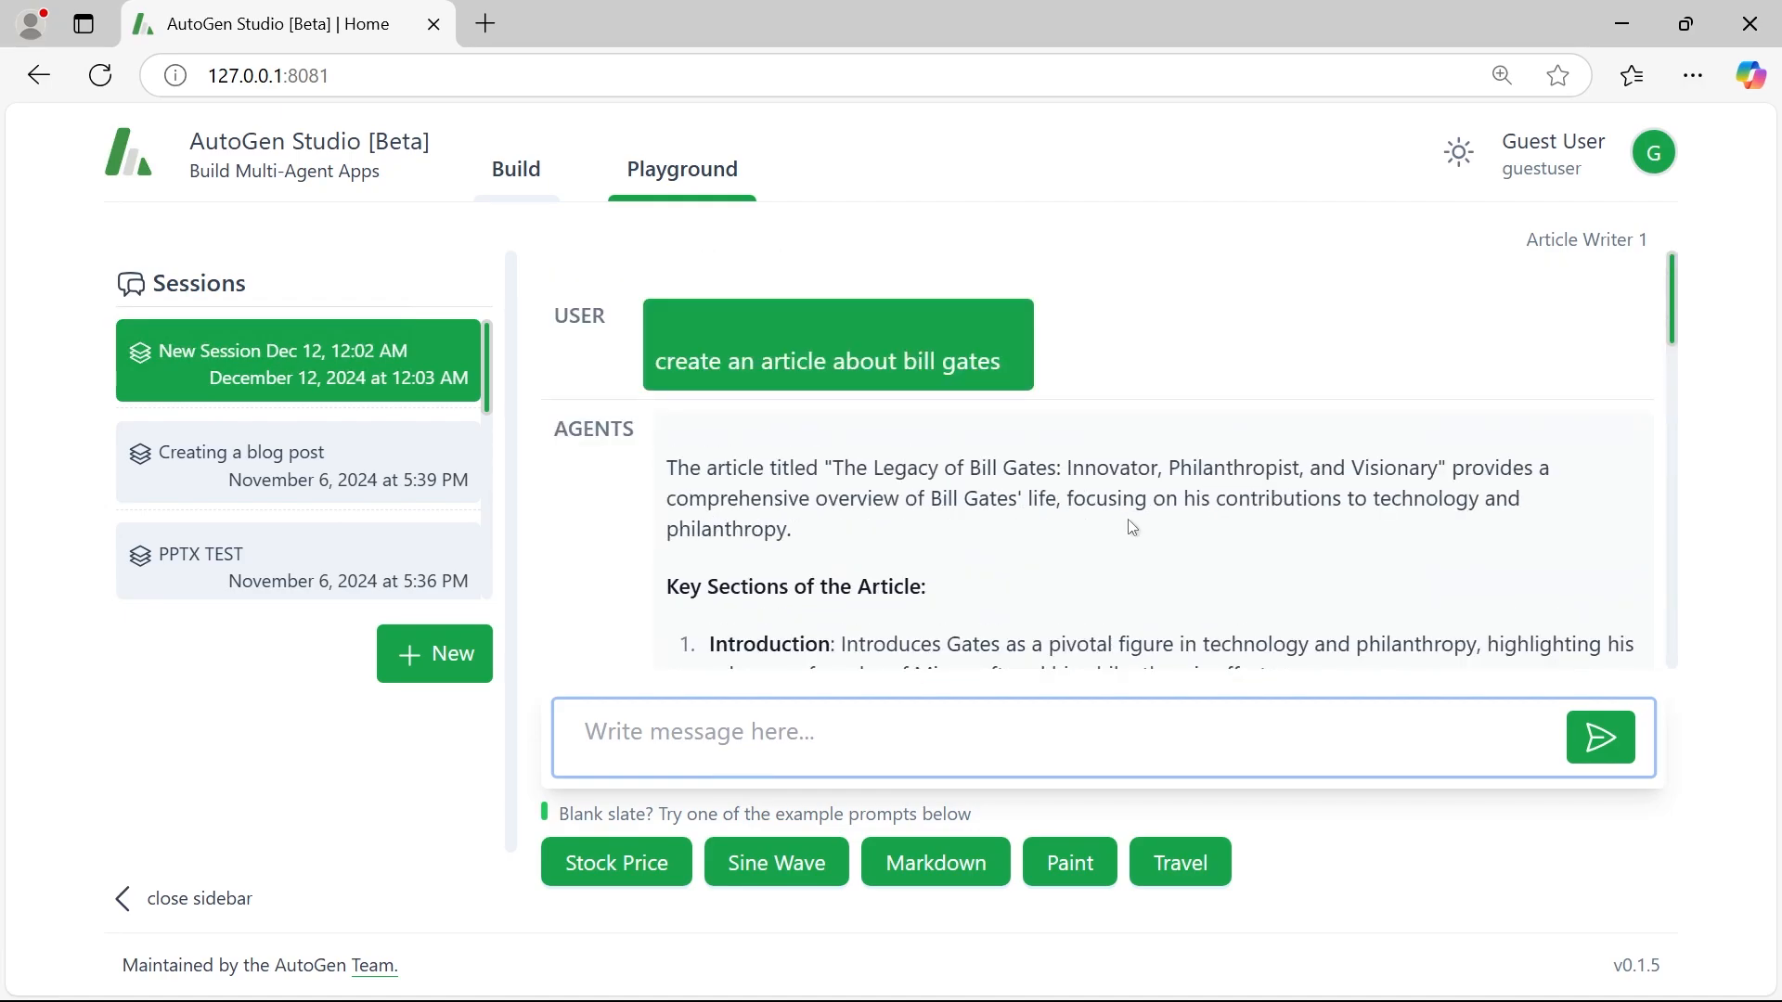
scroll(1133, 528, "down", 13)
scroll(1133, 528, "up", 3)
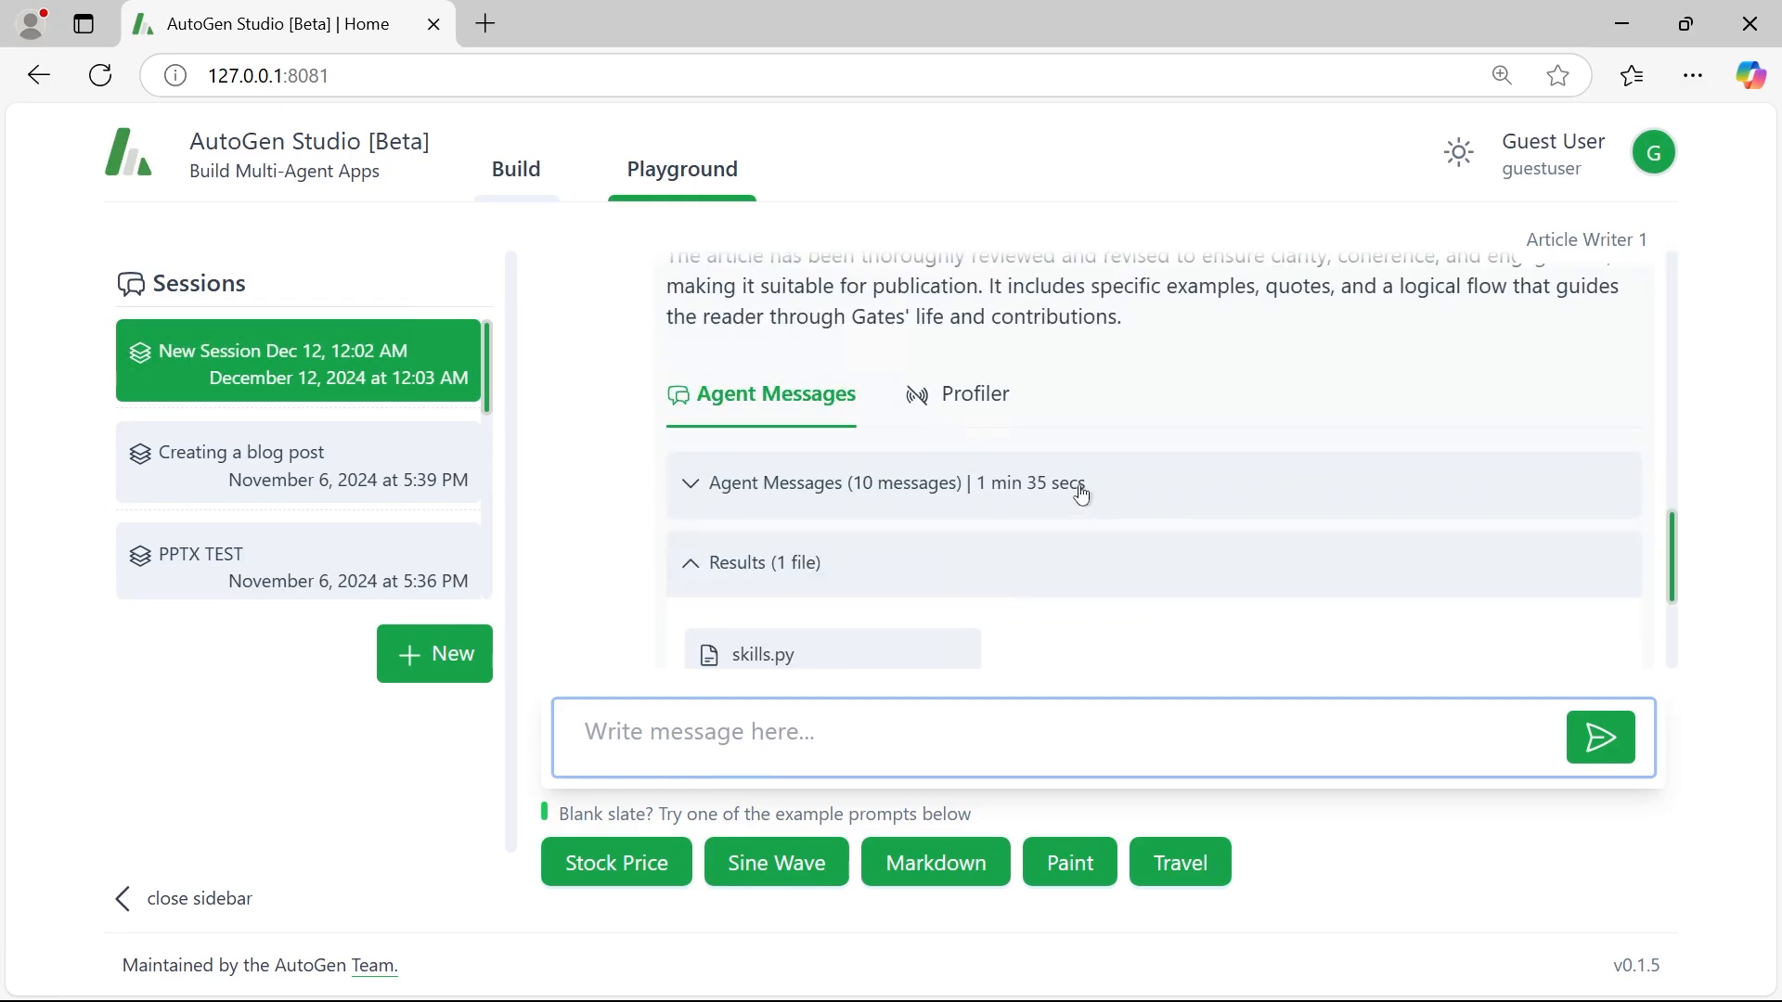
- Return to the Build section, open the Default Chat Workflow specification and close it without changes
left_click(529, 189)
left_click(780, 499)
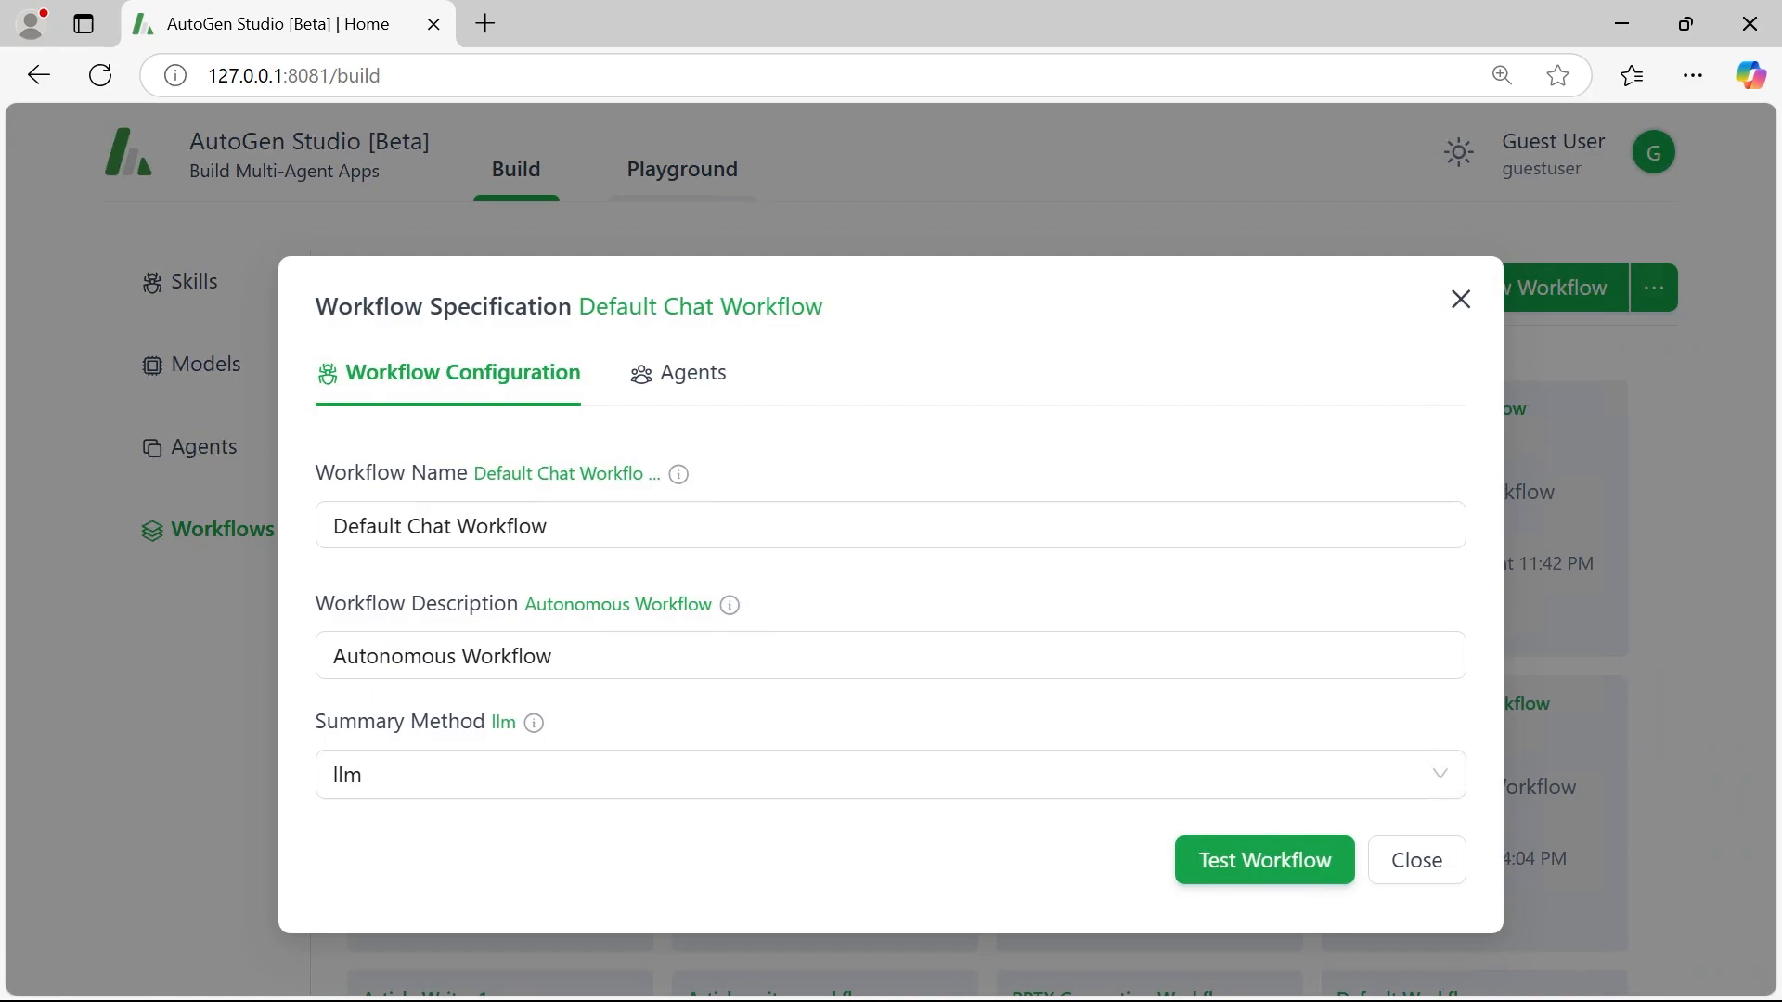
left_click(1460, 299)
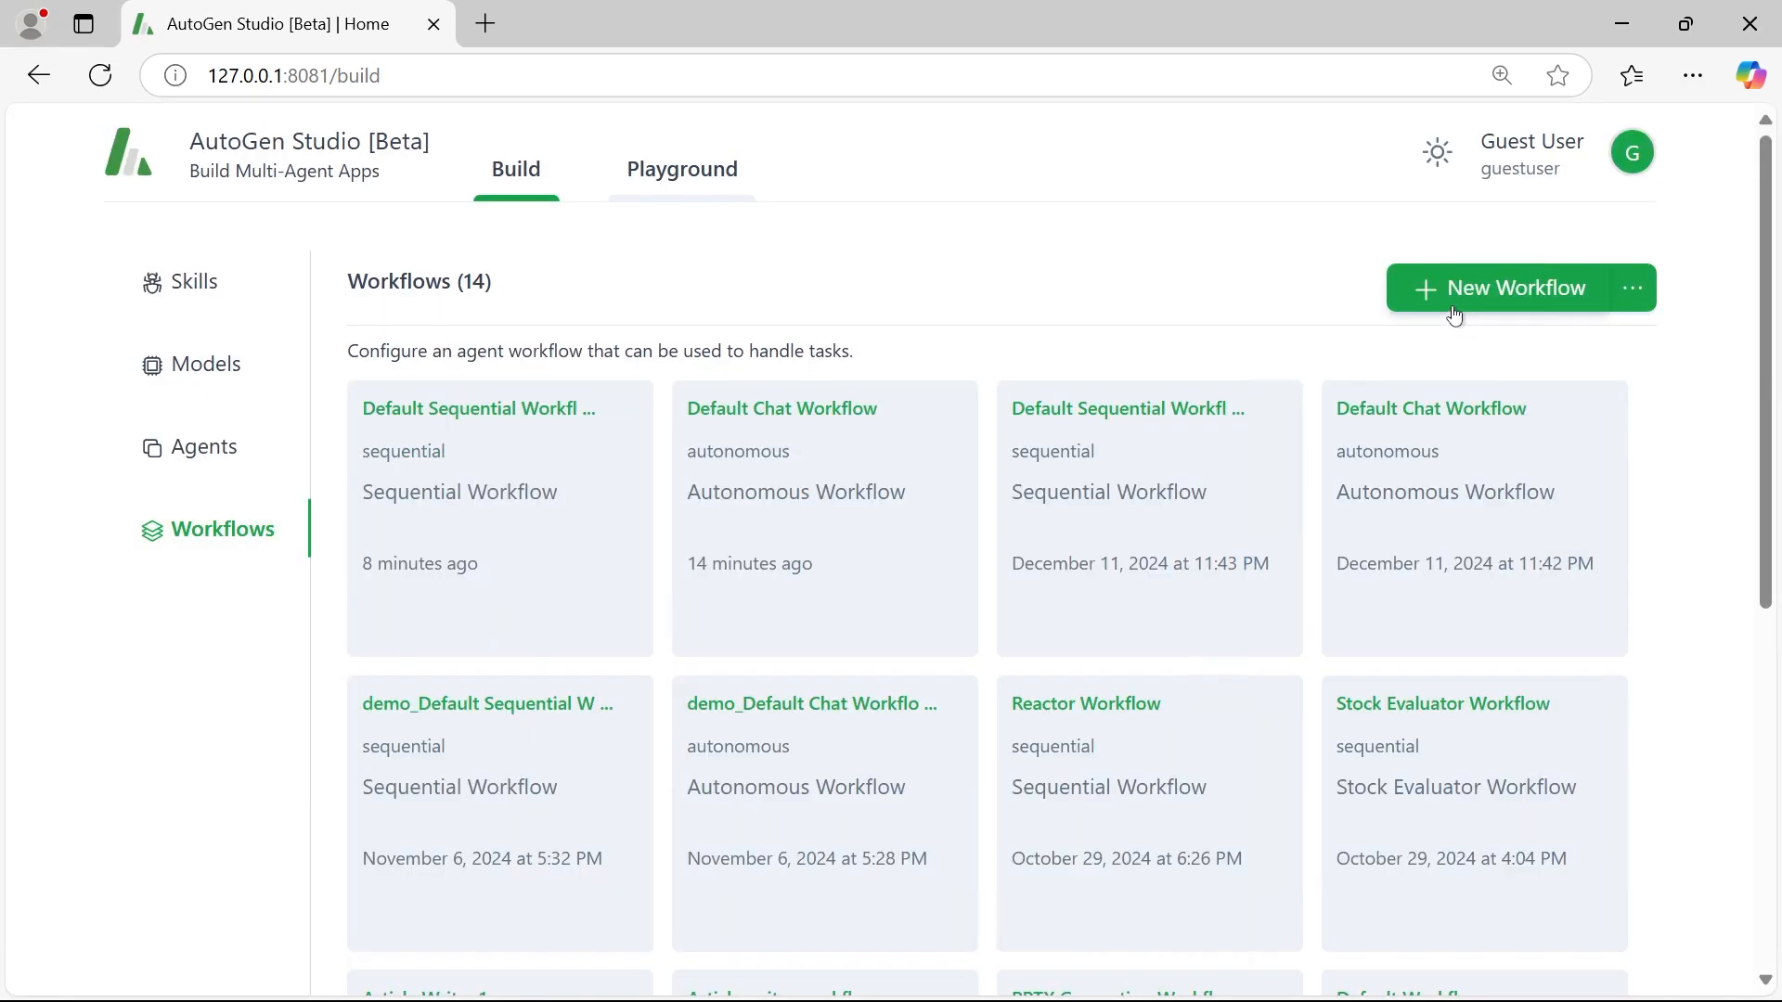
- Go back to the Playground and look at the options available for the Dec 12 session
left_click(724, 199)
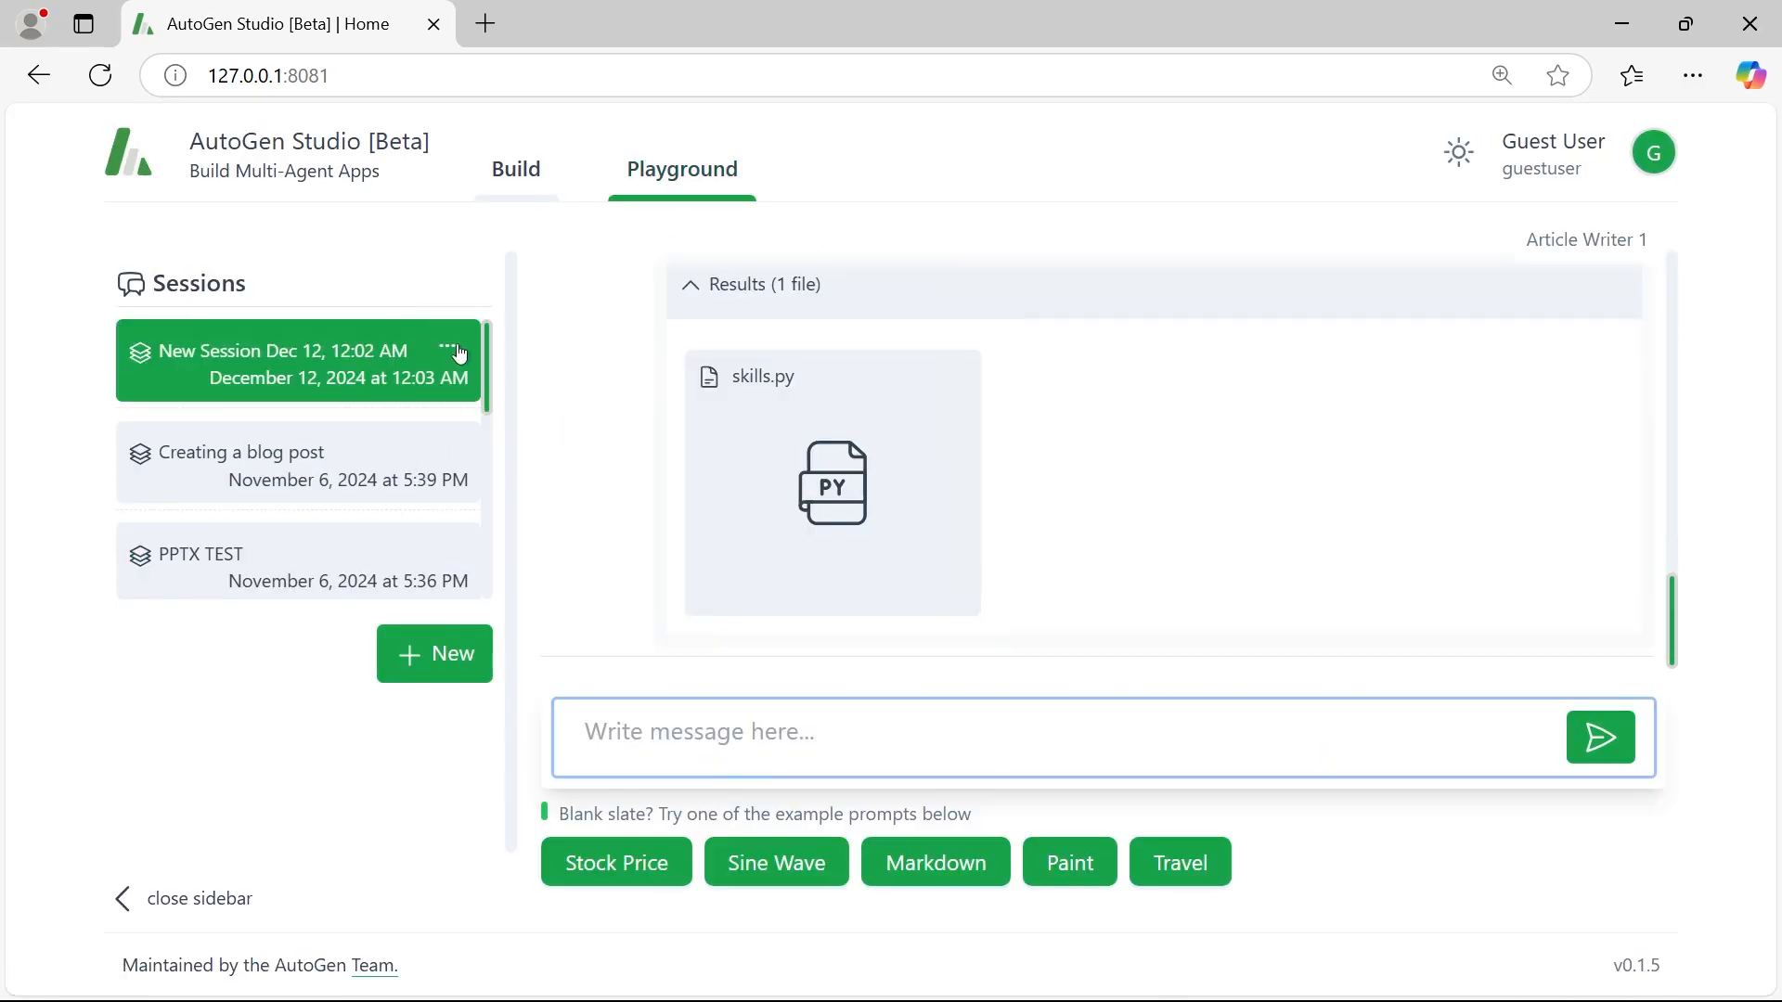
left_click(451, 350)
left_click(275, 703)
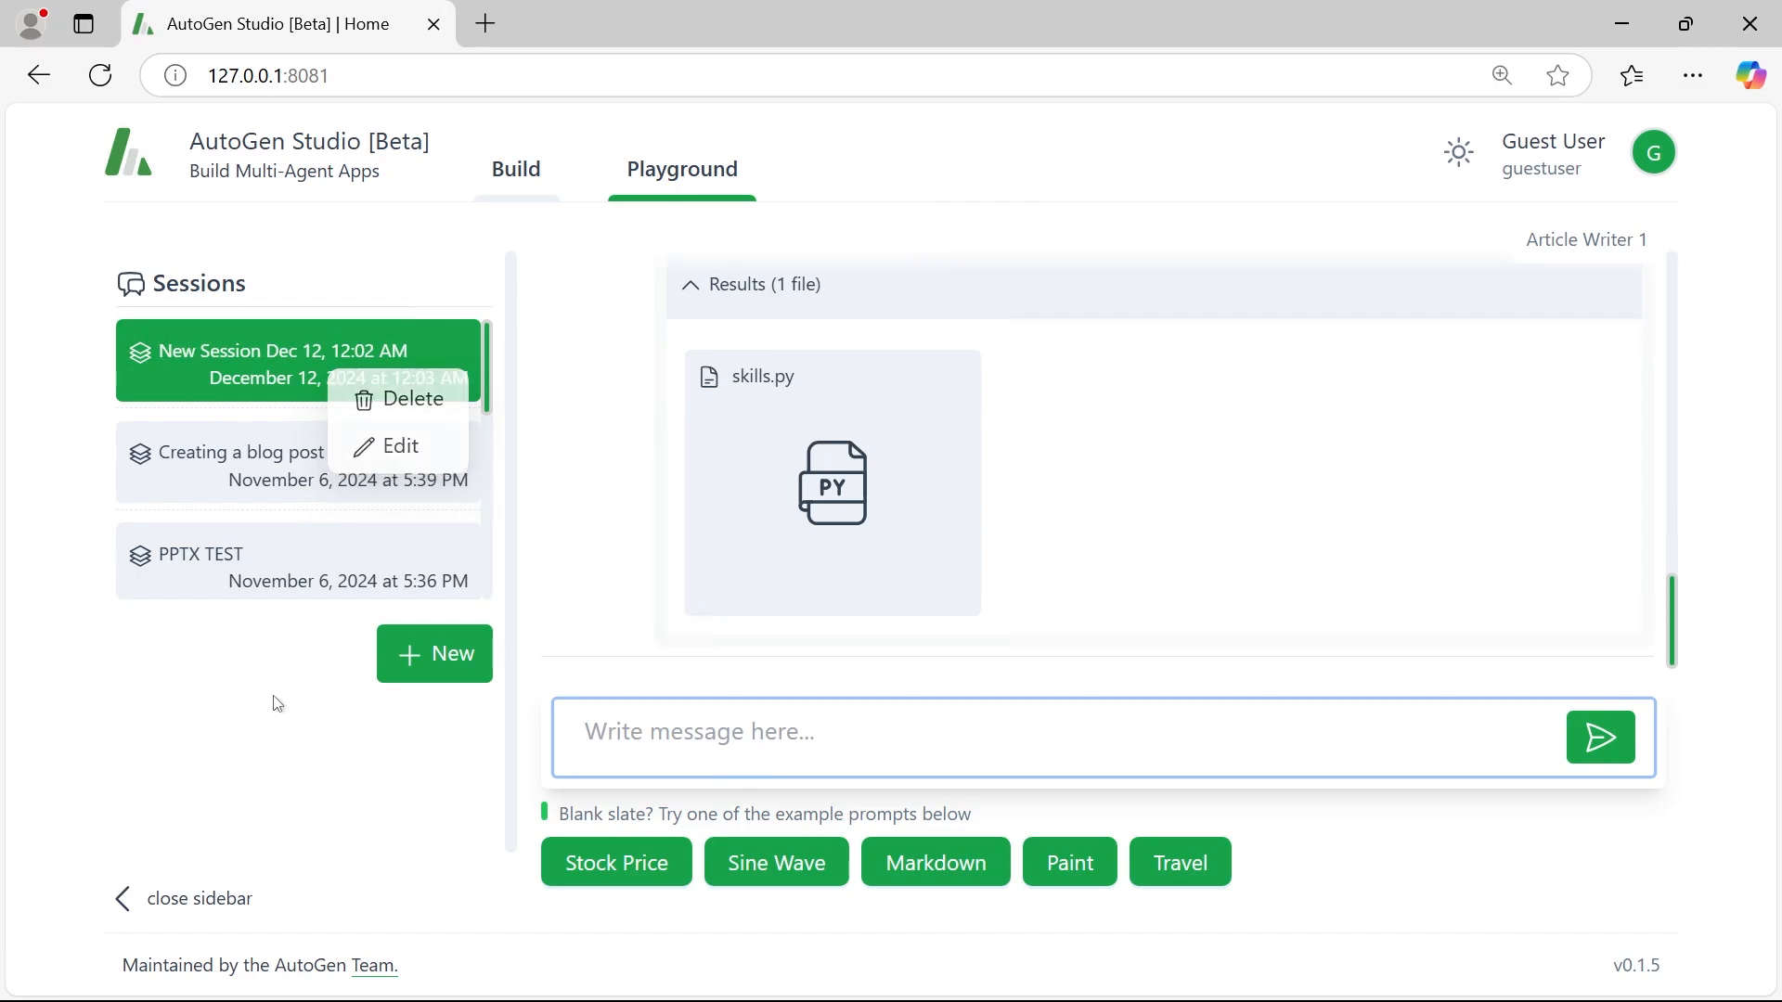
left_click_drag(486, 360, 508, 314)
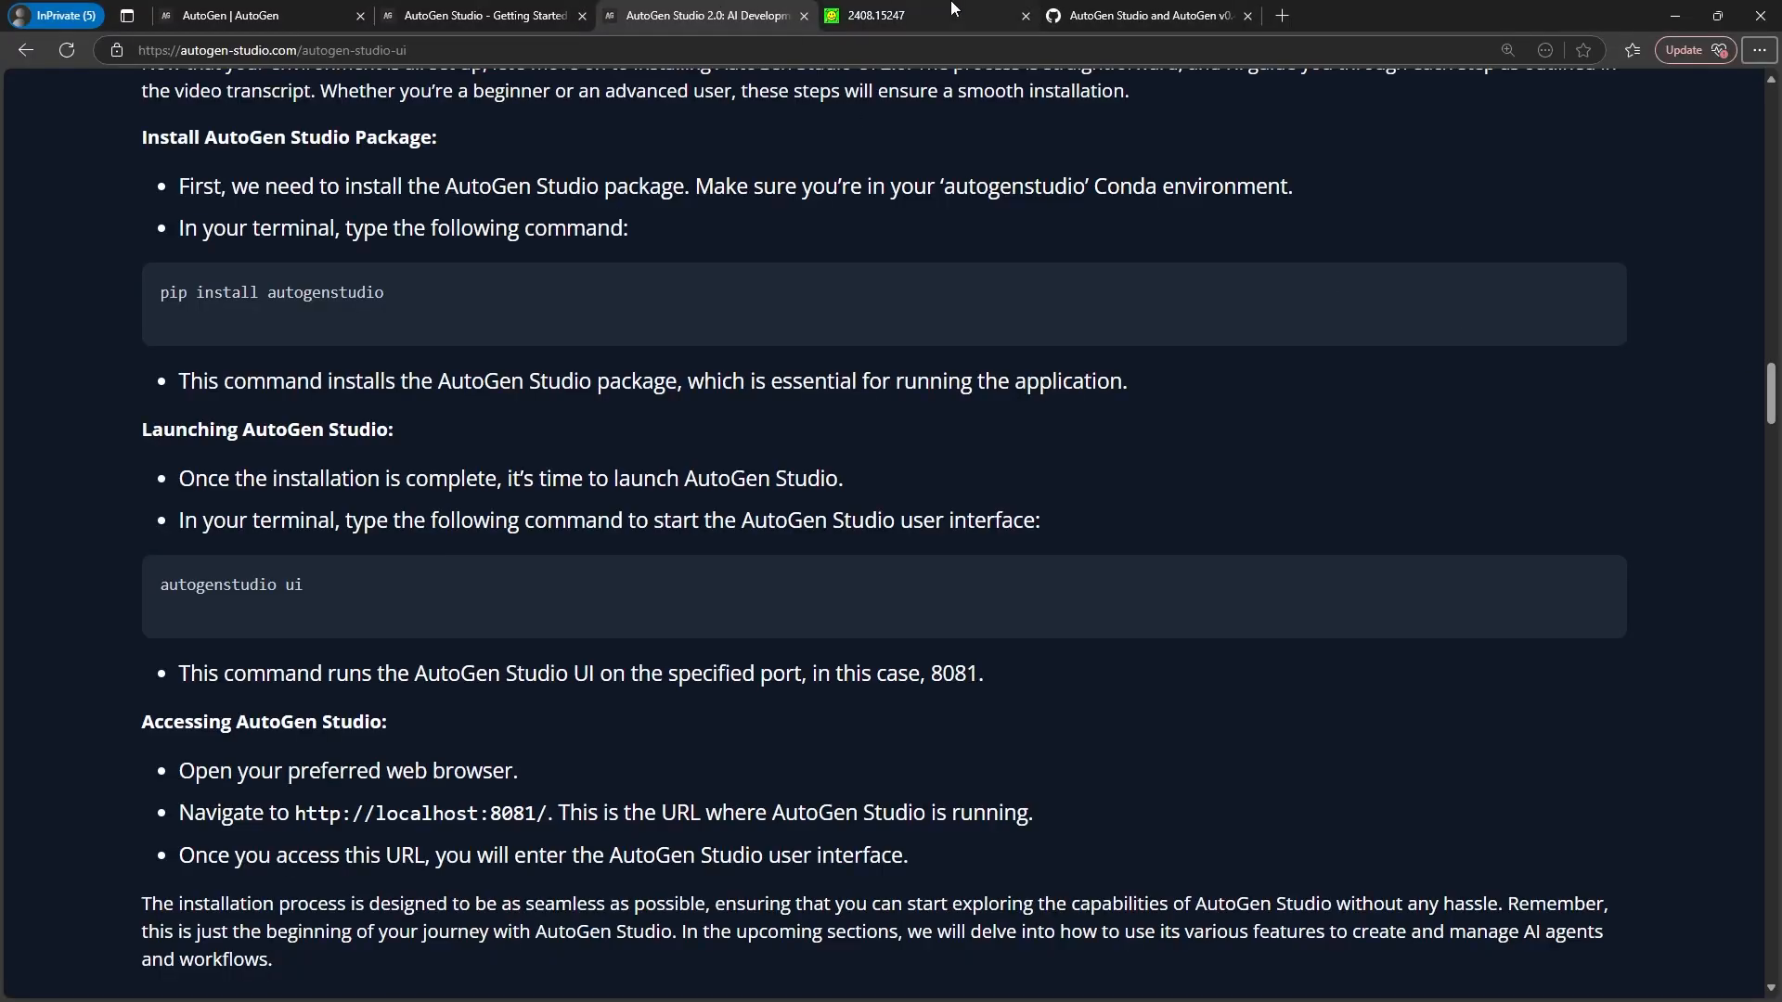
- Switch to the AutoGen Studio arXiv paper and examine Figure 1 at a larger zoom, showing agents attached to a workflow
key("ctrl+Tab")
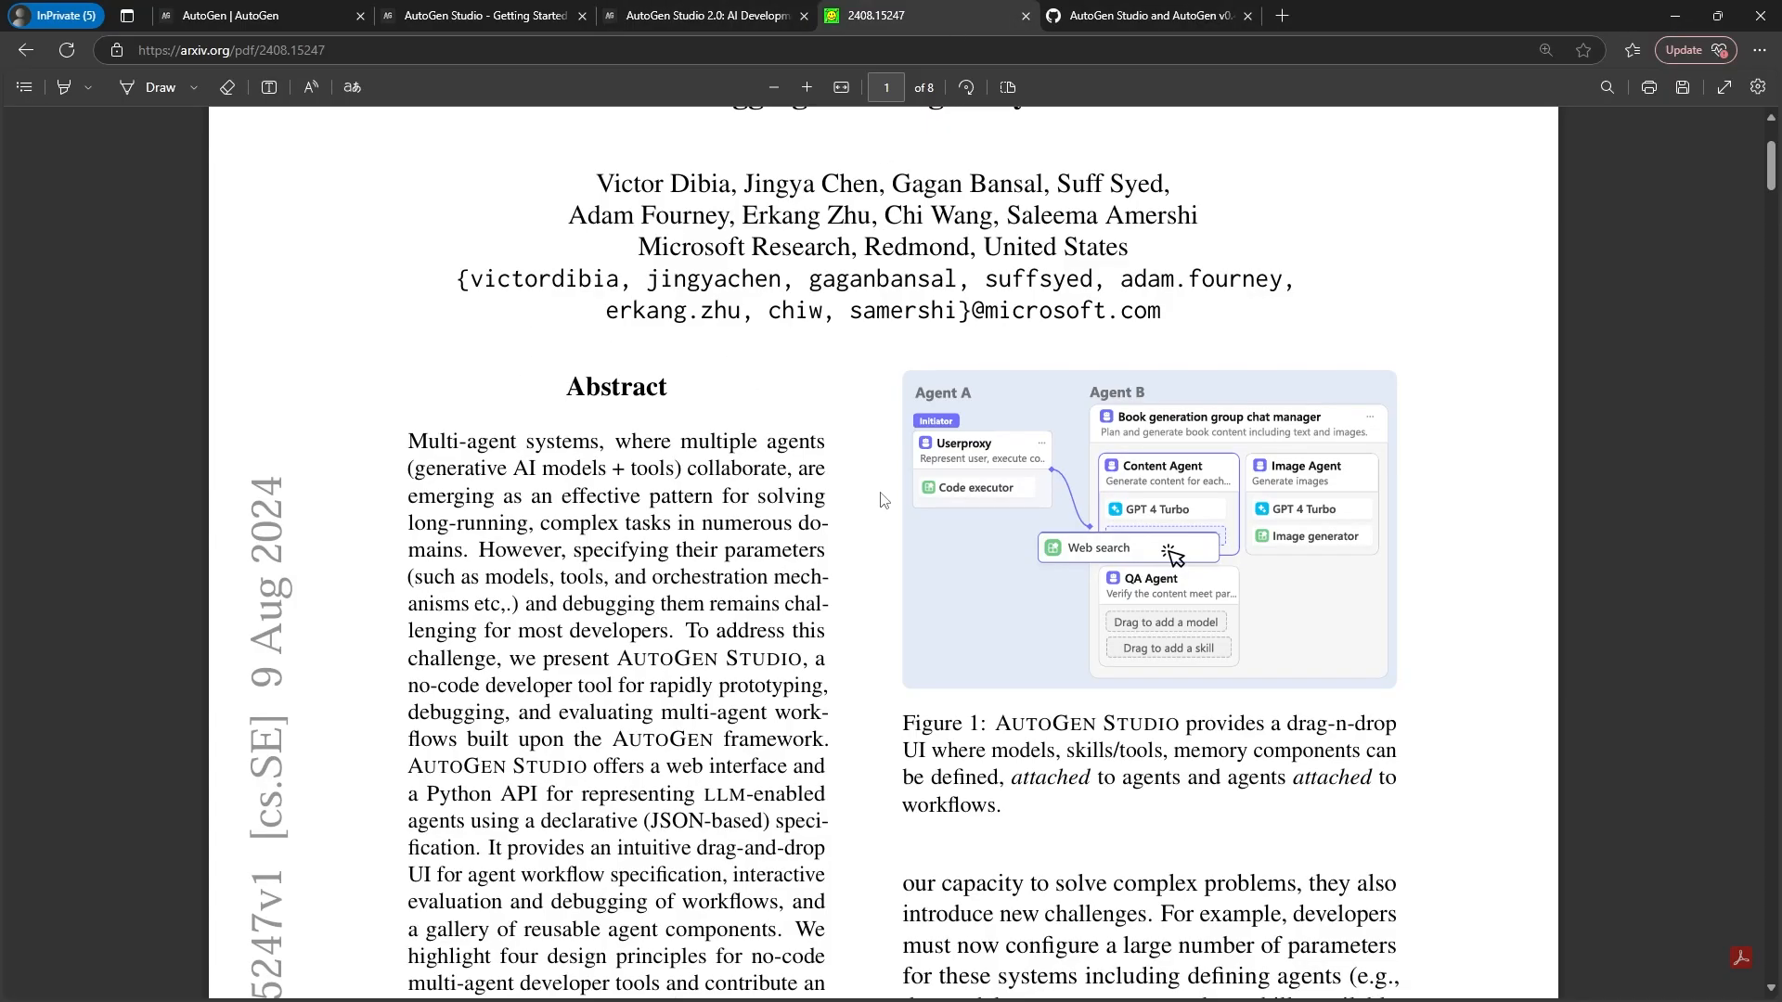
scroll(1405, 613, "up", 2)
scroll(1405, 614, "up", 1)
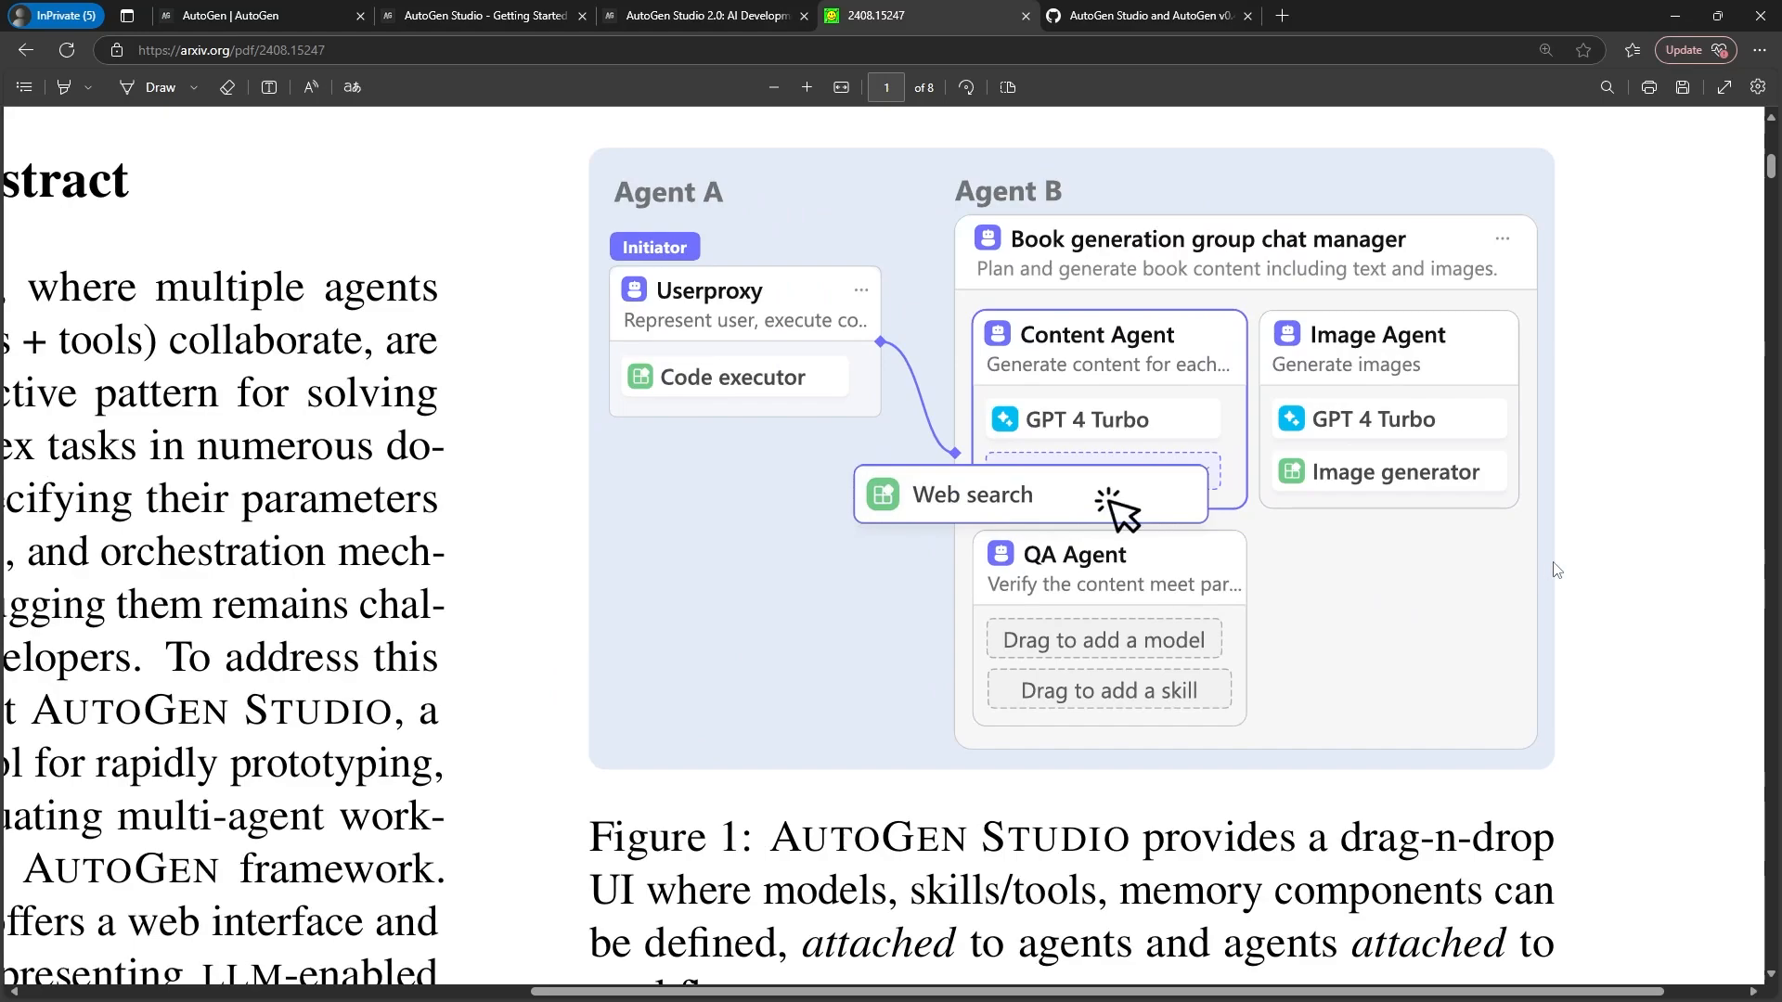
scroll(1593, 541, "up", 1)
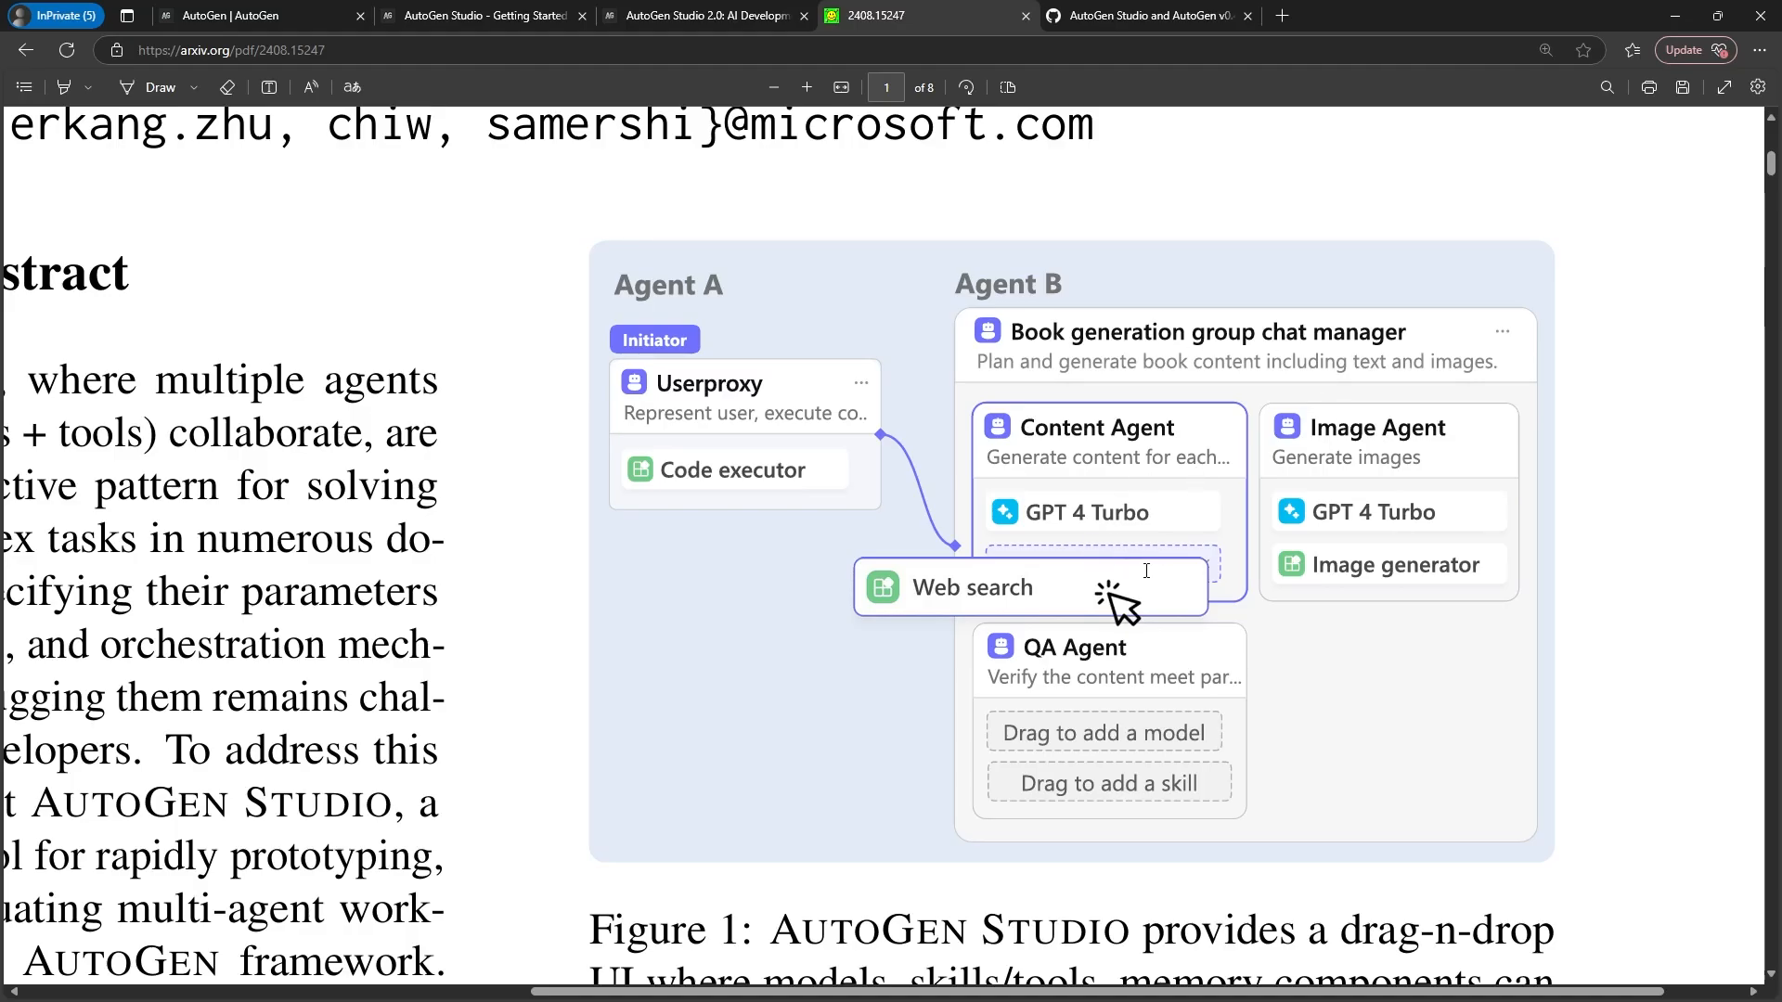
- Go to Figure 2 on page 4 of the paper and examine the enlarged Playground and Profiler interface
scroll(1592, 603, "down", 15)
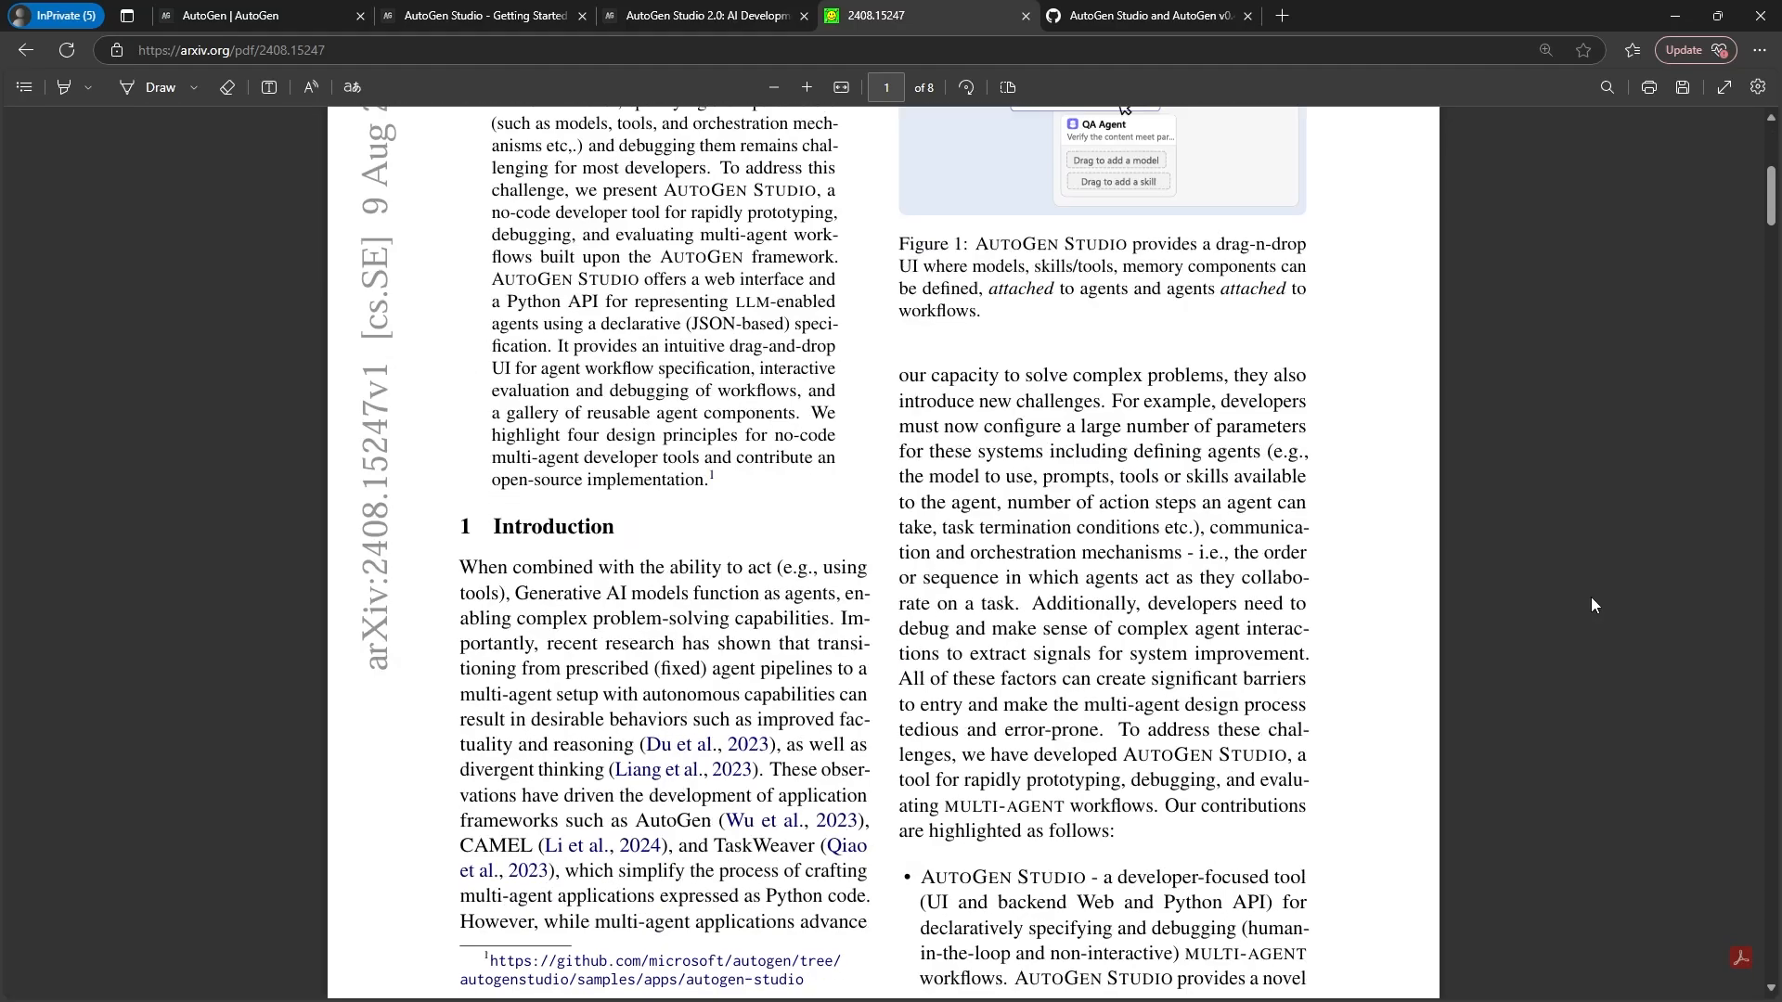
scroll(897, 581, "down", 20)
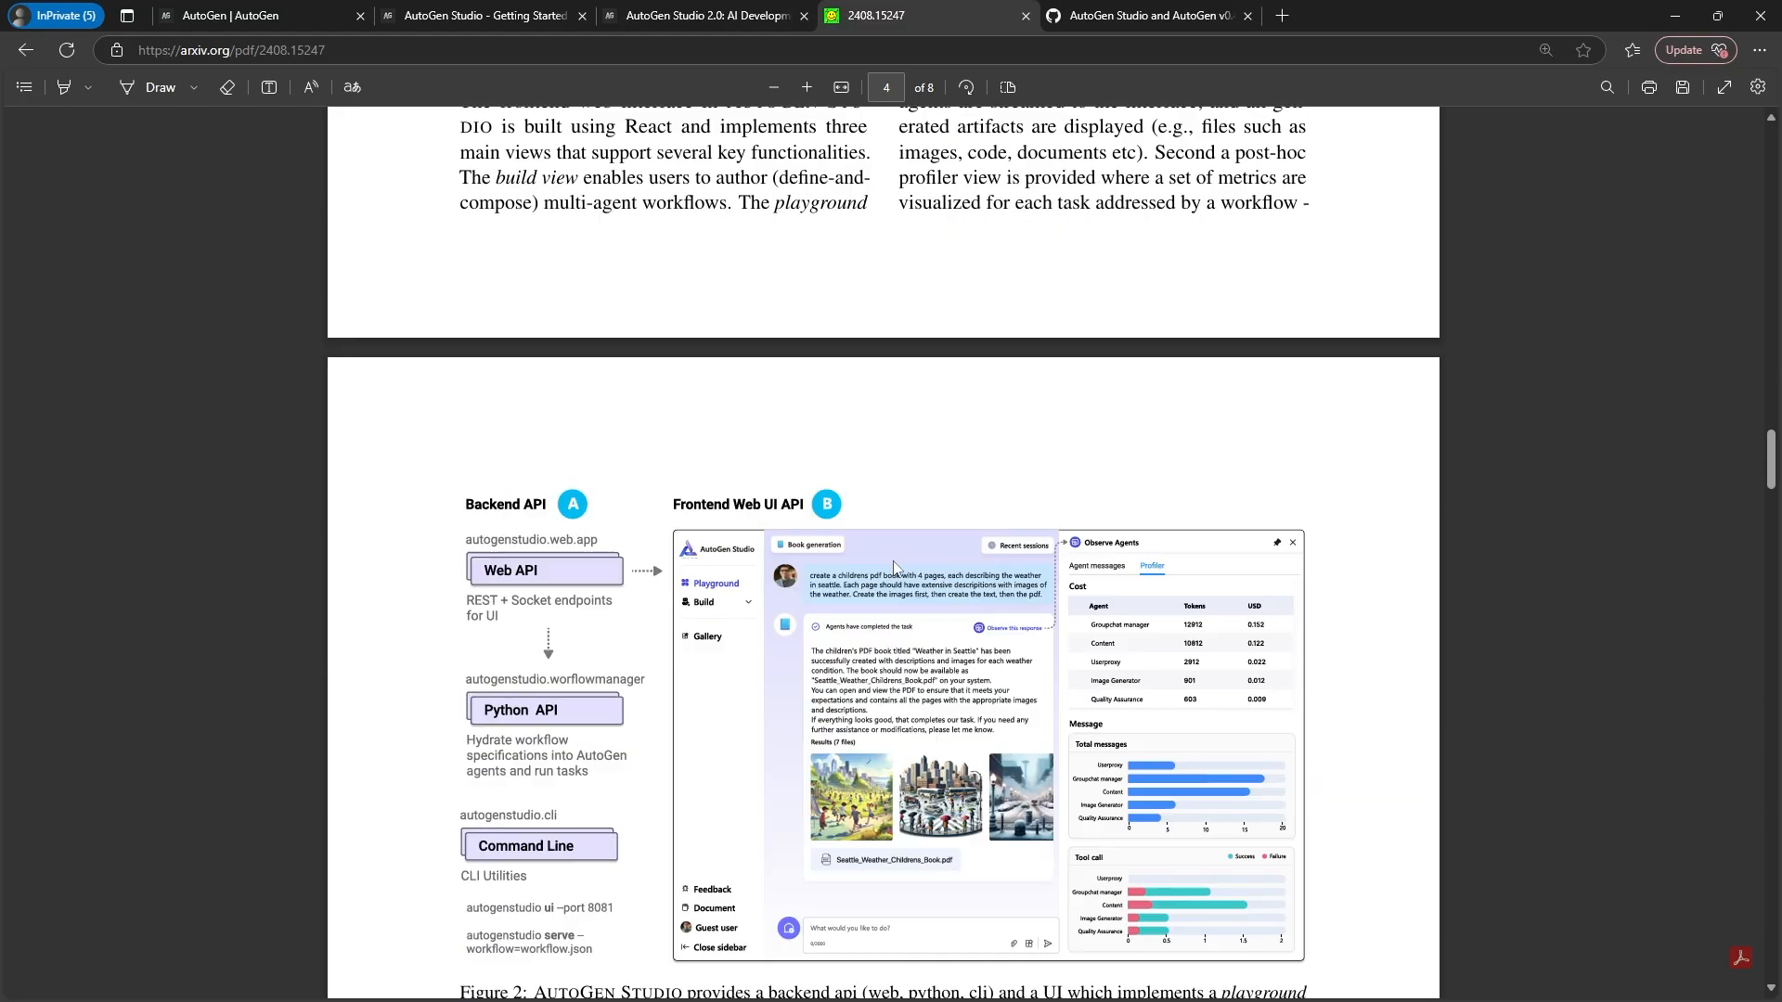
scroll(896, 538, "up", 5)
scroll(974, 641, "up", 3)
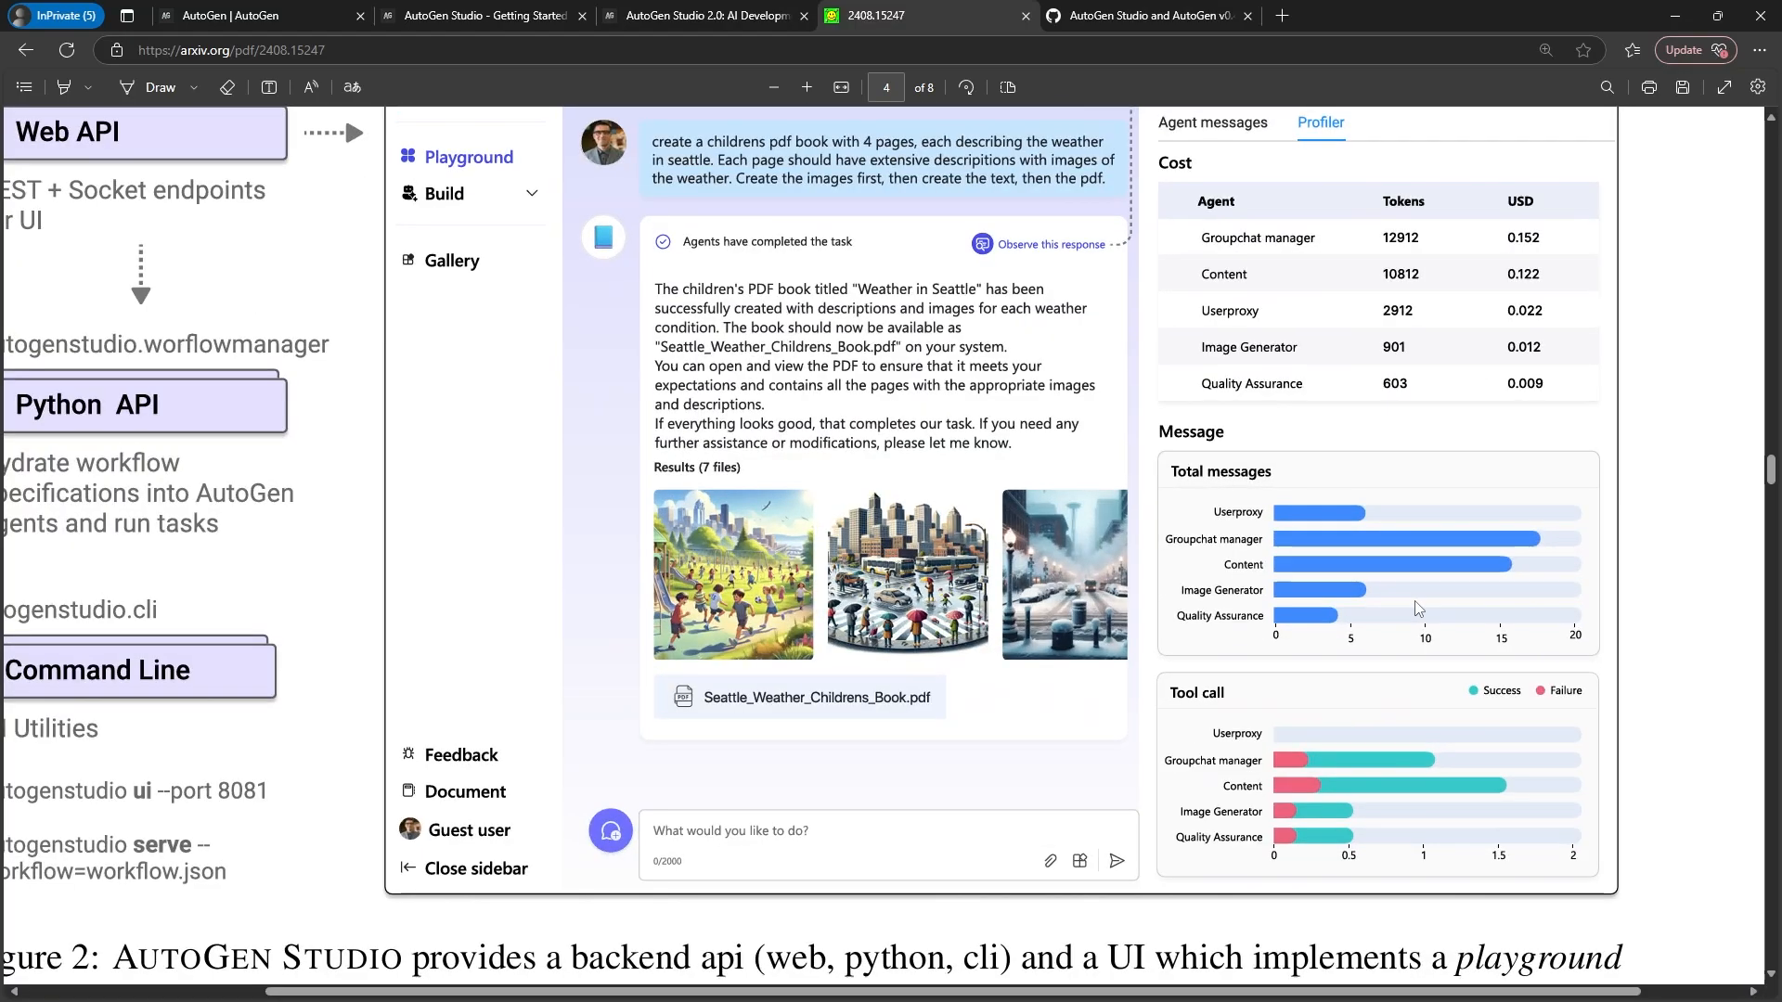
scroll(1418, 594, "up", 1)
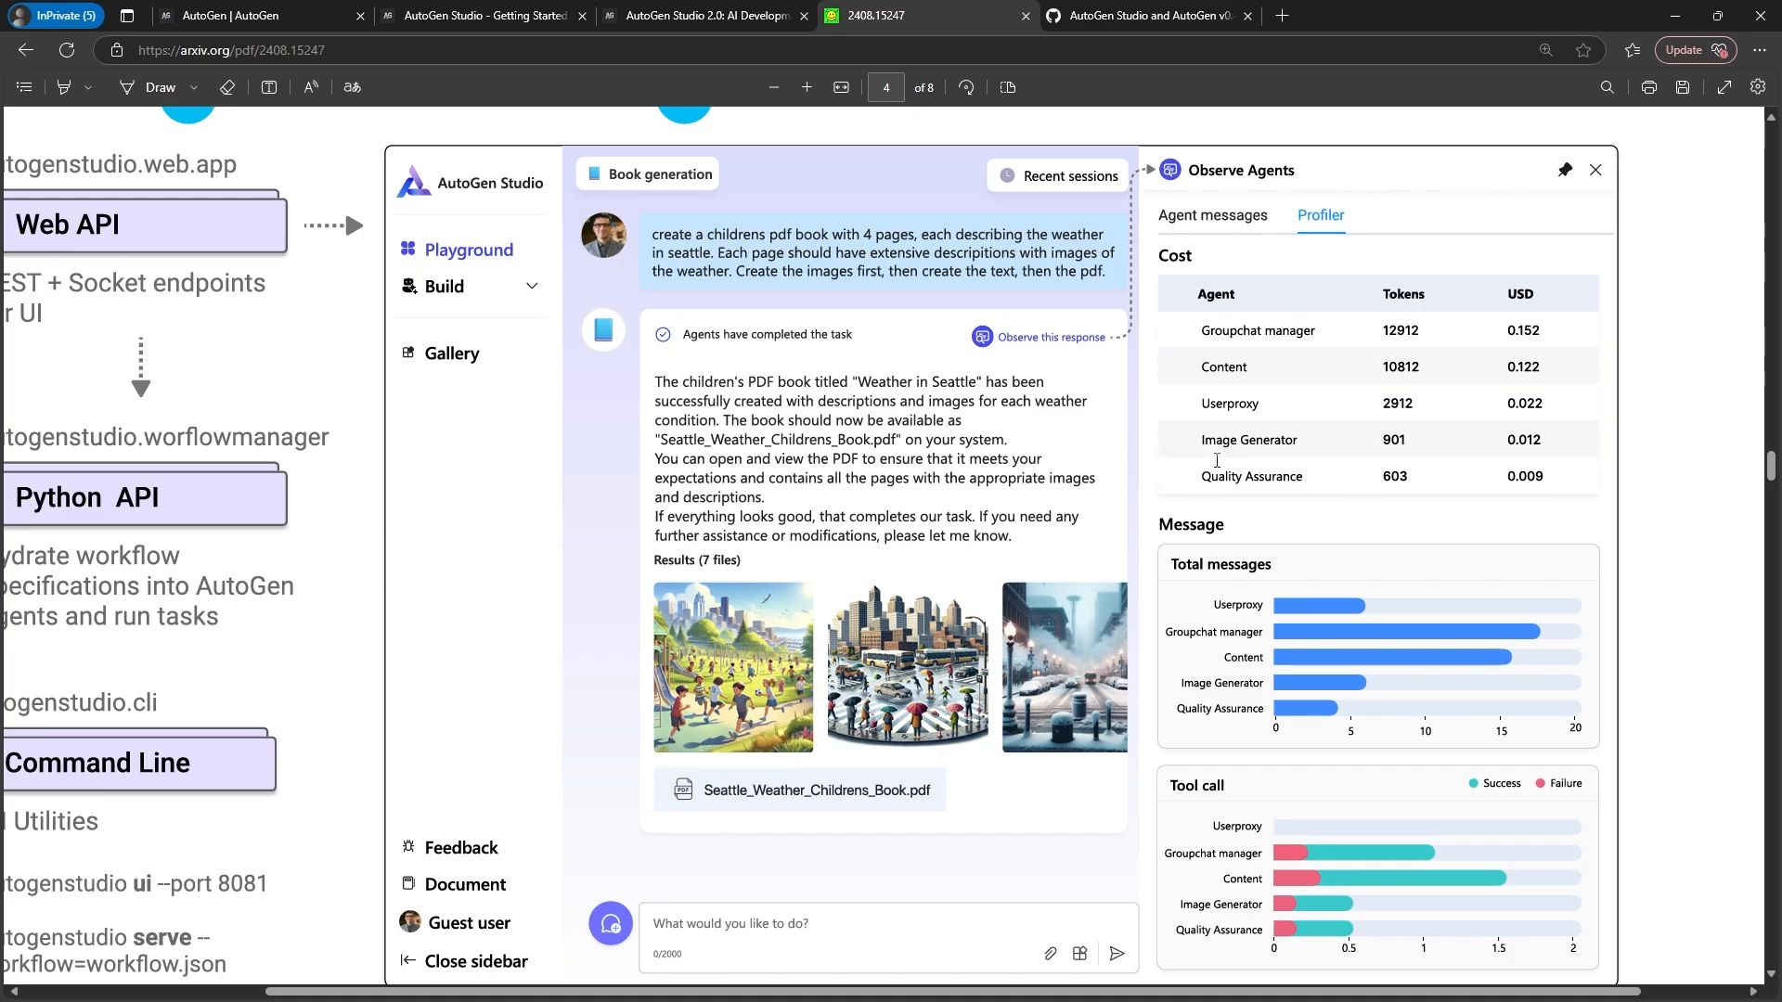
scroll(1217, 460, "down", 1)
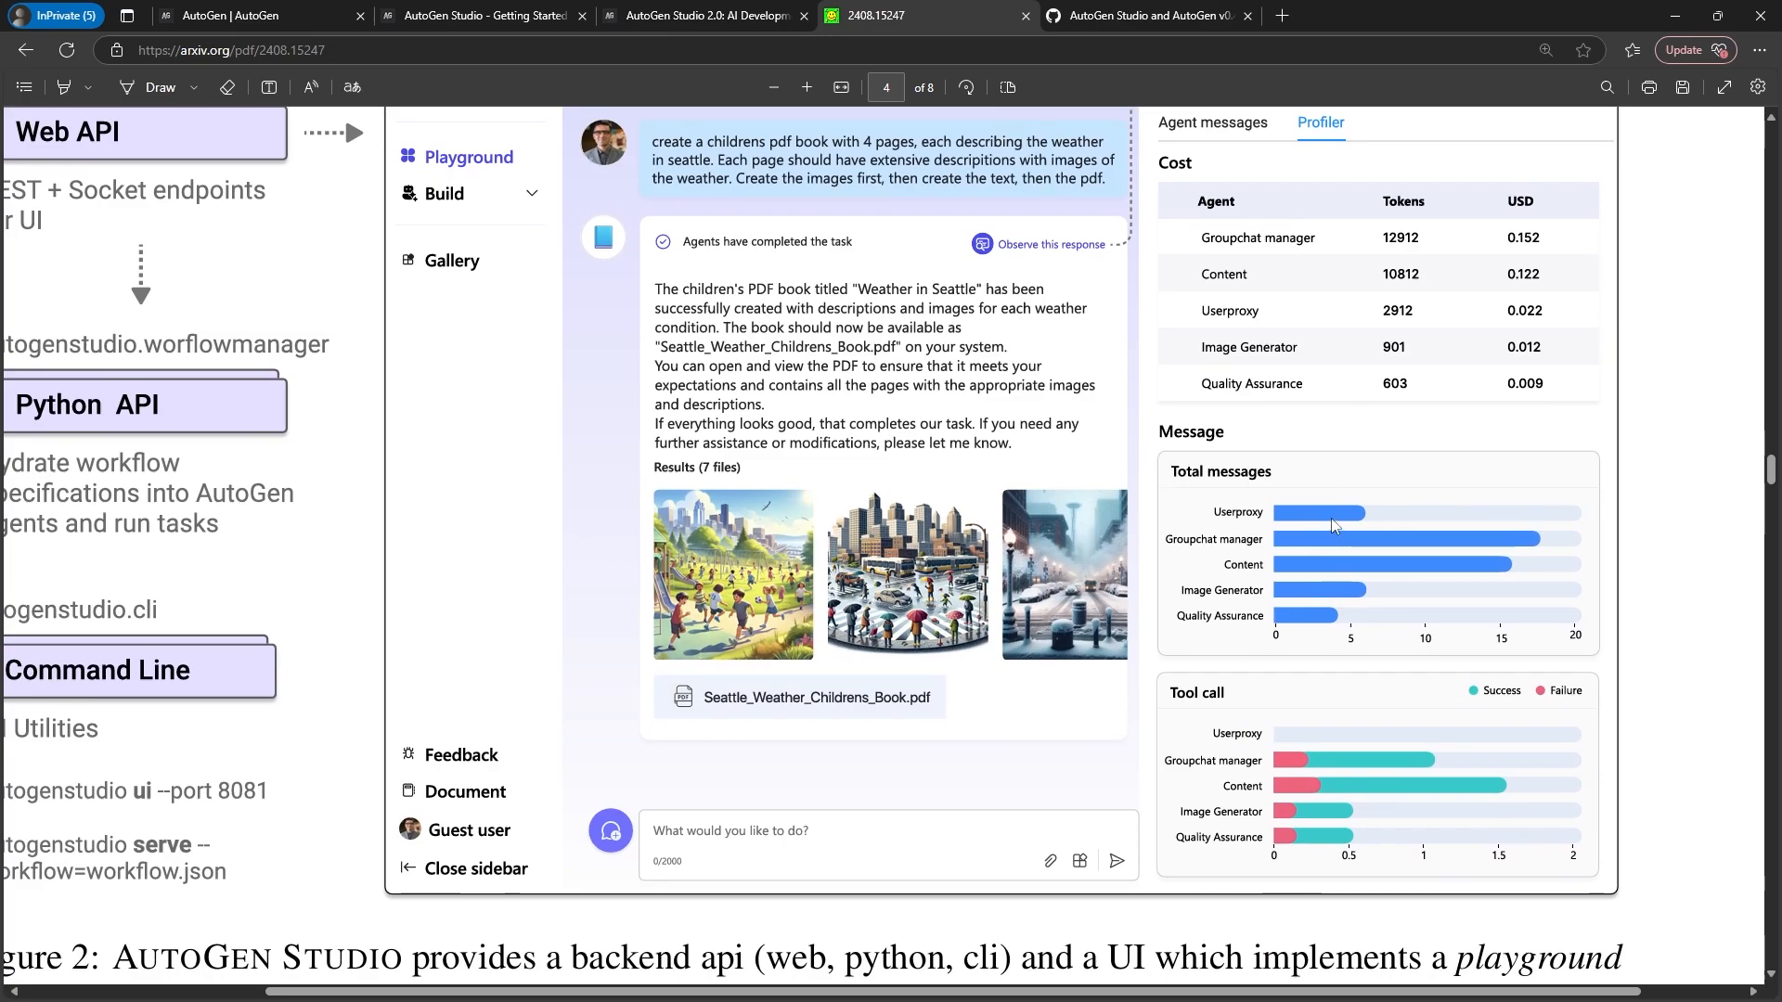
scroll(1334, 526, "up", 1)
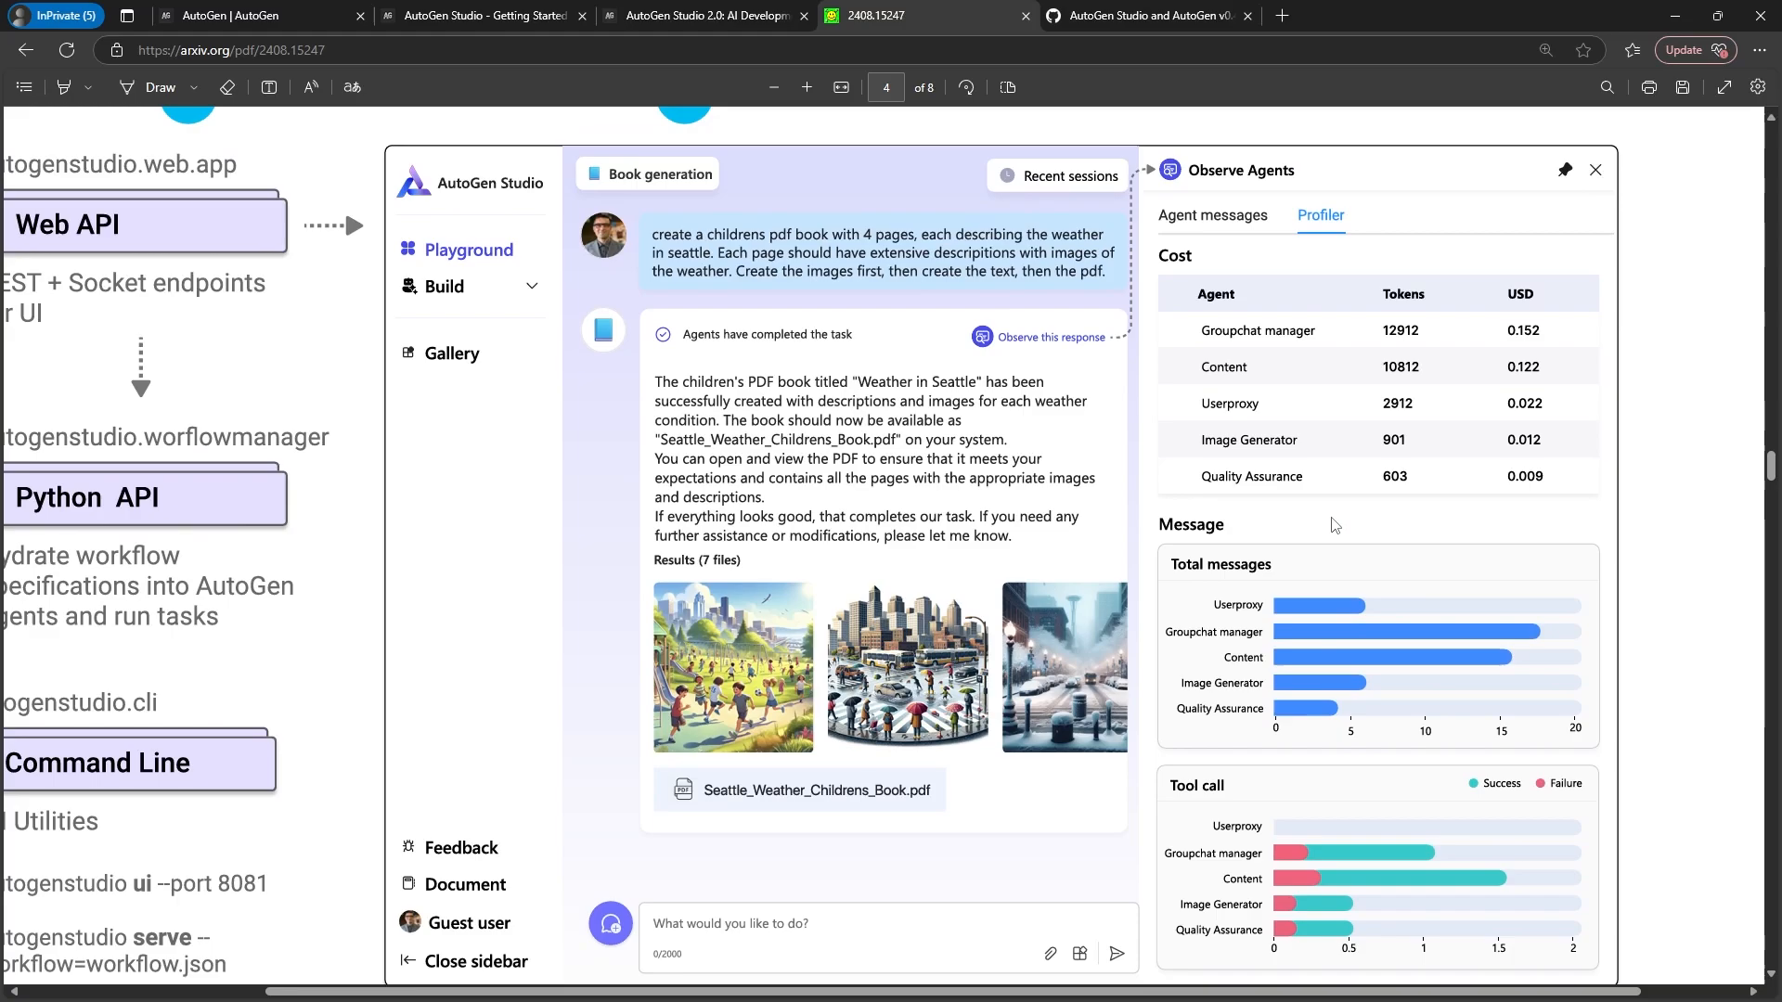
- Switch to the GitHub discussion on AutoGen Studio and AutoGen v0.4, enlarge the page to 150% and highlight the version number in the title
left_click(1149, 28)
scroll(170, 565, "up", 10)
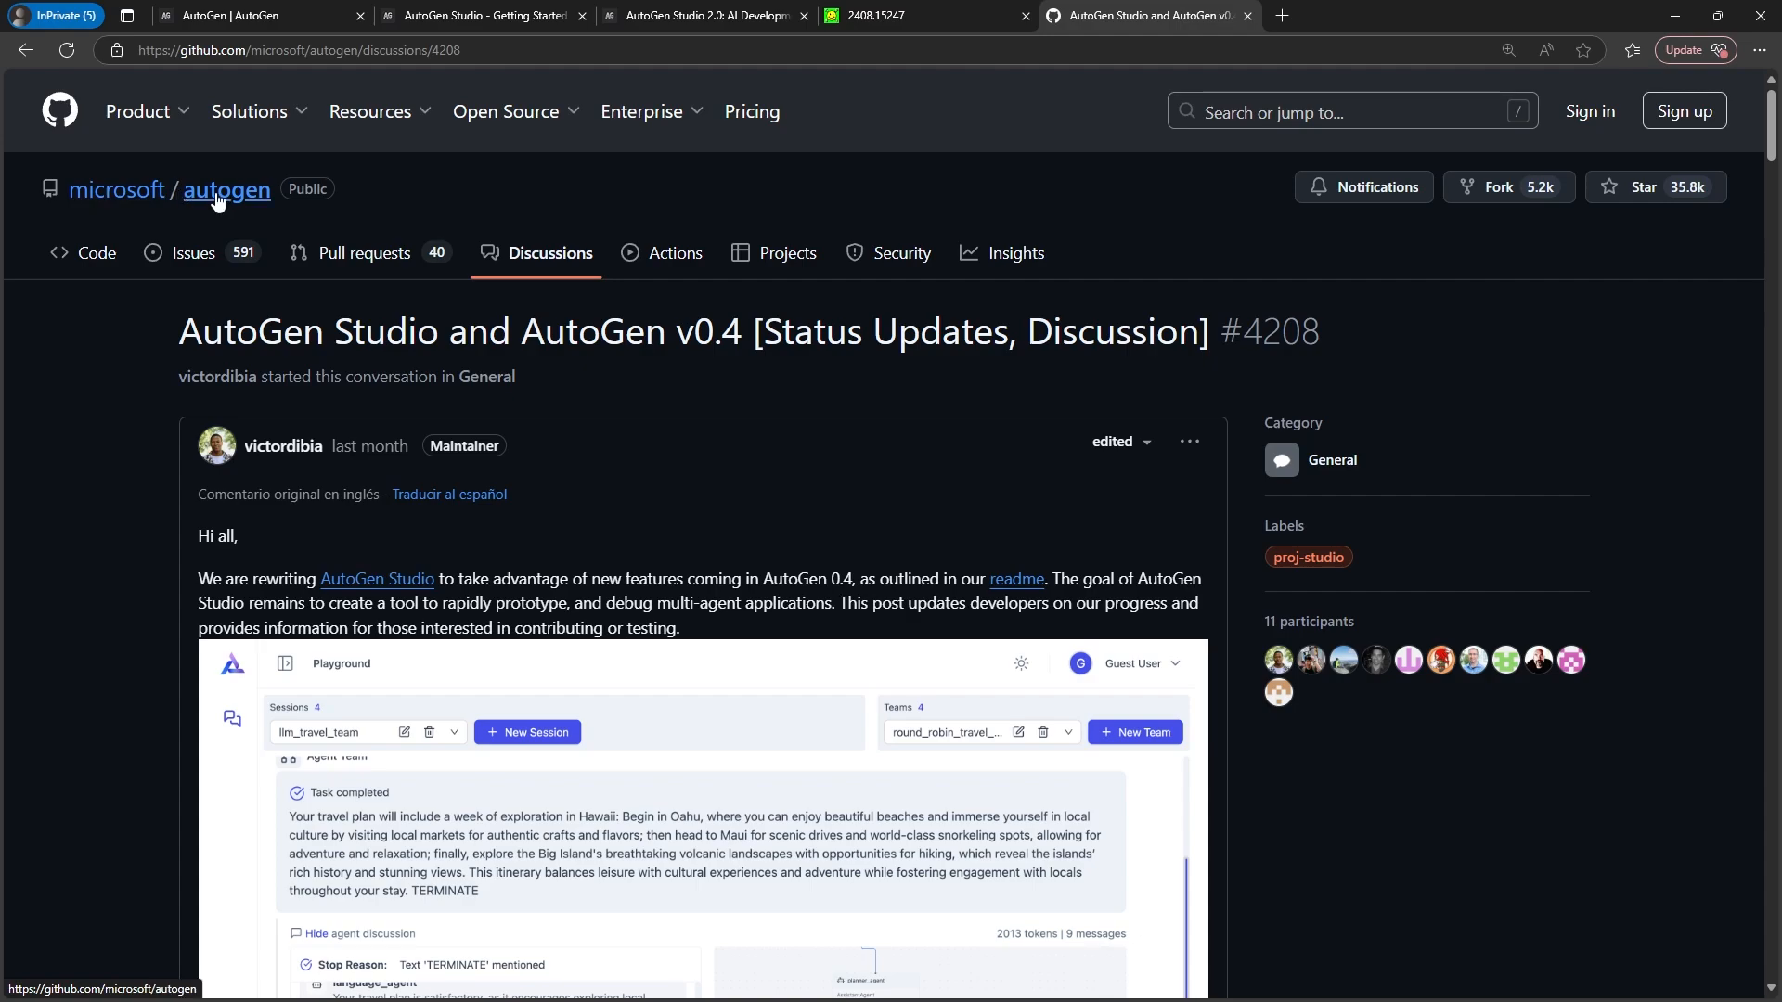
key("ctrl+plus")
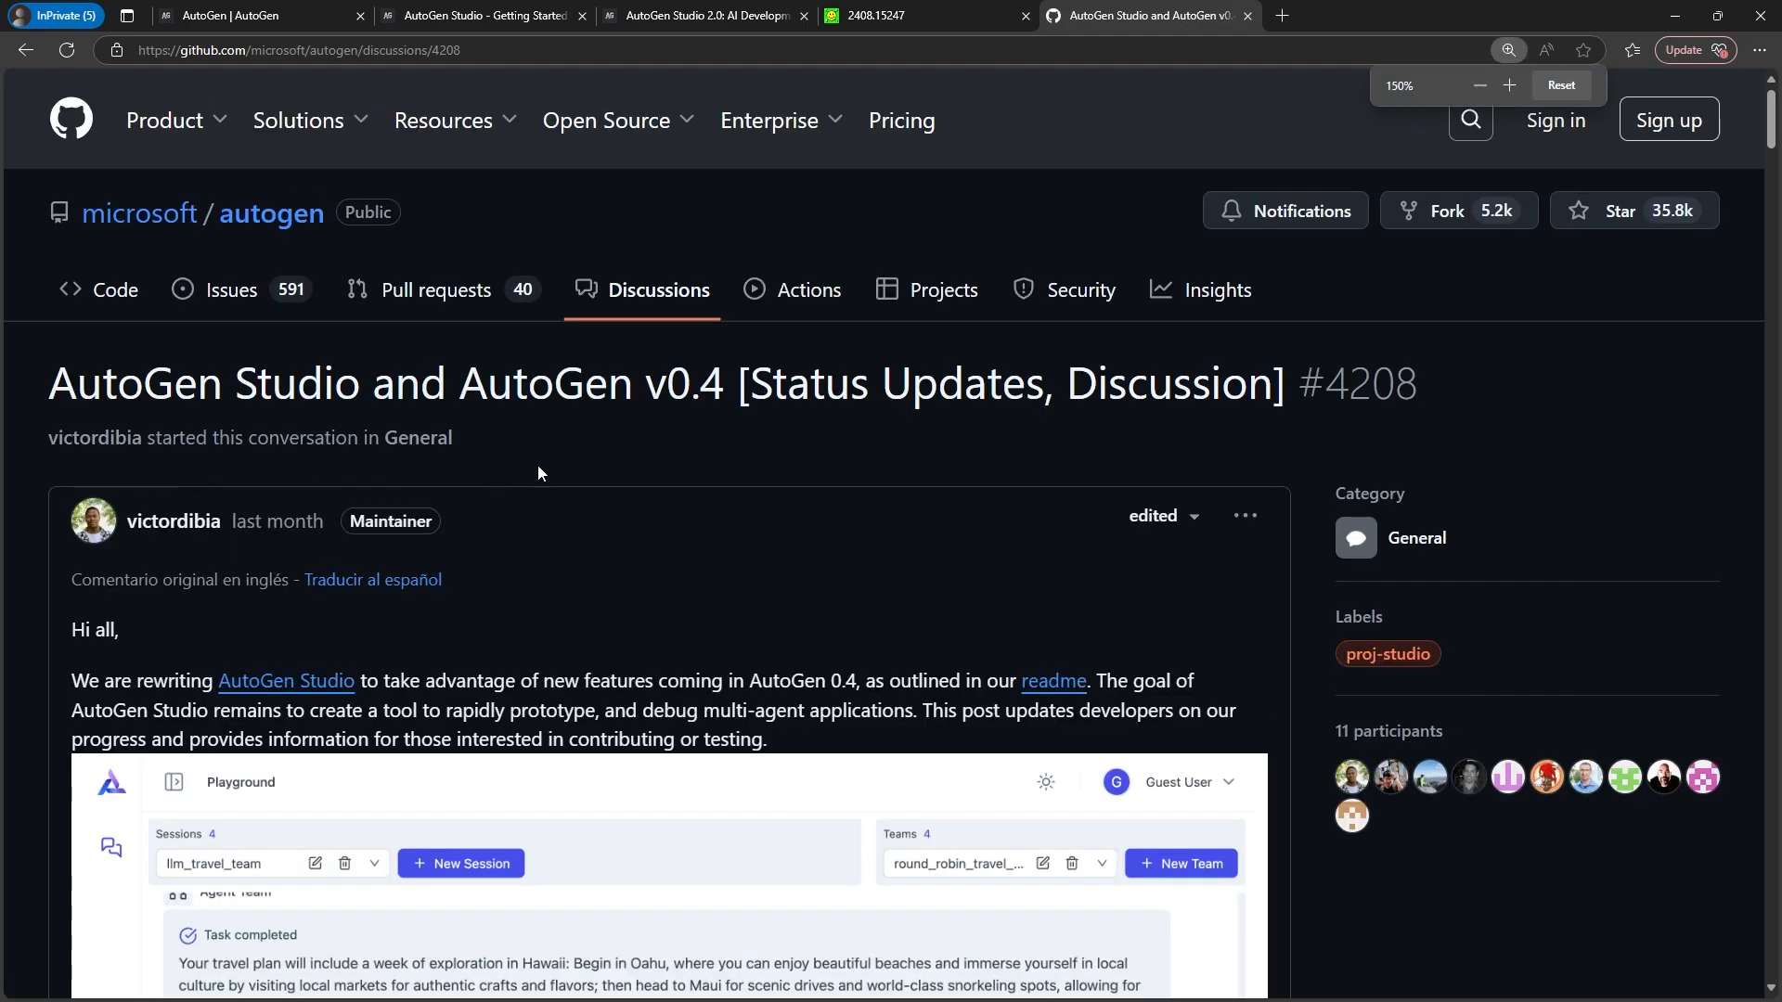
left_click_drag(698, 384, 718, 388)
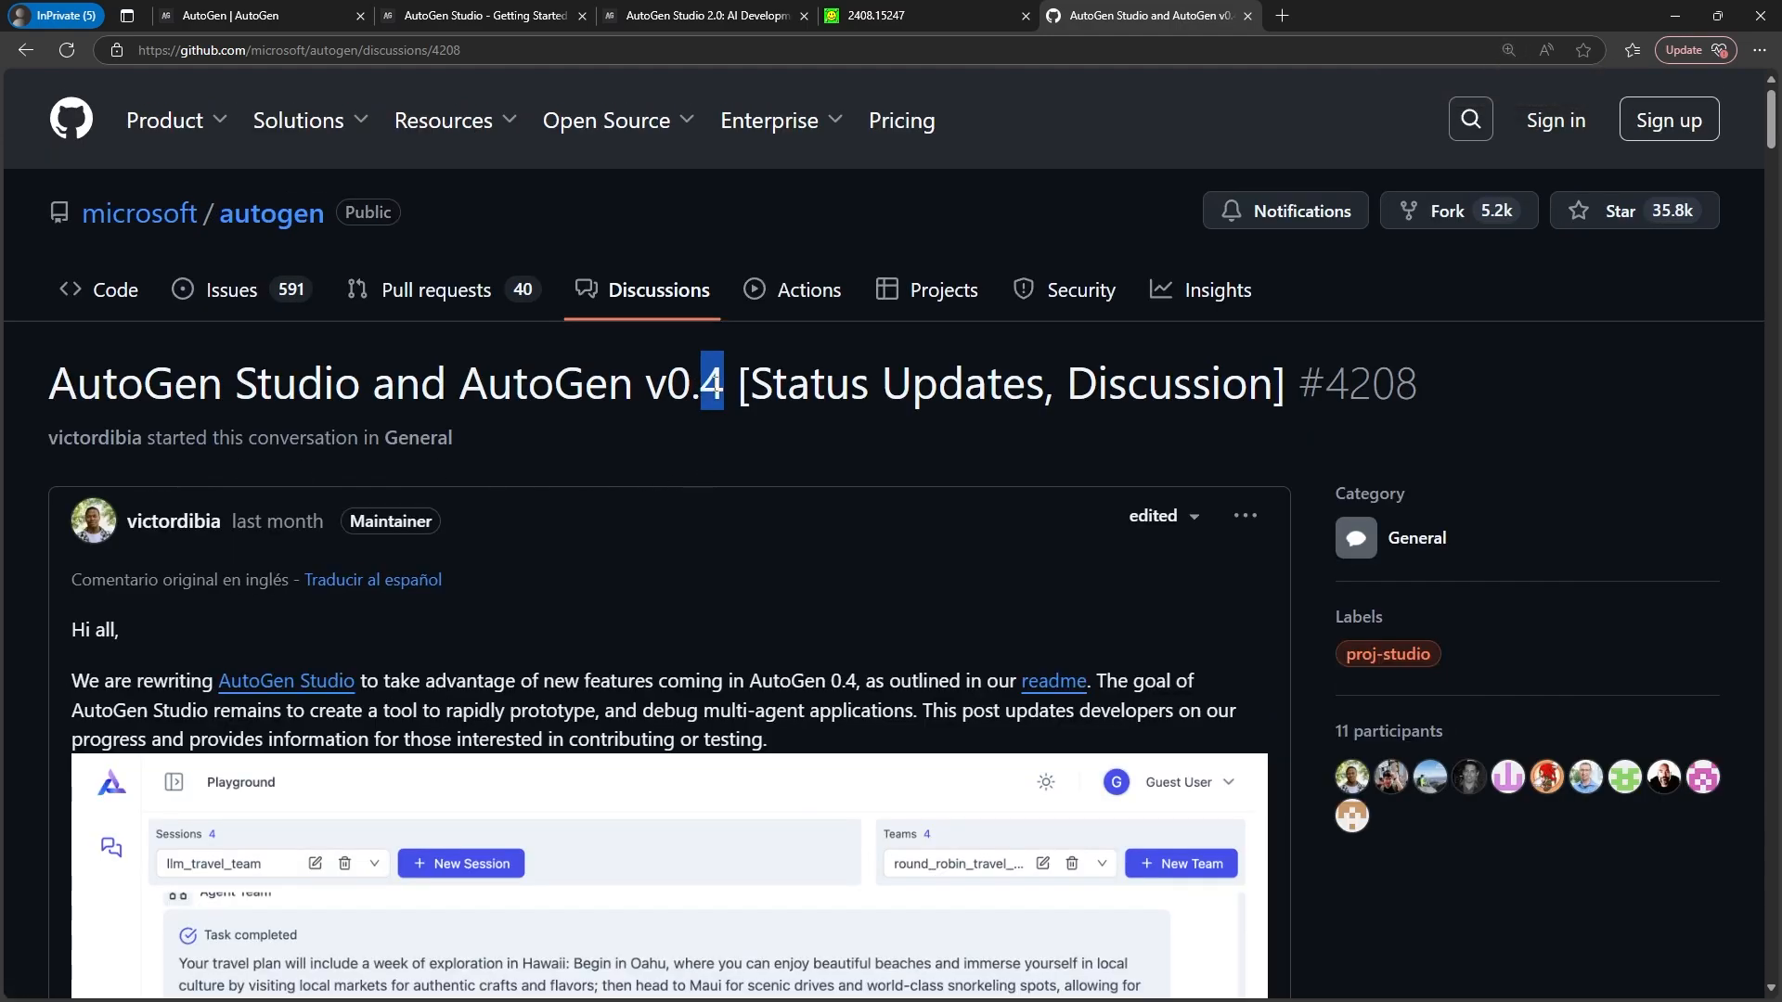
left_click(666, 528)
- Review the discussion's Installation Options, highlighting the pip install autogenstudio==0.4.0.dev41 and autogenstudio ui --appdir new commands
scroll(666, 527, "down", 12)
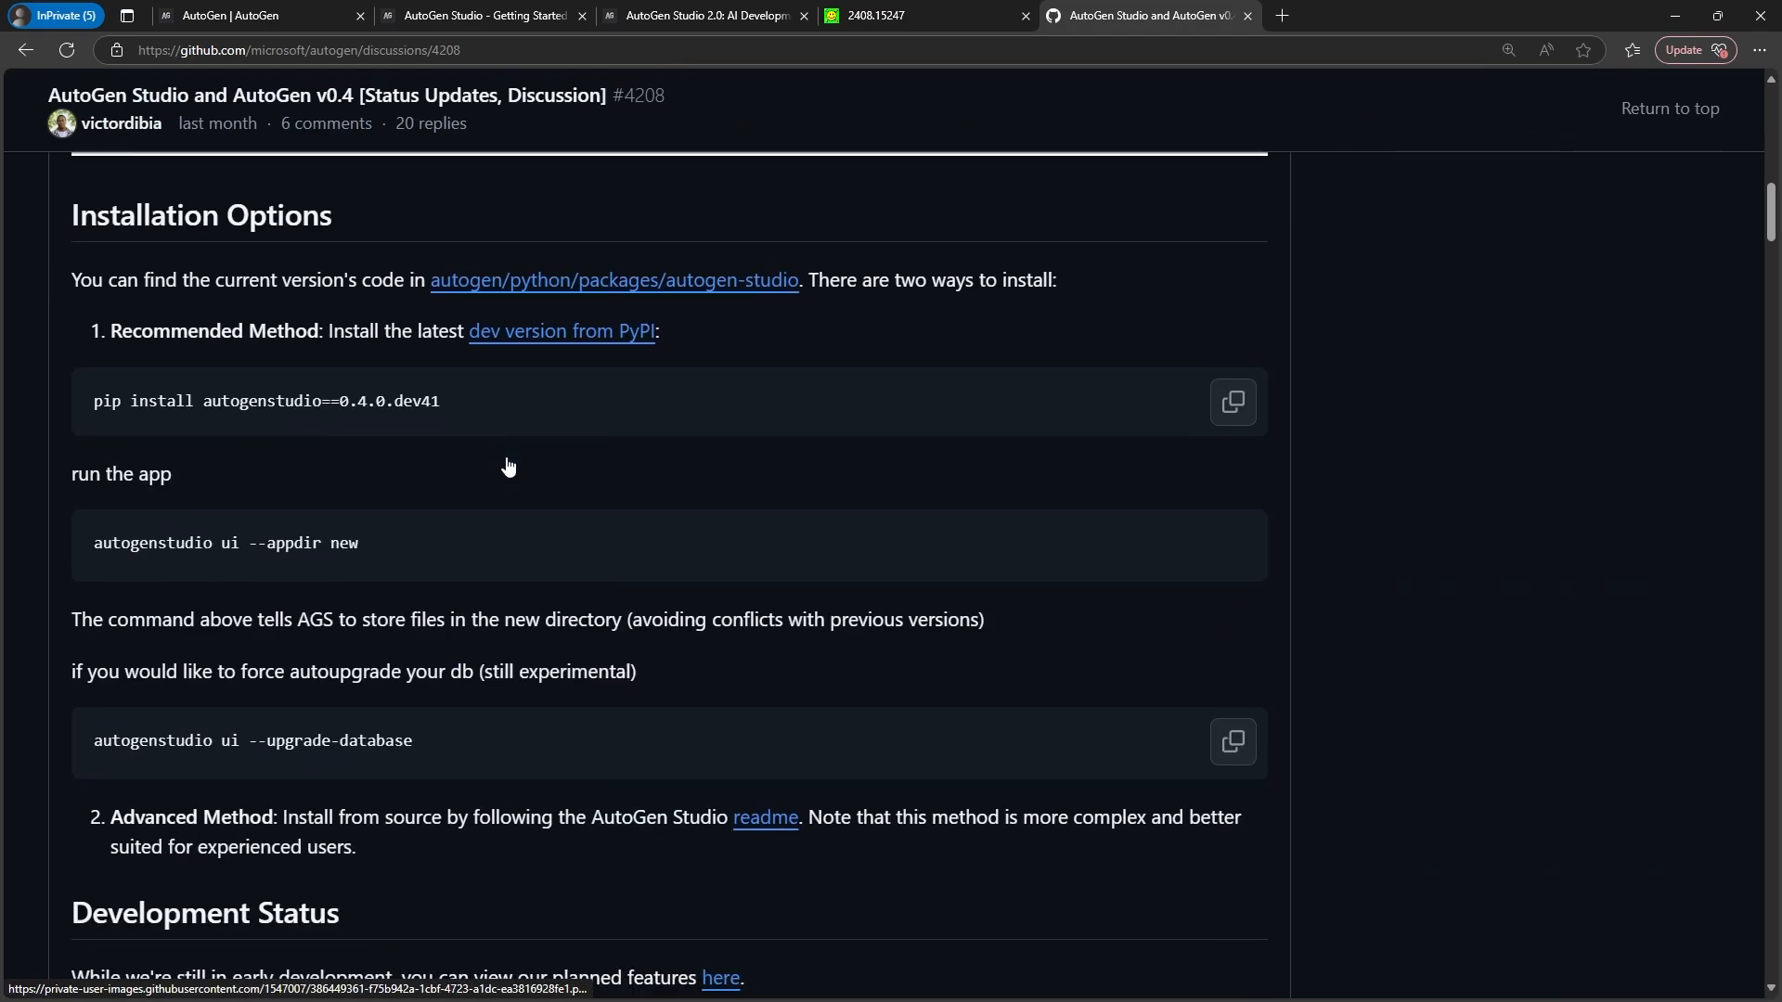
left_click_drag(80, 403, 454, 397)
left_click_drag(95, 553, 635, 551)
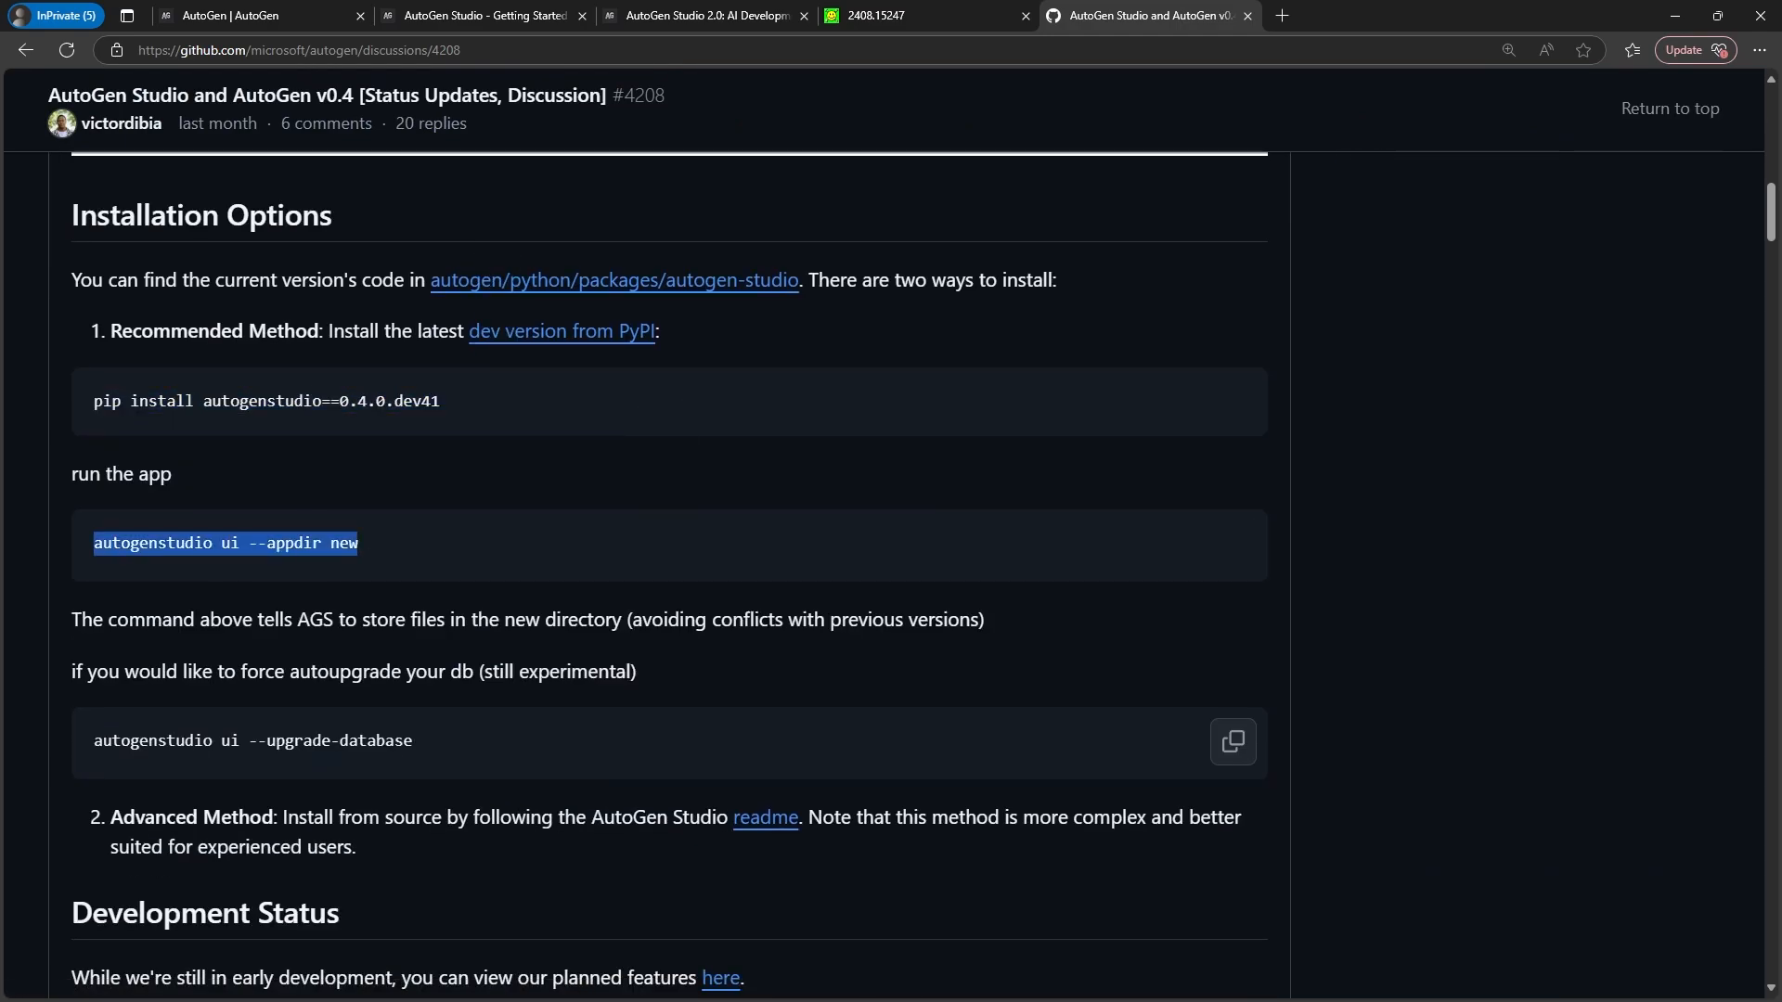
- Switch to the remote desktop, review the PowerShell log back to the autogenstudio ui --appdir new command, and return to AutoGen Studio
key("alt+Tab")
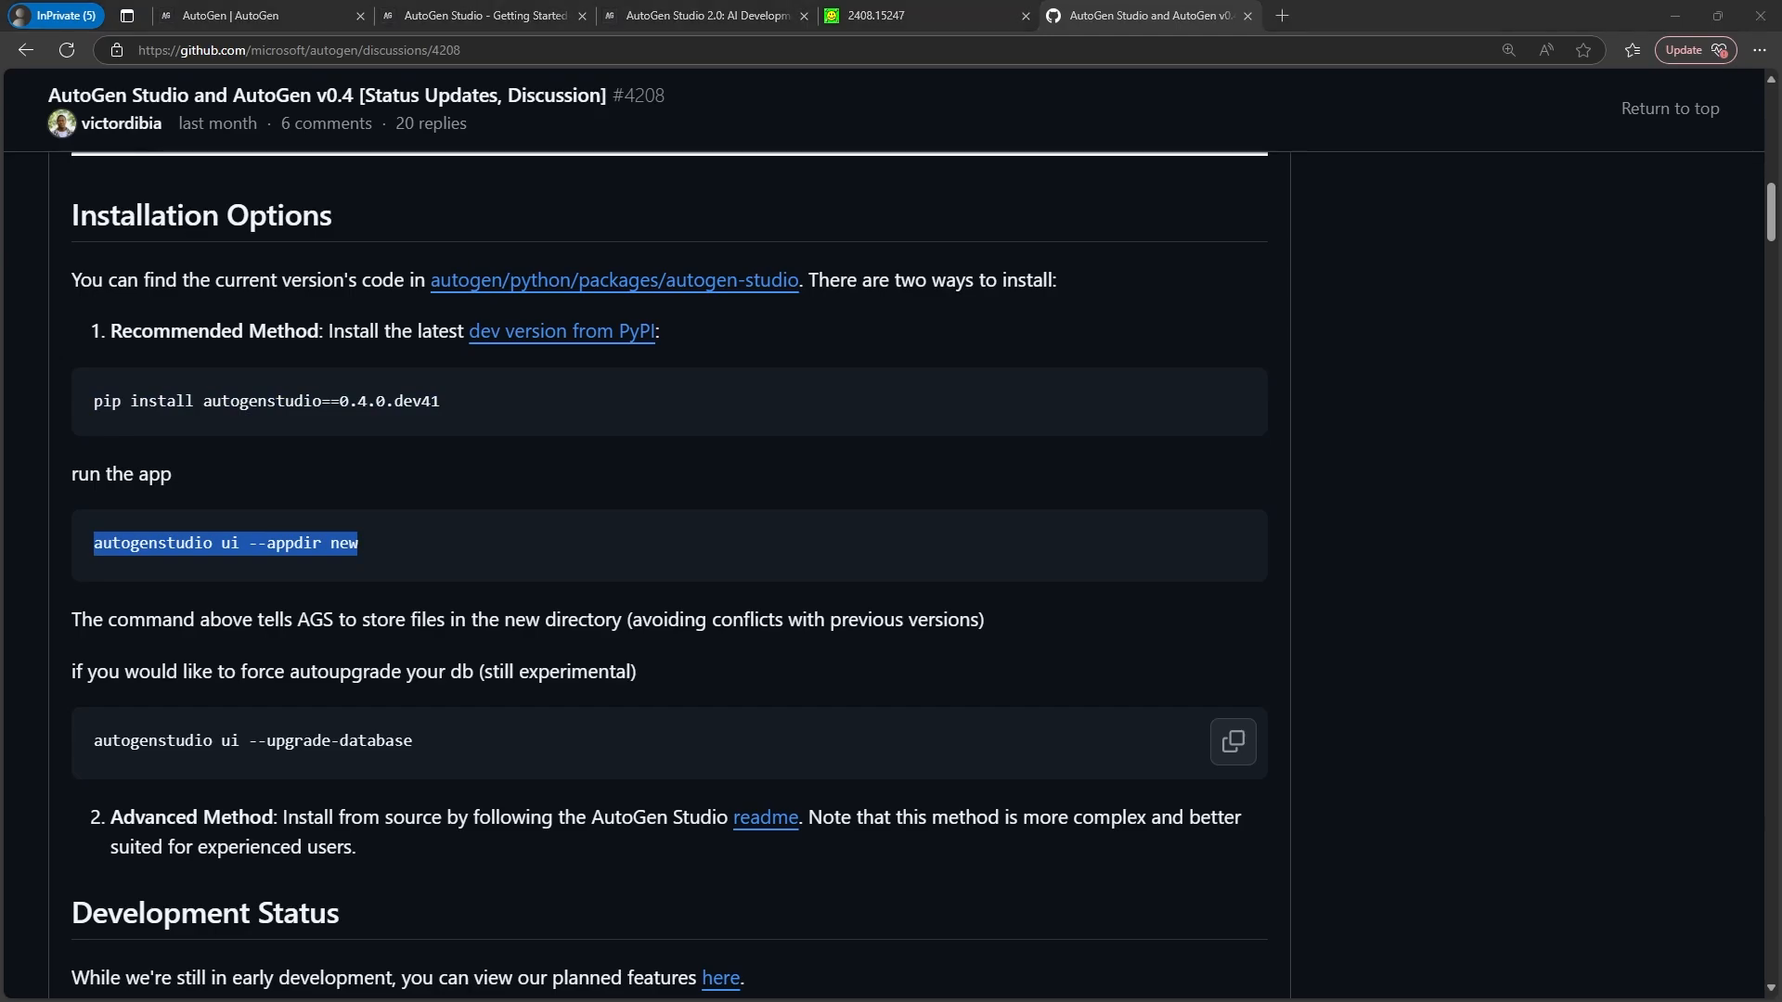
left_click_drag(1781, 274, 594, 2)
scroll(546, 434, "up", 1)
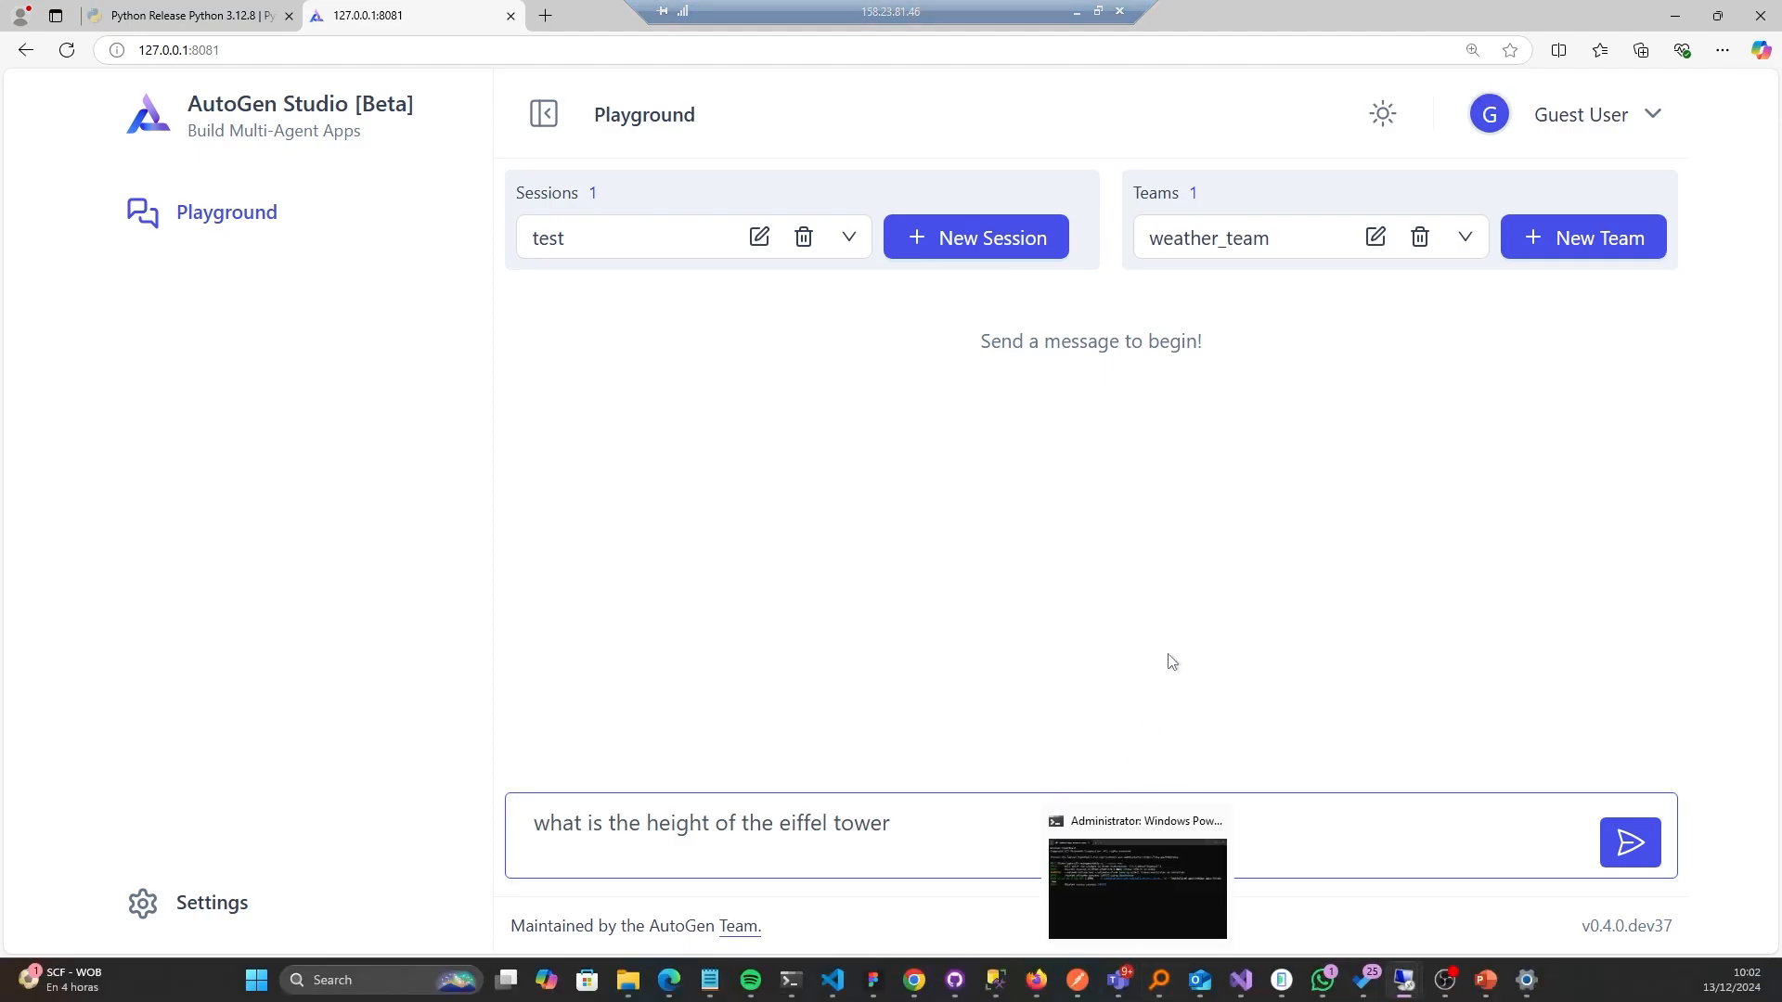
left_click(1138, 980)
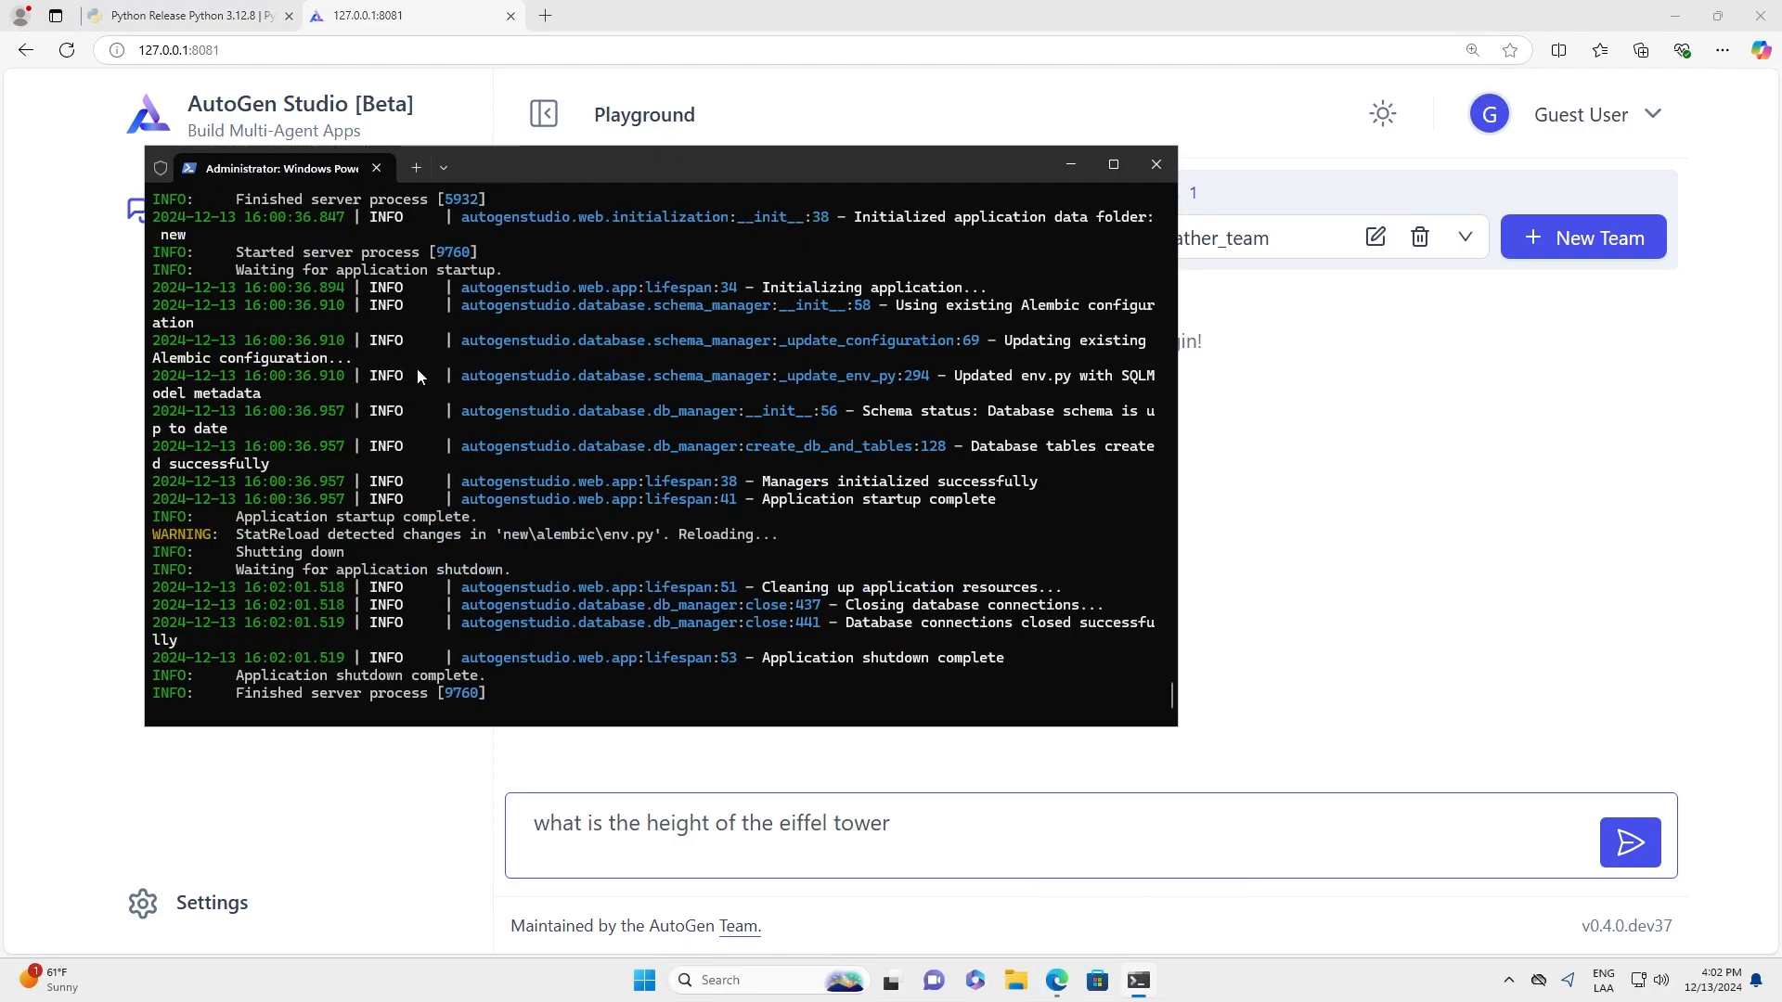
scroll(577, 488, "up", 10)
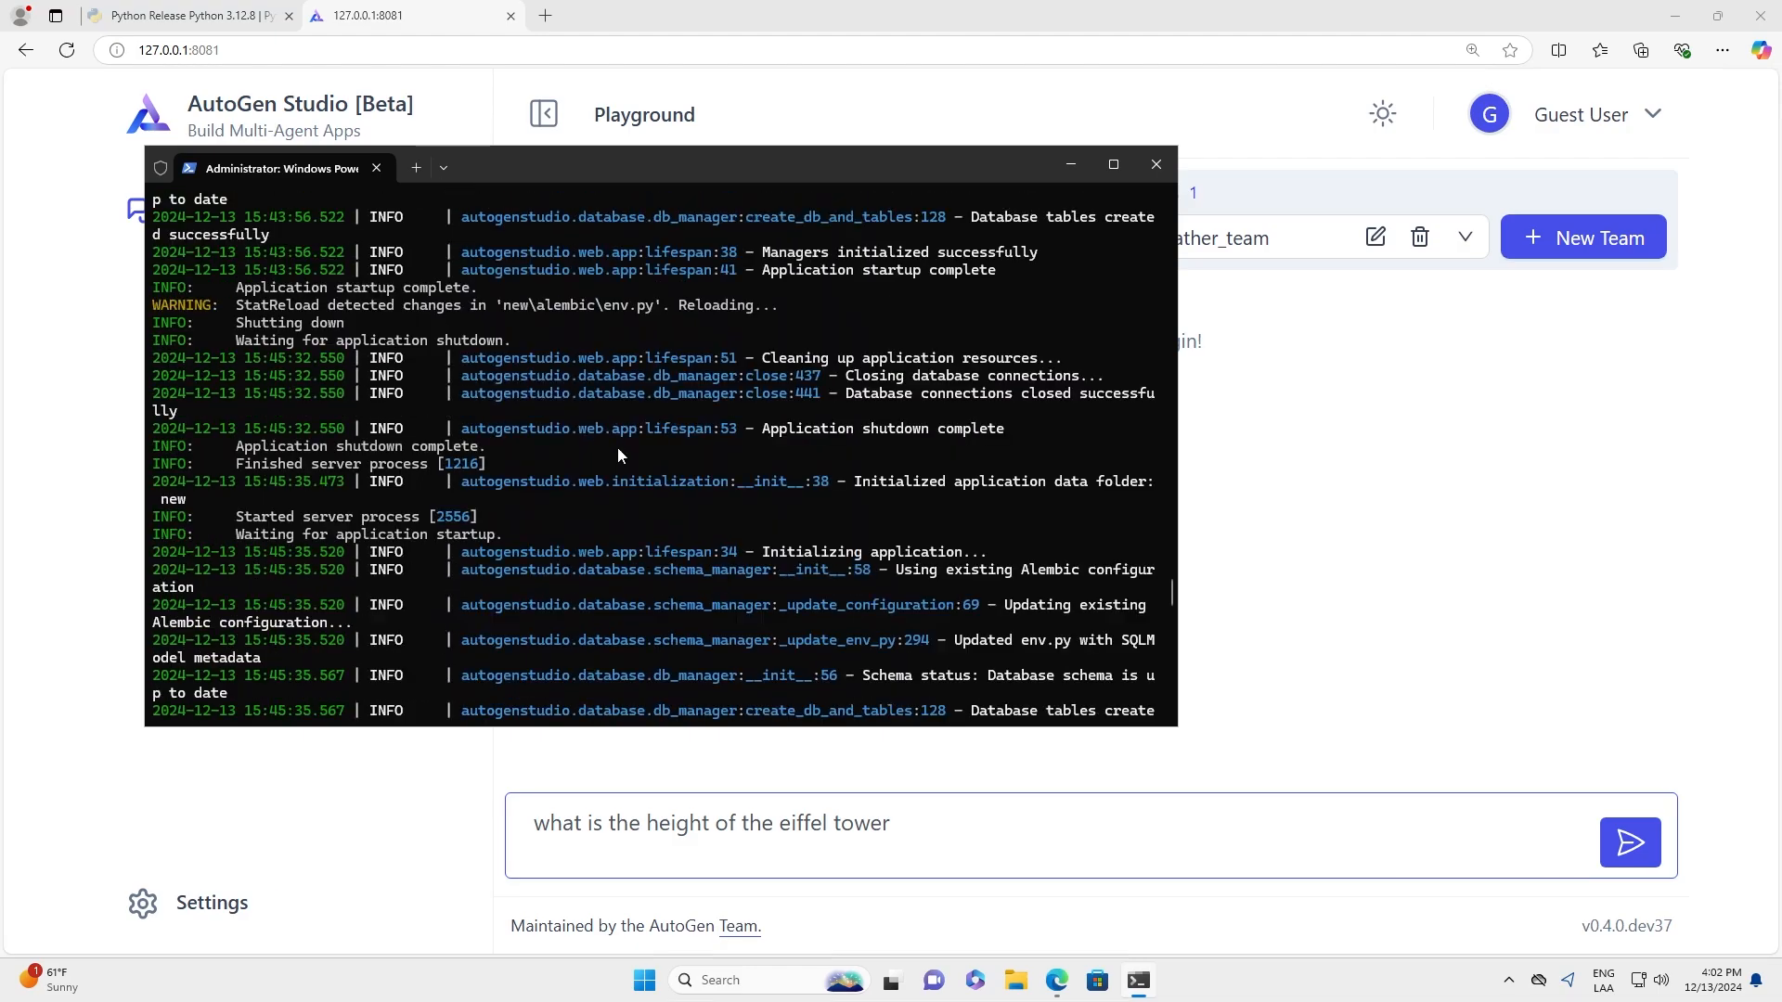
left_click_drag(1172, 587, 1163, 208)
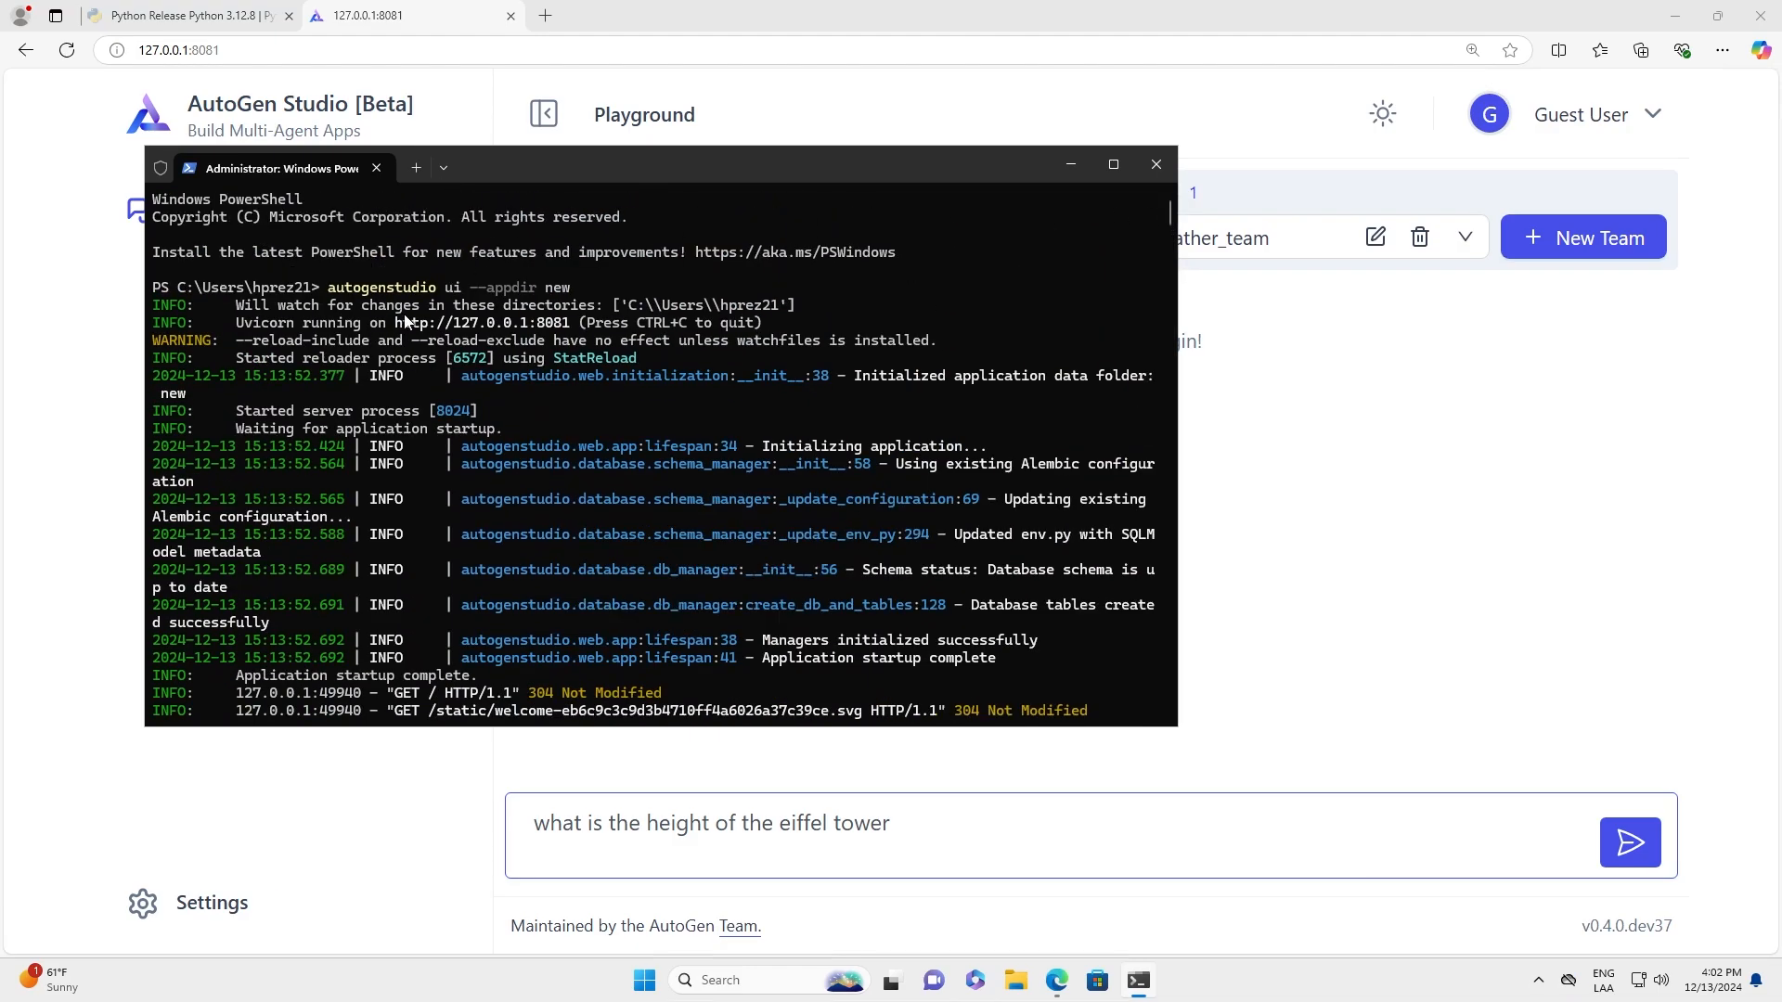
left_click(820, 23)
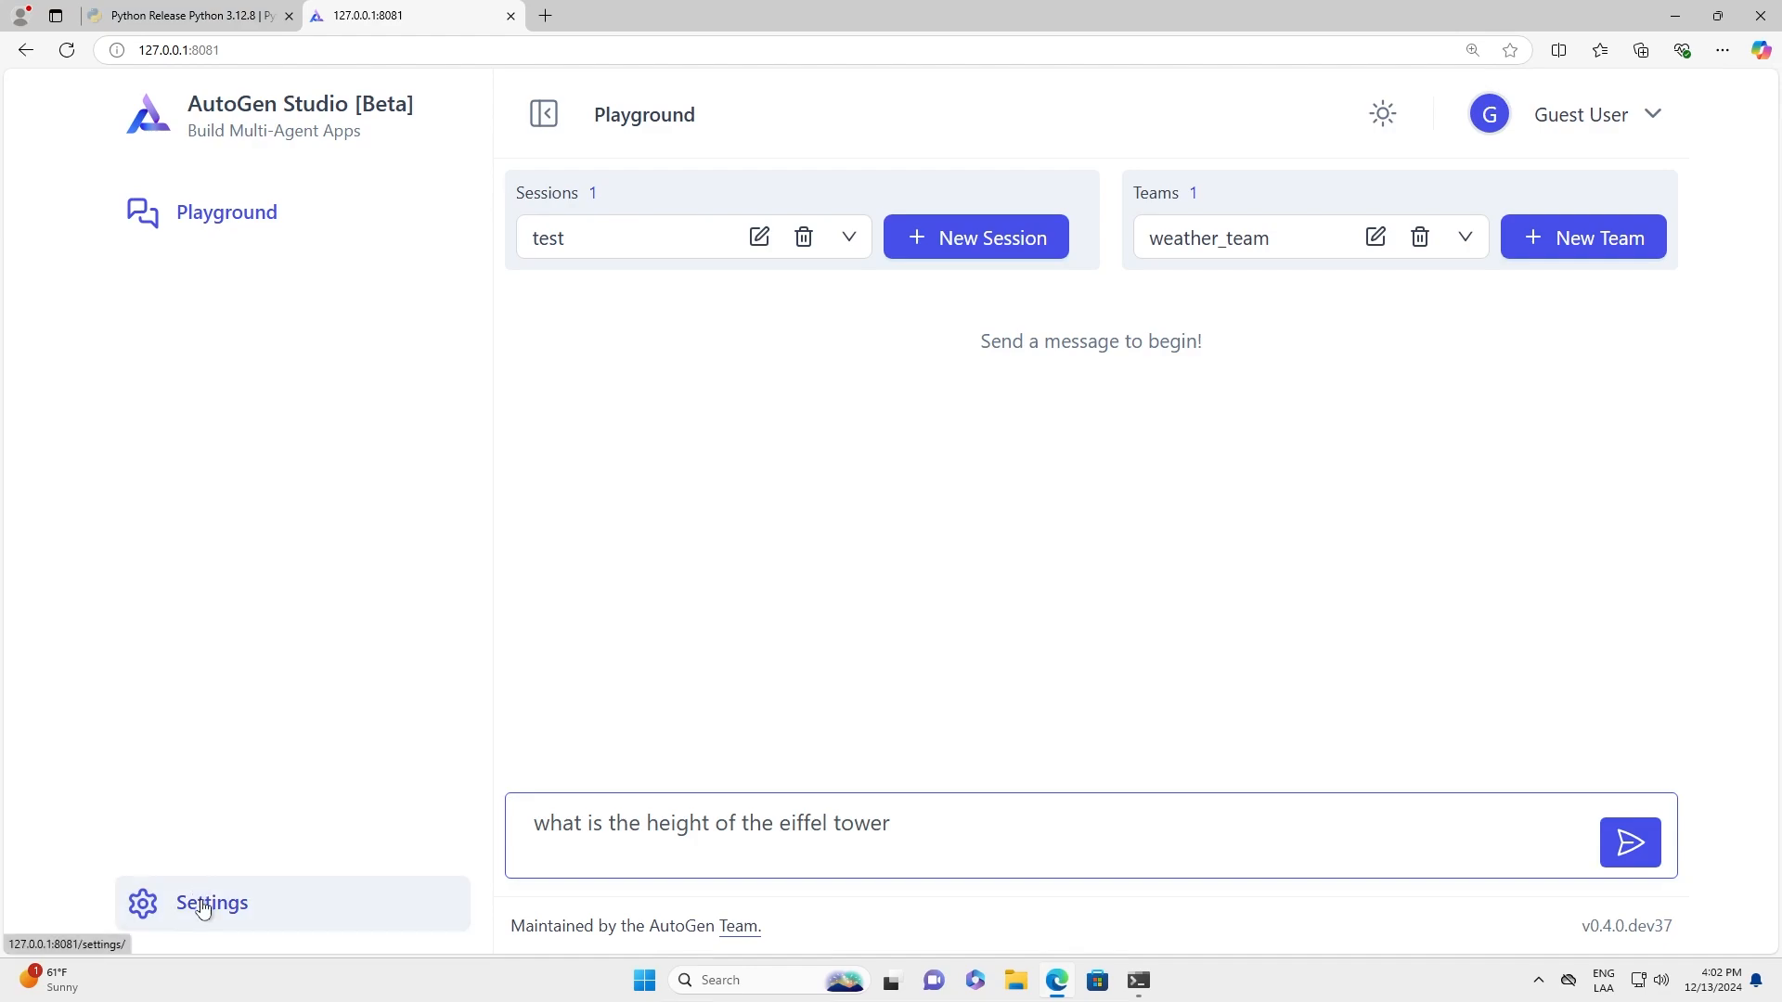
- Switch the AutoGen Studio interface to the dark theme and back to the light theme
left_click(1385, 117)
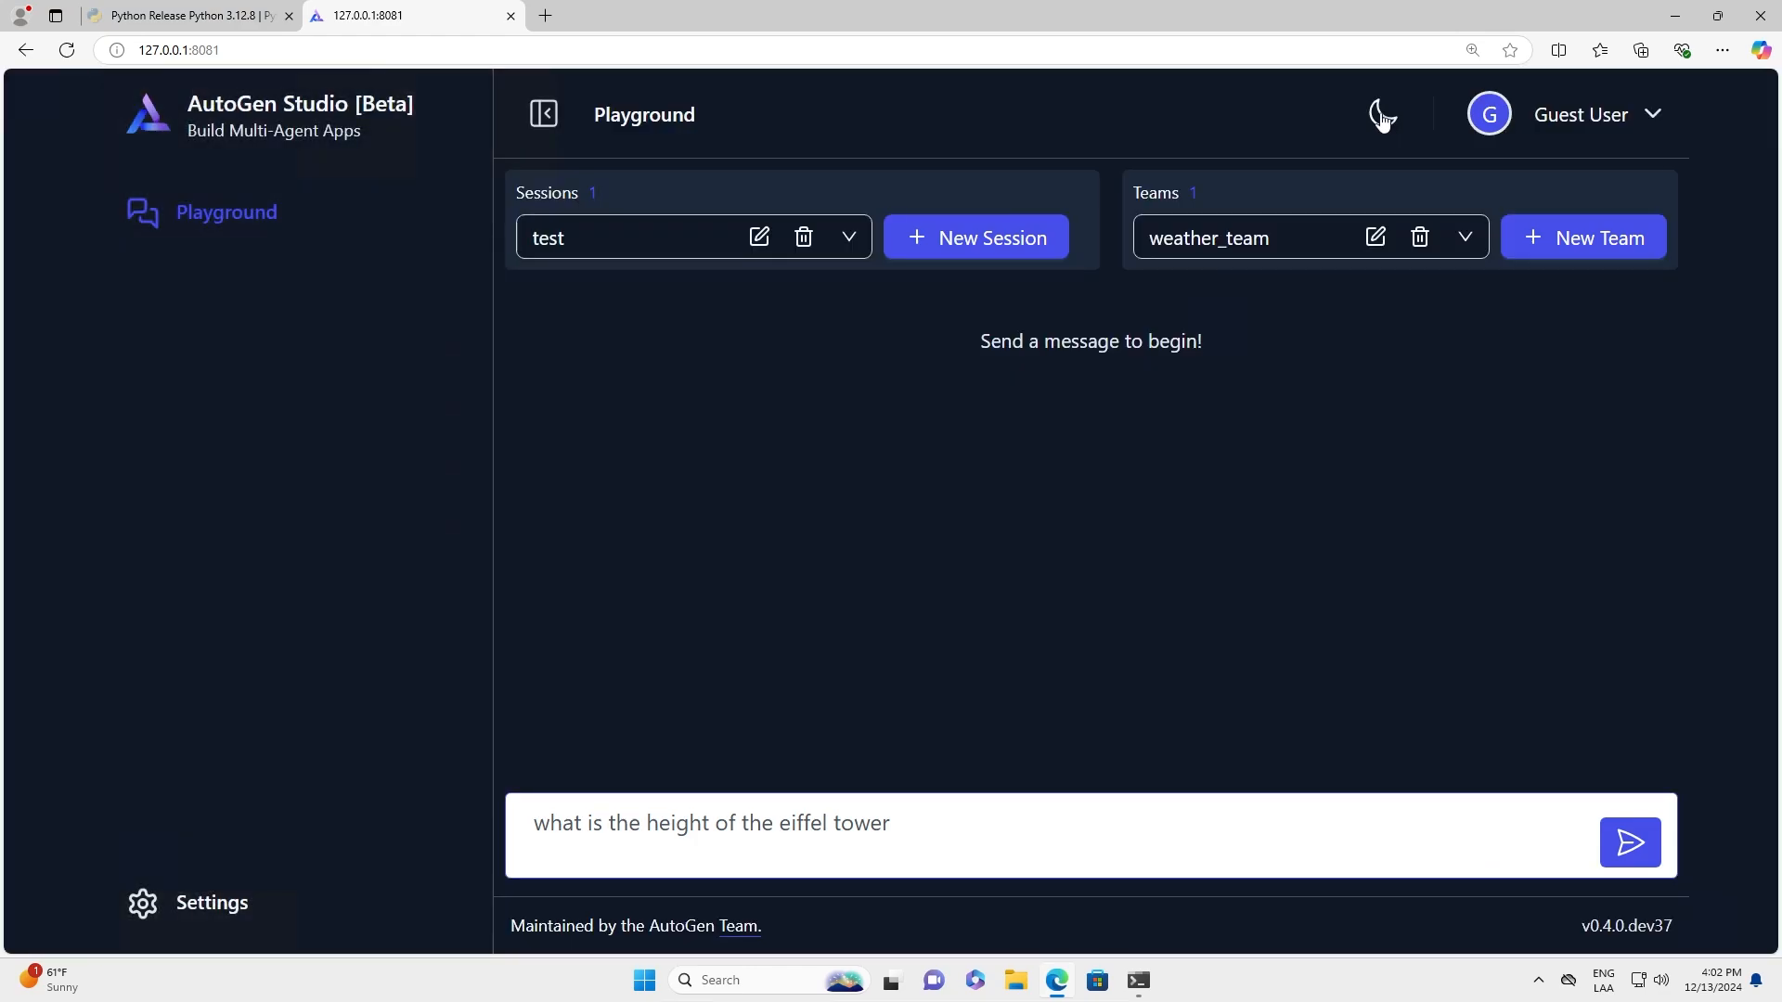
left_click(1383, 117)
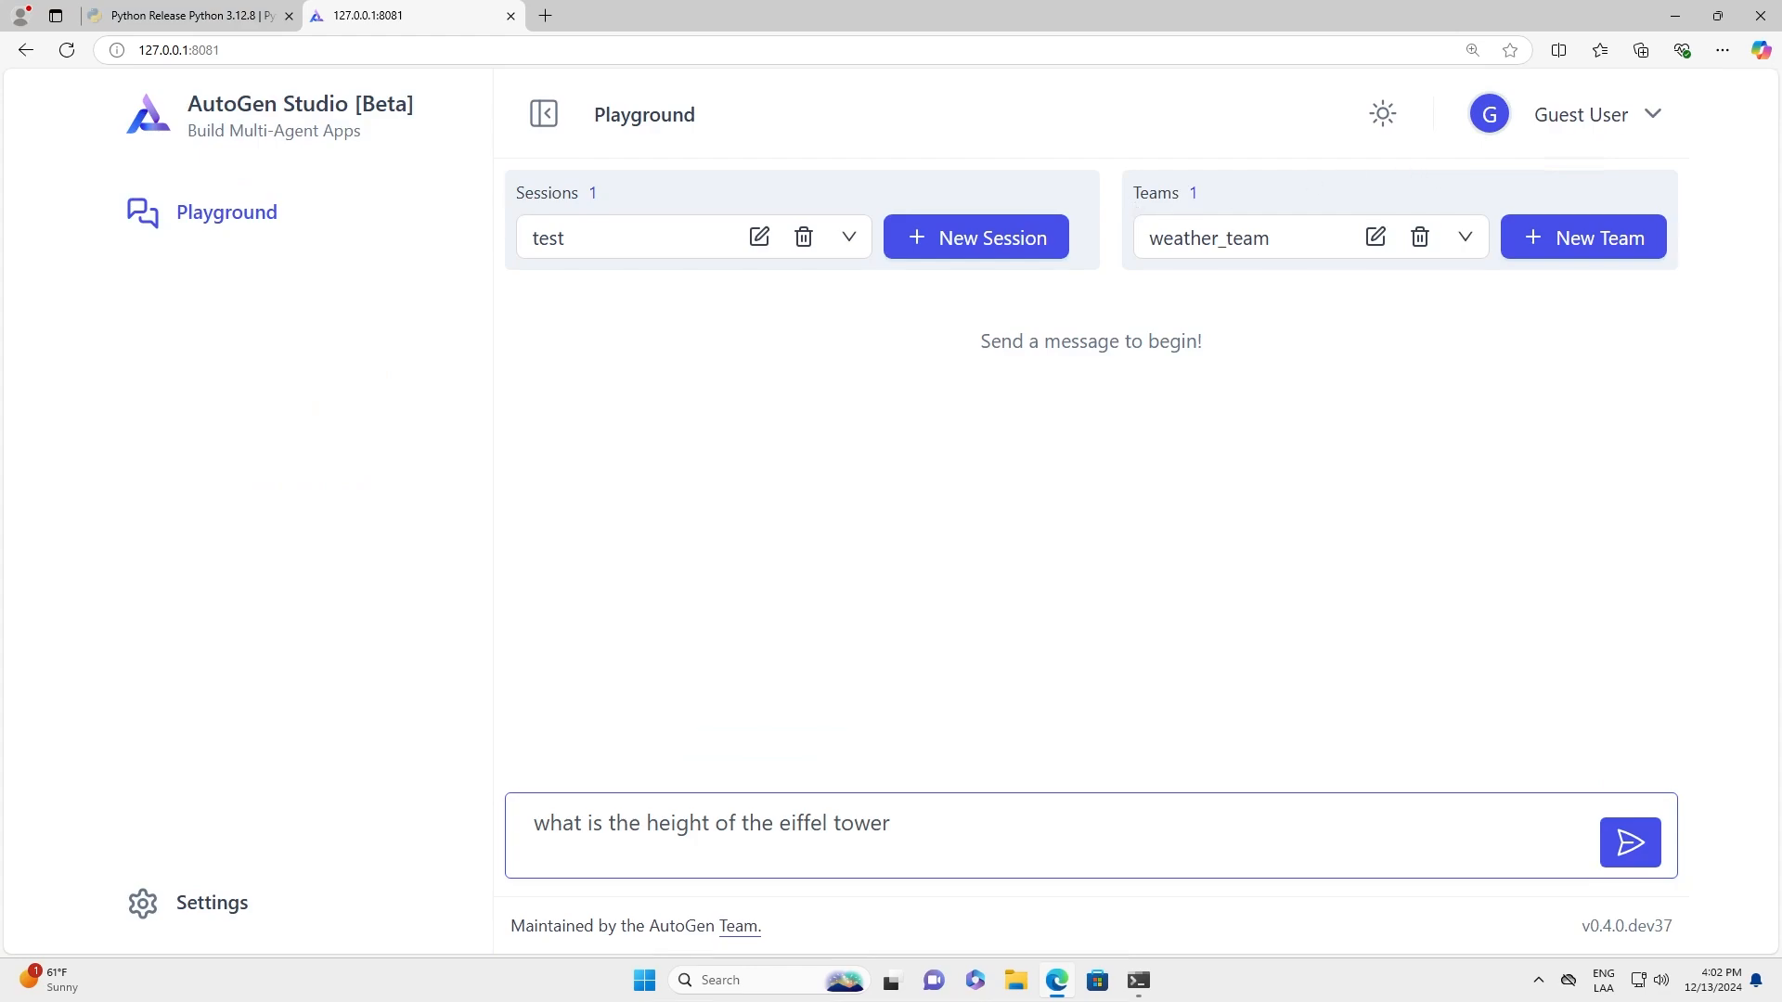
- Start a new team and examine the weather_team JSON definition from its participants to the termination condition
left_click(1582, 239)
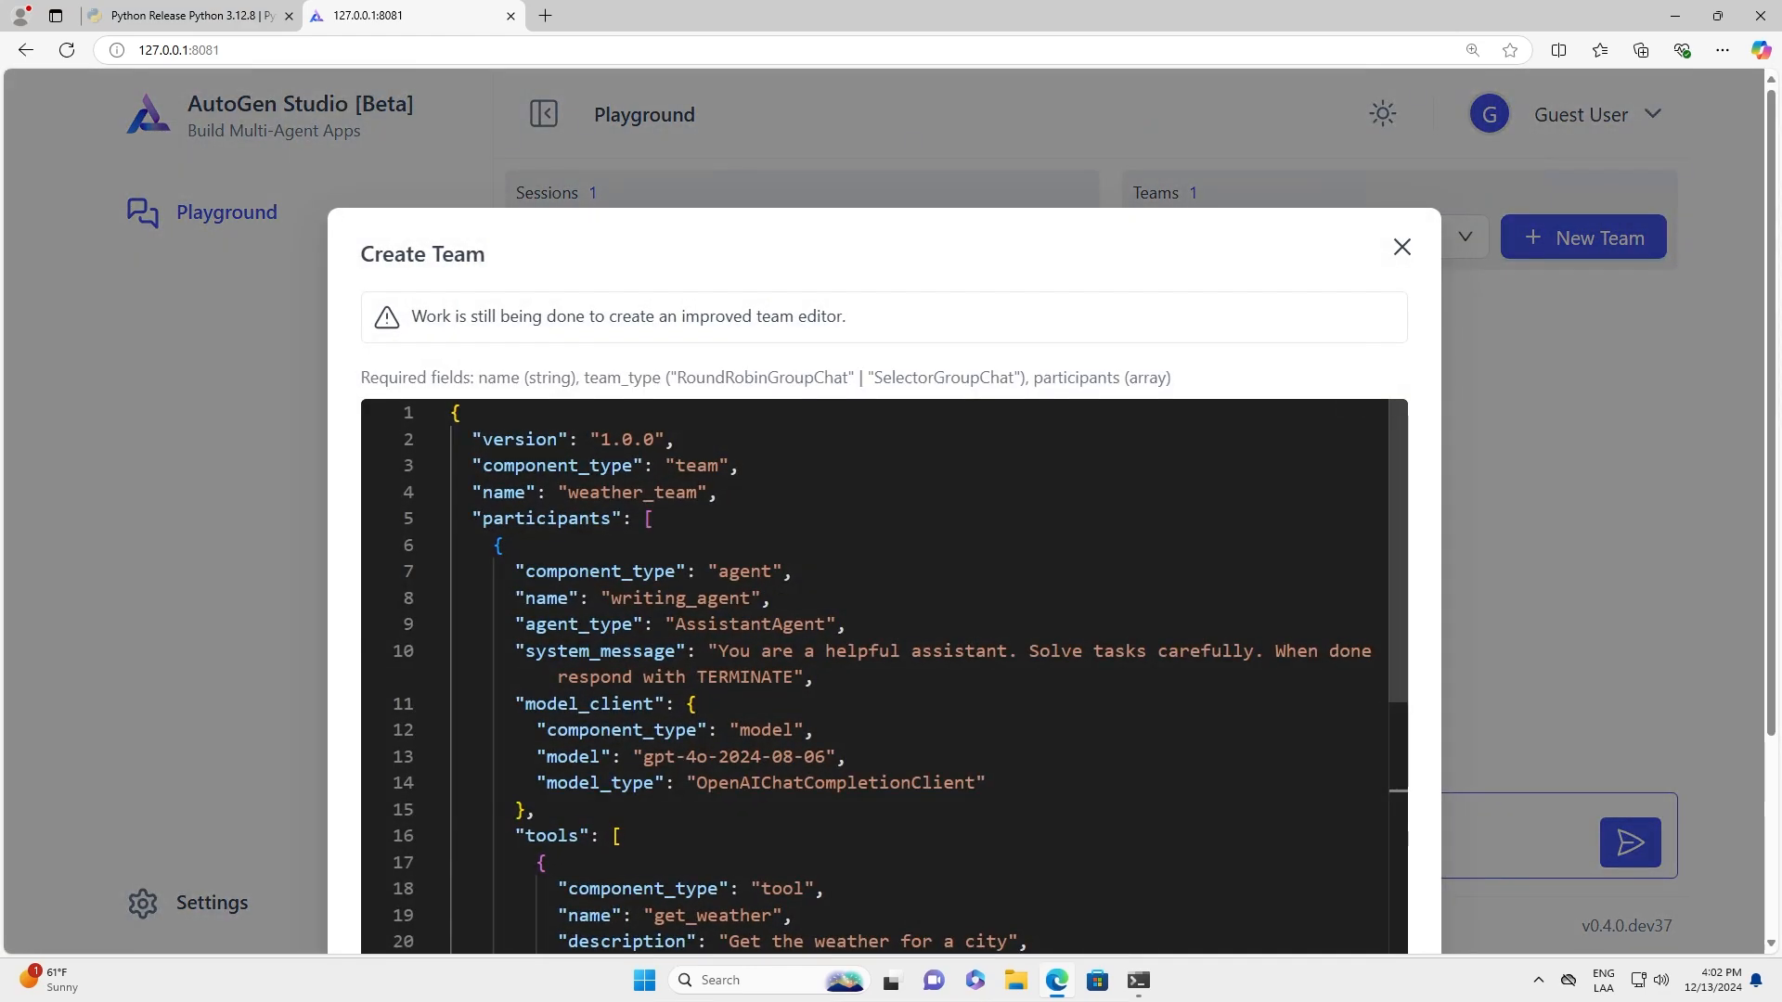
scroll(1351, 436, "down", 4)
scroll(882, 677, "down", 3)
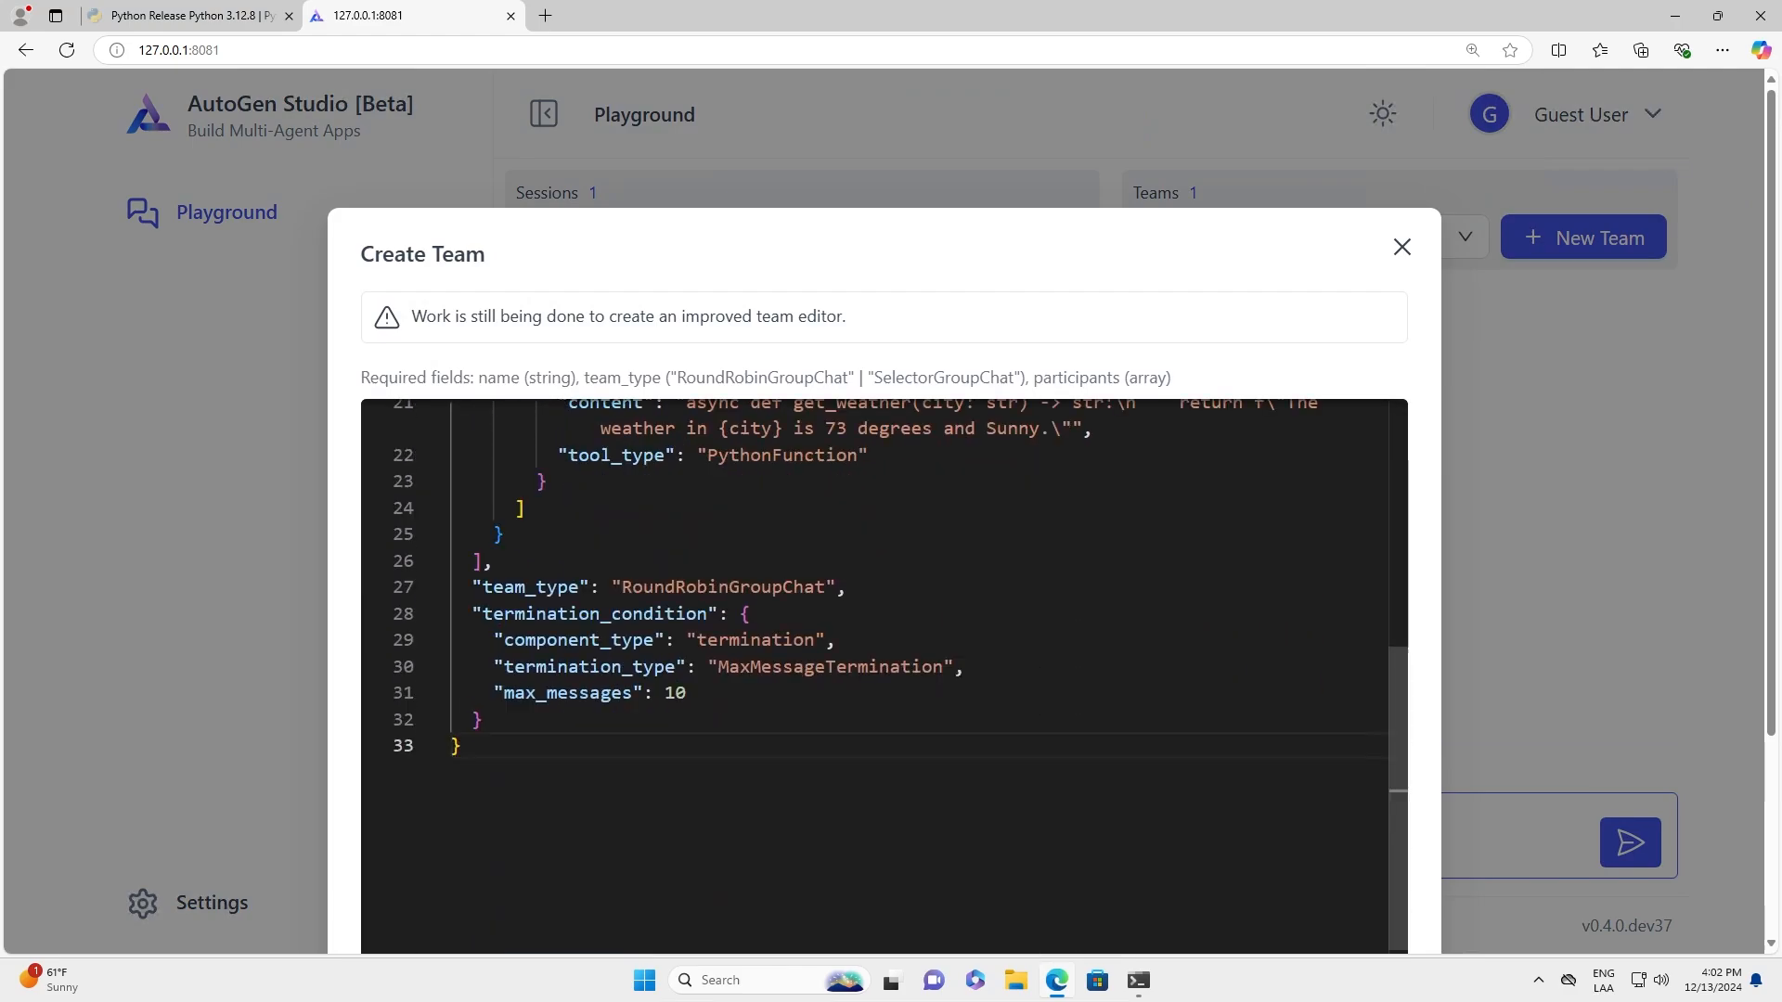
scroll(882, 677, "up", 7)
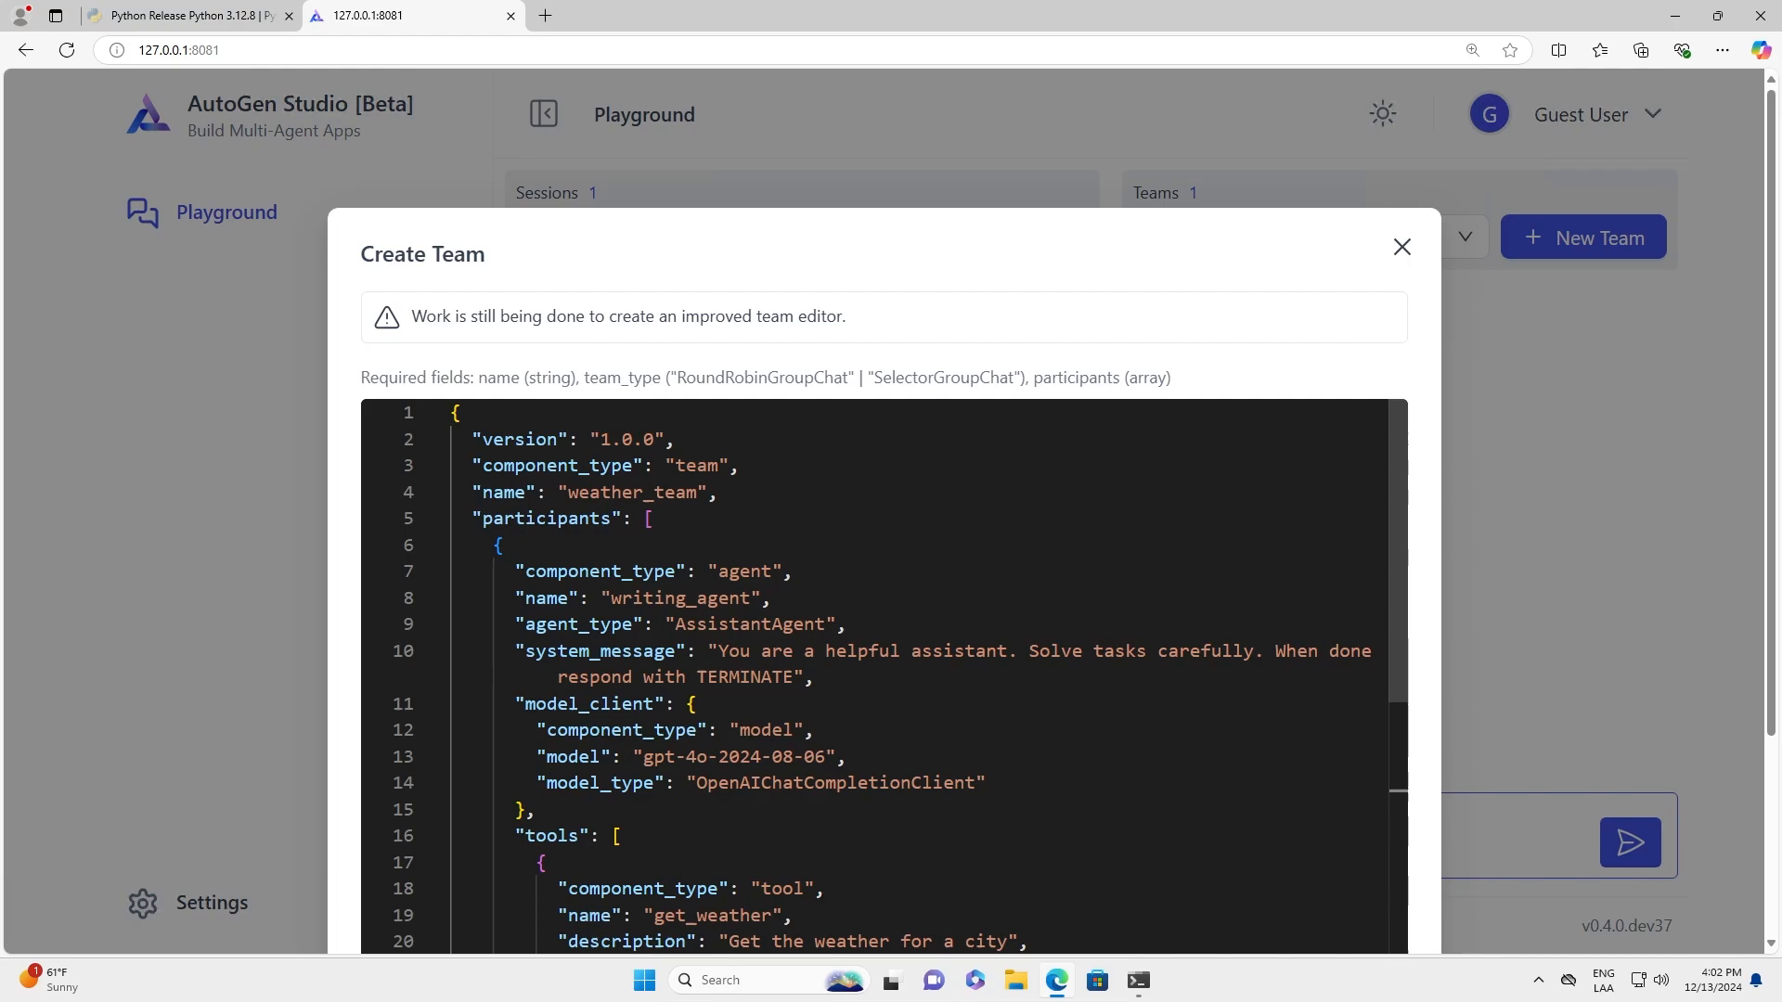
scroll(881, 678, "down", 3)
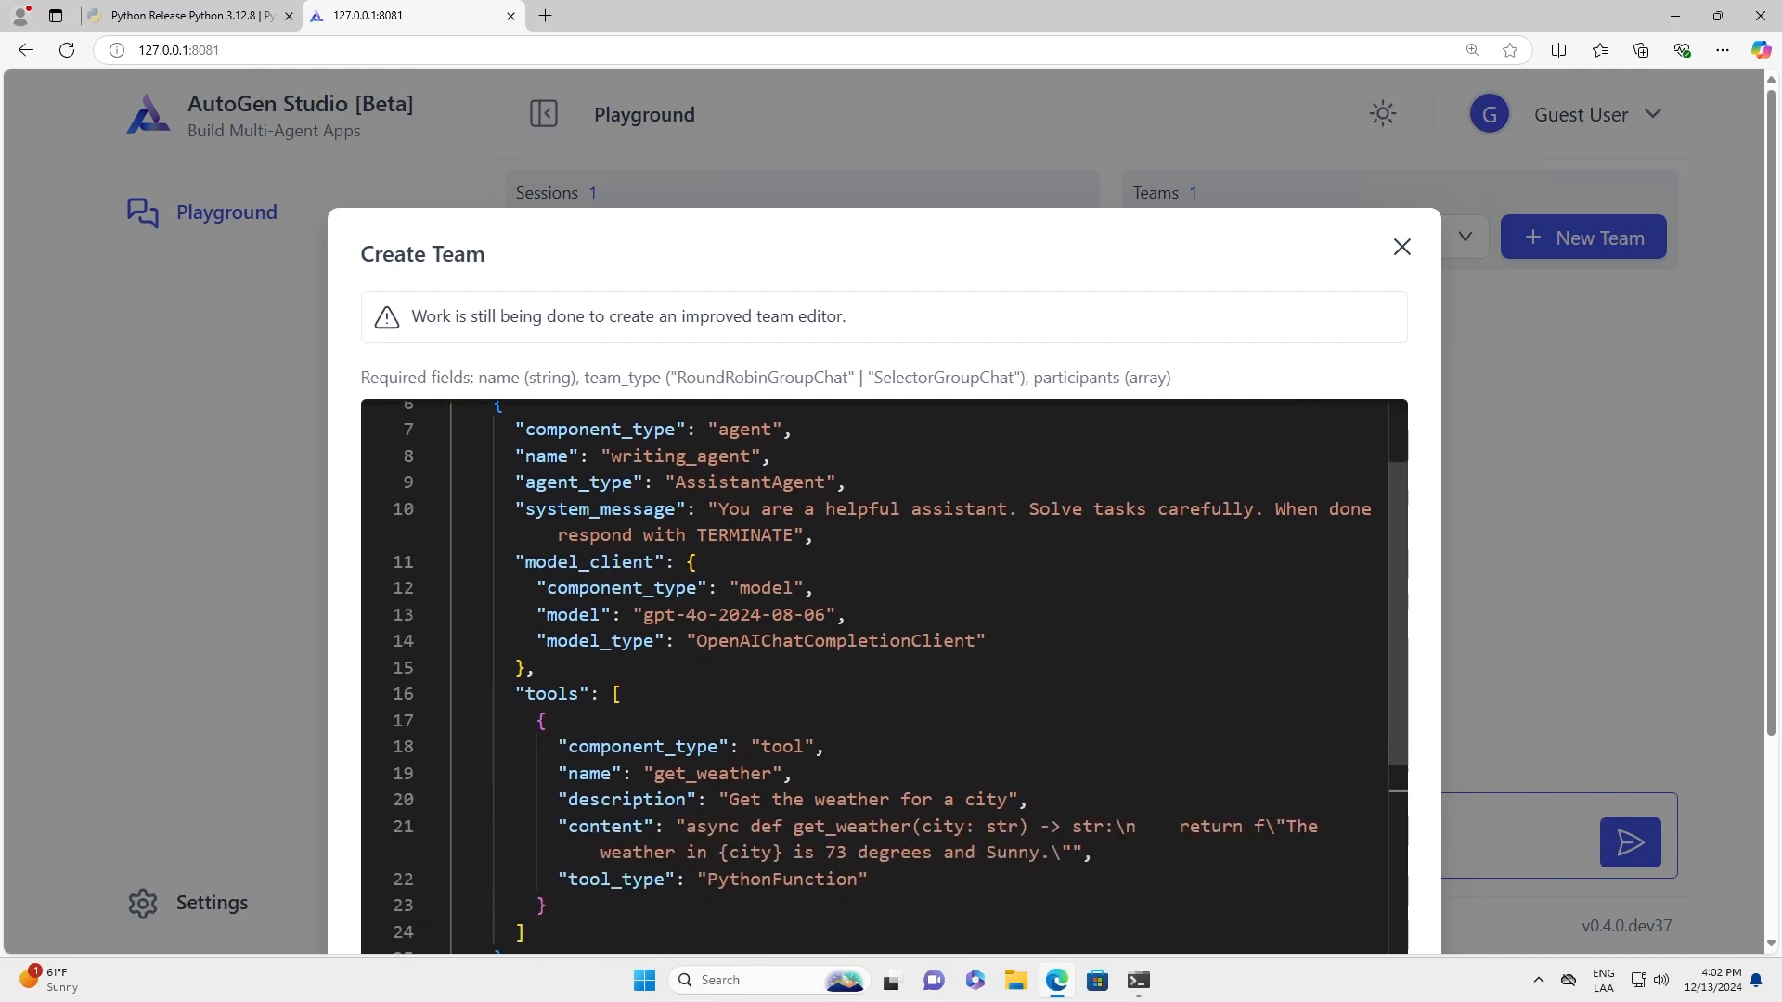
- Highlight the team's model_client block and system_message, review the remaining JSON, and close the Create Team dialog without saving
left_click_drag(492, 561, 985, 641)
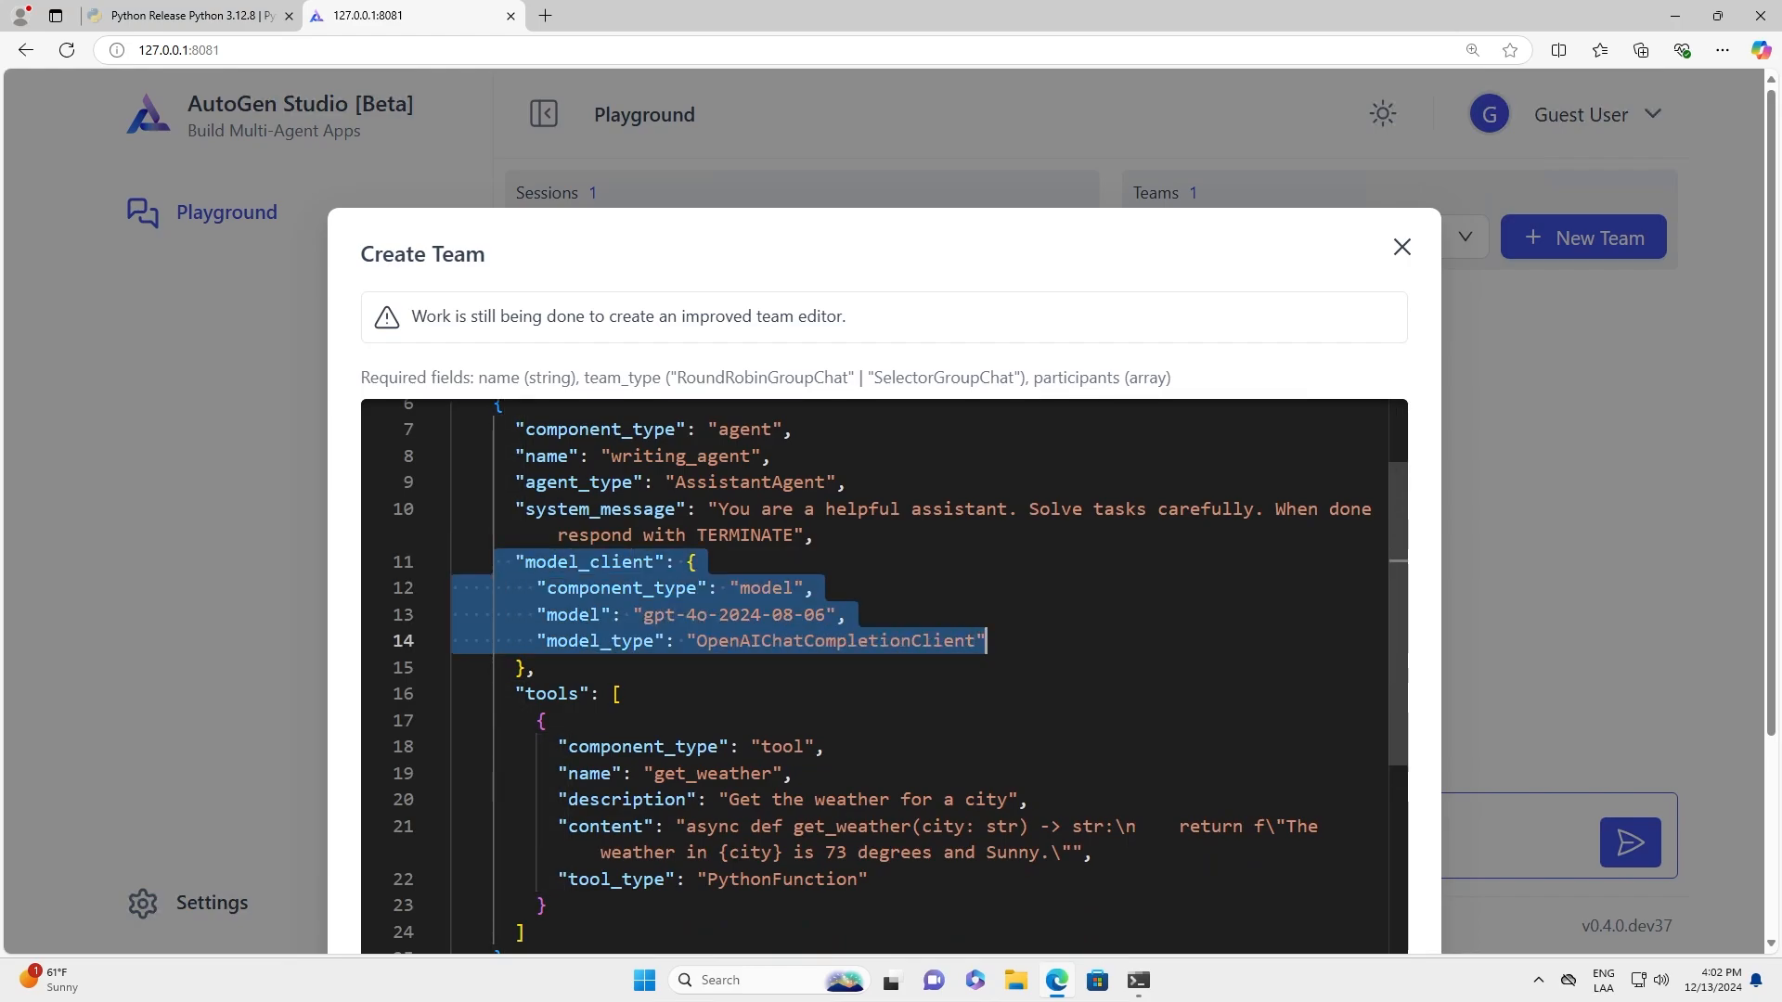
left_click_drag(502, 509, 814, 534)
scroll(835, 575, "down", 5)
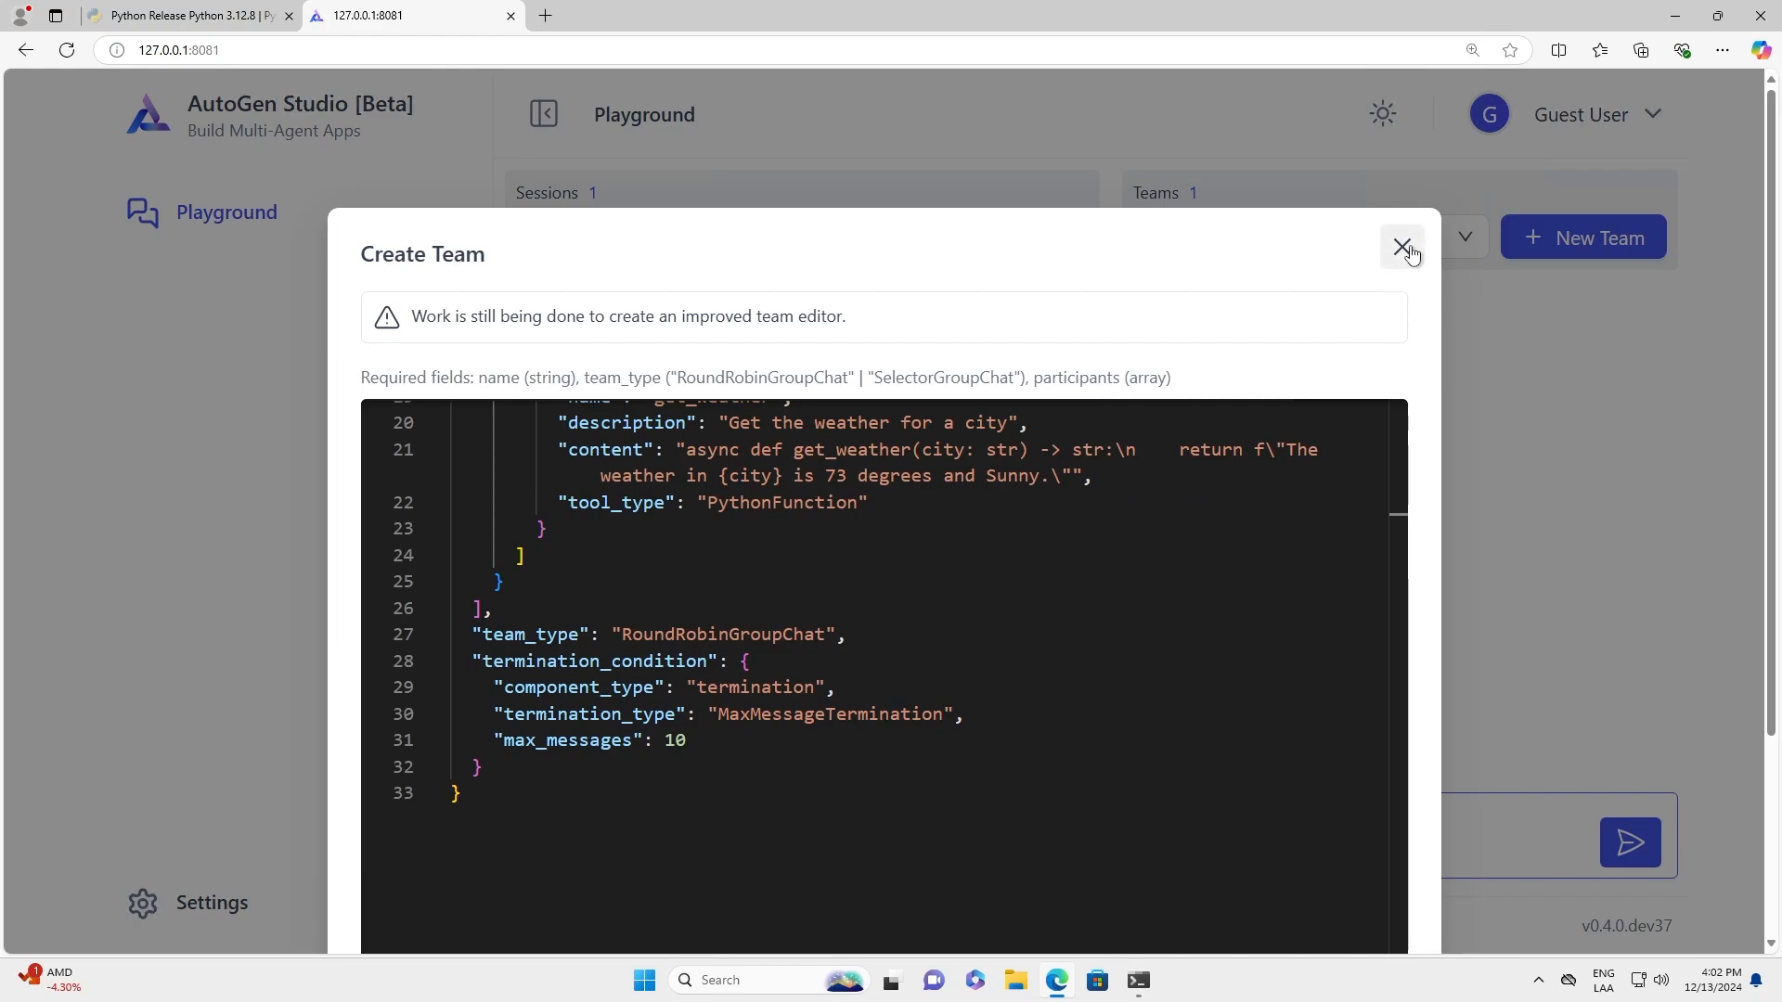
left_click(1403, 249)
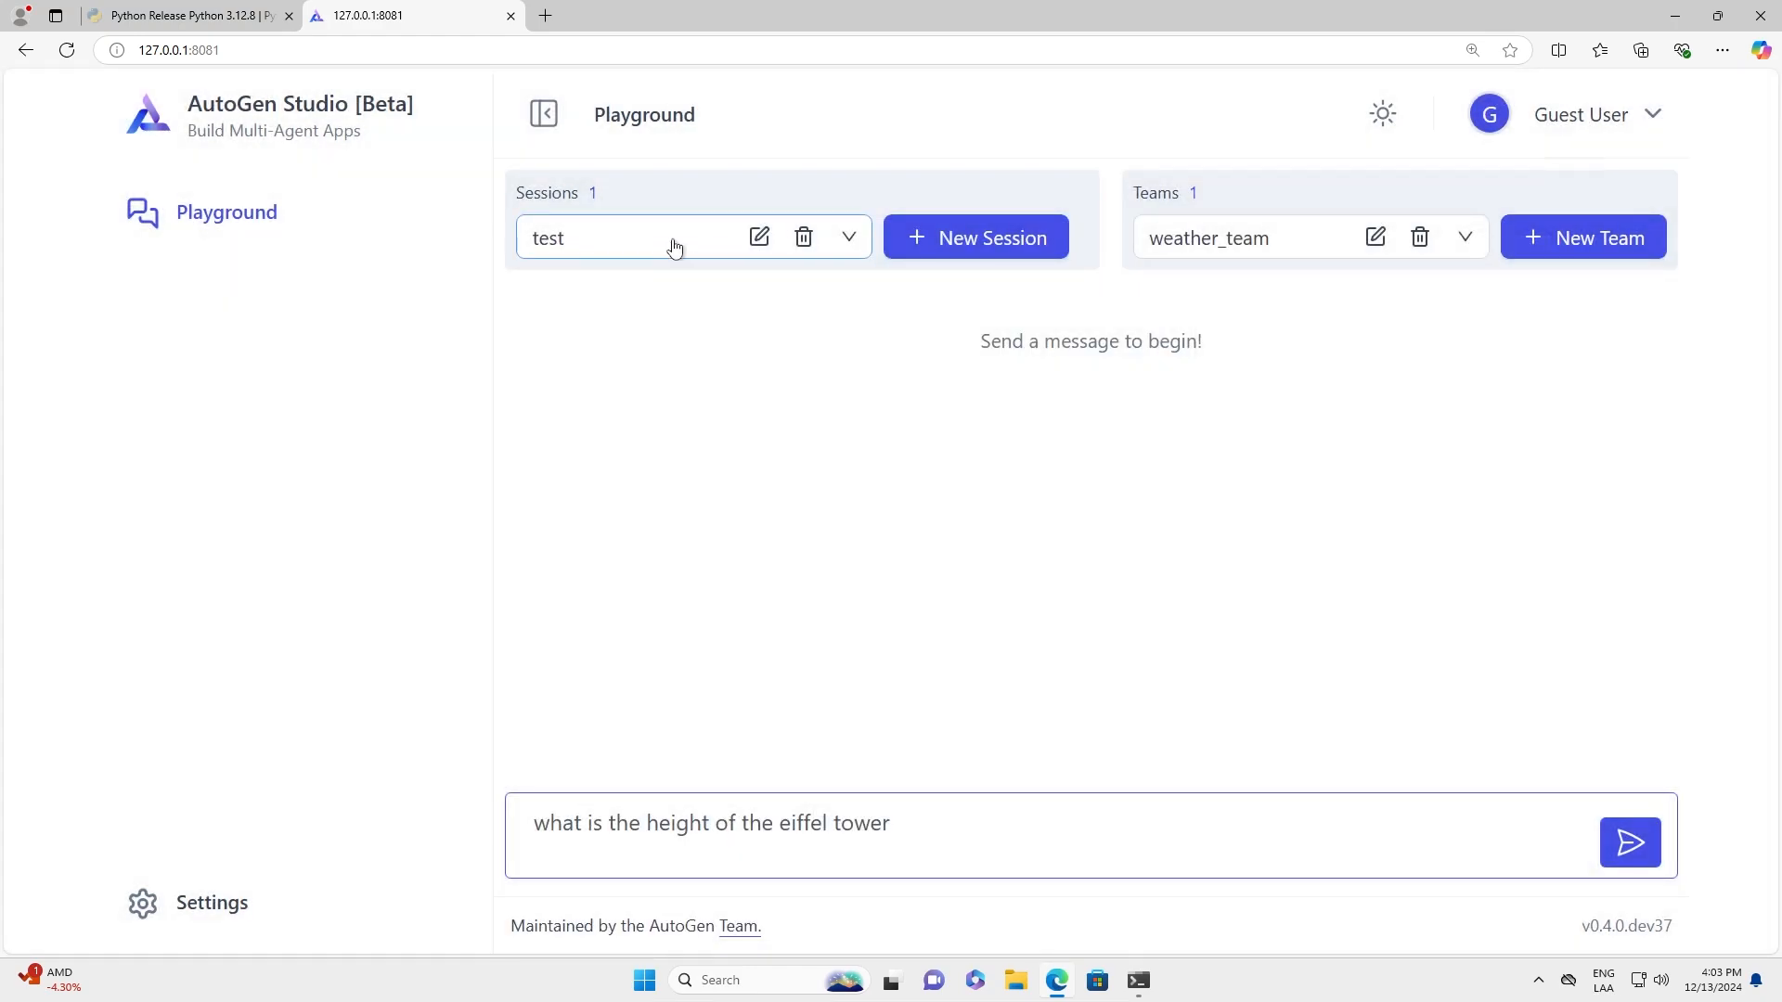
- Create a new session named test1 that uses the weather_team team
left_click(684, 235)
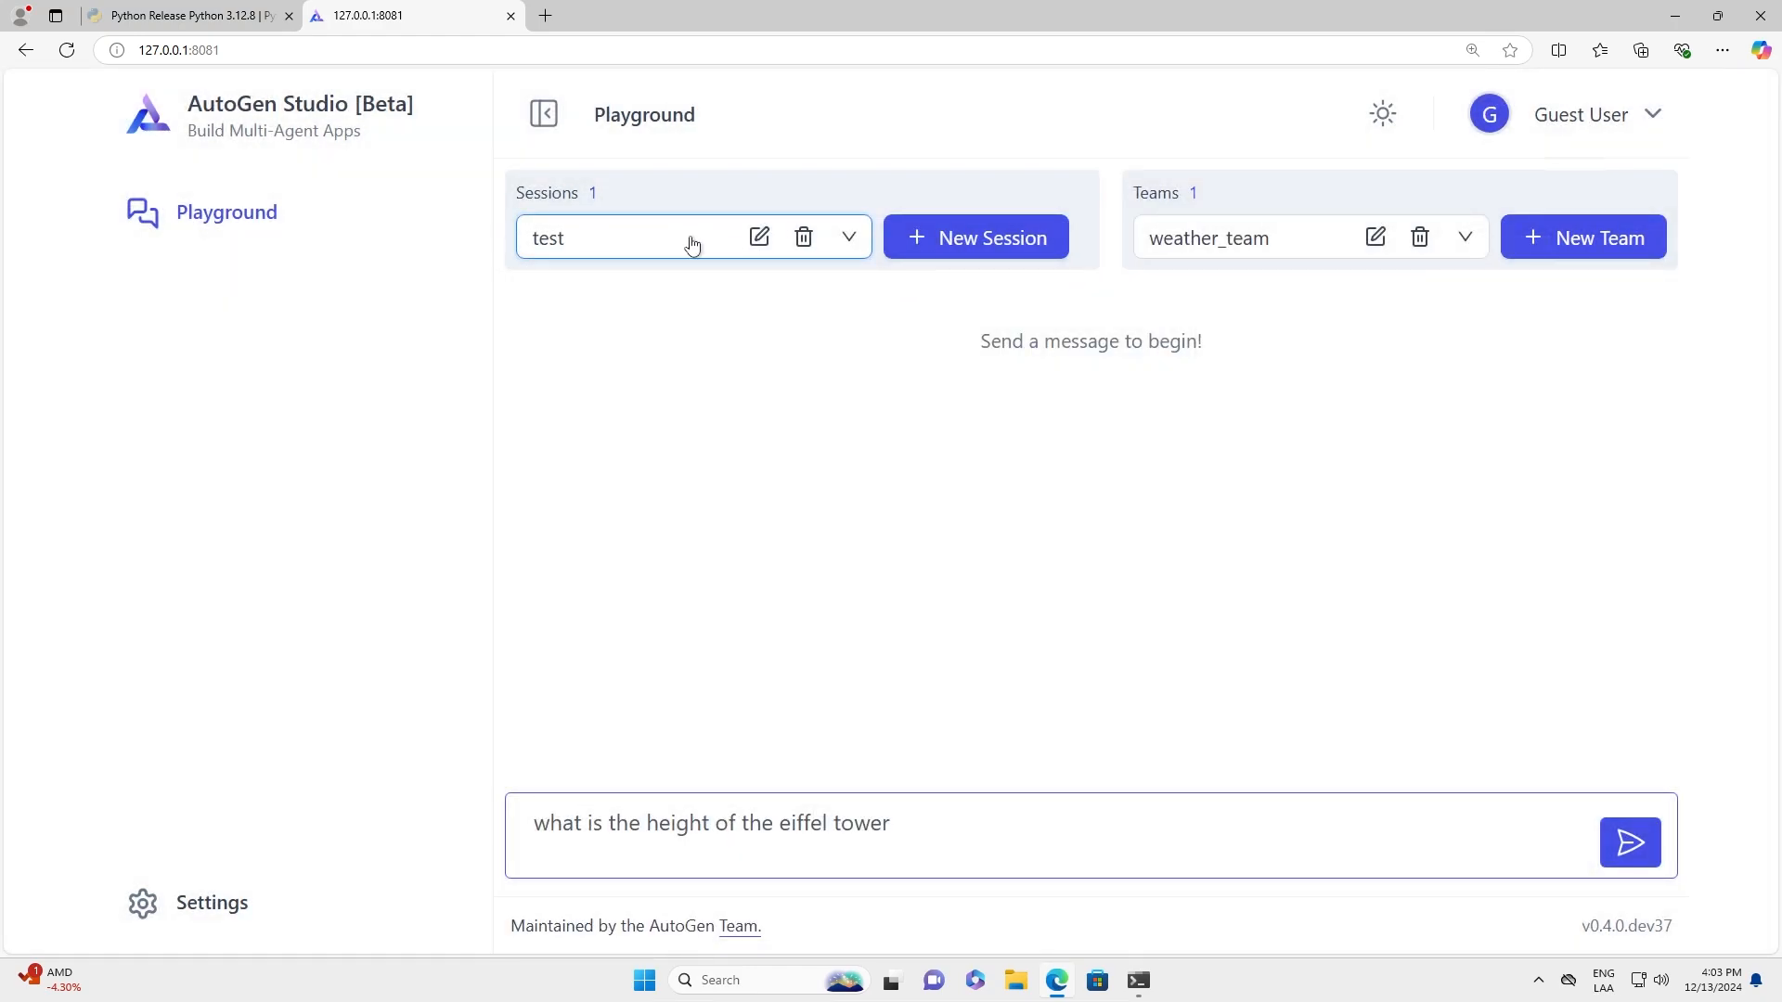
left_click(682, 242)
left_click(616, 336)
left_click(956, 241)
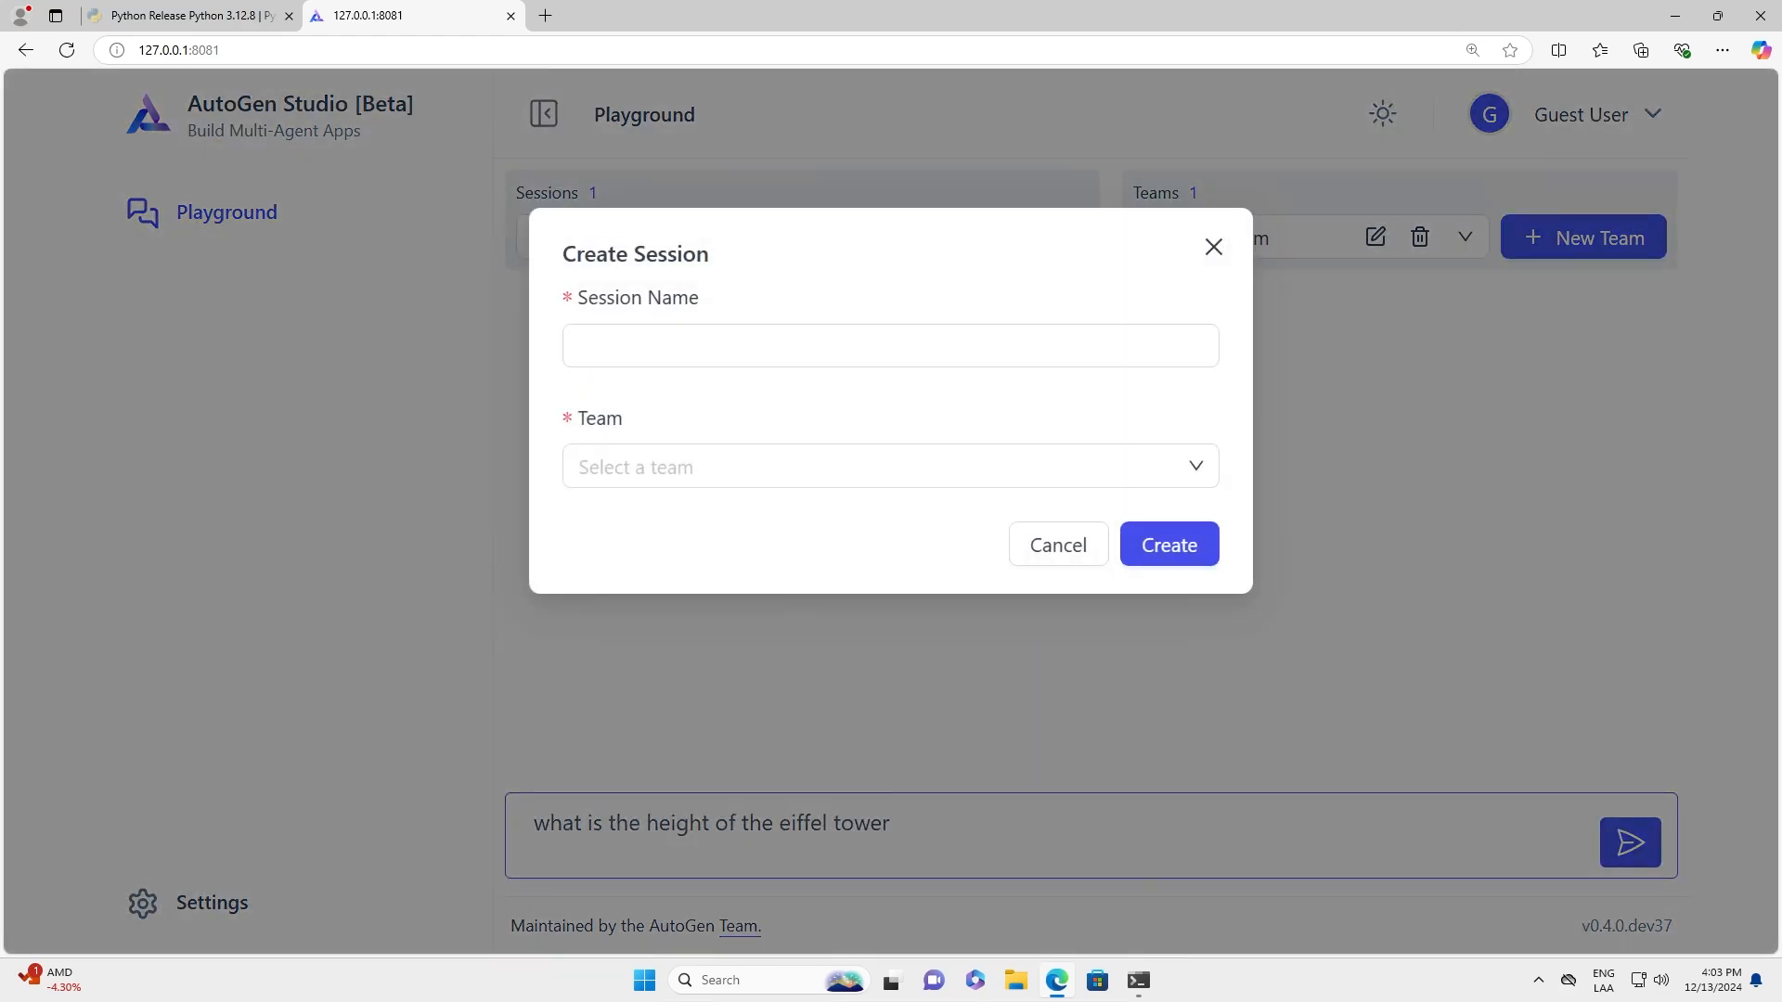
left_click(781, 346)
type("test1")
key("Tab")
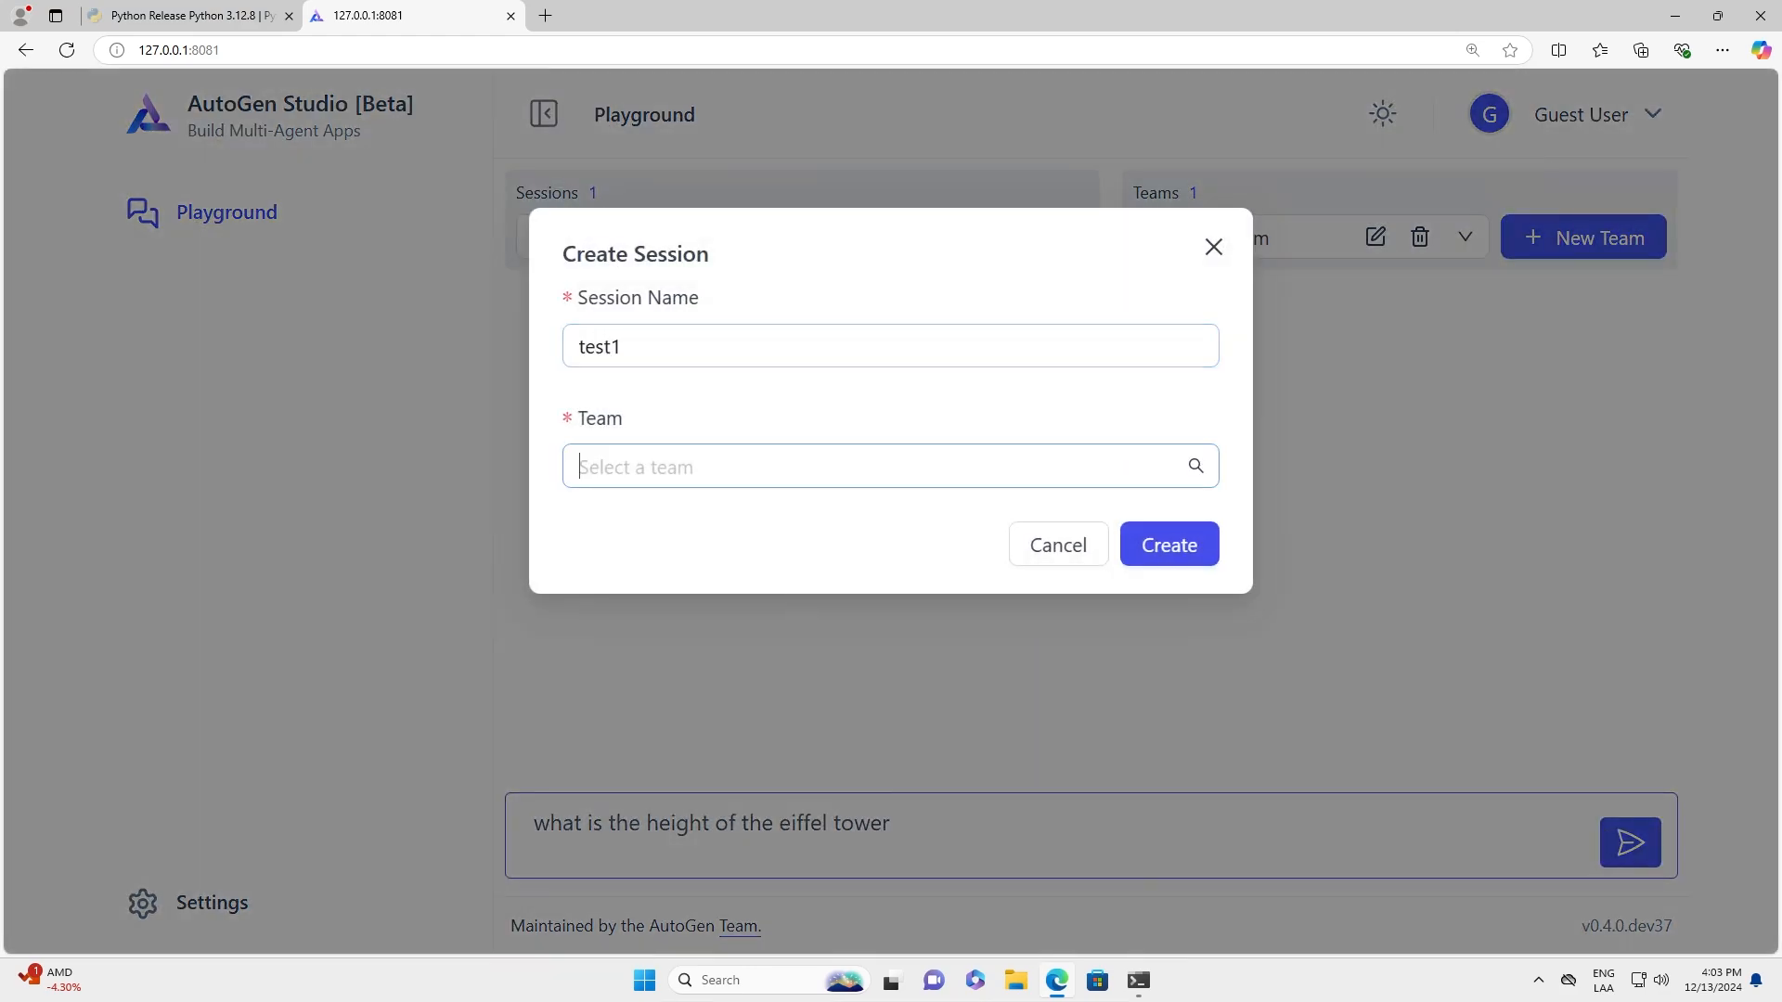
type("t")
left_click(831, 529)
left_click(1155, 548)
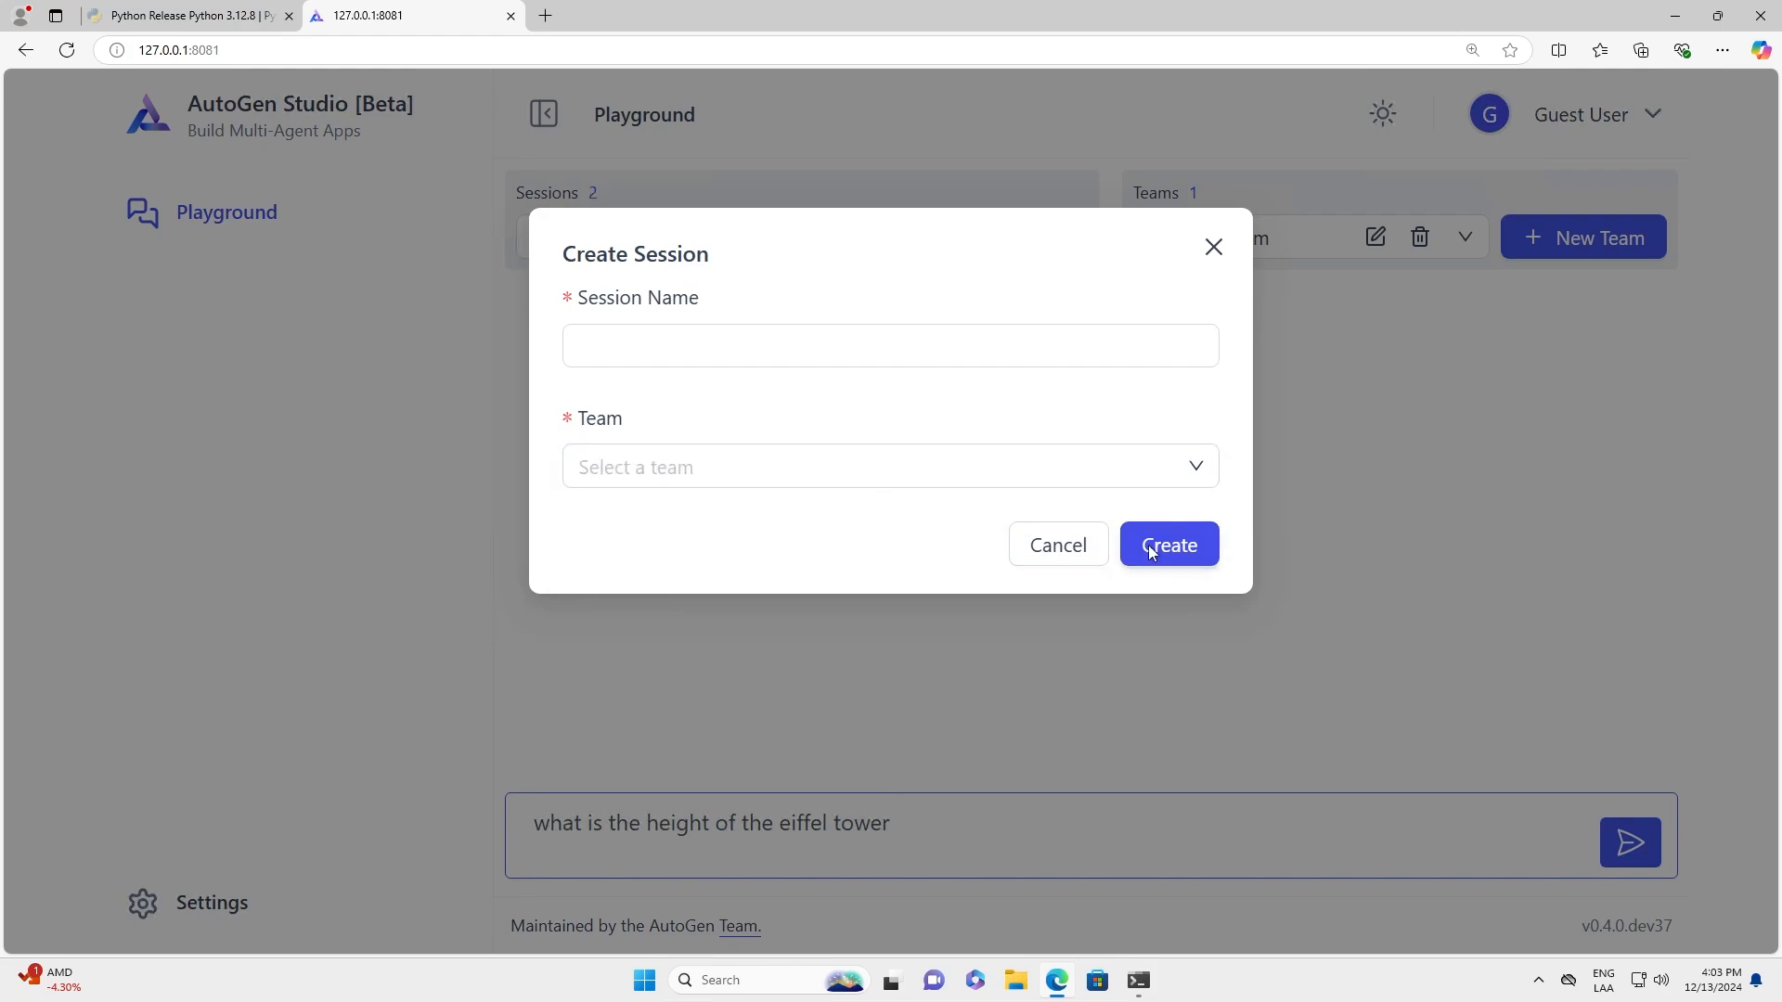
- Send the question "what is the height of the eiffel tower" in the test1 session and highlight the agent team's final answer
left_click(891, 813)
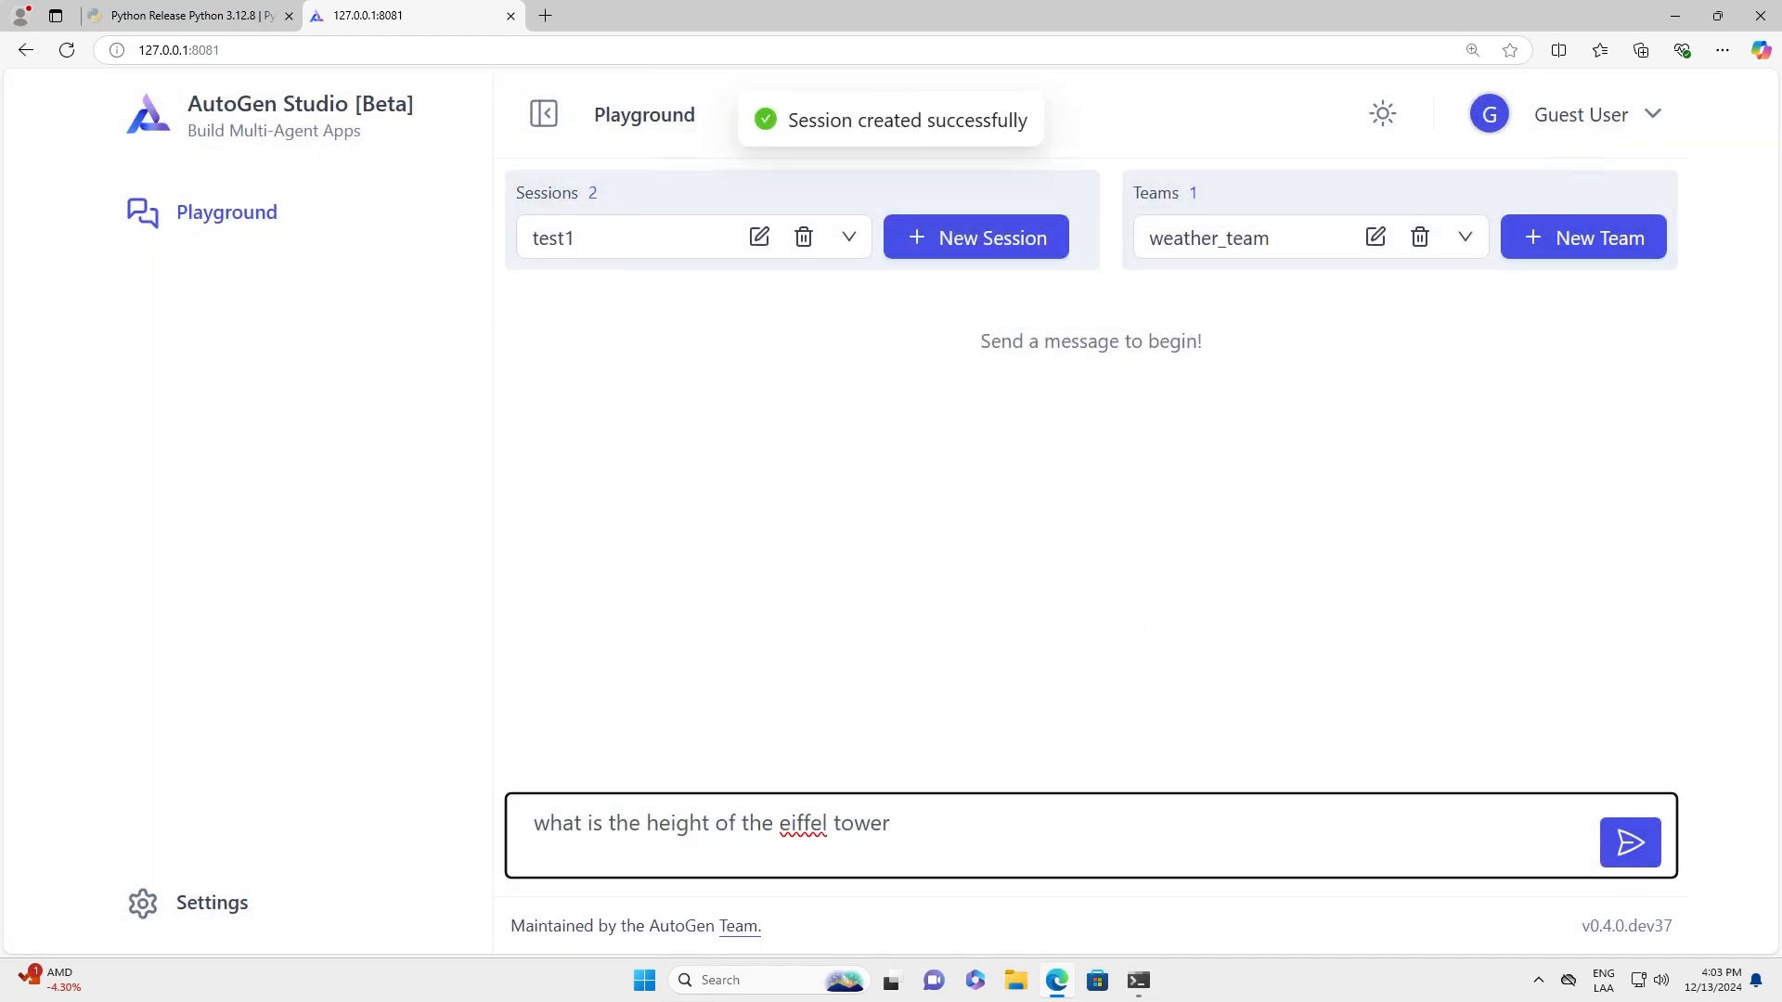
left_click(1630, 843)
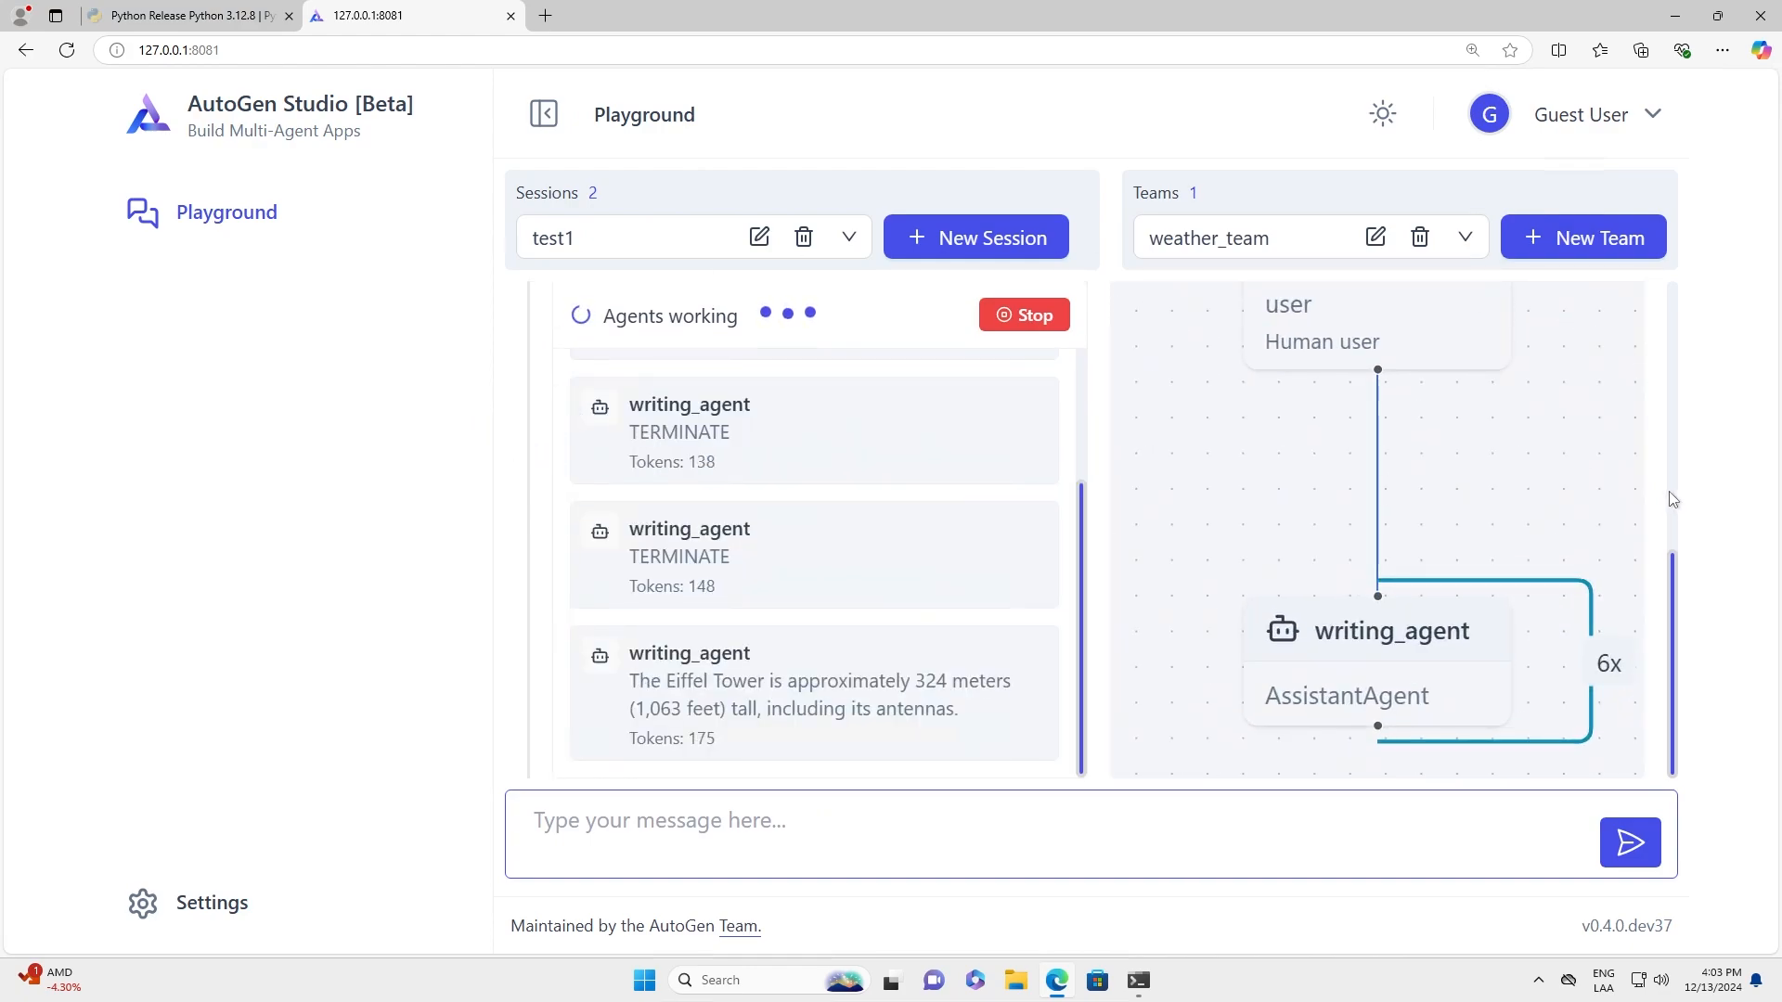
scroll(1634, 322, "up", 4)
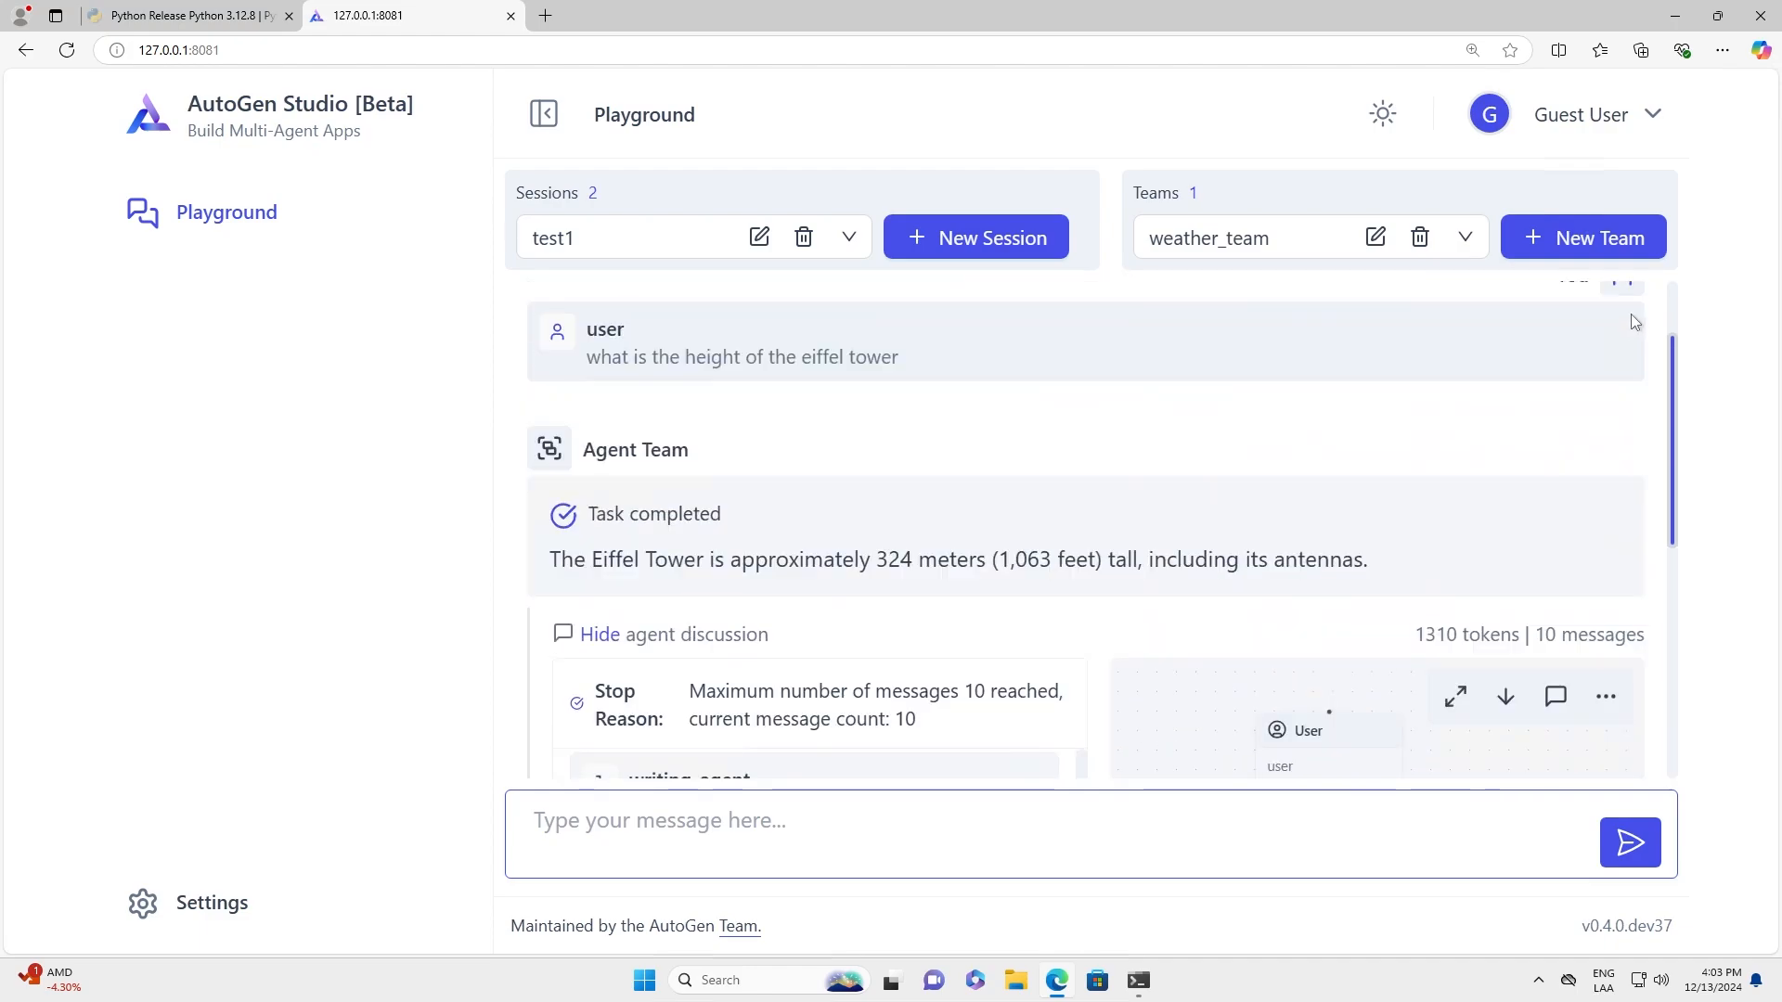
scroll(1634, 322, "up", 2)
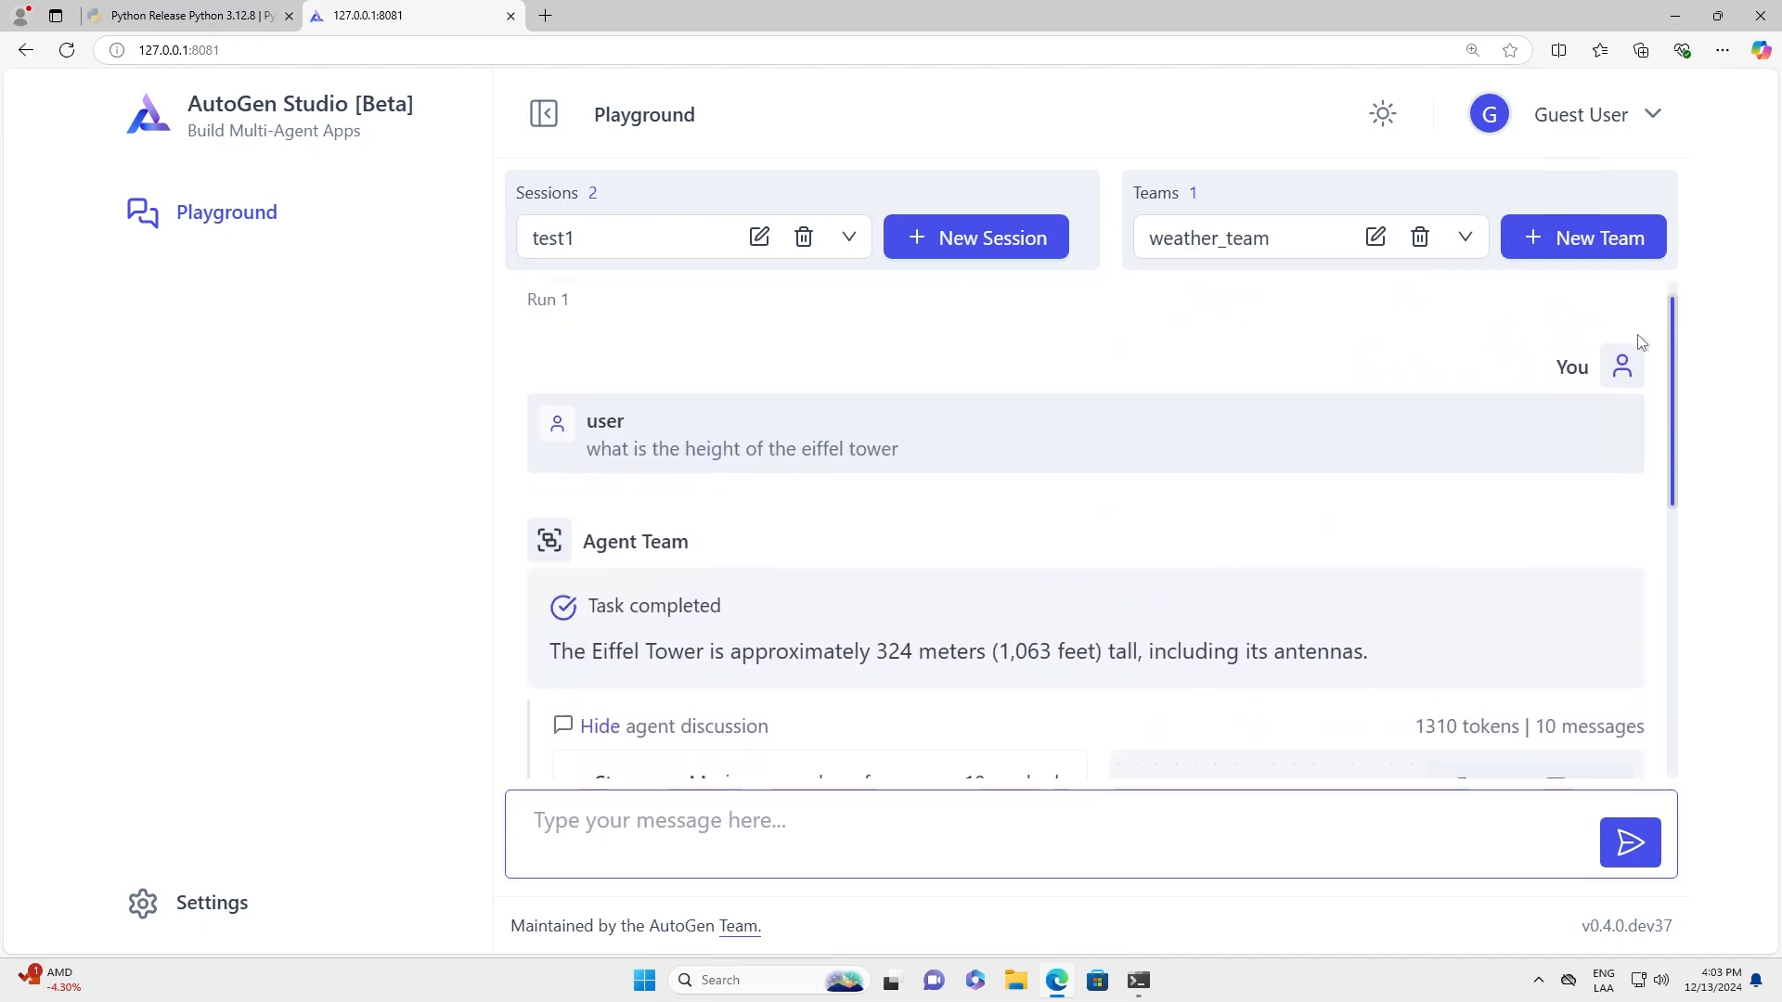
scroll(1640, 371, "down", 4)
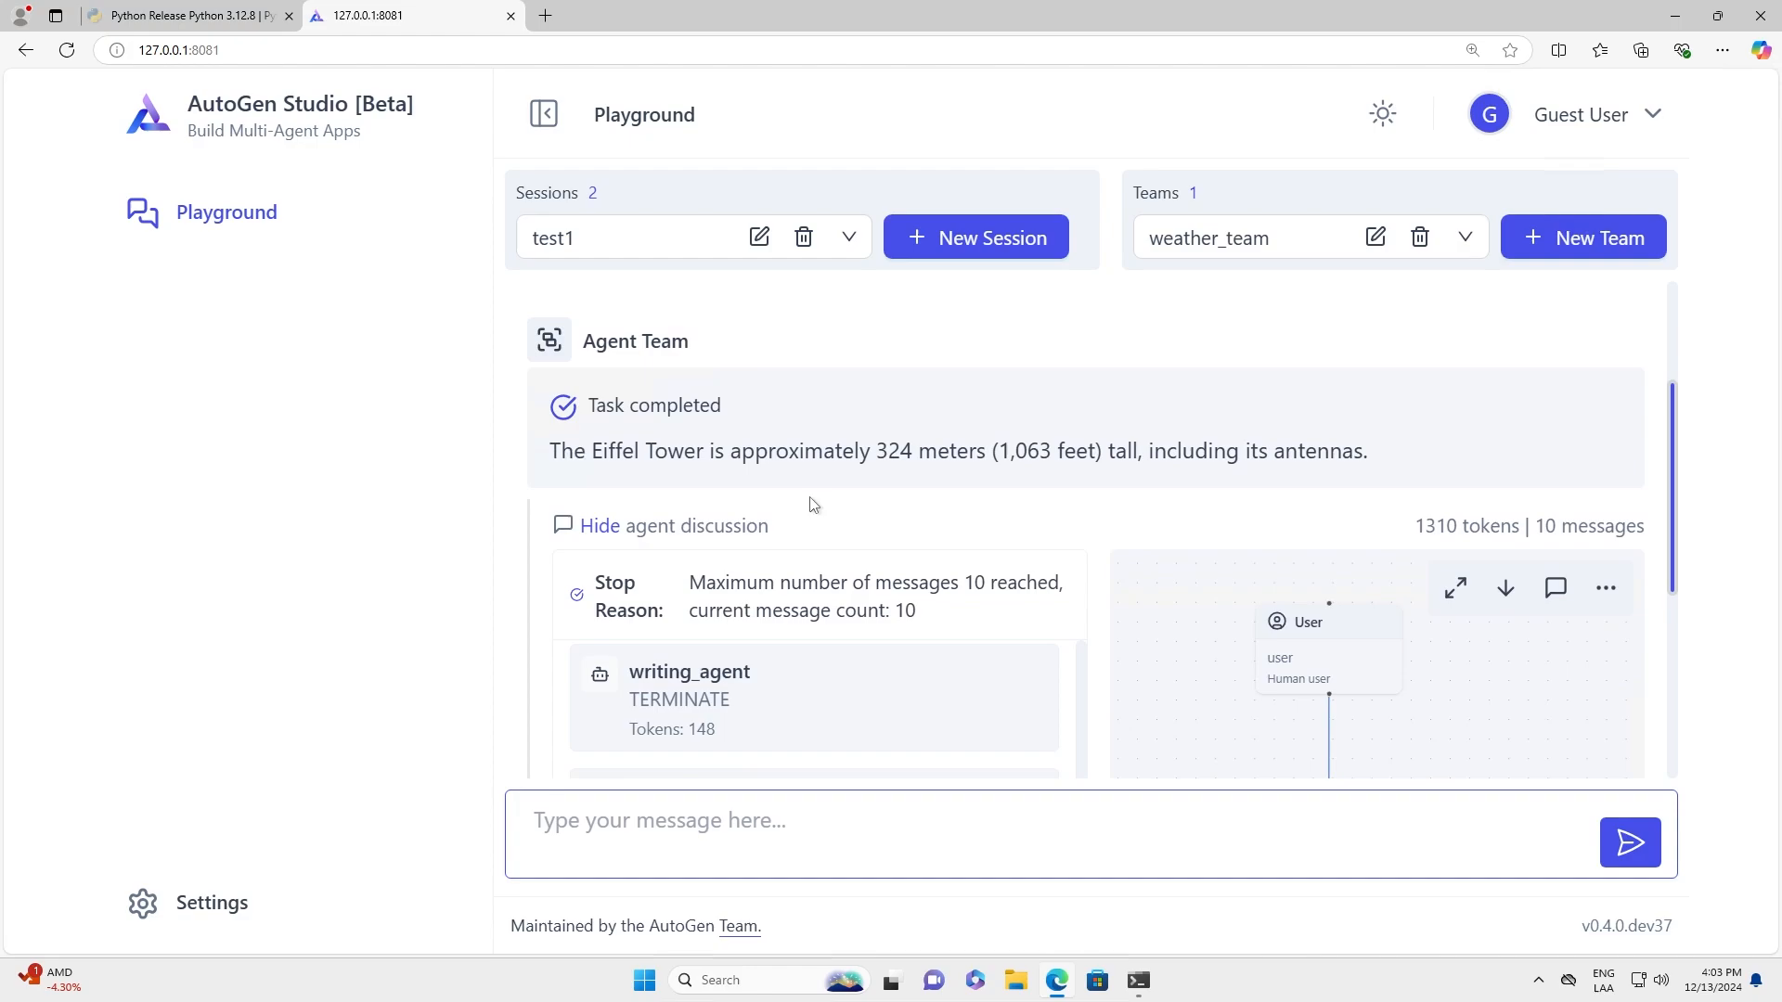
left_click_drag(551, 457, 1418, 459)
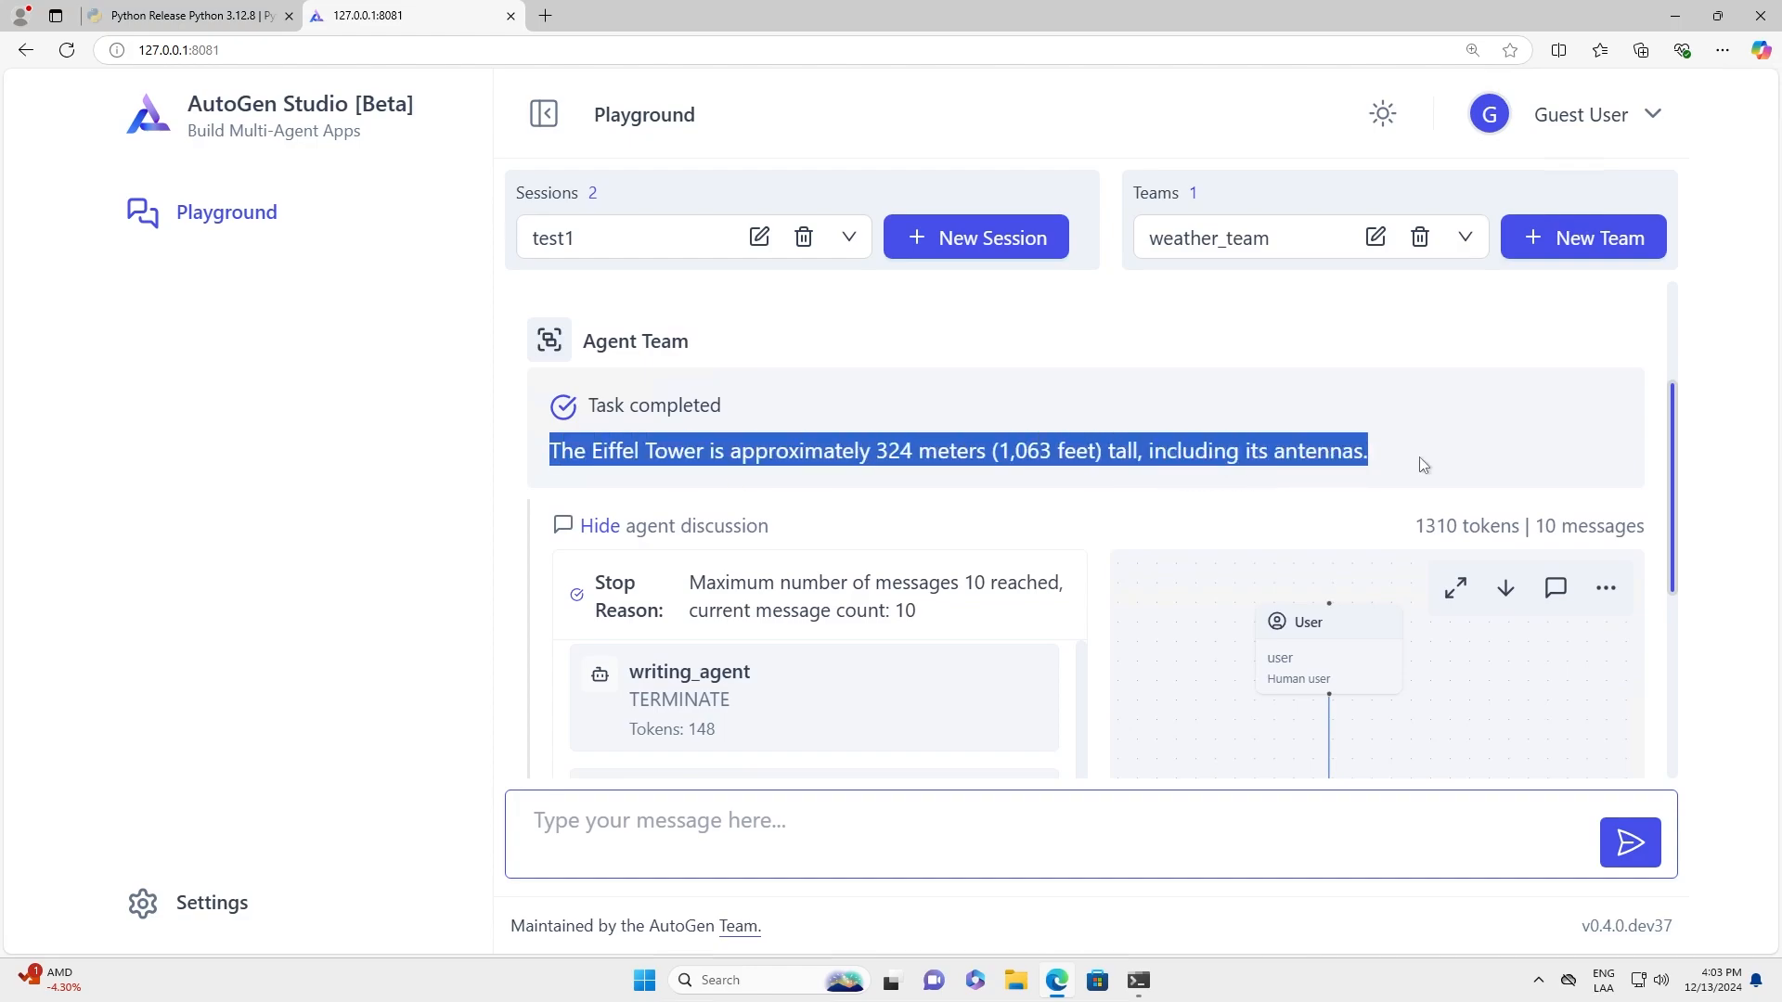
left_click(1077, 501)
- Review the stop reason, the writing_agent messages and the flow diagram in the agent discussion
scroll(1076, 501, "down", 3)
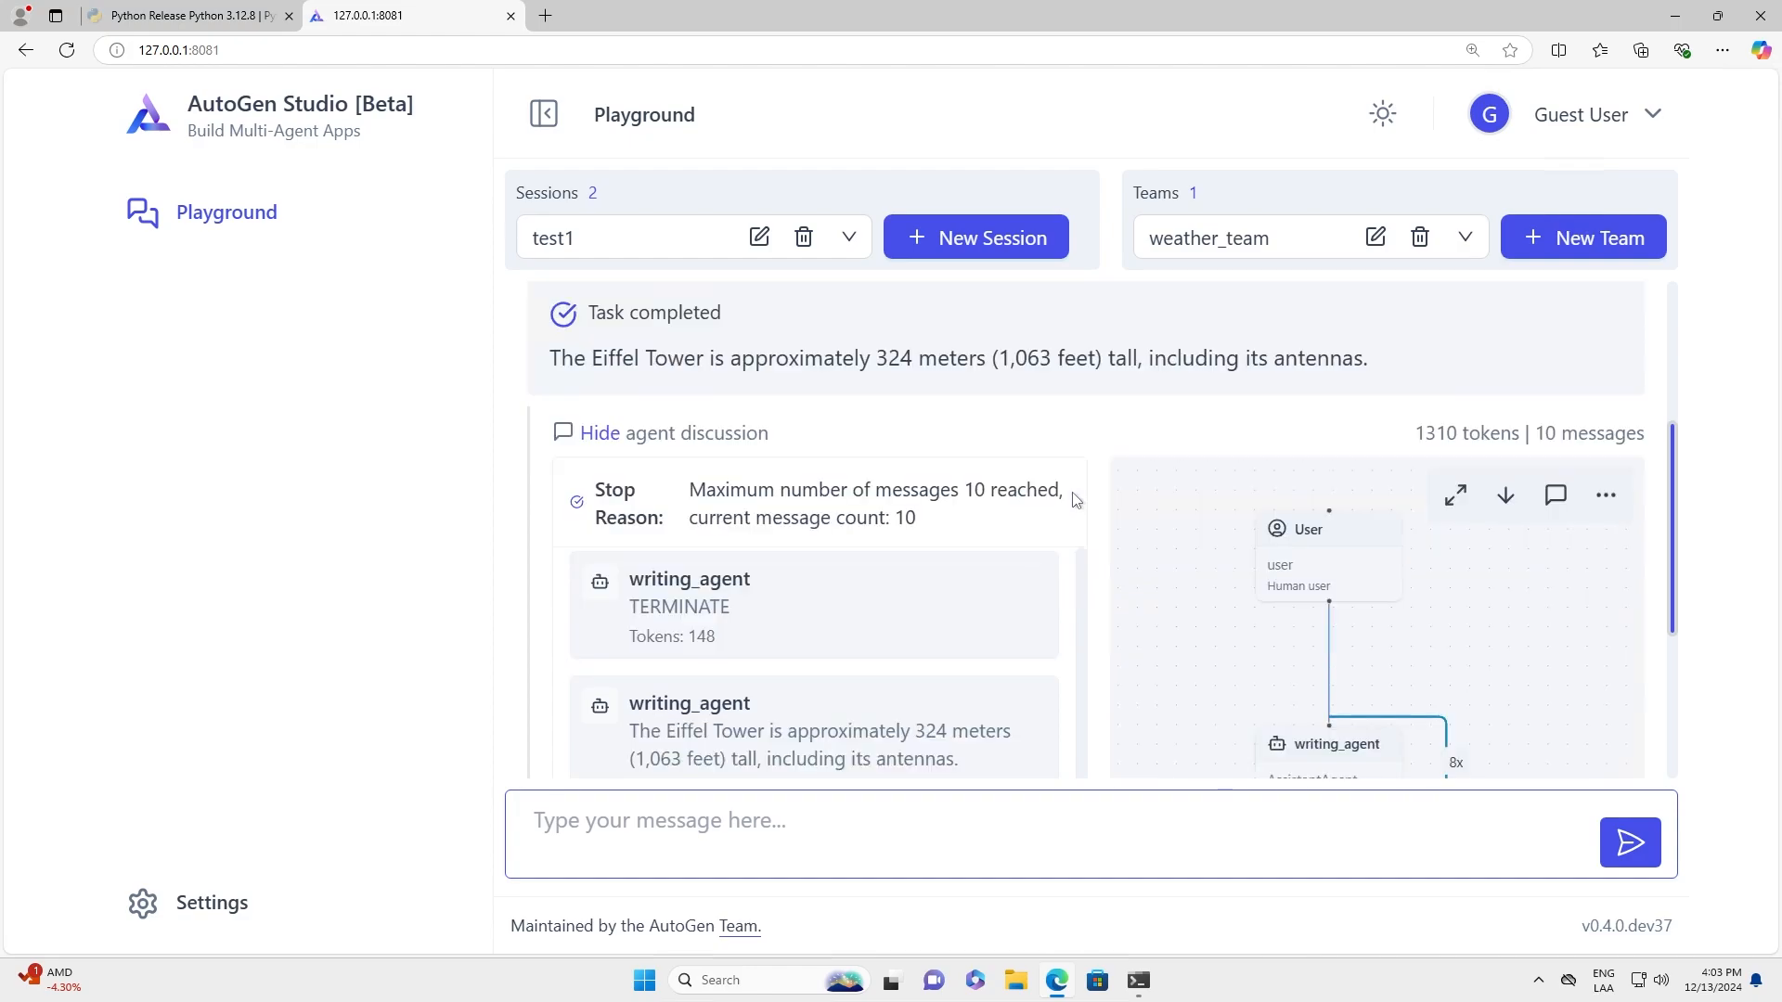
scroll(1077, 501, "down", 3)
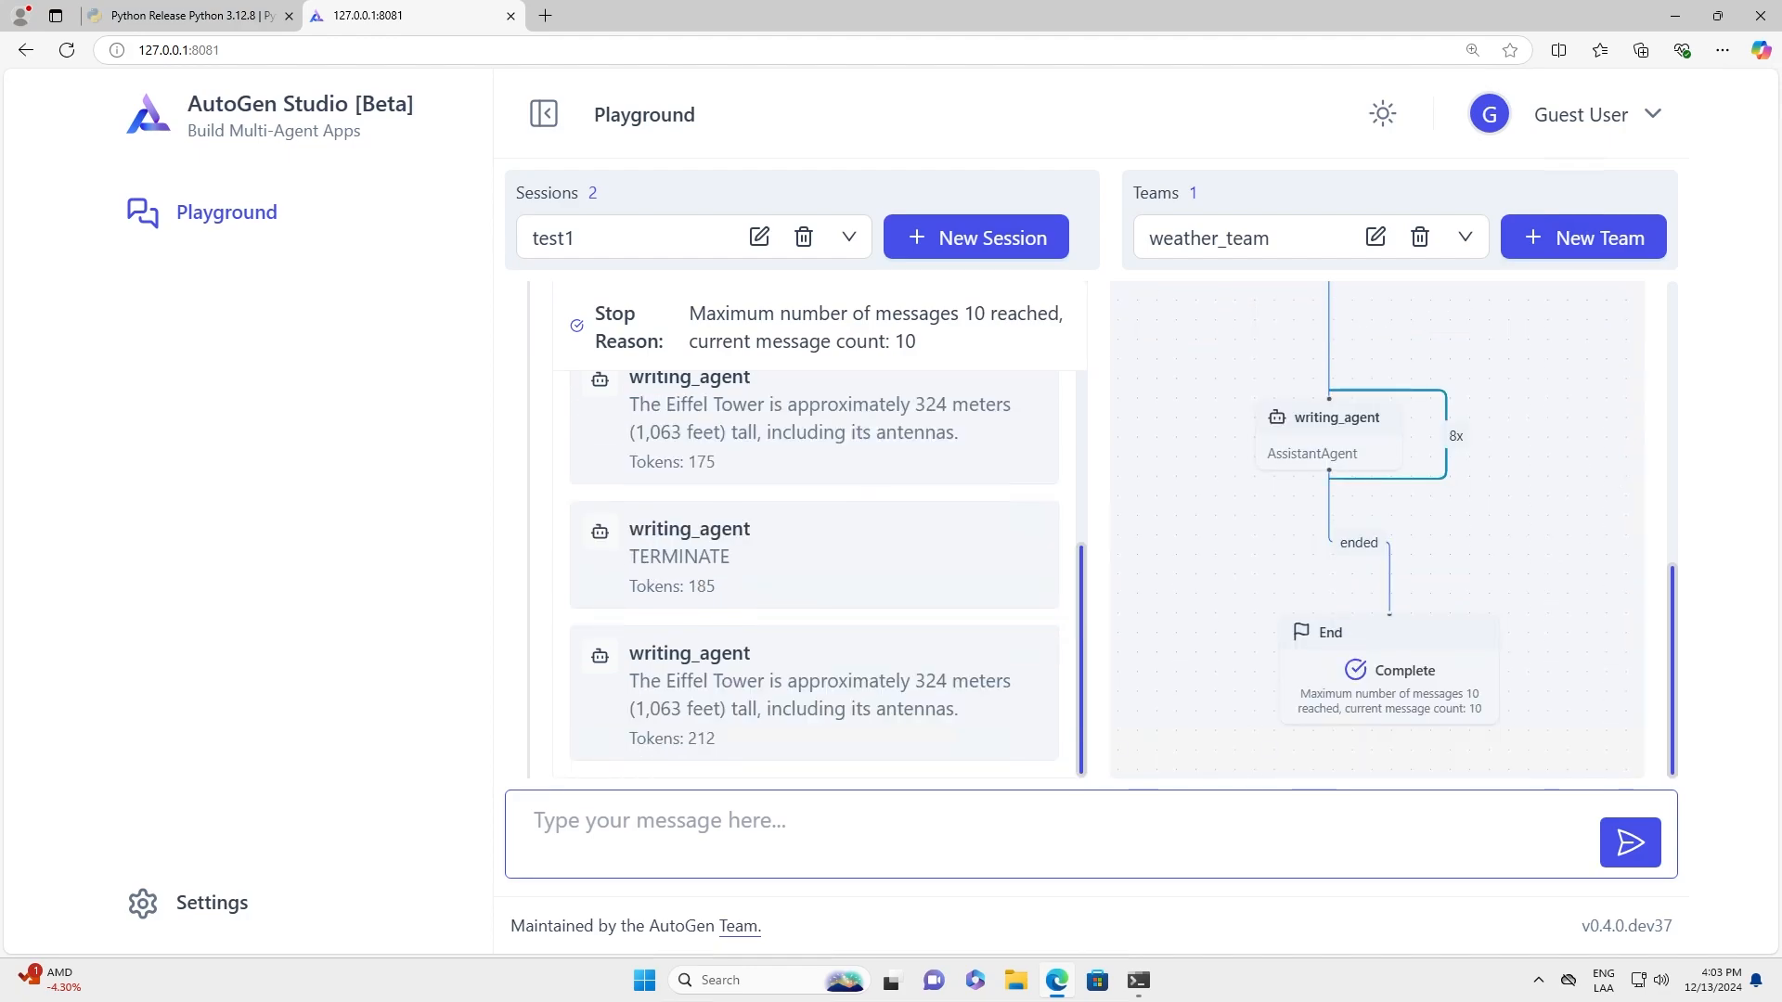
scroll(740, 504, "up", 1)
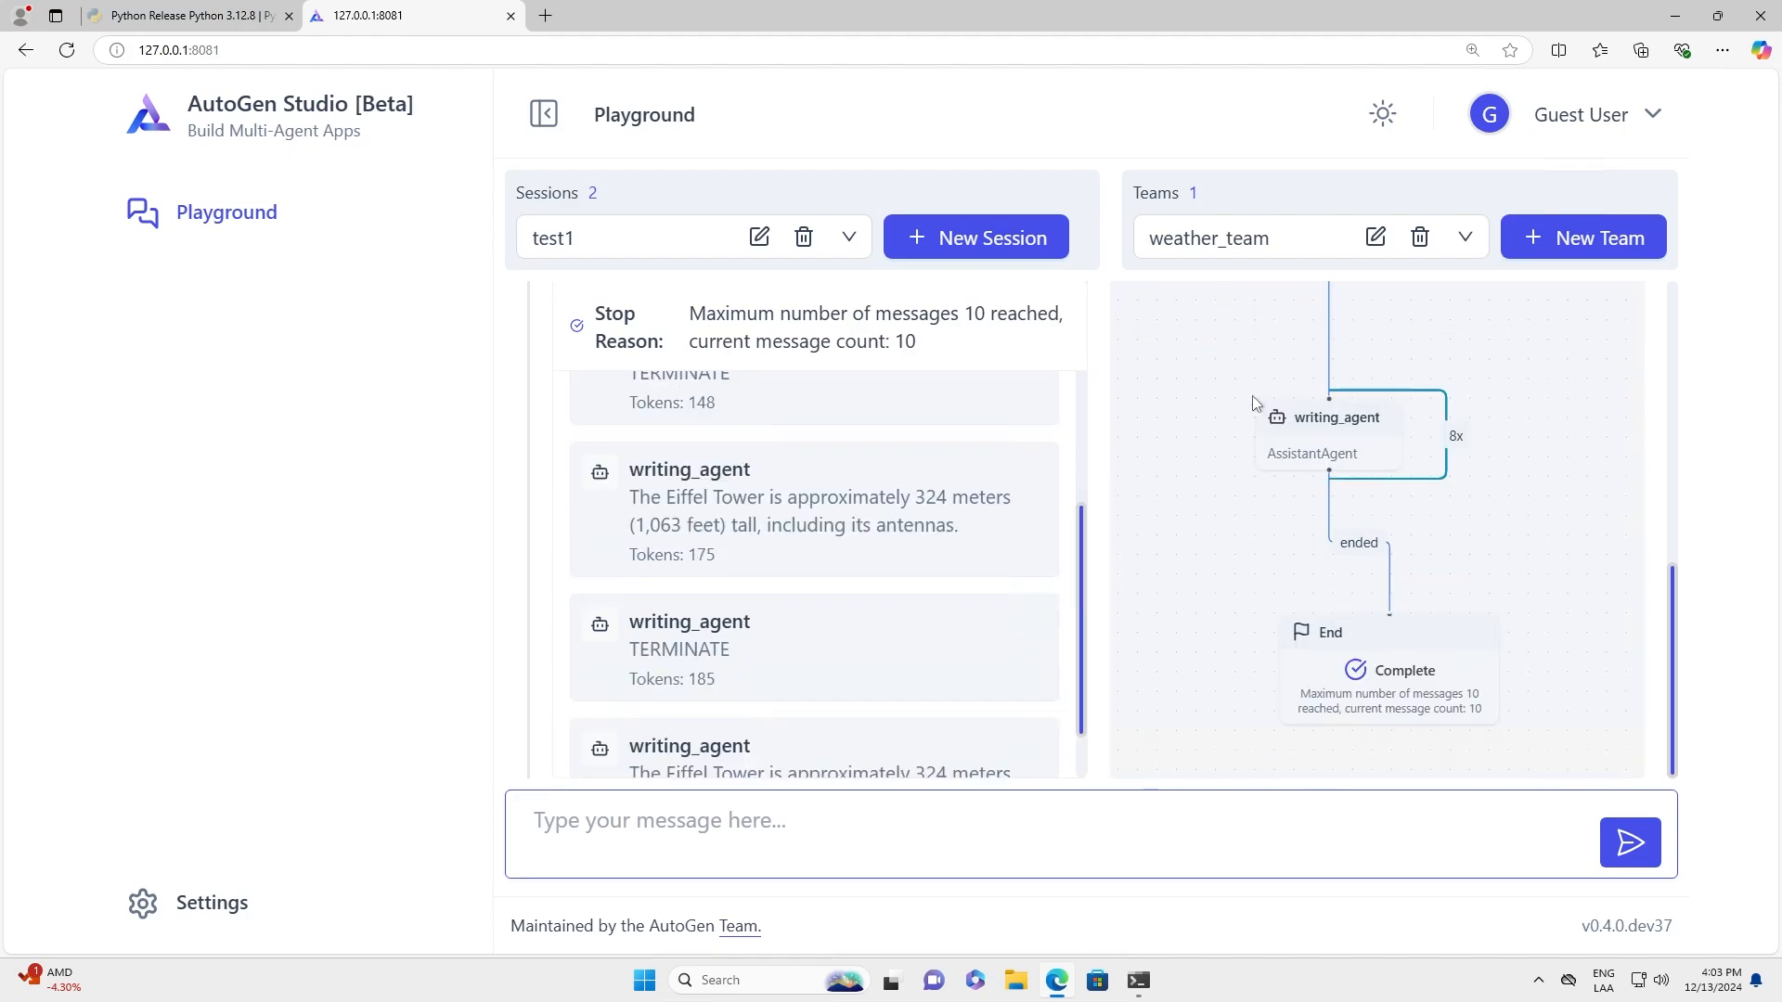
scroll(1503, 464, "up", 1)
scroll(1670, 477, "up", 7)
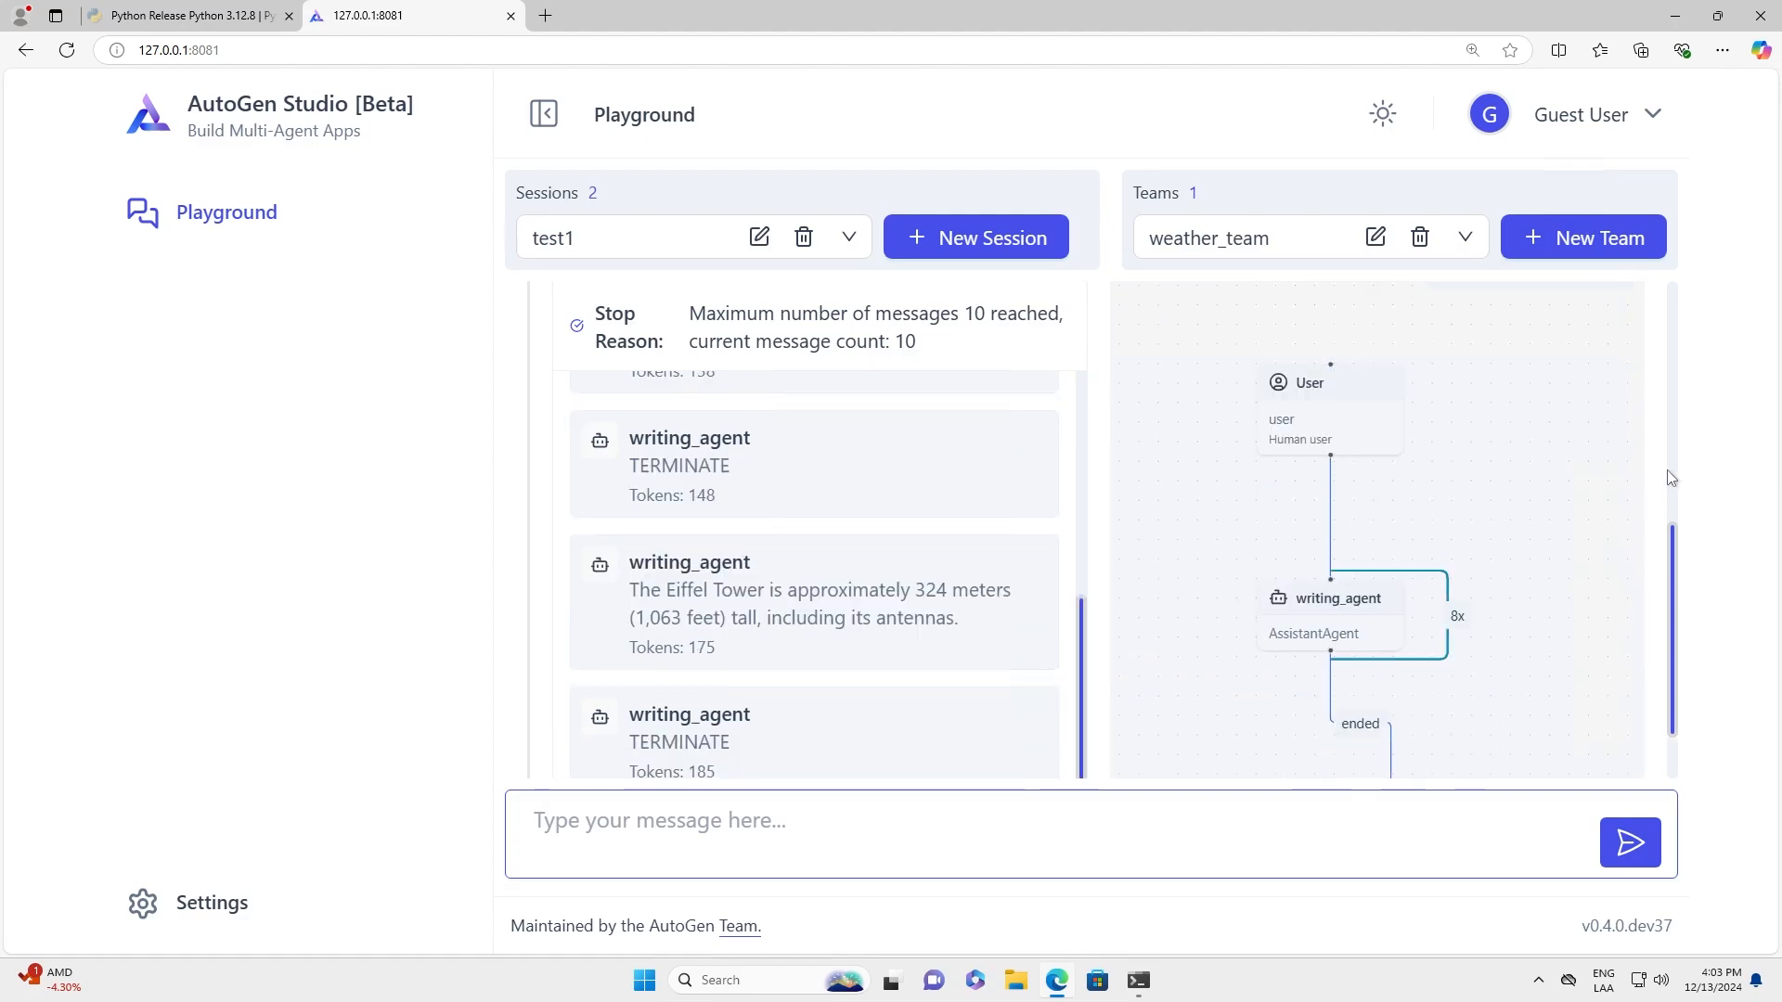
scroll(1663, 453, "down", 5)
- View the run's flow diagram in full screen, examine it from the User node to the End node, and exit full screen
left_click(1454, 354)
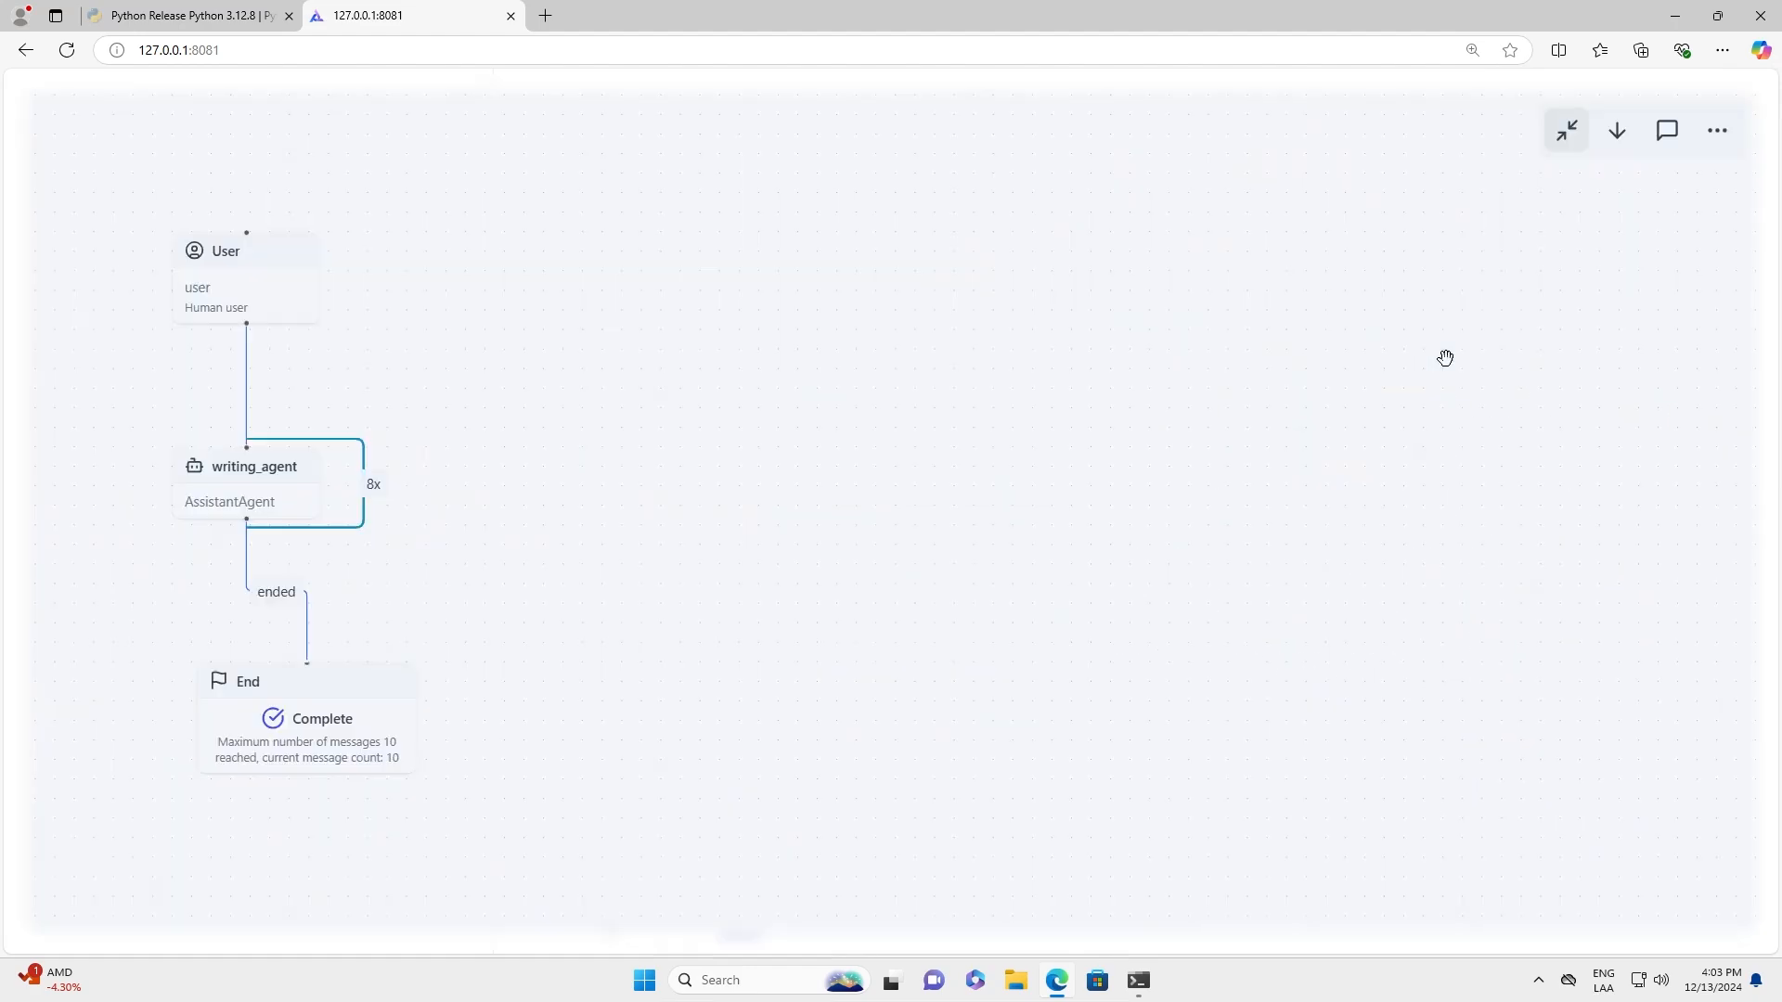
scroll(743, 345, "up", 3)
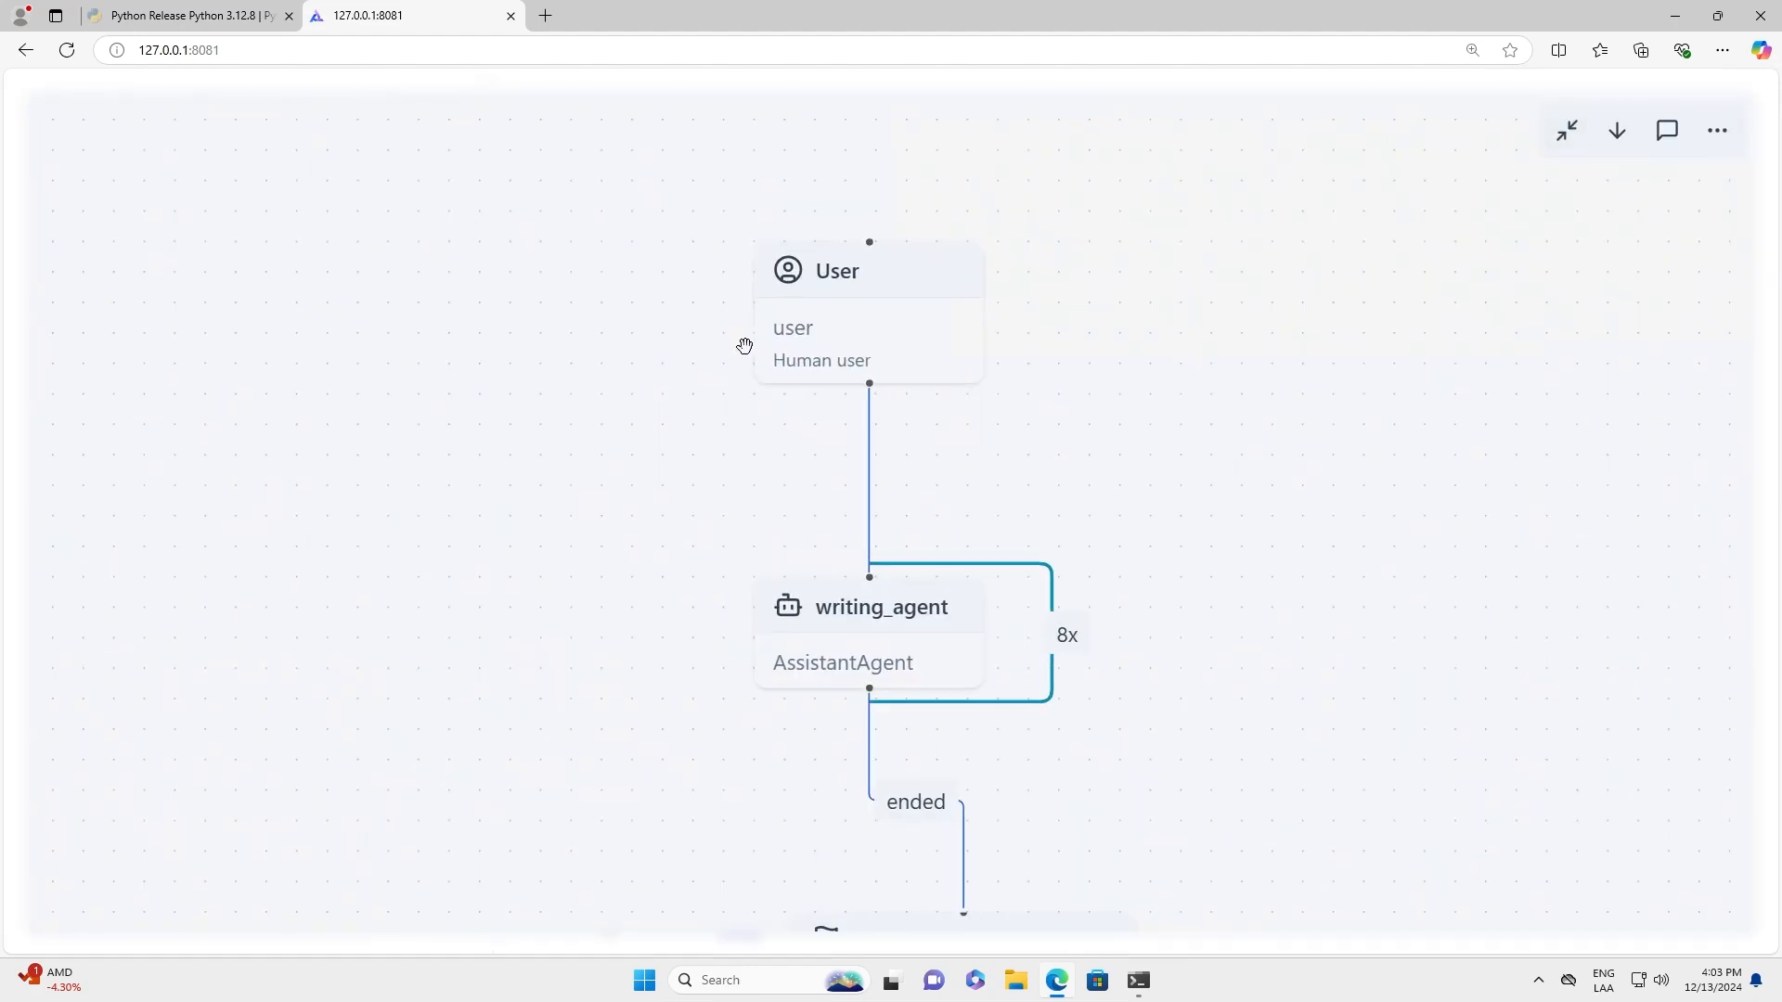
scroll(727, 510, "down", 2)
scroll(719, 443, "down", 5)
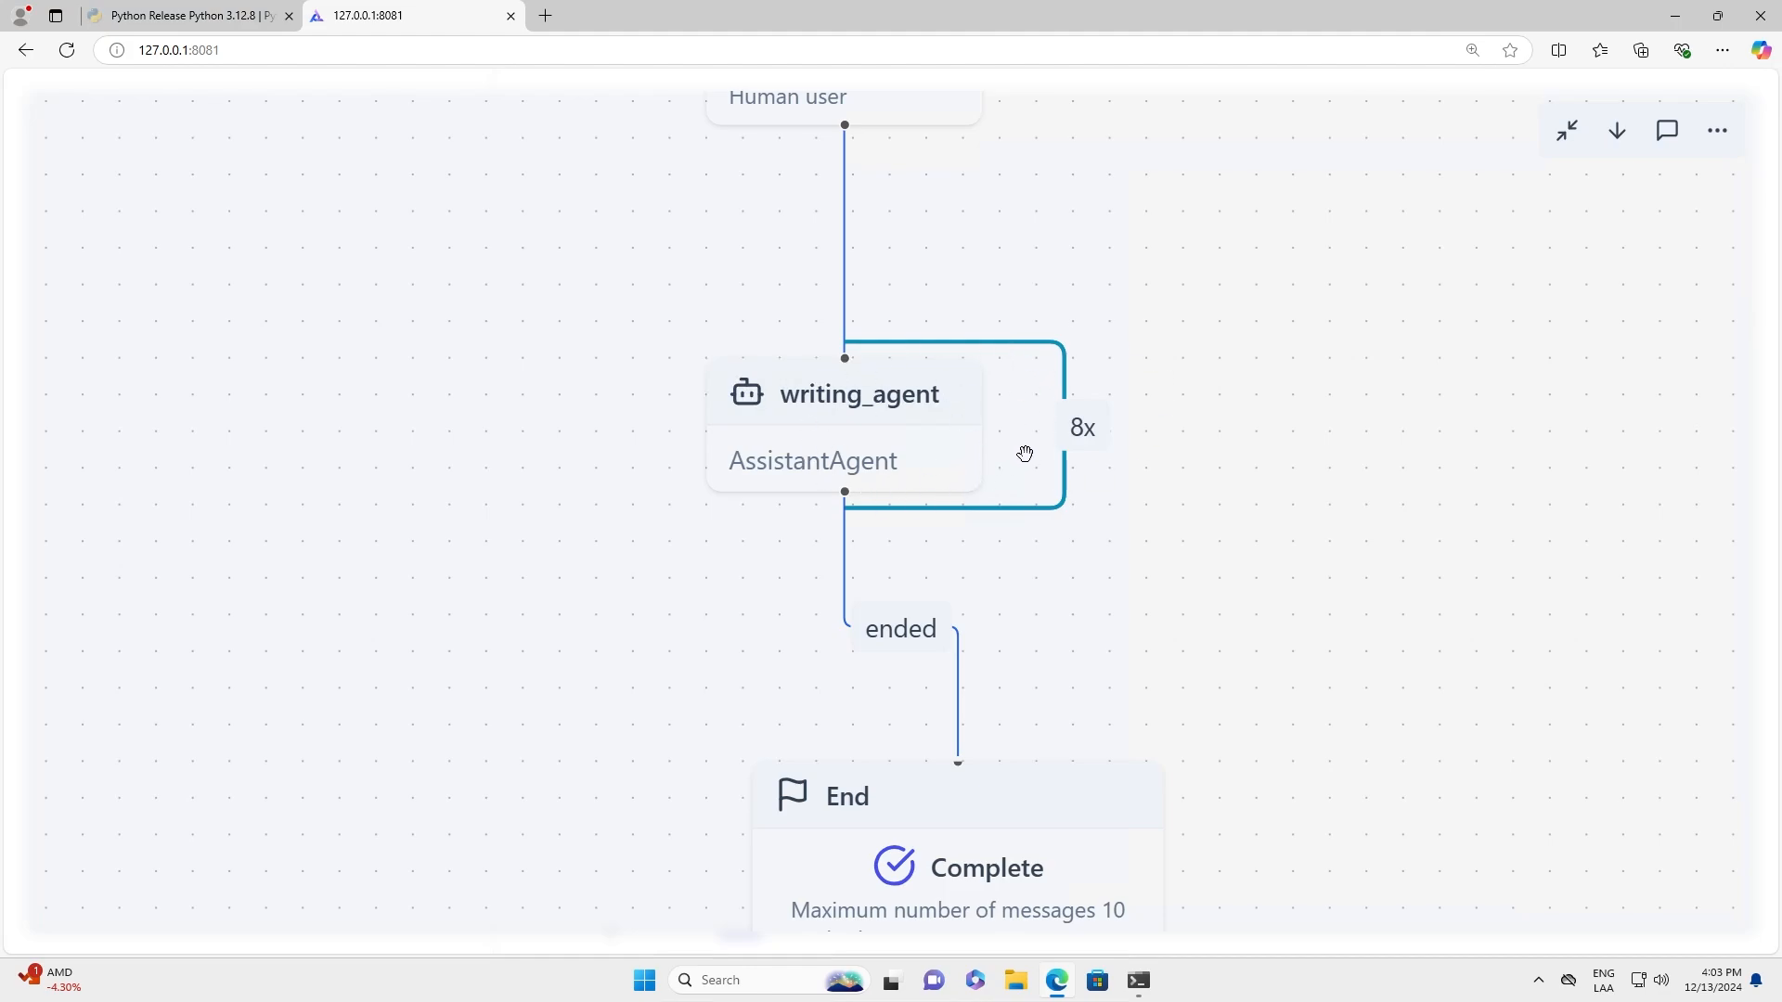
scroll(1133, 609, "down", 3)
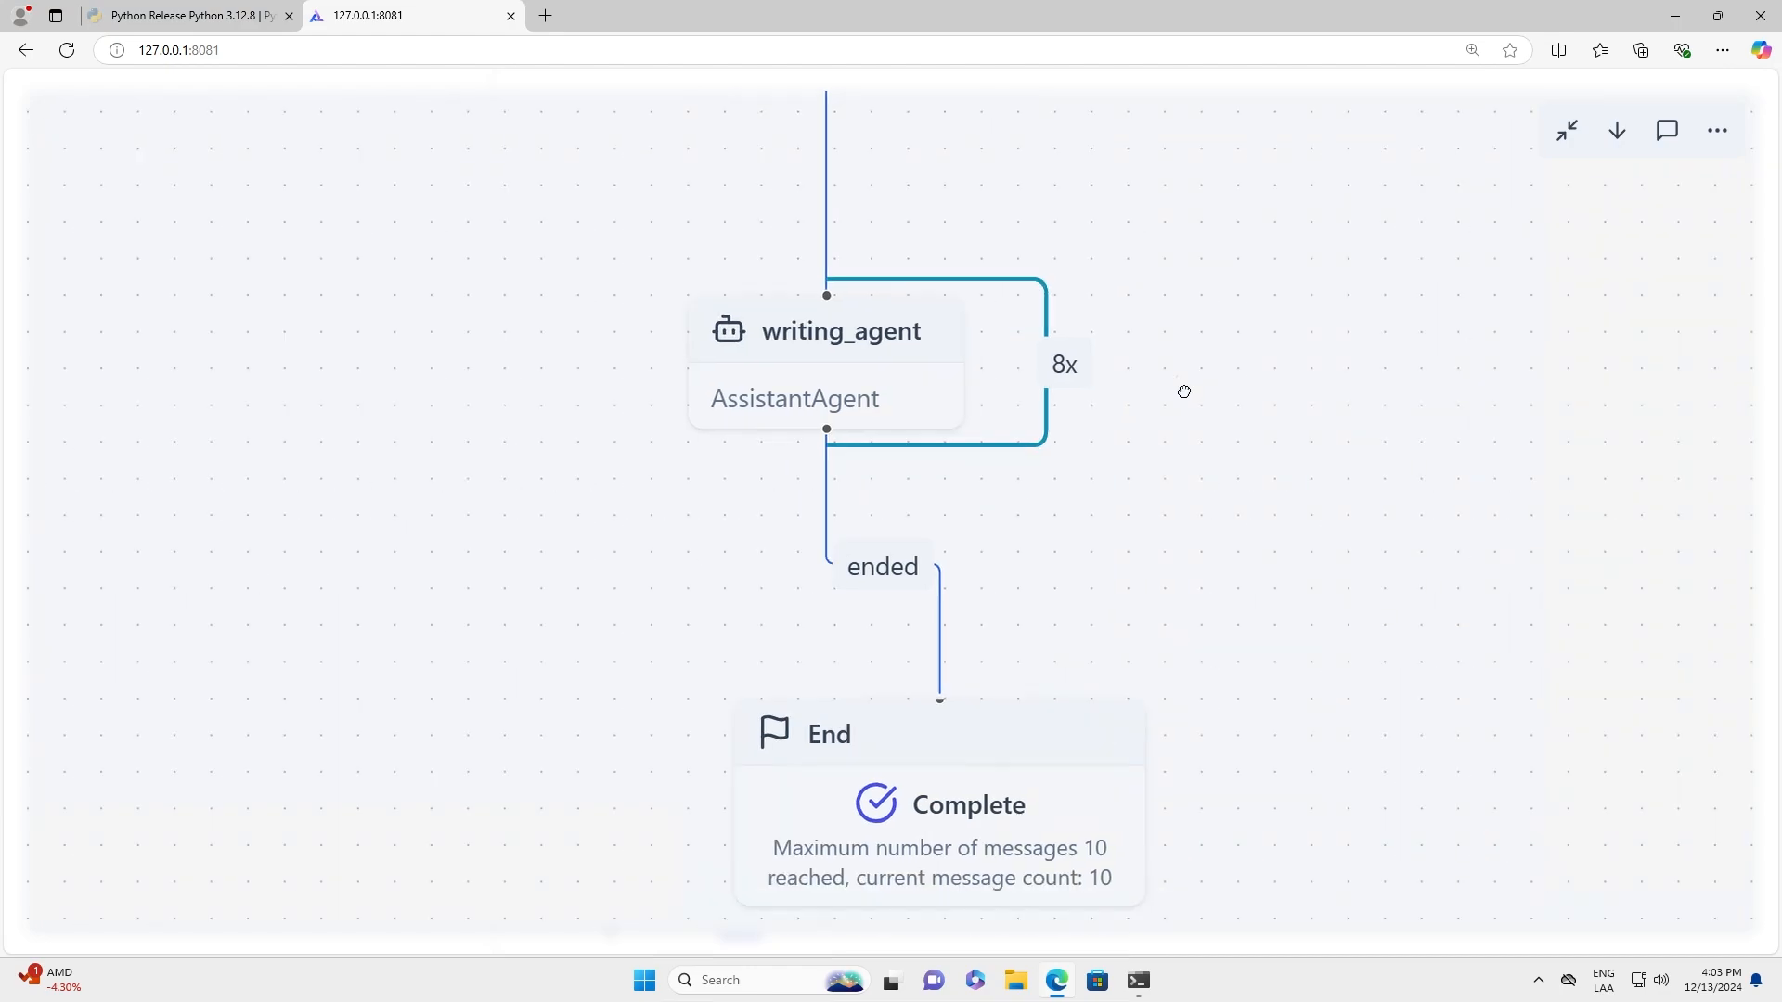
left_click(1568, 131)
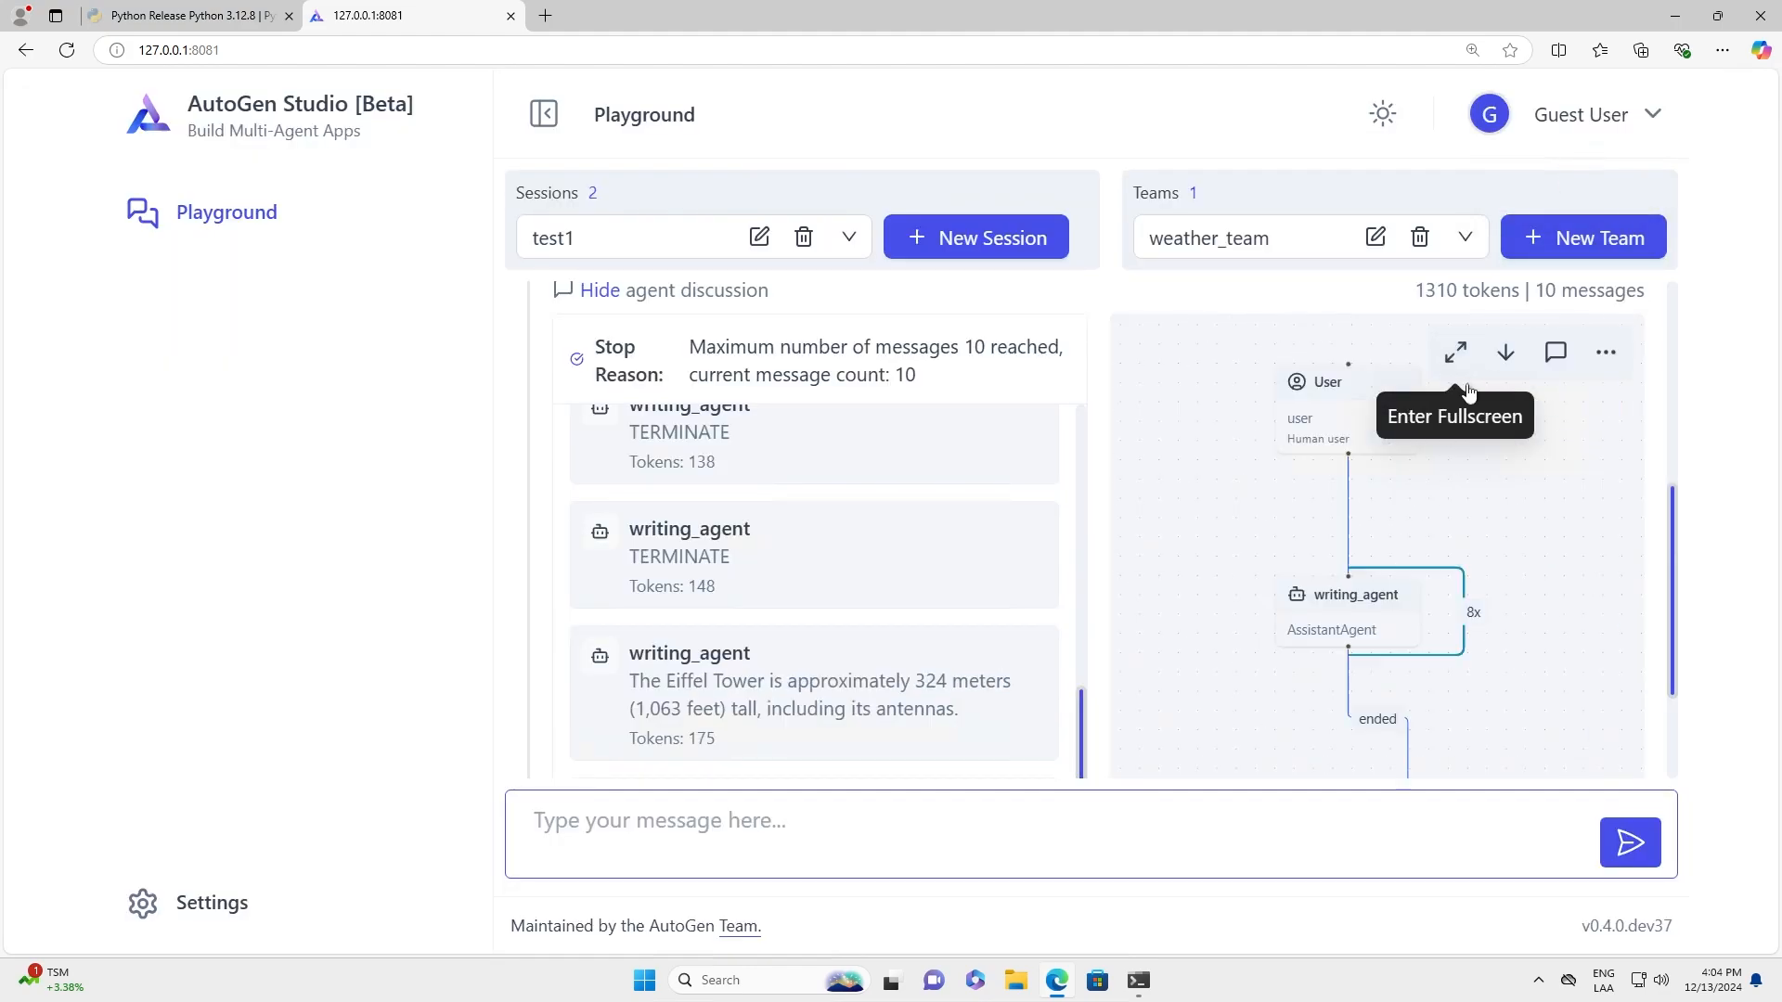
- Switch the flow diagram to the horizontal layout and back to vertical, and turn its labels off and on again
left_click(1507, 353)
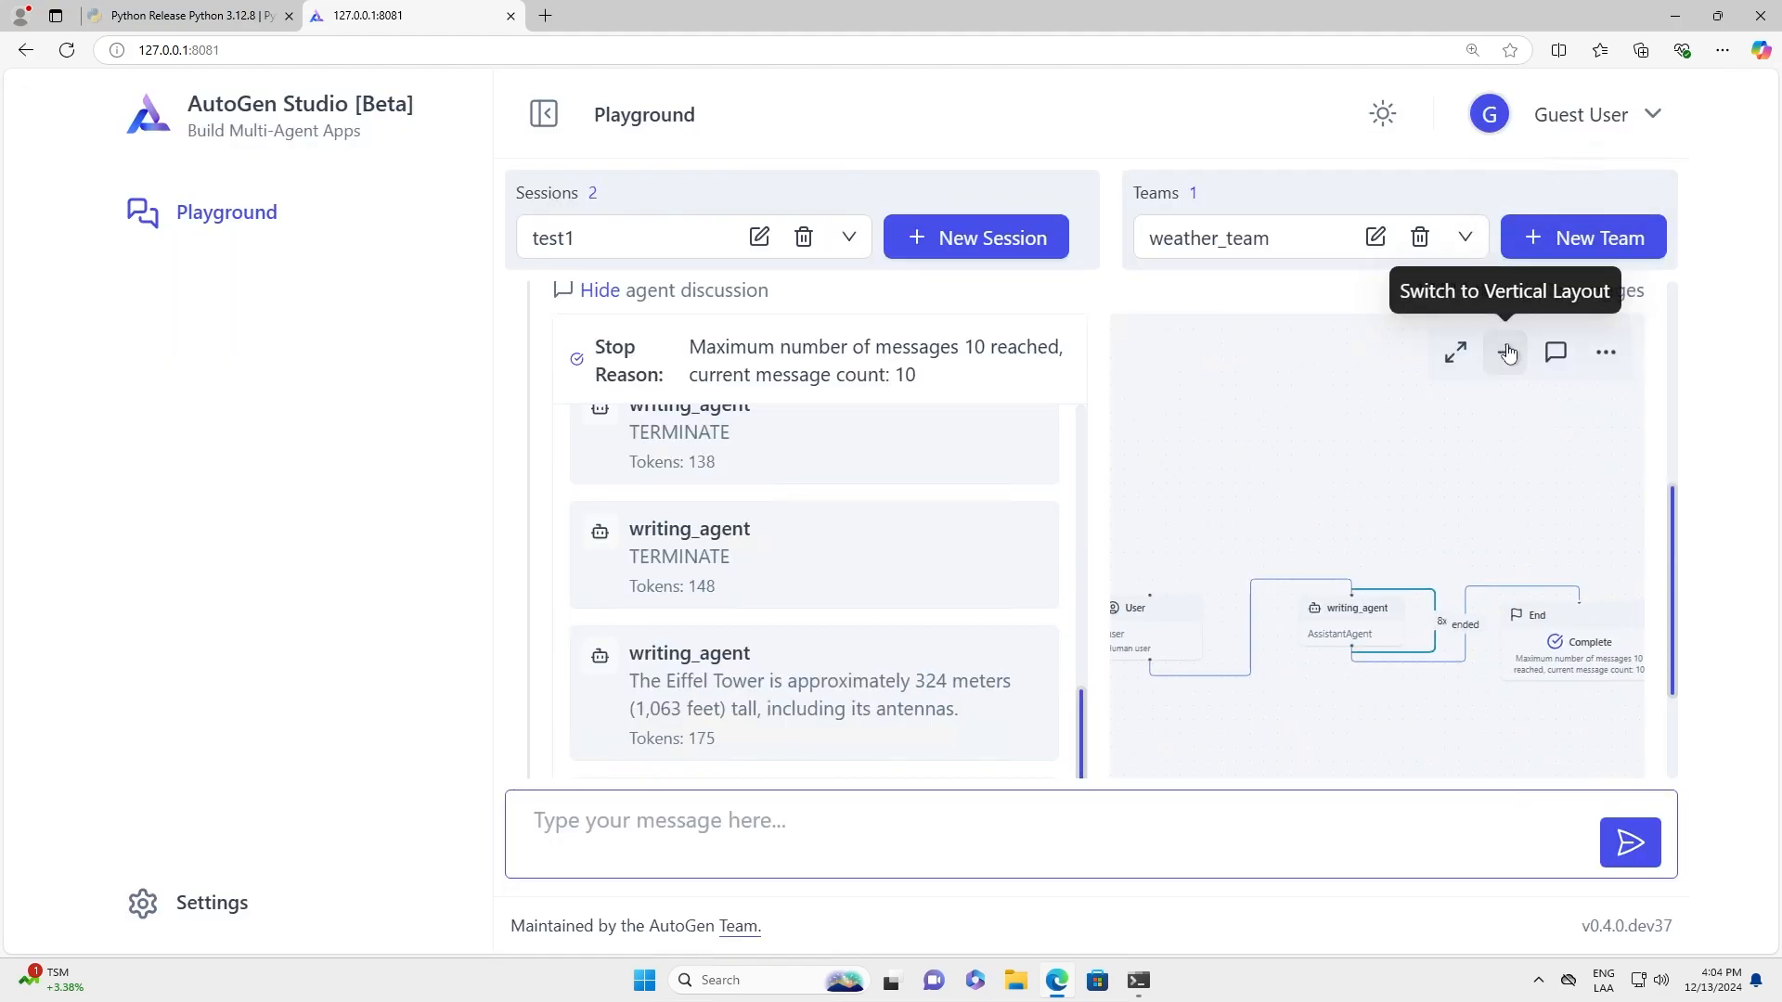
left_click(1507, 353)
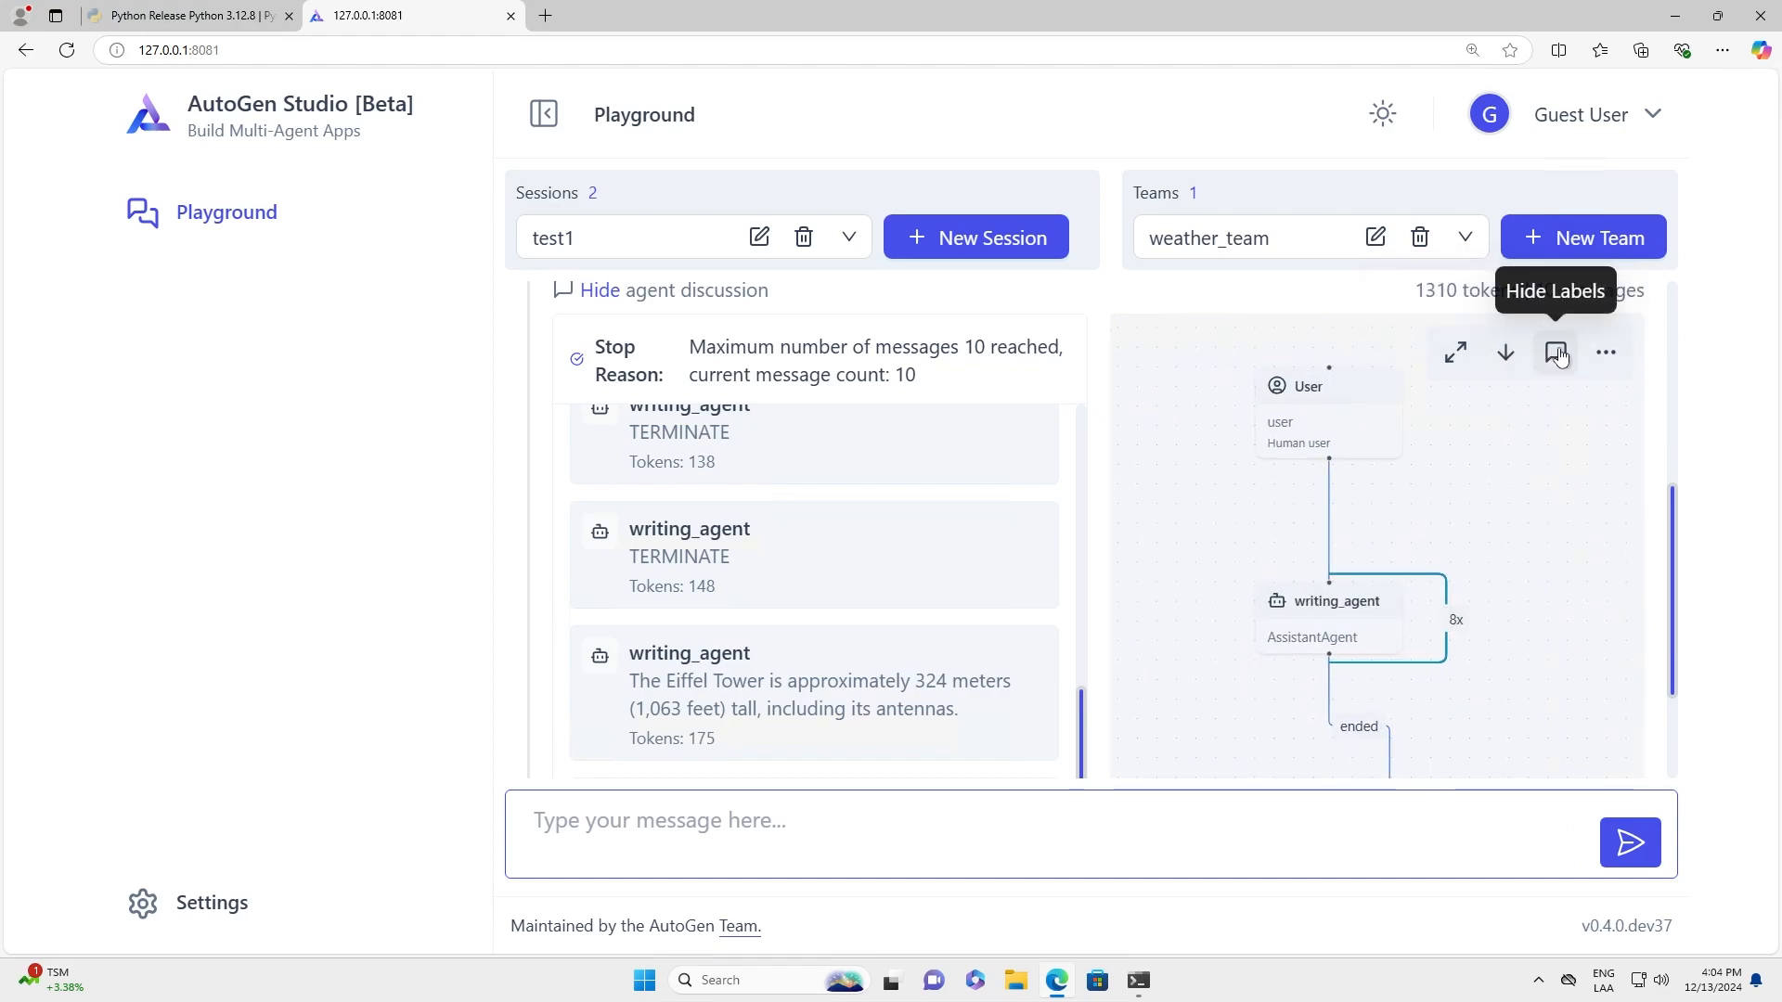
left_click(1558, 356)
left_click(1558, 356)
- Show token counts in the flow diagram and review the messages listed for the writing_agent loop
left_click(1606, 354)
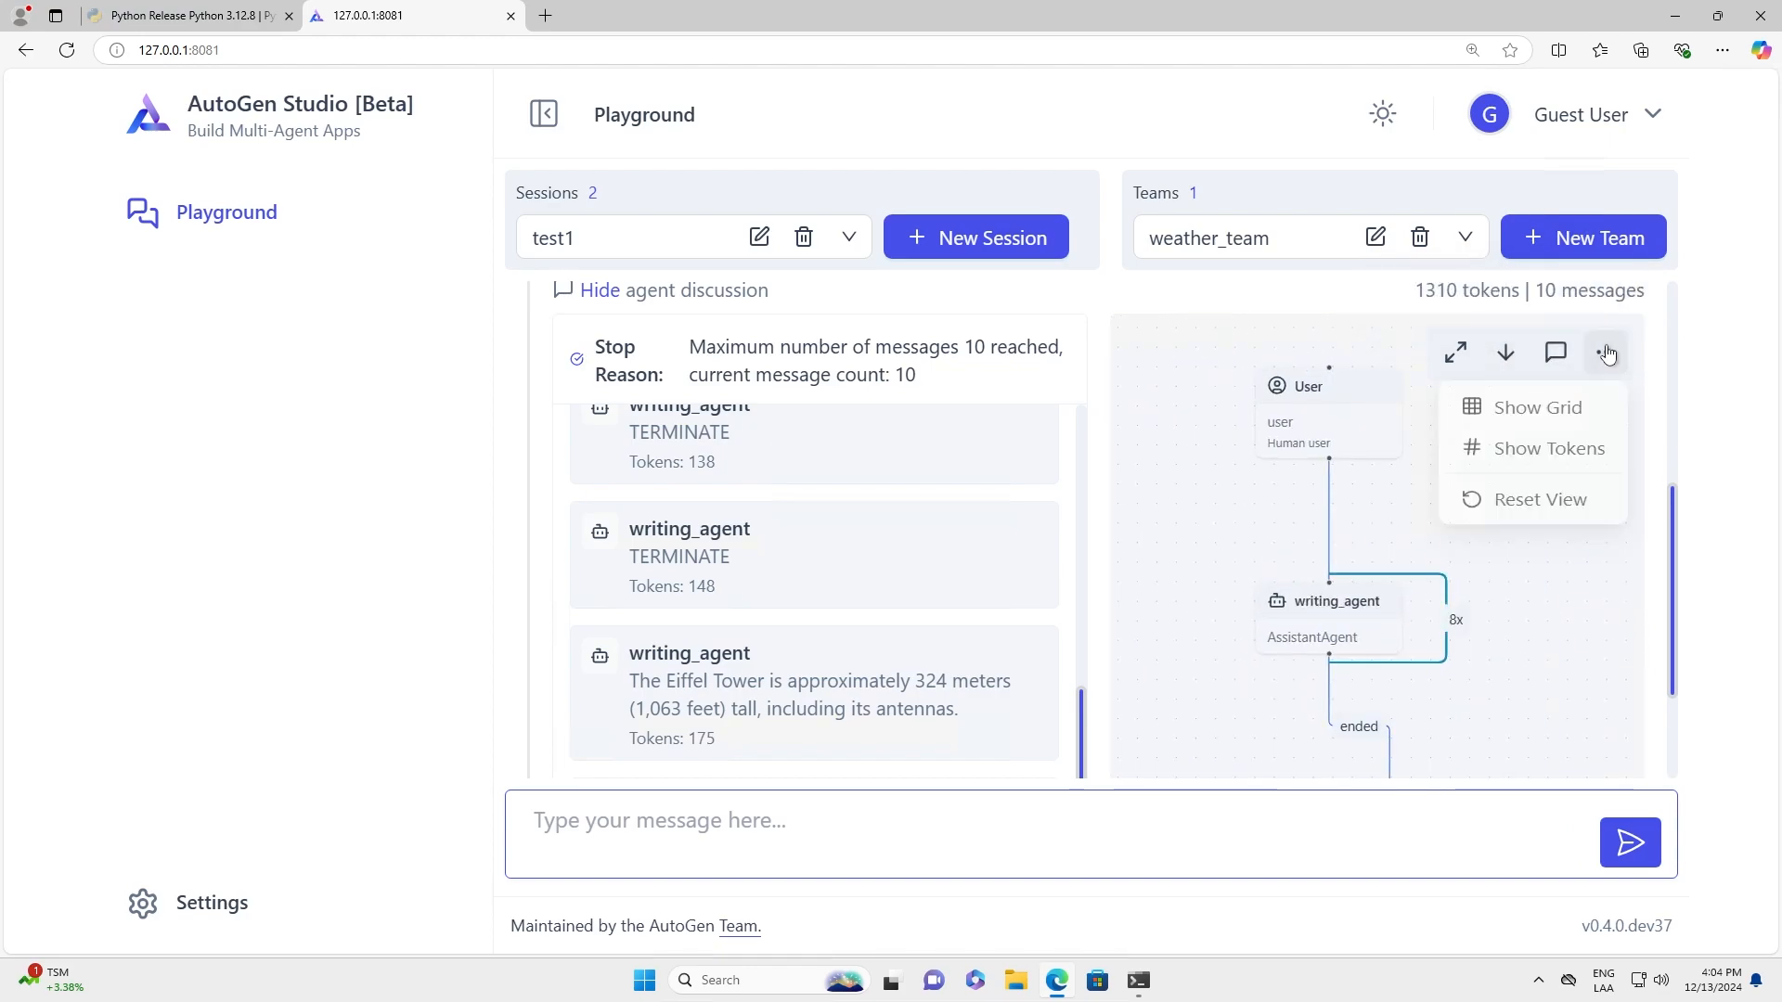
left_click(1548, 456)
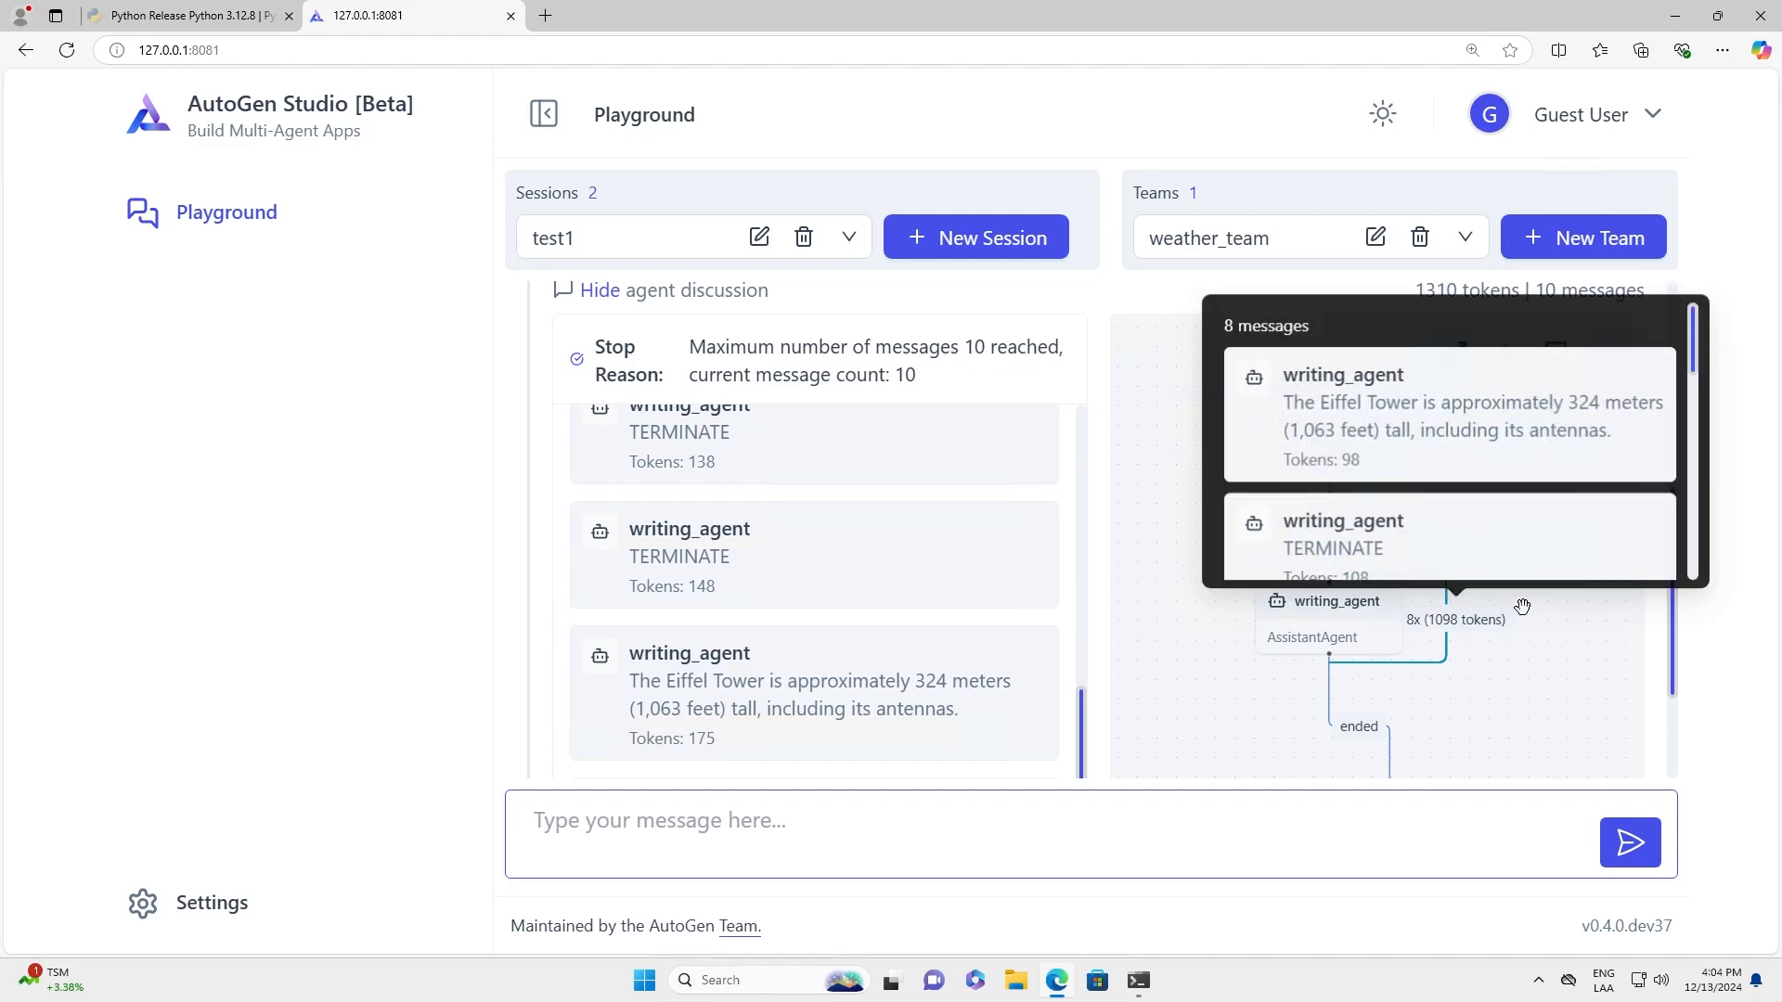
mouse_move(1454, 549)
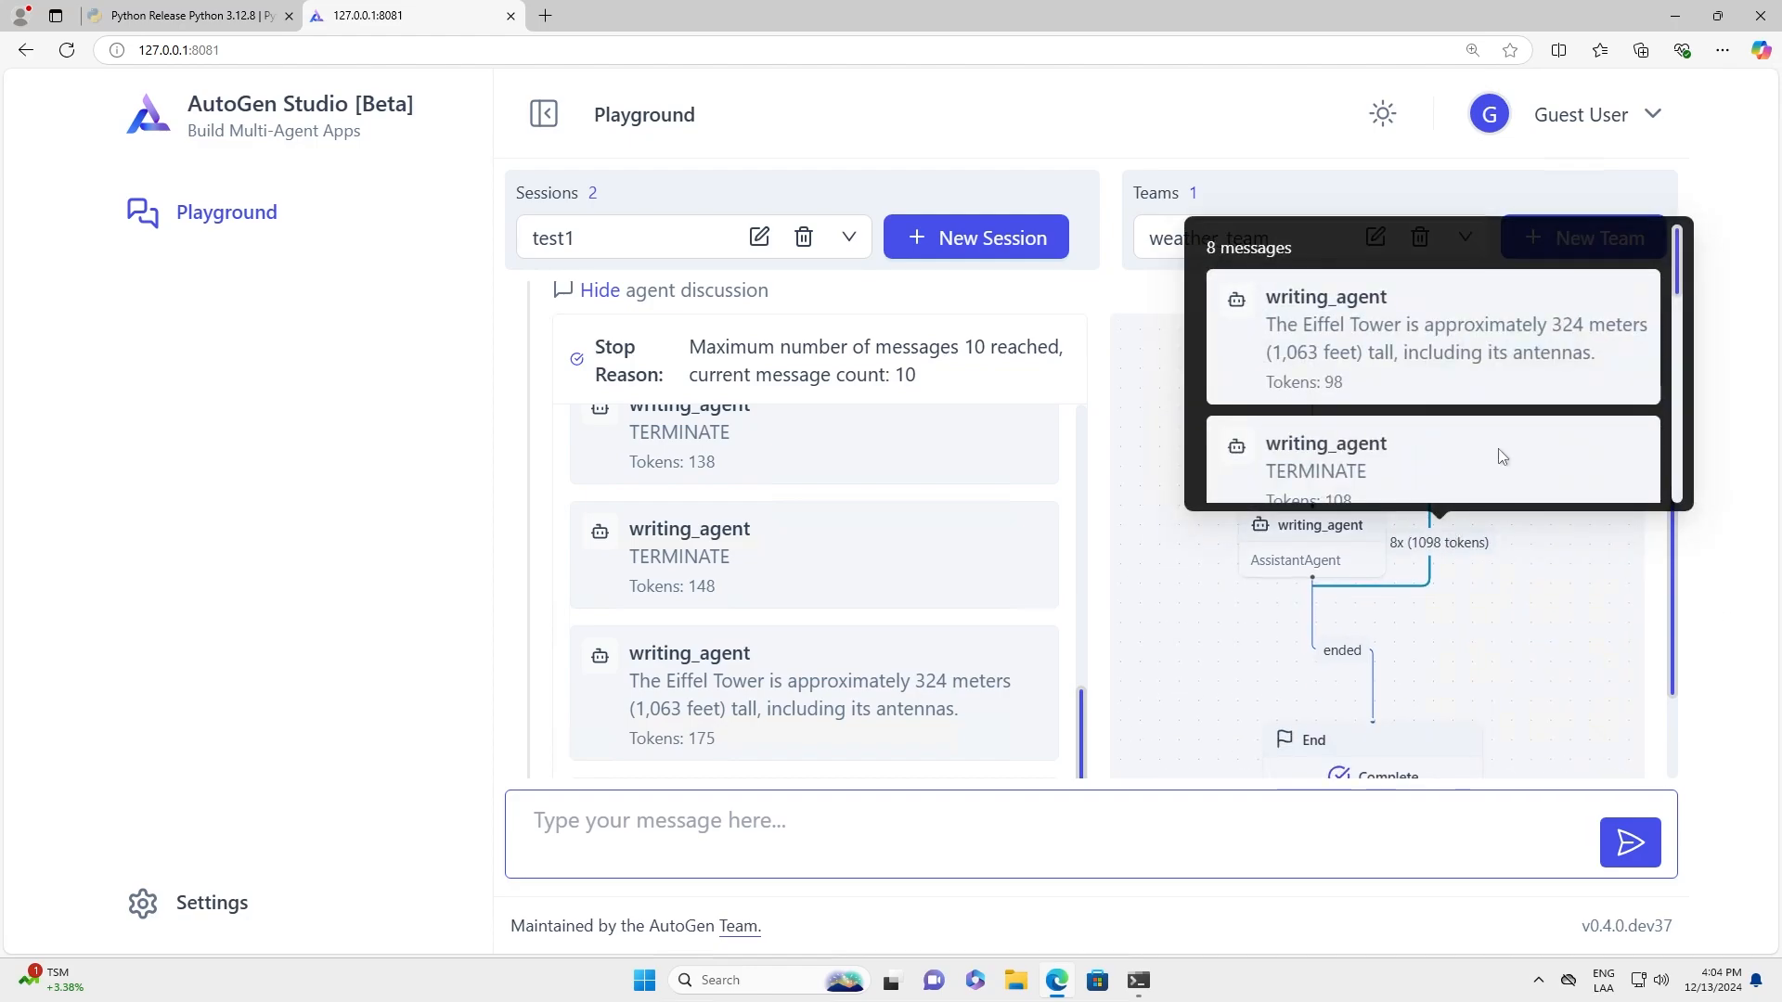
scroll(1496, 446, "down", 3)
scroll(1494, 443, "up", 5)
scroll(1492, 442, "down", 3)
scroll(1492, 442, "up", 4)
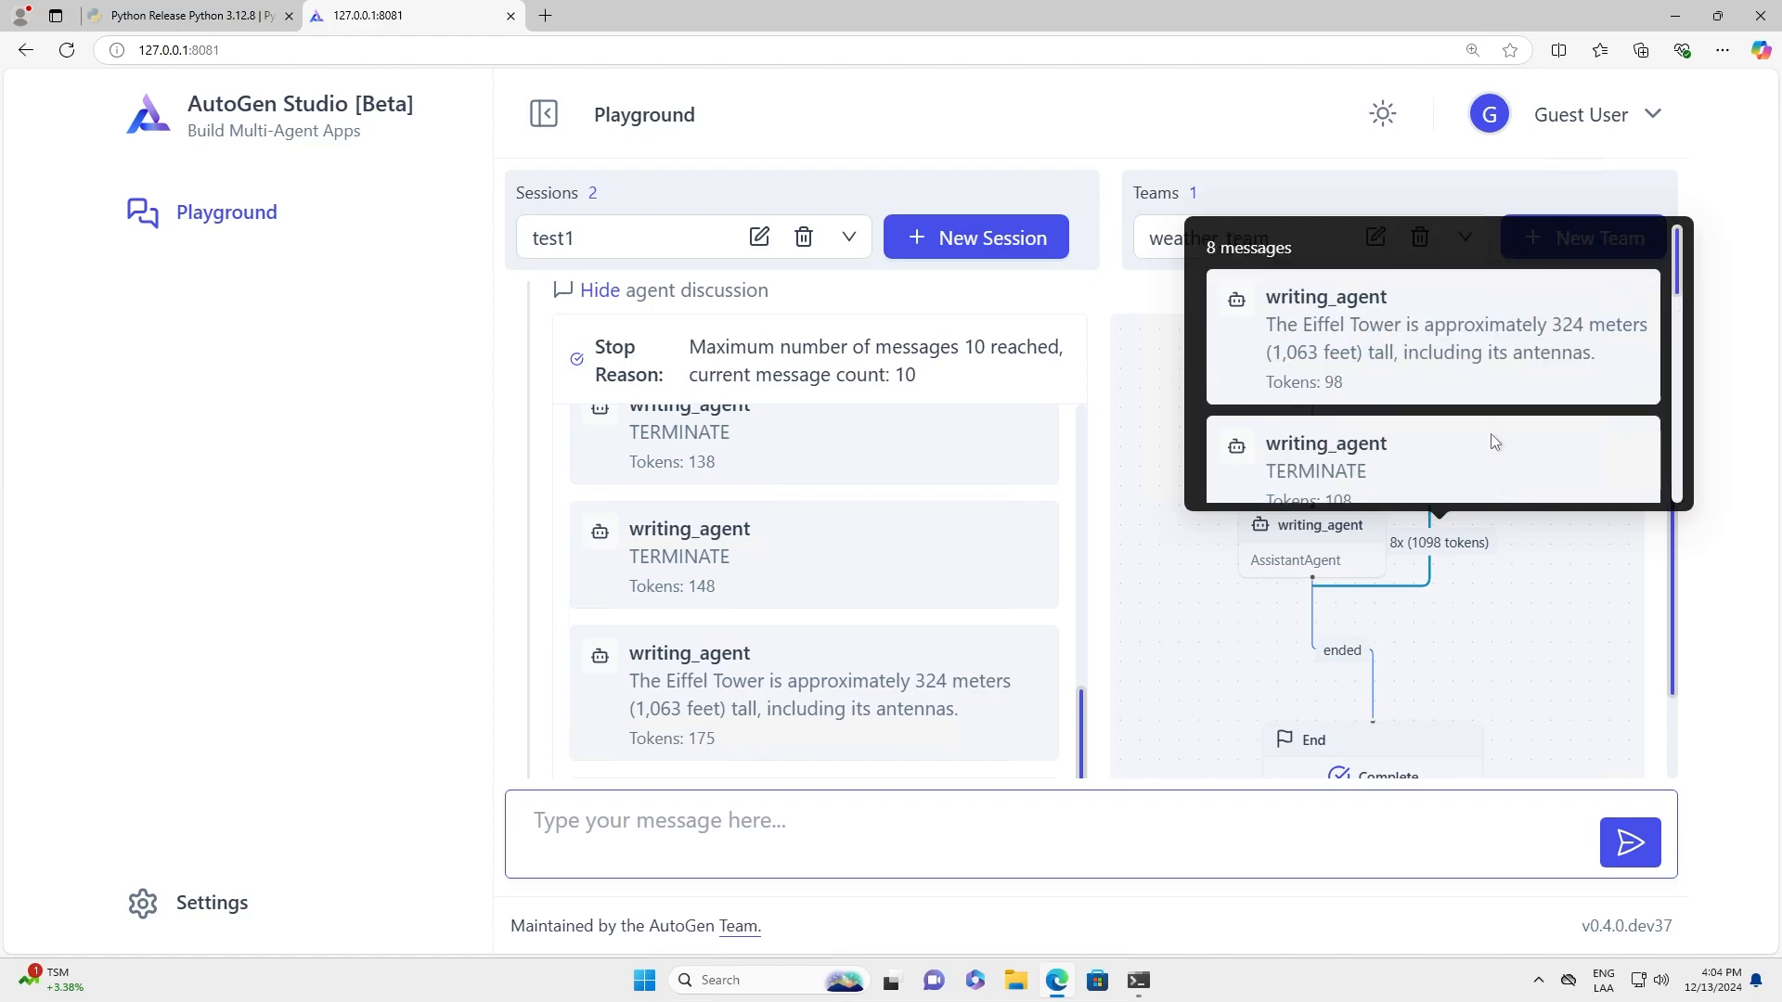